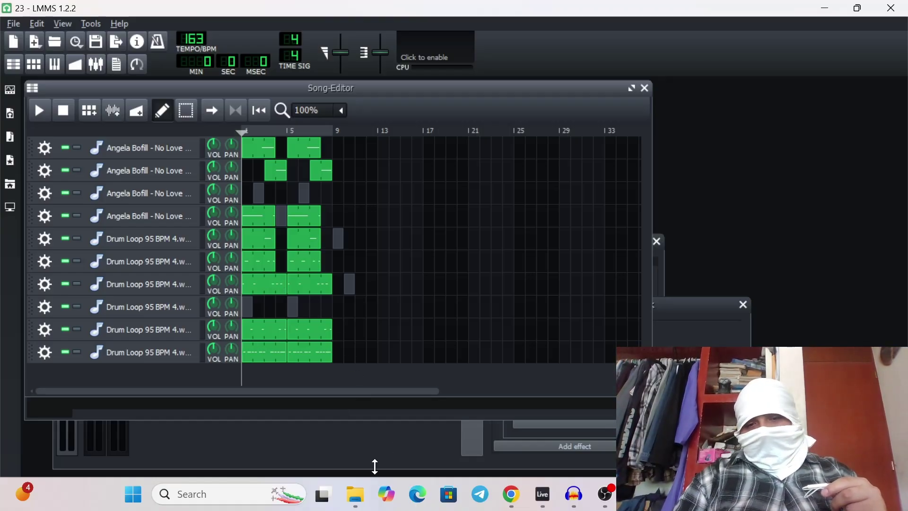
Step: Switch to File Explorer and open the lmmsvideos folder inside 1111uwu
mouse_move(365, 507)
left_click(356, 416)
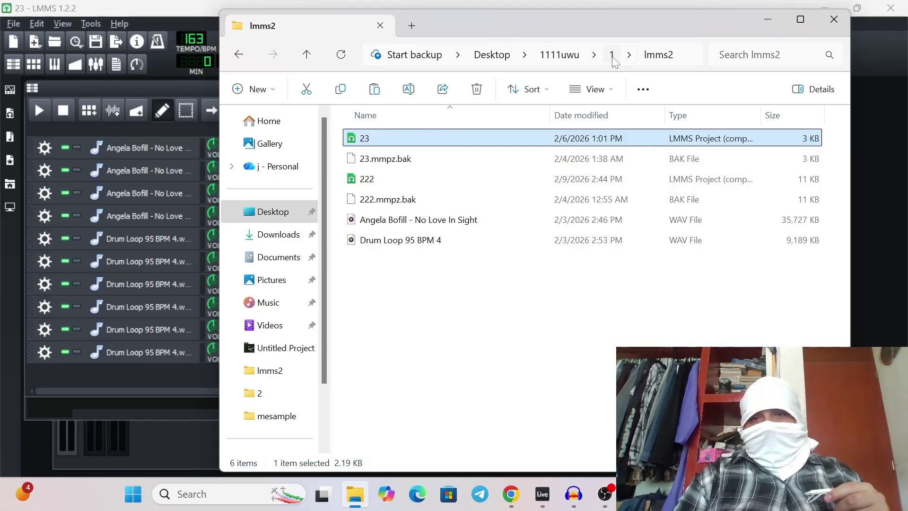
left_click(562, 55)
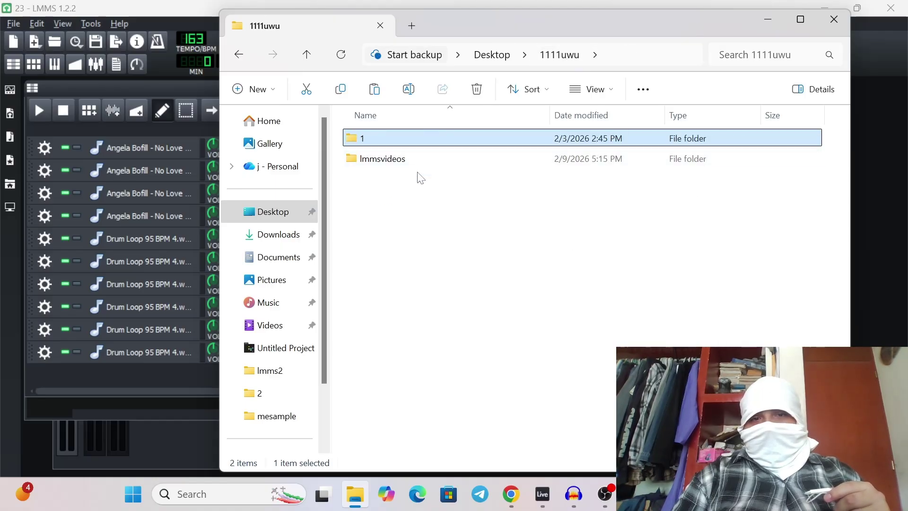
double_click(426, 161)
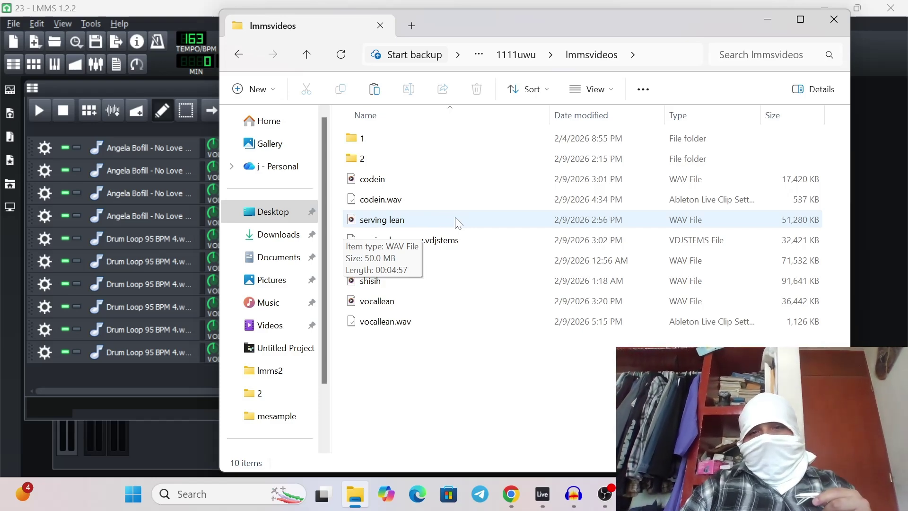
Step: Listen to the opening of the serving lean WAV file and a passage from about 0:41, then close the player
double_click(412, 223)
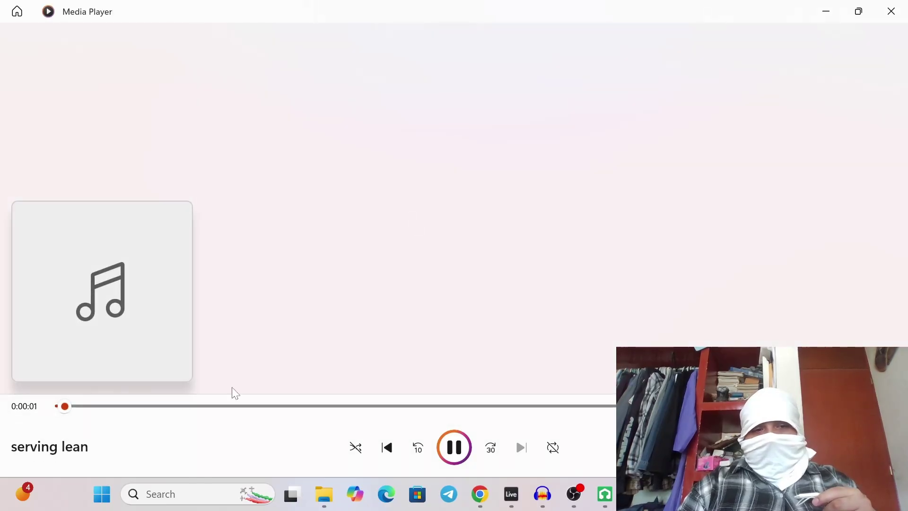
left_click(458, 451)
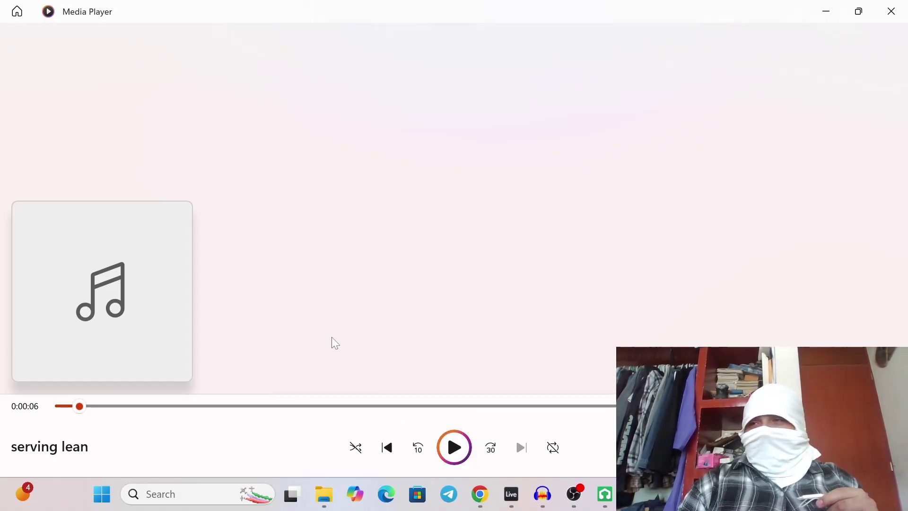
left_click(463, 450)
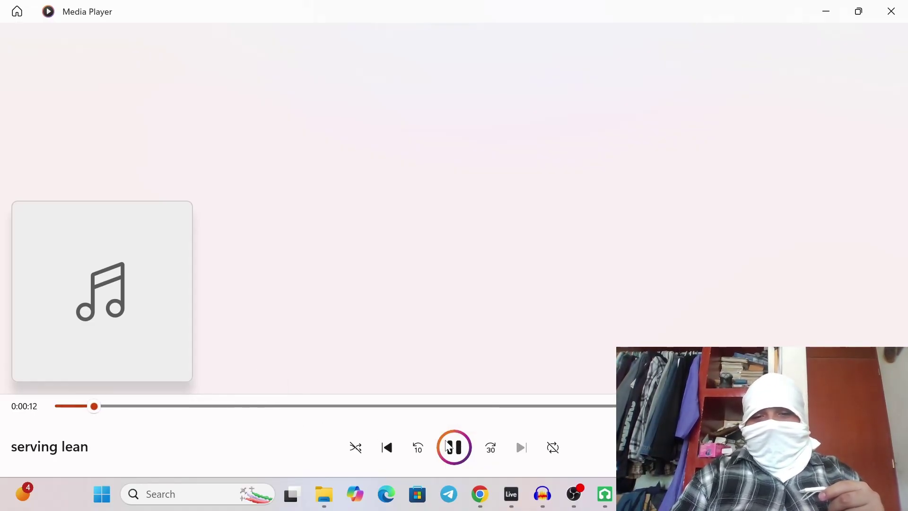
left_click(447, 446)
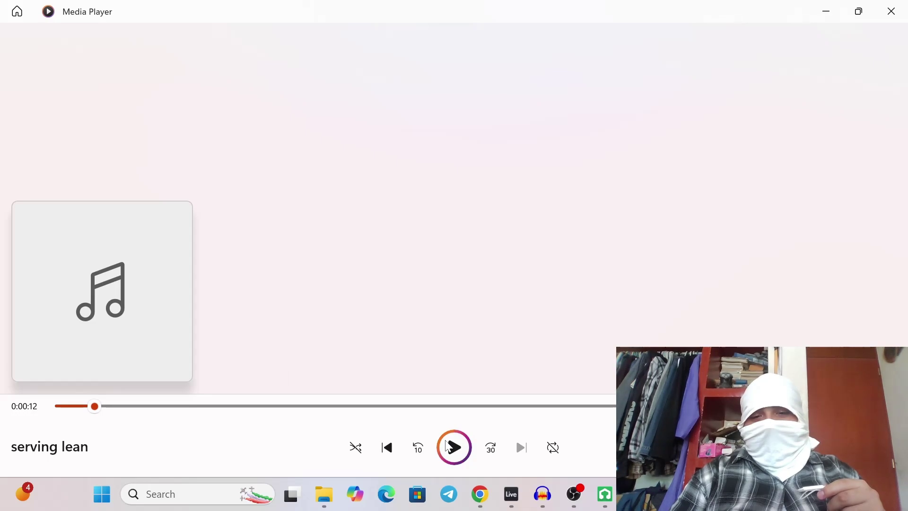
left_click(171, 406)
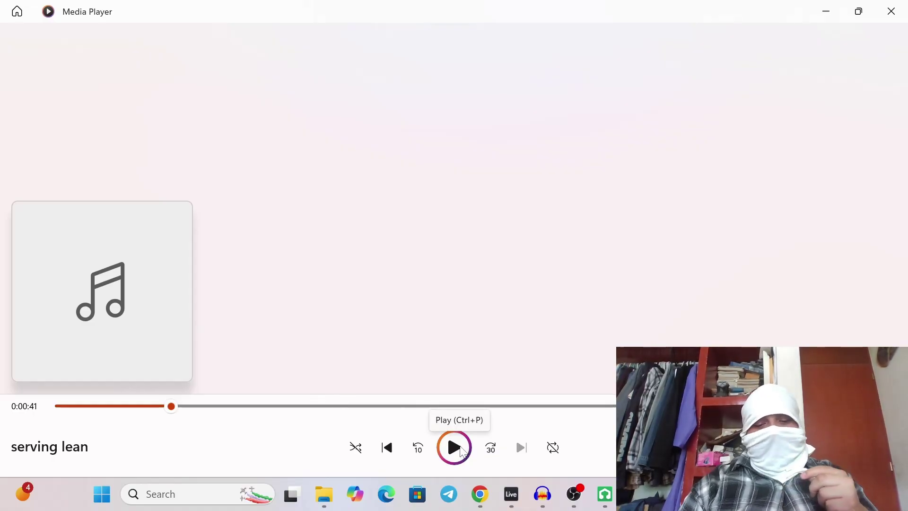
left_click(463, 452)
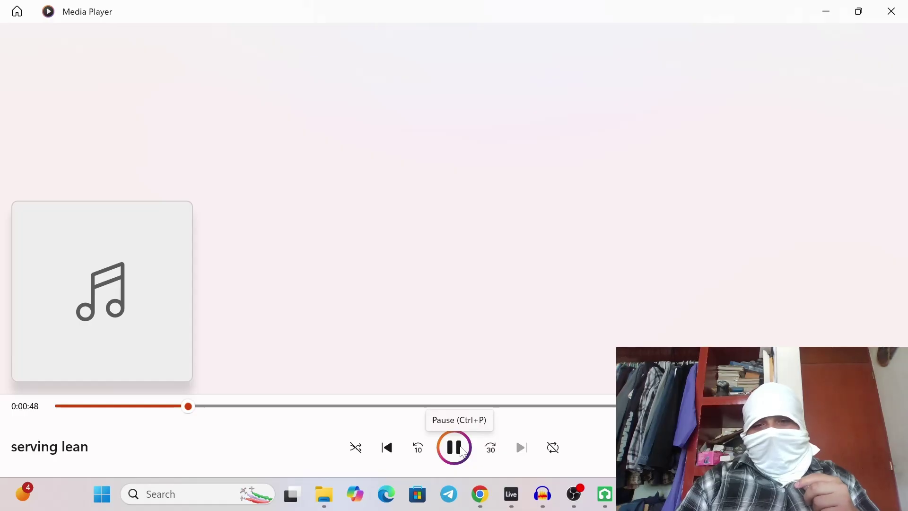
left_click(463, 452)
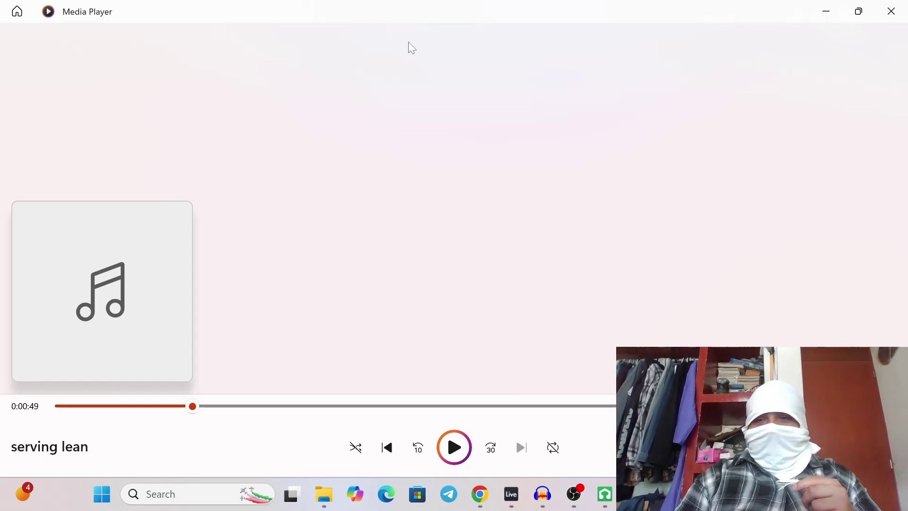
left_click(891, 11)
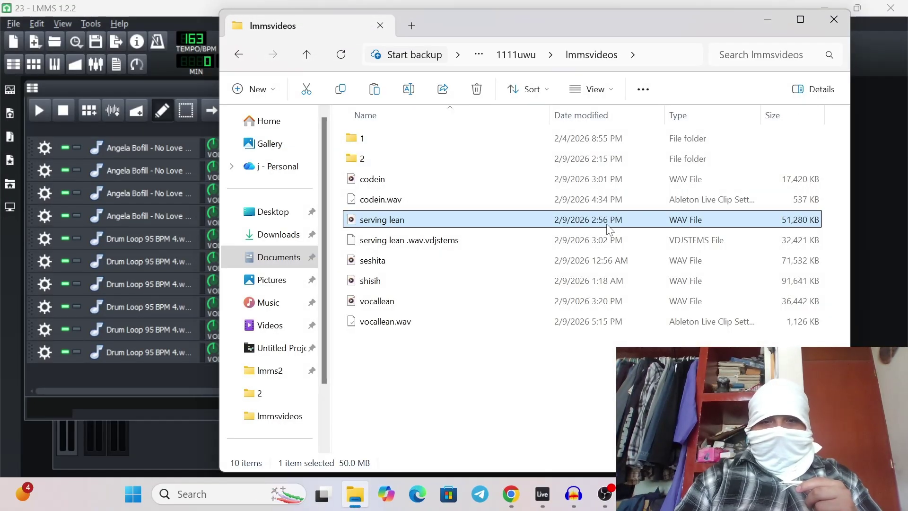
Step: Listen to several passages of the vocallean WAV file by skipping ahead through it, then close the player
double_click(498, 307)
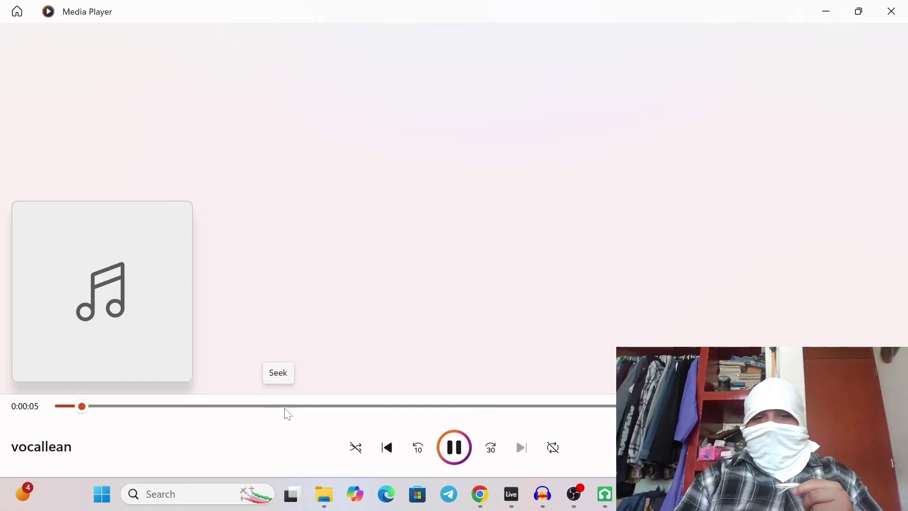
left_click(287, 408)
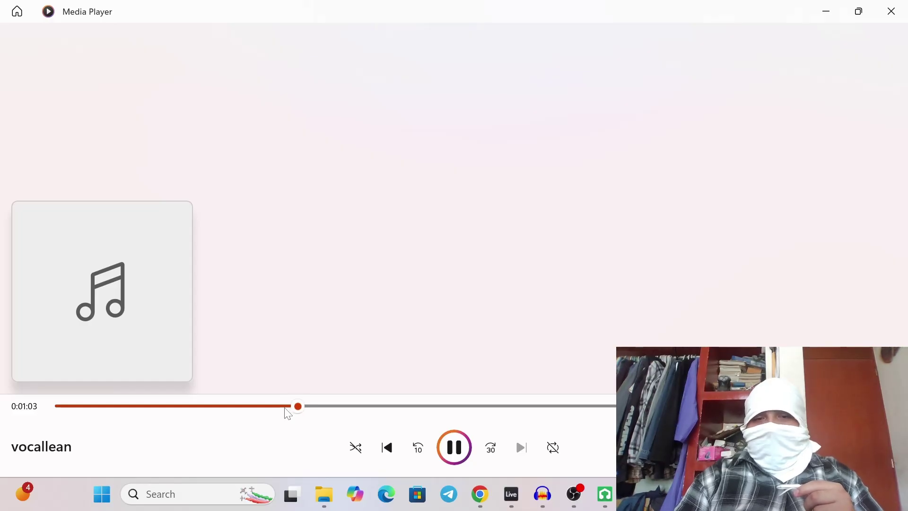
left_click(354, 406)
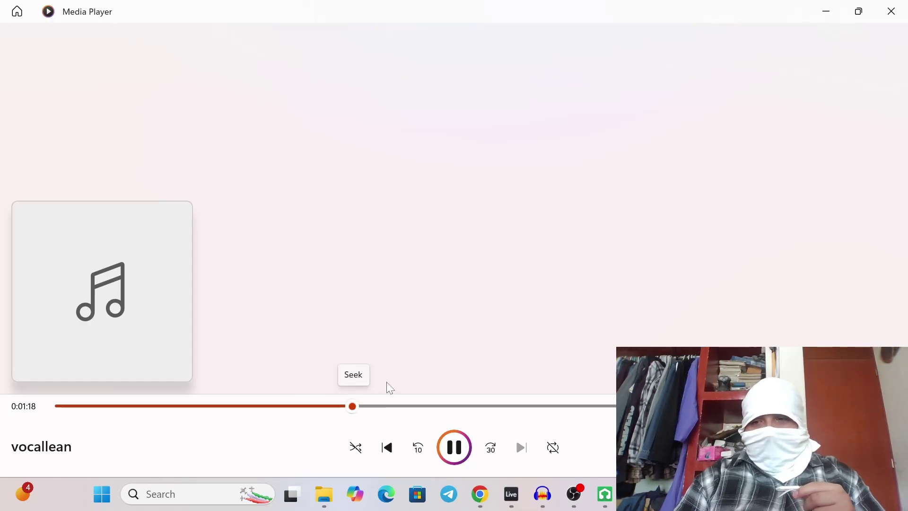
left_click(449, 405)
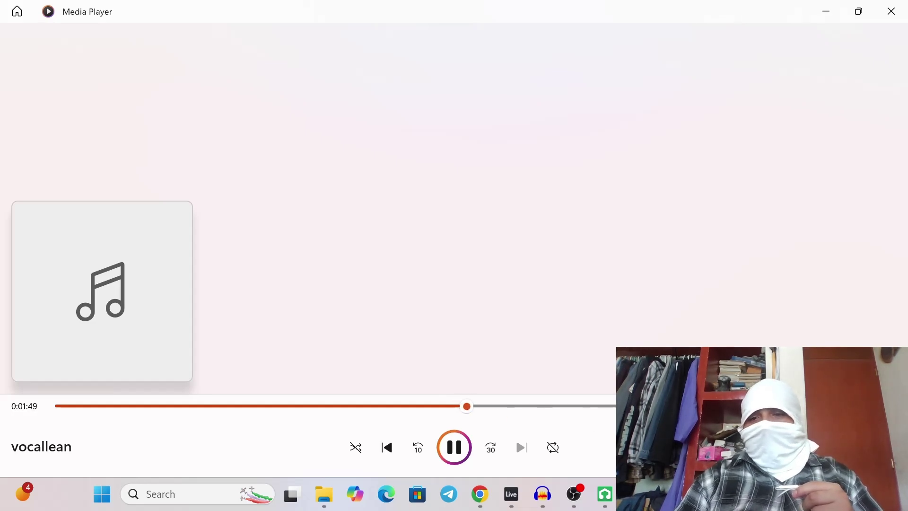
left_click(695, 405)
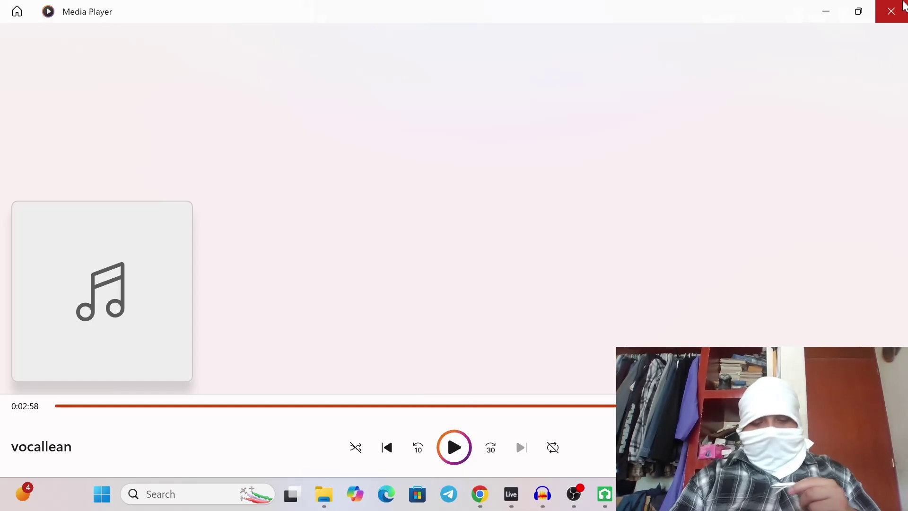
left_click(903, 4)
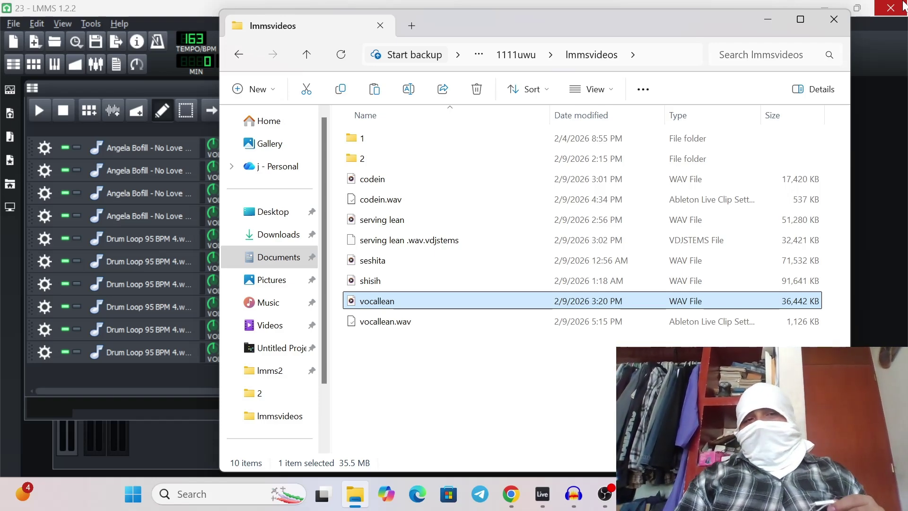
Step: Switch to Audacity and remove the existing Audio 1 track from the project
left_click(127, 87)
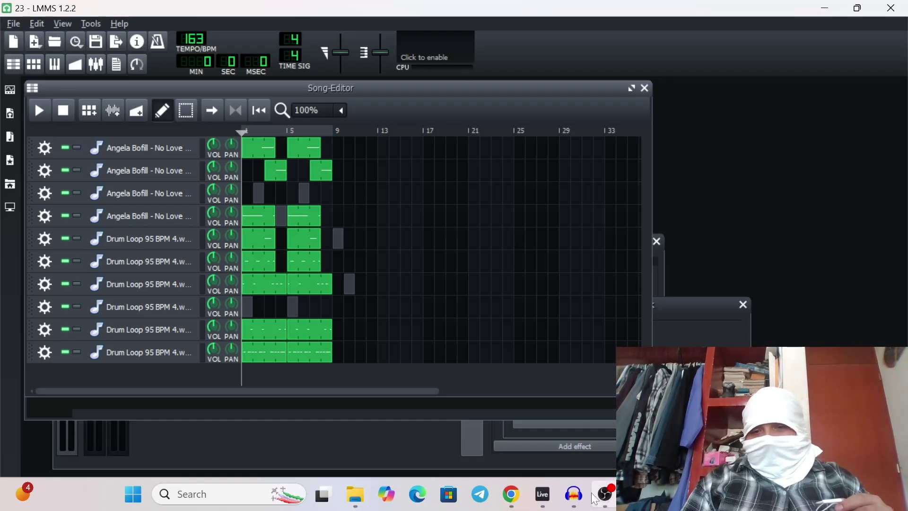
left_click(574, 494)
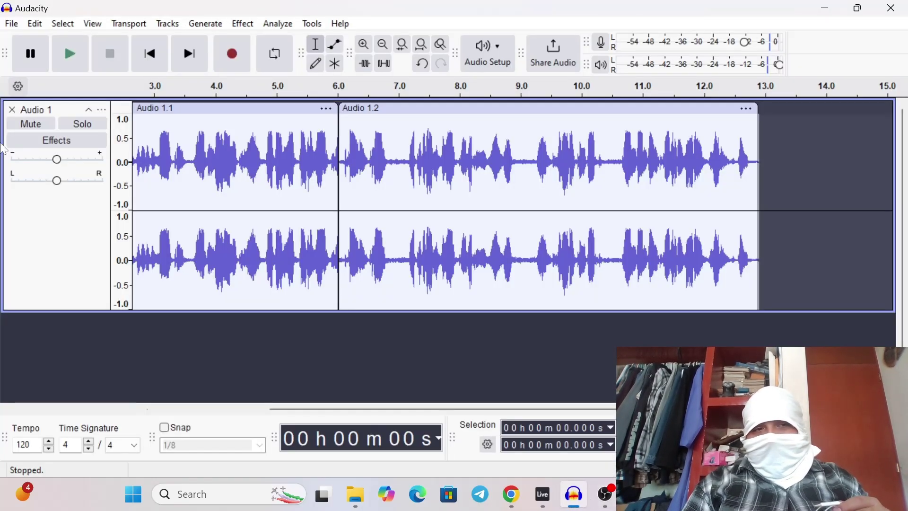
left_click(12, 110)
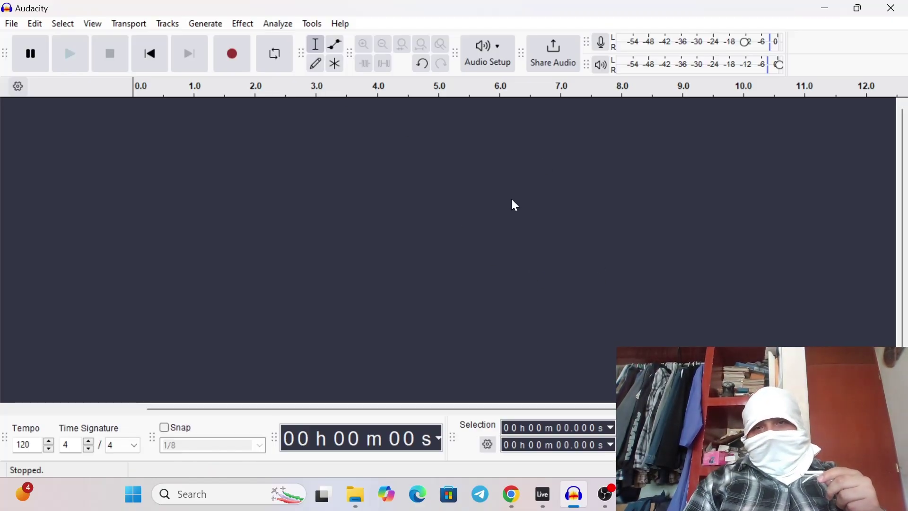
Step: Examine the selected host, playback device and recording device in the audio setup options
left_click(492, 61)
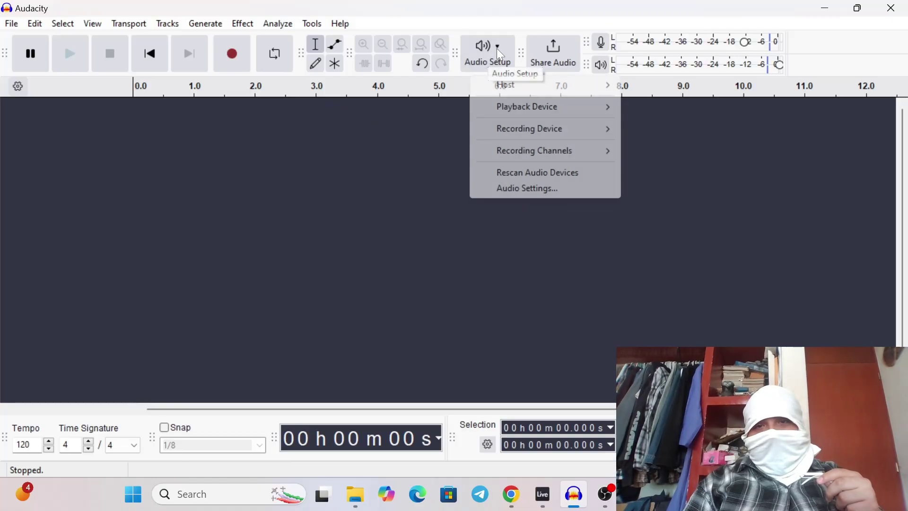
mouse_move(522, 88)
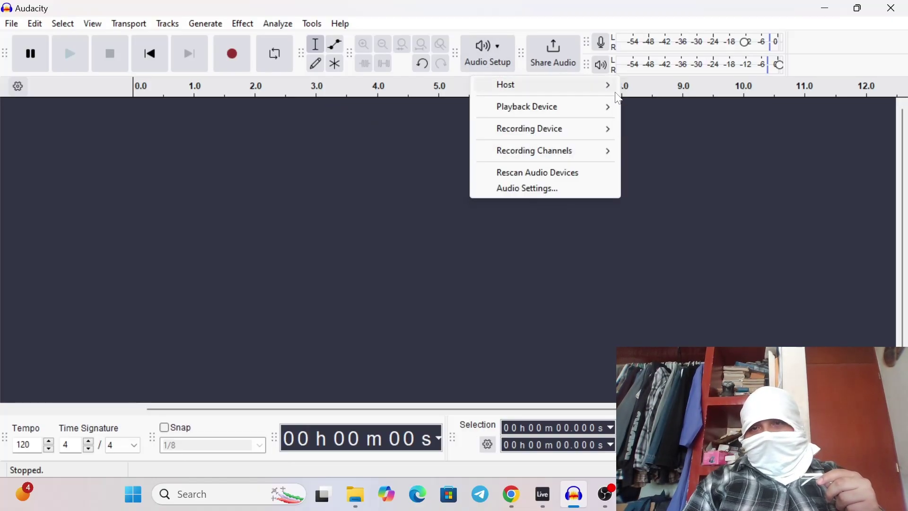
mouse_move(615, 91)
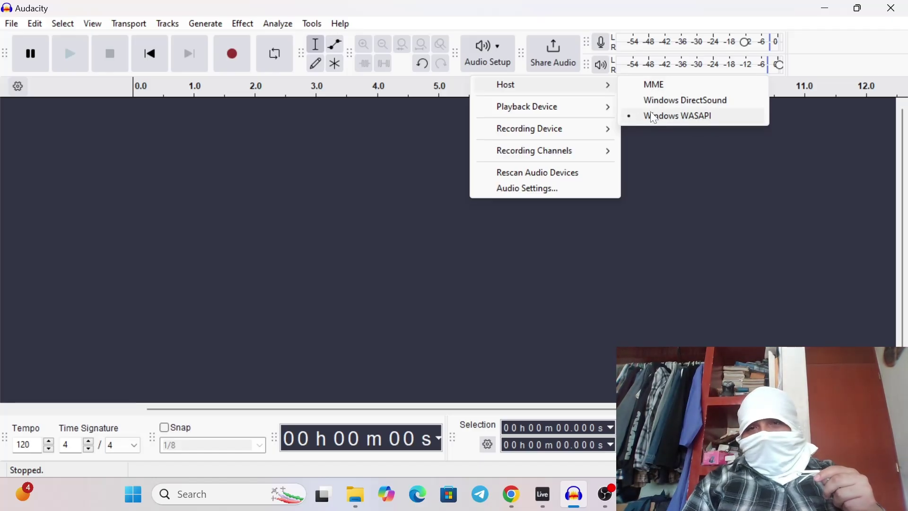
mouse_move(564, 110)
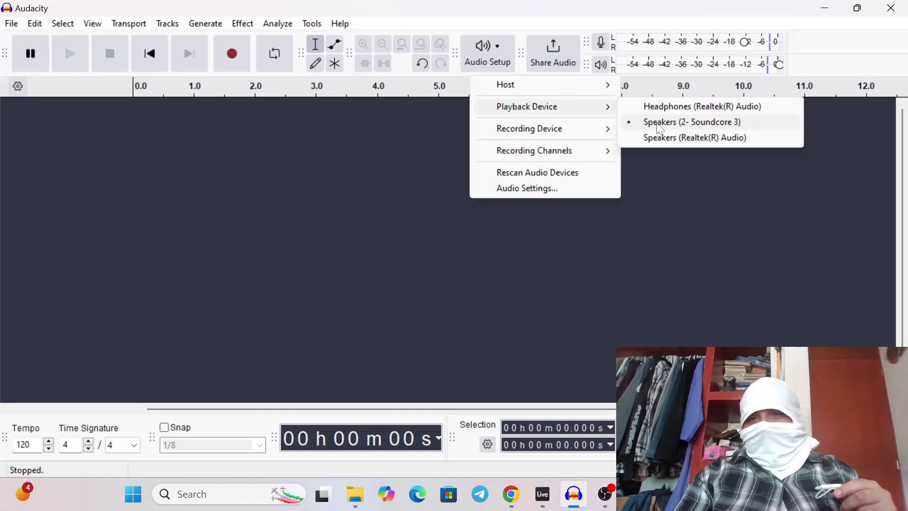
mouse_move(594, 138)
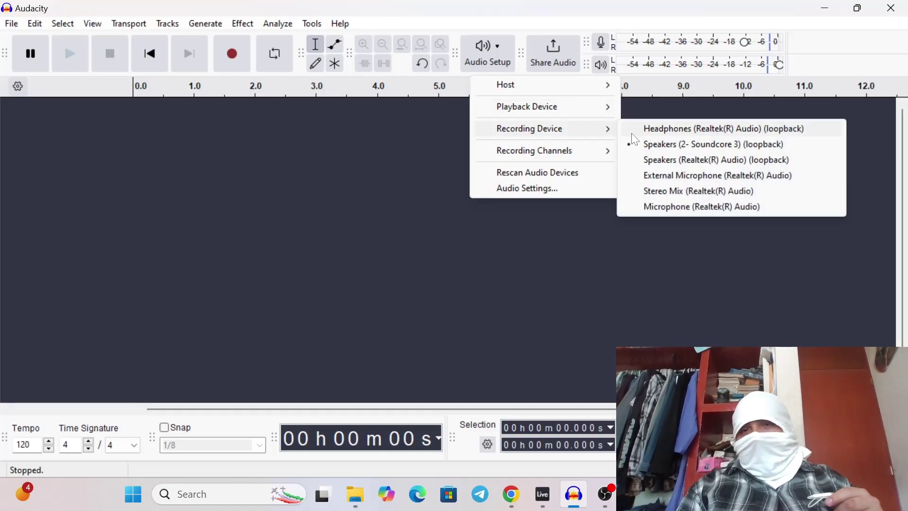
mouse_move(582, 84)
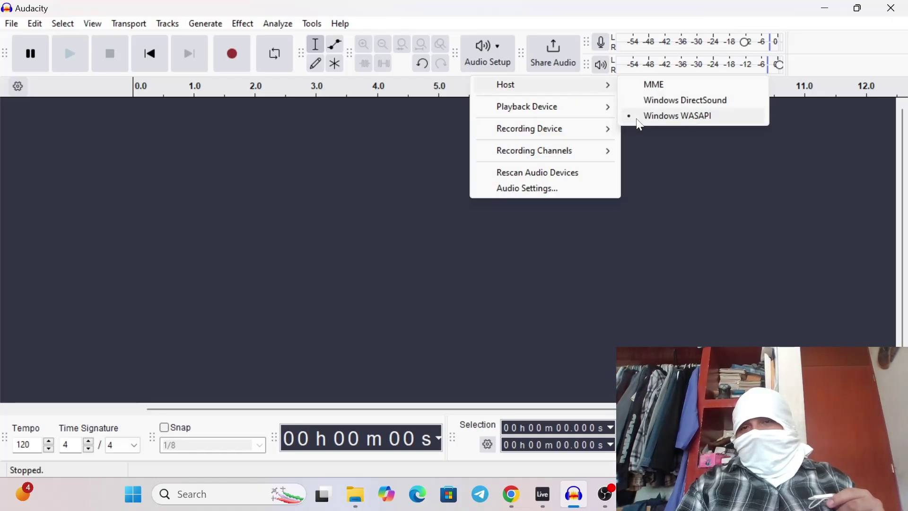
mouse_move(580, 123)
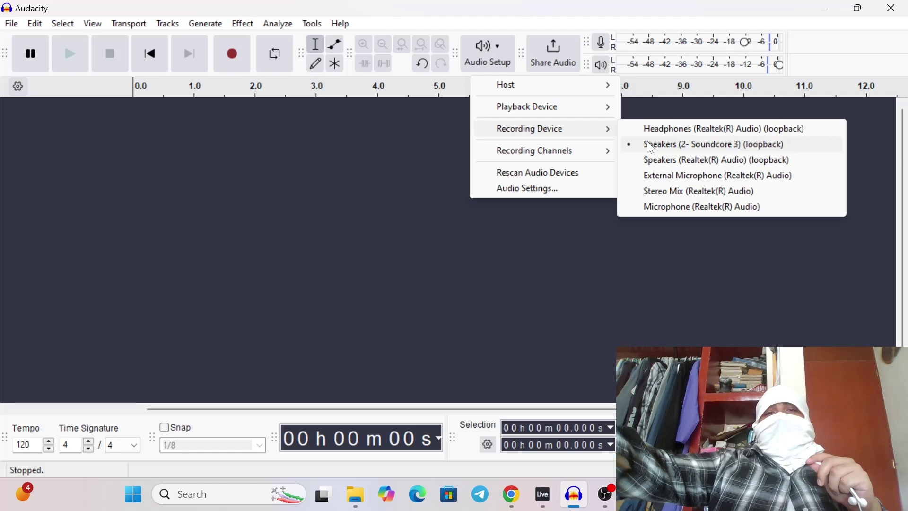
left_click(419, 229)
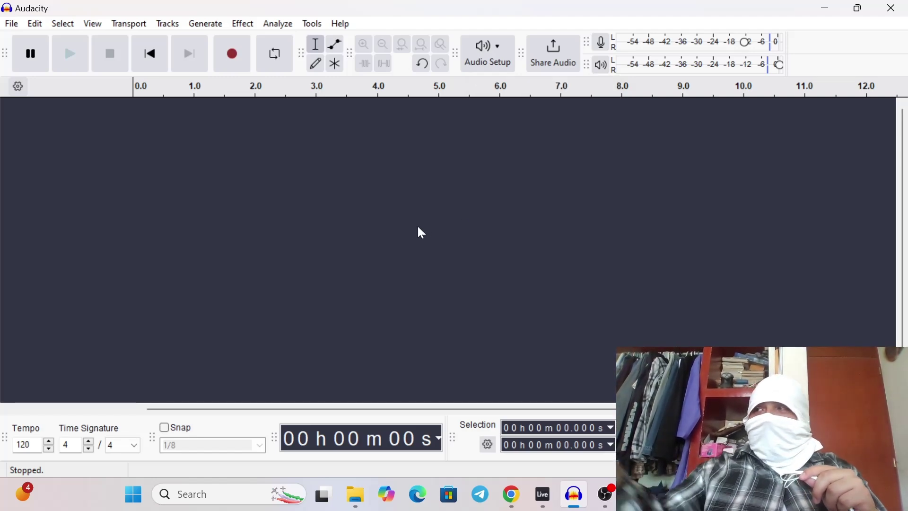
Step: Start a new recording, then switch to LMMS and play the song from the beginning until its patterns have finished
left_click(234, 54)
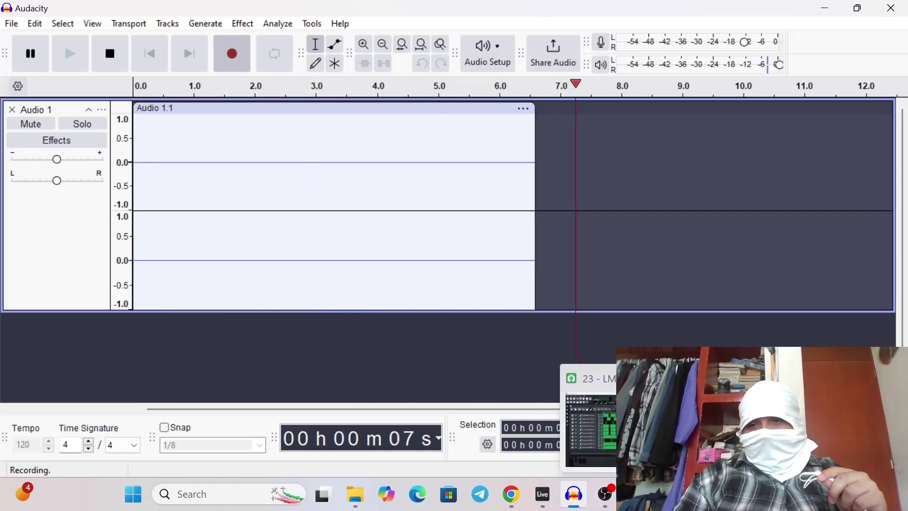
left_click(636, 494)
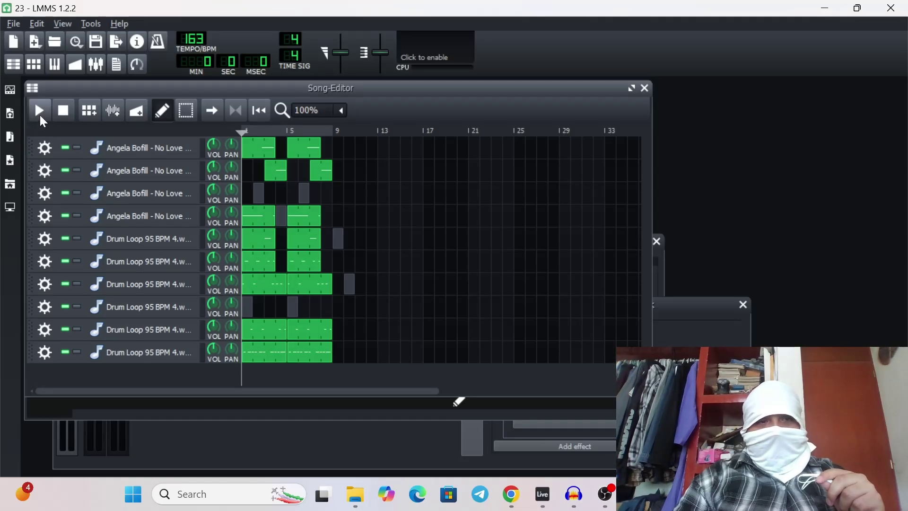
left_click(39, 115)
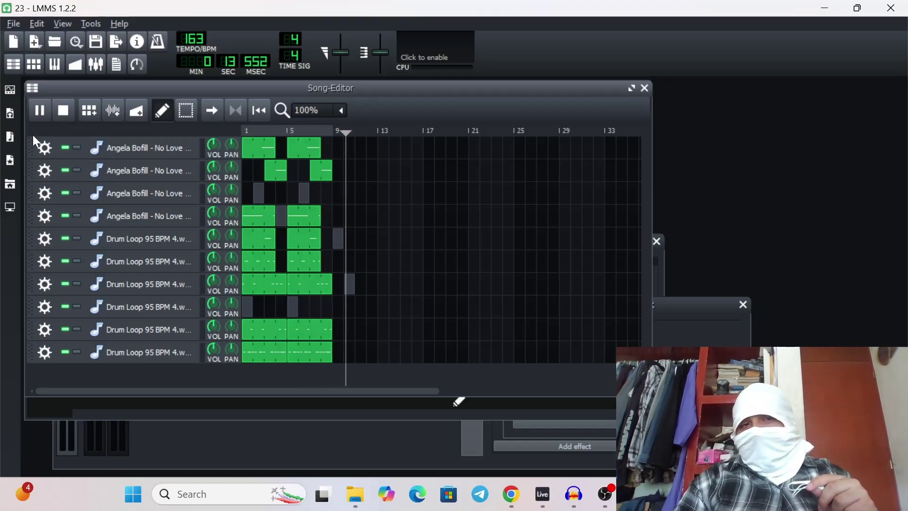
left_click(60, 116)
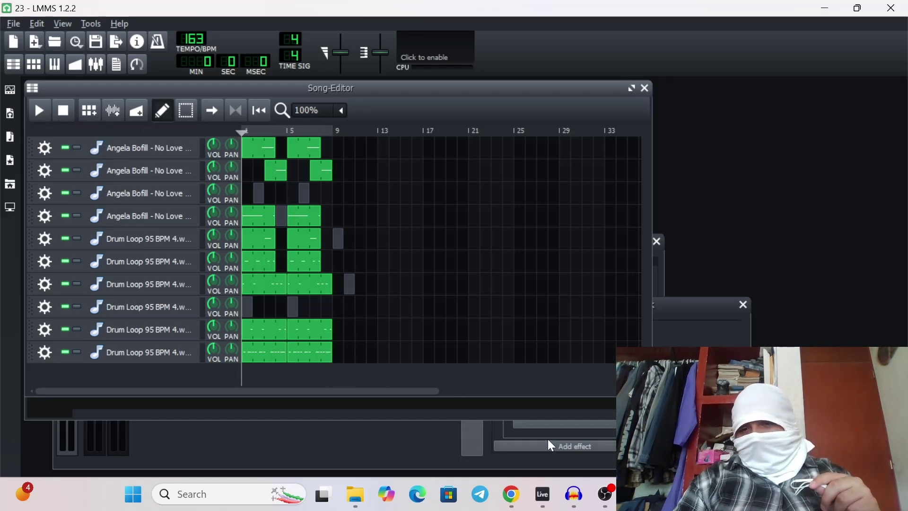
Step: Return to Audacity and stop the recording of the LMMS playback
right_click(579, 494)
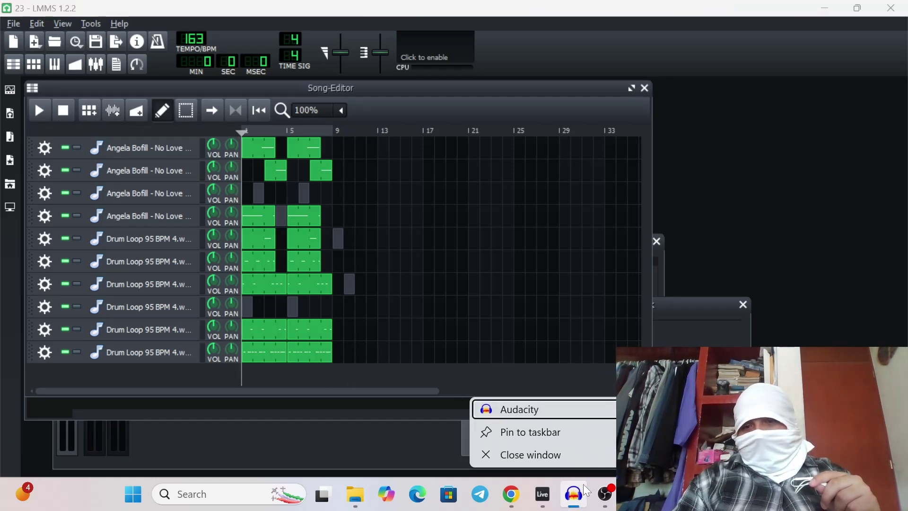
left_click(577, 493)
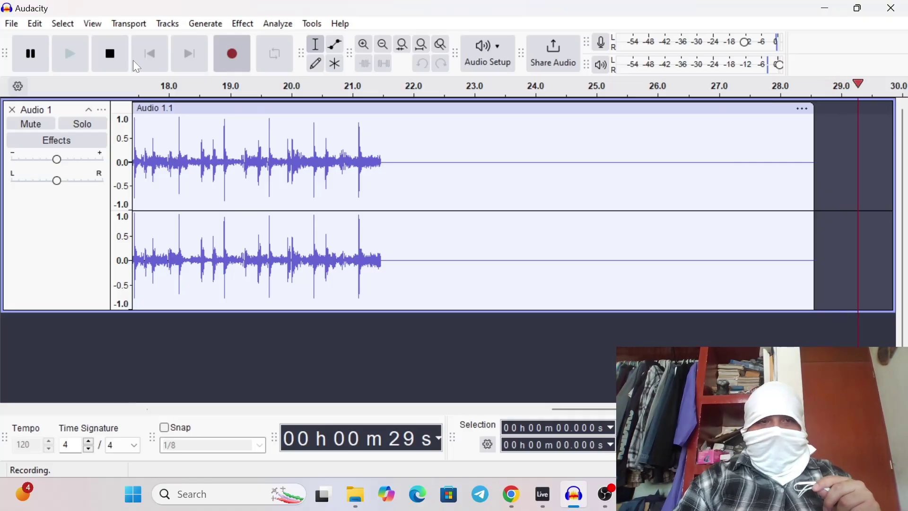
left_click(118, 56)
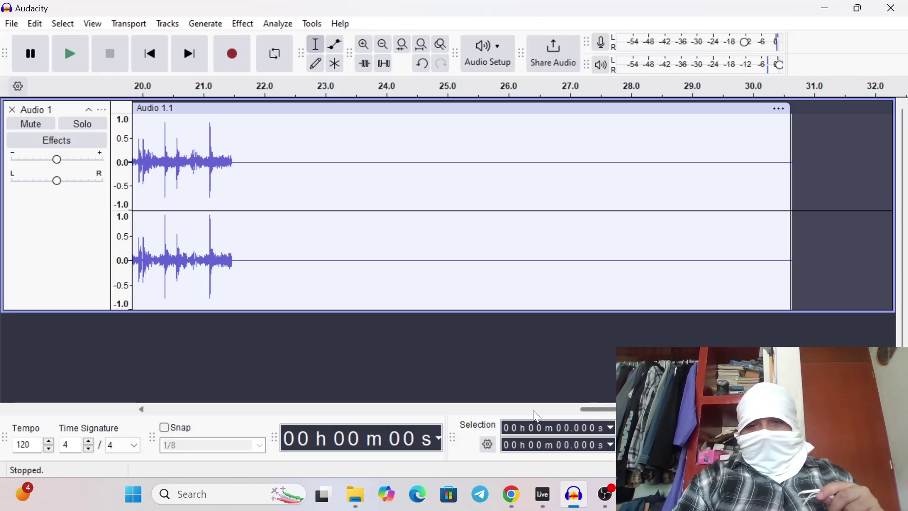
Step: Examine the lead-in of the recorded Audio 1 track, from its beginning up to where the music starts
left_click(512, 408)
left_click_drag(512, 409, 302, 417)
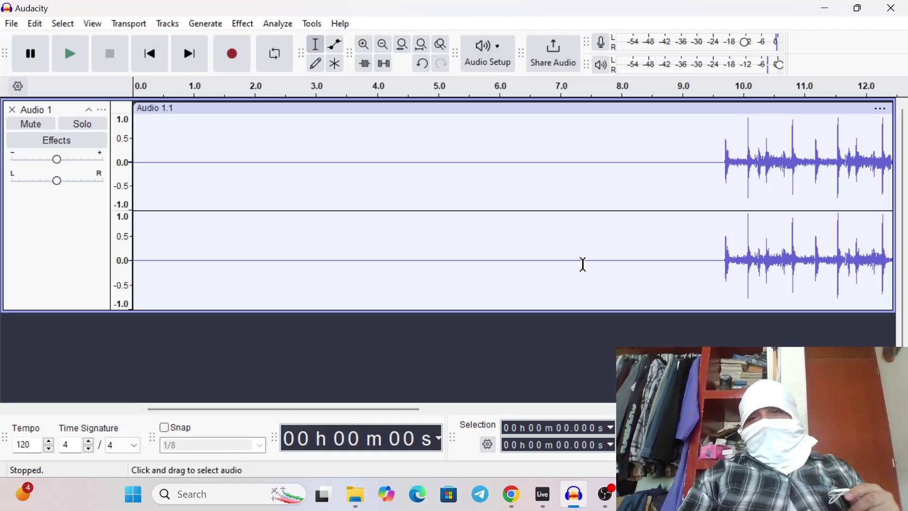
left_click(718, 191)
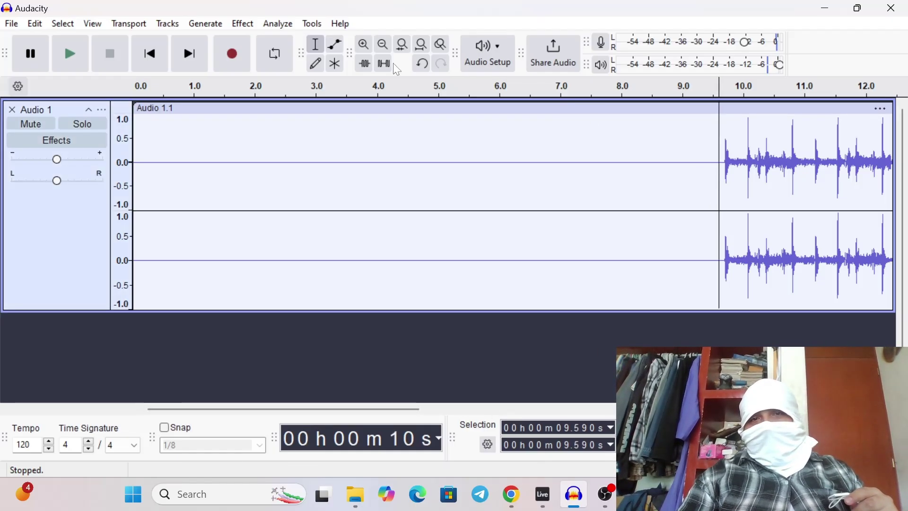
left_click(213, 162)
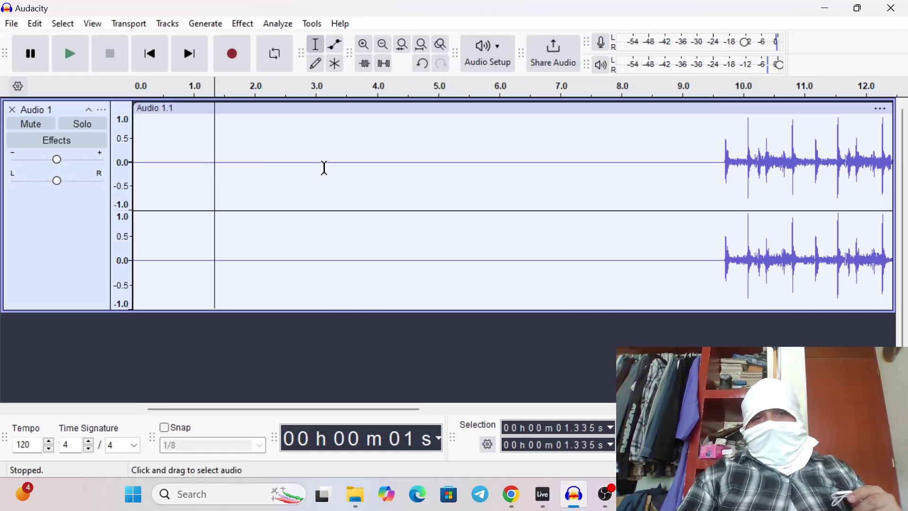
left_click(327, 165)
left_click(476, 163)
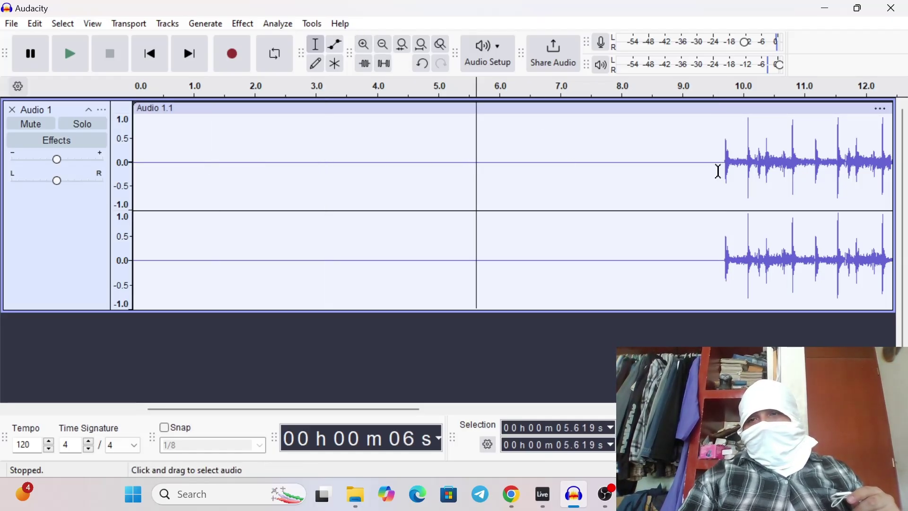
left_click(725, 166)
left_click(619, 176)
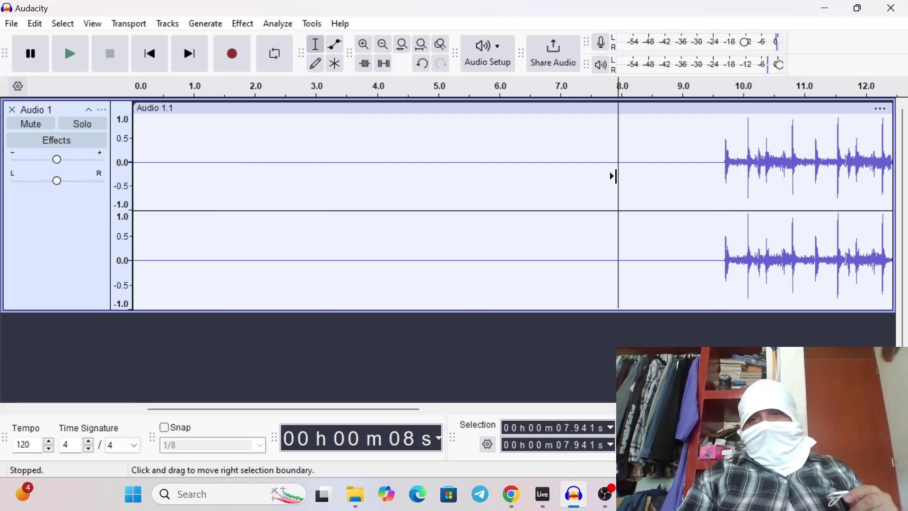
left_click(489, 175)
left_click(718, 176)
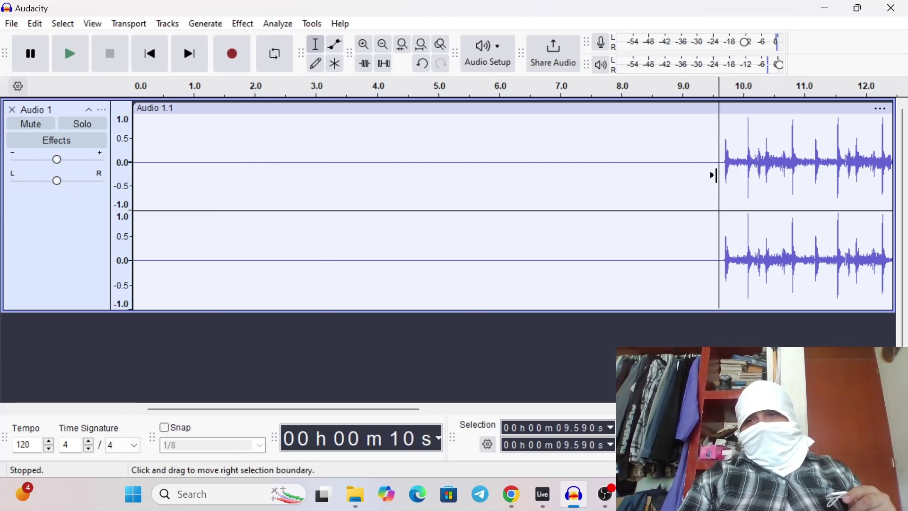
Step: Delete the silent lead-in of the recording, from 0 to 9.682 s, just before the first sound
left_click(364, 45)
left_click(364, 45)
left_click(364, 45)
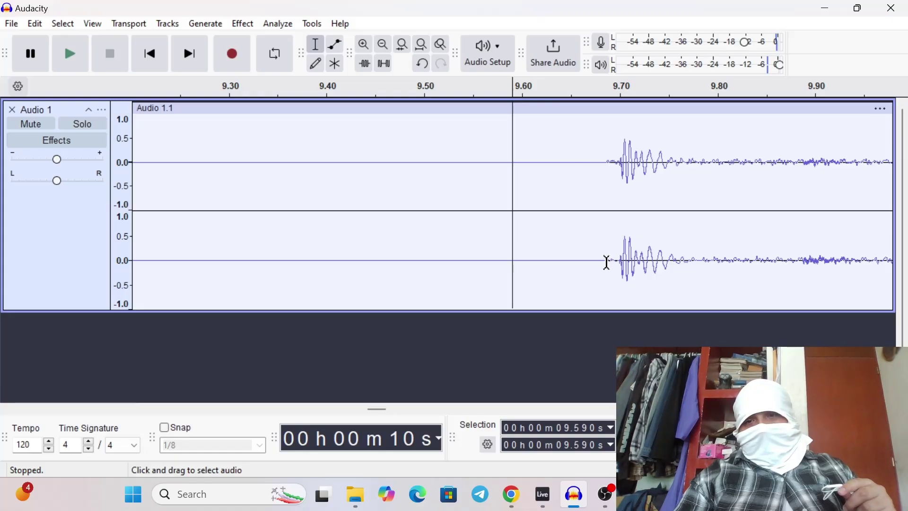
right_click(609, 265)
left_click(602, 262)
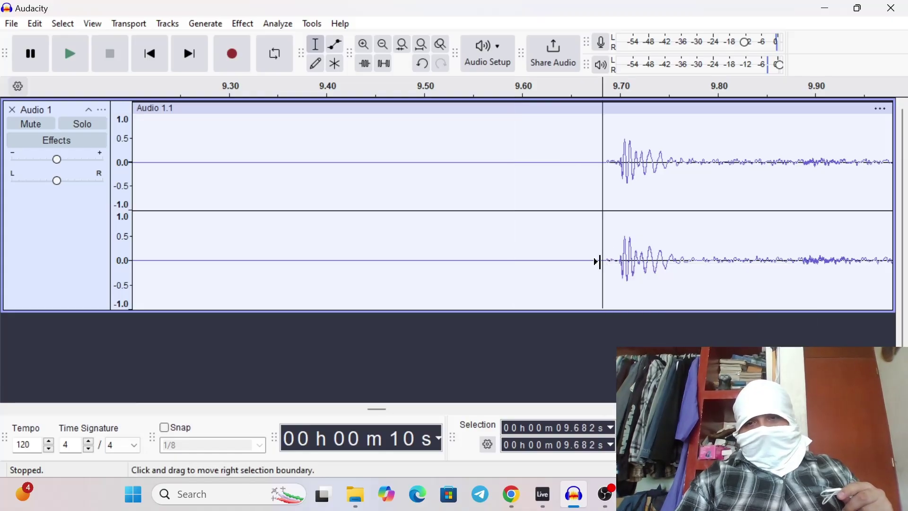
left_click_drag(598, 261, 264, 213)
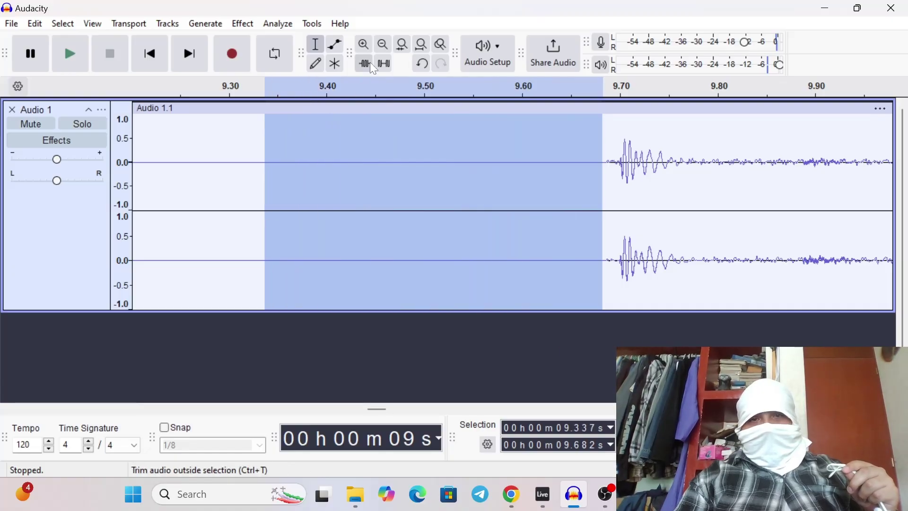
left_click(384, 44)
left_click(384, 43)
left_click(384, 44)
left_click(384, 44)
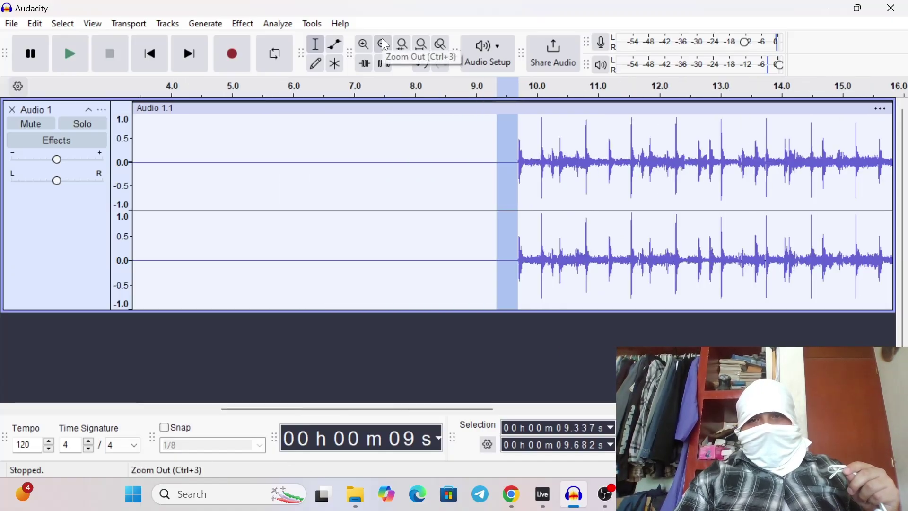
left_click(385, 45)
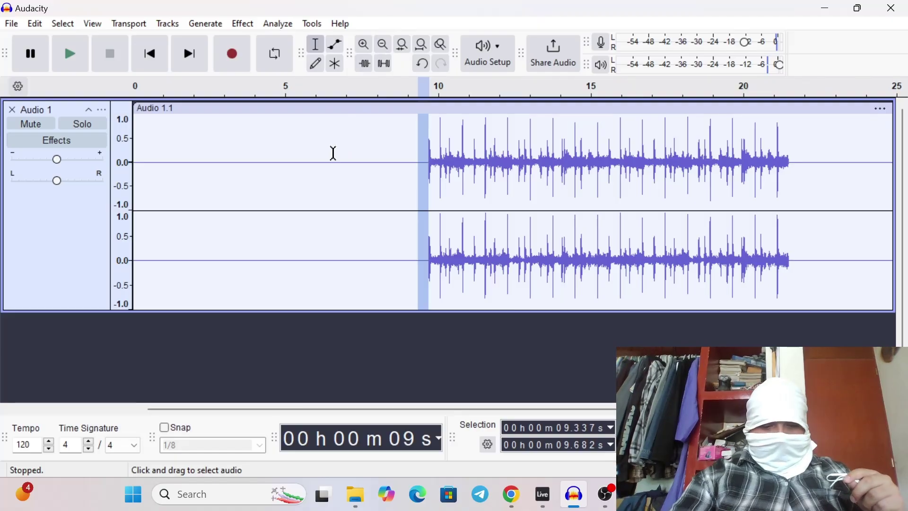
left_click(335, 152, "shift")
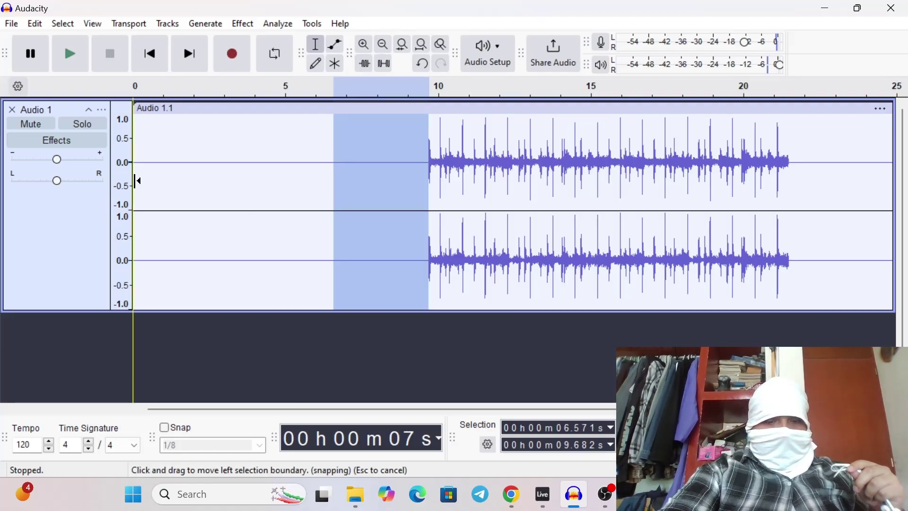
left_click(135, 180, "shift")
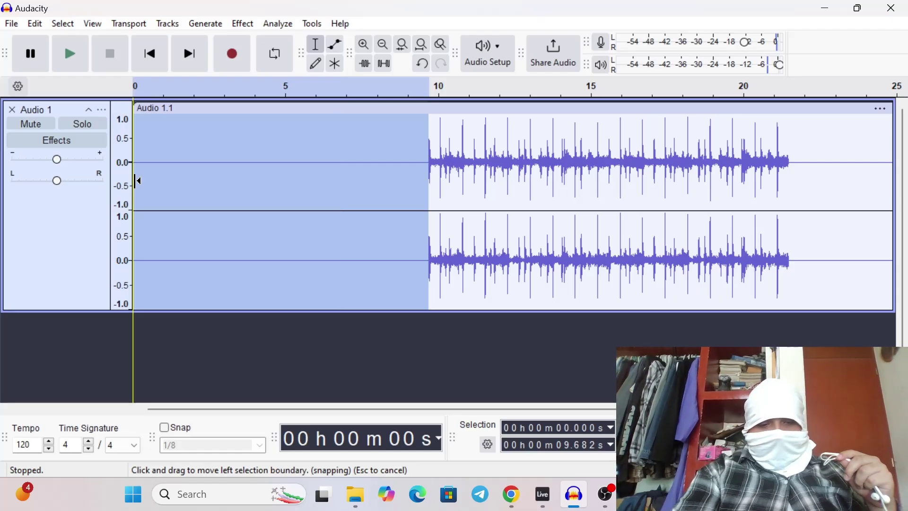
key("Delete")
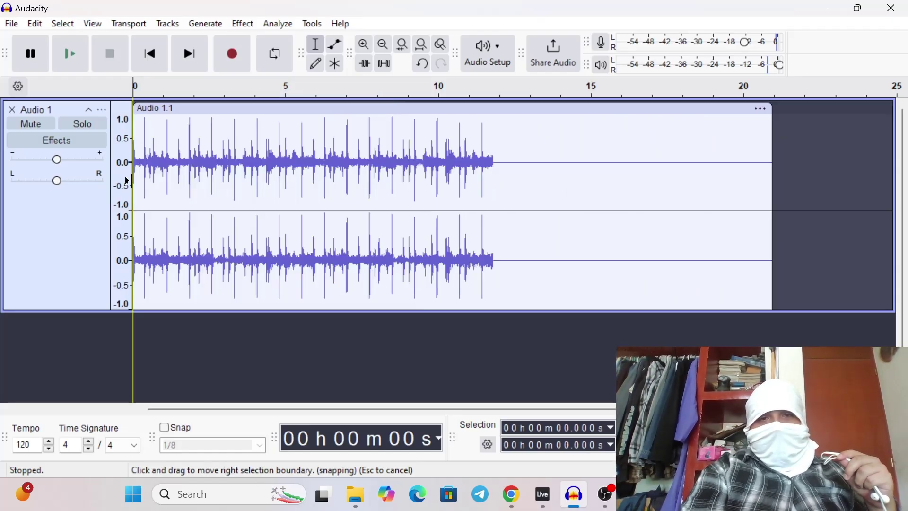
Step: Play the trimmed track from its start, then delete the trailing silence from 12.051 s to the clip's end
left_click(67, 54)
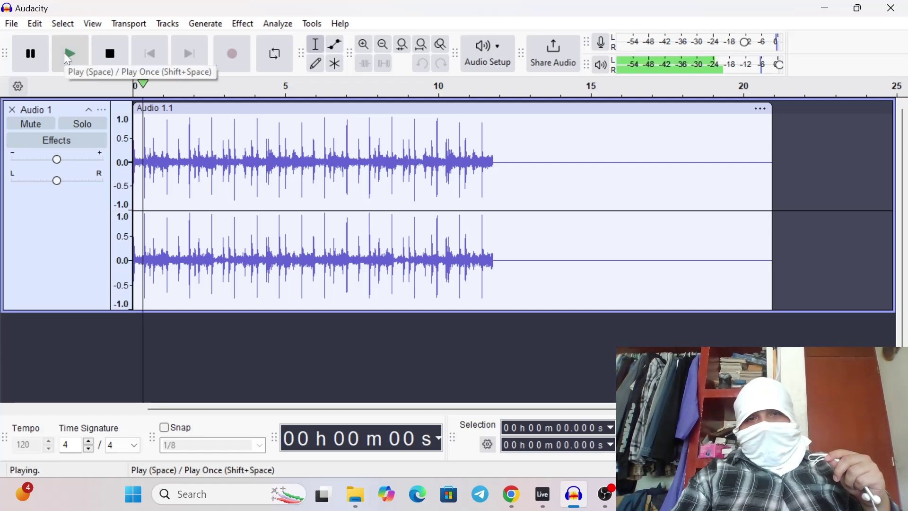
left_click(111, 56)
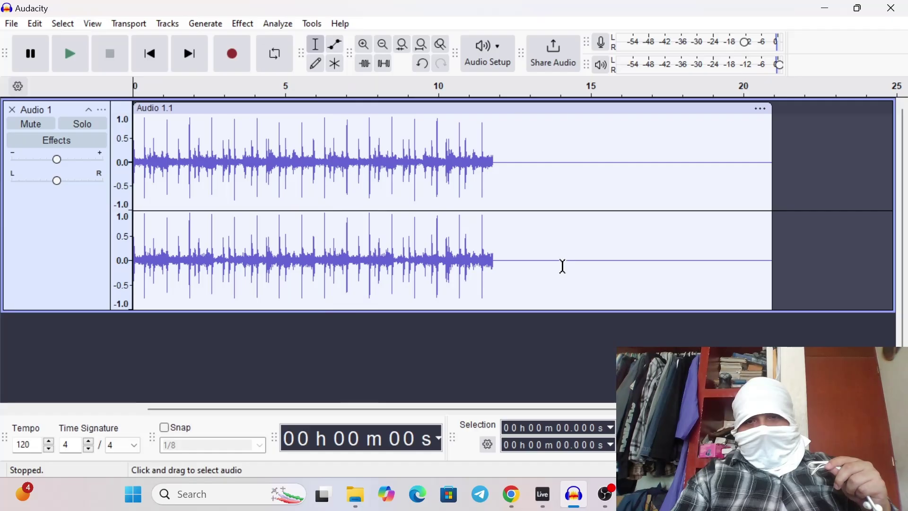
left_click_drag(501, 266, 797, 286)
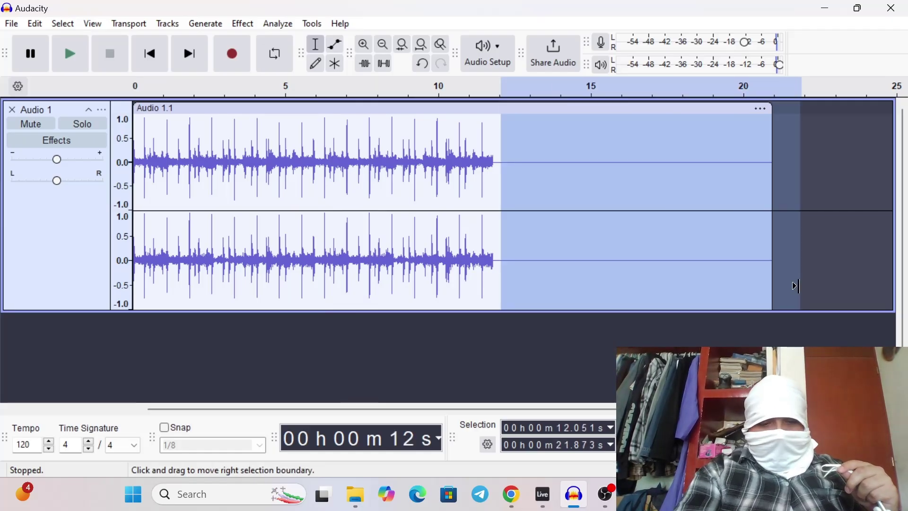
key("Delete")
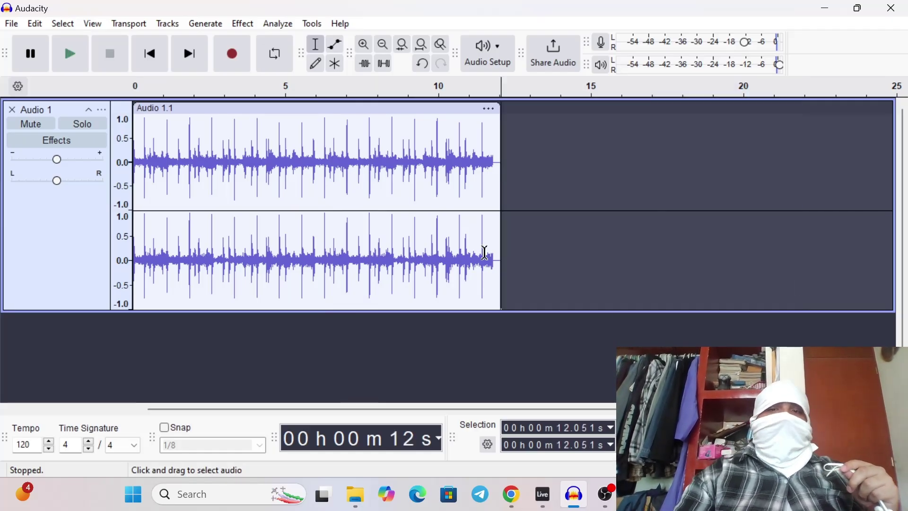
Step: Export the entire project to the computer as untitled.wav, stereo at 44100 Hz with Signed 16-bit PCM encoding, in the lmmsvideos folder
left_click(19, 26)
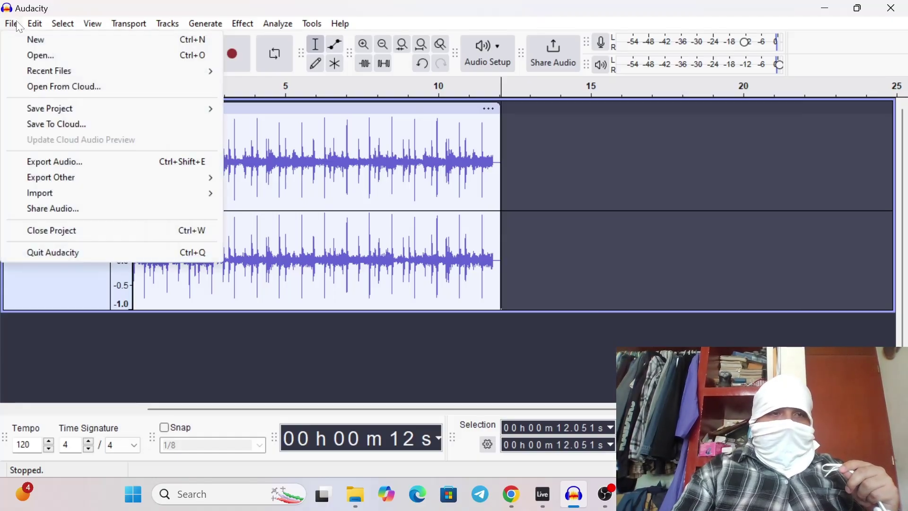
left_click(72, 166)
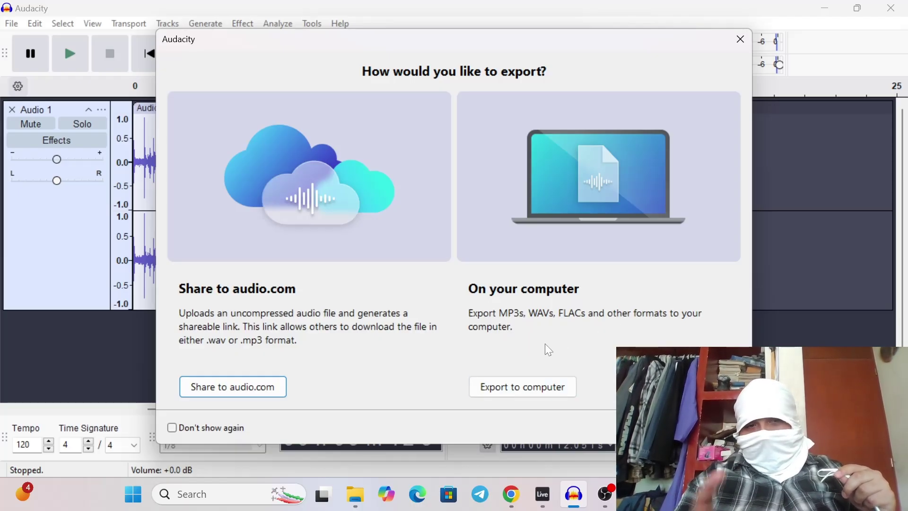
left_click(528, 393)
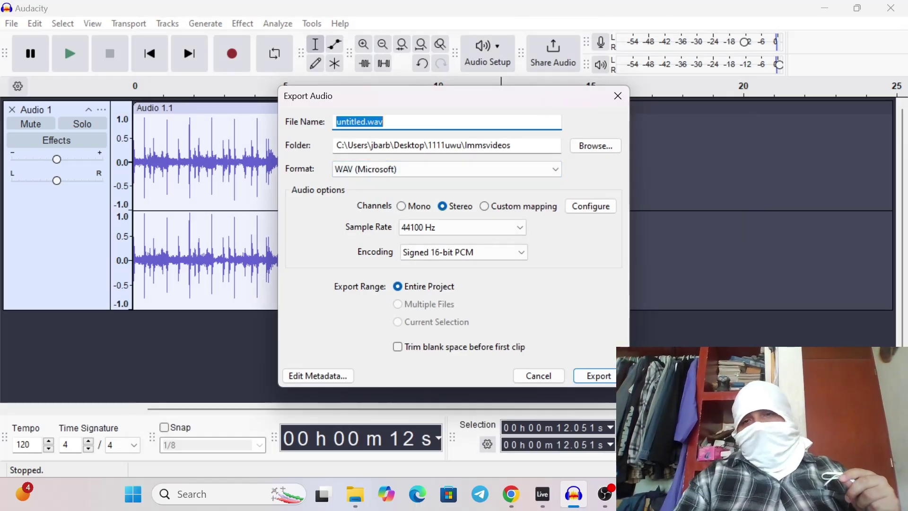
left_click(596, 146)
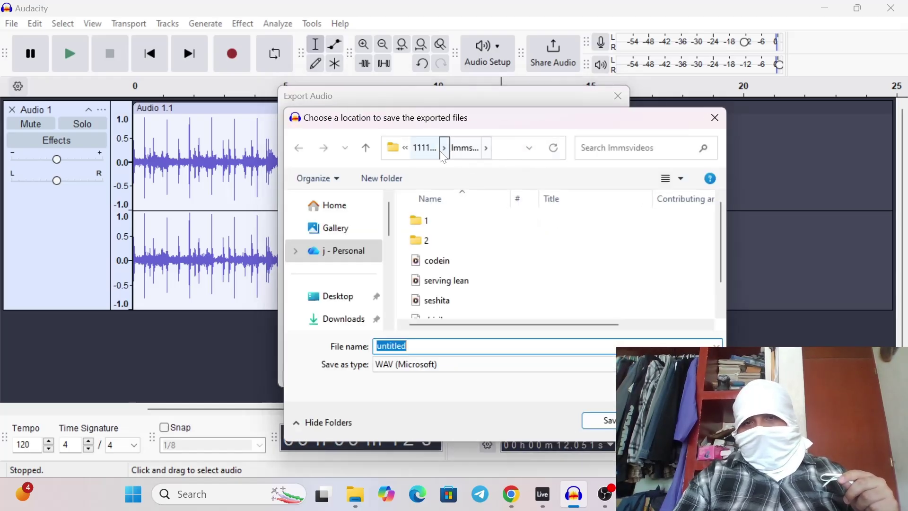
left_click(425, 147)
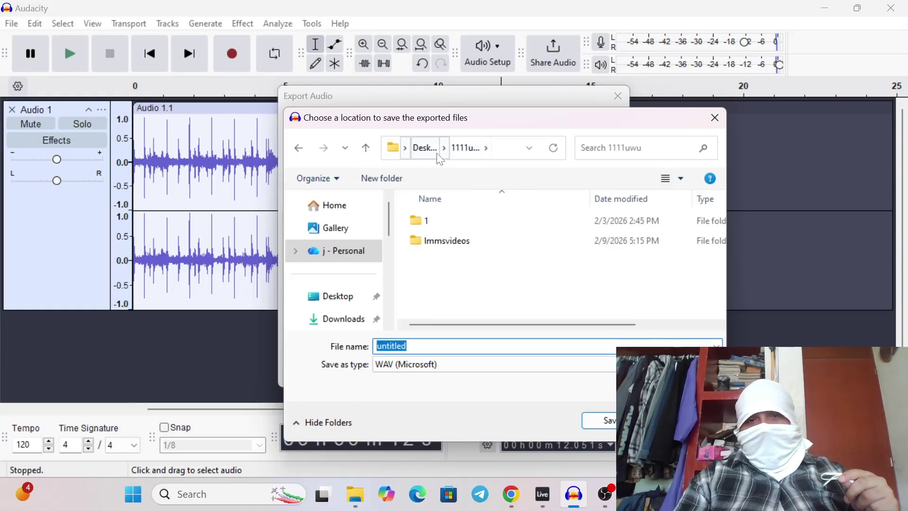
left_click(686, 420)
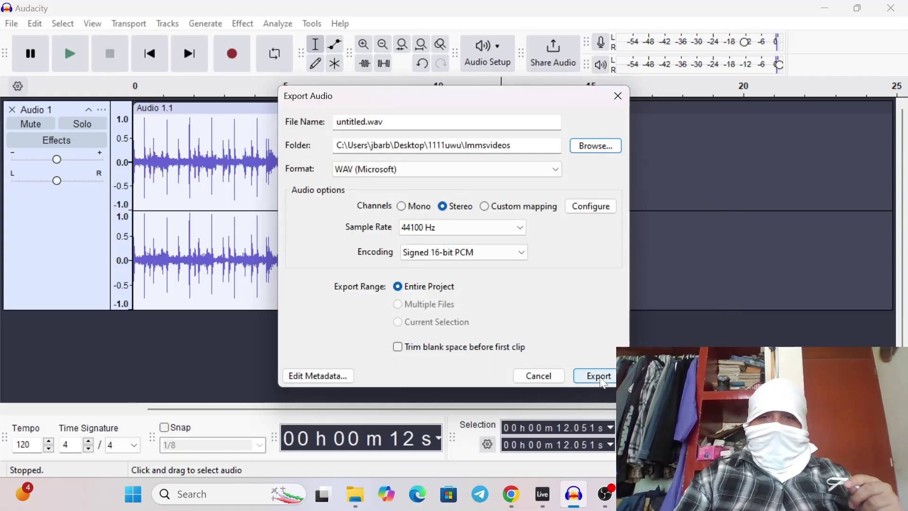
left_click(597, 377)
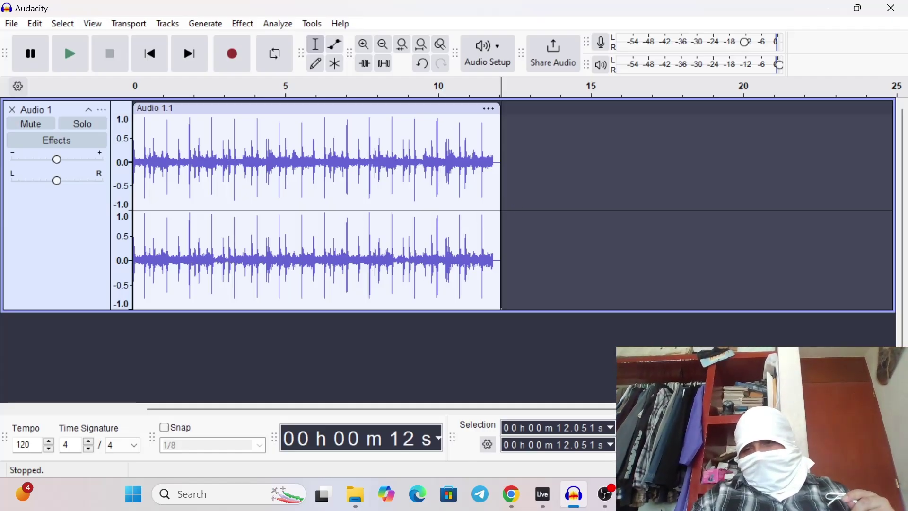
Step: Look at the song in LMMS, return to Audacity and remove the Audio 1 track from the project
left_click(635, 493)
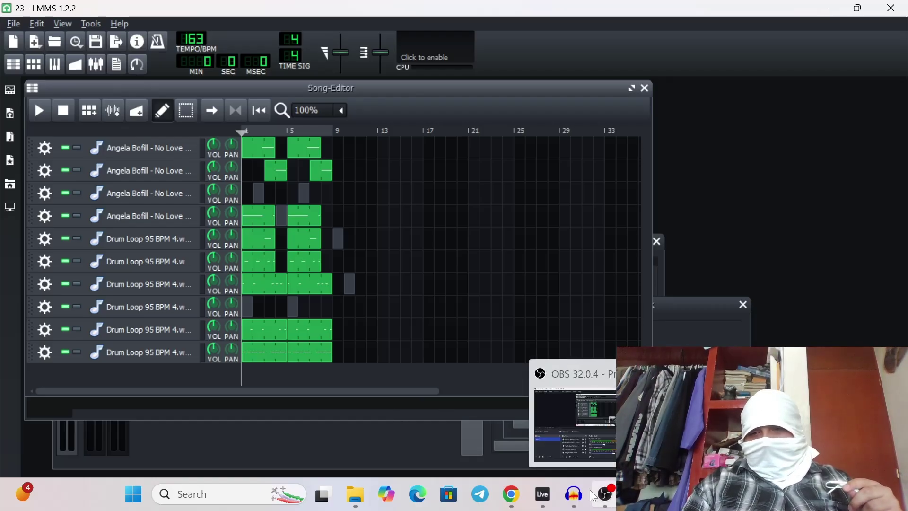
left_click(572, 495)
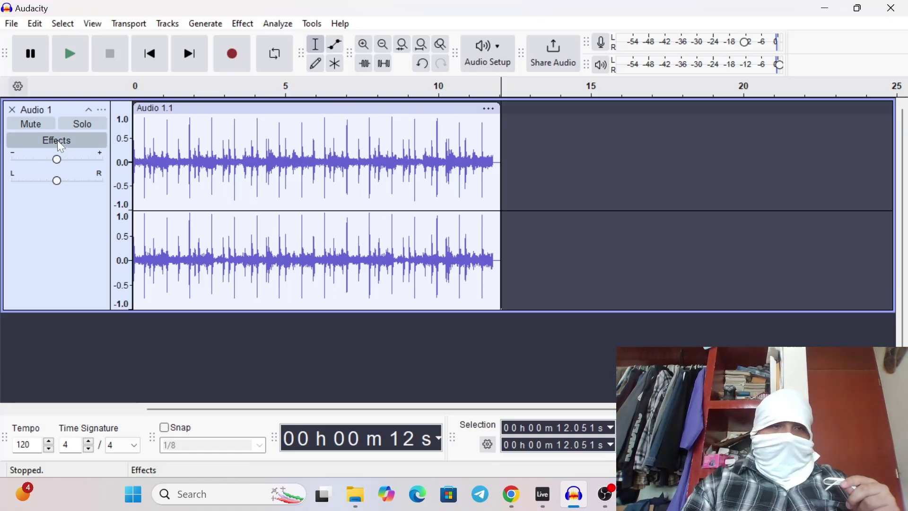
left_click(12, 110)
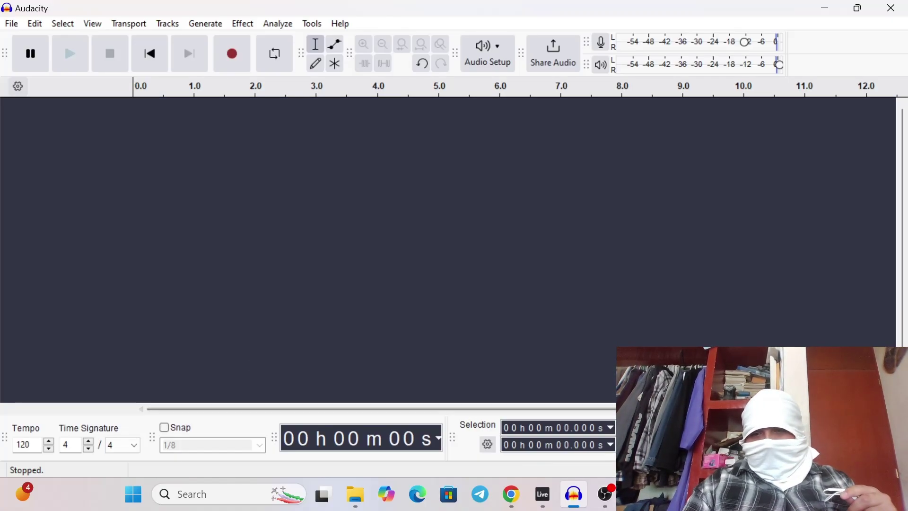
Step: Search the web for "dj virtual" from the Windows search and look through the results down to the tutorial videos
mouse_move(605, 494)
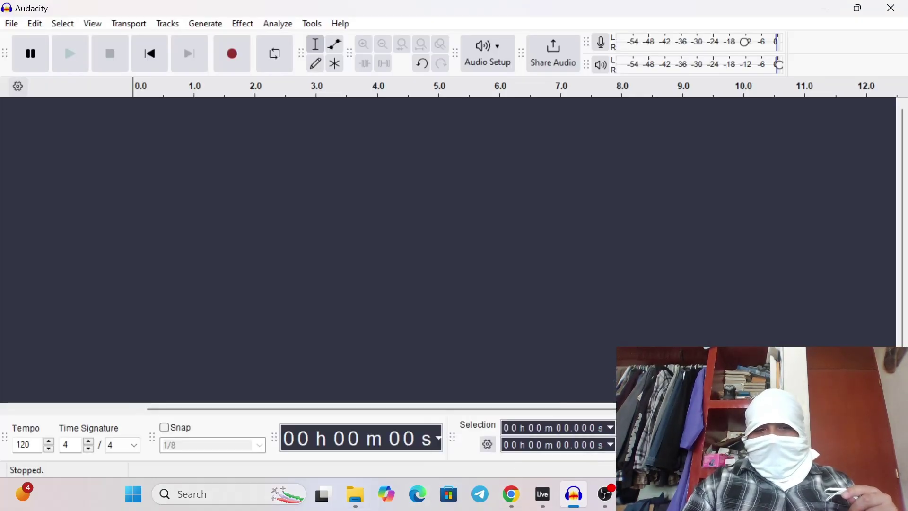
left_click(182, 493)
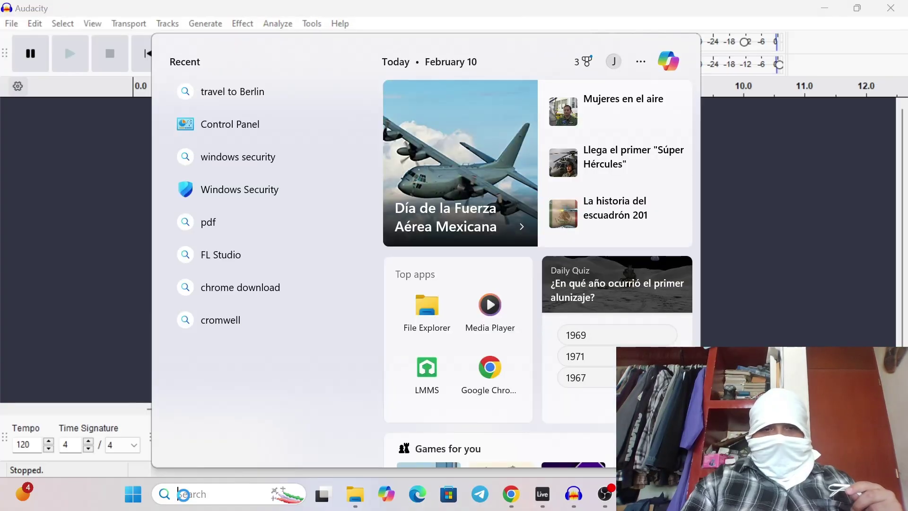
type("dj virtual")
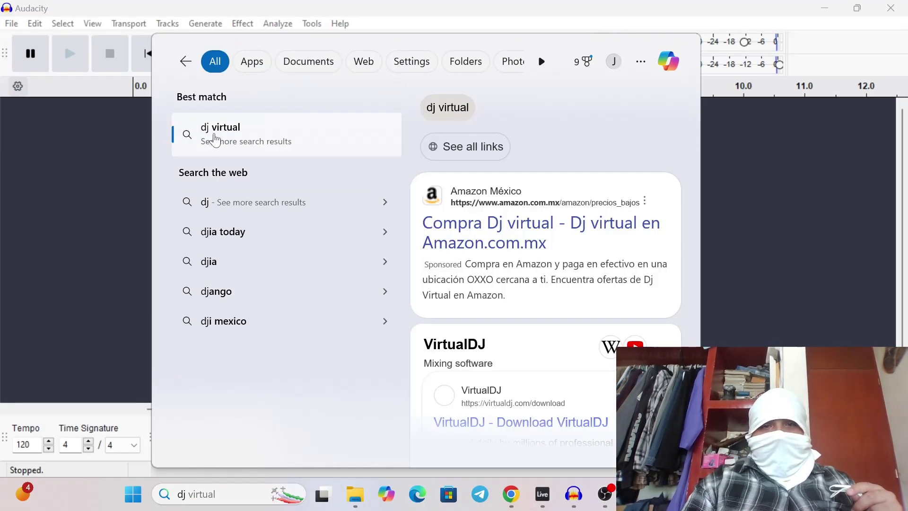
left_click(214, 139)
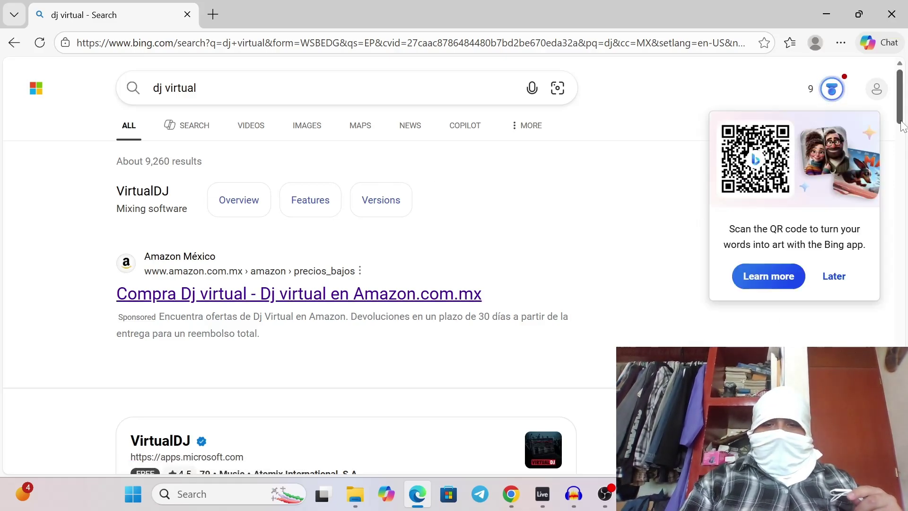
left_click_drag(900, 122, 904, 133)
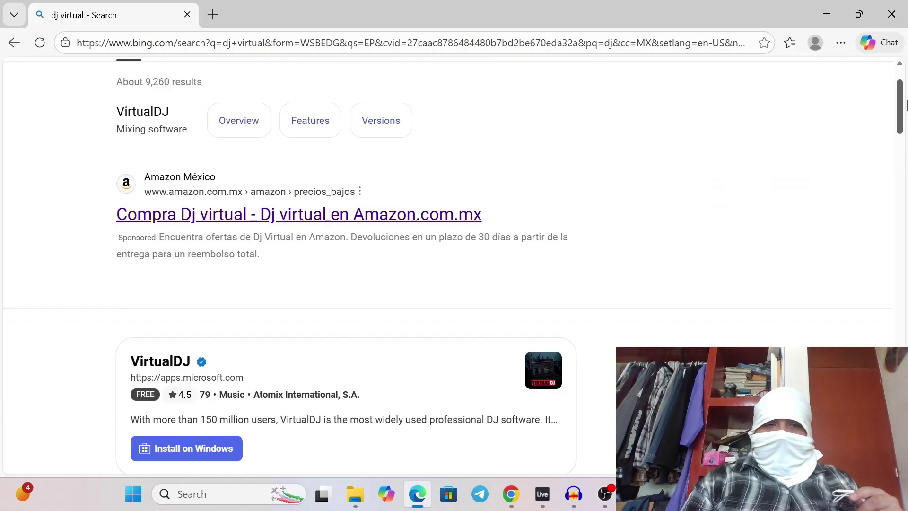
left_click_drag(905, 105, 905, 226)
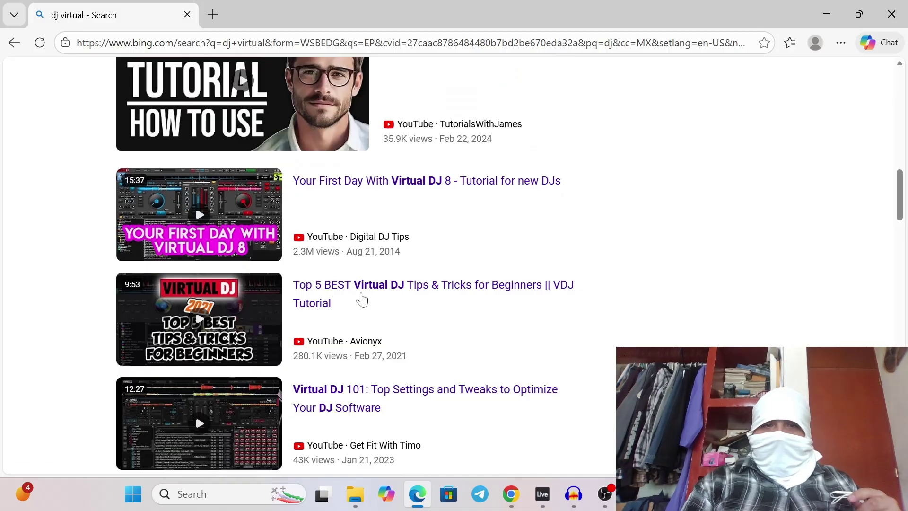
mouse_move(334, 207)
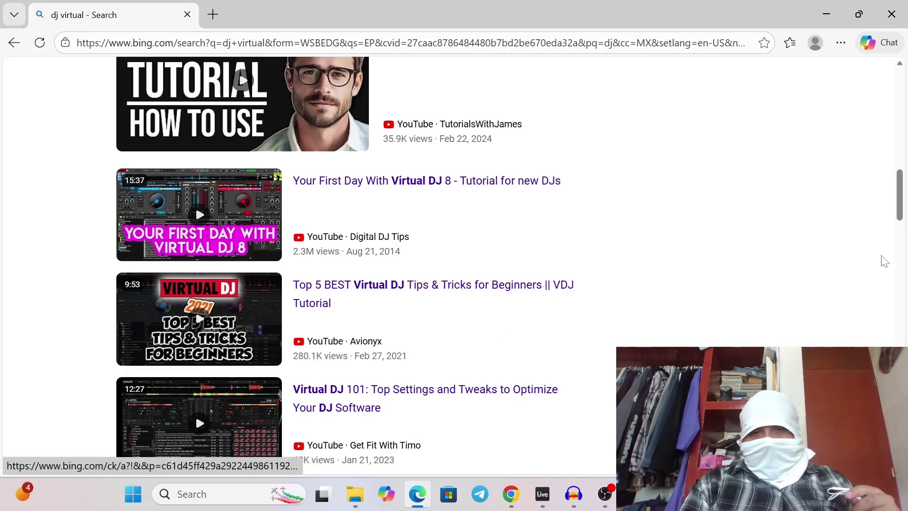
Step: Return to the beginning of the search results, then find VirtualDJ with the Windows search and launch it
left_click_drag(898, 196, 882, 67)
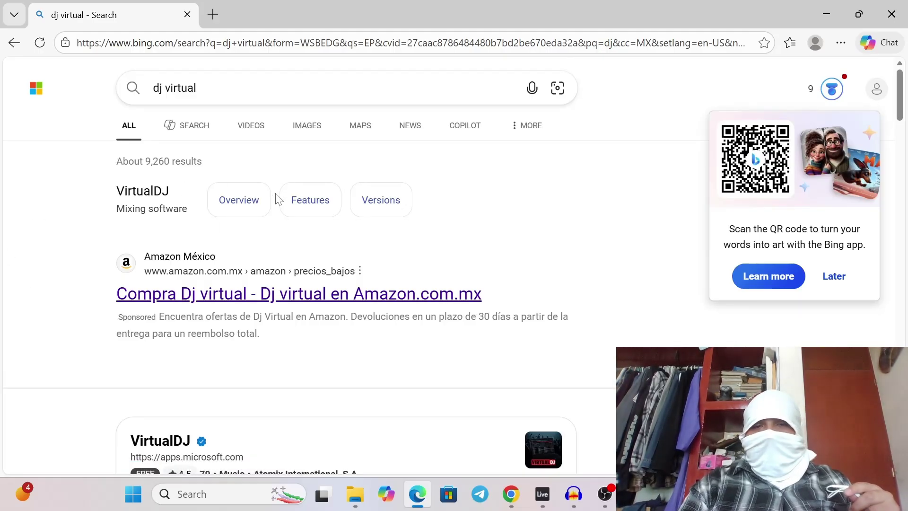
left_click(139, 495)
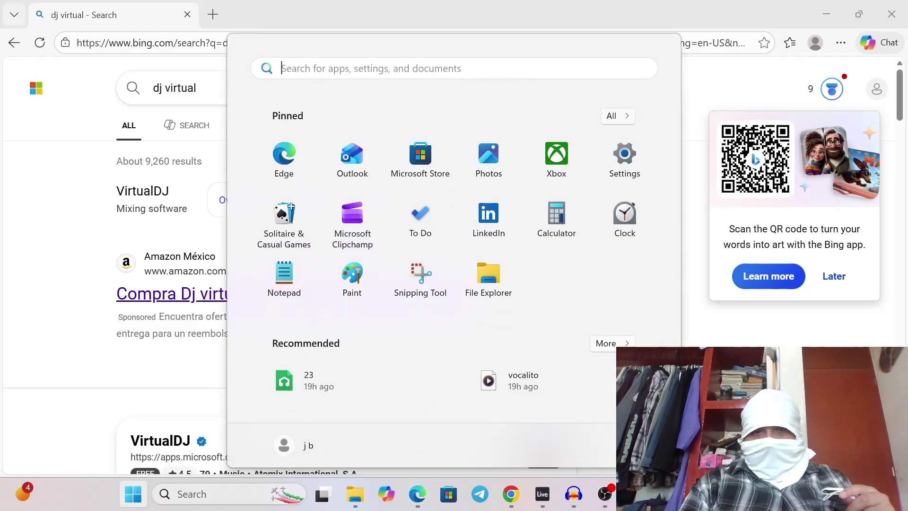
left_click(174, 499)
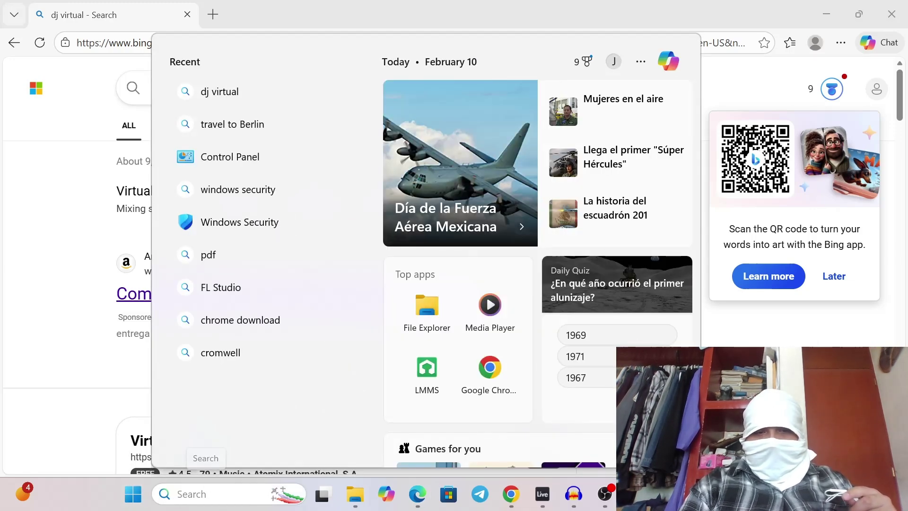
type("virtualDJ")
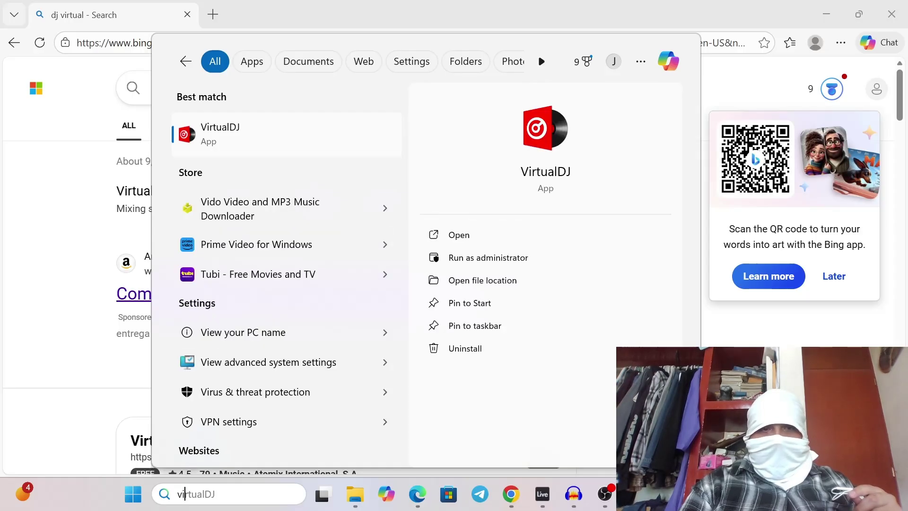
left_click(209, 129)
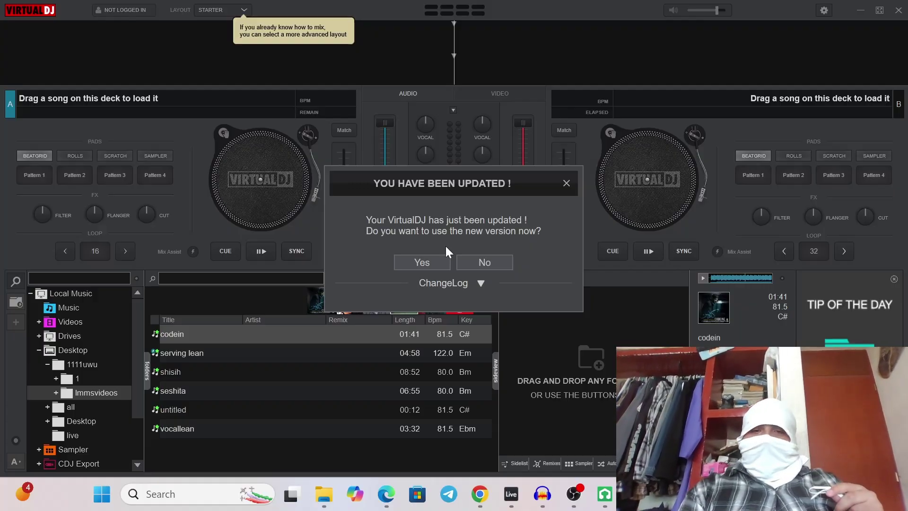
Step: Decline using the updated version and skip connecting a VirtualDJ account
left_click(490, 260)
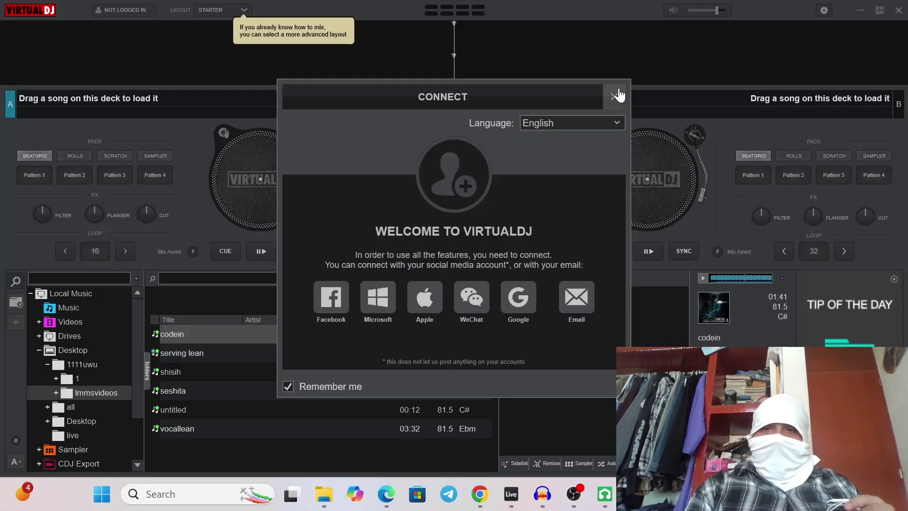
left_click(615, 96)
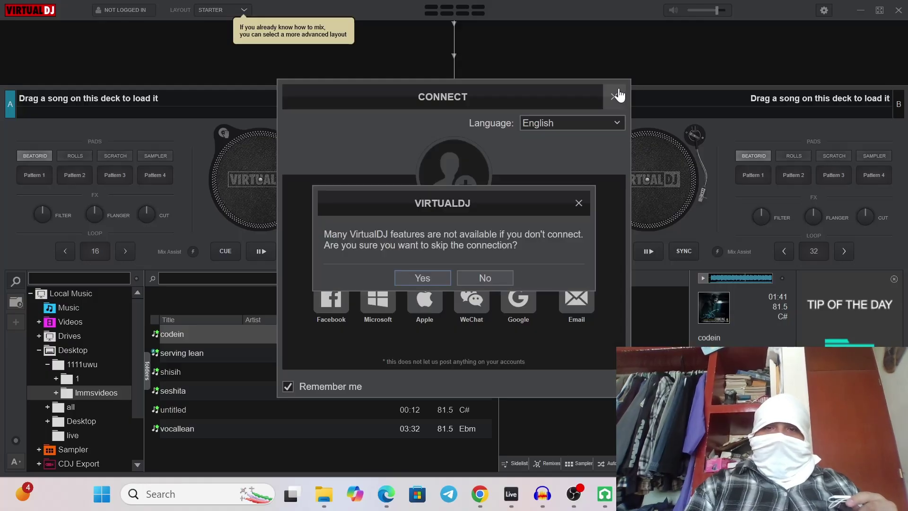
left_click(435, 278)
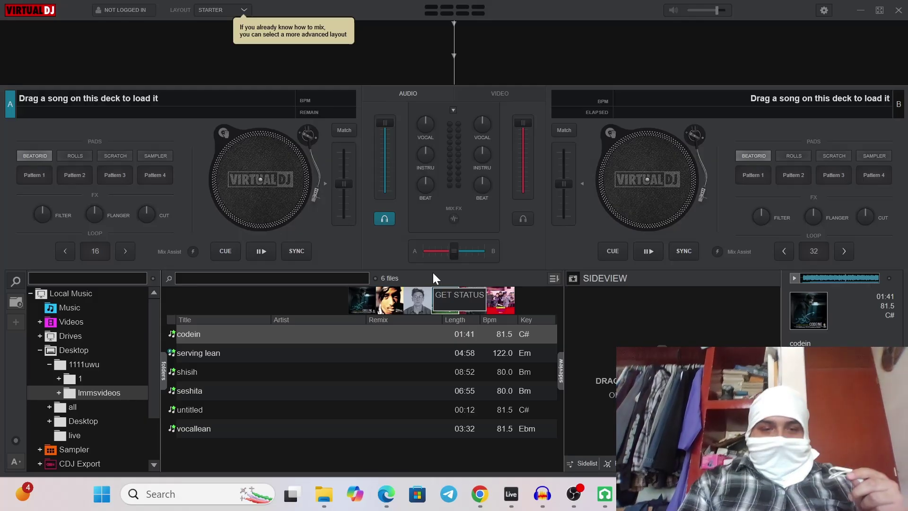
Step: Load the track "serving lean" from the lmmsvideos folder onto deck A, play it and pause it
left_click(194, 359)
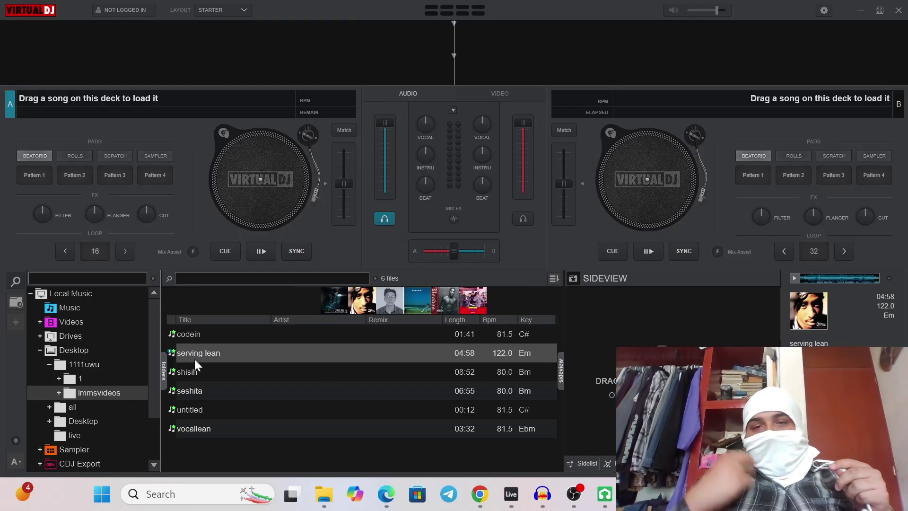
left_click_drag(194, 358, 247, 198)
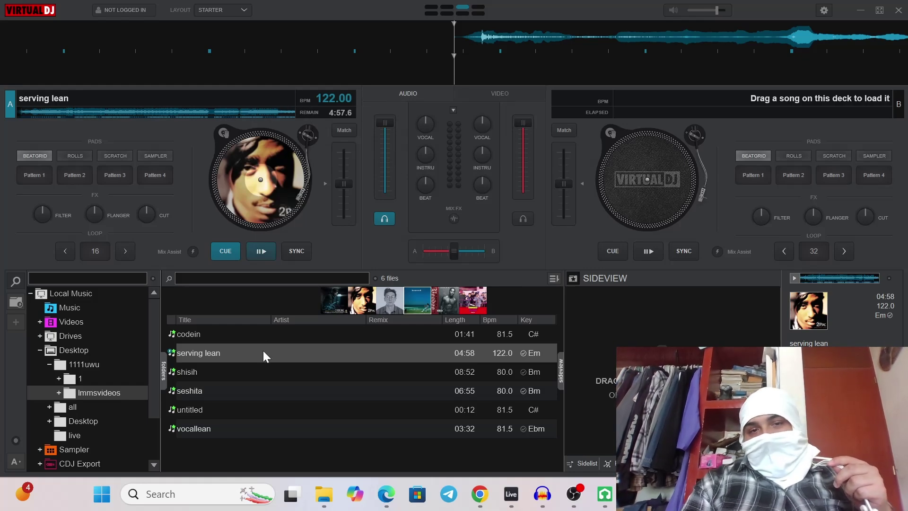
left_click(257, 251)
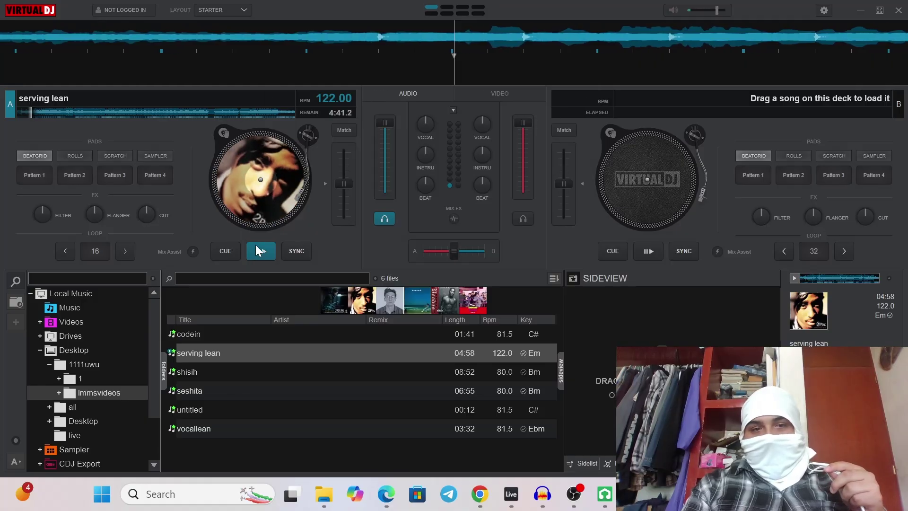
left_click(256, 249)
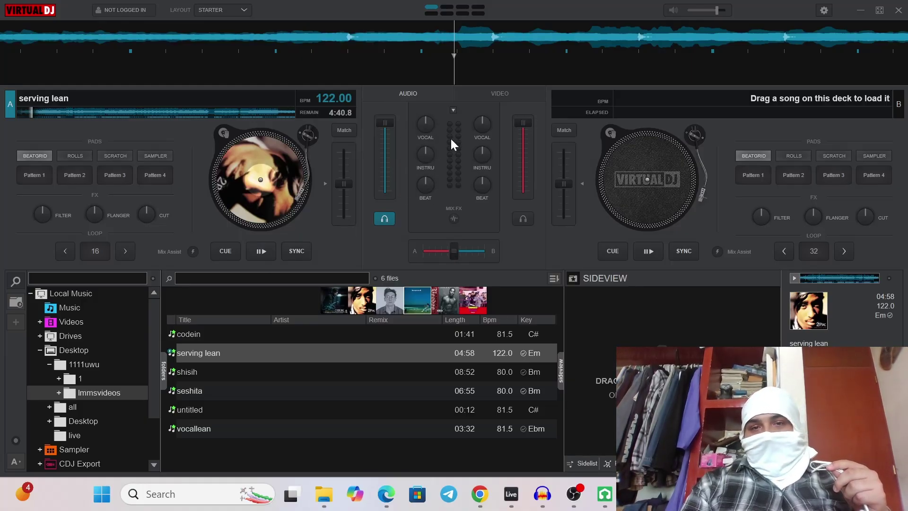
Step: Resume deck A and turn its INSTRU and VOCAL levels all the way down to hear only the beat, then pause
left_click(263, 252)
scroll(421, 151, "down", 5)
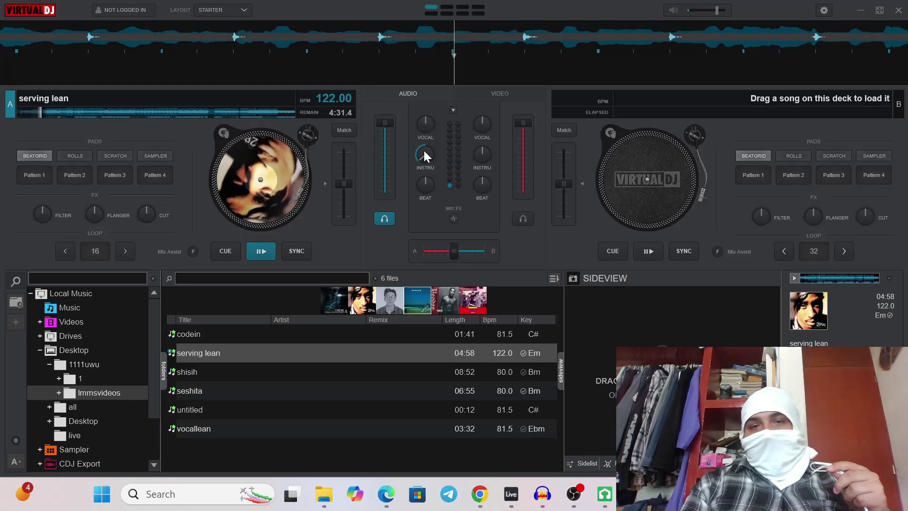
left_click_drag(423, 155, 460, 199)
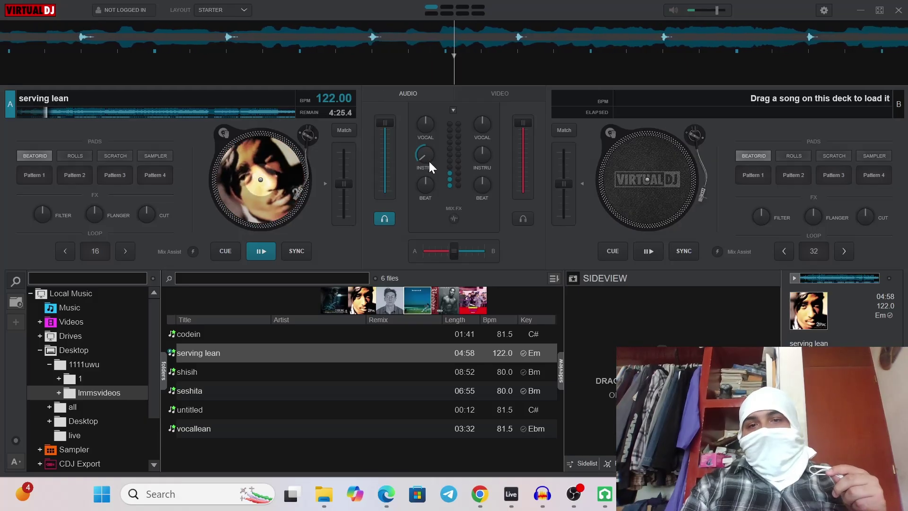
left_click_drag(424, 129, 414, 249)
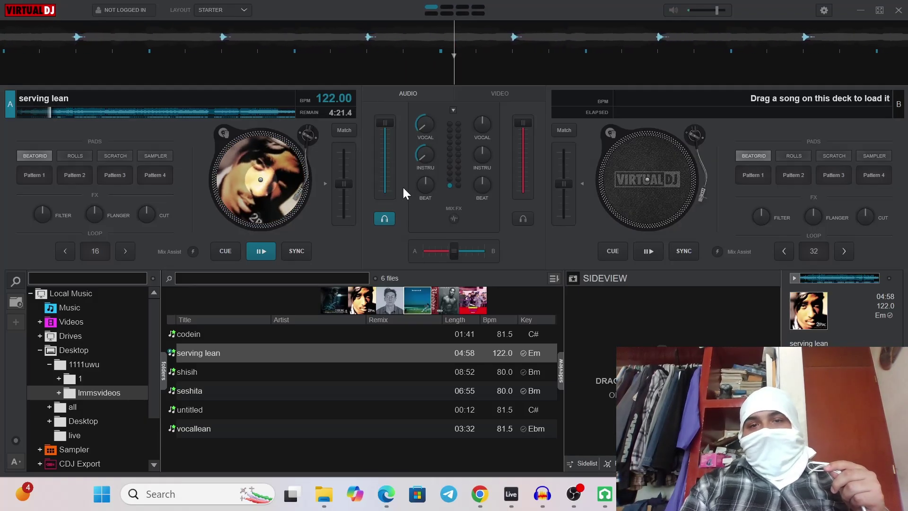
mouse_move(428, 156)
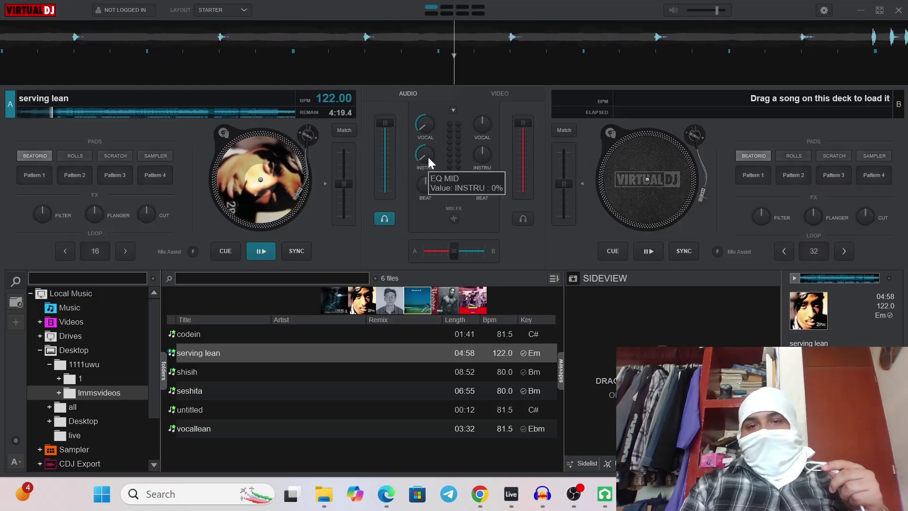
mouse_move(432, 182)
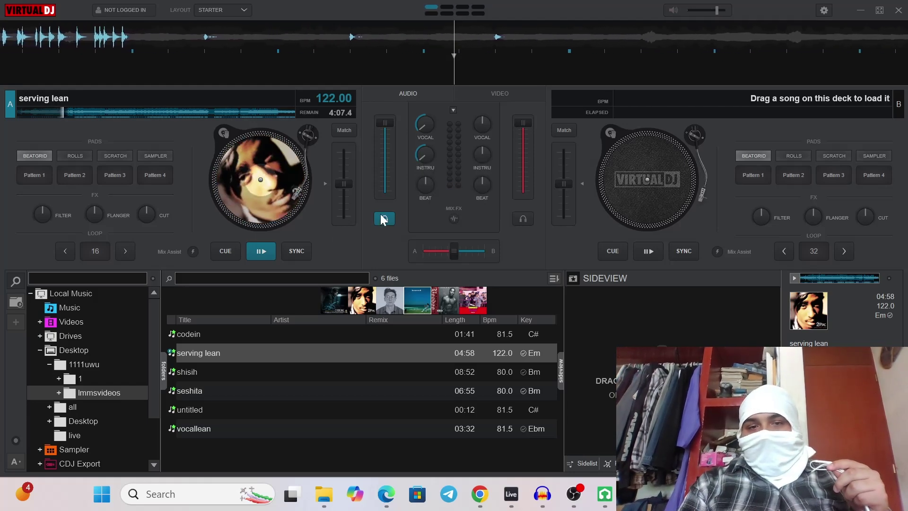
left_click(263, 251)
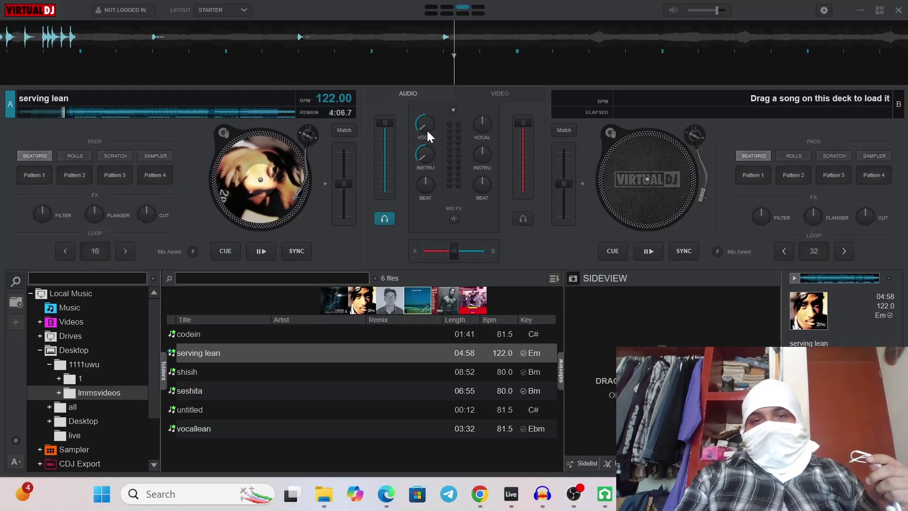
Step: Cut the BEAT and raise the VOCAL level on deck A, play the isolated vocals and rewind the track to its start
left_click(424, 189)
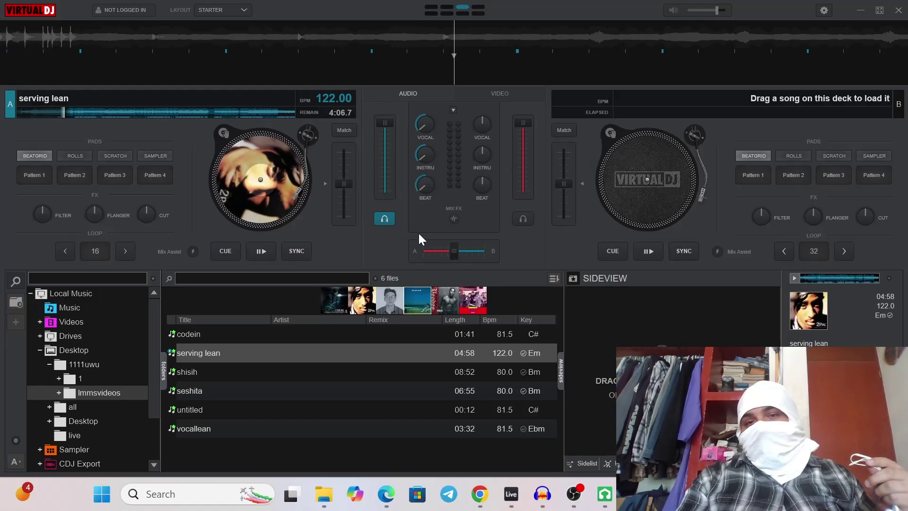
left_click(425, 126)
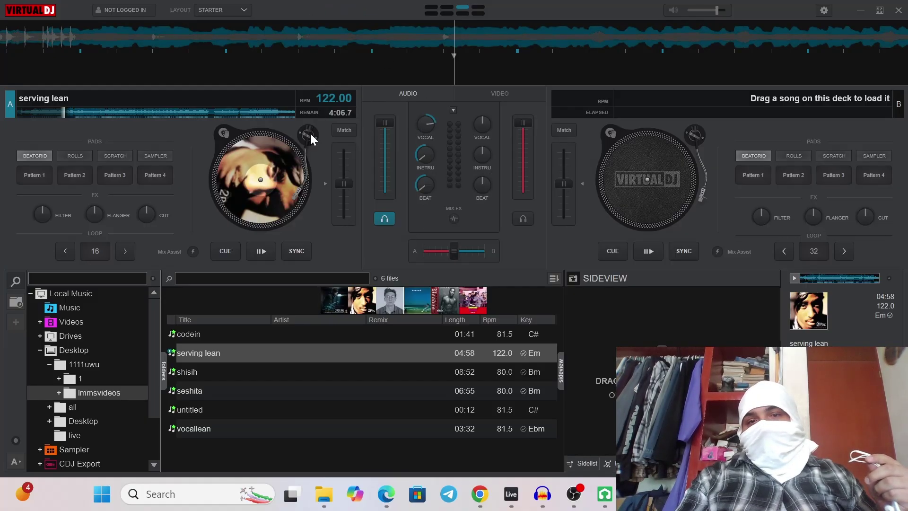
left_click(257, 242)
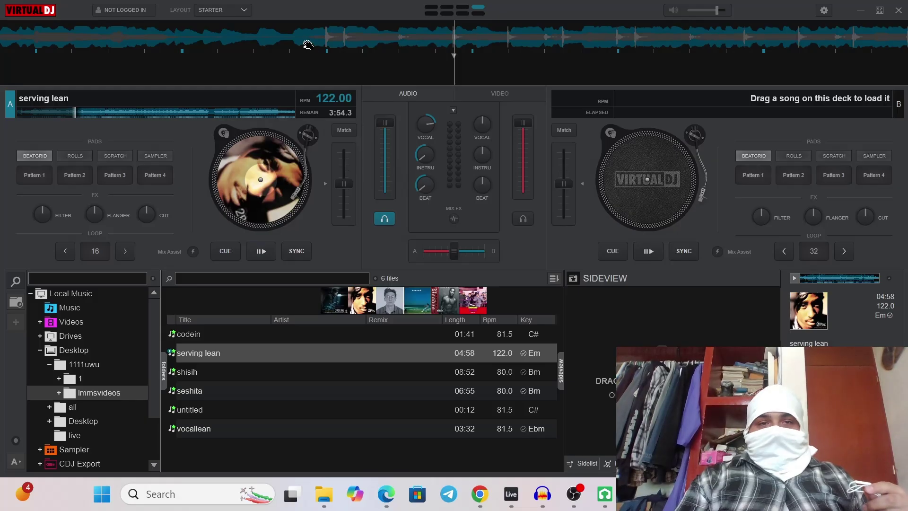
left_click_drag(307, 45, 487, 47)
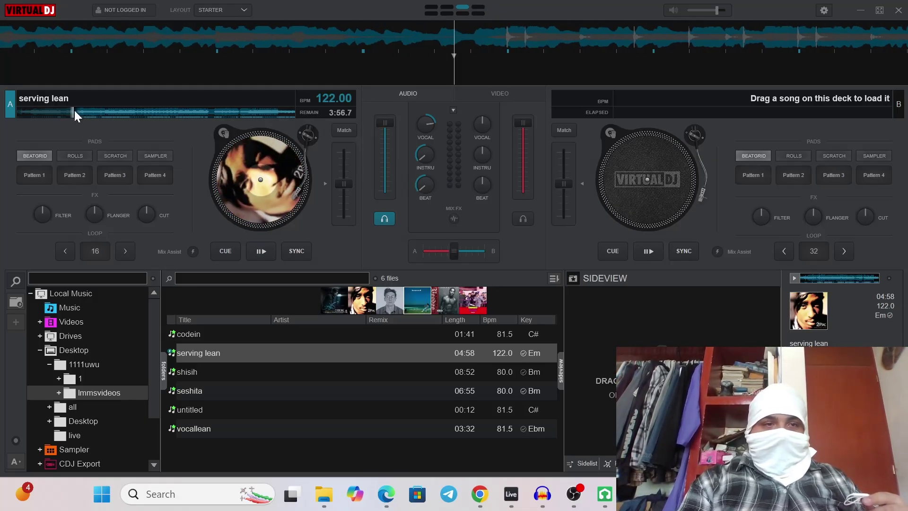
left_click_drag(75, 109, 0, 118)
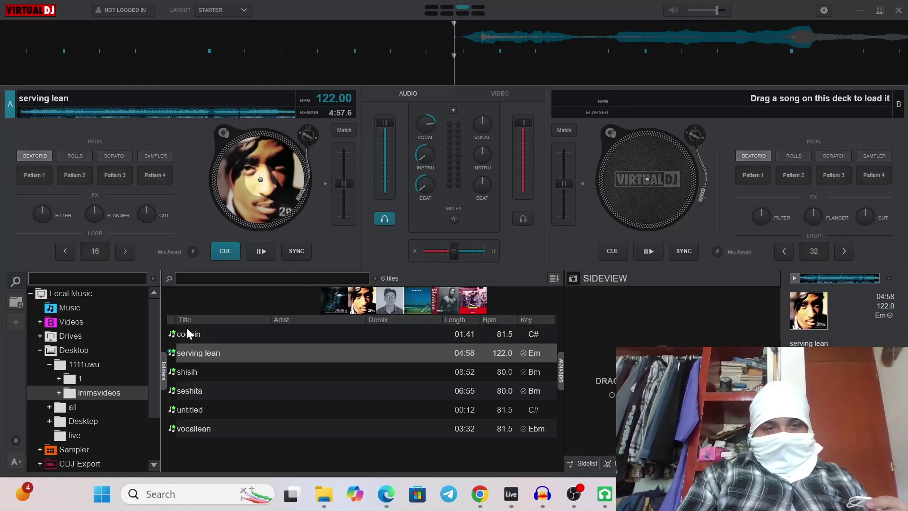
Step: Load the track "codein" onto deck B, play it briefly and pause it
left_click_drag(174, 338, 629, 194)
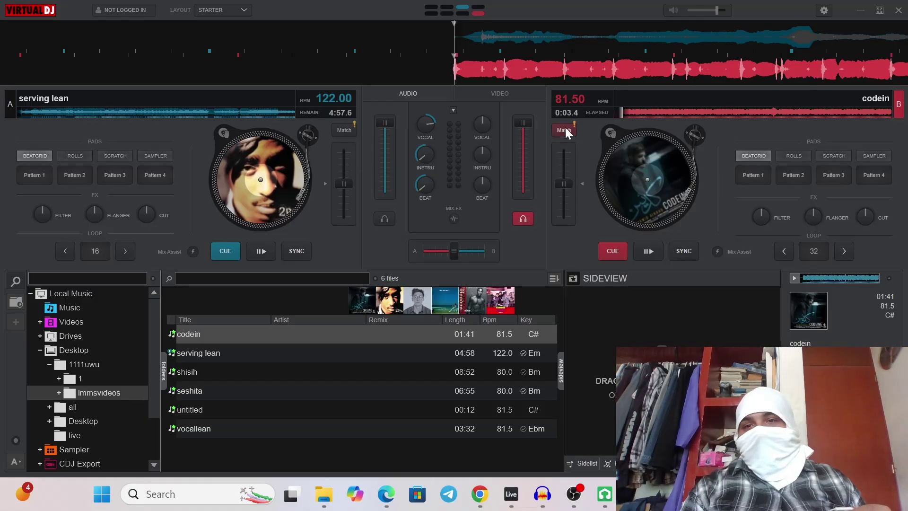
left_click(647, 251)
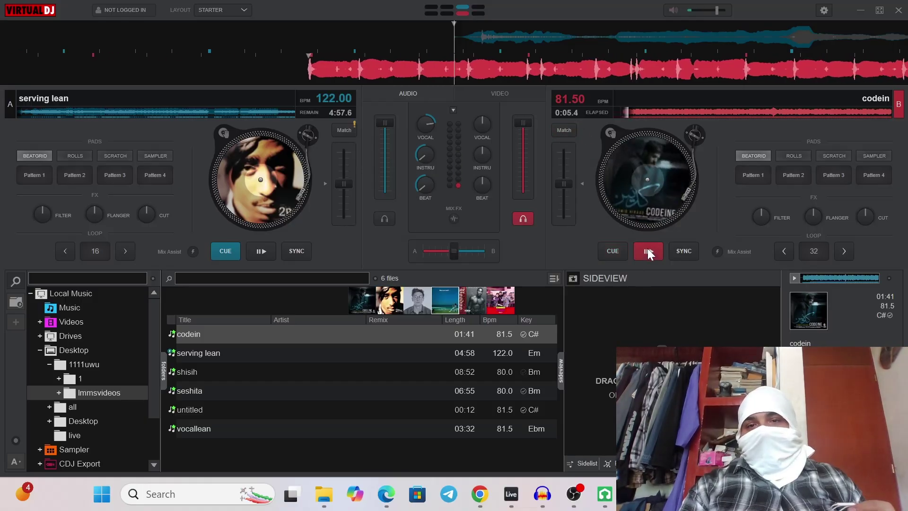
left_click(647, 251)
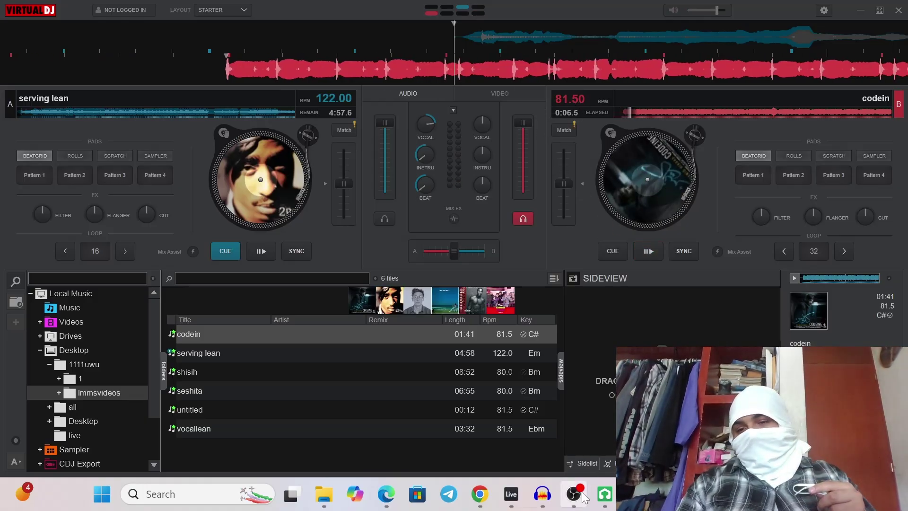
Step: Switch to LMMS to look at the song in the Song-Editor, then return to VirtualDJ
mouse_move(605, 494)
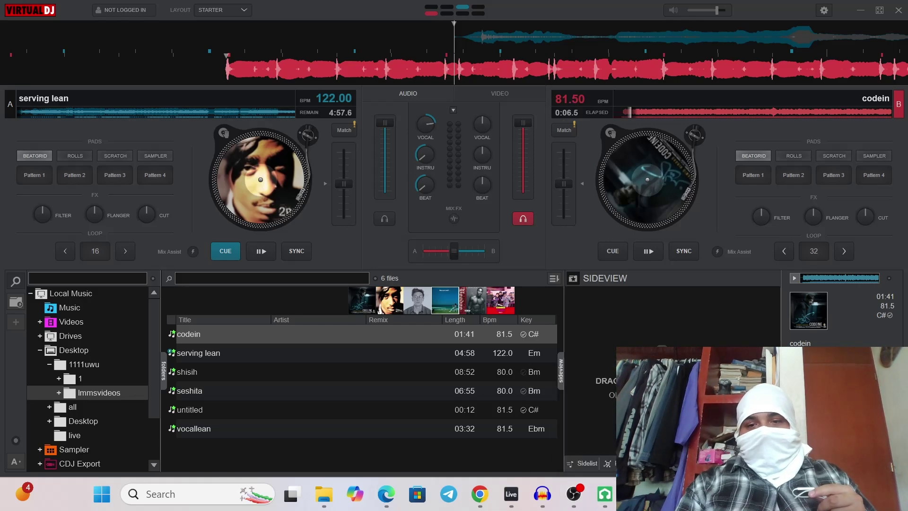
right_click(614, 505)
right_click(607, 504)
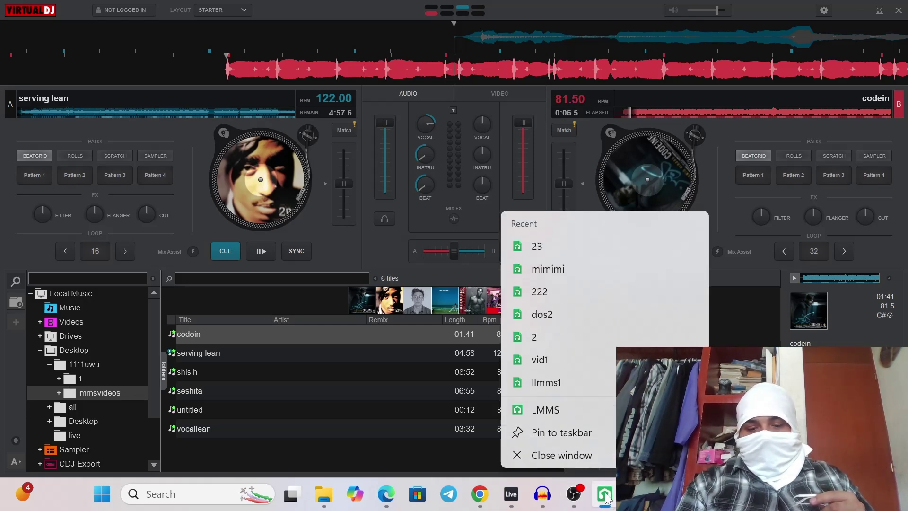
left_click(606, 496)
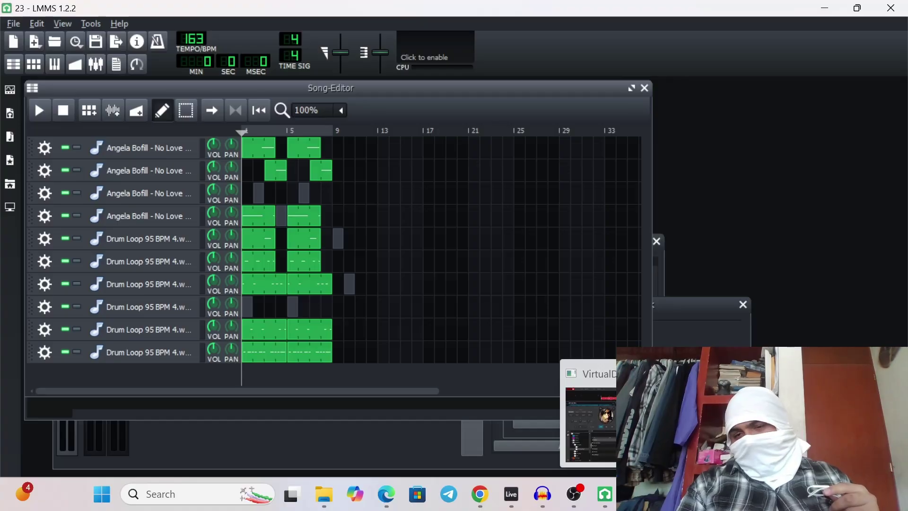
left_click(636, 493)
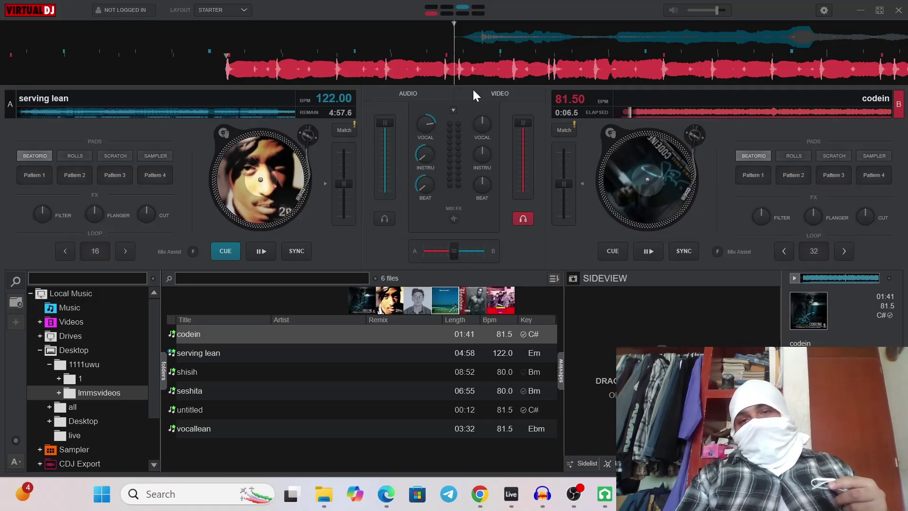
Step: Match deck B's tempo to 122.00 BPM and shift both deck waveforms back so "serving lean" starts after "codein"
left_click(563, 129)
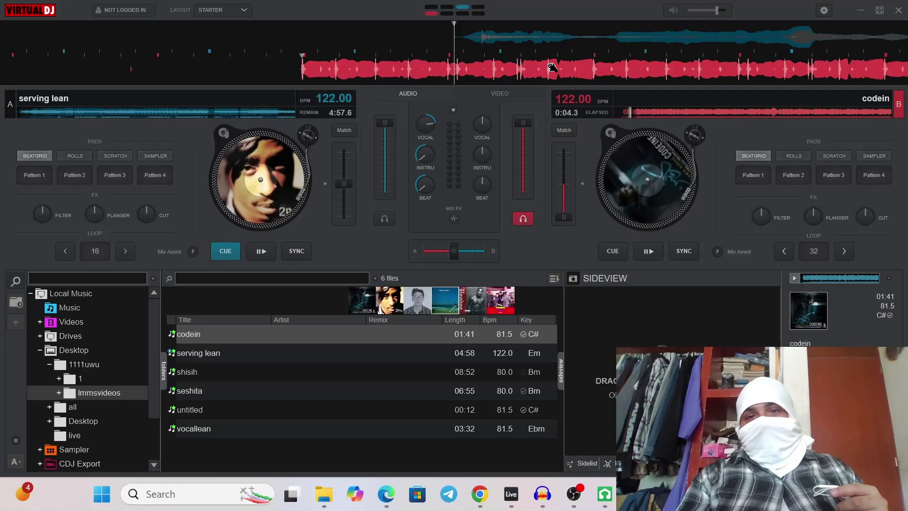
left_click_drag(551, 68, 688, 92)
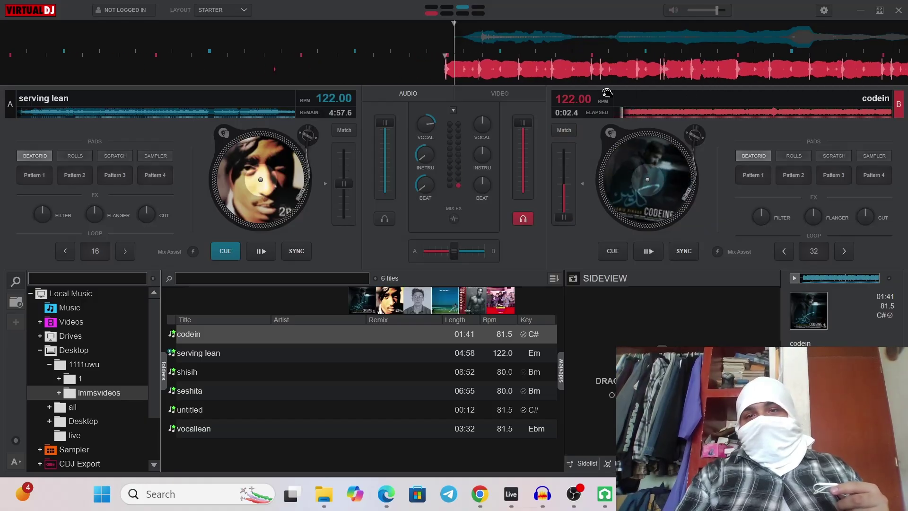
left_click_drag(607, 91, 689, 91)
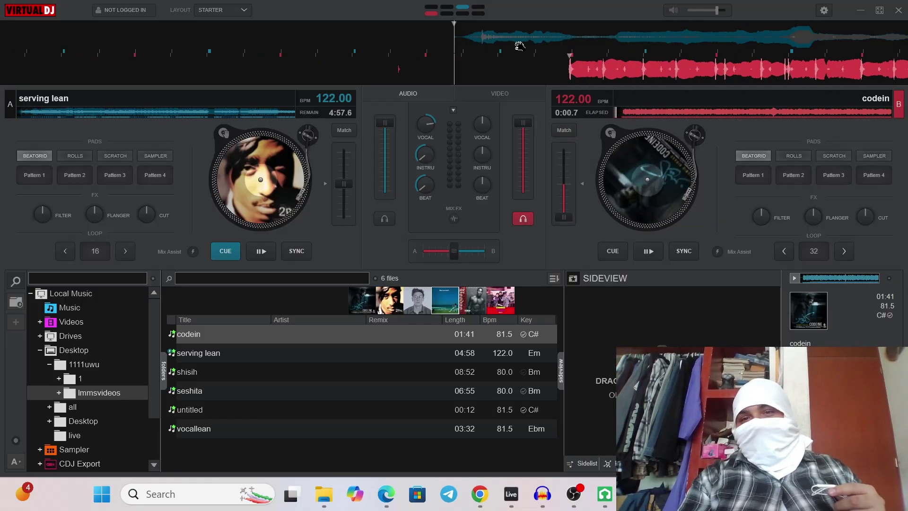
left_click_drag(519, 46, 733, 75)
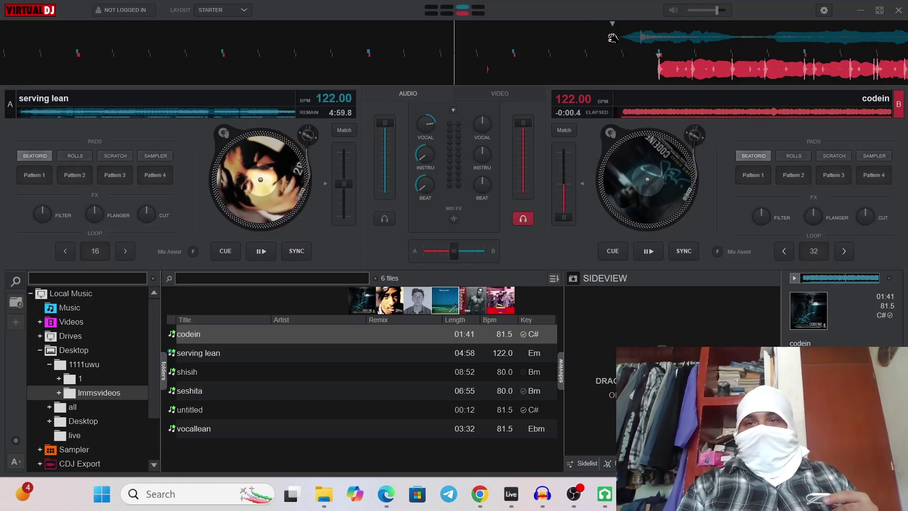
left_click_drag(612, 37, 851, 63)
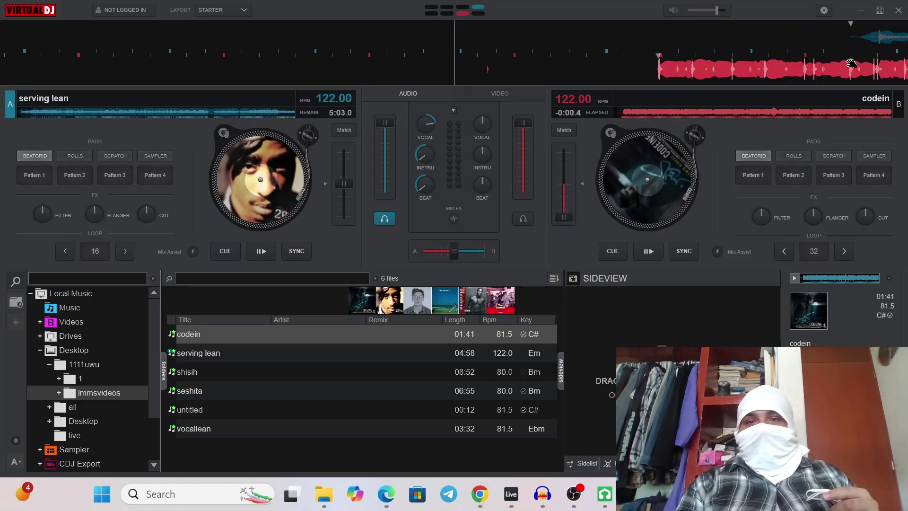
Step: Play "serving lean" and "codein" together at 122.00 BPM, sync deck B to deck A and pause both decks
left_click(252, 252)
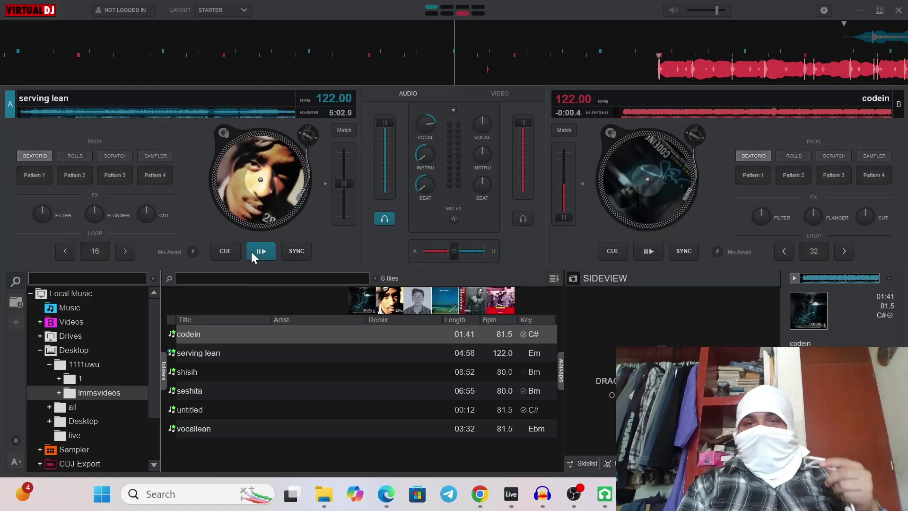
left_click(652, 245)
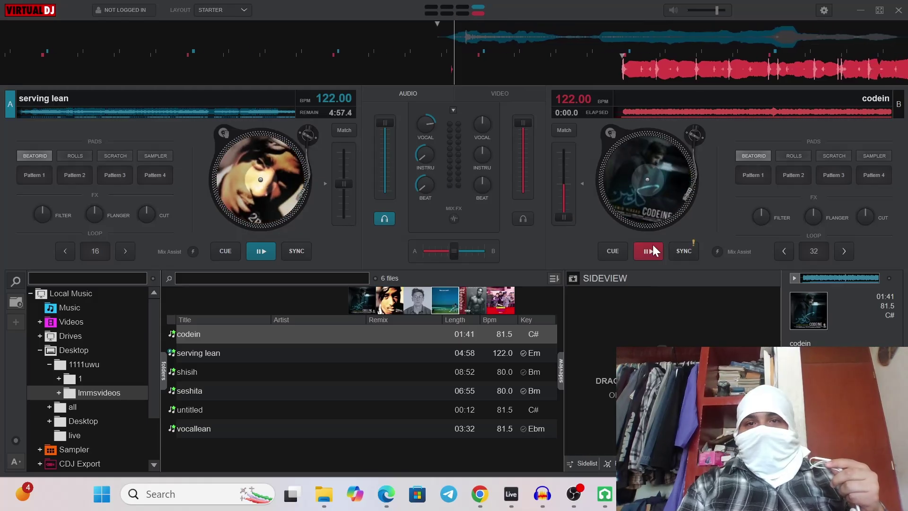
left_click(679, 252)
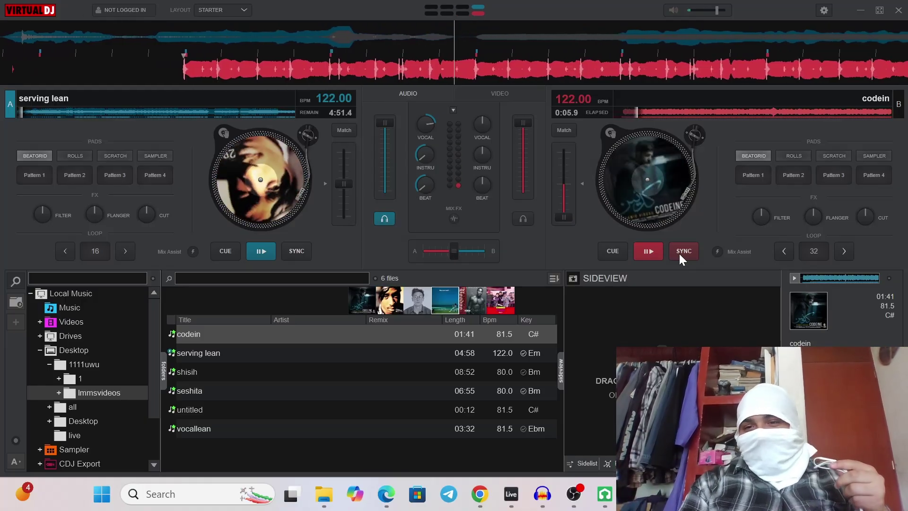
left_click(648, 251)
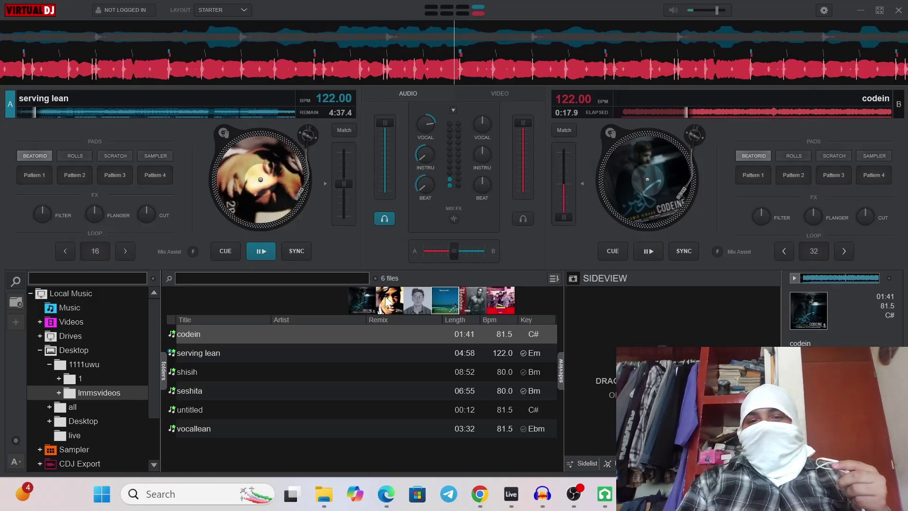
left_click(268, 252)
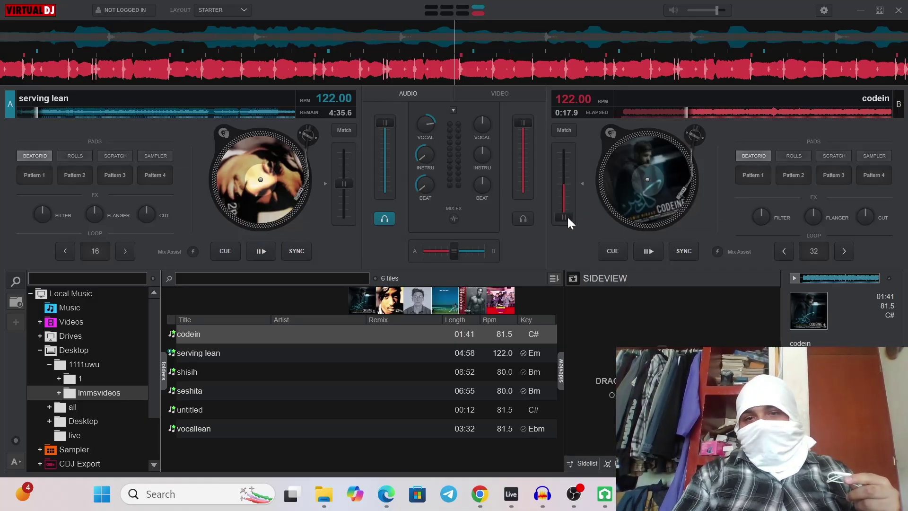
Step: Reset deck B's tempo to 81.50 BPM and match deck A's tempo to it at 163.00 BPM
left_click_drag(567, 213, 562, 180)
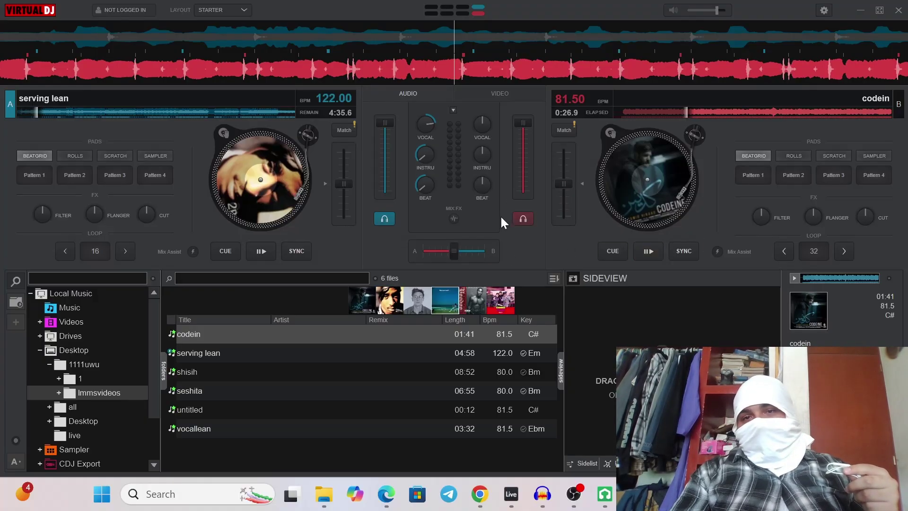
left_click(341, 129)
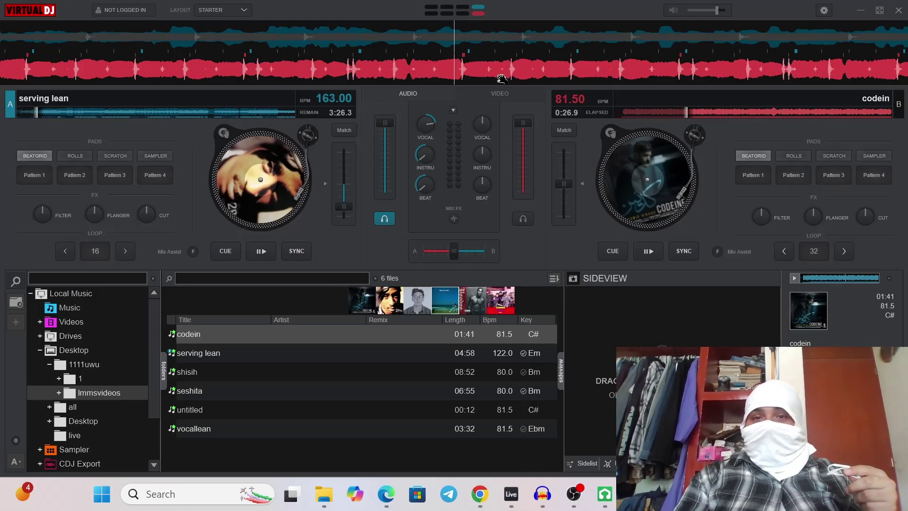
Step: Rewind both decks to their starts and shift deck A's waveform back so "serving lean" starts after a silent lead-in
left_click_drag(499, 65, 898, 141)
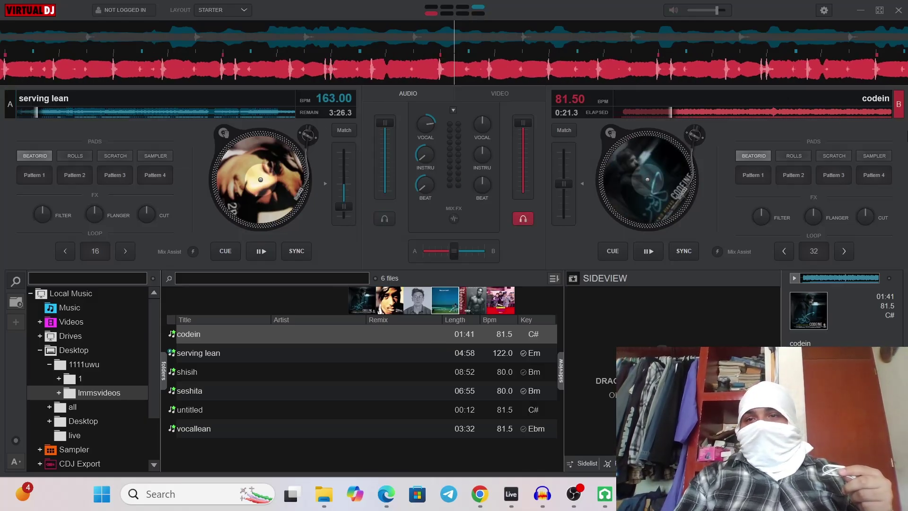
left_click_drag(668, 112, 513, 144)
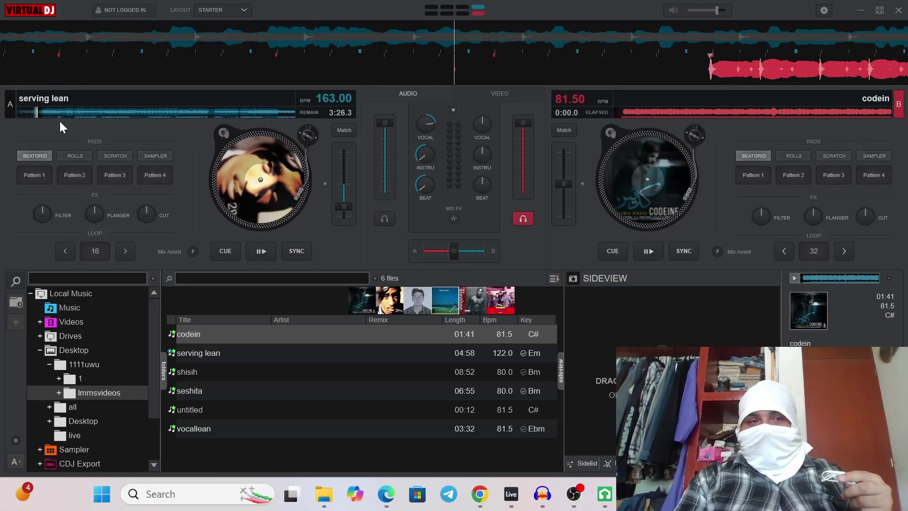
left_click_drag(33, 109, 17, 111)
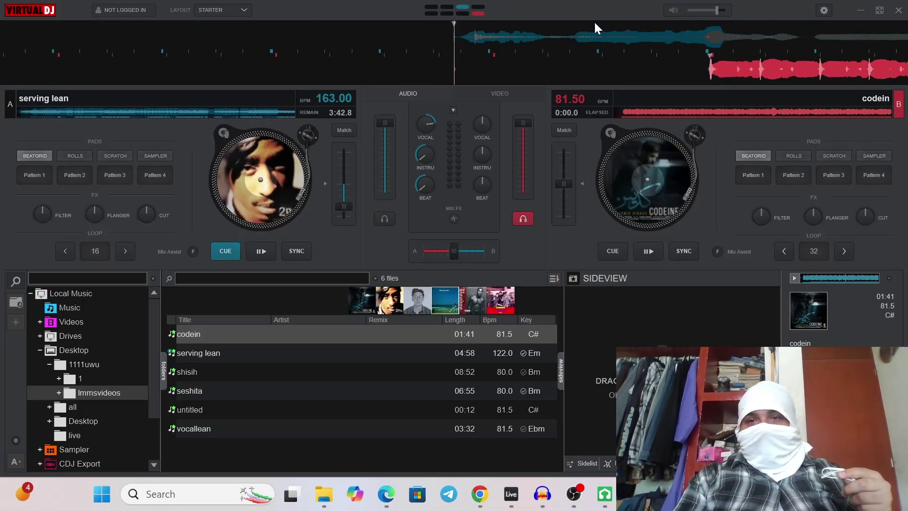
left_click_drag(701, 65, 907, 70)
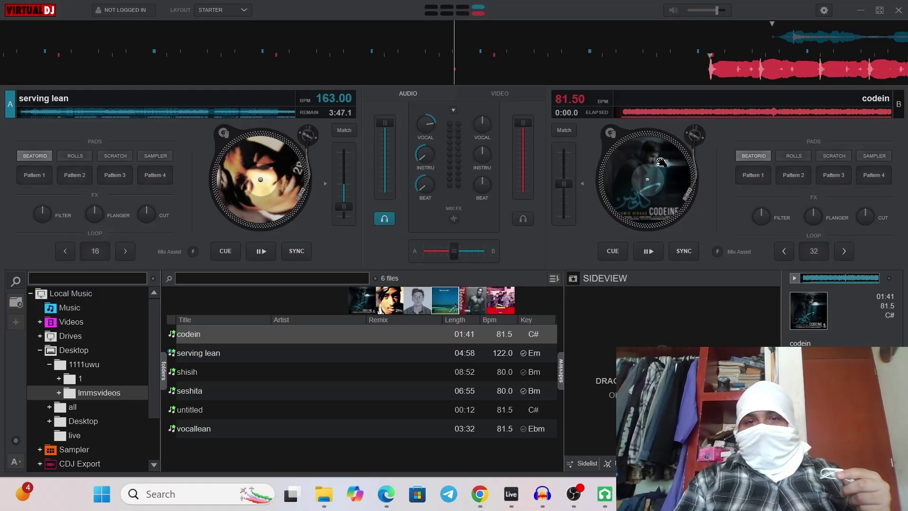
Step: Play the "serving lean" vocals at 163.00 BPM over "codein" at 81.50 BPM, sync deck B and pause both decks
left_click(263, 252)
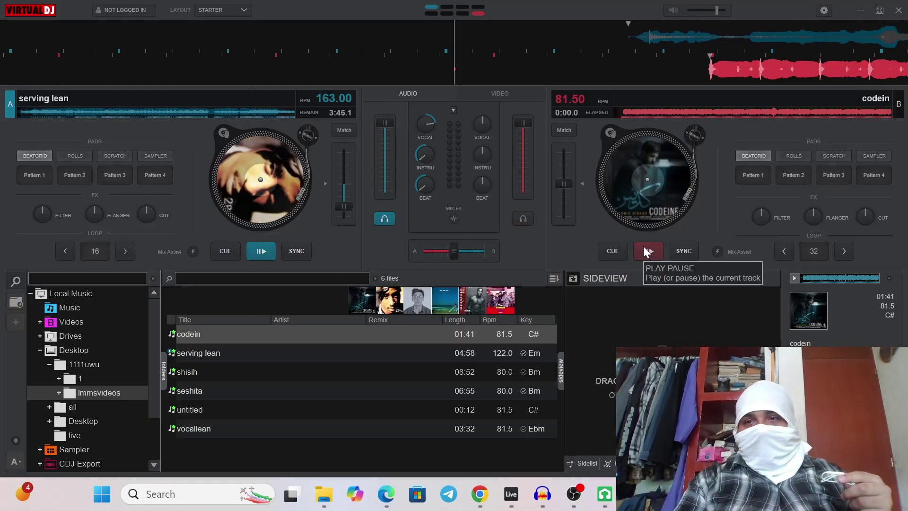
left_click(647, 251)
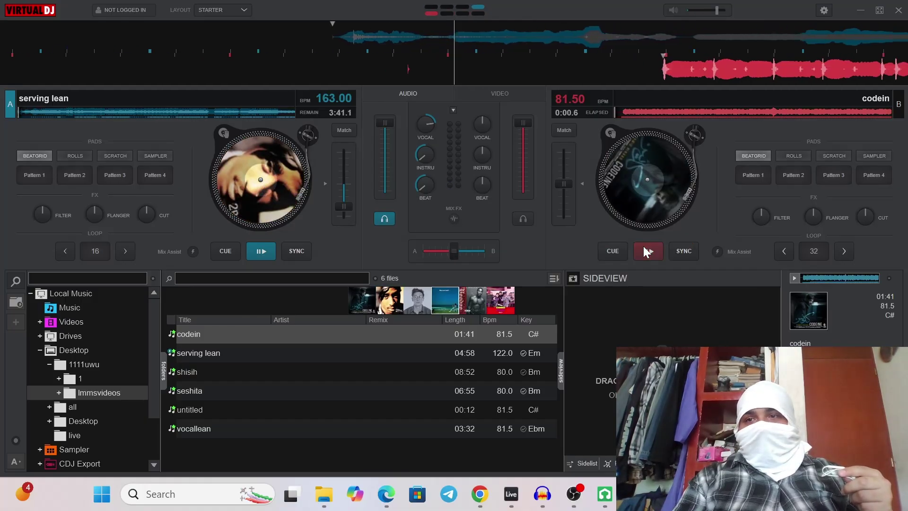
left_click(643, 247)
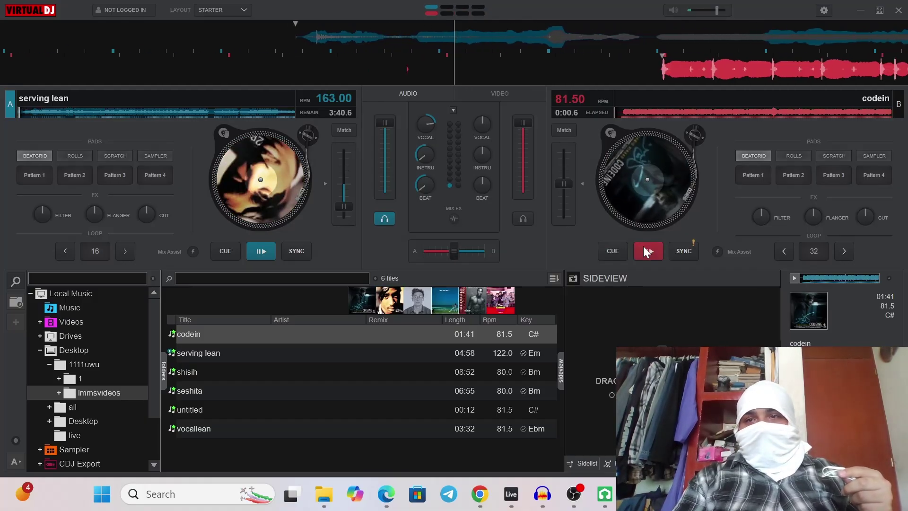
left_click(687, 251)
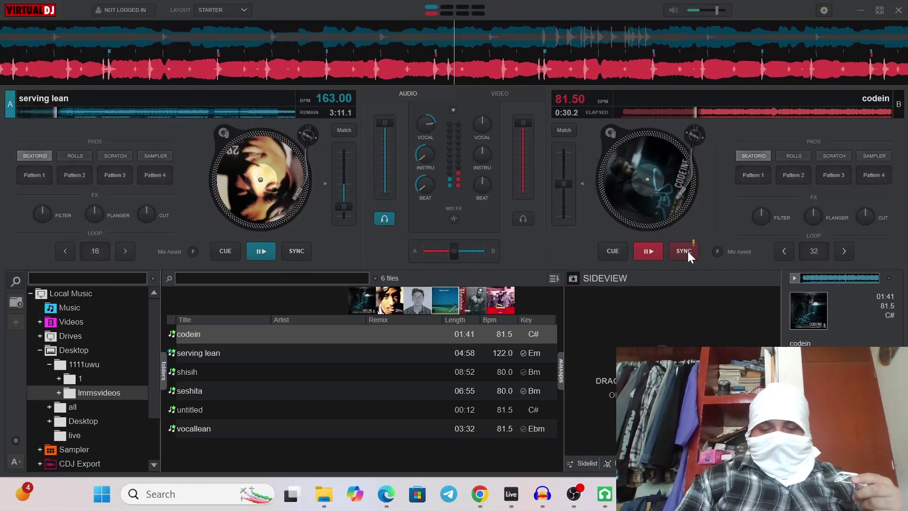
left_click(645, 251)
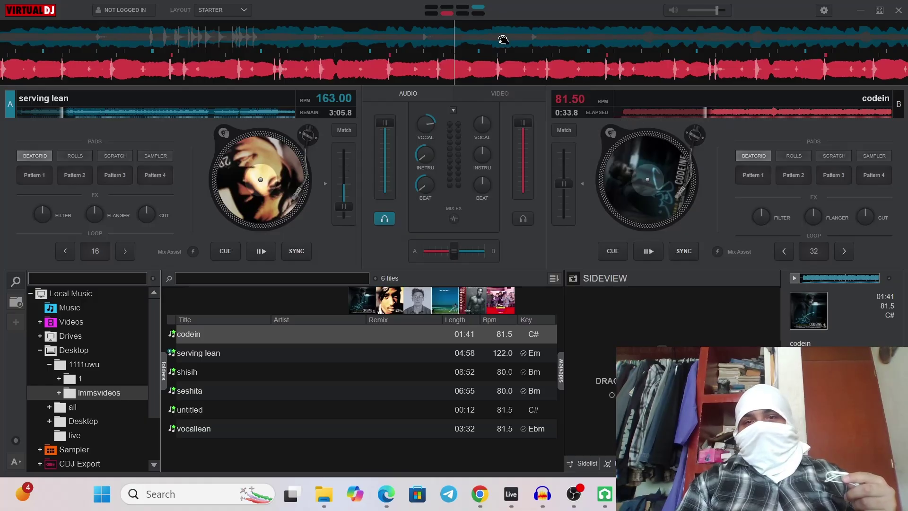
Step: Record deck A's "serving lean" vocals, played from the start at 163.00 BPM in VirtualDJ, onto a new Audacity track
left_click_drag(502, 37, 735, 19)
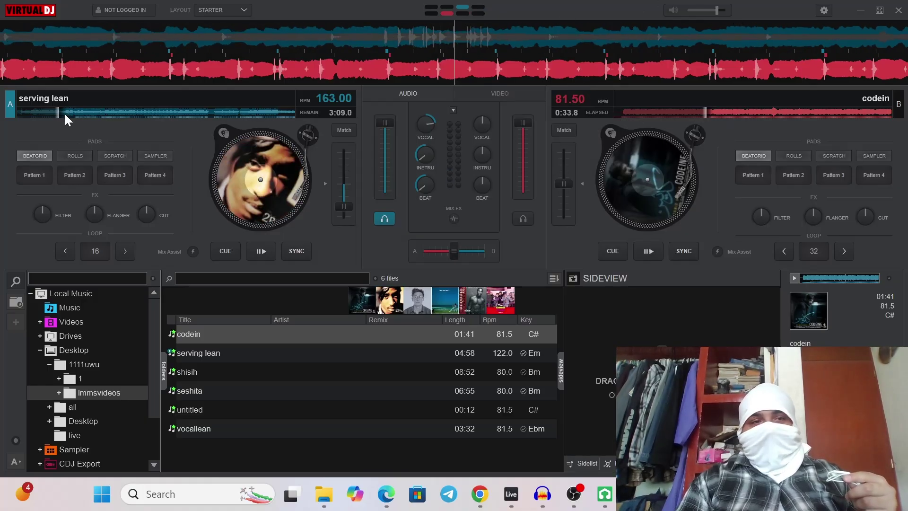
left_click_drag(61, 113, 1, 124)
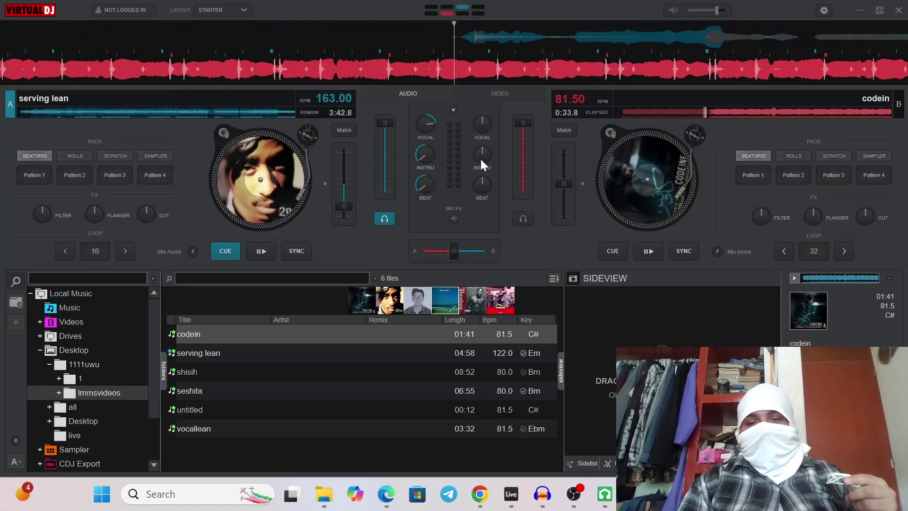
left_click(536, 486)
left_click(537, 487)
left_click(539, 492)
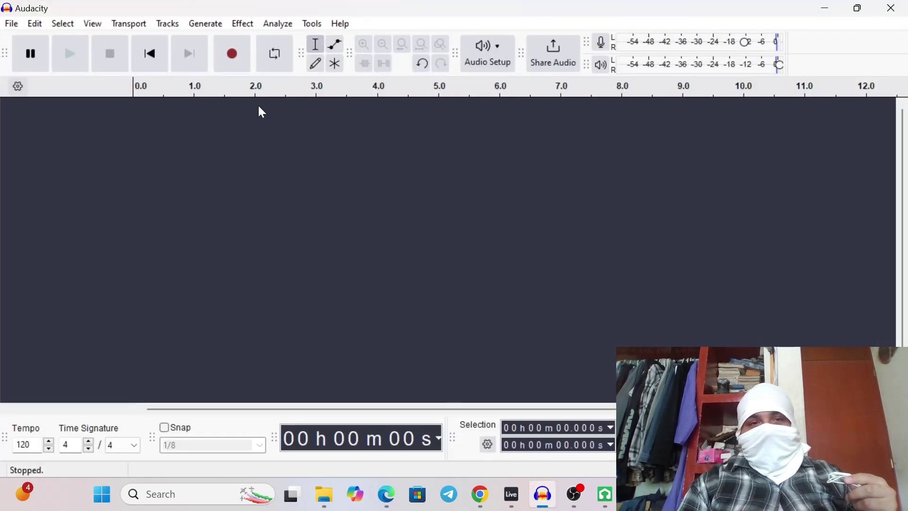
left_click(232, 54)
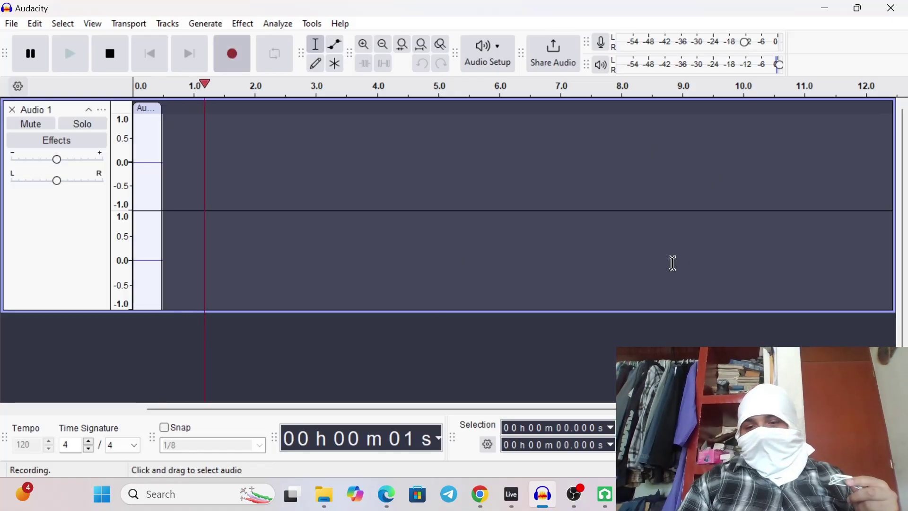
left_click(575, 494)
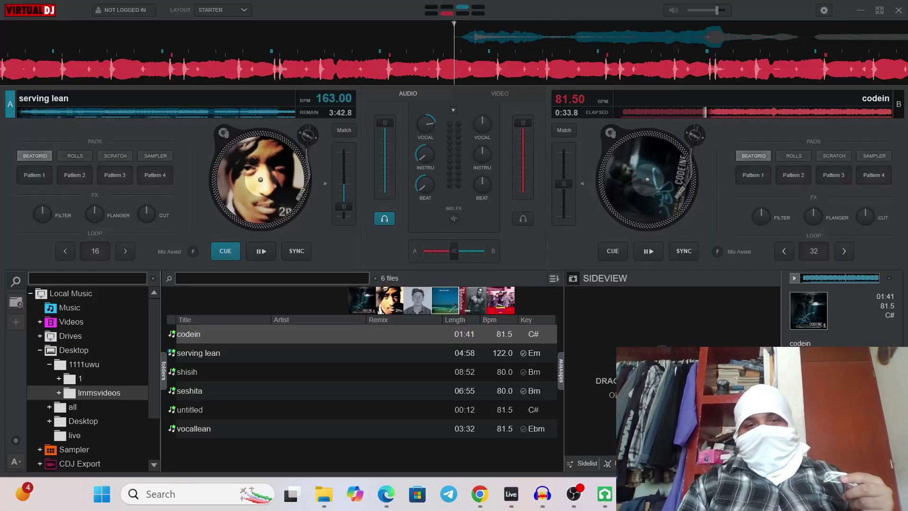
left_click(261, 251)
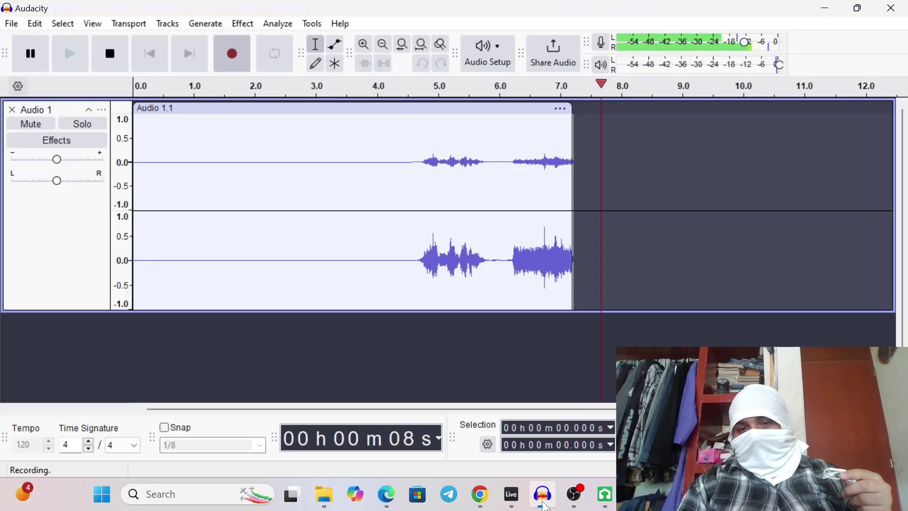
left_click(543, 494)
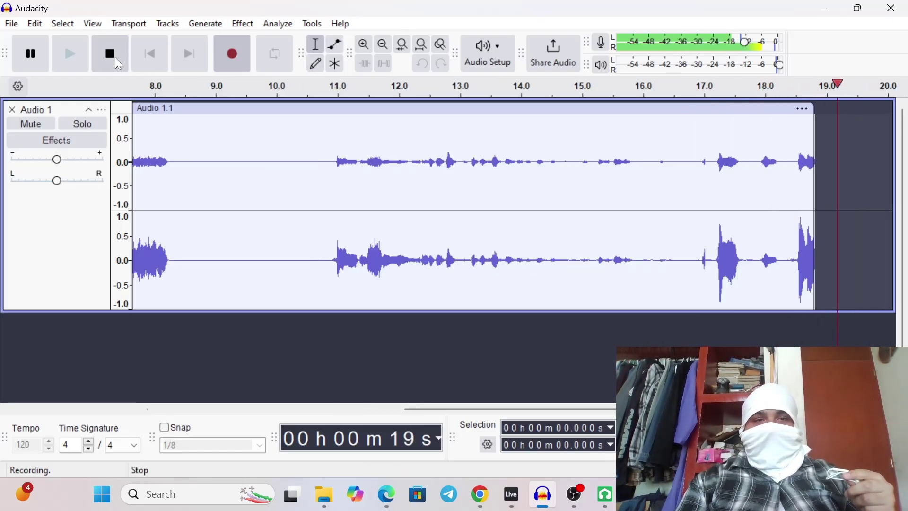
left_click(114, 57)
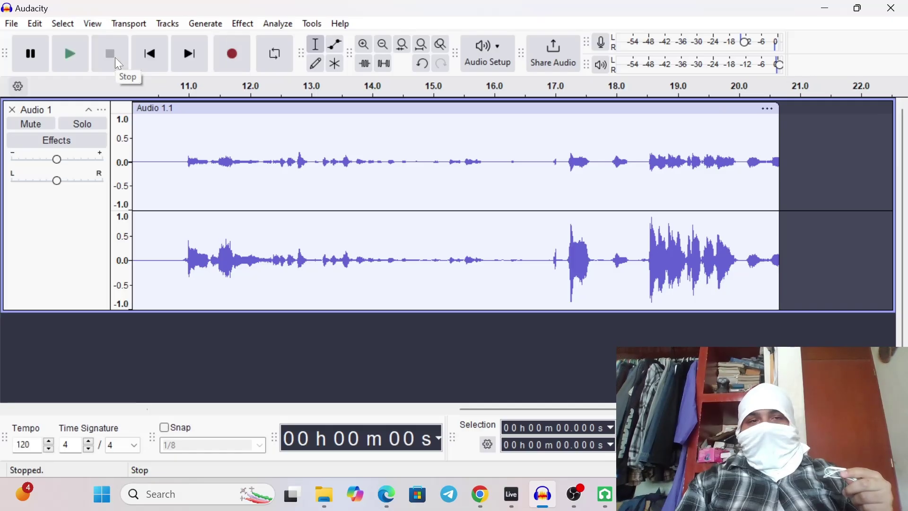
Step: Return to VirtualDJ and close the program
left_click(636, 493)
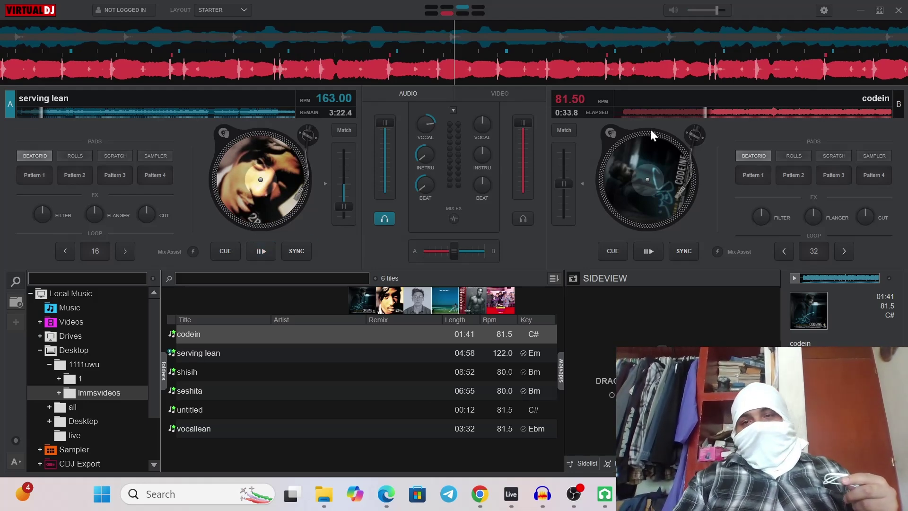
left_click(898, 10)
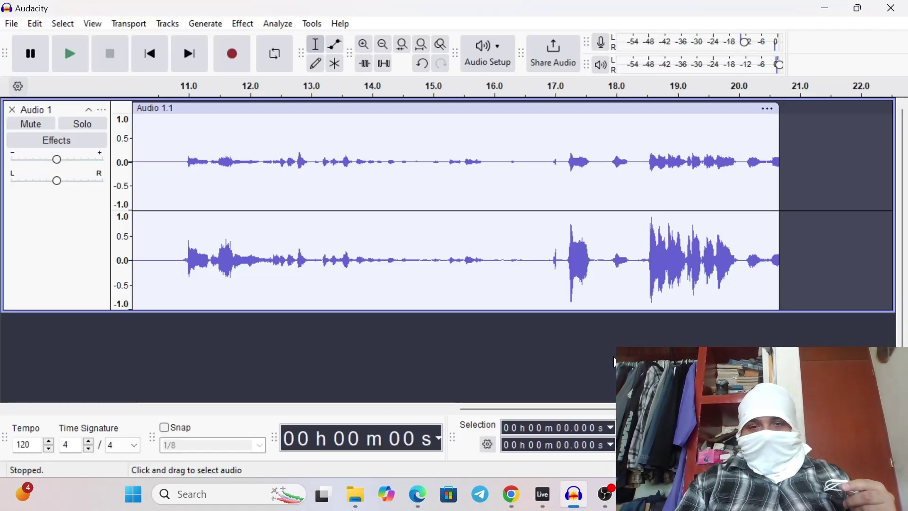
Step: Open the audio export settings for the Audacity recording, cancel the export and delete the recorded track
left_click(10, 24)
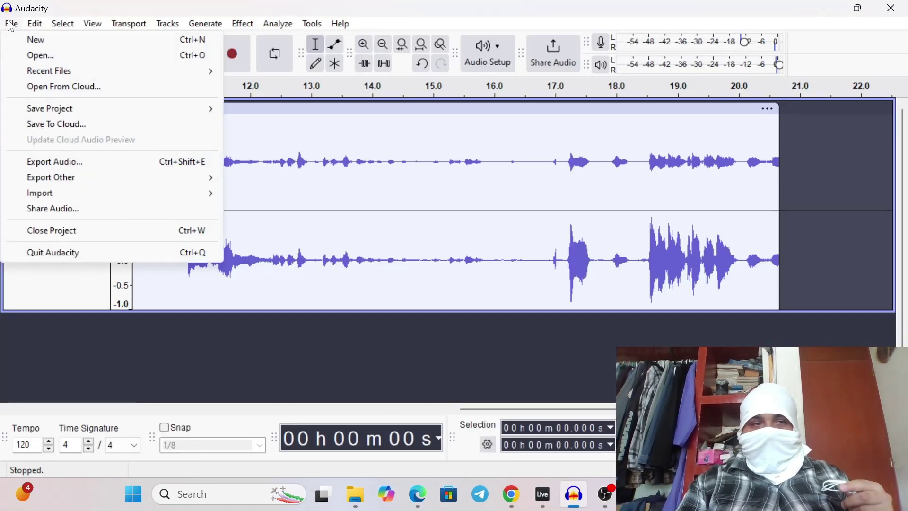
left_click(90, 166)
left_click(530, 388)
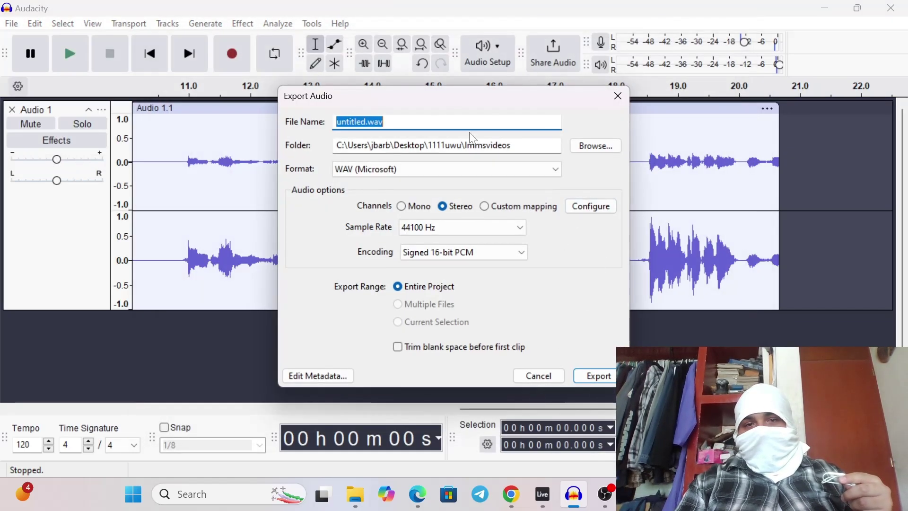
left_click(554, 379)
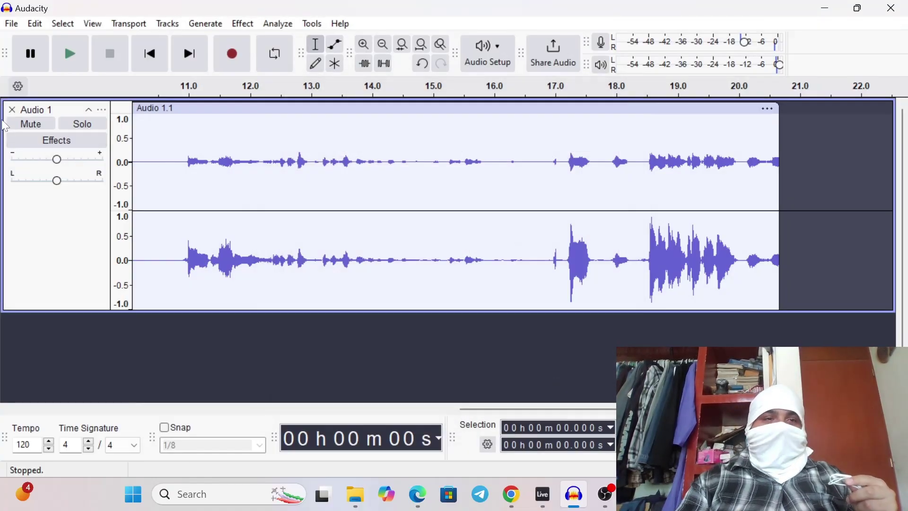
left_click(12, 109)
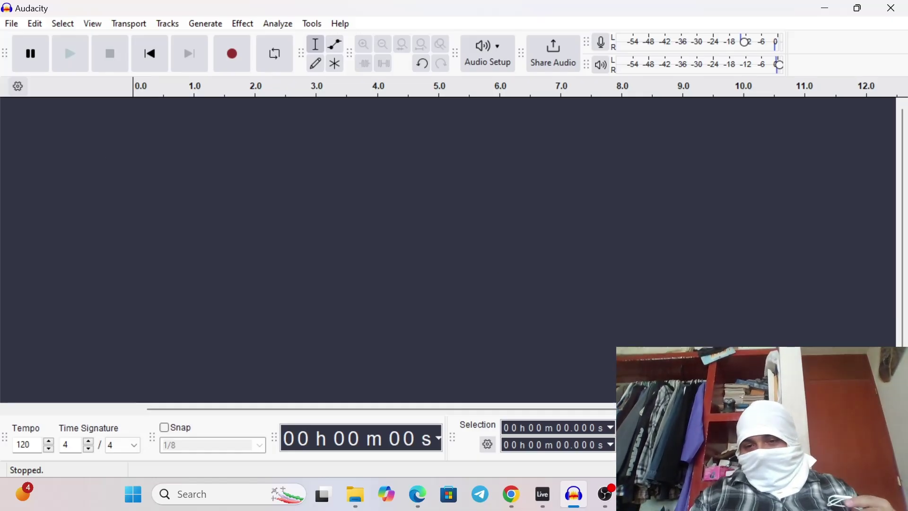
Step: Switch to the LMMS project "23" and enlarge the Song-Editor window
mouse_move(635, 494)
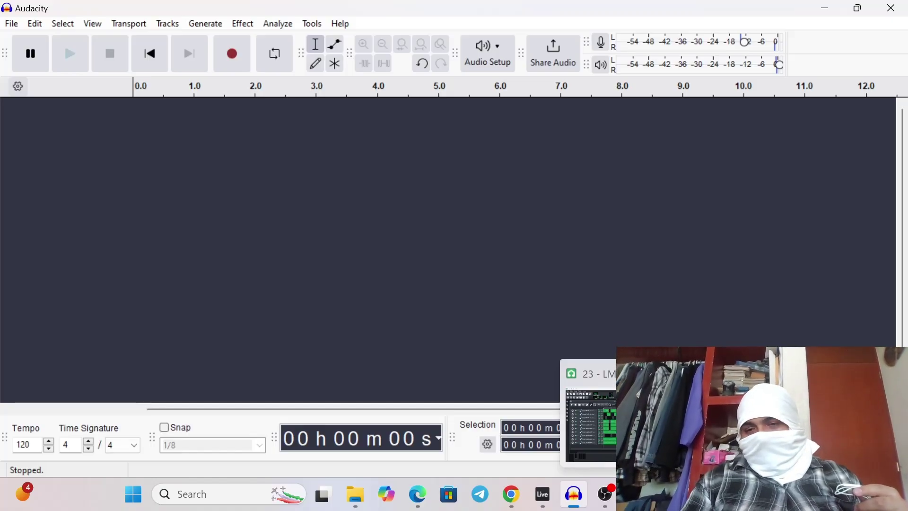
left_click(636, 493)
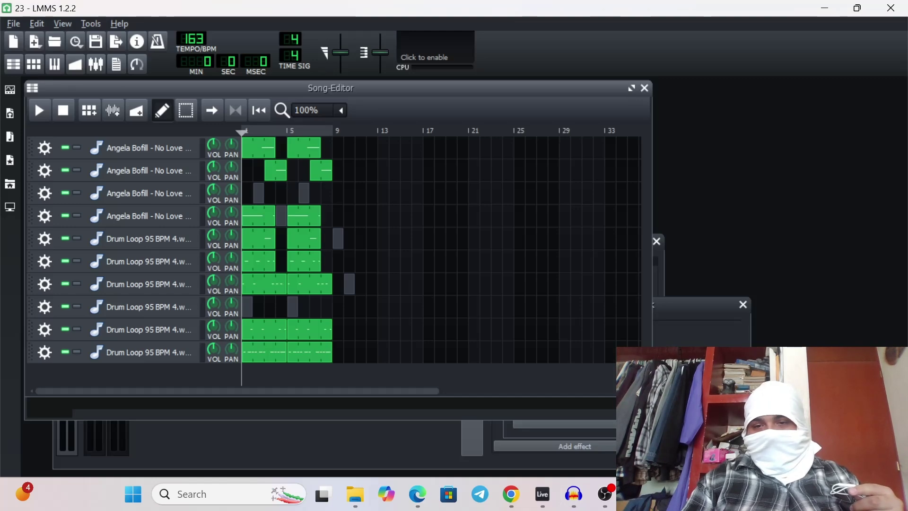
left_click_drag(651, 396, 846, 454)
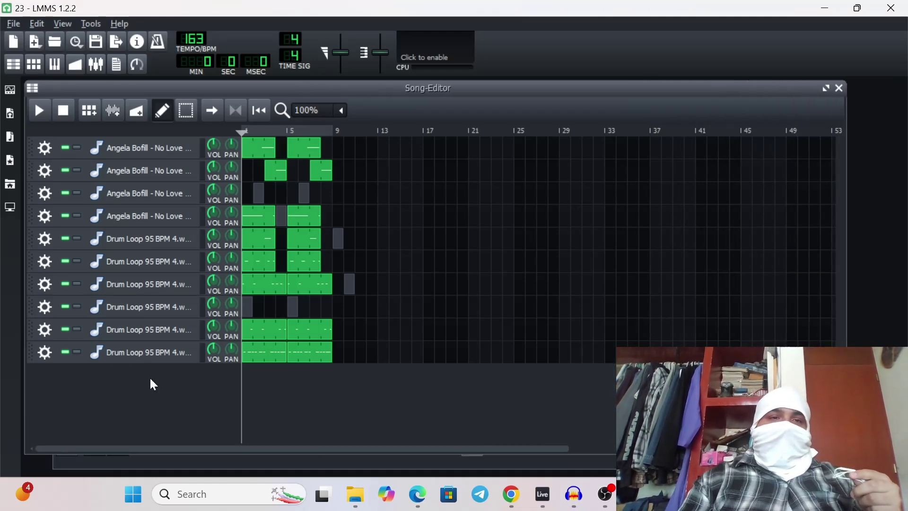
Step: Add a sample track to the song and open the instrument settings of the second-to-last "Drum Loop 95 BPM 4.wav" track
left_click(114, 112)
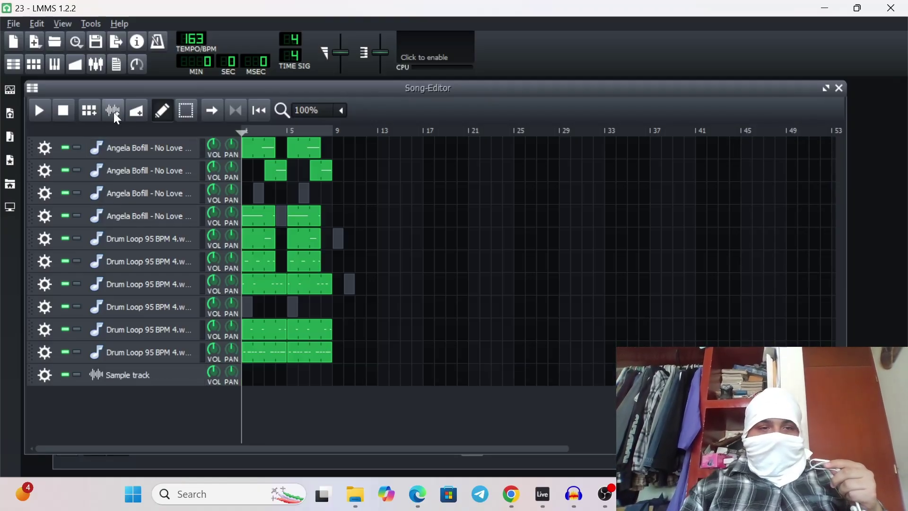
left_click(163, 331)
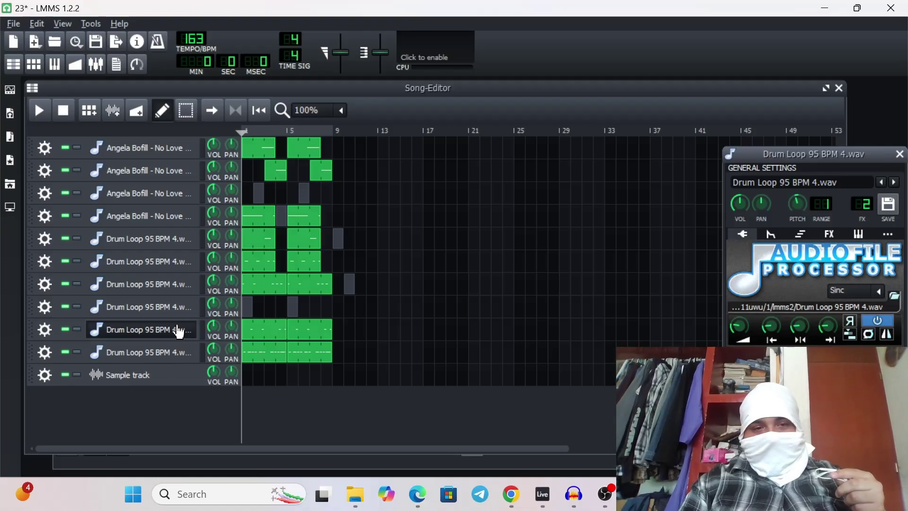
Step: Close the drum loop's instrument settings and load "vocallean.wav" from Desktop > 1111uwu > lmmsvideos at the start of the sample track
left_click(179, 332)
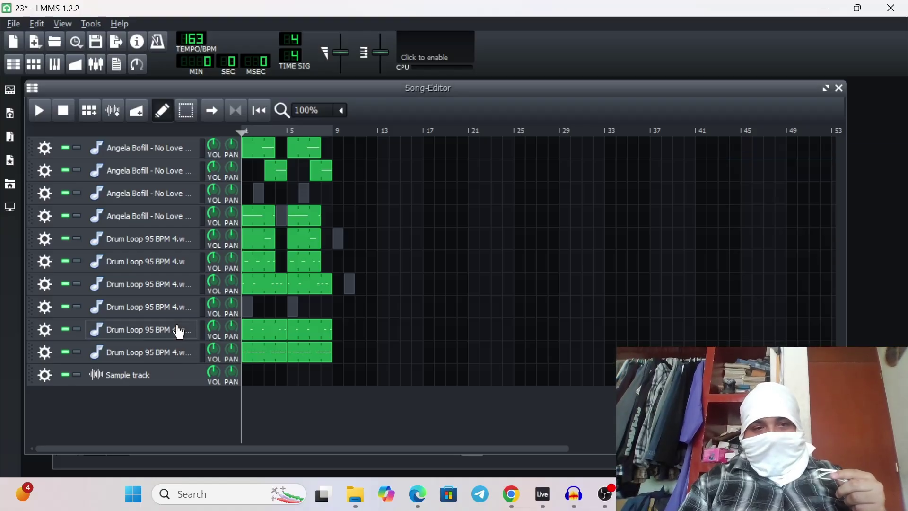
double_click(246, 375)
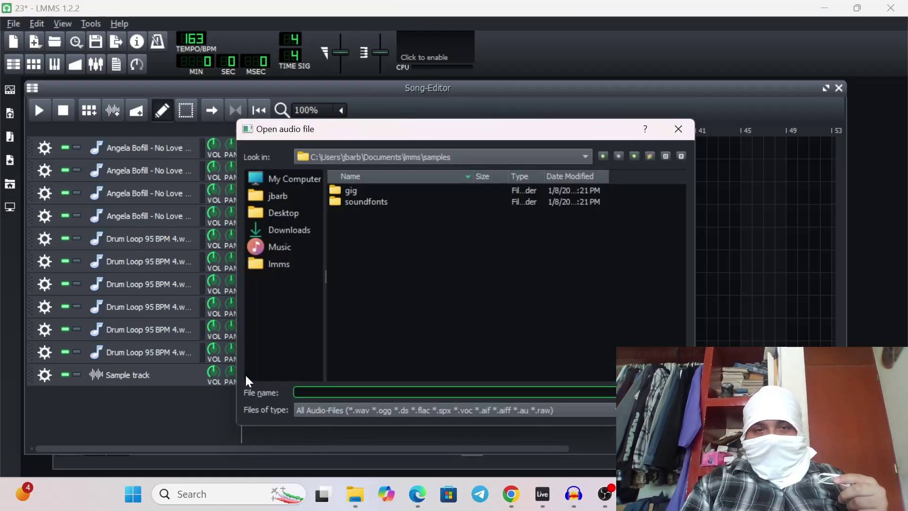
left_click(282, 214)
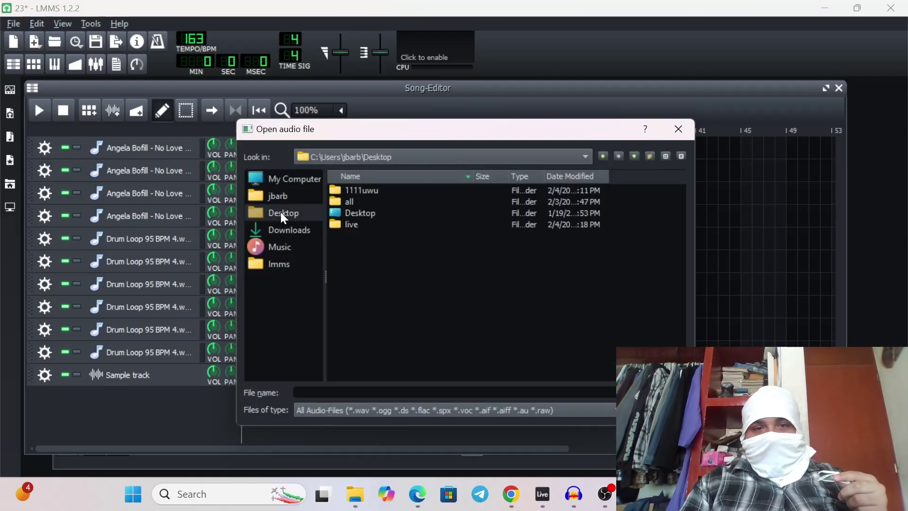
double_click(341, 188)
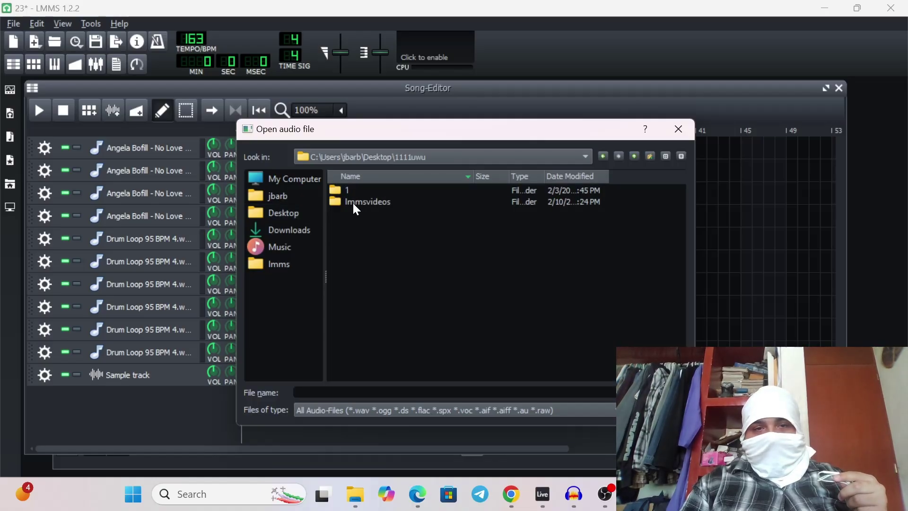
double_click(353, 201)
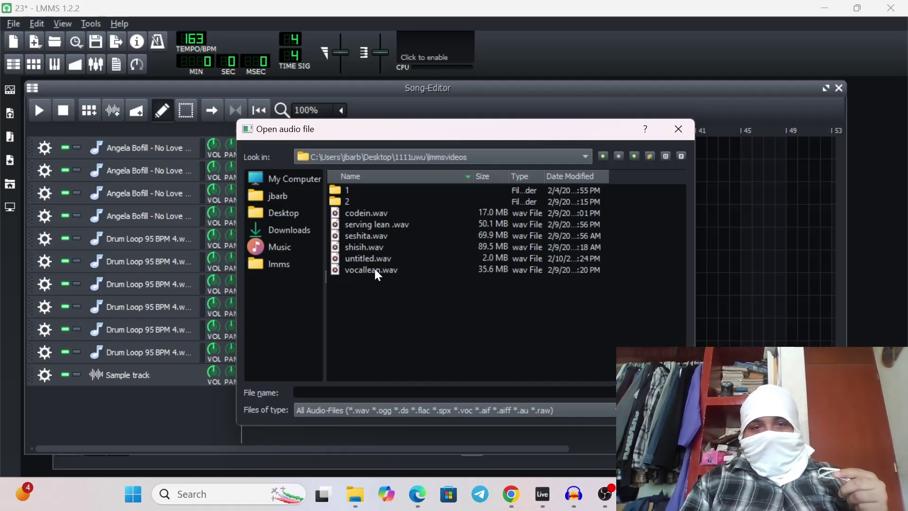
left_click(347, 270)
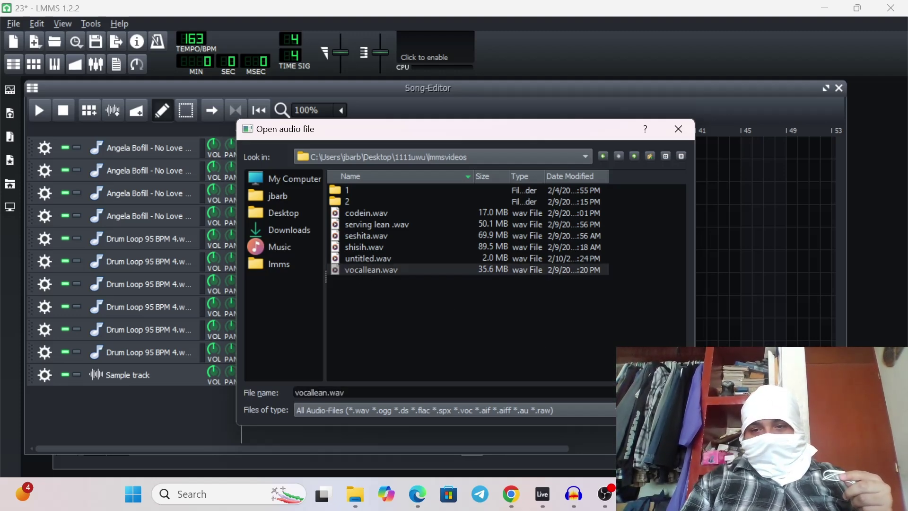
left_click(658, 392)
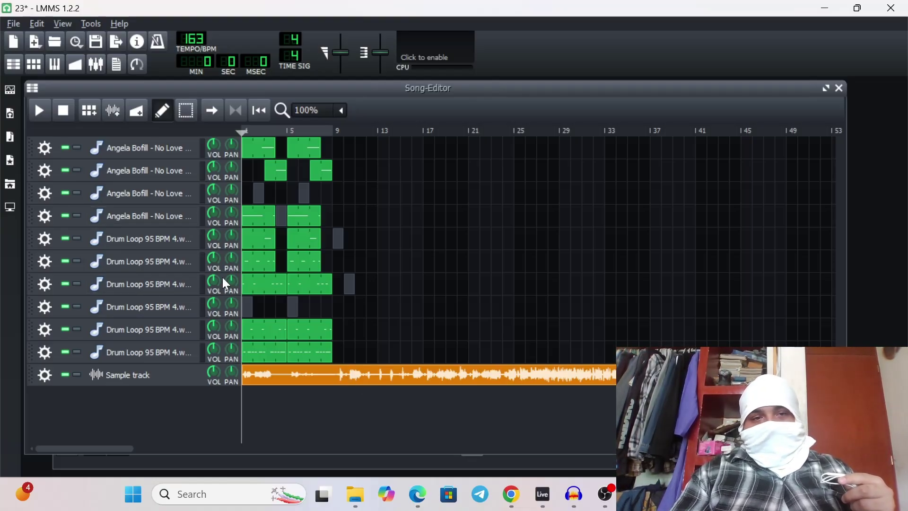
Step: Mute the sample track and play the song looped from bar 1 to bar 3
right_click(288, 130)
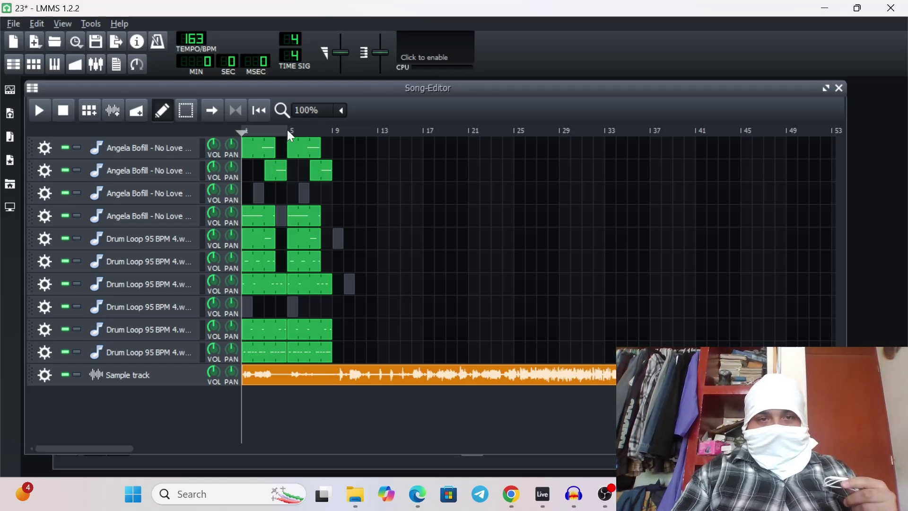
right_click(263, 134)
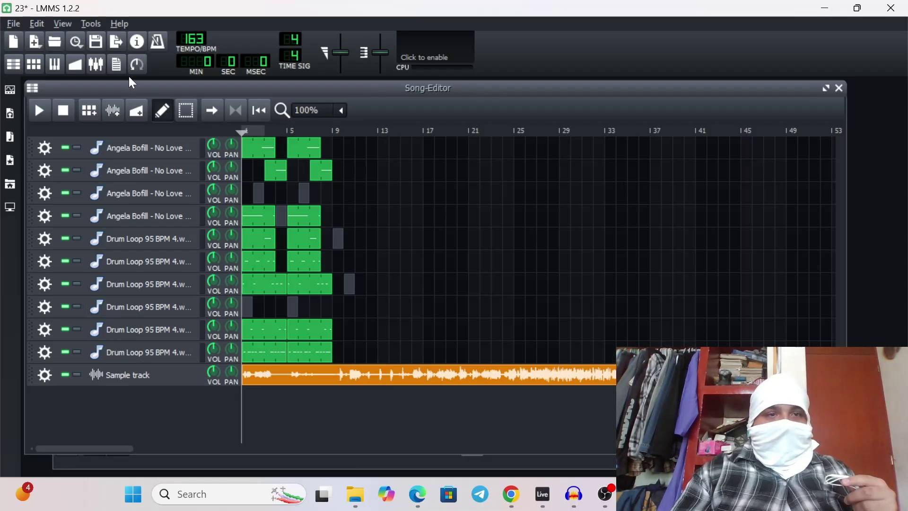
left_click(96, 71)
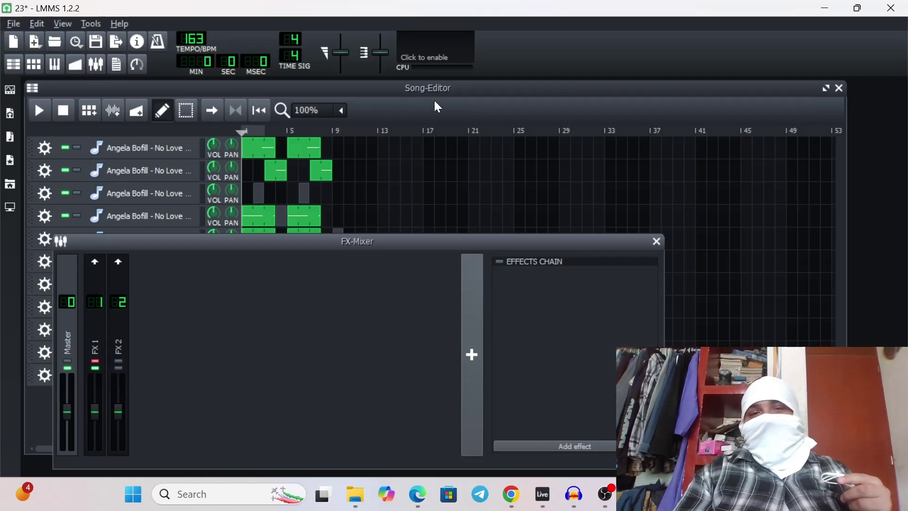
left_click(445, 88)
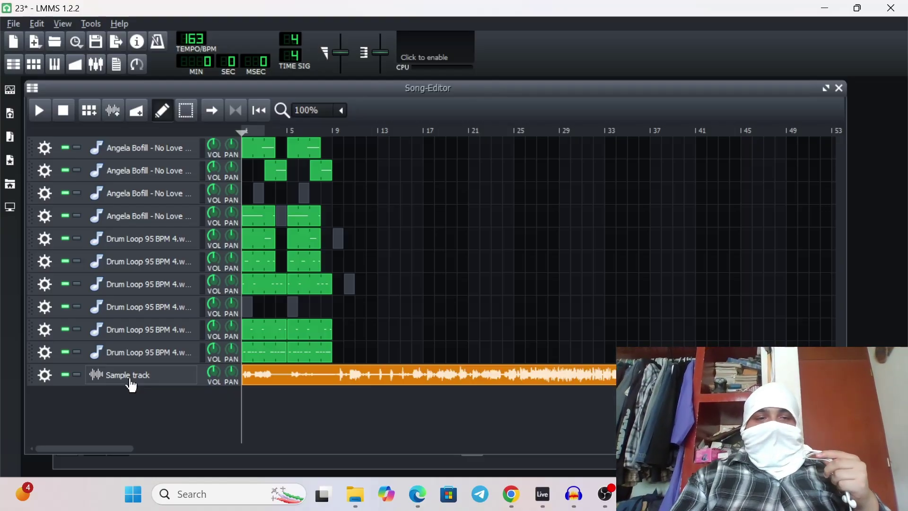
left_click(65, 377)
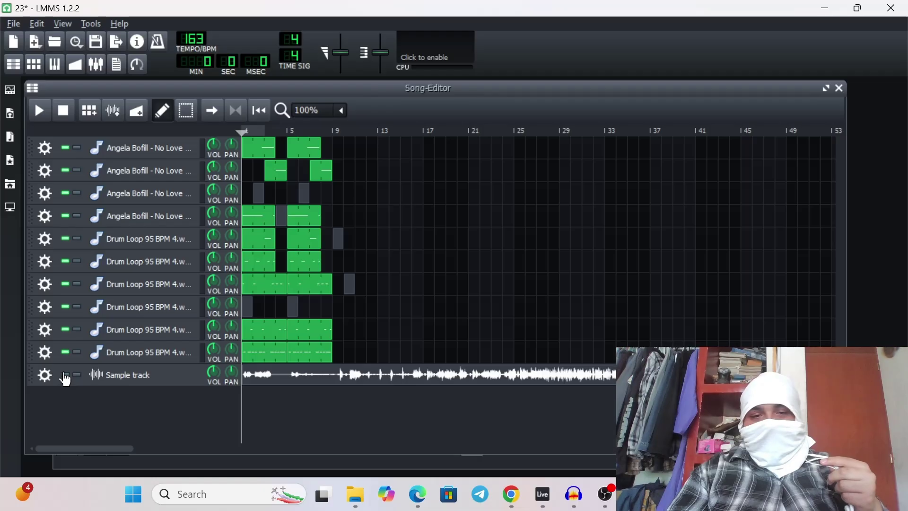
left_click(66, 377)
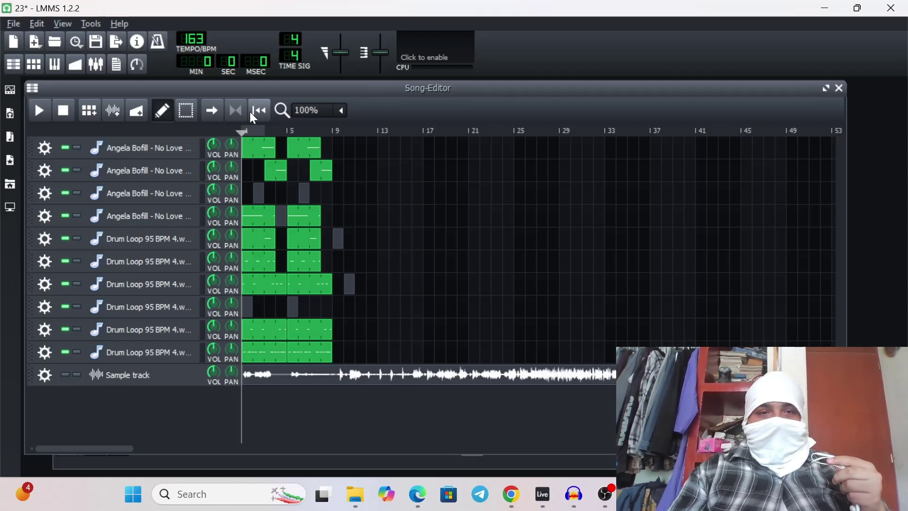
left_click(234, 111)
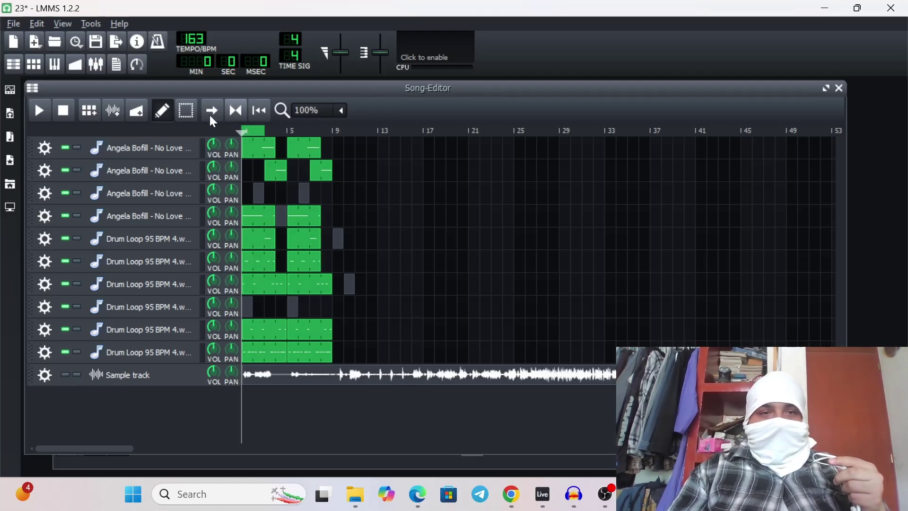
left_click(40, 115)
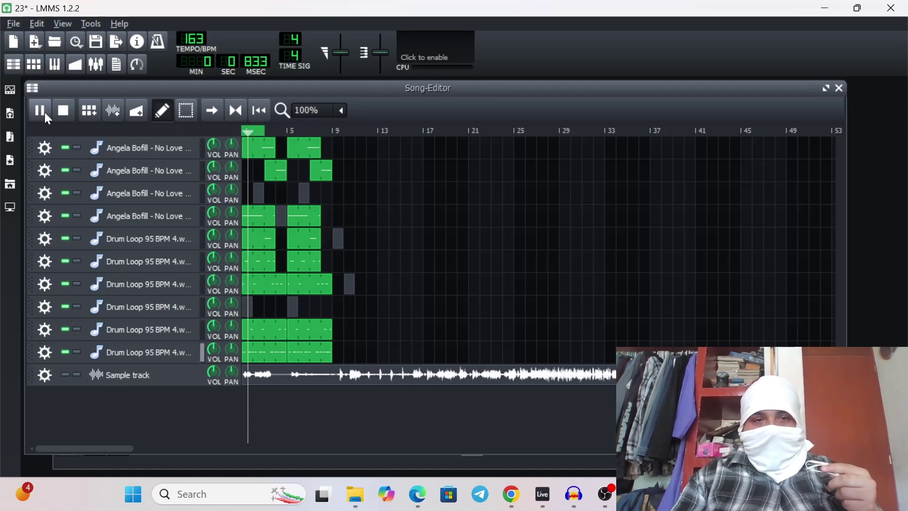
Step: Audition the first pattern of the fourth "Angela Bofill" track in the Piano-Roll, from different start points, and return to the Song-Editor
double_click(262, 224)
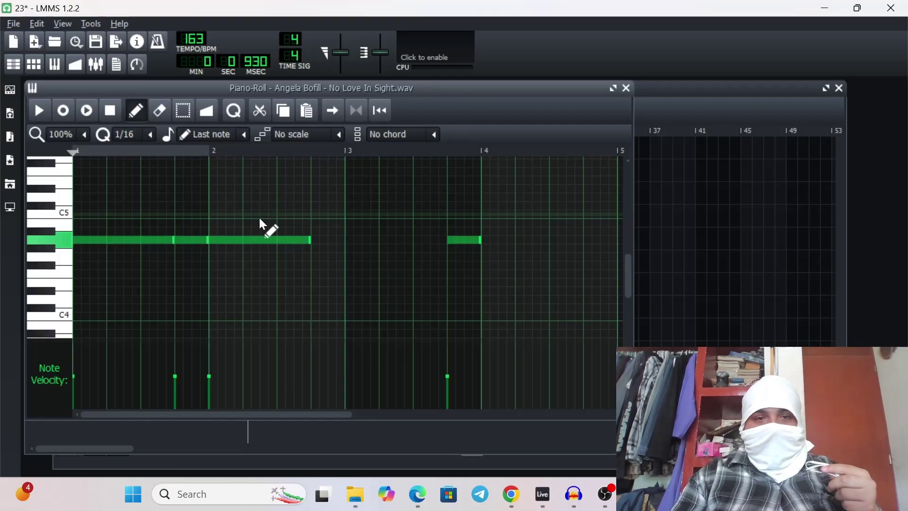
left_click(105, 112)
left_click(32, 108)
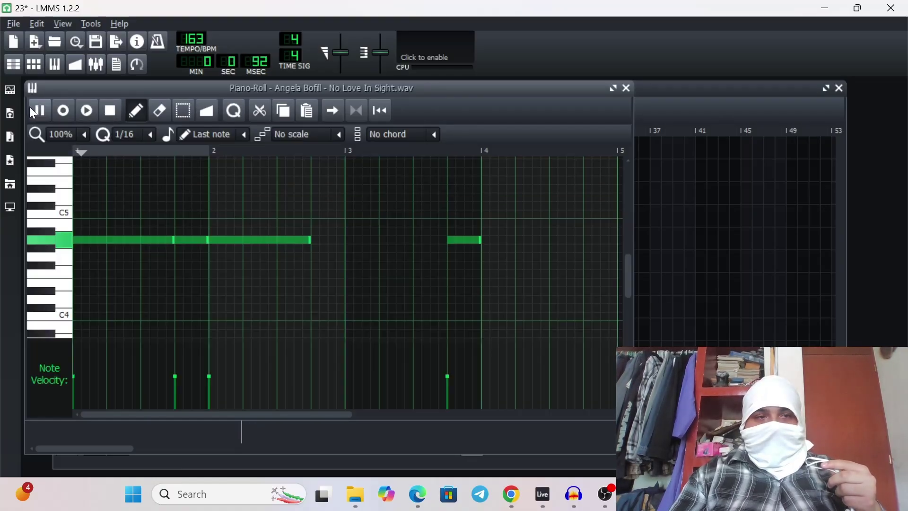
left_click(113, 118)
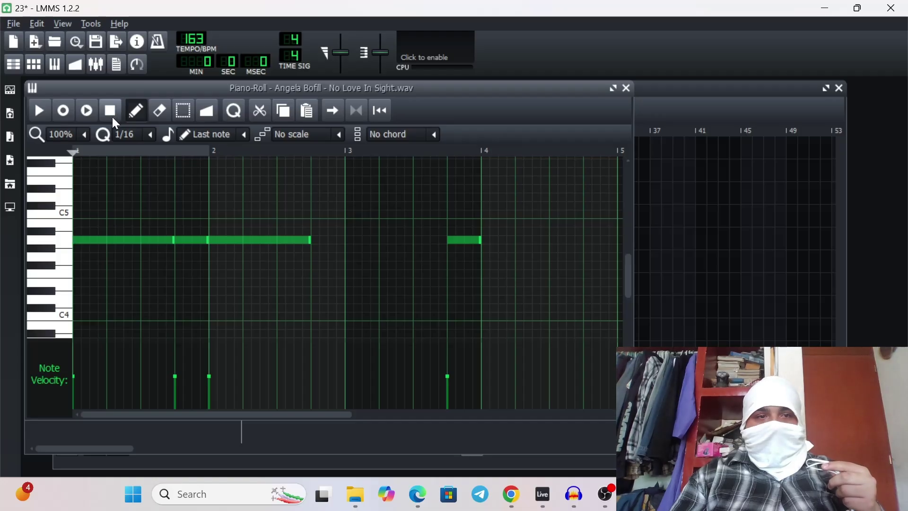
mouse_move(75, 153)
left_mouse_down()
mouse_move(127, 154)
mouse_move(110, 156)
left_mouse_up()
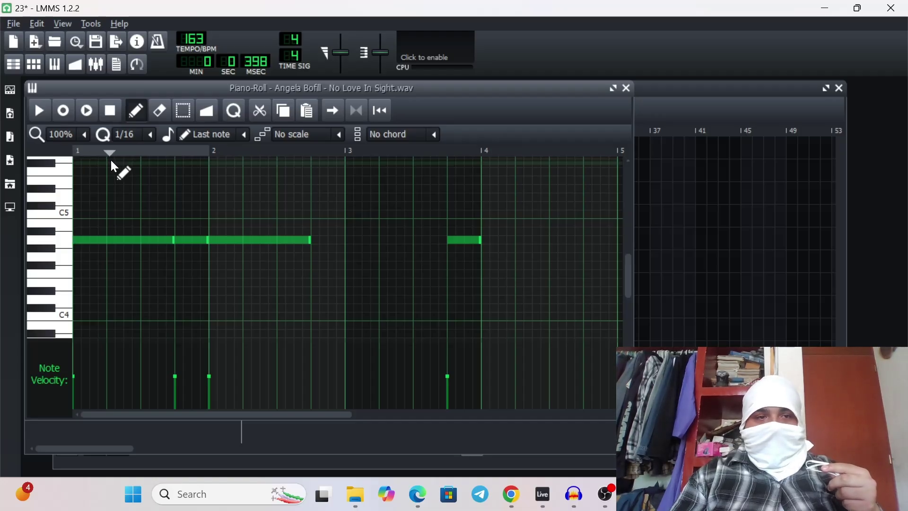
left_click(38, 113)
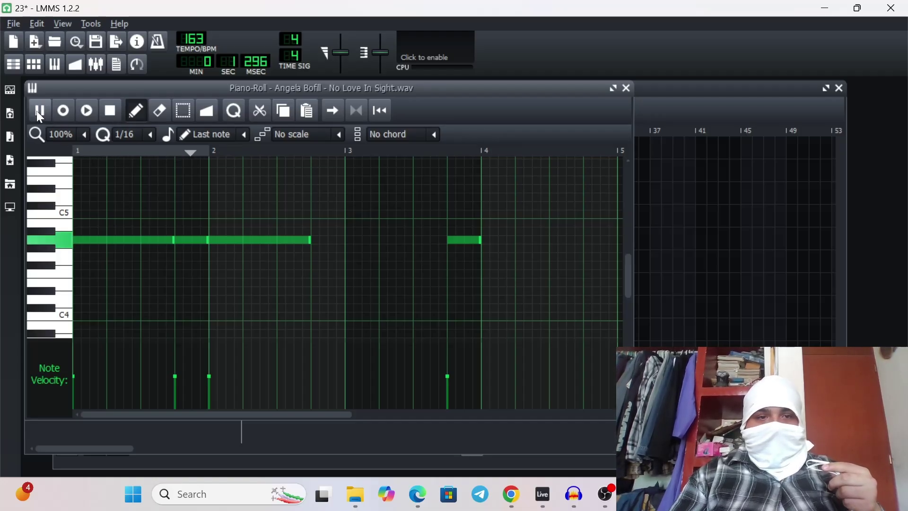
left_click(109, 113)
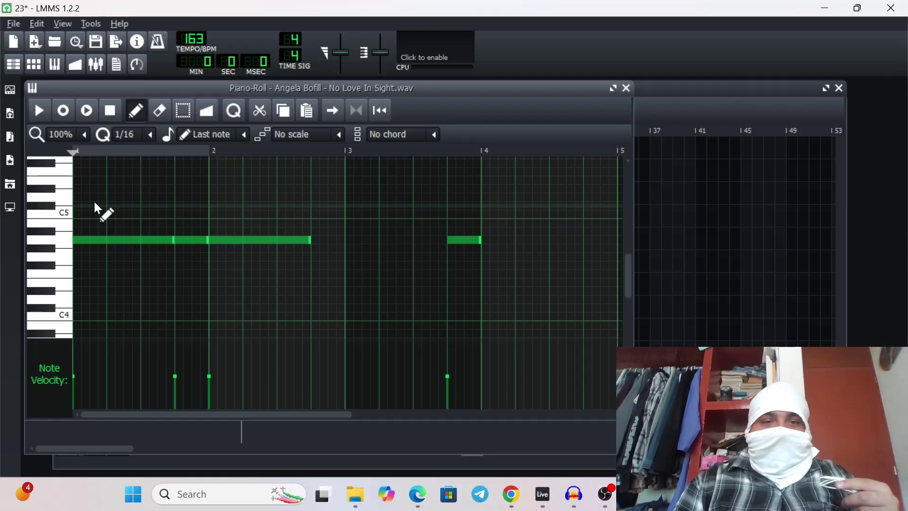
left_click(668, 105)
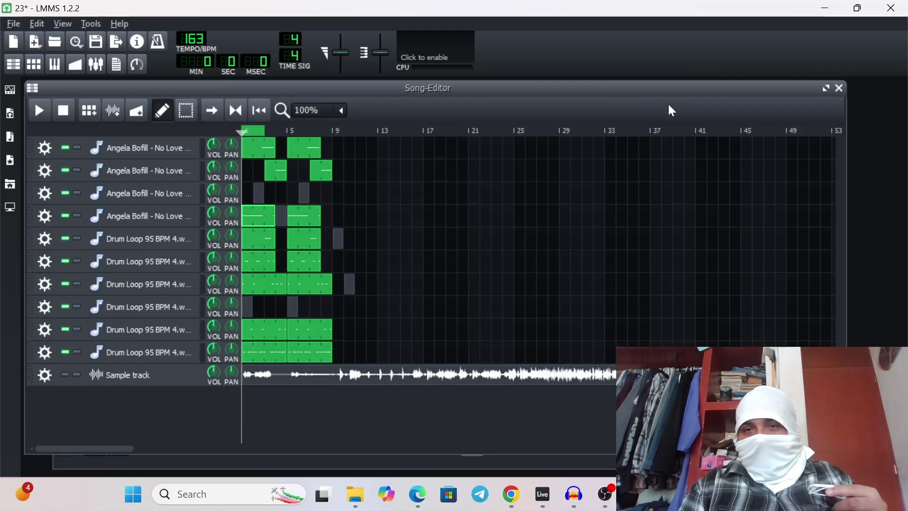
Step: Unmute the sample track and extend the song's loop region to bar 9
left_click(67, 379)
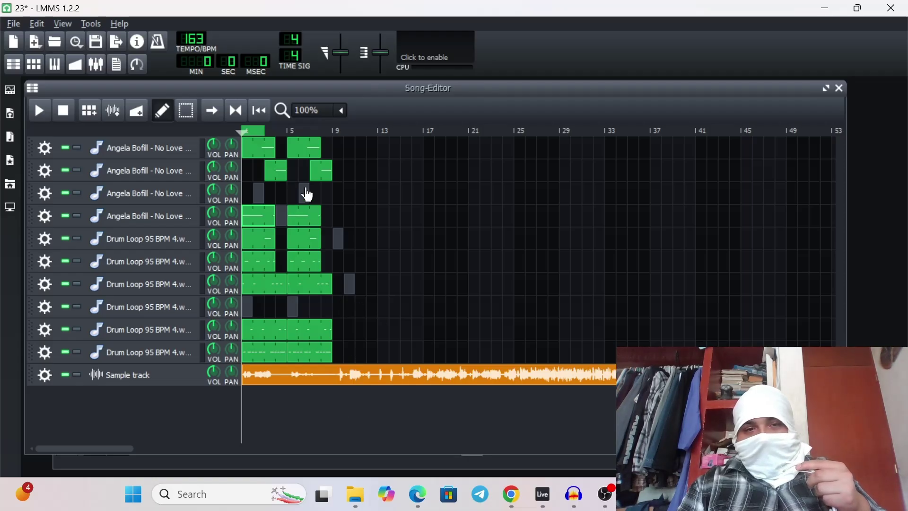
right_click(331, 129)
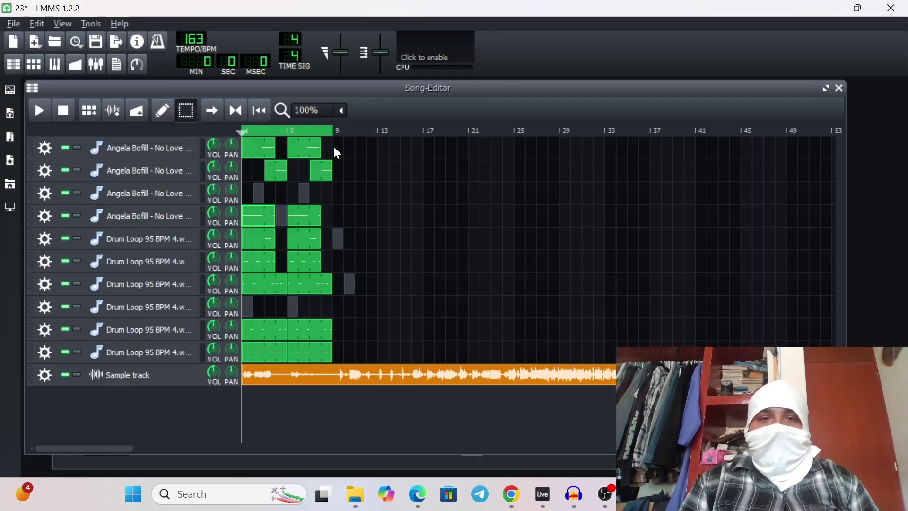
Step: Copy the patterns of all ten instrument tracks and paste them repeatedly until they fill the song up to bar 65
left_click_drag(333, 144, 339, 357)
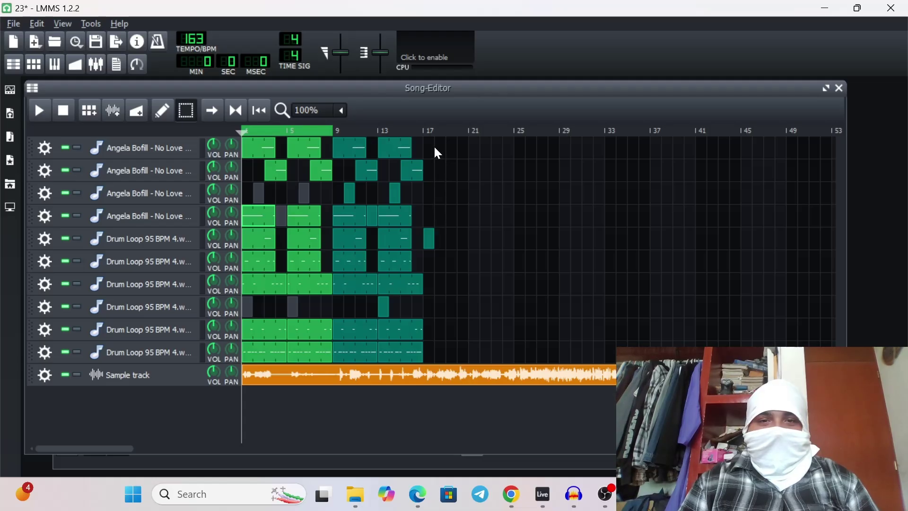
left_click_drag(433, 147, 429, 362)
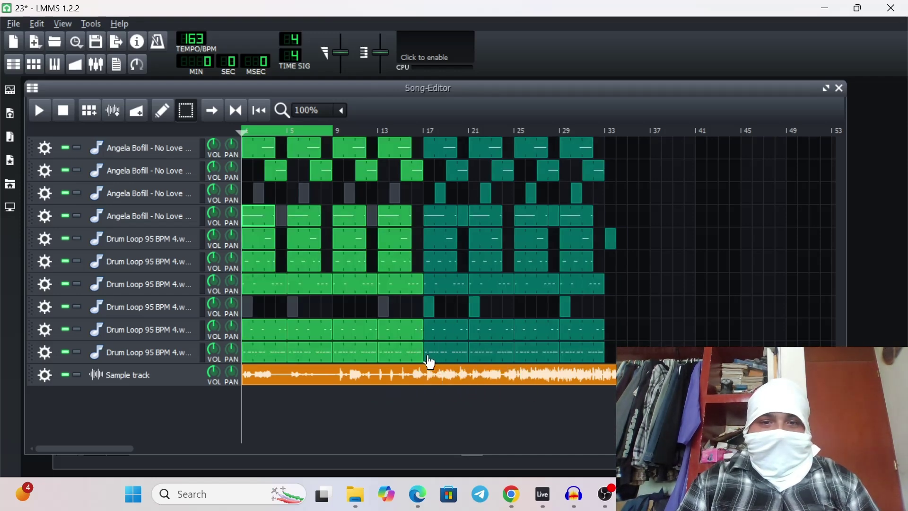
left_click_drag(619, 155, 611, 354)
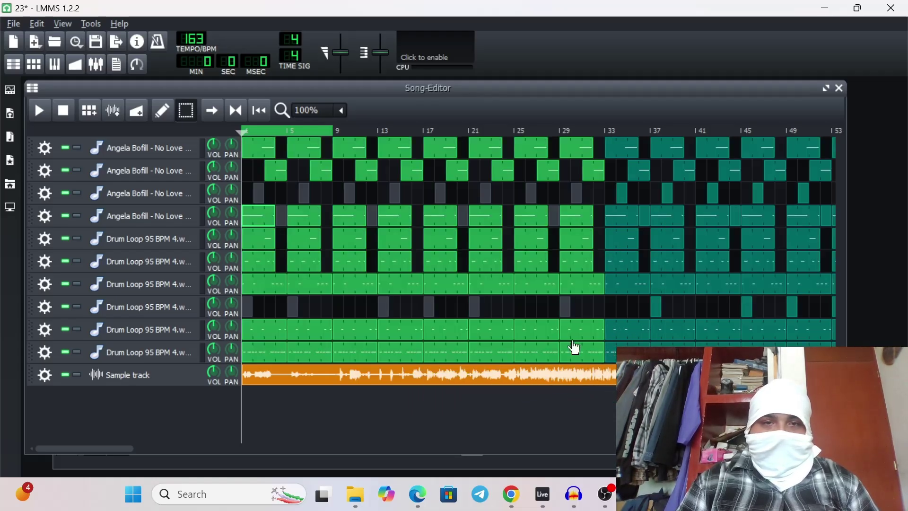
Step: Set the Song-Editor zoom to 50% and keep duplicating the instrument patterns until they extend to bar 161
left_click(342, 111)
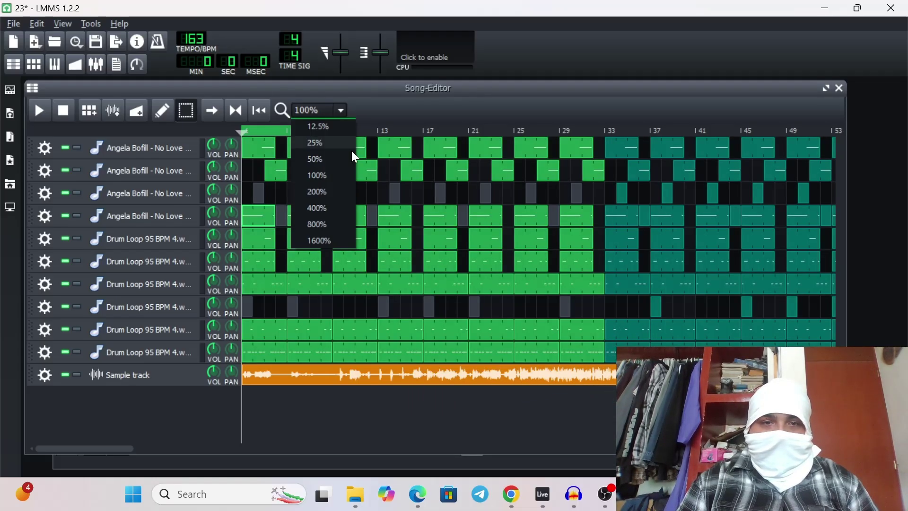
left_click(347, 160)
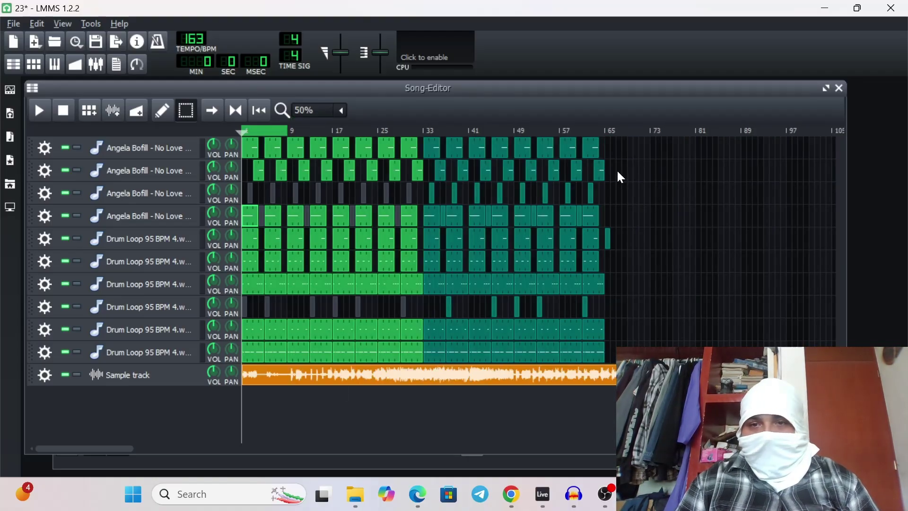
left_click_drag(609, 150, 607, 358)
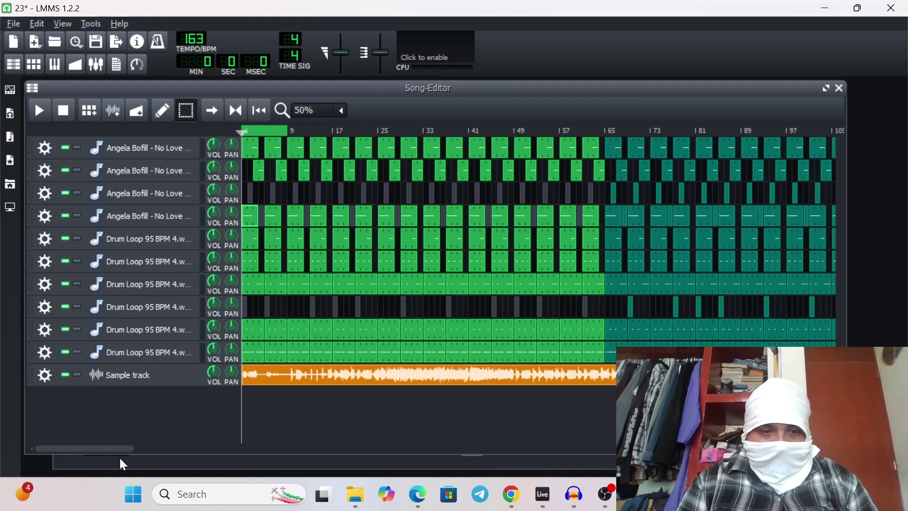
left_click_drag(118, 448, 439, 447)
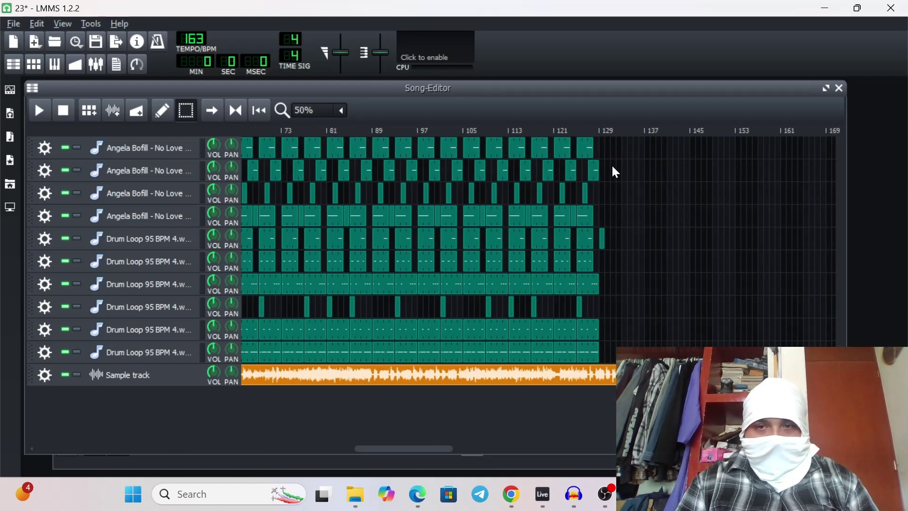
left_click_drag(606, 154, 438, 357)
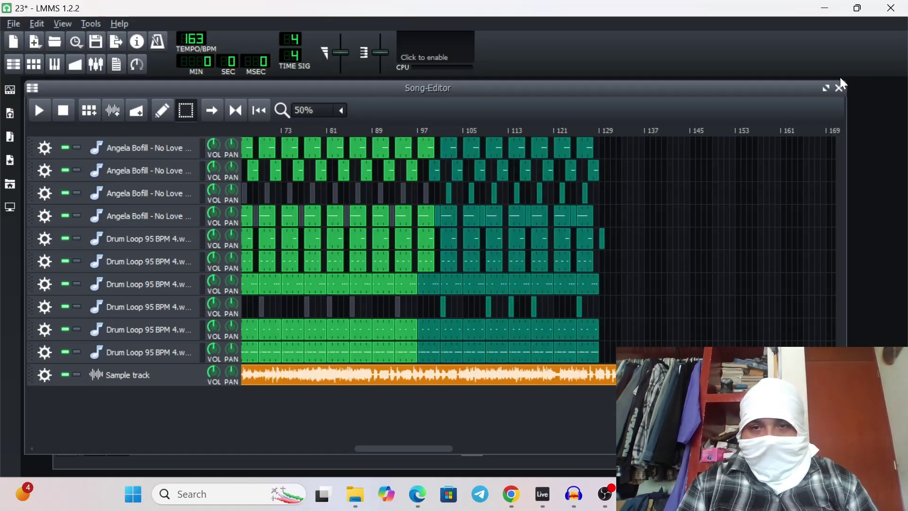
left_click_drag(605, 155, 598, 340)
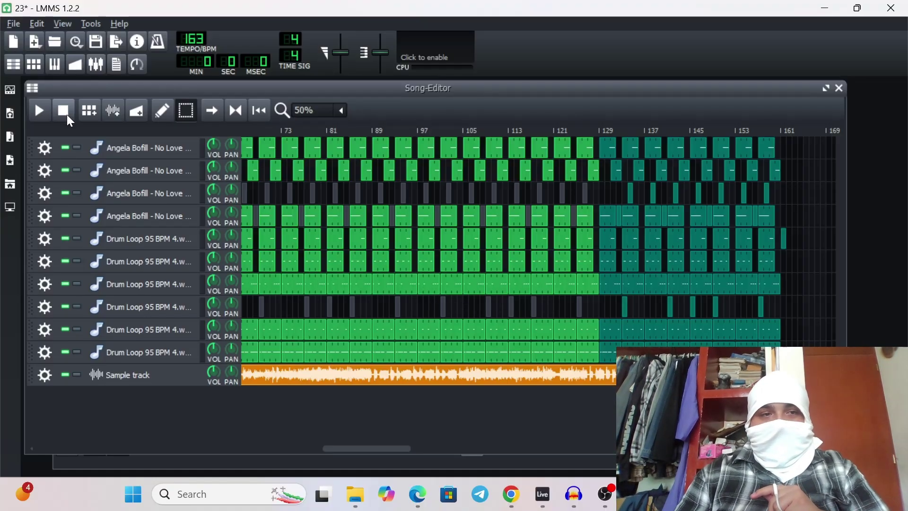
Step: Play the extended song from the beginning with looping turned off and open the FX-Mixer
left_click(38, 113)
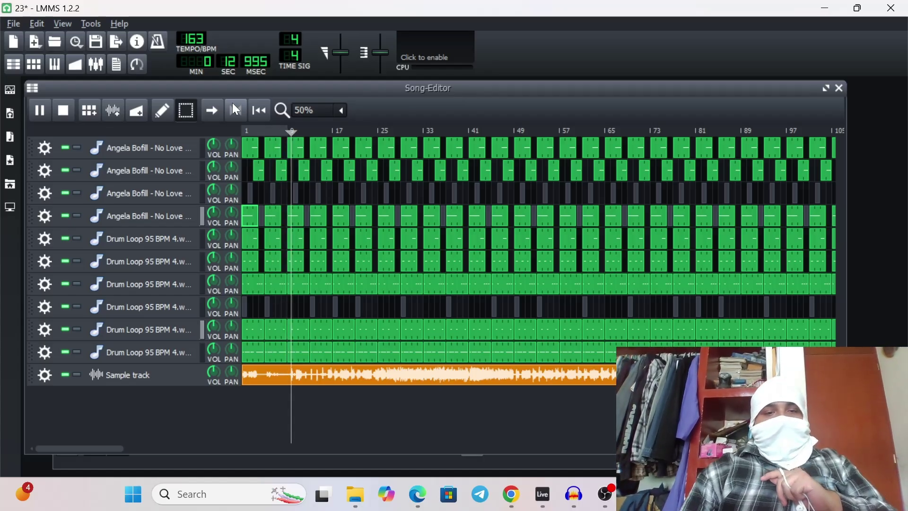
left_click(95, 70)
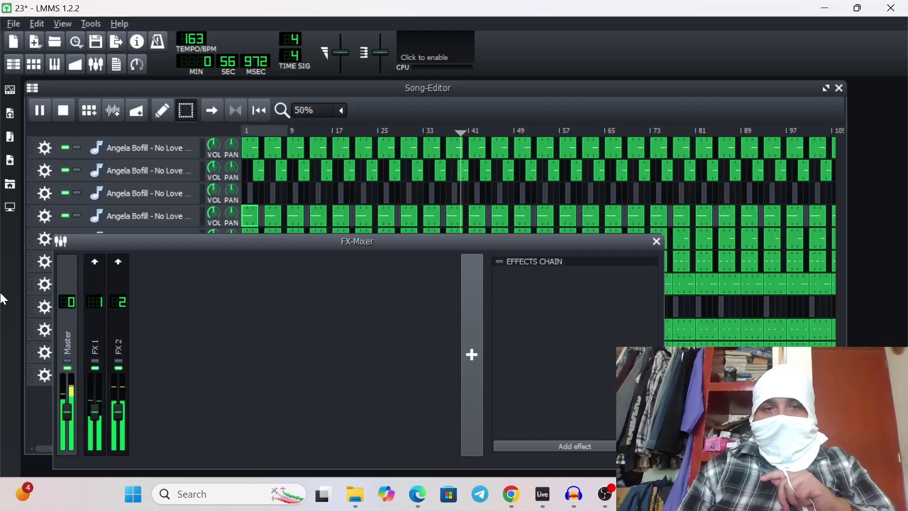
Step: Stop the current playback, audition the song from about bar 62, and stop it again
left_click(65, 120)
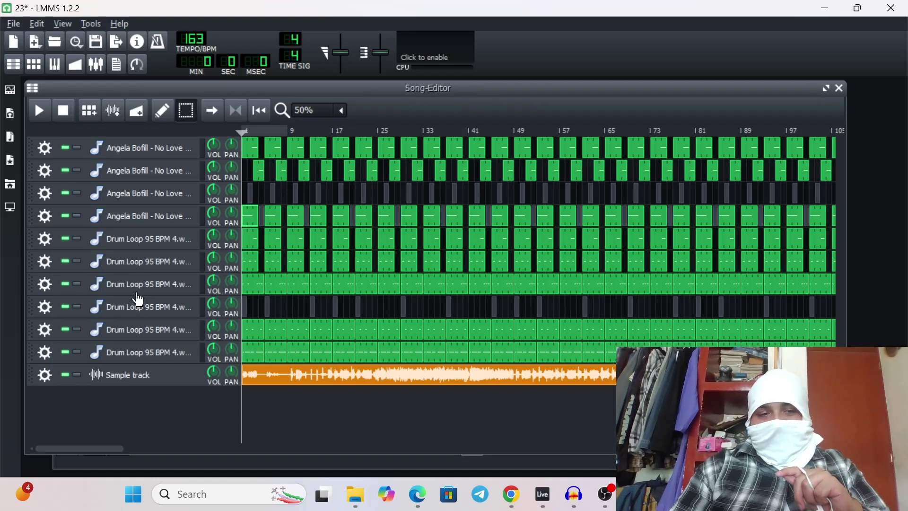
right_click(189, 433)
left_click(107, 447)
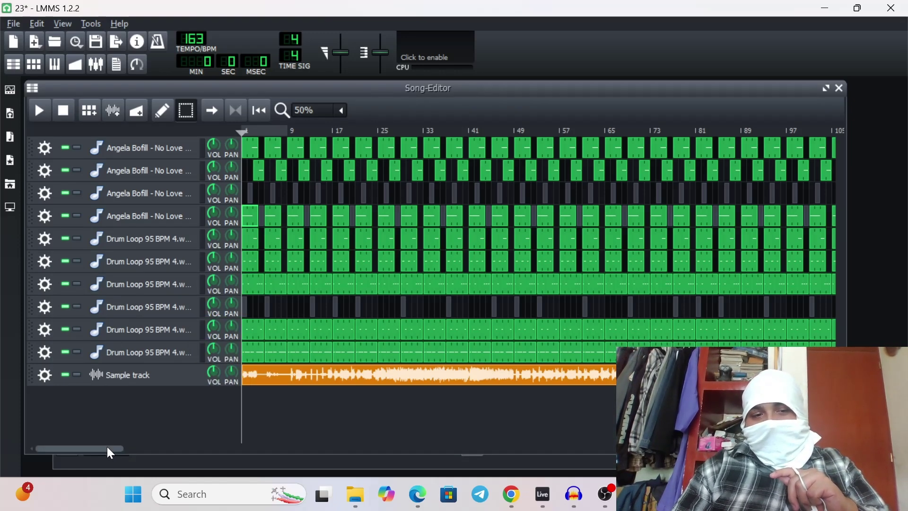
right_click(146, 442)
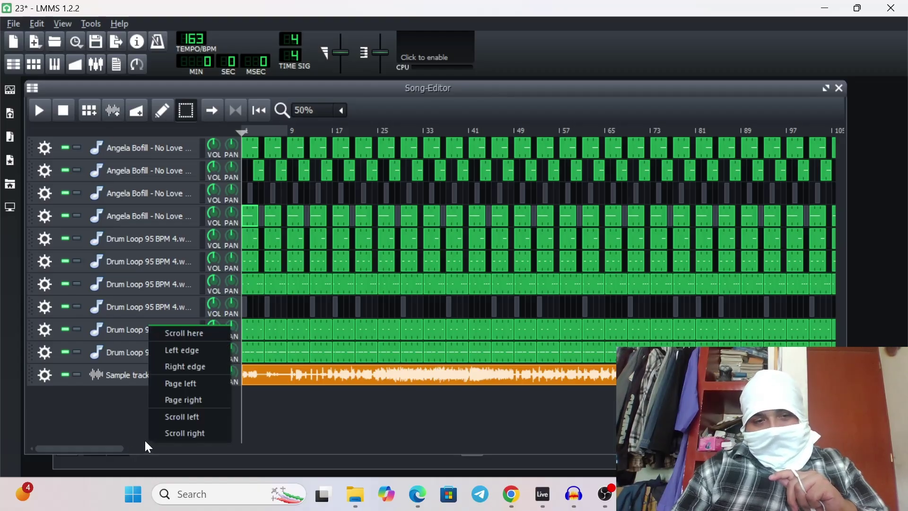
left_click(107, 449)
left_click_drag(107, 449, 226, 442)
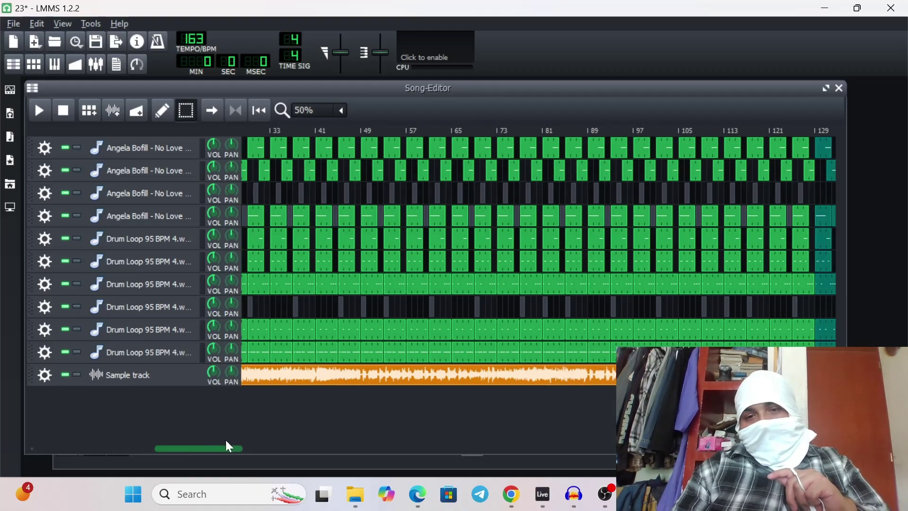
left_click(434, 132)
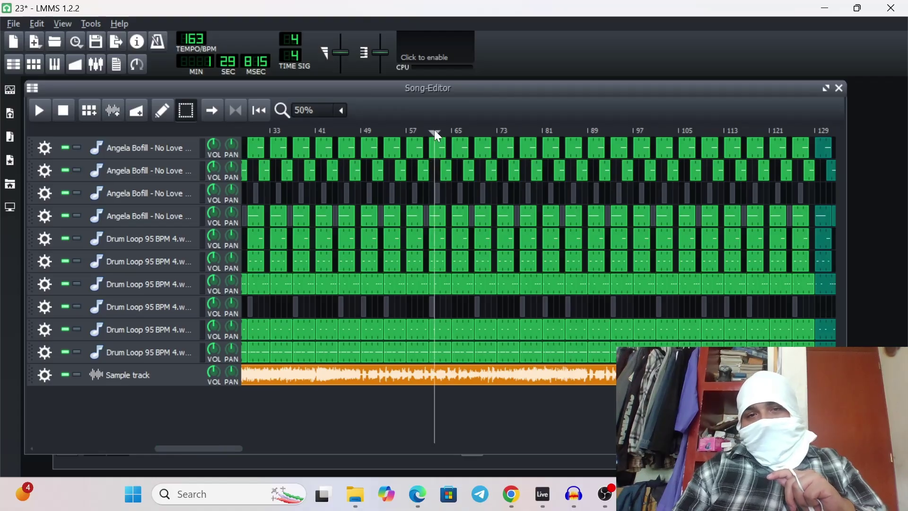
left_click(47, 112)
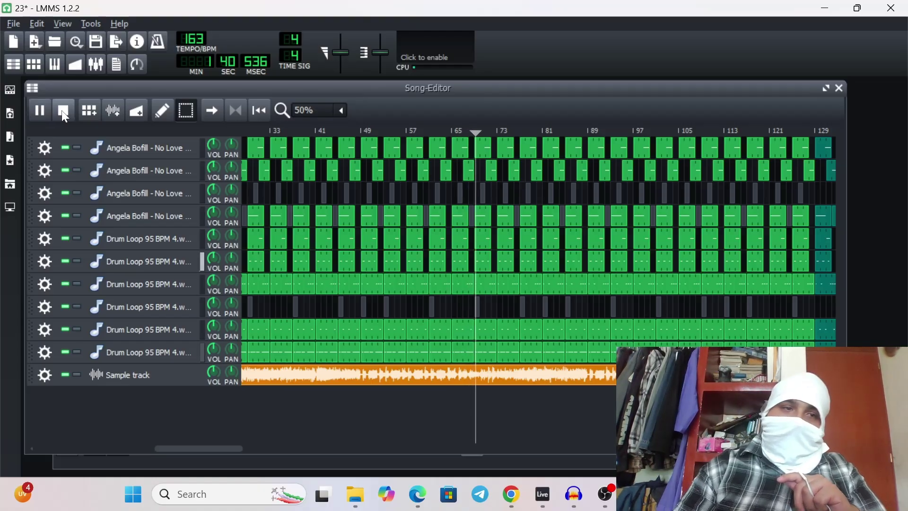
left_click(64, 116)
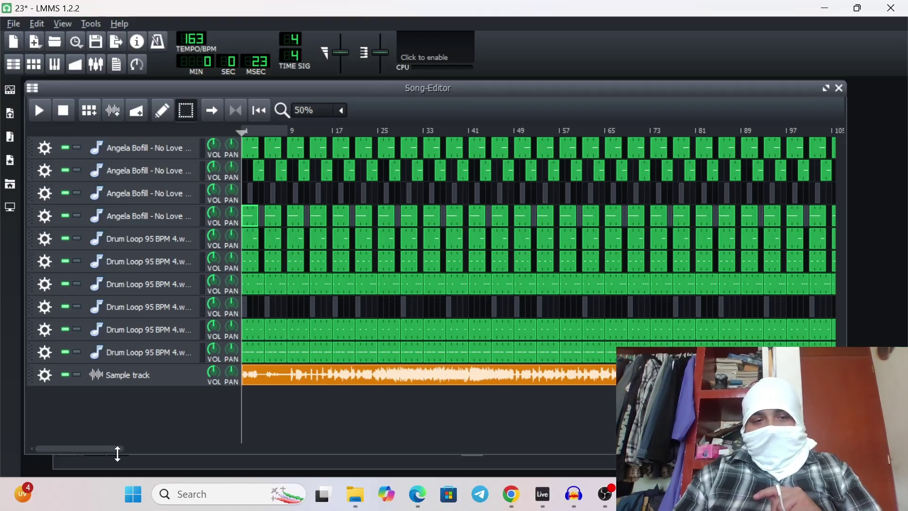
Step: Inspect the end of the song by moving the playback position to about bar 141 and on to about bar 155
left_click_drag(116, 448, 540, 407)
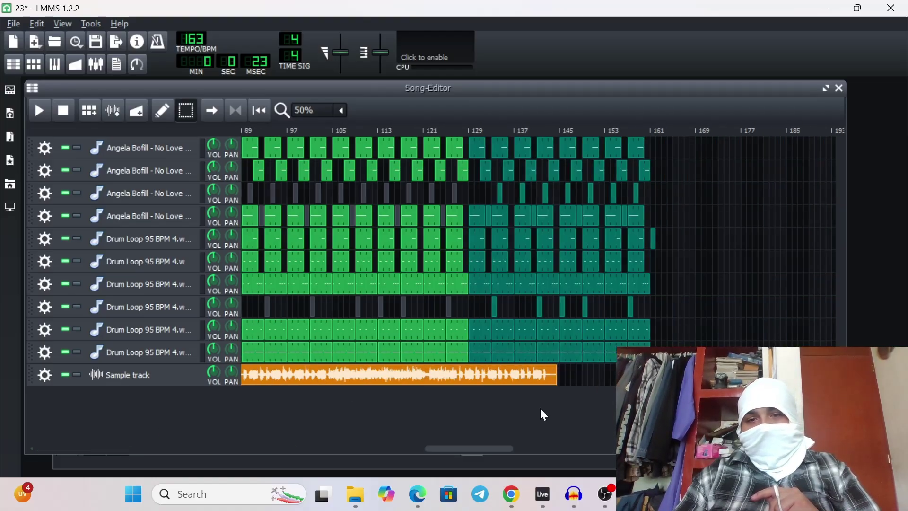
left_click(541, 129)
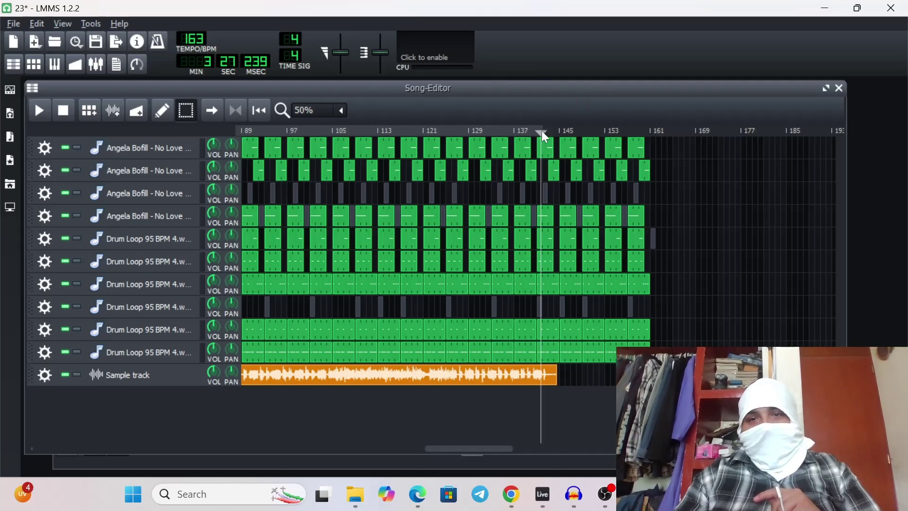
left_click_drag(544, 134, 619, 135)
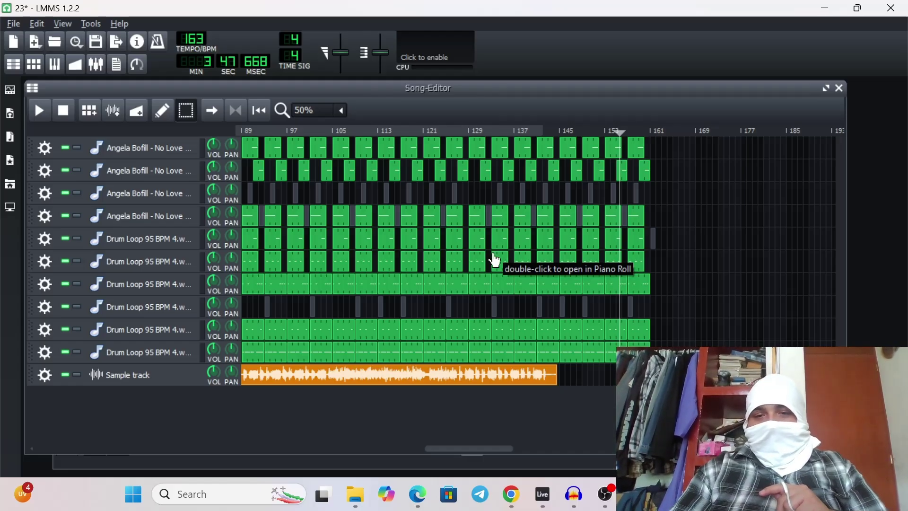
Step: Switch to Ableton Live, review the full arrangement's vocal tracks, and deactivate the 4 vocallean track
mouse_move(512, 495)
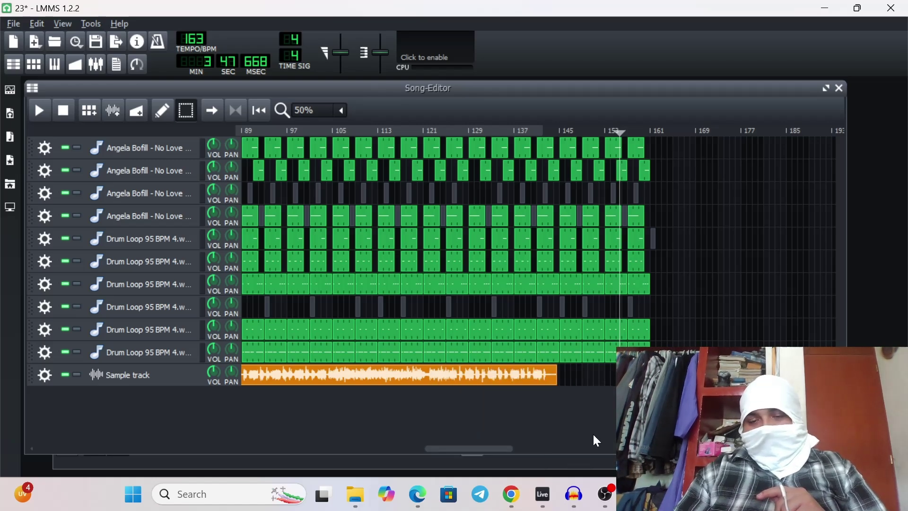
left_click(535, 500)
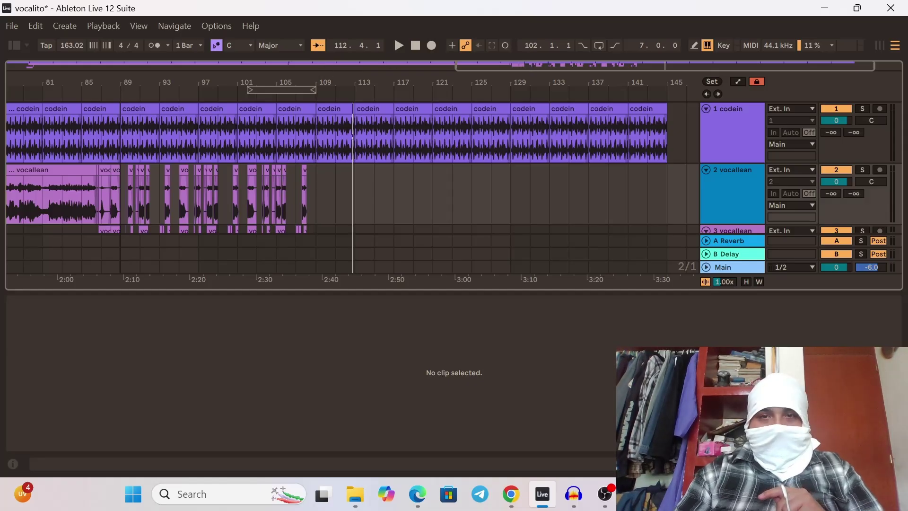
left_click_drag(525, 66, 142, 66)
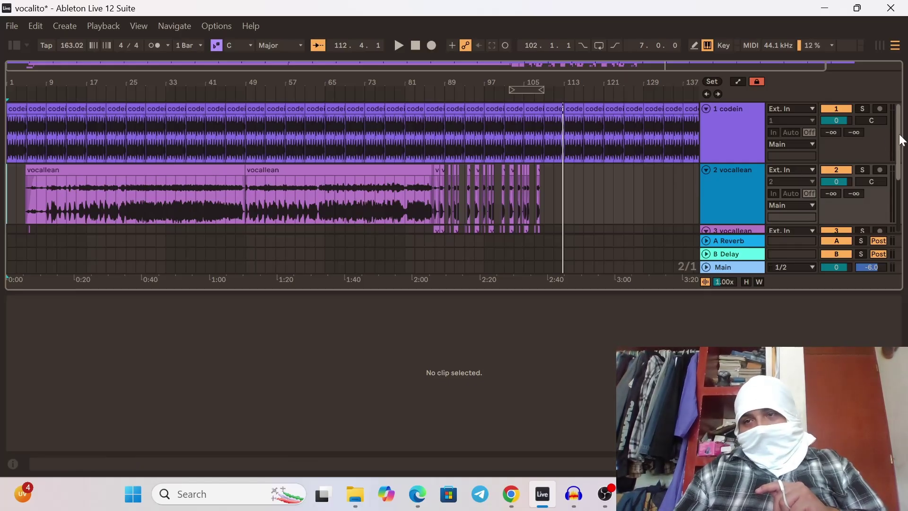
scroll(900, 139, "down", 3)
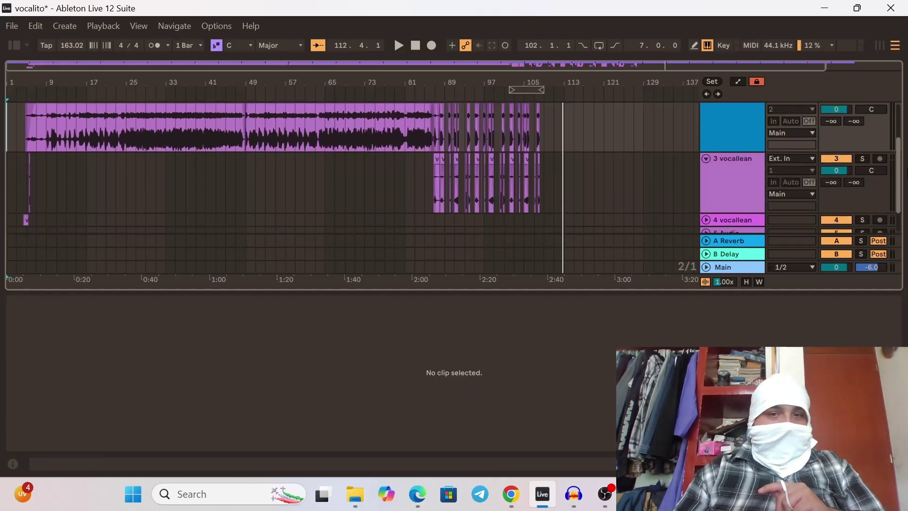
scroll(898, 156, "down", 2)
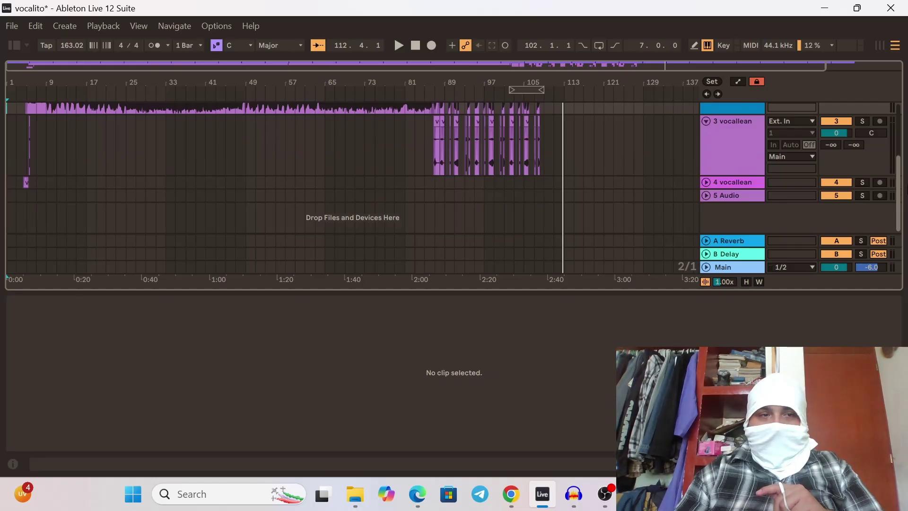
scroll(900, 178, "up", 1)
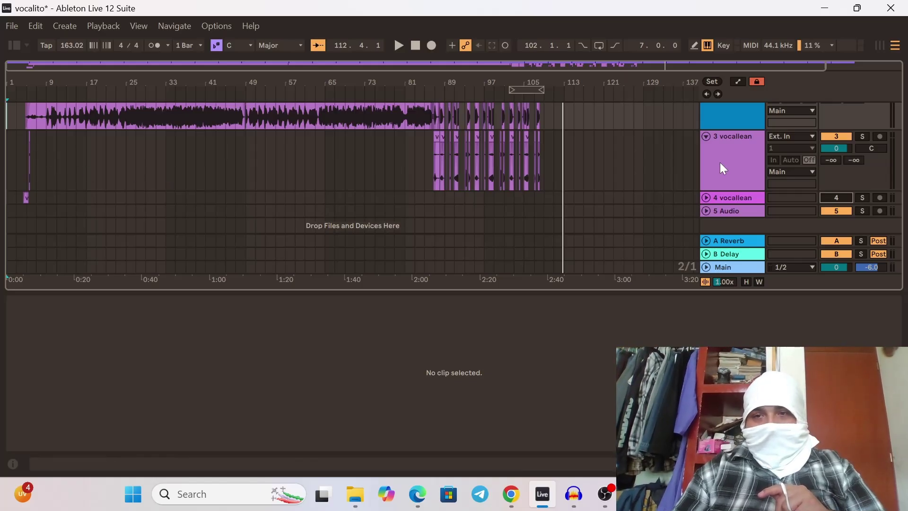
Step: Examine the effects on the 3 vocallean and 2 vocallean tracks in Session View, and return to the arrangement
left_click(881, 45)
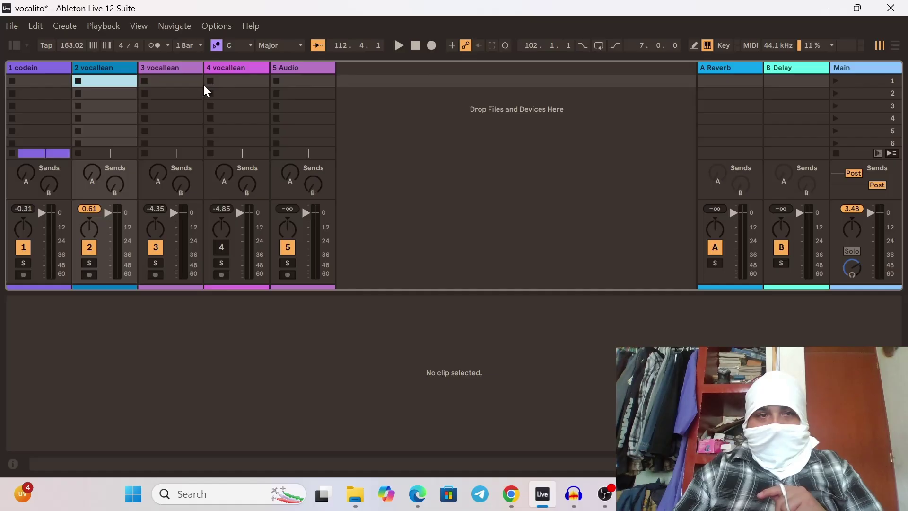
left_click(194, 69)
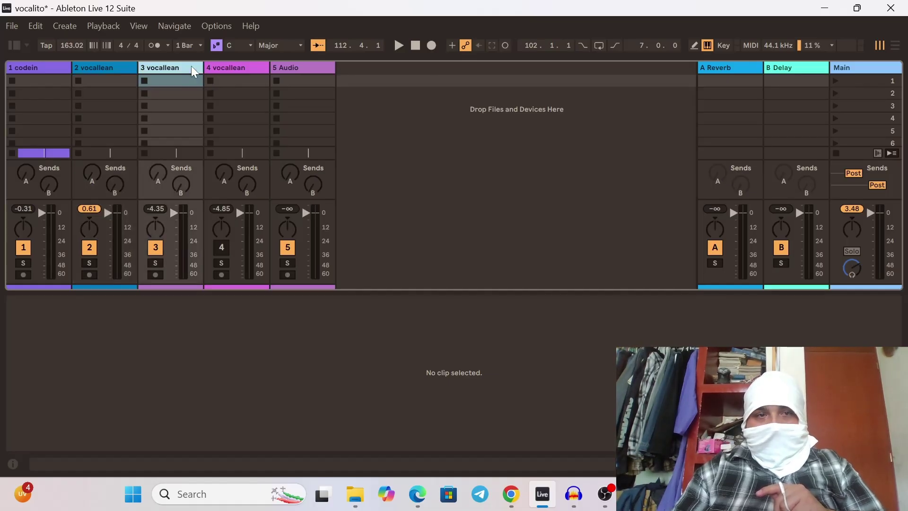
double_click(194, 70)
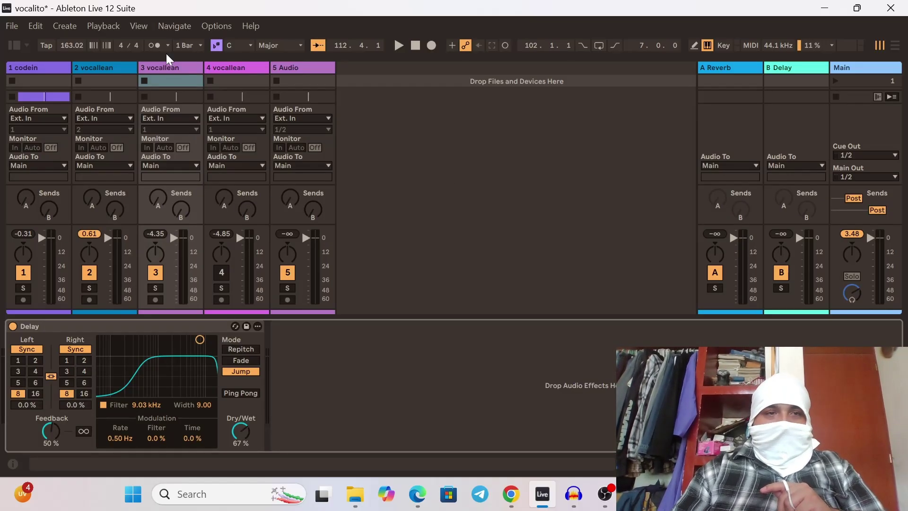
left_click(93, 69)
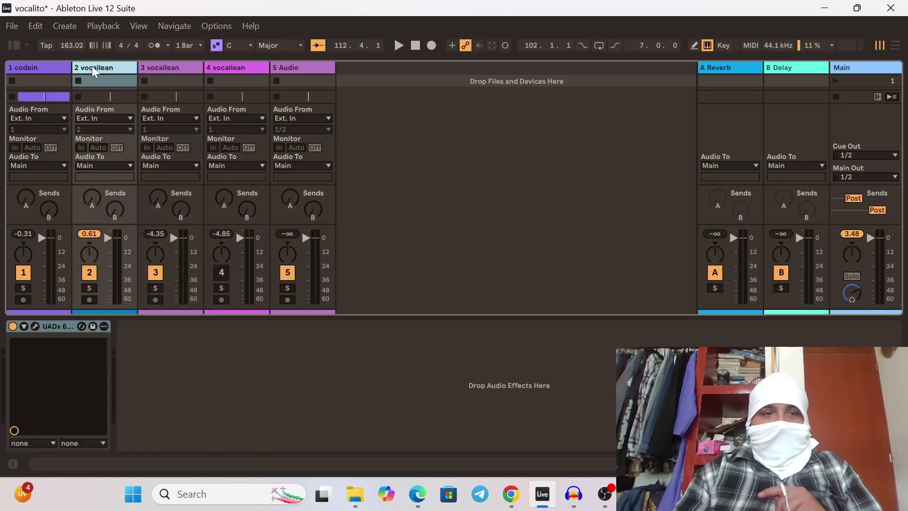
left_click(175, 73)
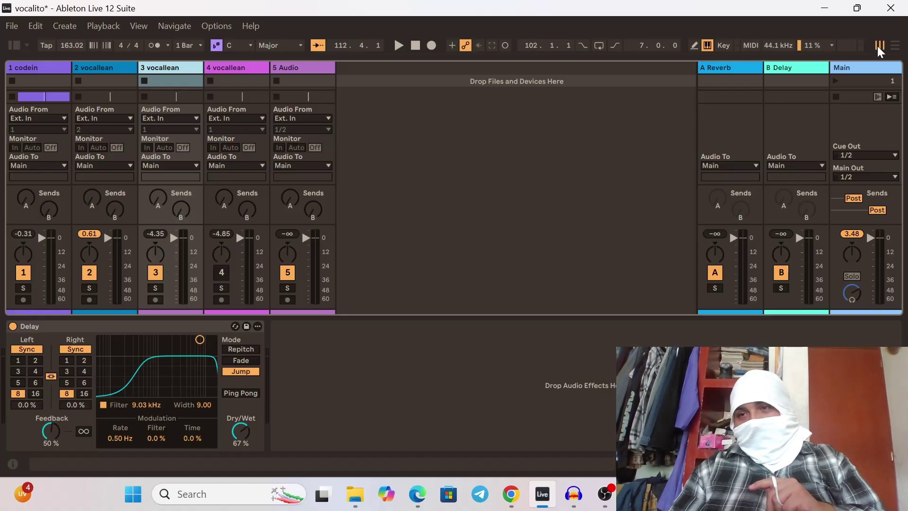
left_click(895, 46)
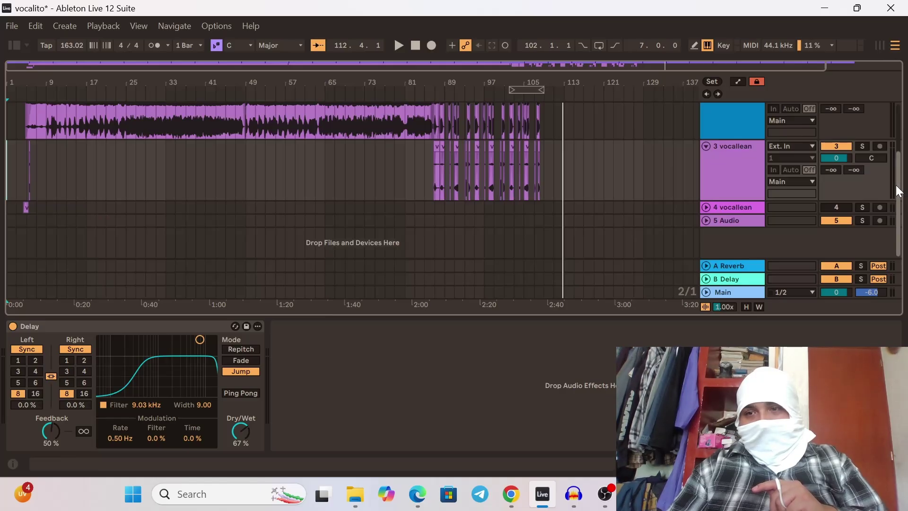
Step: Deactivate the 1 codein track, play the vocals alone from about bar 5, and stop playback
scroll(899, 191, "up", 2)
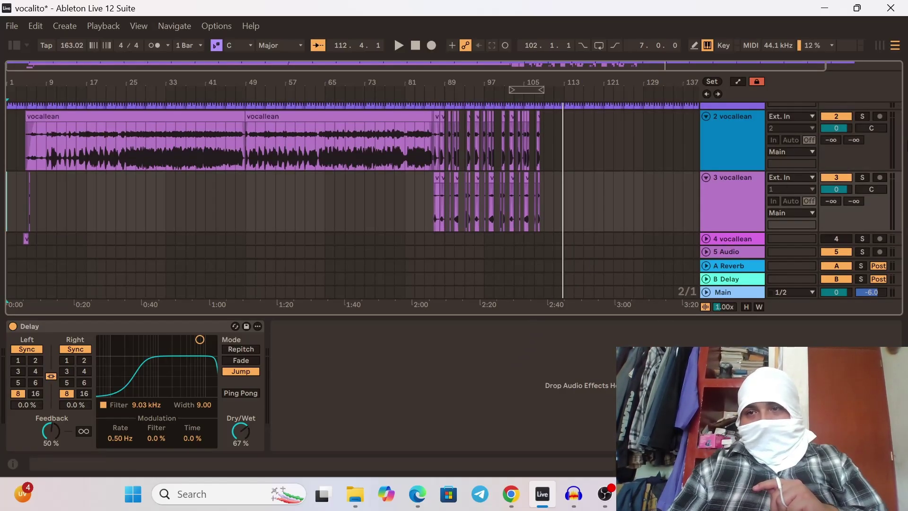
scroll(900, 166, "up", 3)
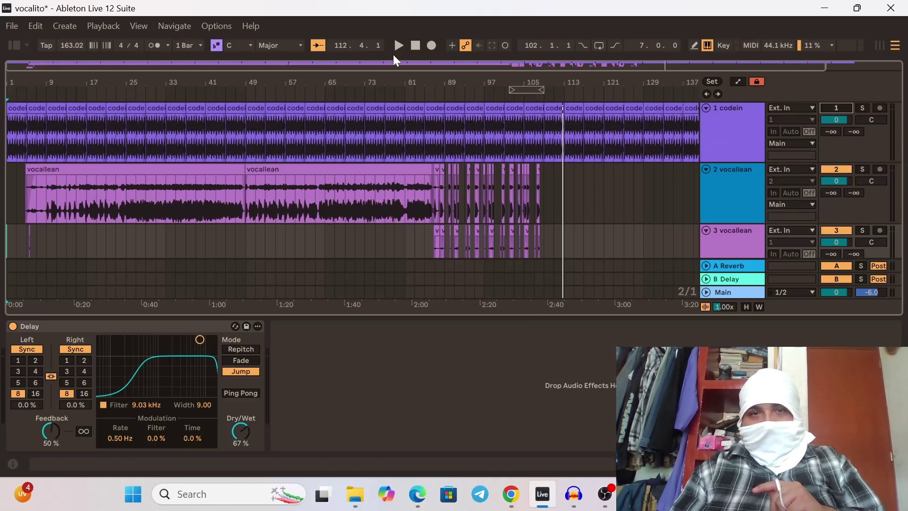
left_click(30, 92)
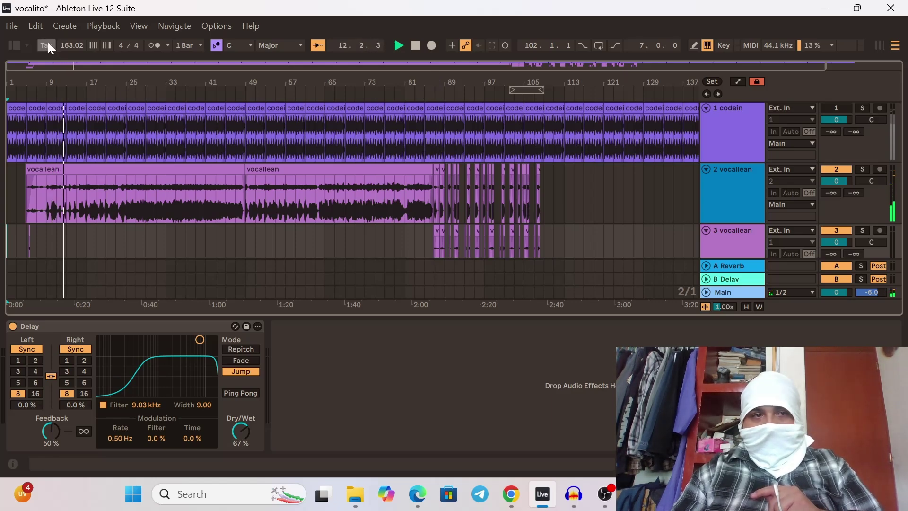
right_click(414, 47)
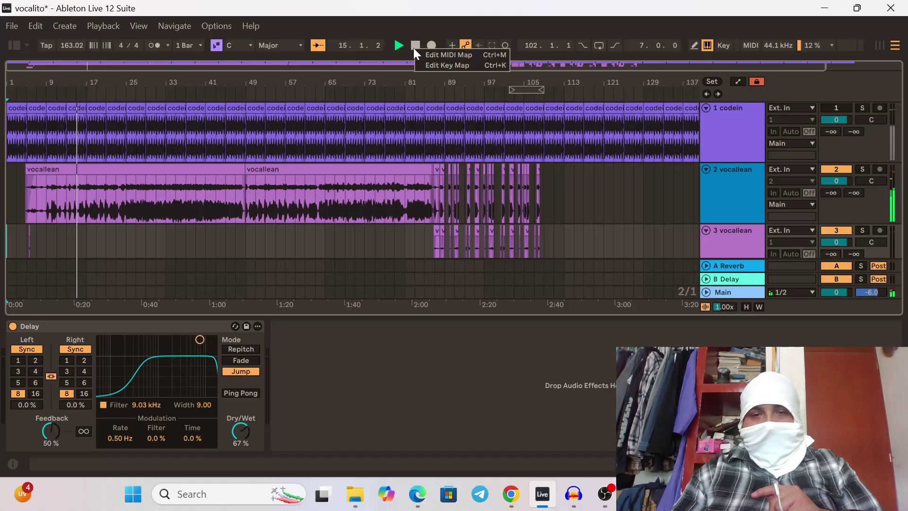
key("Escape")
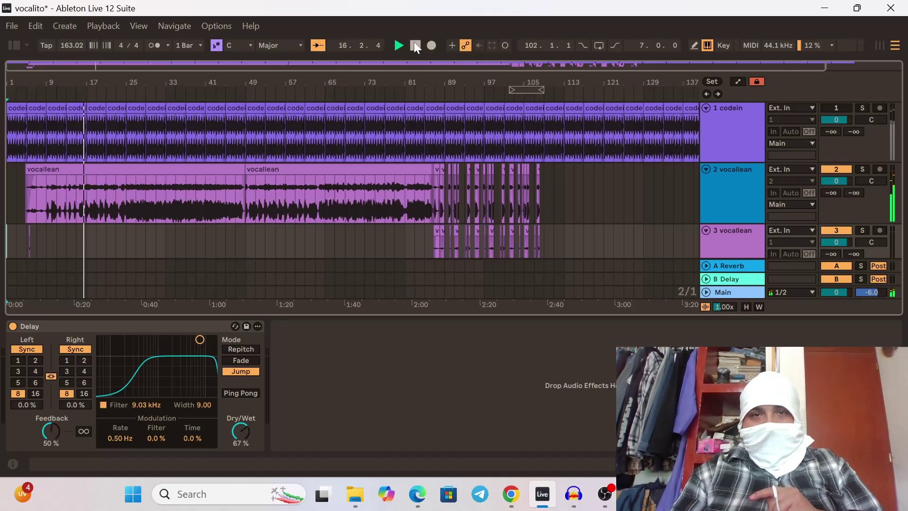
left_click(415, 46)
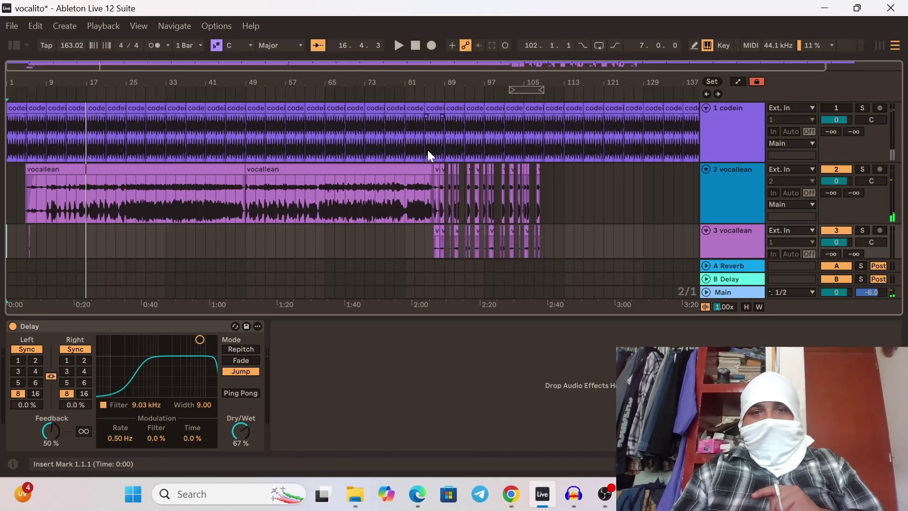
Step: Play from about bar 85 and loop the chopped 2 vocallean clips from bar 87 to bar 109
left_click(428, 93)
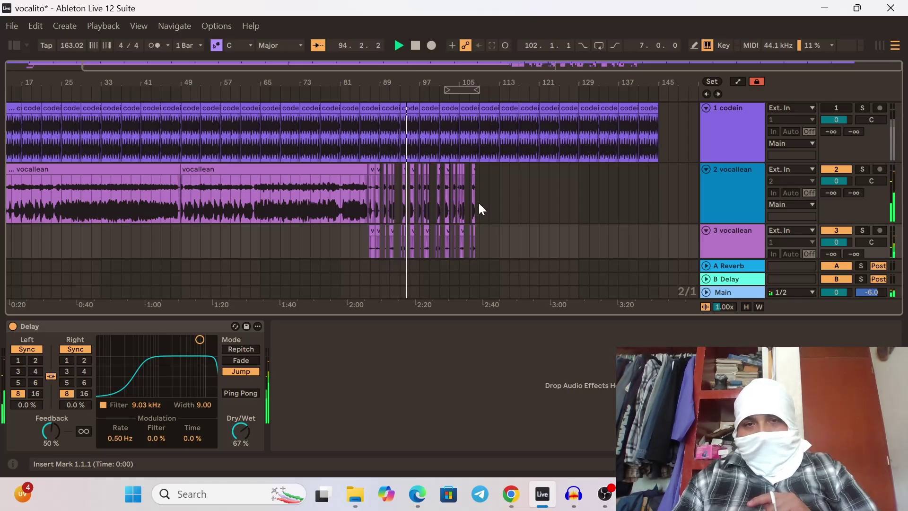
left_click_drag(477, 201, 372, 212)
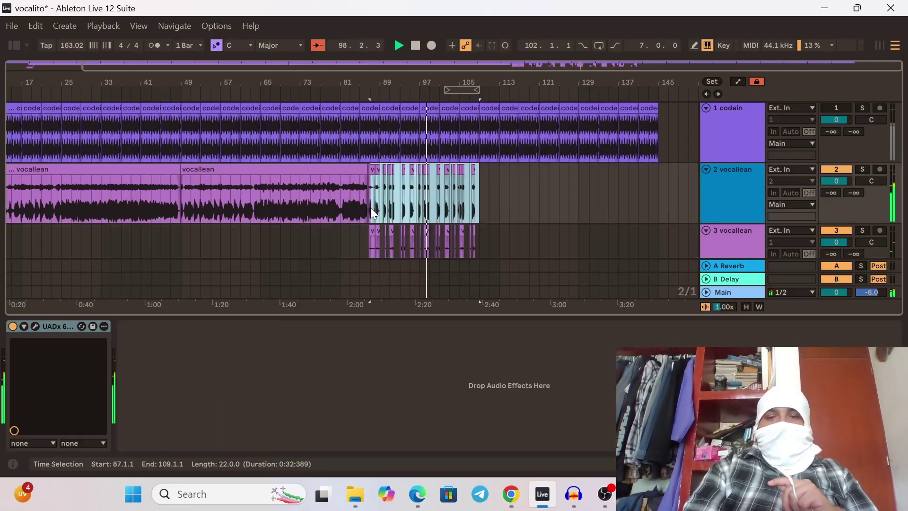
key("ctrl+l")
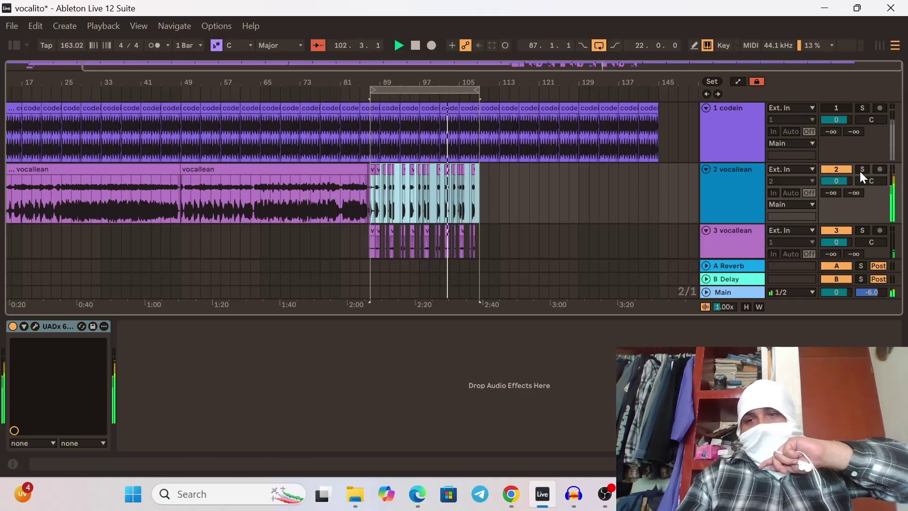
Step: Compare the looped vocal layers by deactivating and reactivating the 3 vocallean track, and doing the same with 2 vocallean
left_click(840, 230)
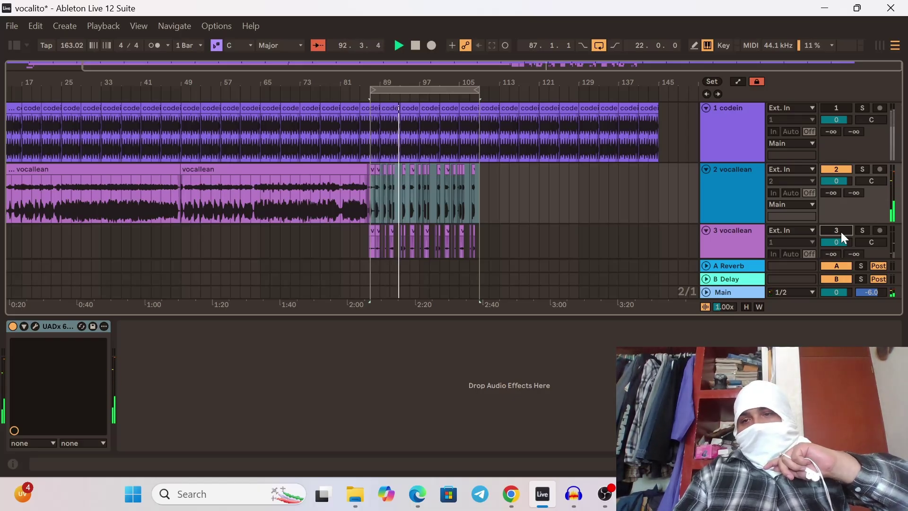
left_click(841, 232)
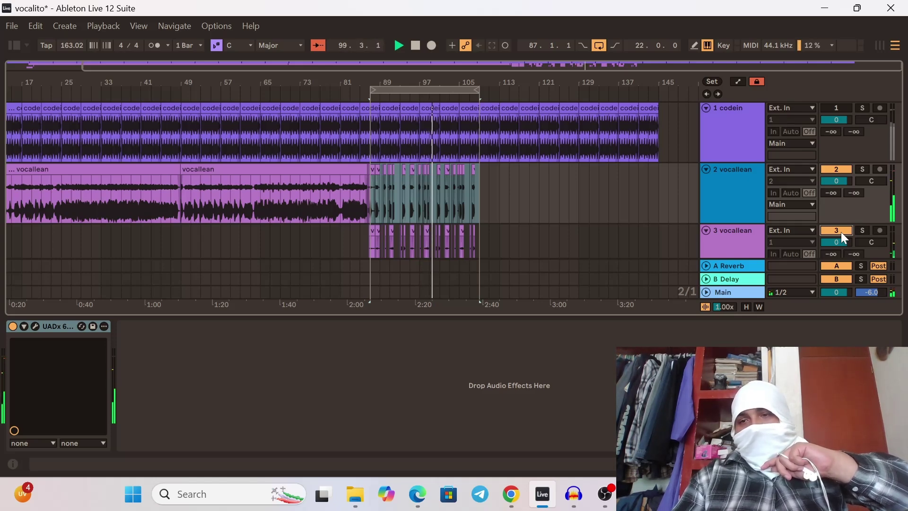
left_click(837, 168)
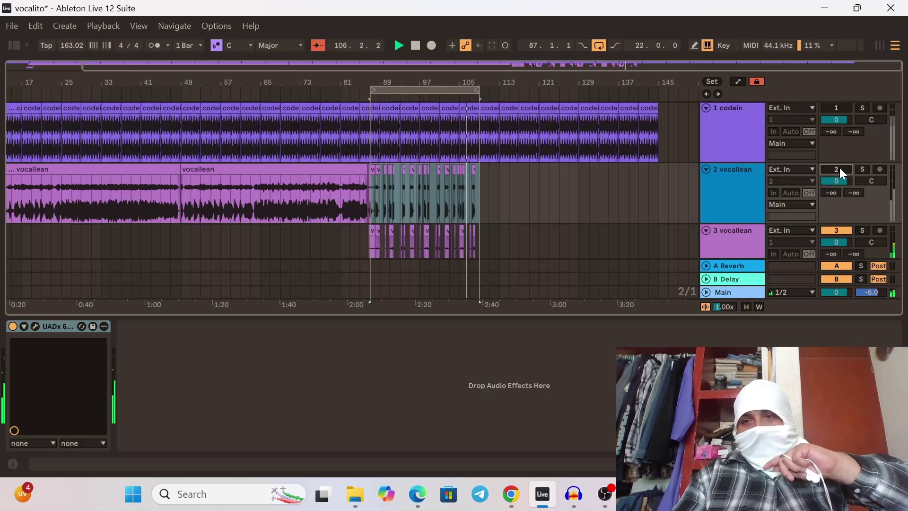
left_click(838, 168)
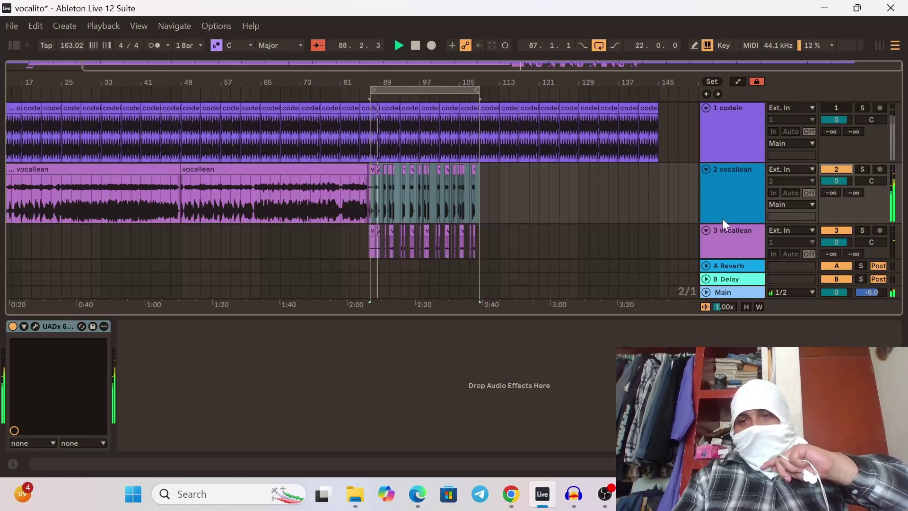
Step: Stop playback and switch to Session View to show the 2 vocallean track's effect device
left_click(416, 46)
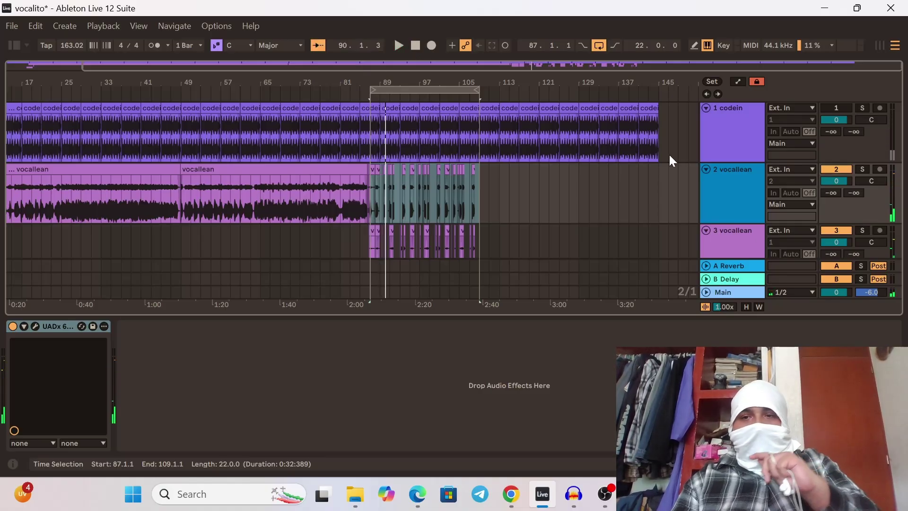
left_click(880, 46)
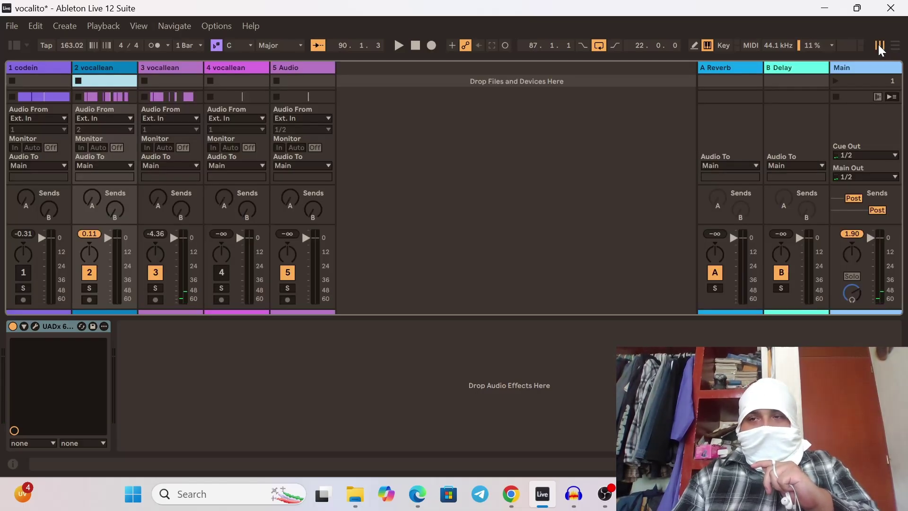
left_click(895, 46)
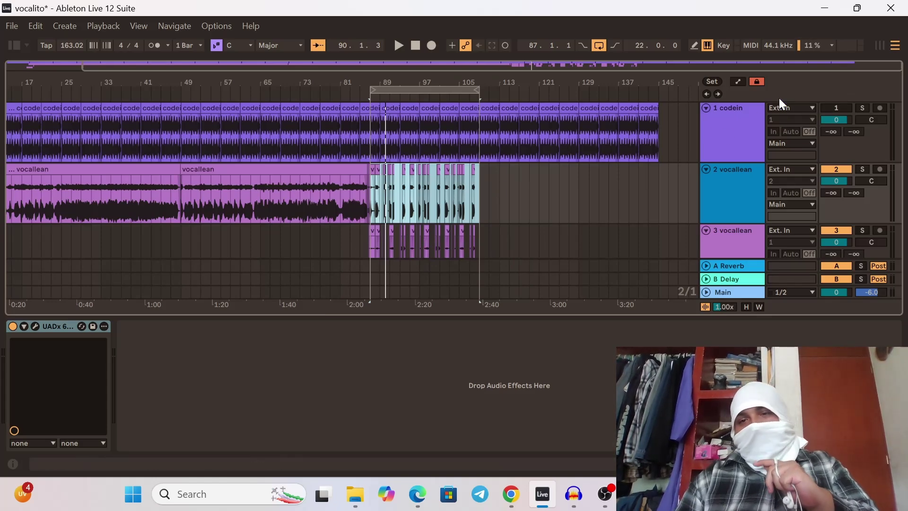
left_click(876, 41)
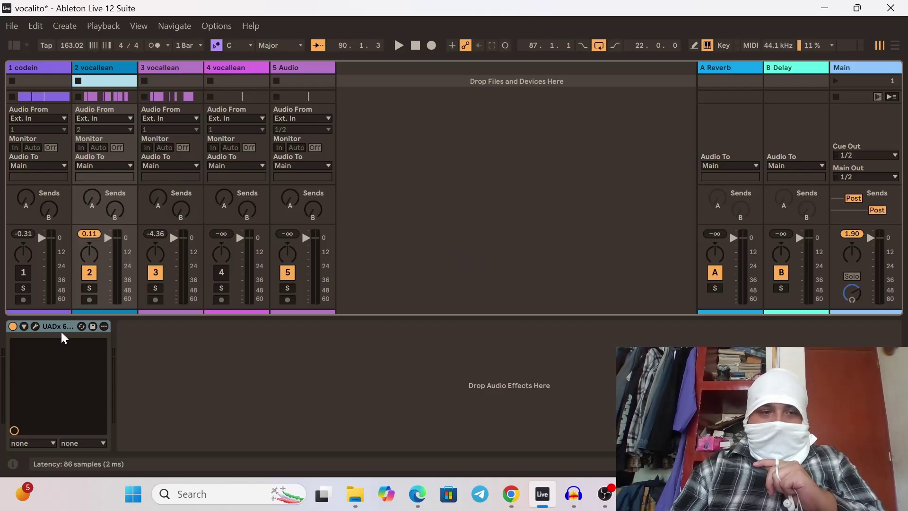
left_click(104, 326)
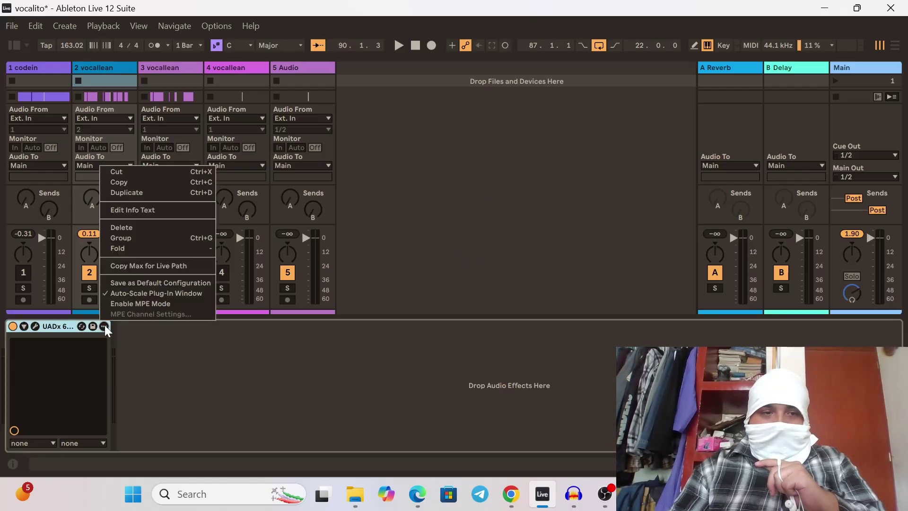
left_click(105, 326)
left_click(105, 326)
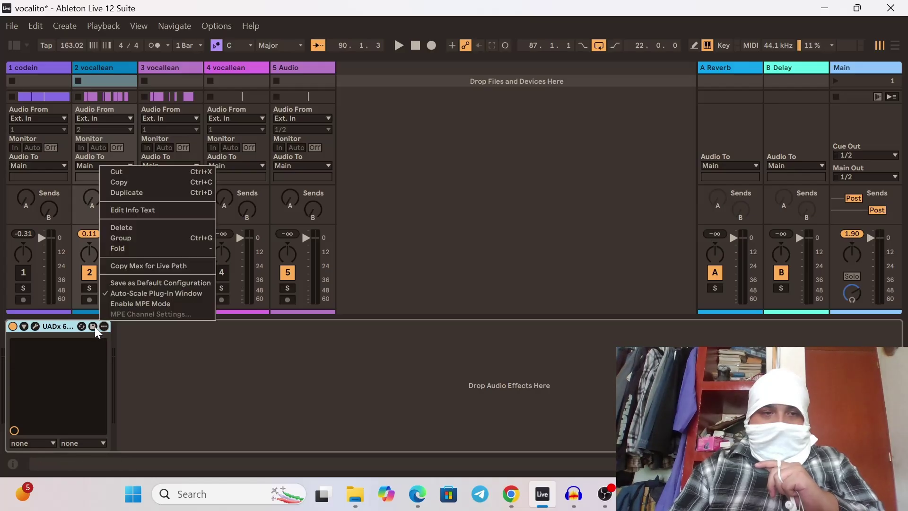
left_click(101, 324)
left_click(95, 325)
left_click(80, 349)
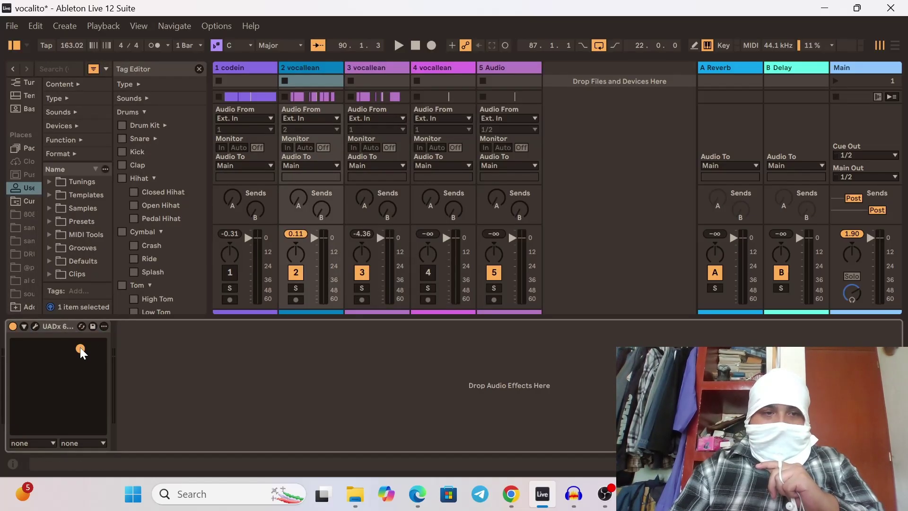
left_click_drag(81, 351, 54, 377)
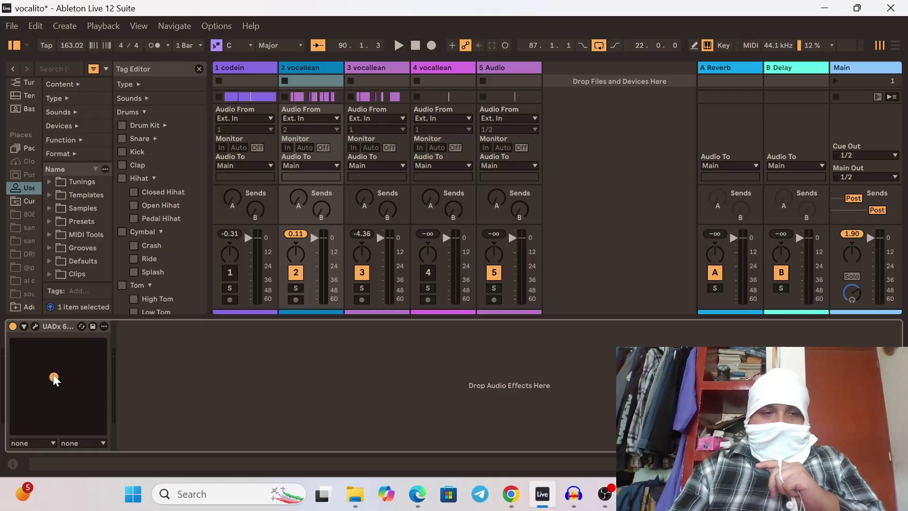
Step: Expand the UADx 610-A Preamp and EQ parameters on 2 vocallean and open its plug-in window in configure mode
double_click(61, 327)
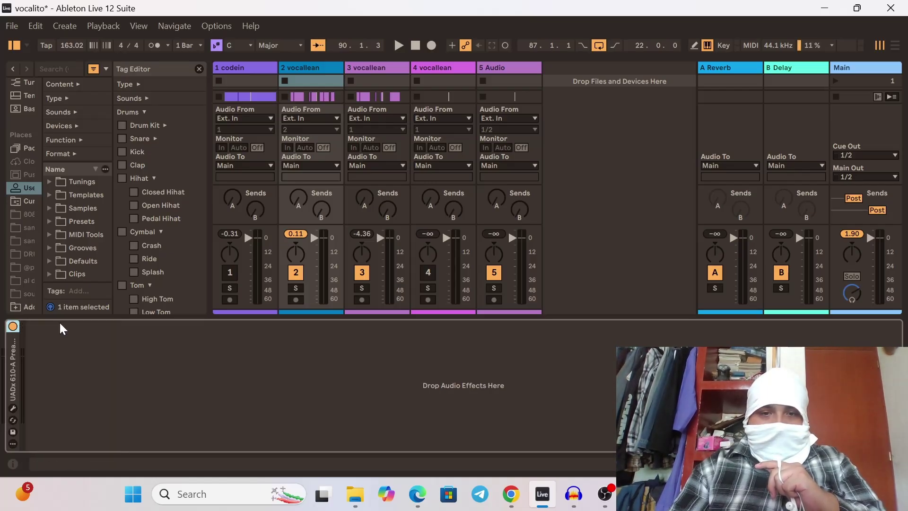
double_click(14, 358)
left_click(28, 327)
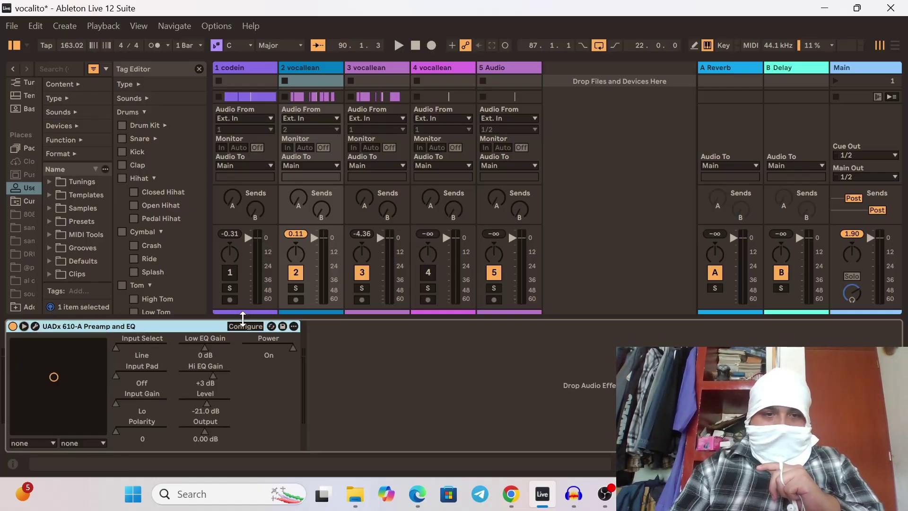
left_click(246, 327)
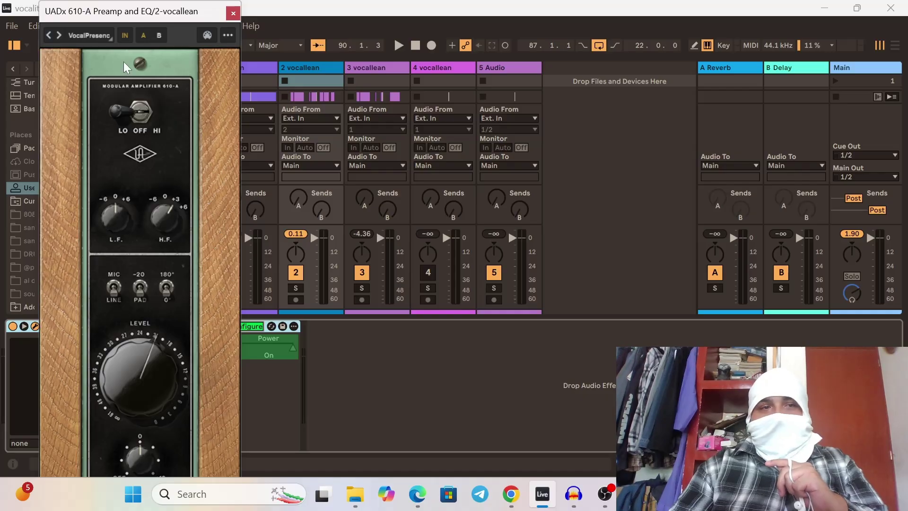
Step: Examine the UADx 610-A preamp settings on 2 vocallean, close the plug-in window, and return to the arrangement
left_click_drag(129, 23, 424, 48)
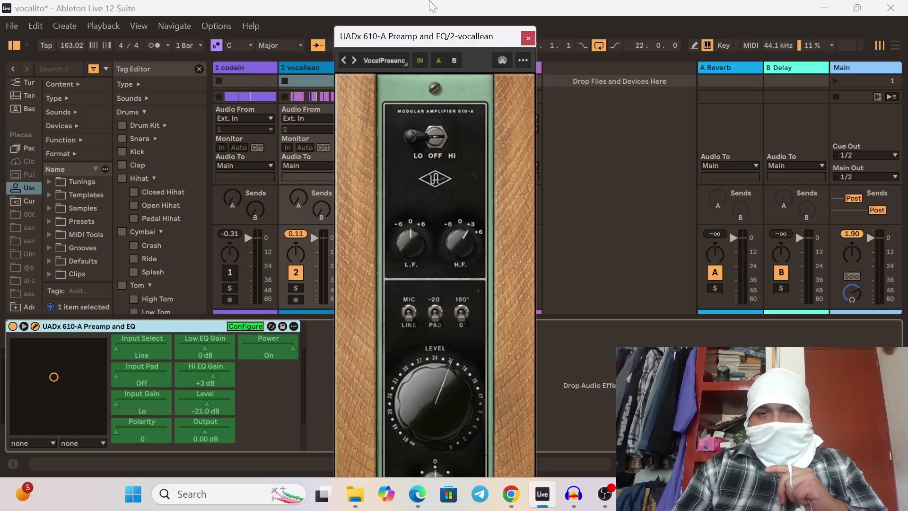
left_click_drag(481, 35, 467, 25)
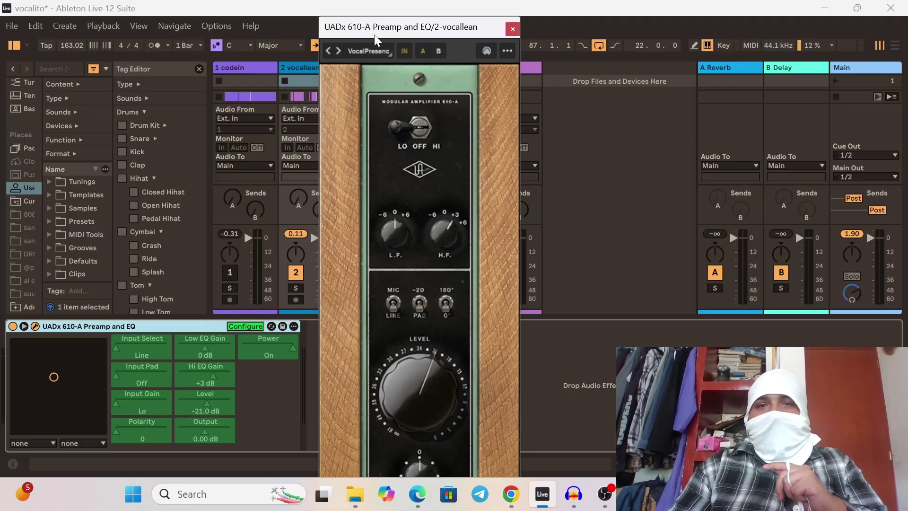
left_click(516, 31)
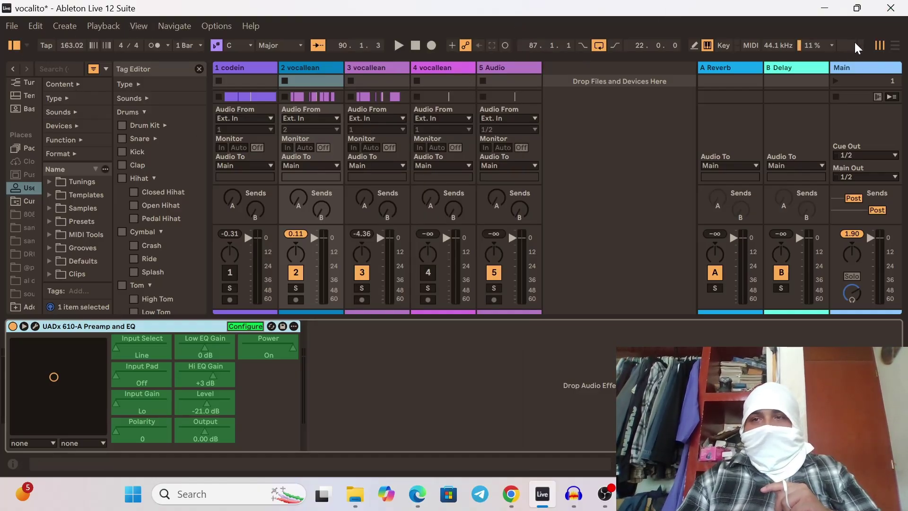
left_click(889, 47)
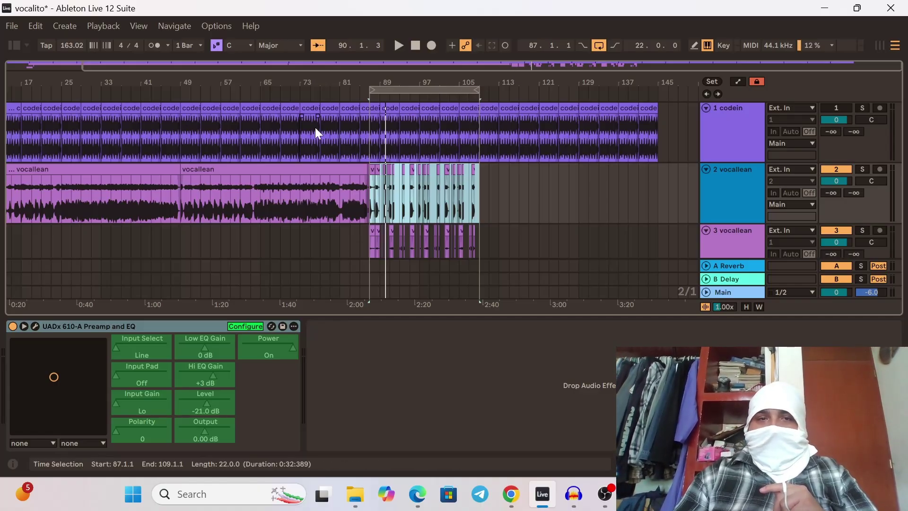
Step: Play the arrangement from about bar 40, reactivate the 1 codein track to hear beat and vocals together, and stop playback
left_click_drag(255, 83, 330, 67)
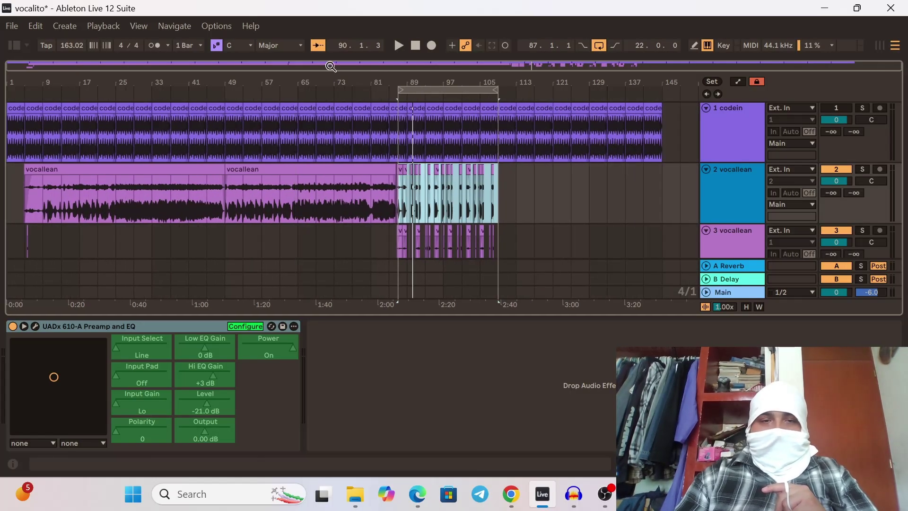
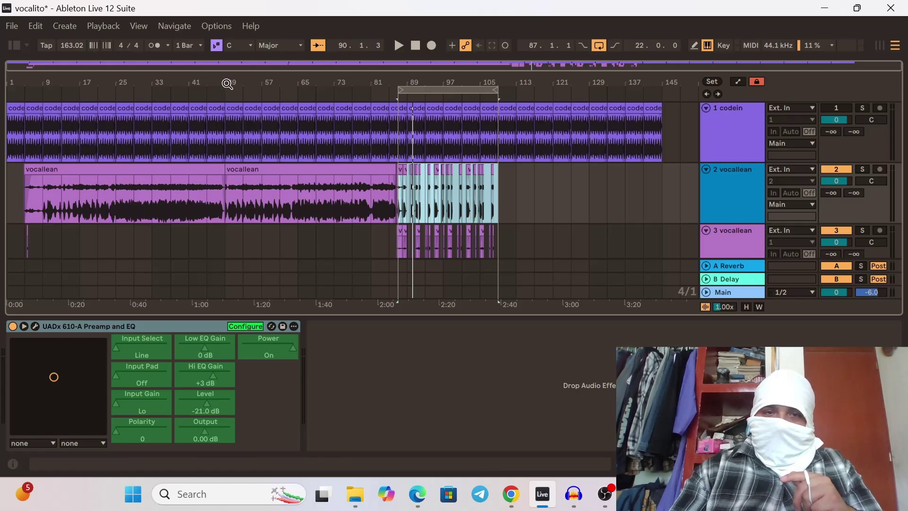
right_click(227, 85)
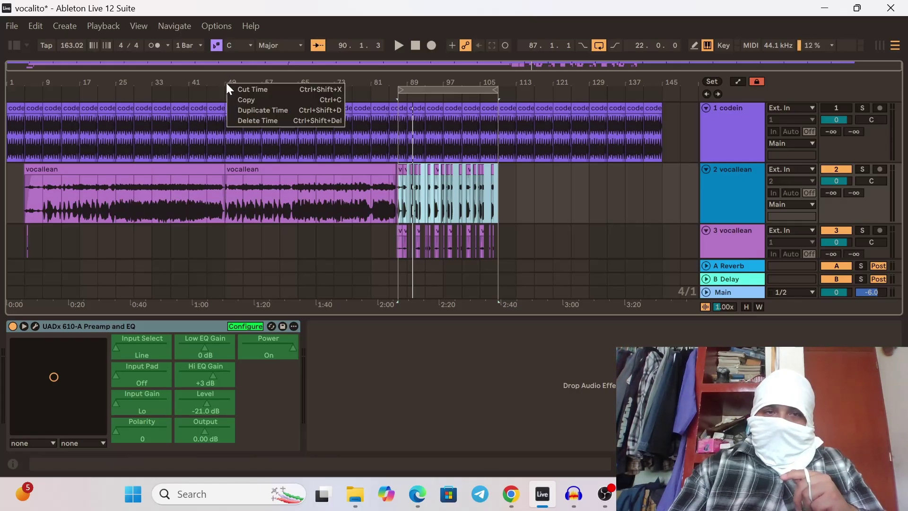
left_click(186, 101)
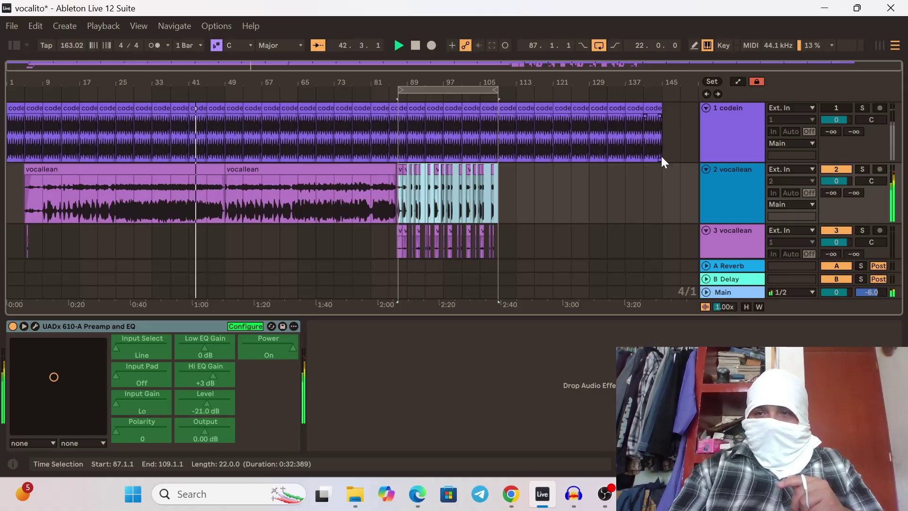
left_click(840, 110)
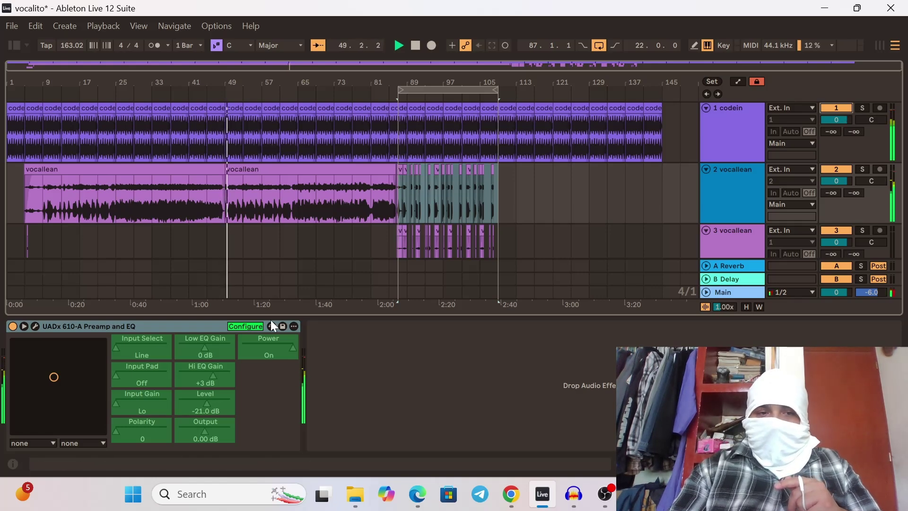
mouse_move(52, 376)
left_mouse_down()
mouse_move(64, 395)
mouse_move(58, 385)
left_mouse_up()
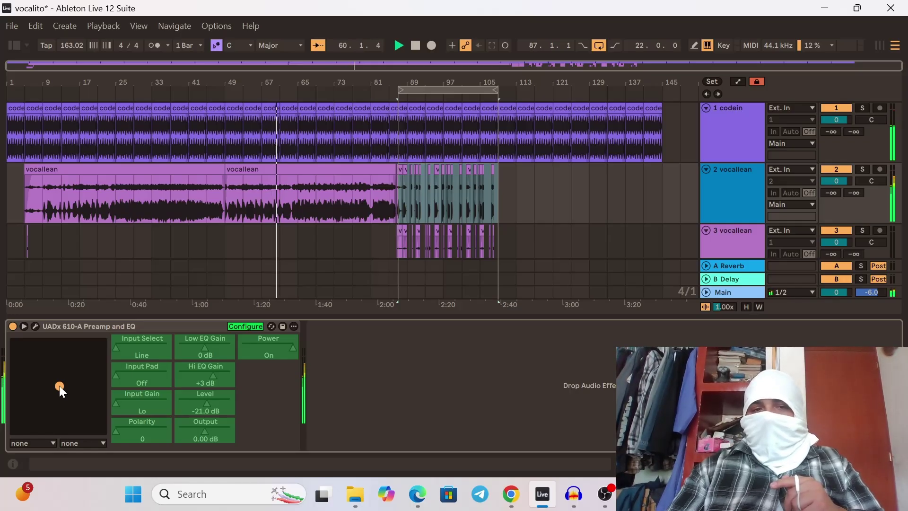
left_click(416, 49)
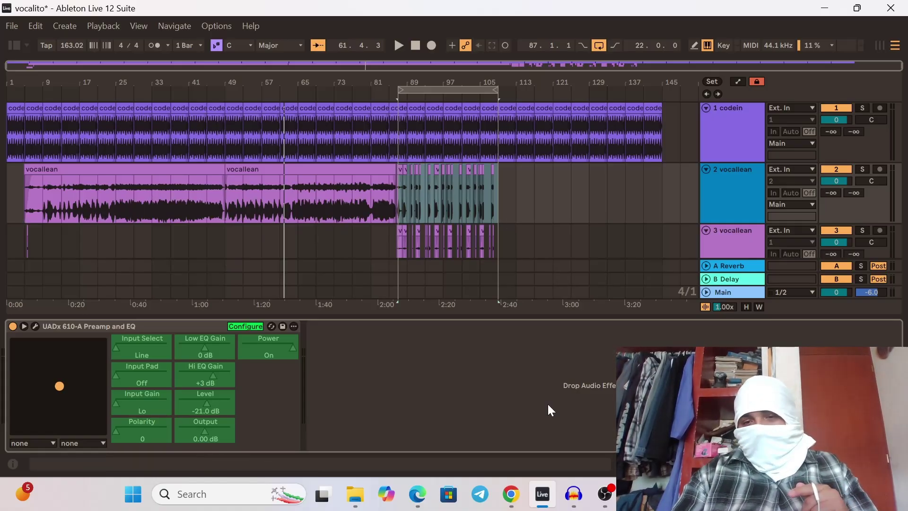
Step: Switch to Audacity and import the vocallean and codein WAV files from the lmmsvideos folder as separate tracks
mouse_move(635, 494)
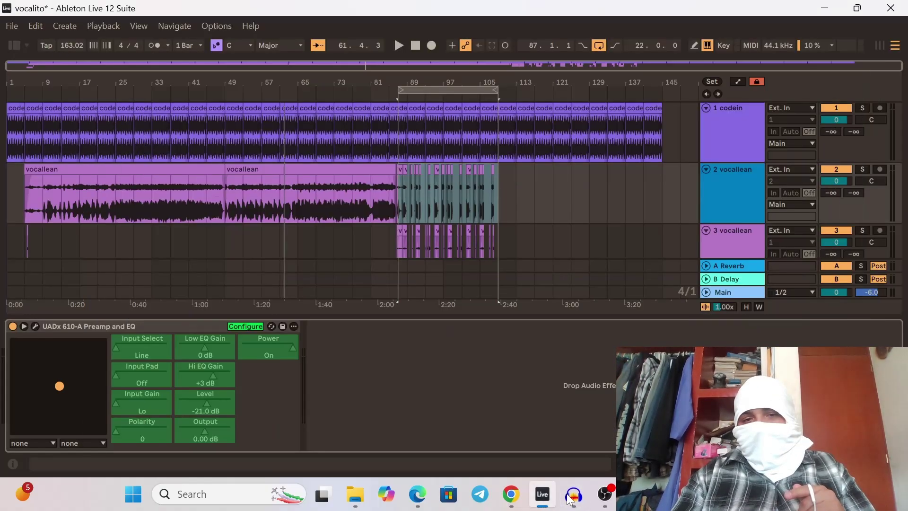
left_click(572, 499)
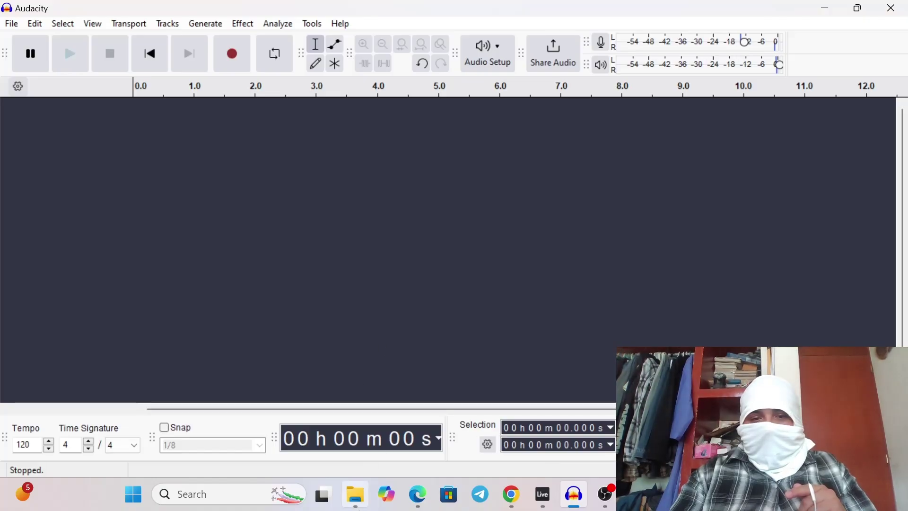
left_click(355, 495)
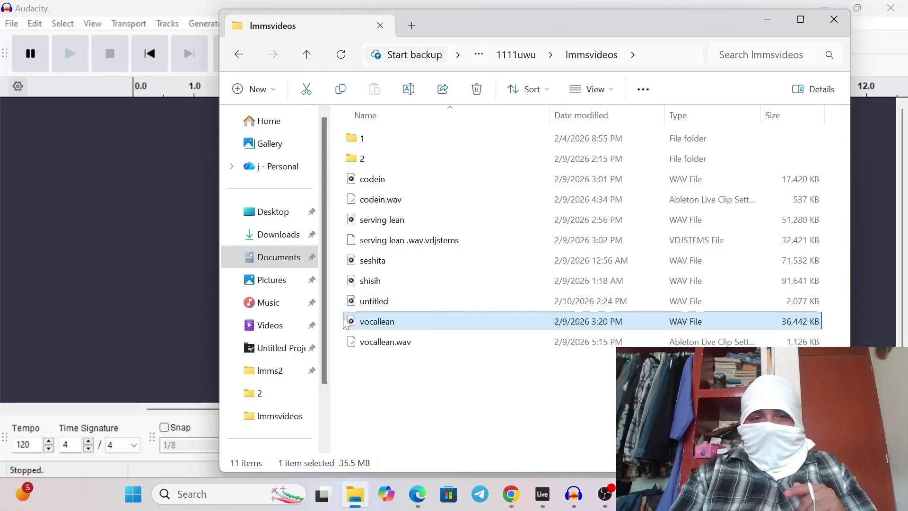
left_click_drag(352, 324, 138, 324)
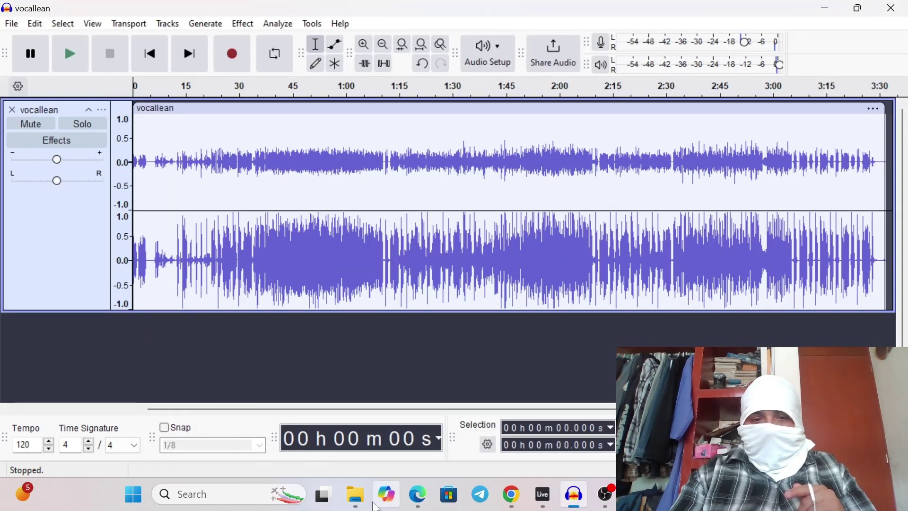
left_click(355, 504)
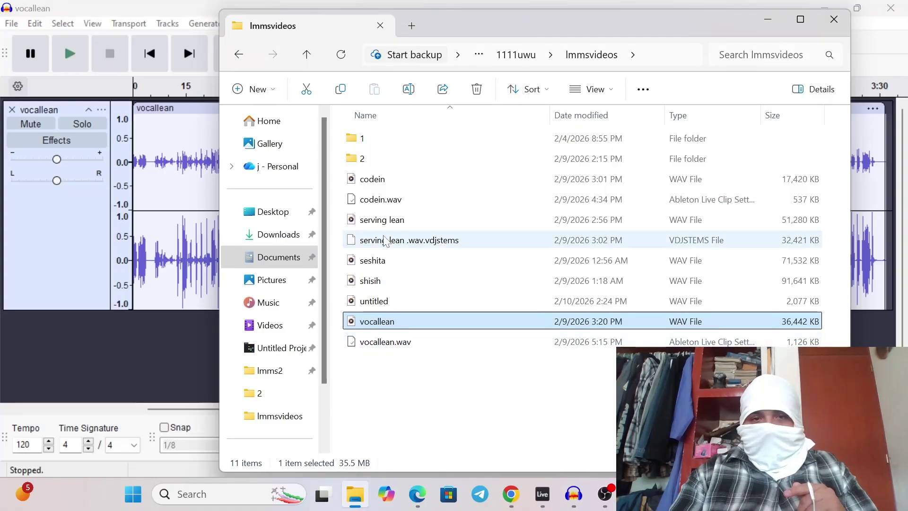
left_click(350, 184)
left_click_drag(351, 188, 126, 401)
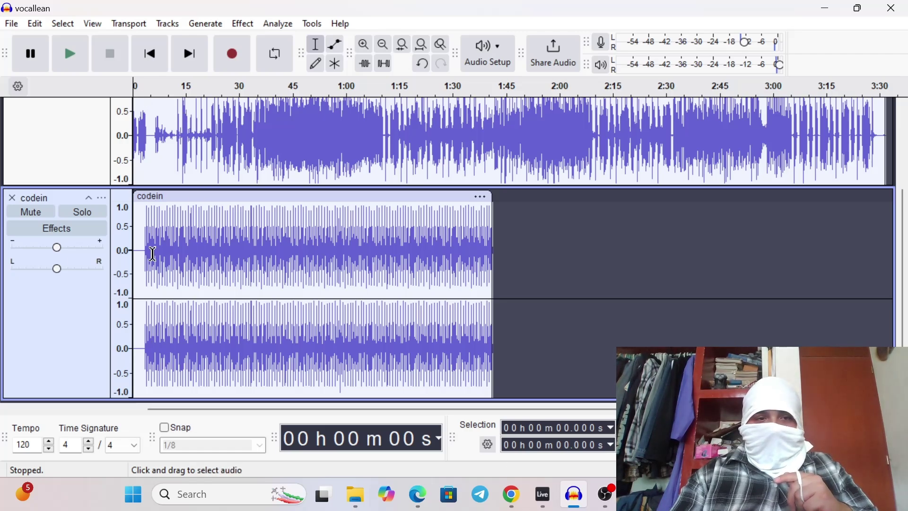
Step: Select a stretch of silence on the codein track, from about 1.76 s to just before the first beat hit
left_click(147, 253)
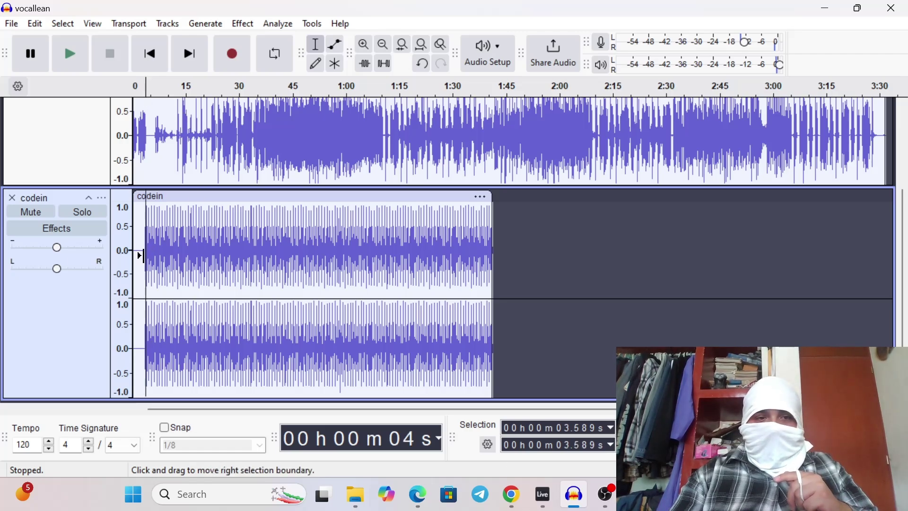
left_click(364, 45)
left_click(363, 45)
left_click(364, 45)
left_click(363, 45)
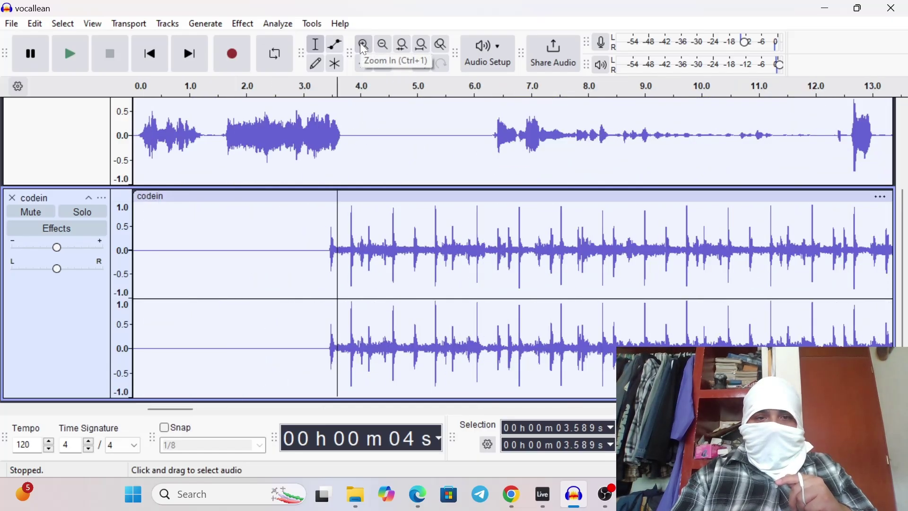
left_click(364, 45)
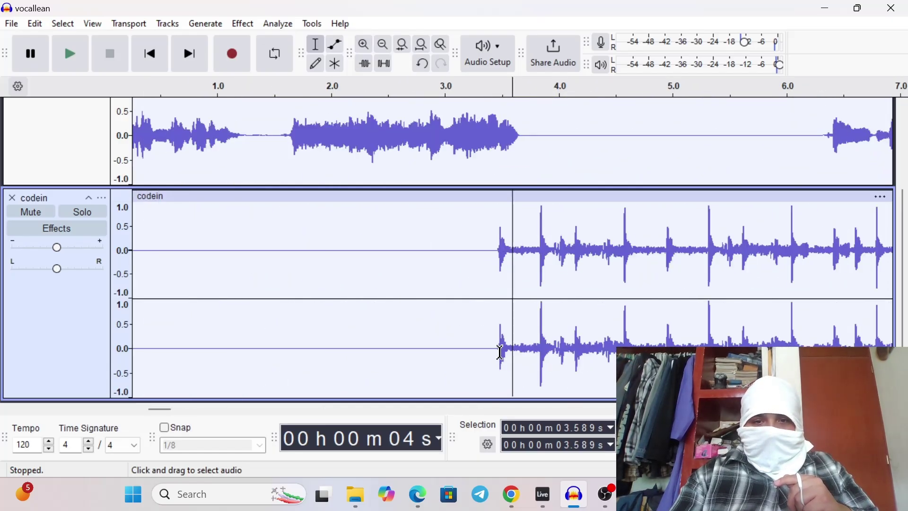
left_click_drag(496, 353, 304, 324)
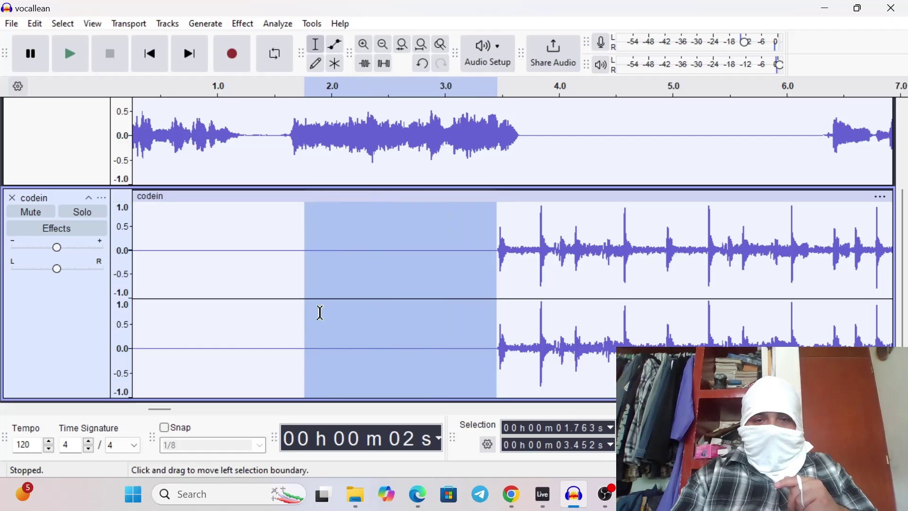
Step: Extend the end of the silence selection on codein to the first beat transient at 3.476 s
left_click(364, 47)
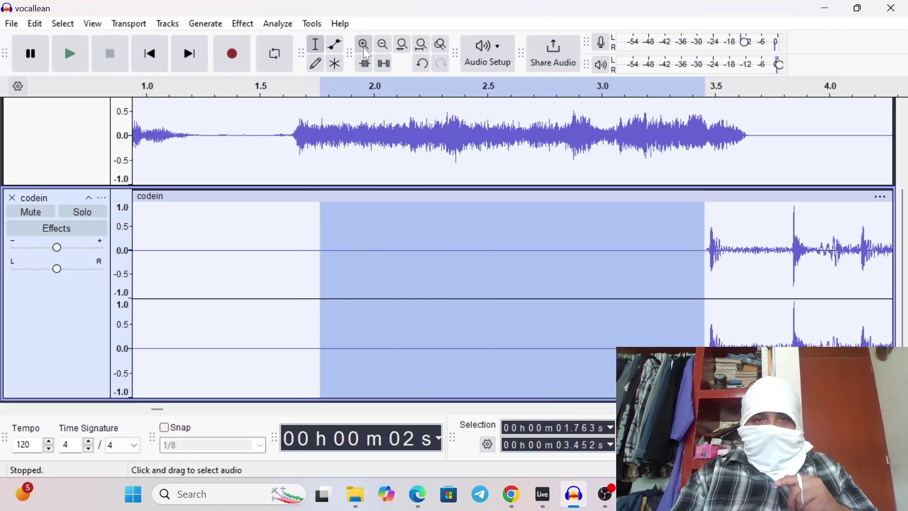
left_click(364, 46)
left_click(364, 46)
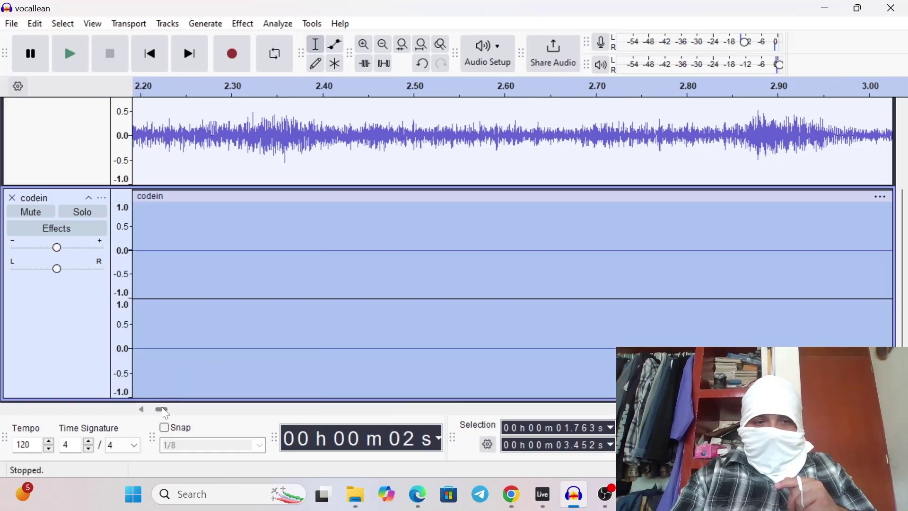
left_click_drag(165, 414, 165, 434)
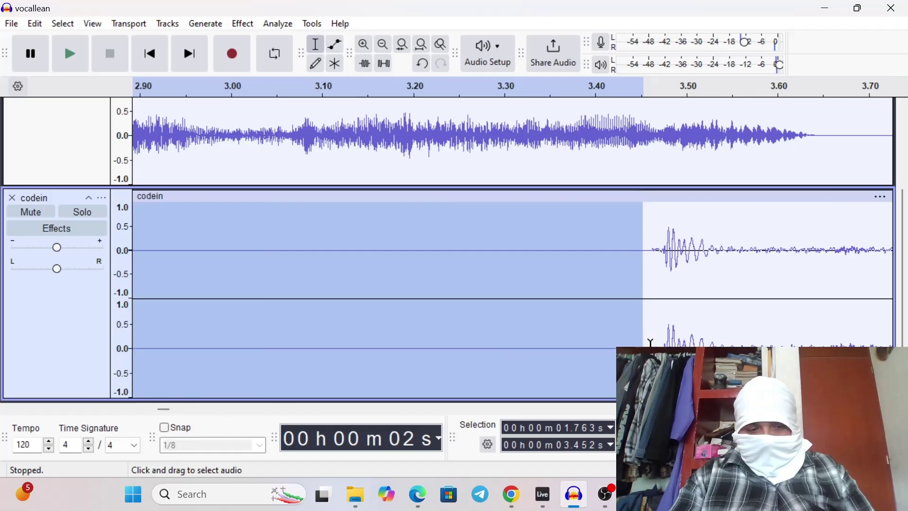
left_click_drag(647, 342, 659, 344)
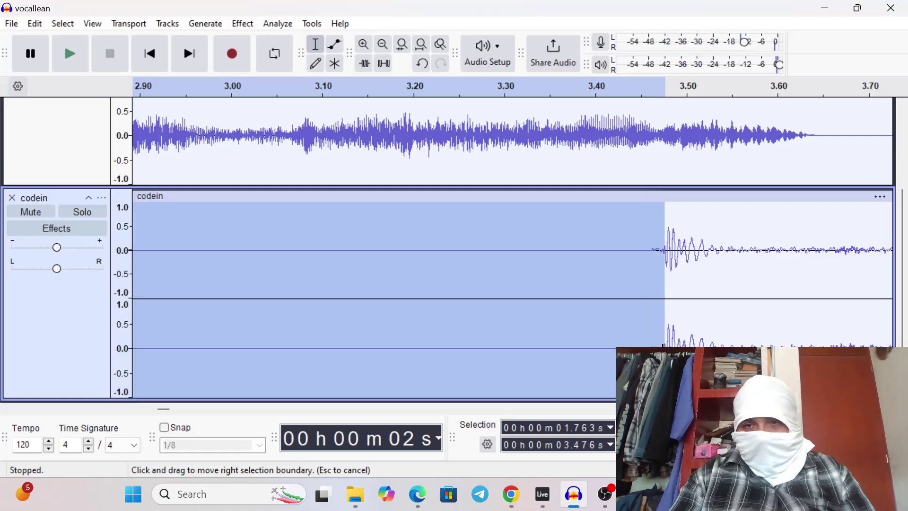
Step: Extend the selection back to the start of the codein track and delete the leading silence
left_click(381, 52)
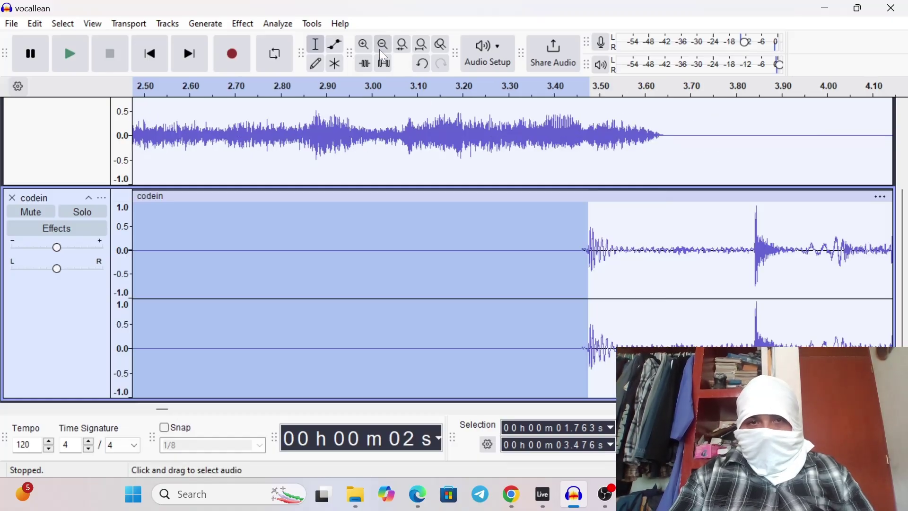
left_click(382, 52)
left_click(384, 56)
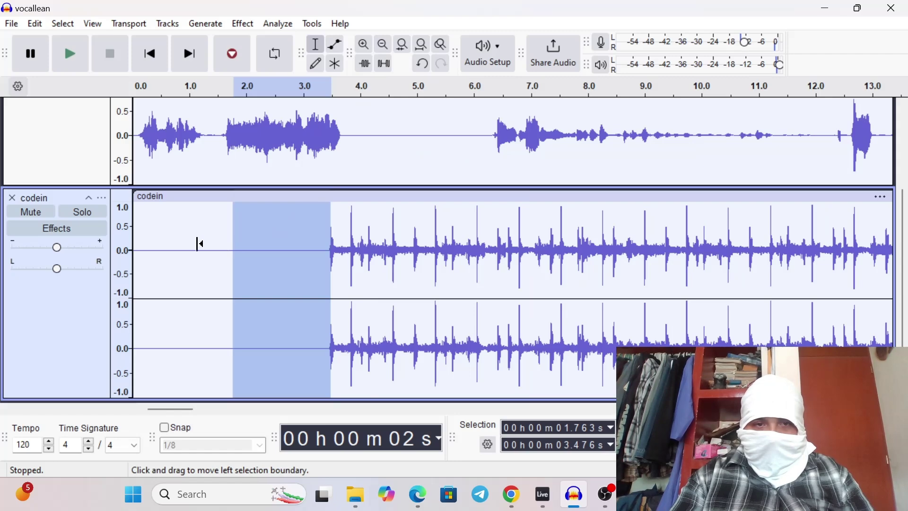
left_click_drag(232, 250, 80, 266)
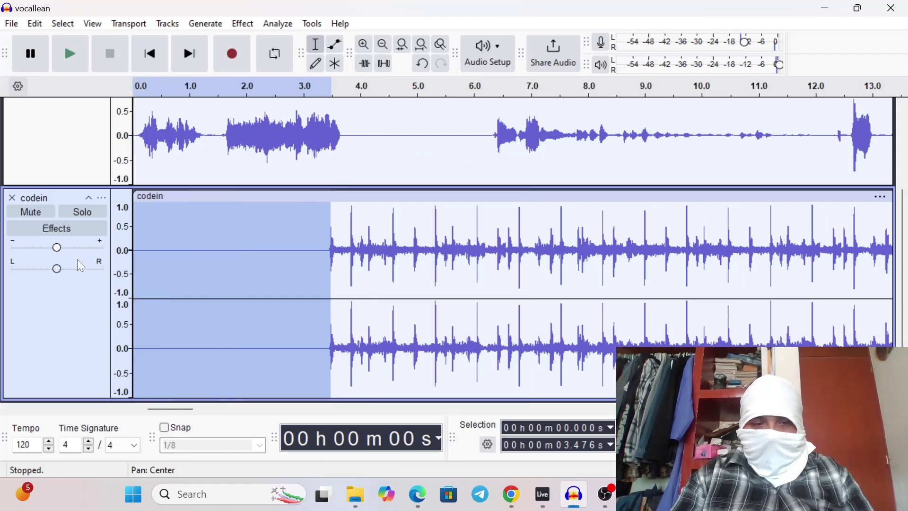
key("Delete")
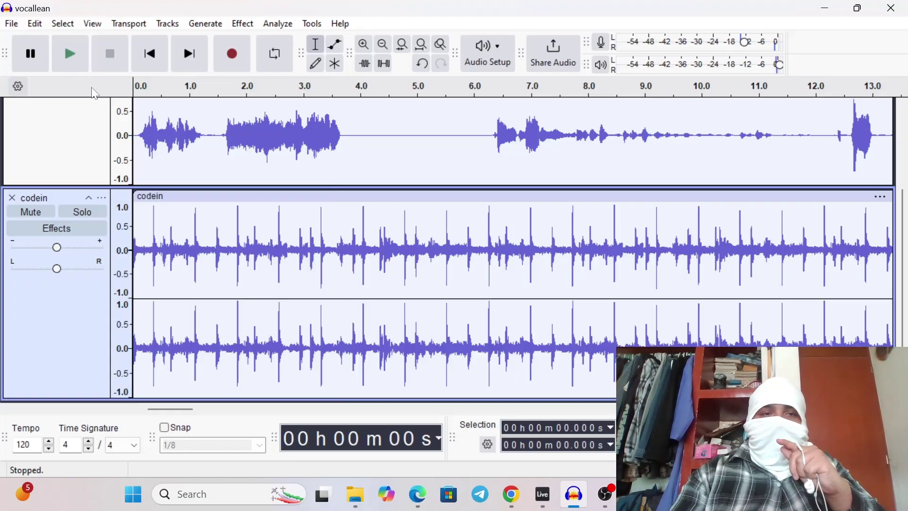
Step: Play the vocallean and codein tracks together from the start to check their alignment, and stop playback
left_click(72, 66)
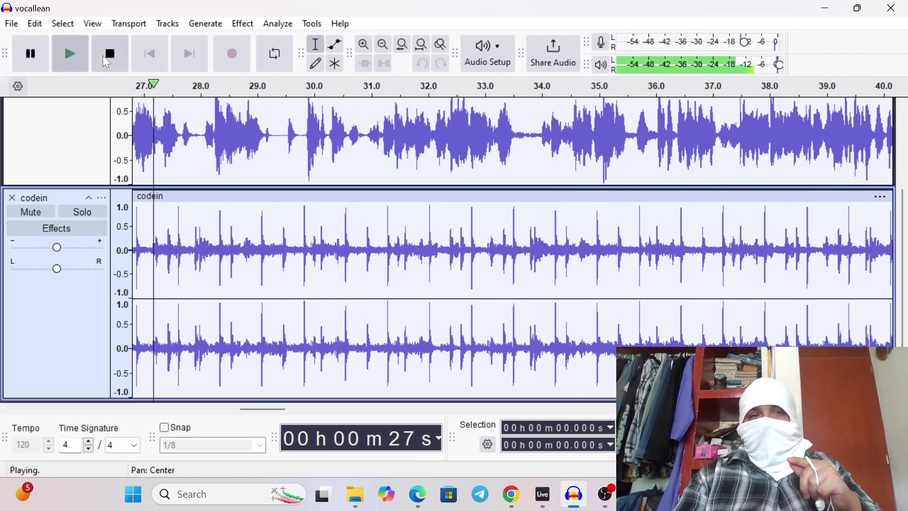
left_click(112, 57)
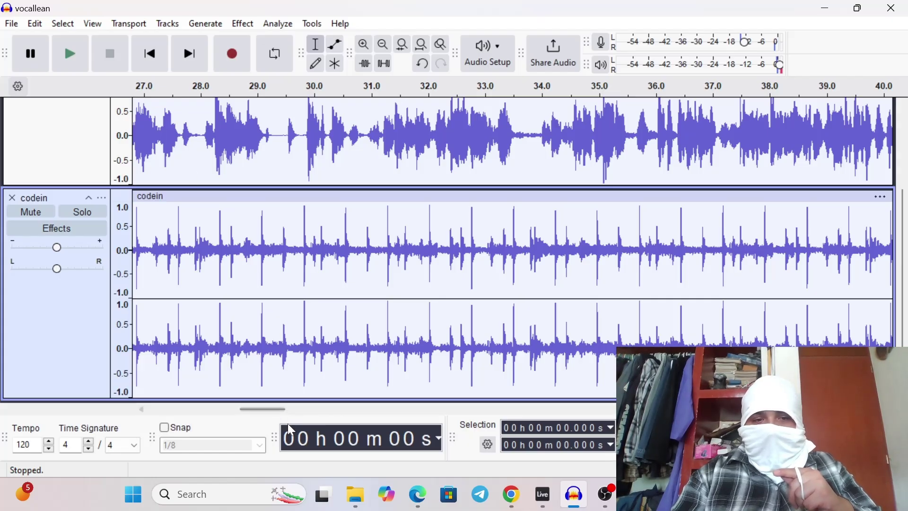
Step: Try deleting the vocallean passage from about 1:15.0 to 1:22.8, and undo the deletion
left_click_drag(282, 417, 406, 431)
scroll(218, 137, "right", 5)
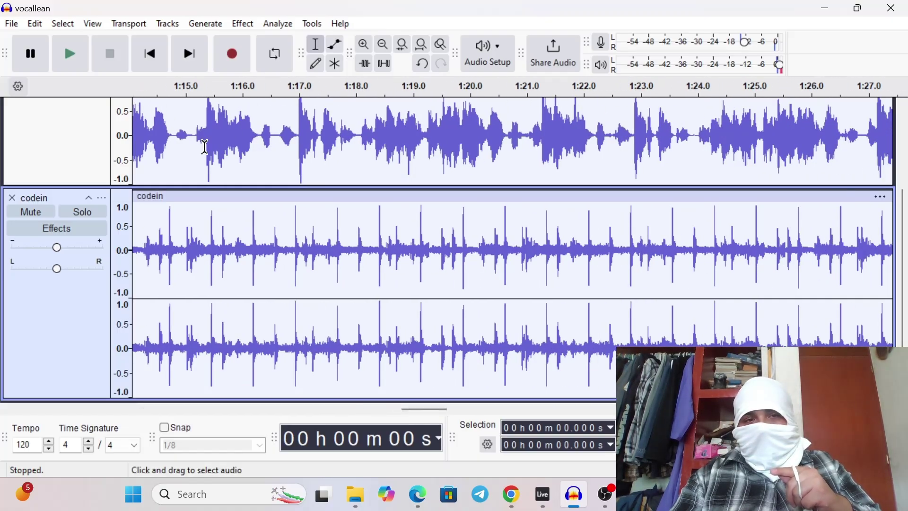
left_click_drag(189, 141, 630, 142)
scroll(626, 148, "up", 2)
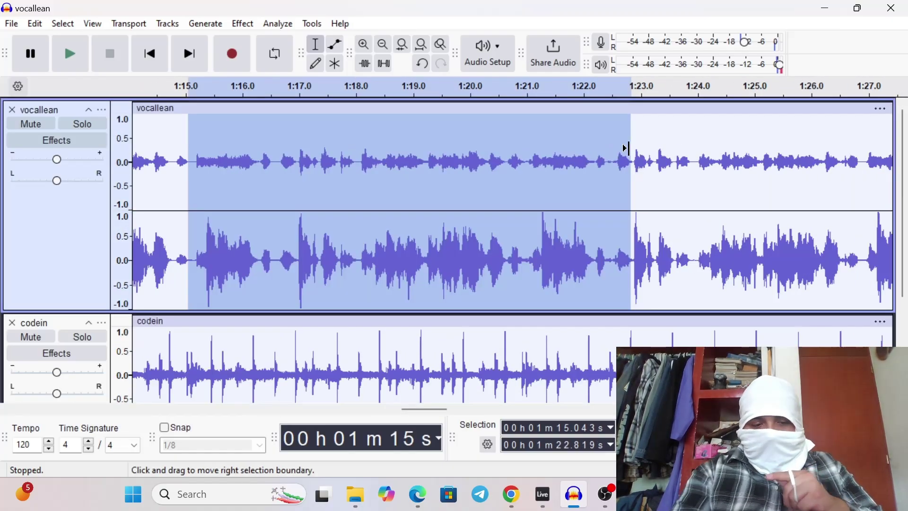
key("Delete")
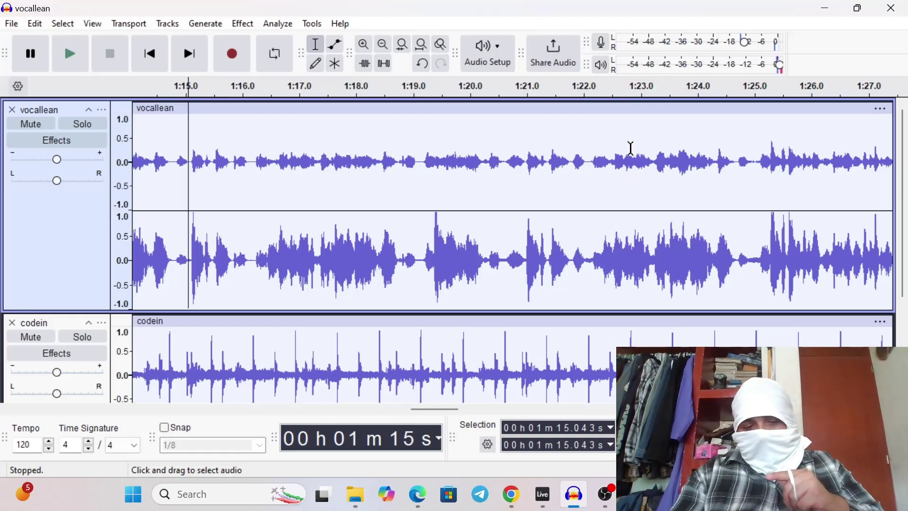
key("ctrl+z")
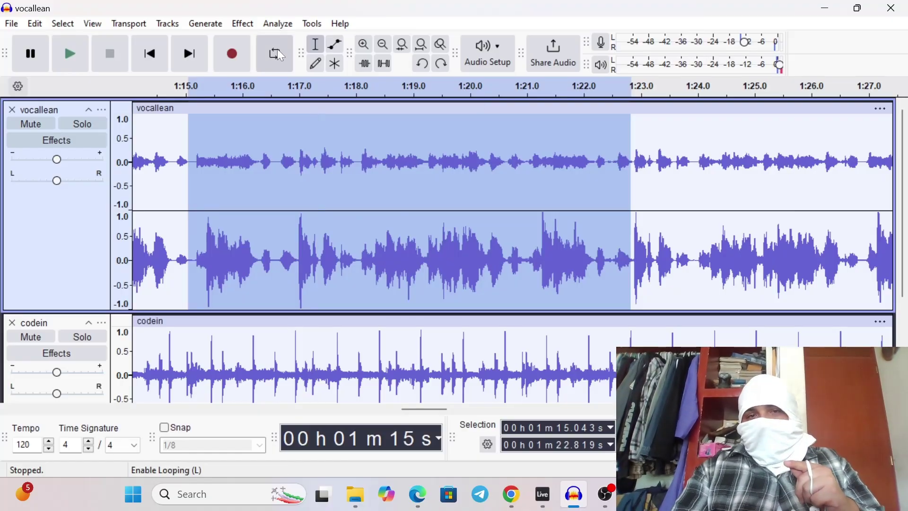
Step: Remove the vocallean and codein tracks from the project and switch to LMMS
left_click(14, 111)
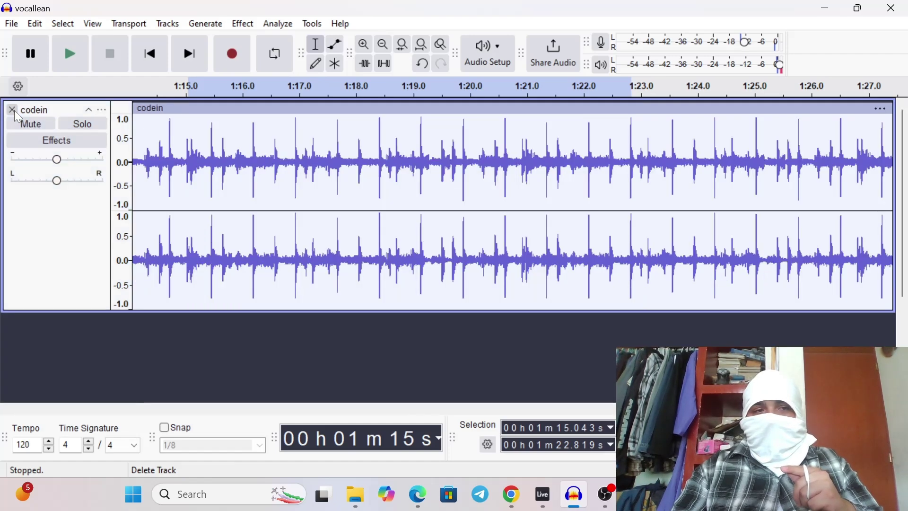
left_click(13, 110)
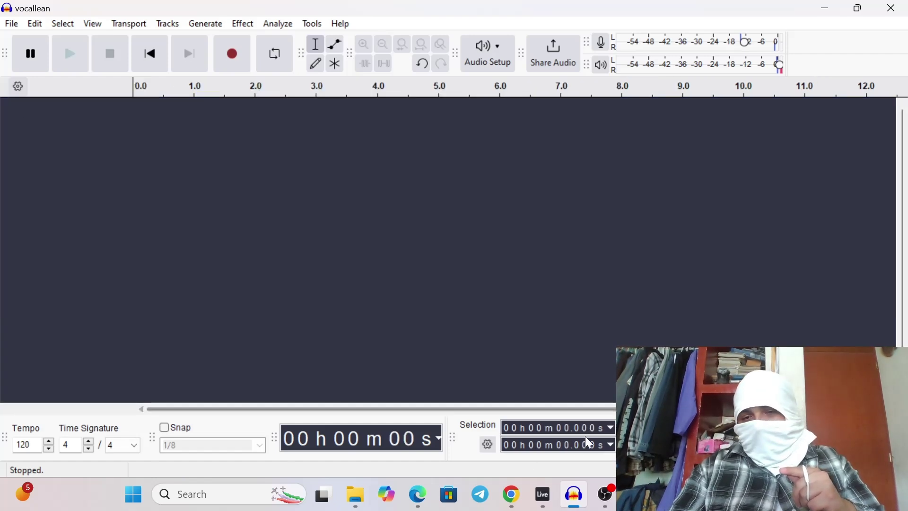
right_click(573, 494)
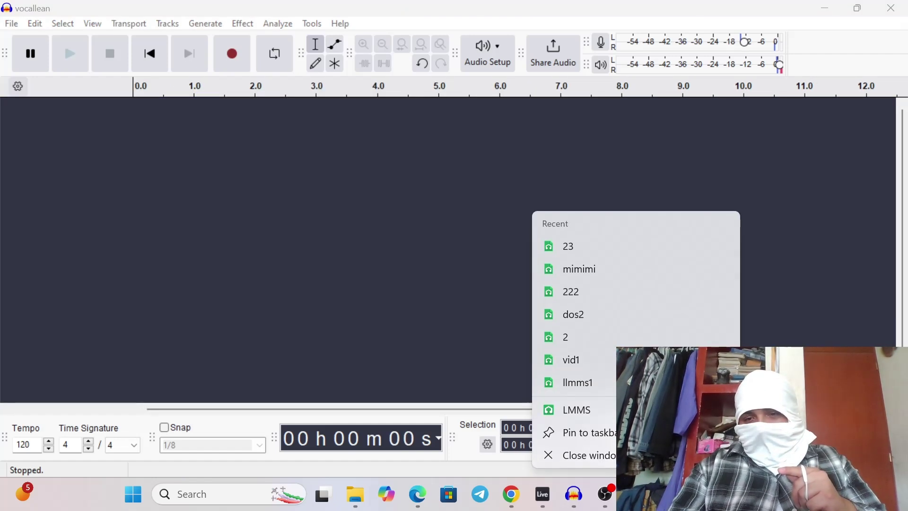
left_click(636, 494)
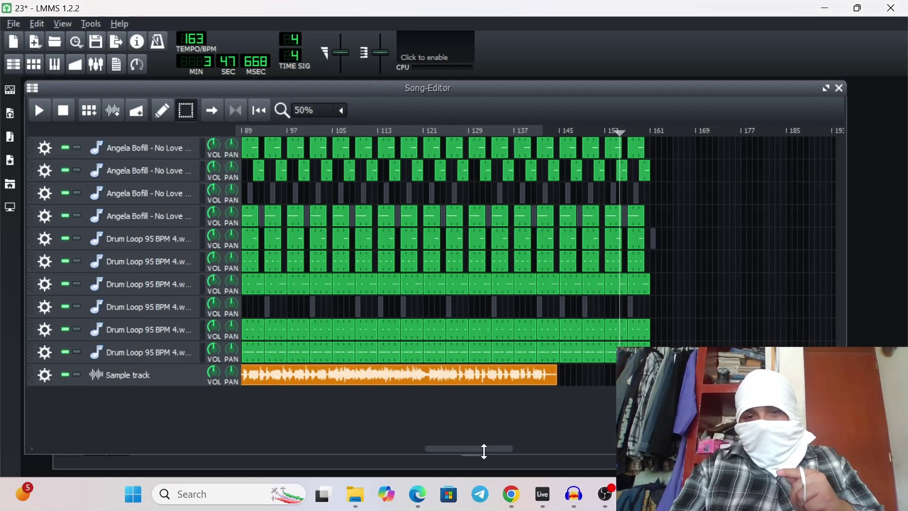
Step: Replace the audio at the start of the Sample track with vocalito.wav from the 1\Untitled Project\mesample folder
left_click_drag(484, 451, 43, 416)
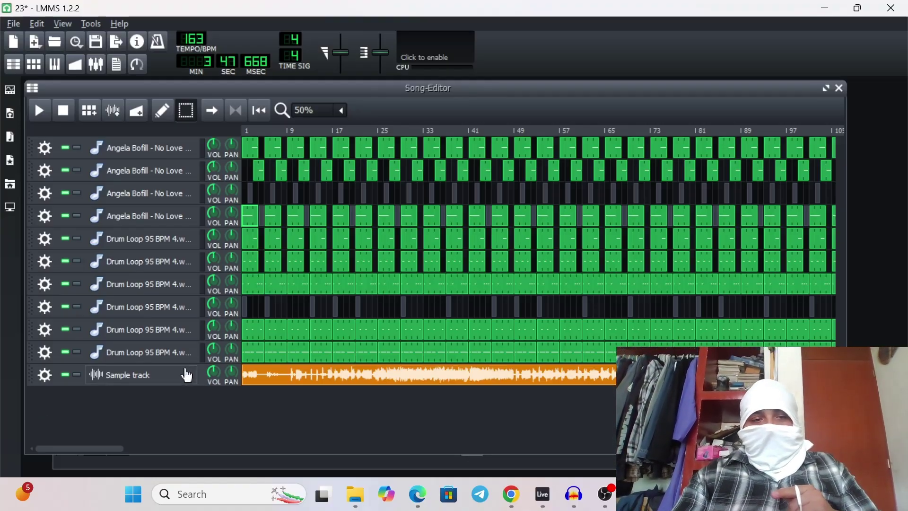
double_click(257, 380)
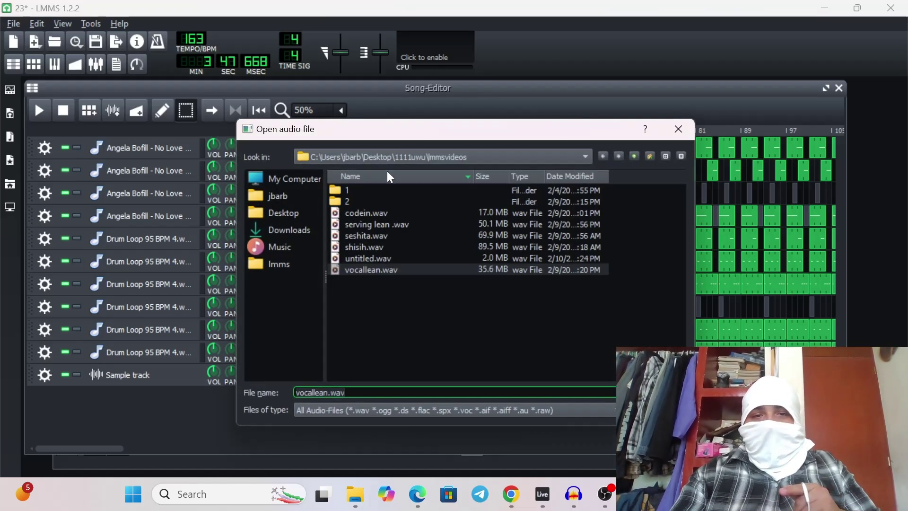
left_click(430, 155)
left_click(421, 169)
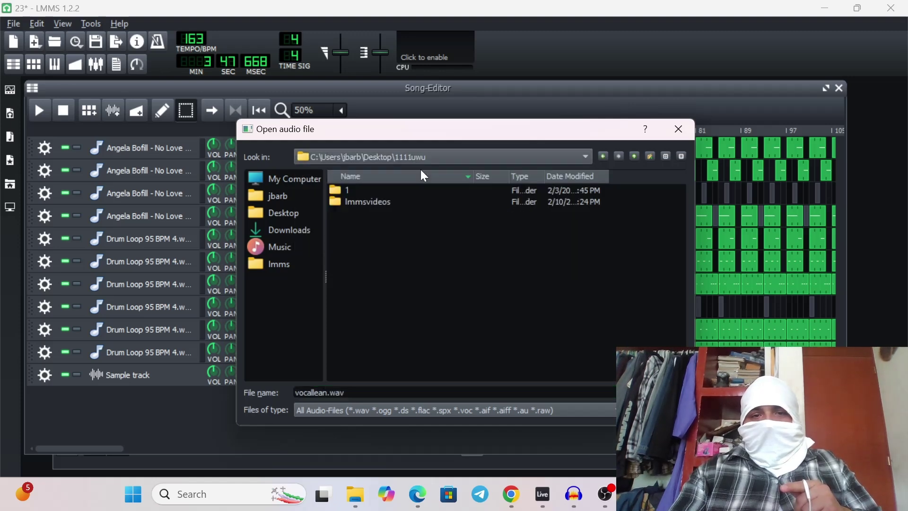
double_click(362, 191)
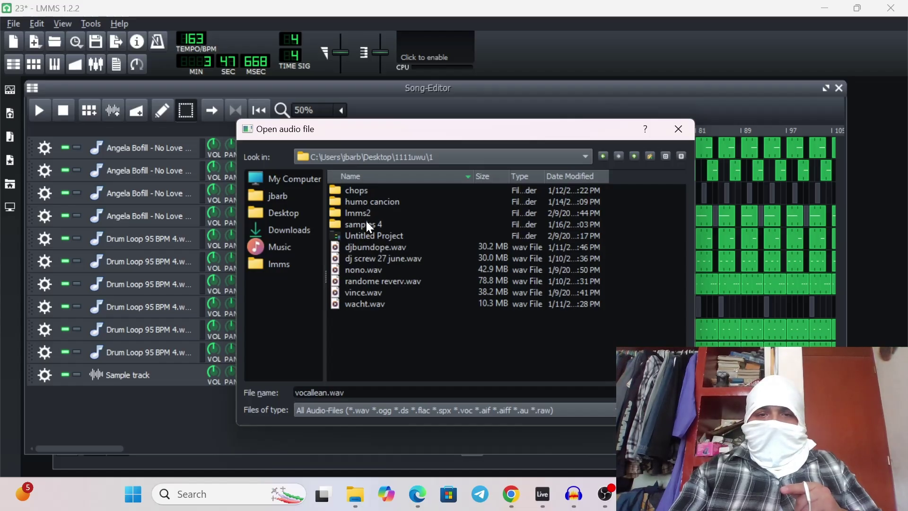
double_click(362, 236)
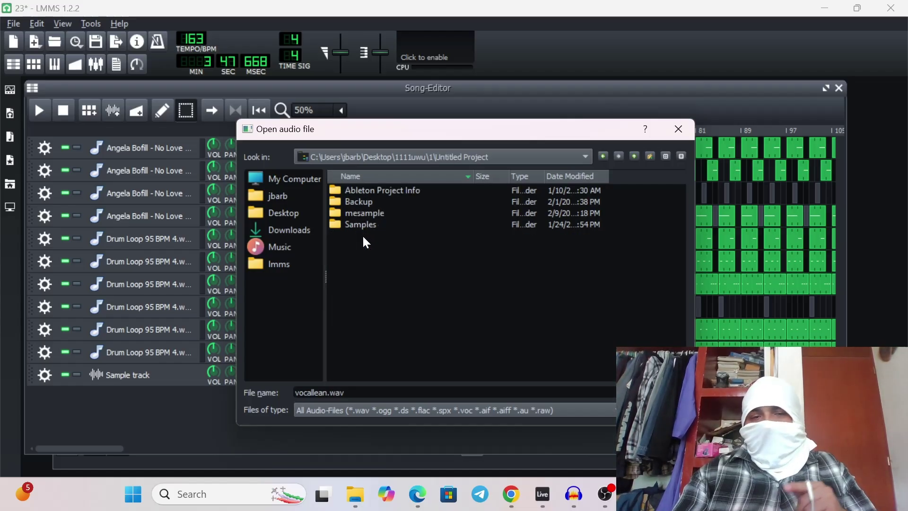
double_click(363, 211)
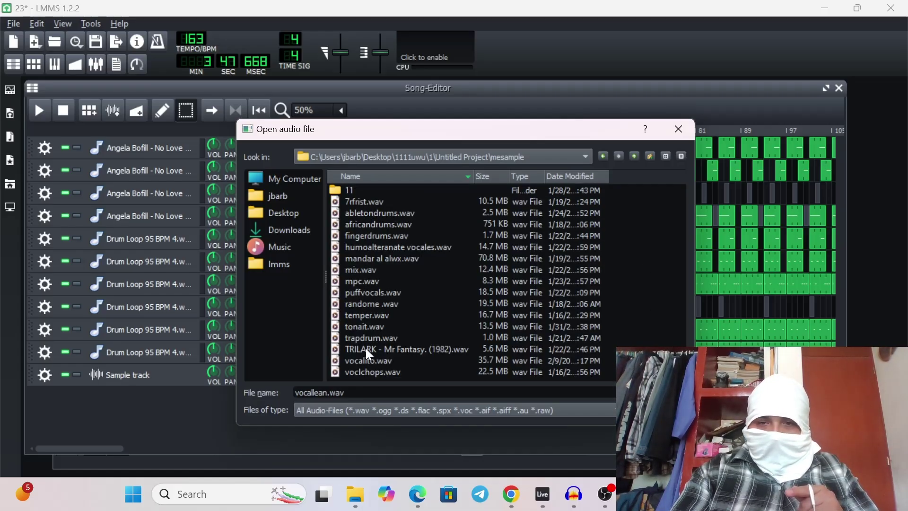
double_click(357, 362)
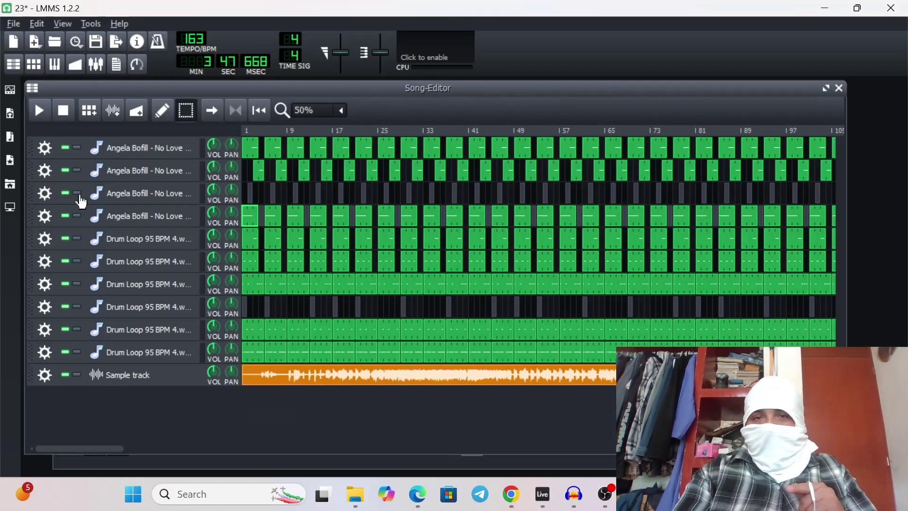
Step: Play the song from the beginning with the vocals over the beat, keeping the Song-Editor zoom at 50%, and stop playback
left_click(43, 106)
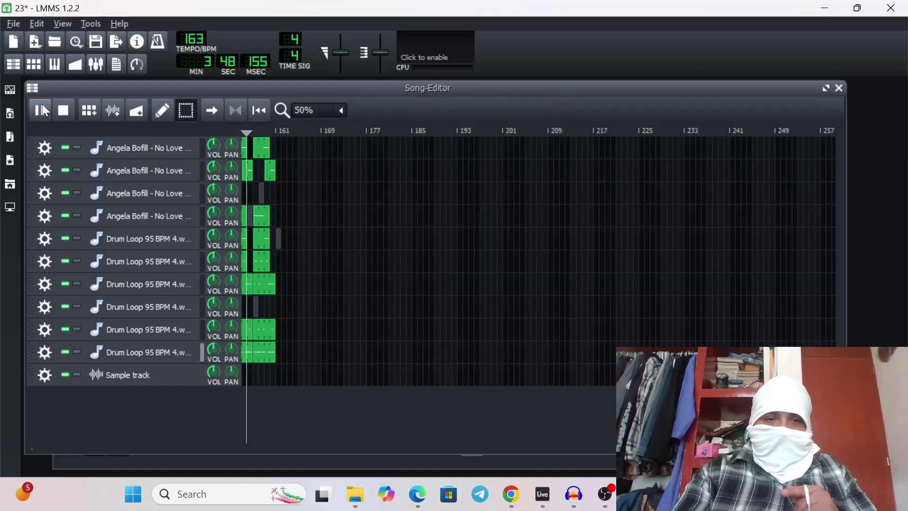
left_click(64, 111)
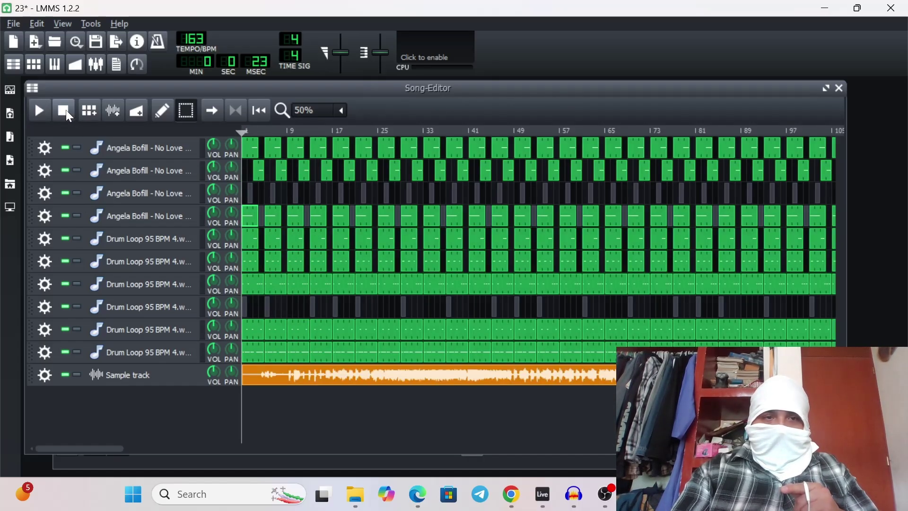
left_click(40, 115)
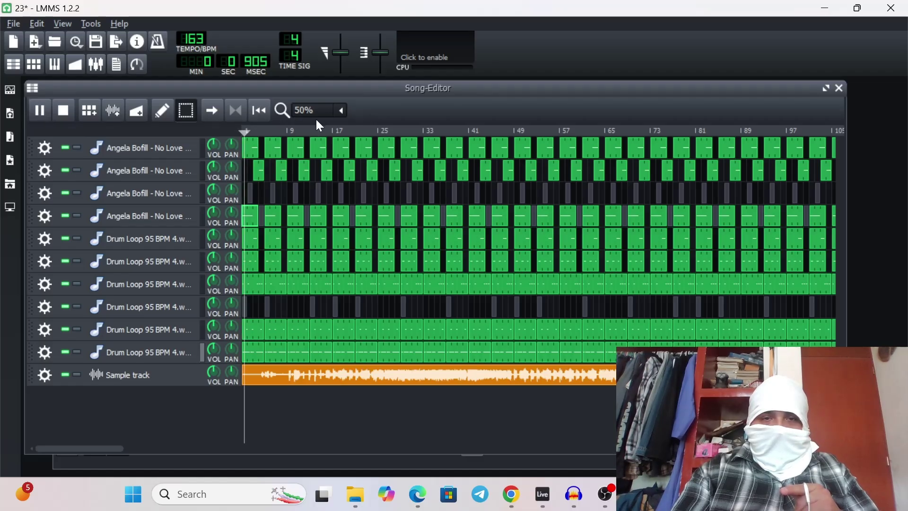
left_click(341, 110)
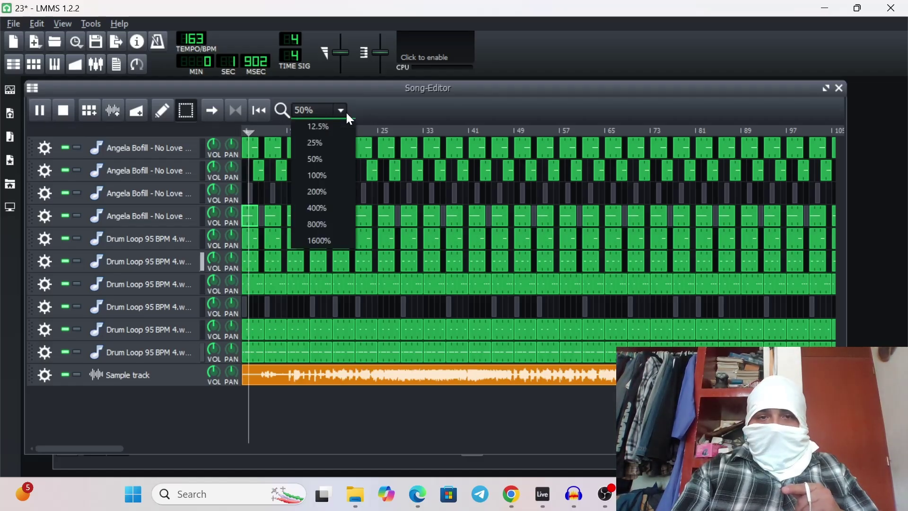
left_click(325, 163)
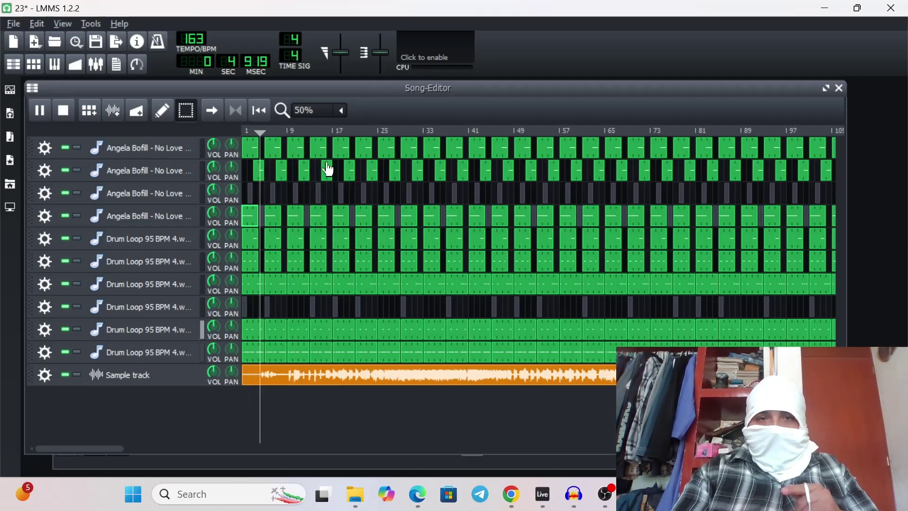
left_click(340, 114)
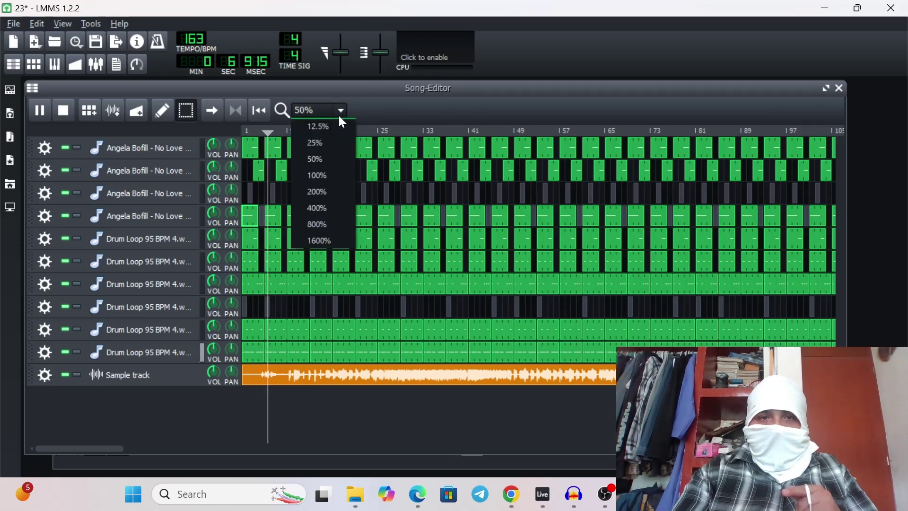
left_click(327, 163)
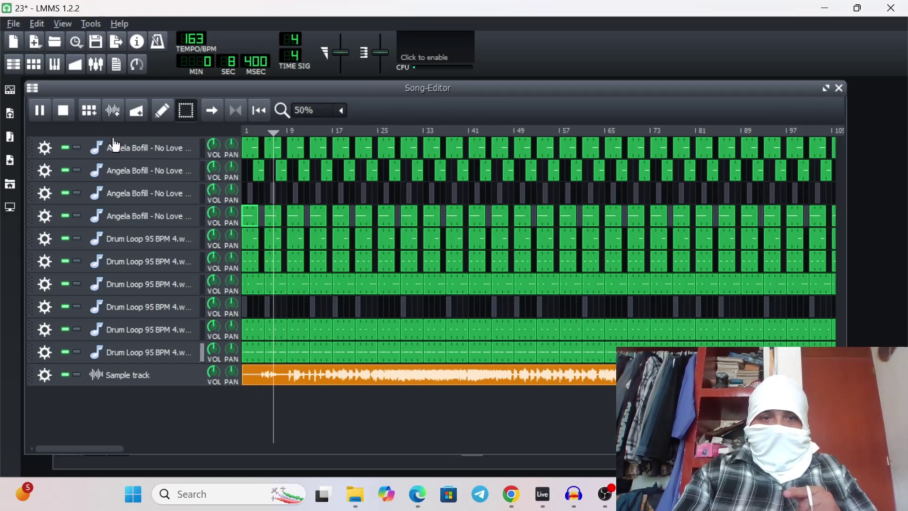
left_click(64, 111)
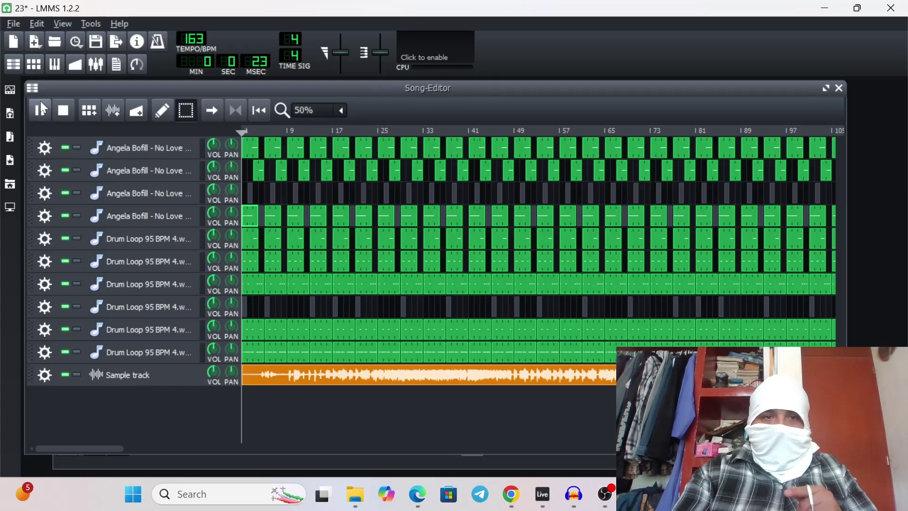
Step: Play the song through at 200% and 50% zoom to check the vocal alignment with the beat, and stop
left_click(338, 114)
left_click(334, 185)
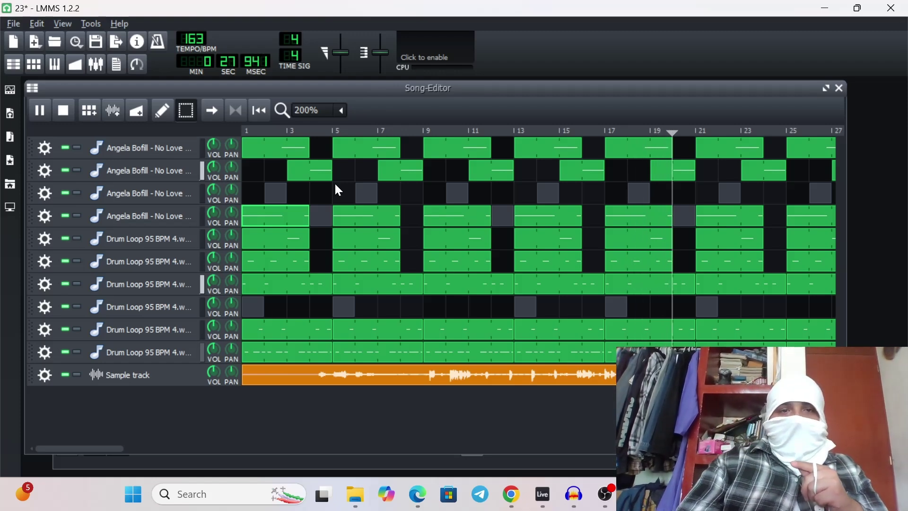
left_click(339, 112)
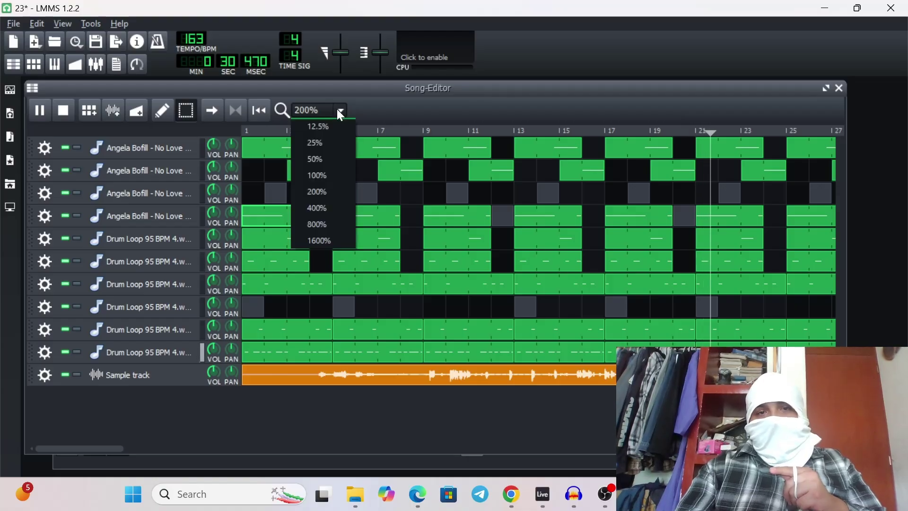
left_click(323, 160)
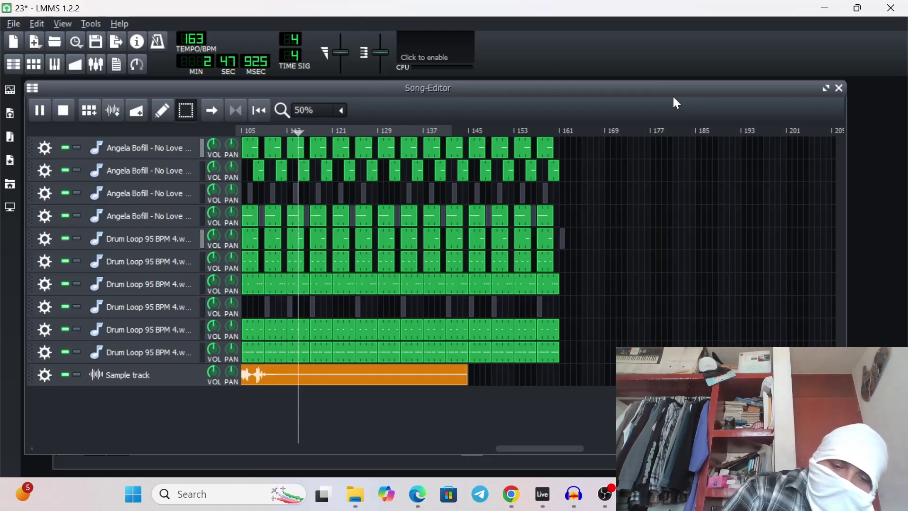
key("space")
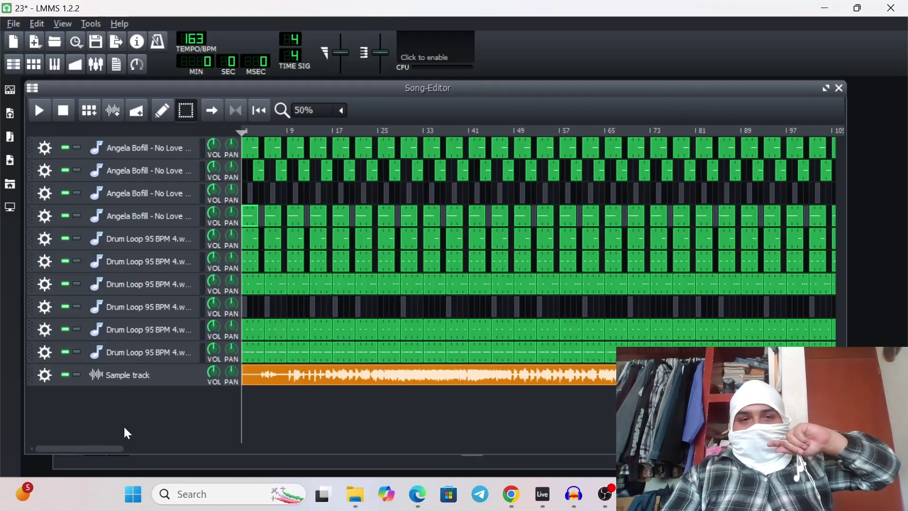
Step: Mute the Sample track and enable looping from bar 1 to about bar 16 of the song
left_click(66, 377)
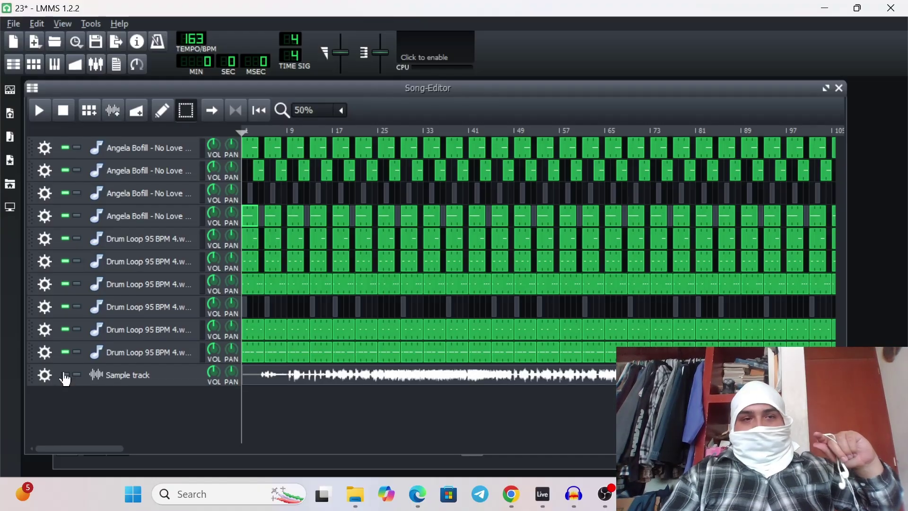
left_click(94, 64)
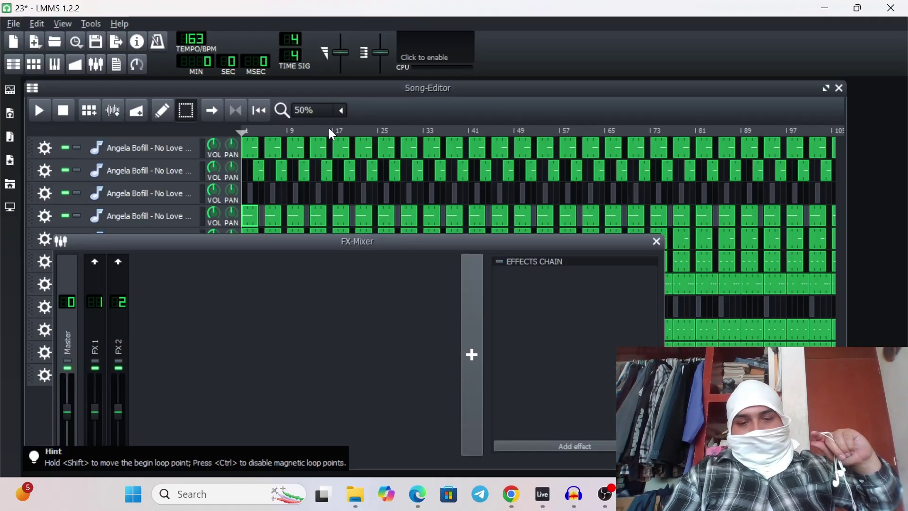
key("F9")
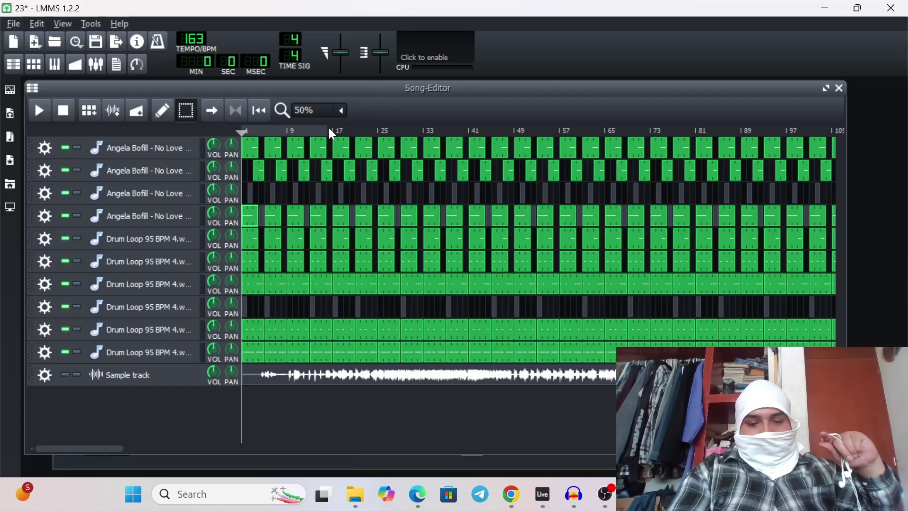
left_click(242, 111)
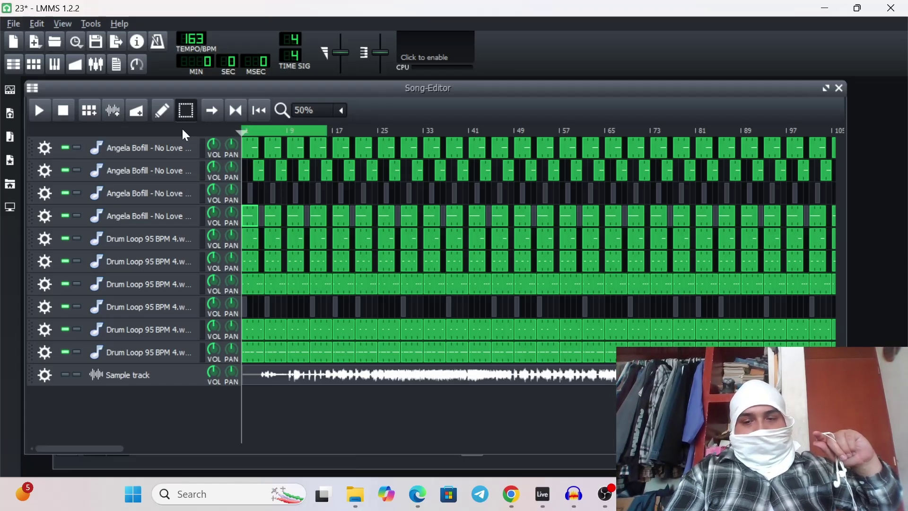
Step: Close Ableton Live without saving the vocalito project, and close Audacity as well
mouse_move(538, 498)
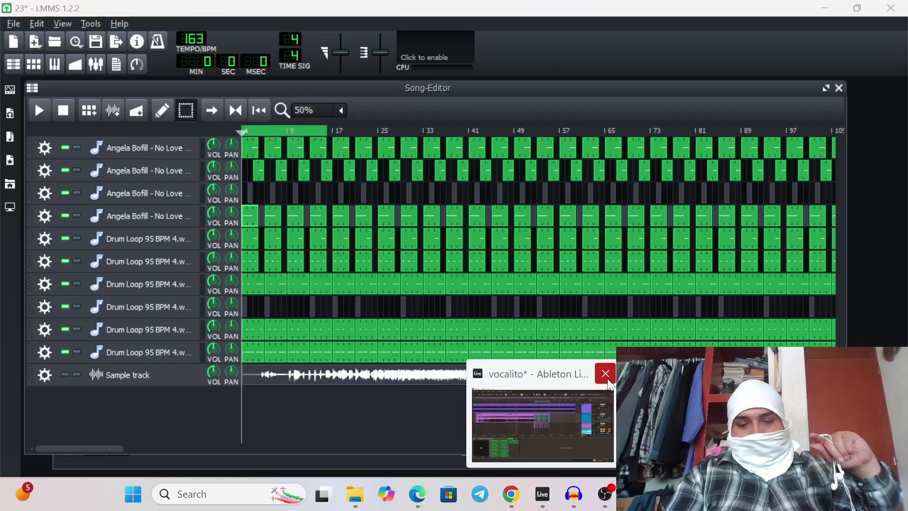
left_click(607, 379)
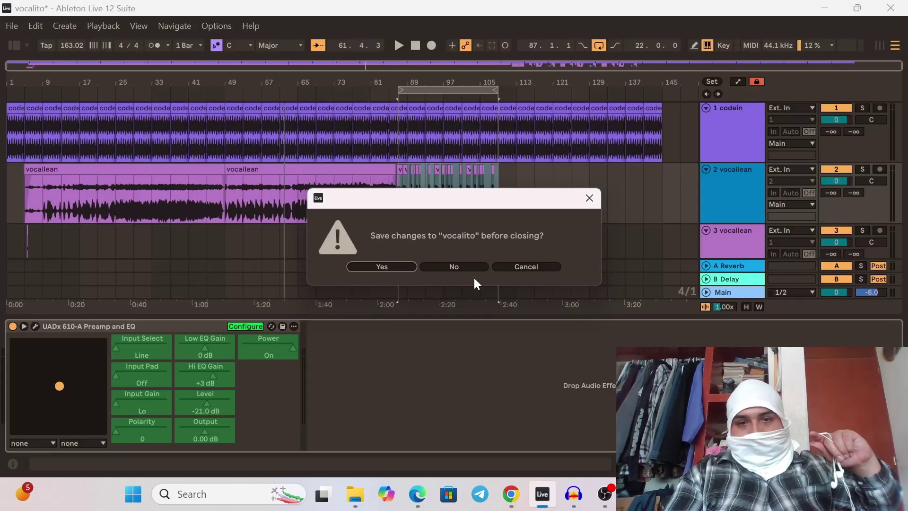
left_click(457, 268)
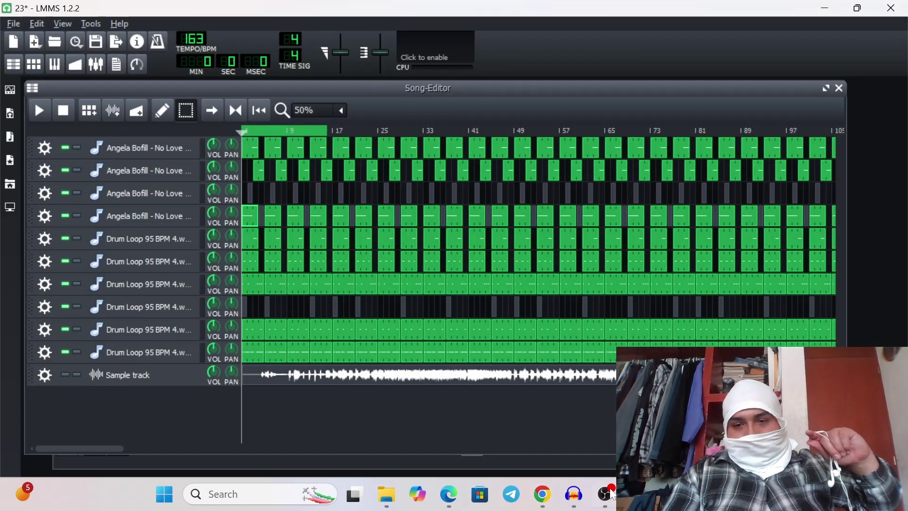
mouse_move(581, 493)
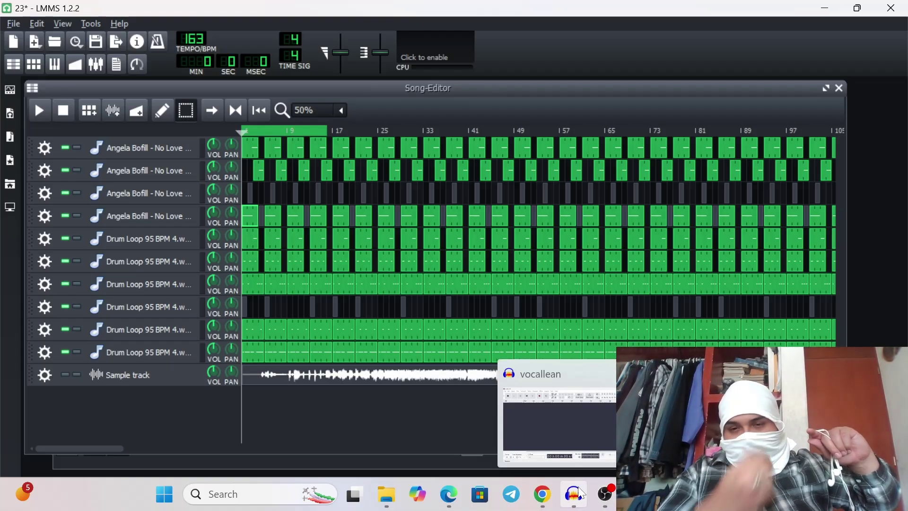
left_click(638, 373)
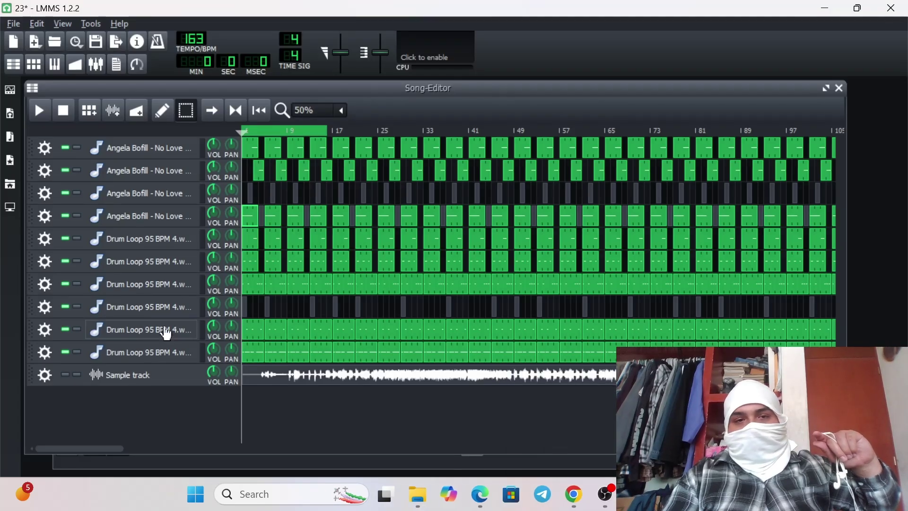
Step: Play the looped section while soloing FX 1 and FX 2 in turn in the FX-Mixer, and replay the loop briefly
left_click(98, 62)
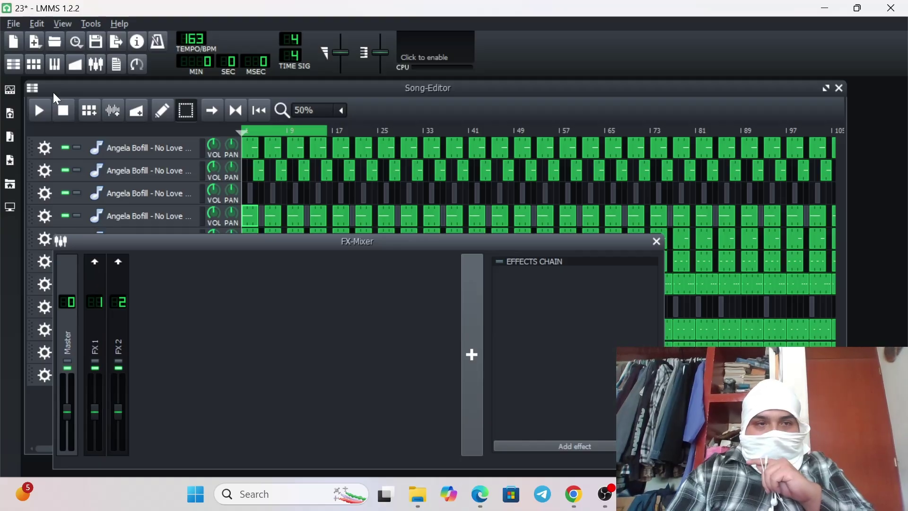
left_click(38, 111)
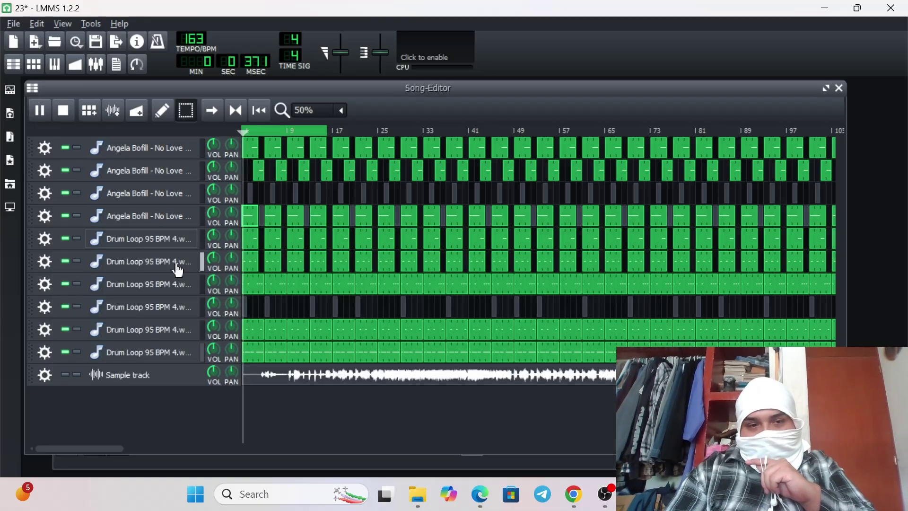
left_click(99, 63)
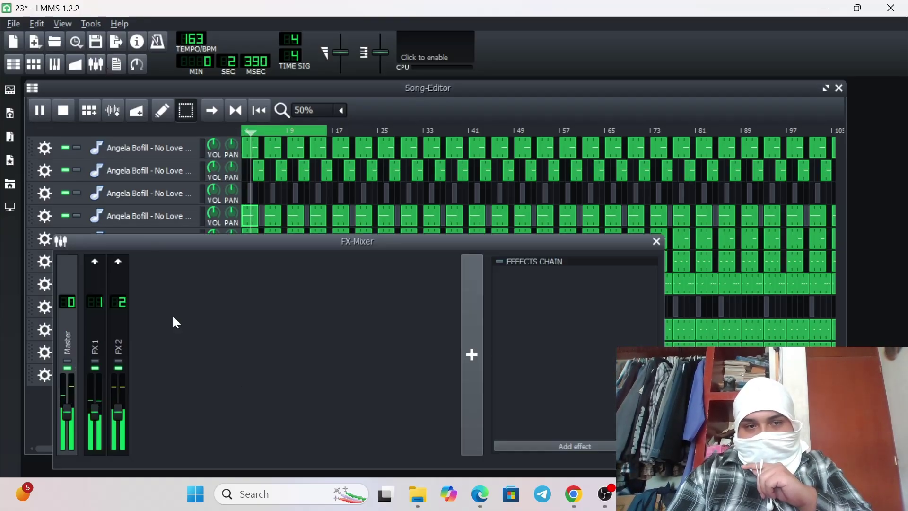
left_click(95, 362)
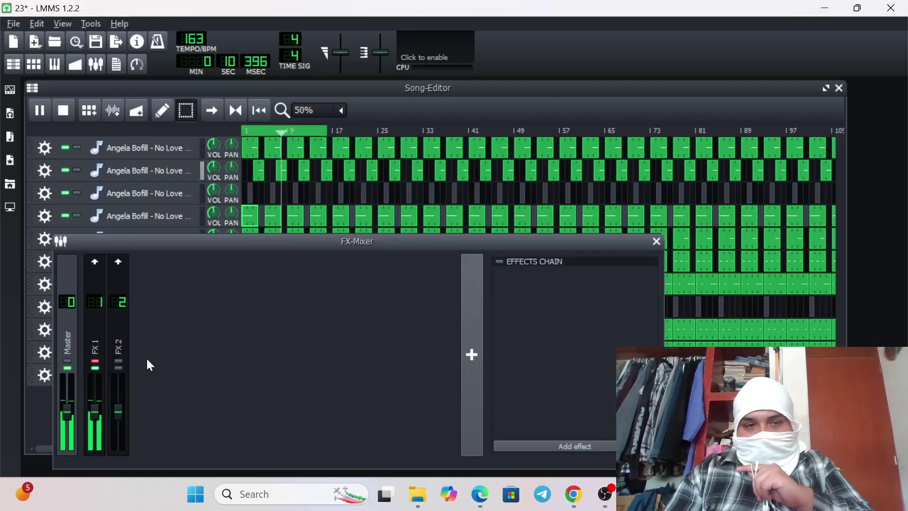
left_click(119, 362)
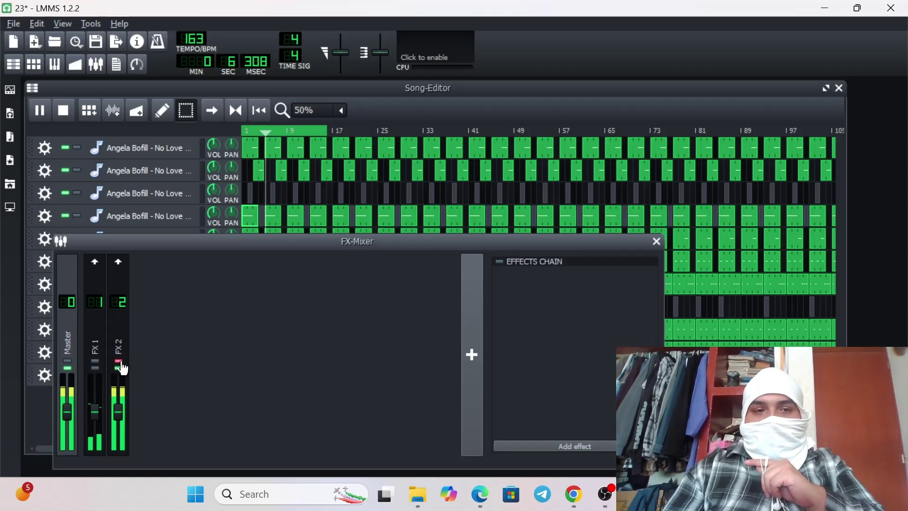
left_click(60, 117)
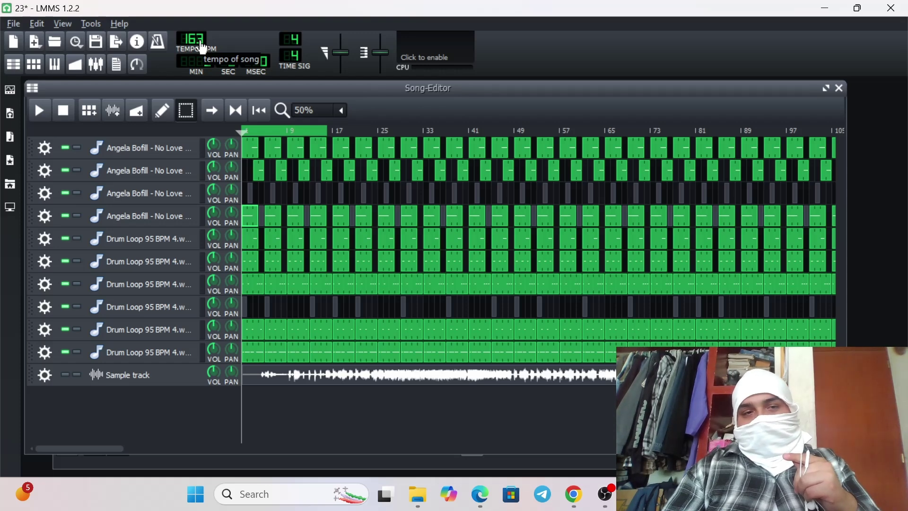
left_click(39, 111)
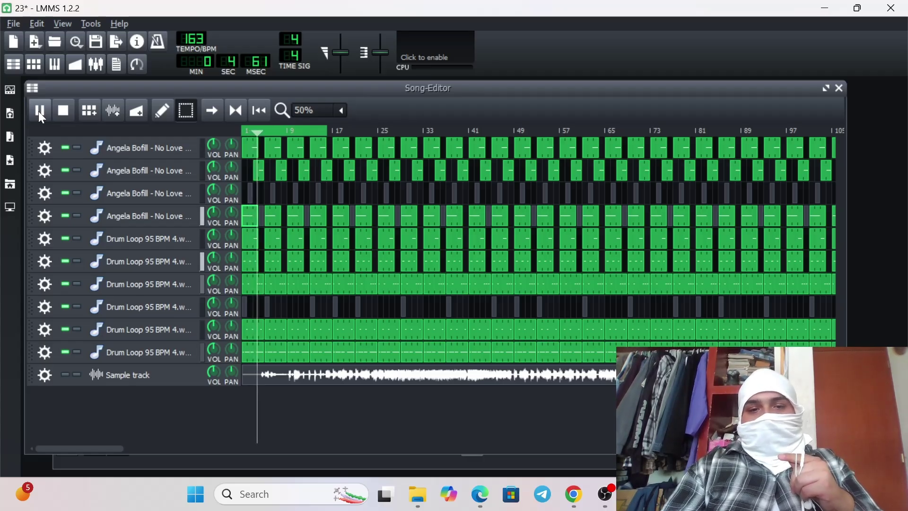
left_click(63, 112)
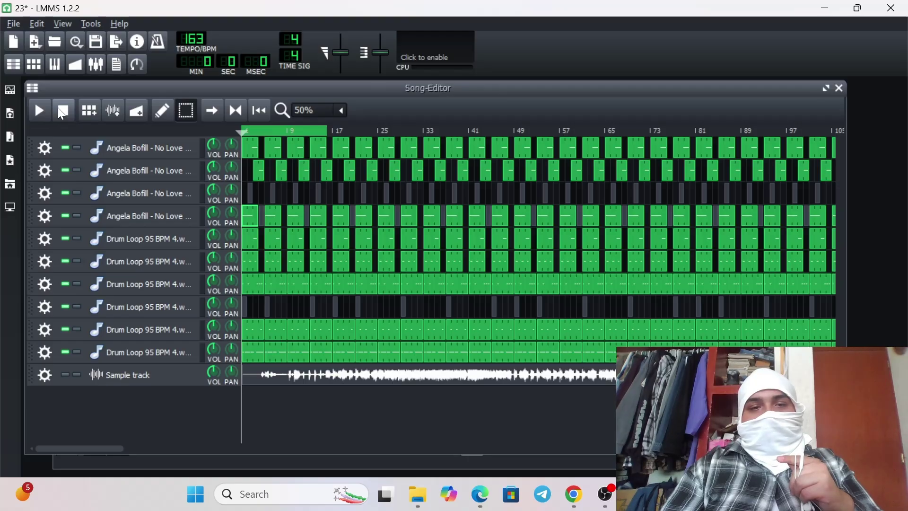
left_click(16, 184)
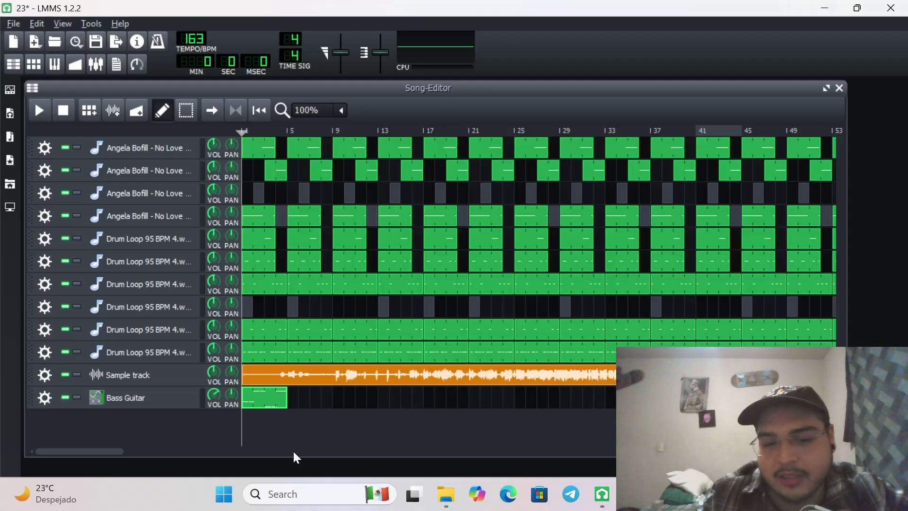
Step: Open the Bass Guitar pattern in the Piano-Roll, examine its notes at 100% zoom, and return to the Song-Editor
double_click(279, 404)
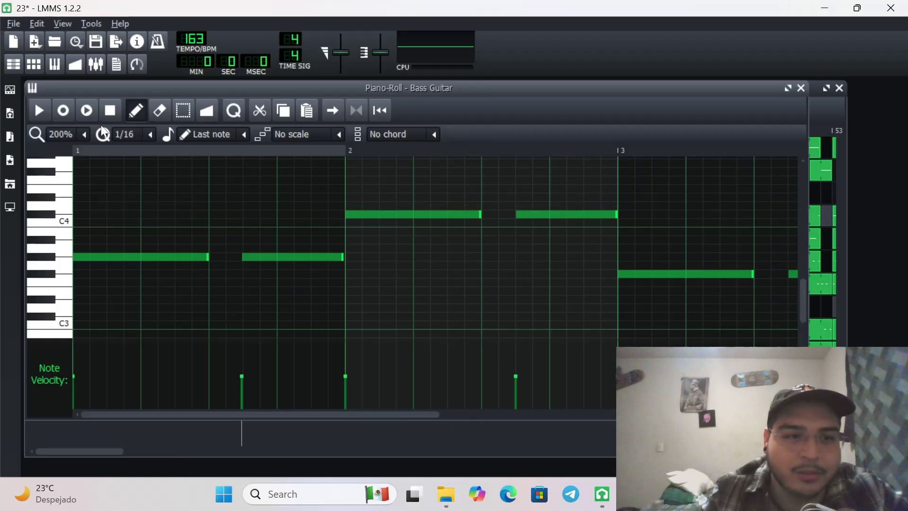
left_click(82, 134)
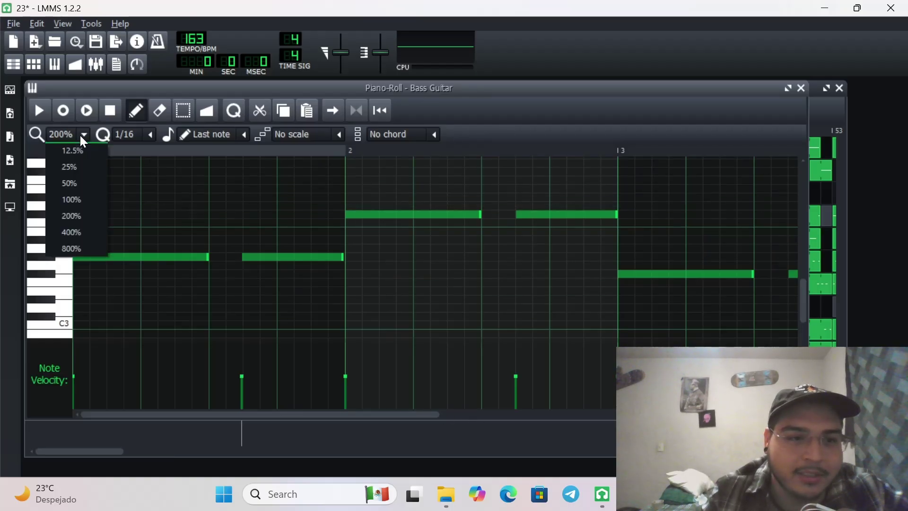
left_click(68, 198)
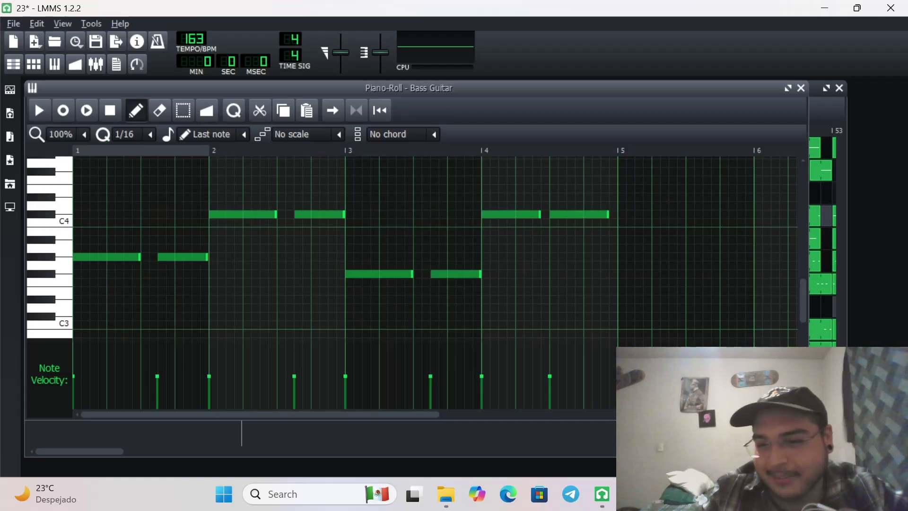
left_click(662, 437)
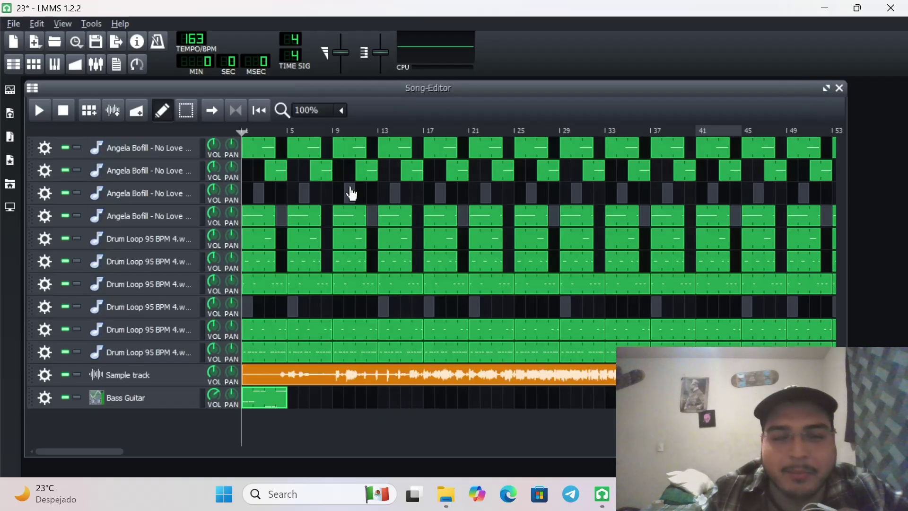
Step: Set the song's loop range from bar 1 to bar 5 and enable looping
right_click(240, 134)
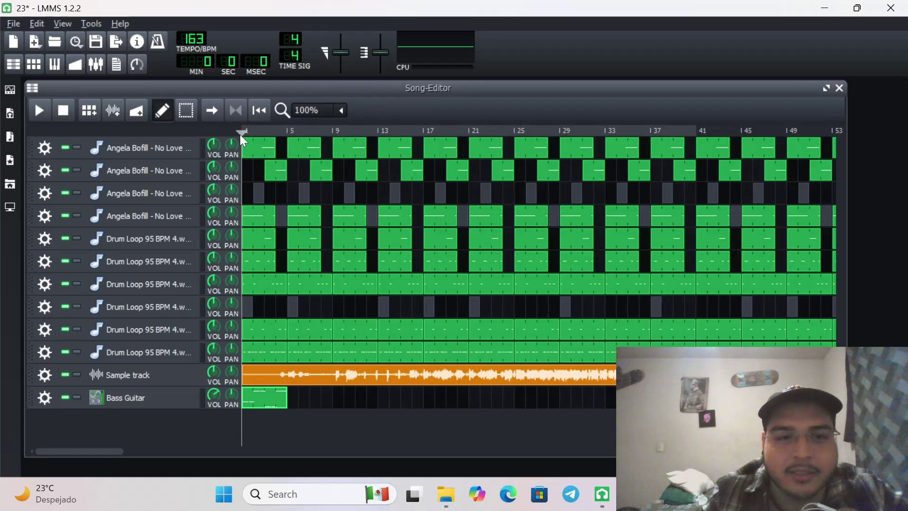
right_click(286, 132)
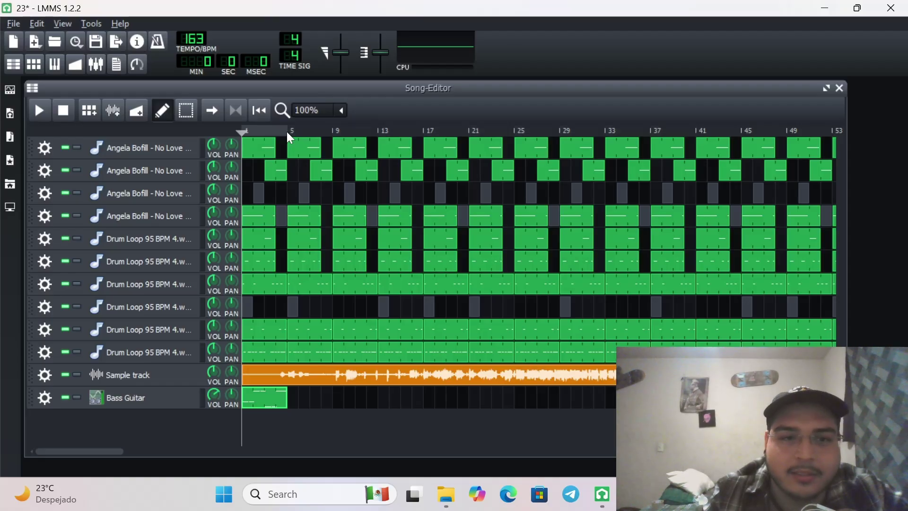
left_click(242, 117)
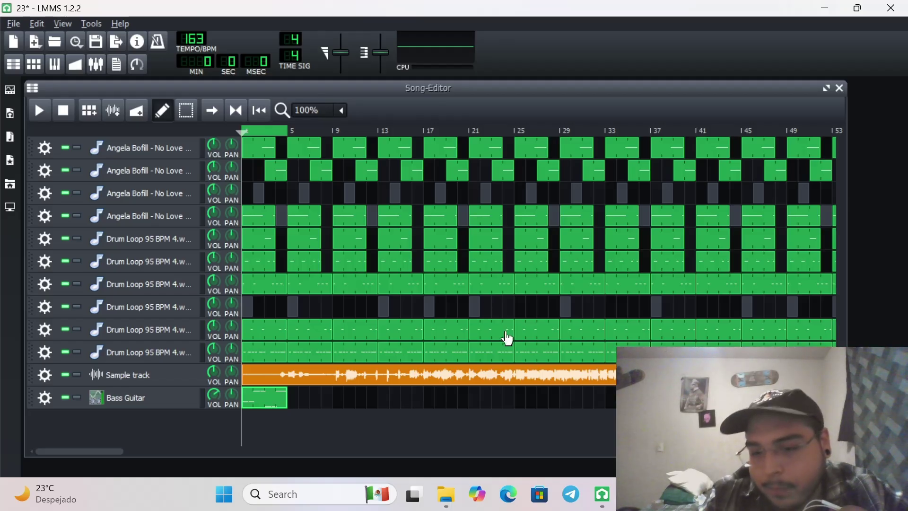
Step: Switch to OBS, check the audio filters of Audio Input Capture, and return to LMMS
left_click(633, 493)
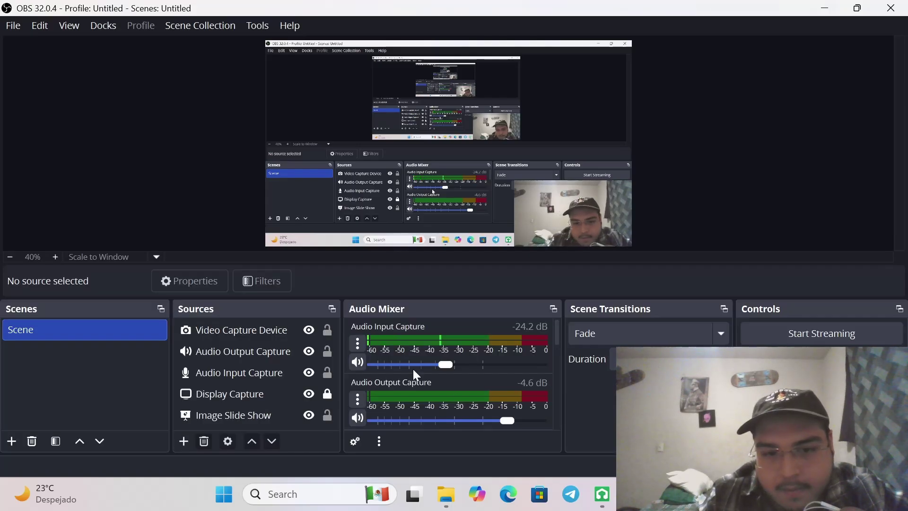
left_click(356, 343)
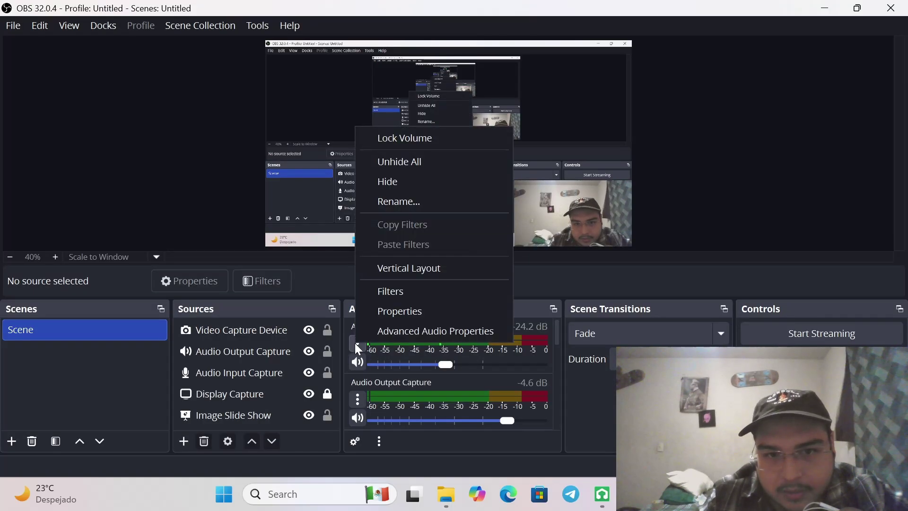
left_click(401, 286)
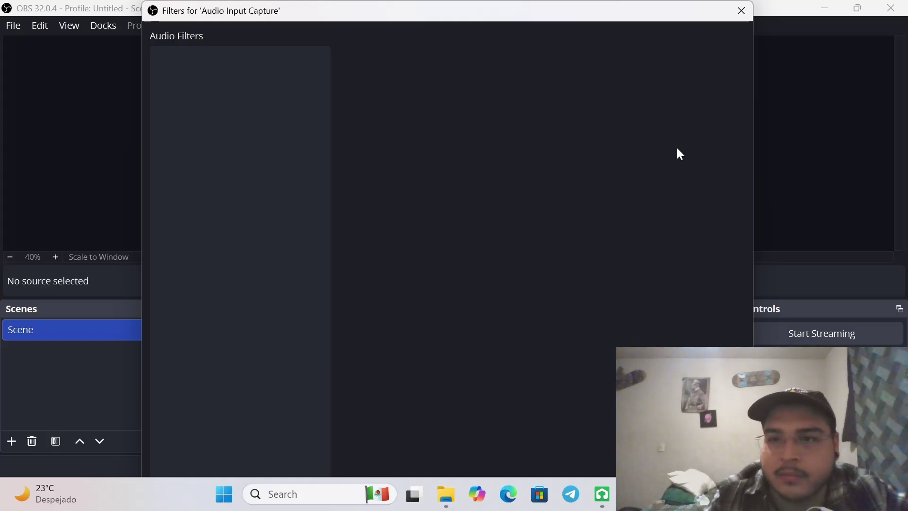
left_click(741, 11)
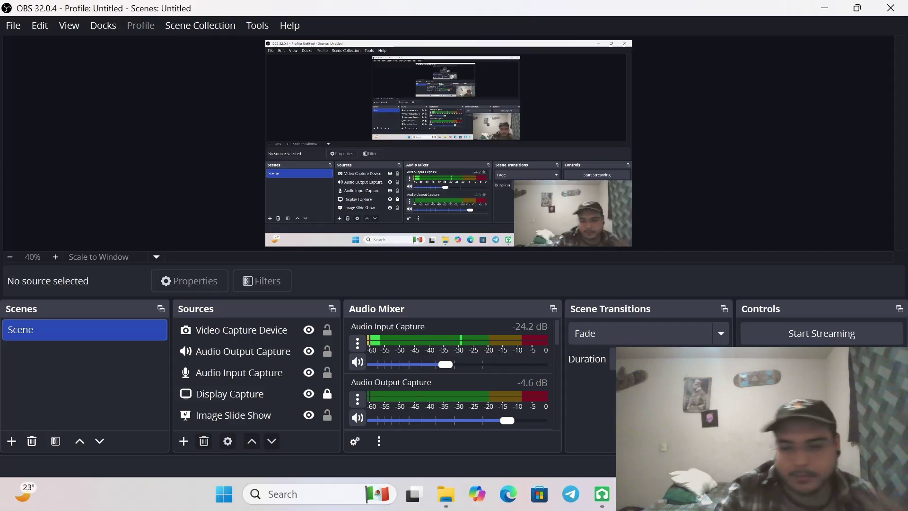
left_click(602, 494)
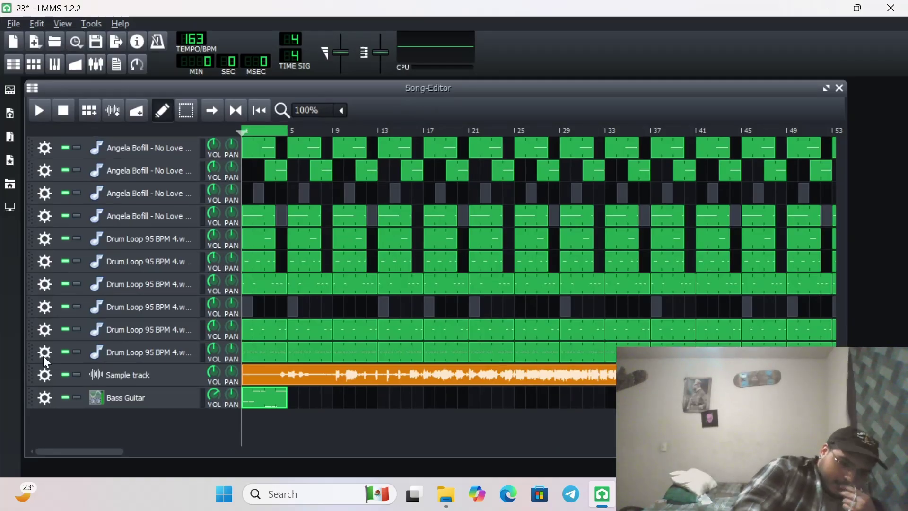
Step: Mute the Sample track and play the loop while trying a lower Bass Guitar volume, raising it again once playback is stopped
left_click(67, 376)
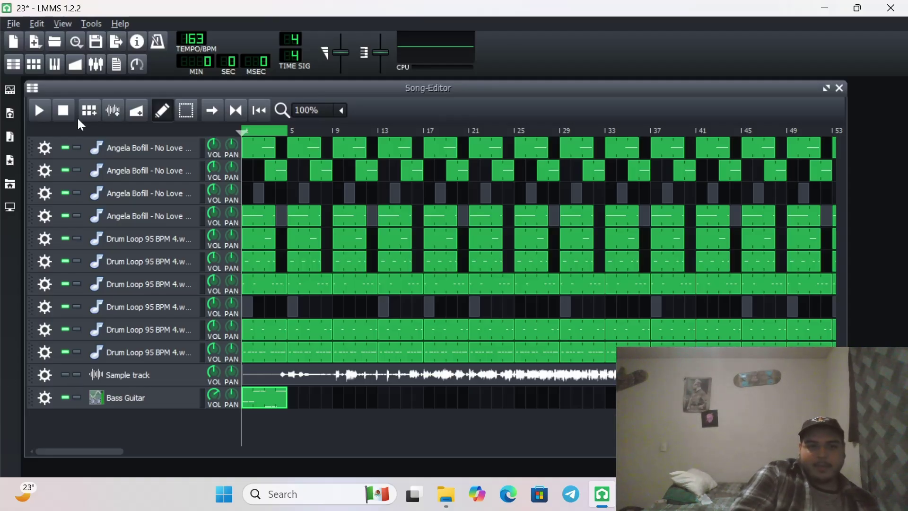
left_click(35, 108)
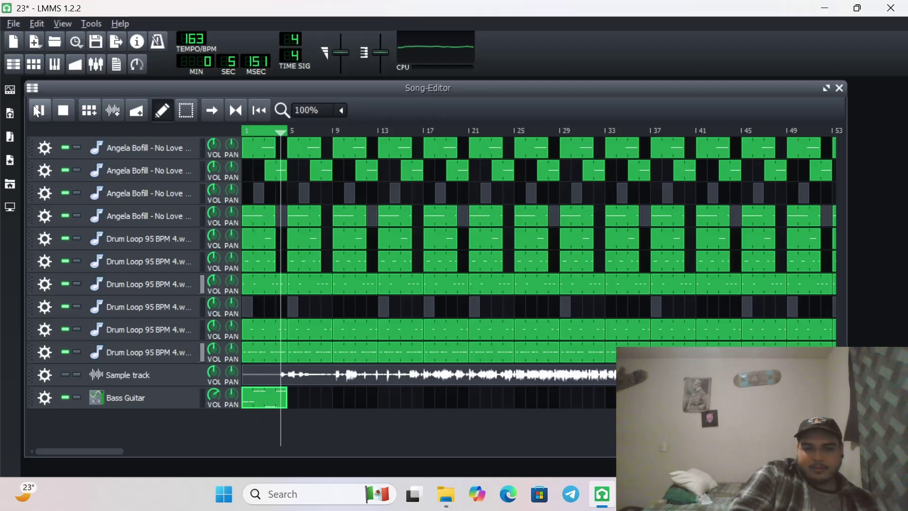
left_click_drag(216, 395, 225, 433)
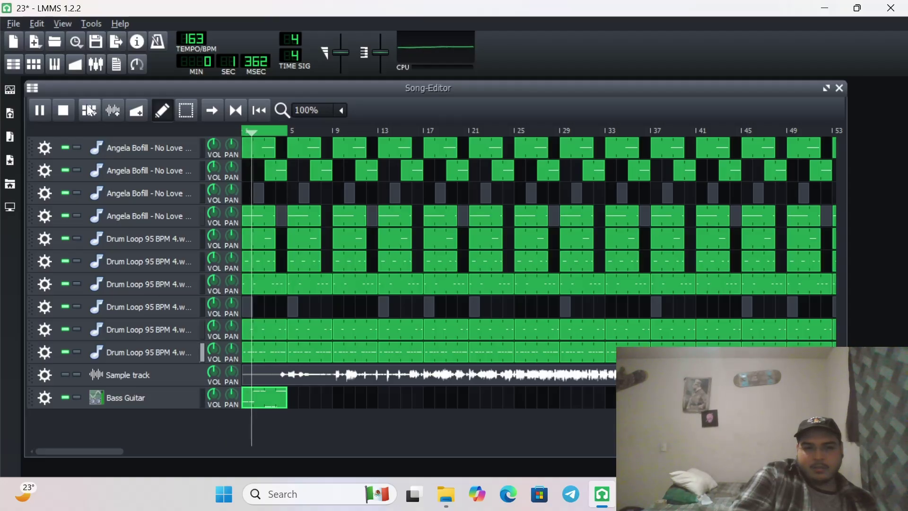
left_click(74, 115)
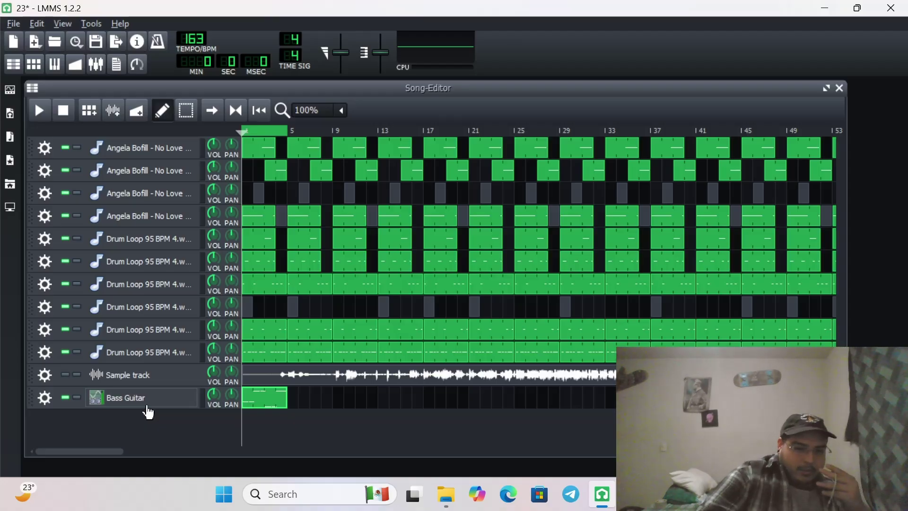
left_click_drag(217, 403, 212, 366)
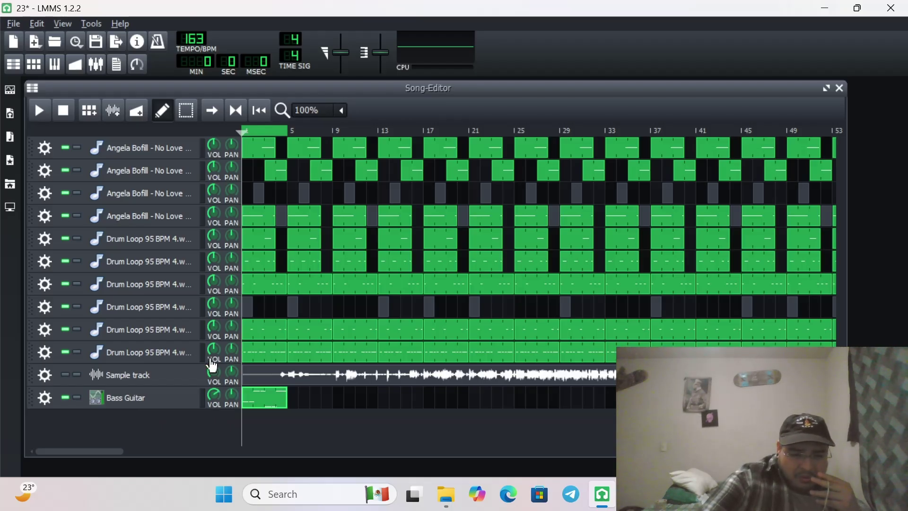
Step: With the loop playing, set the Bass Guitar's ZynAddSubFX filter resonance to 88, raise its filter frequency slightly, and stop playback
left_click(138, 398)
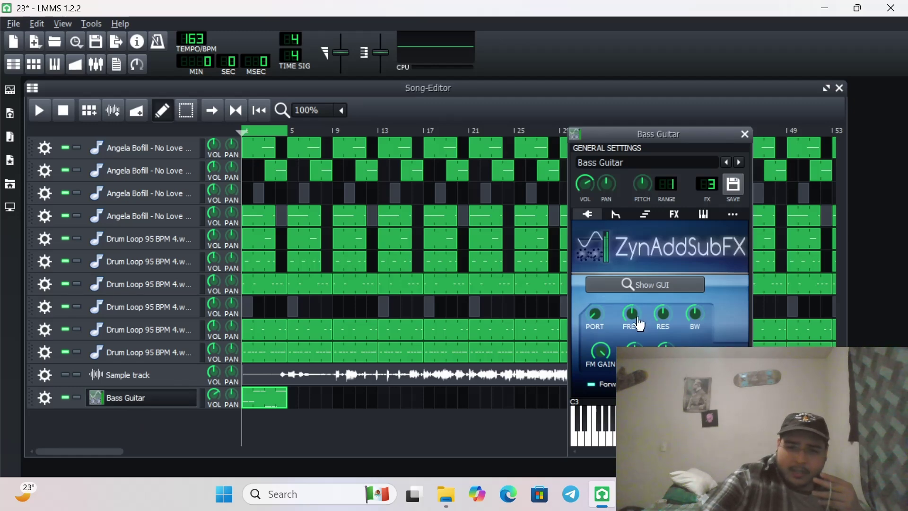
mouse_move(669, 319)
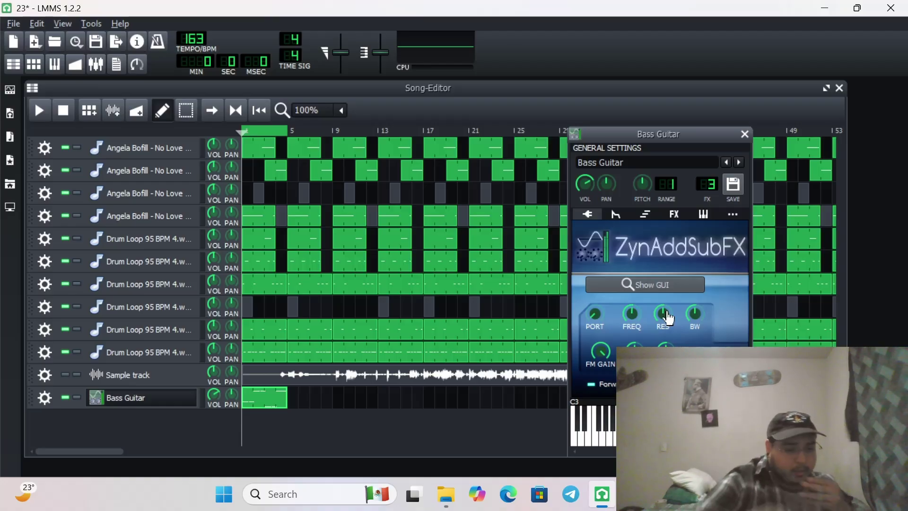
left_click(32, 110)
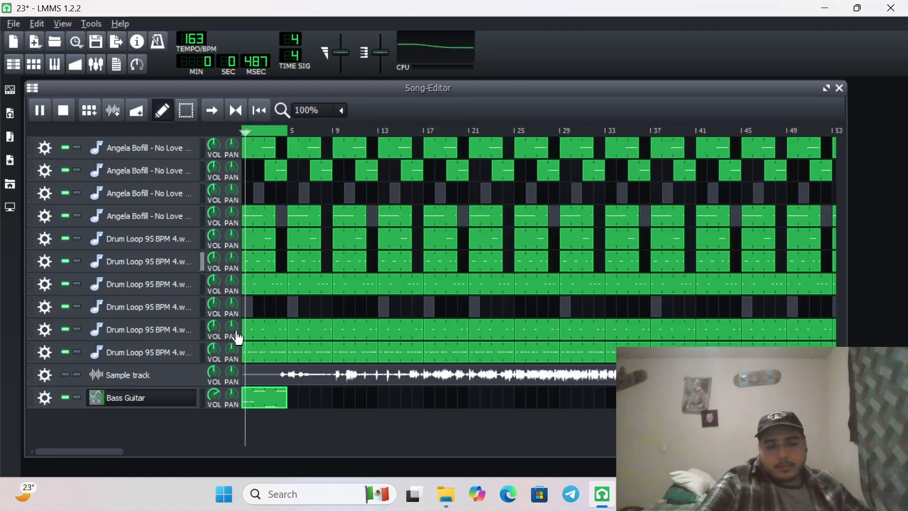
left_click(152, 402)
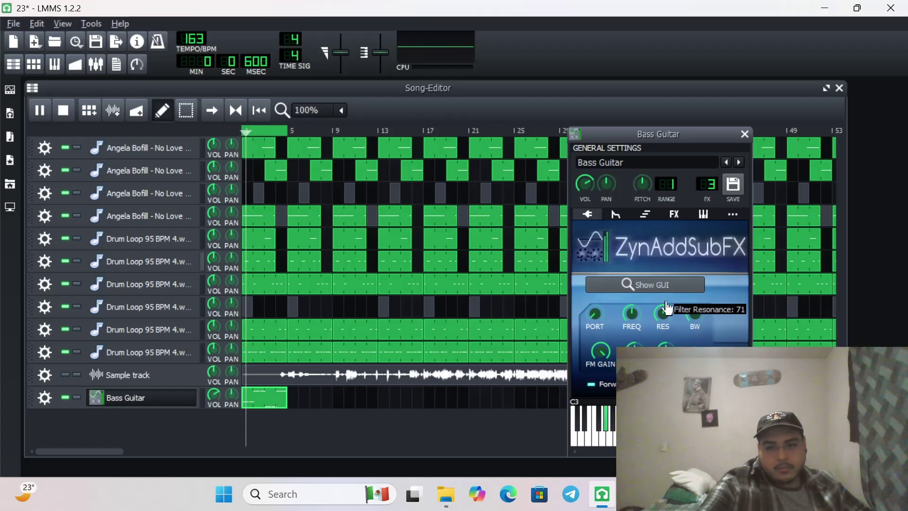
left_click_drag(667, 308, 657, 286)
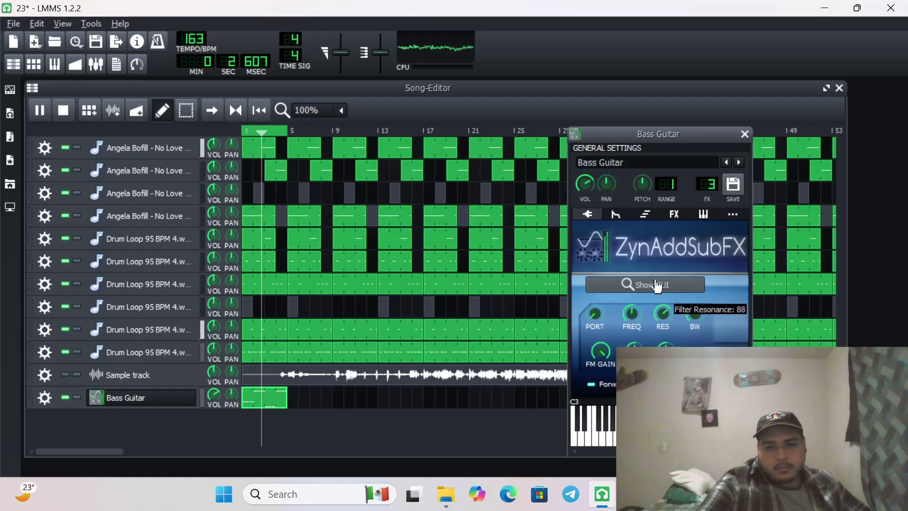
mouse_move(636, 317)
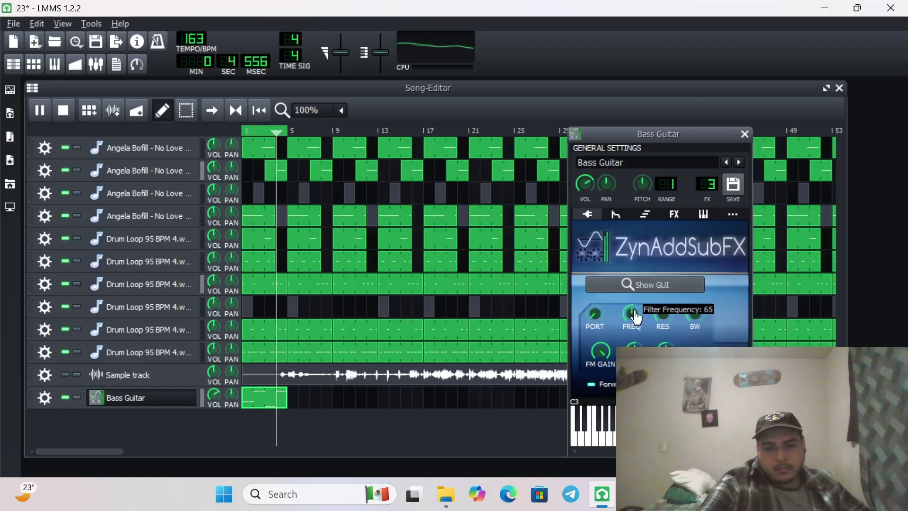
left_click_drag(636, 317, 635, 305)
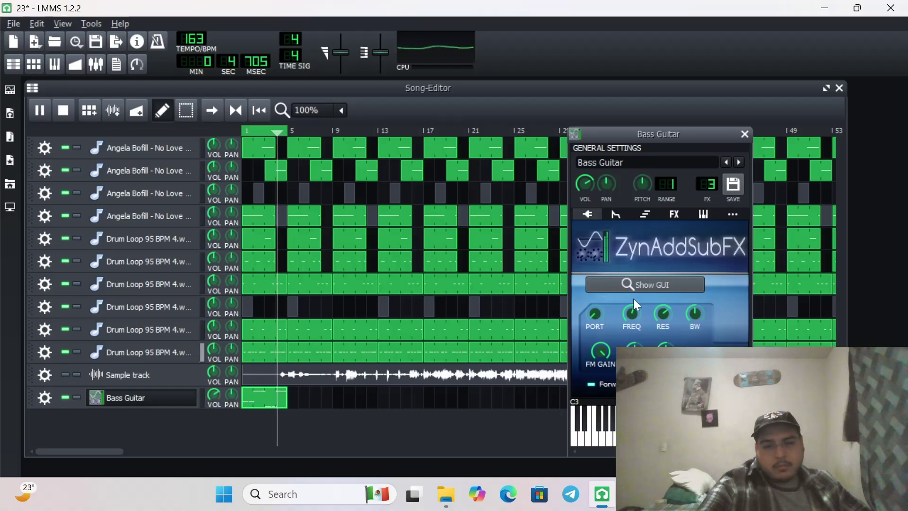
left_click(64, 114)
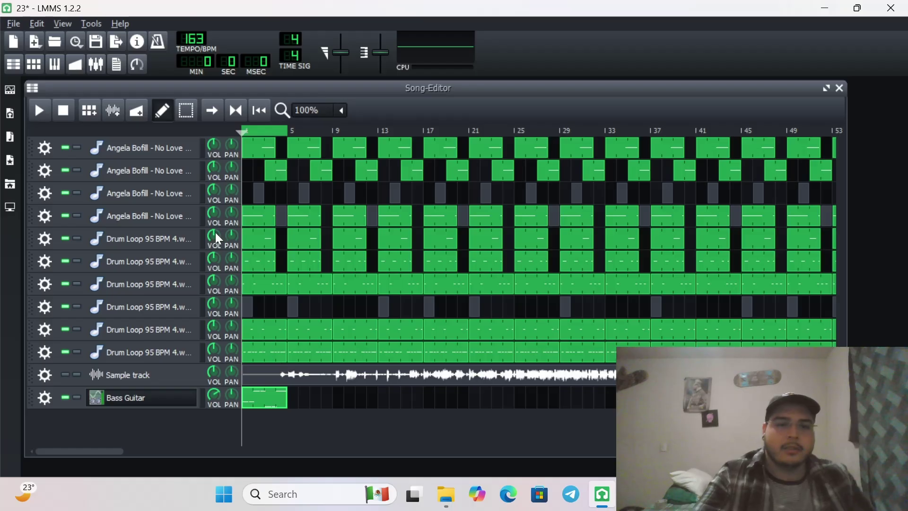
Step: Select the Bass Guitar pattern and duplicate it repeatedly along its track through bar 32
left_click(187, 110)
left_click(259, 402)
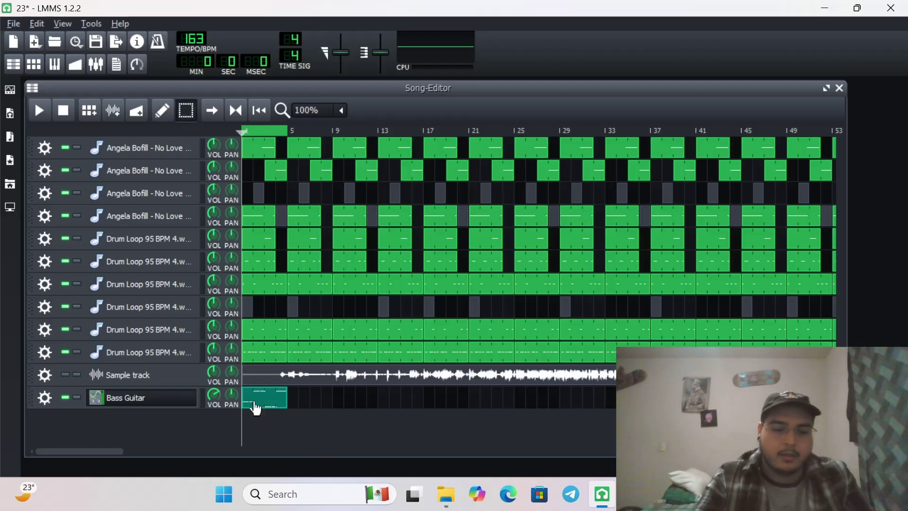
left_click_drag(257, 407, 341, 406)
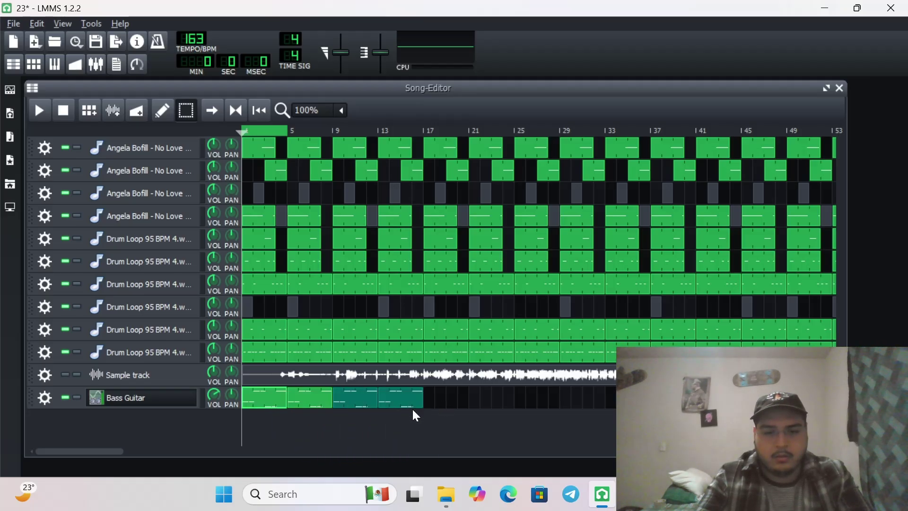
mouse_move(445, 401)
left_mouse_down()
mouse_move(266, 408)
mouse_move(449, 398)
mouse_move(423, 407)
mouse_move(436, 408)
left_mouse_up()
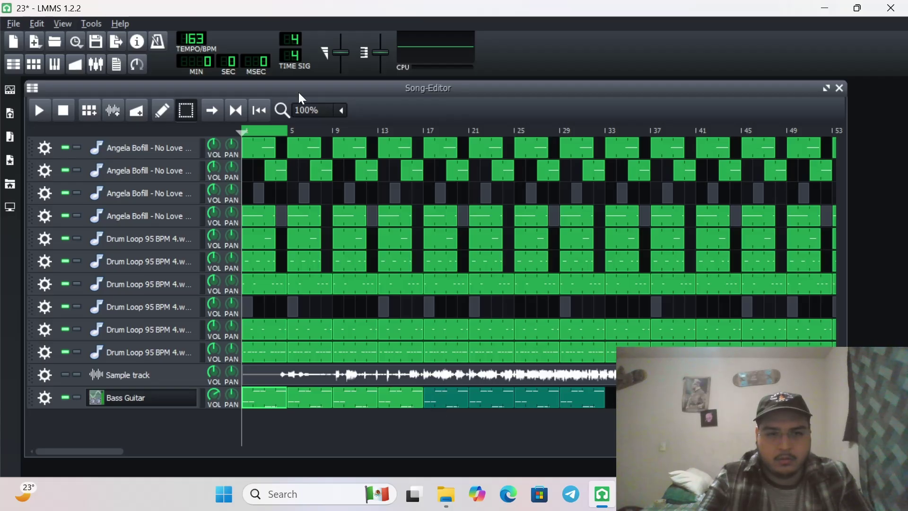
Step: Zoom the song out to 50%, copy the Bass Guitar patterns through bar 64, and duplicate the whole run from bar 65
left_click(336, 111)
left_click(332, 154)
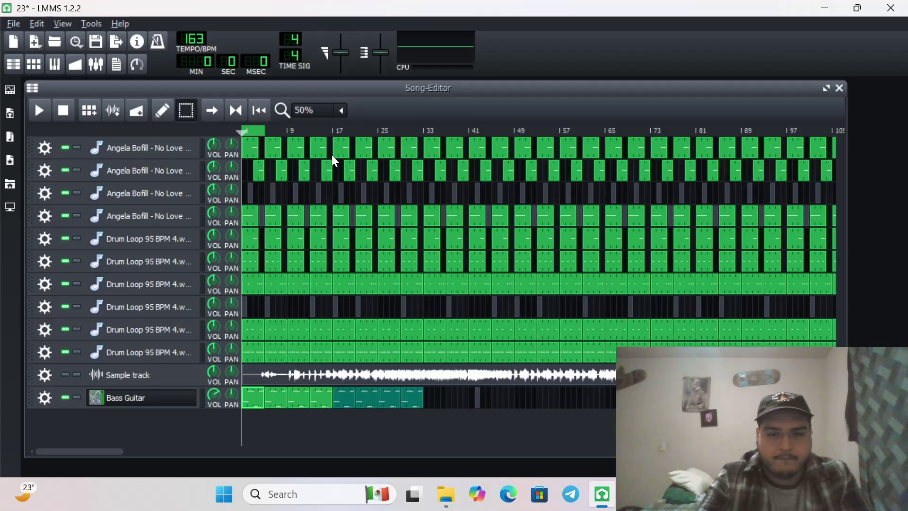
left_click_drag(452, 403, 426, 404)
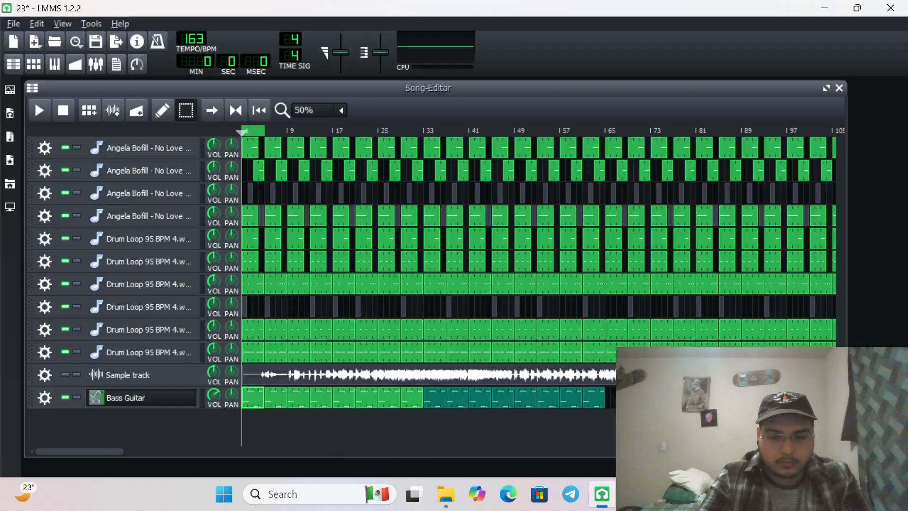
left_click_drag(437, 400, 254, 403)
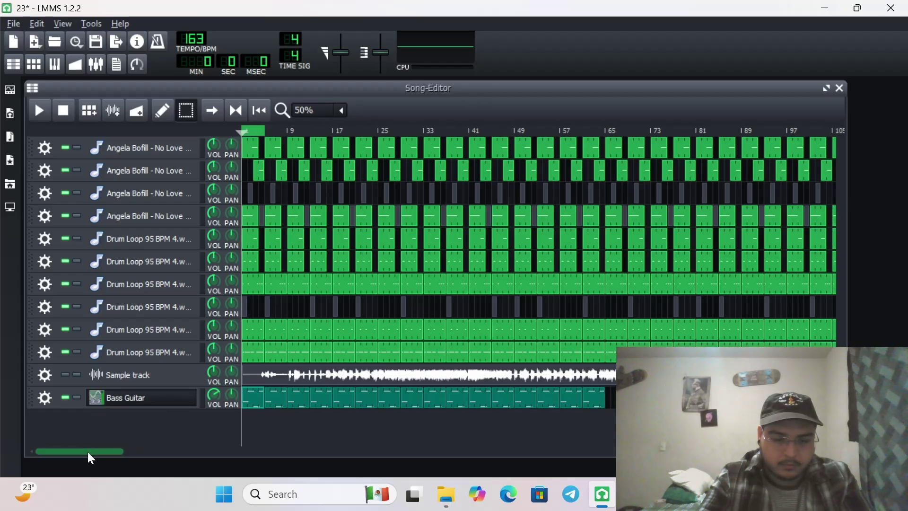
left_click_drag(248, 407, 610, 409)
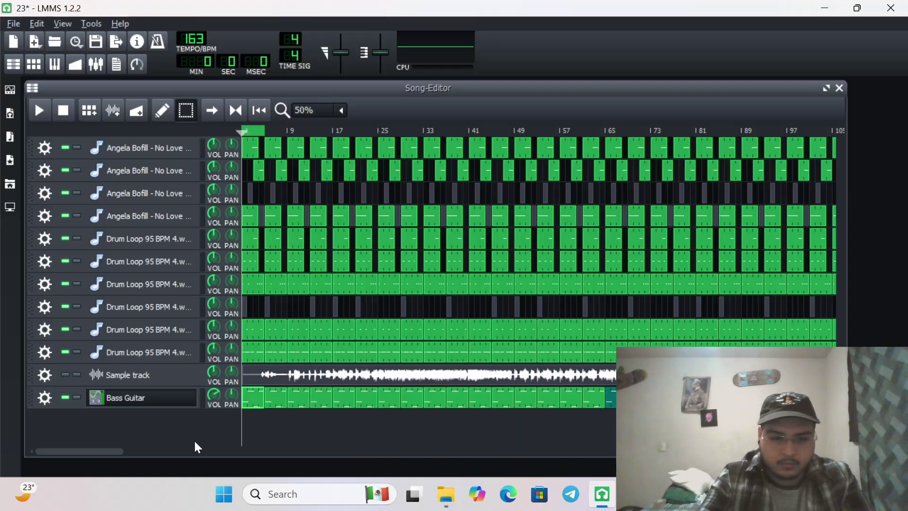
Step: Delete the two Bass Guitar patterns at bars 121 and 125 so the bass line ends at bar 120
left_click_drag(117, 450, 391, 446)
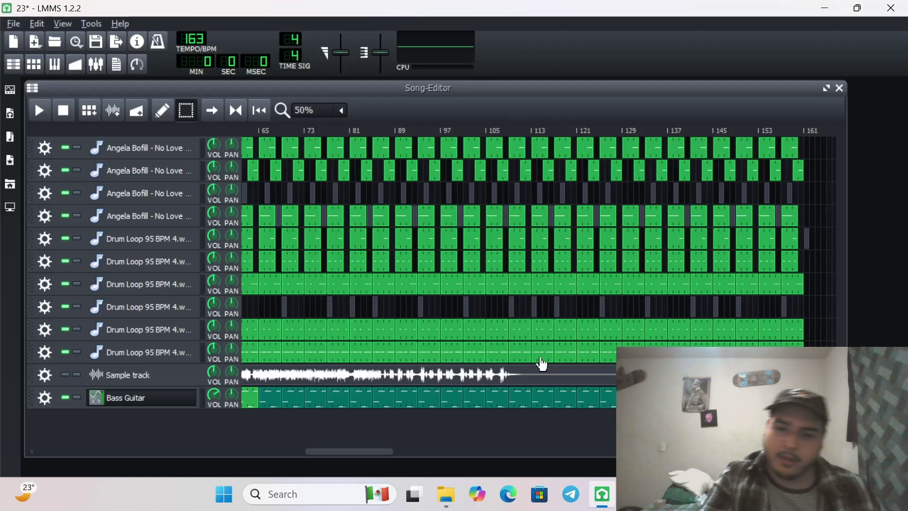
right_click(590, 405)
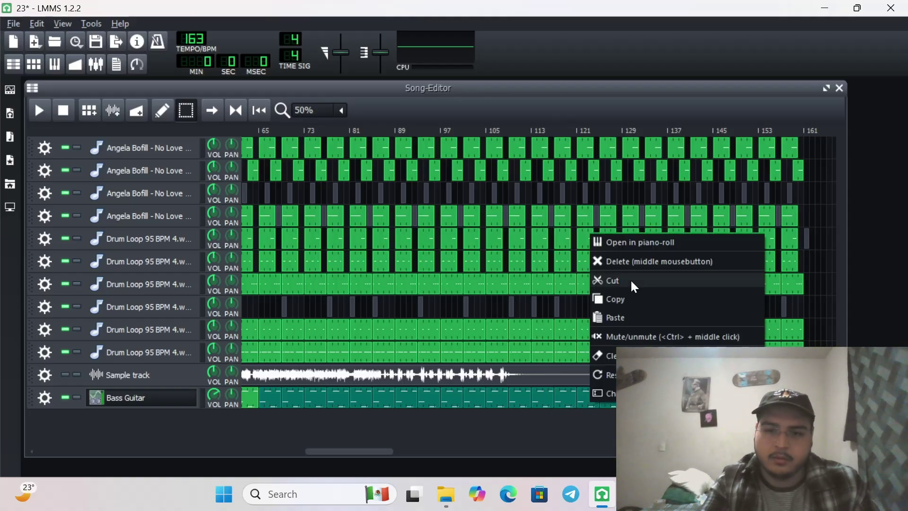
left_click(631, 263)
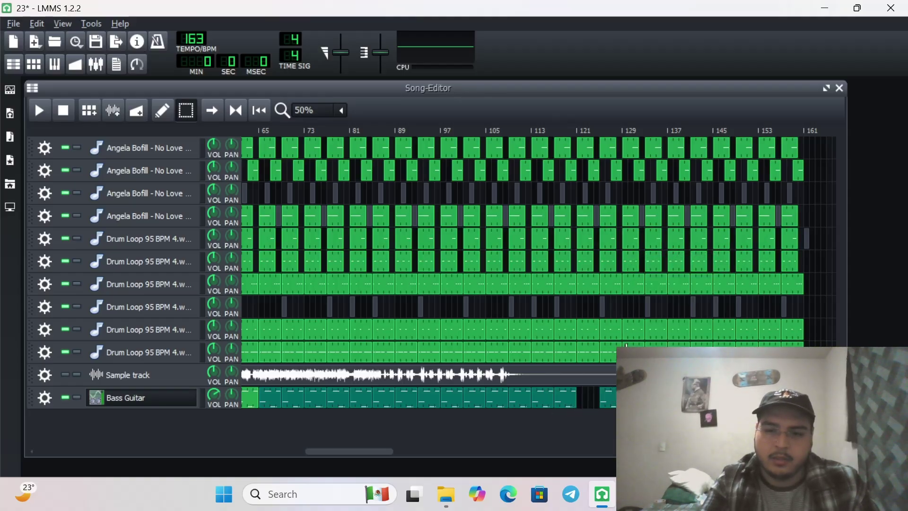
right_click(607, 404)
left_click(646, 256)
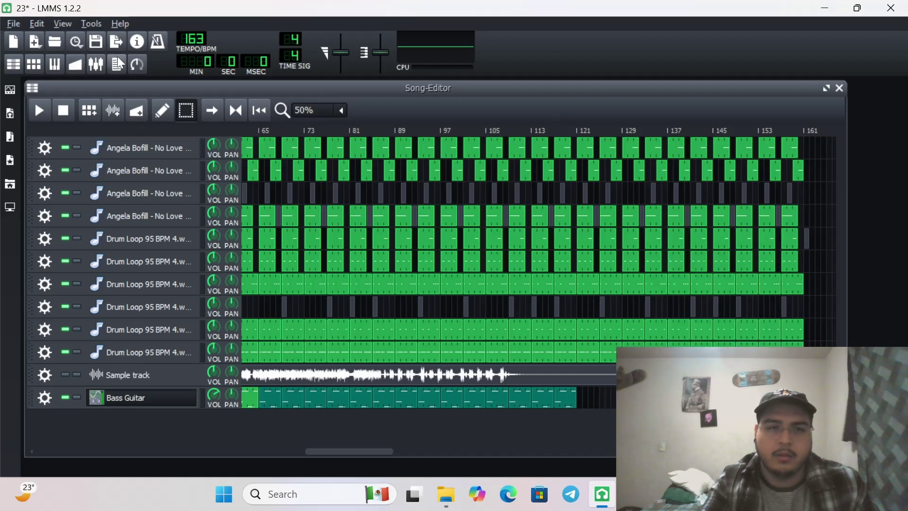
Step: Select all sample and drum patterns from bar 121 to the end and clear the notes of the lowest Drum Loop track's bar 121 pattern
left_click_drag(819, 142, 587, 364)
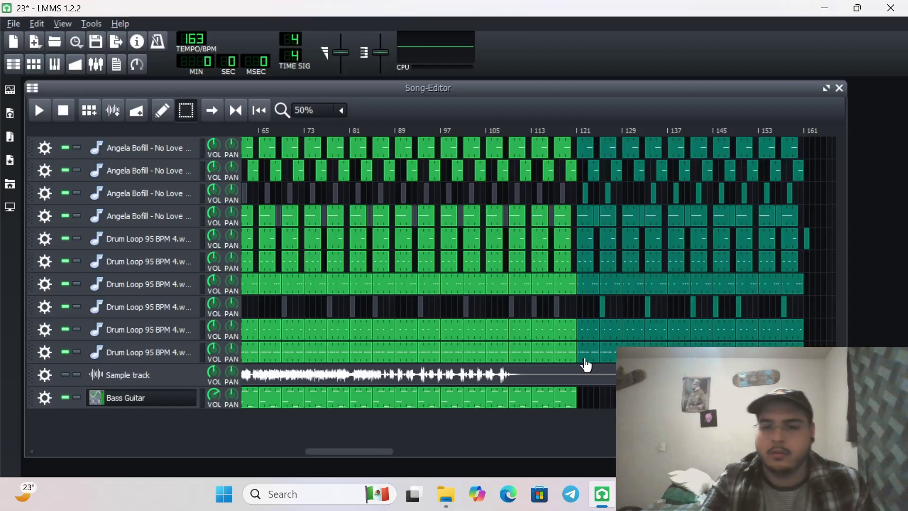
right_click(586, 364)
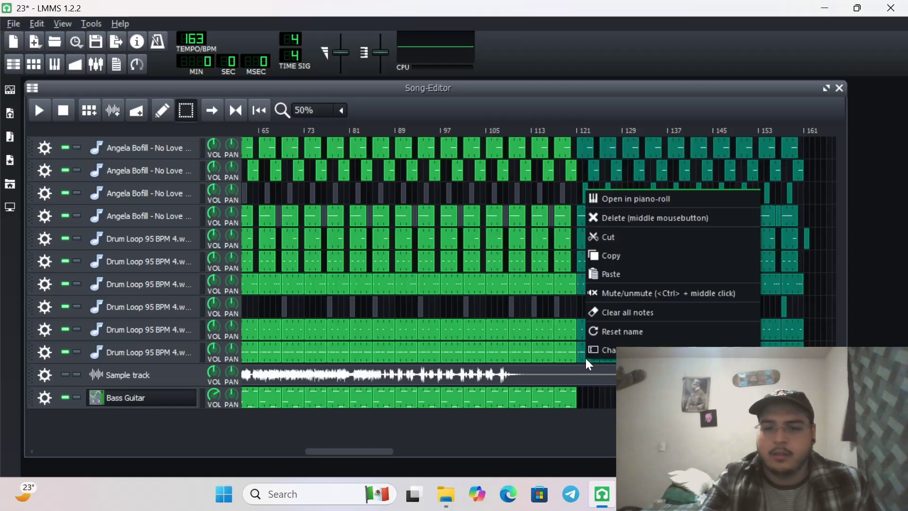
left_click(611, 314)
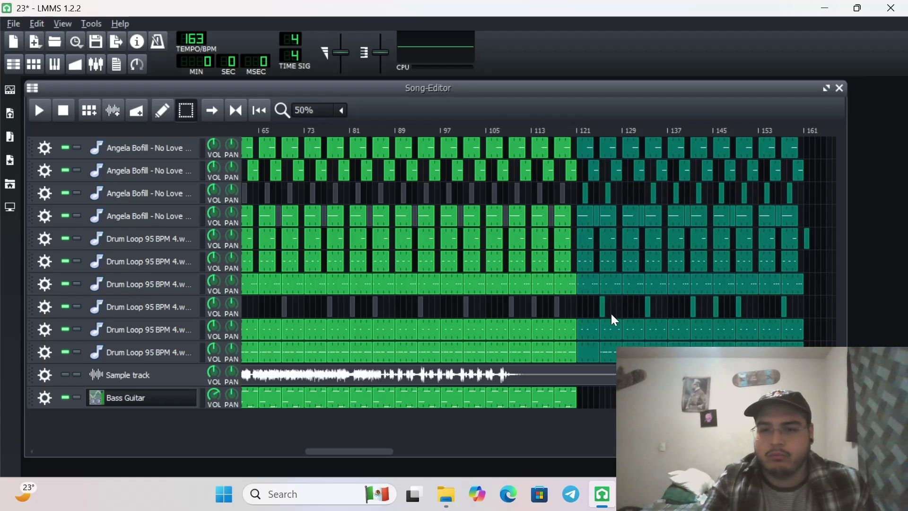
Step: Cut the lowest Drum Loop track's pattern at bar 121 and delete its following pattern at bar 125
right_click(586, 348)
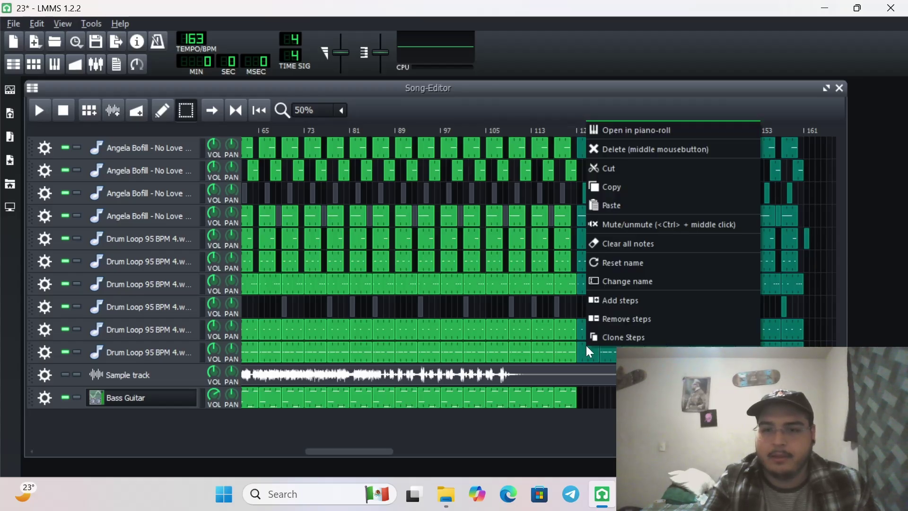
left_click(626, 170)
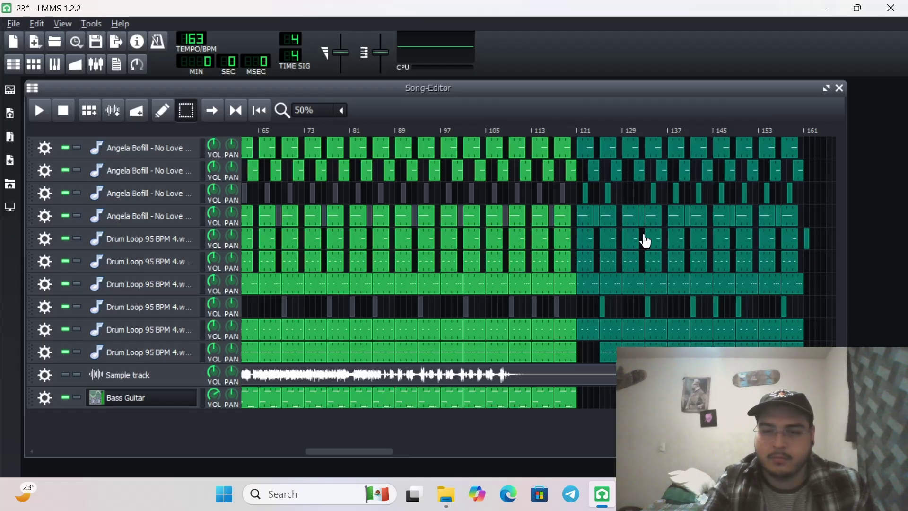
right_click(611, 353)
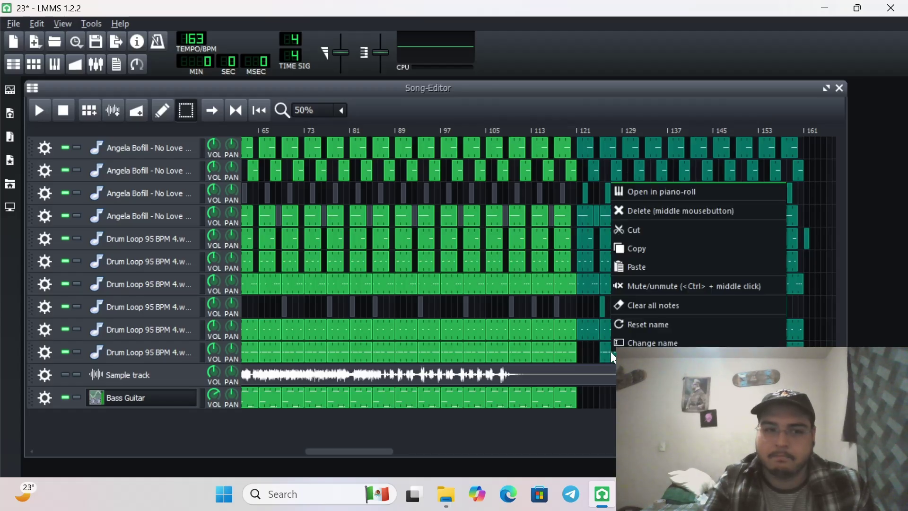
left_click(611, 352)
double_click(610, 352)
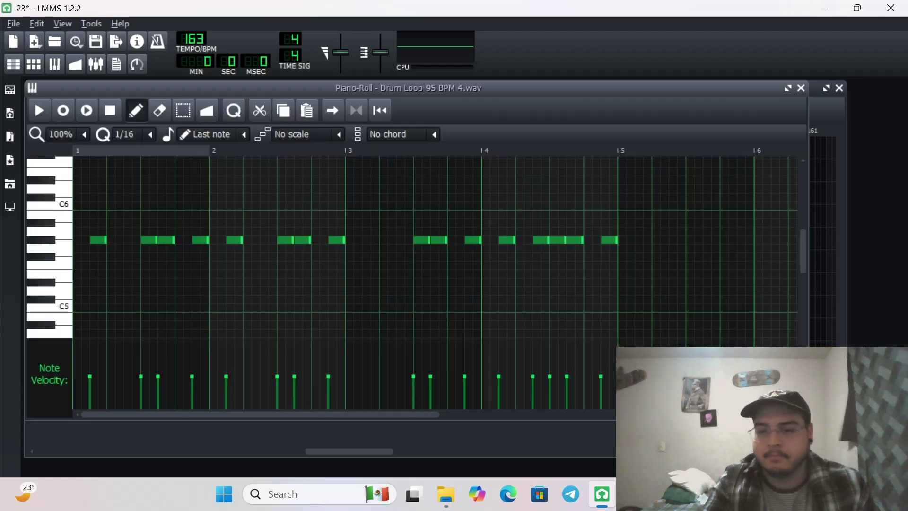
key("F7")
right_click(611, 350)
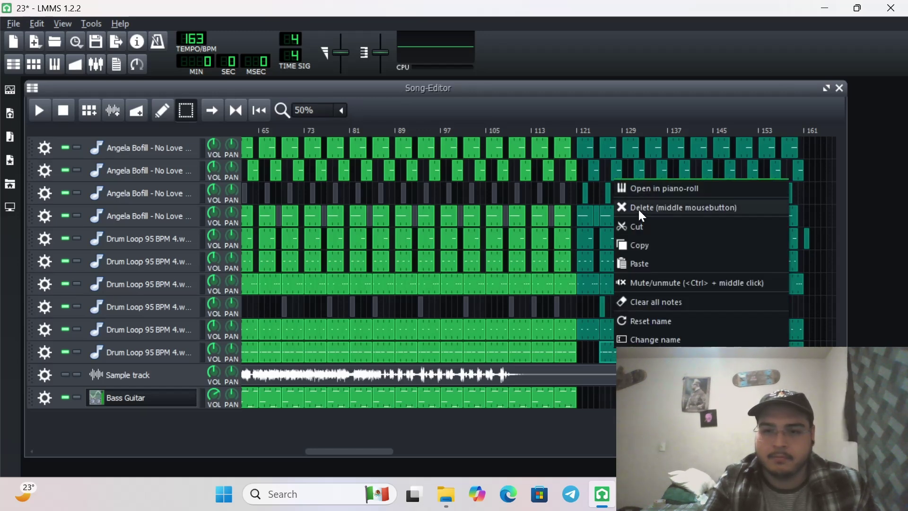
Step: Delete the last two patterns of the topmost Angela Bofill sample track, at bars 153 and 157
right_click(651, 141)
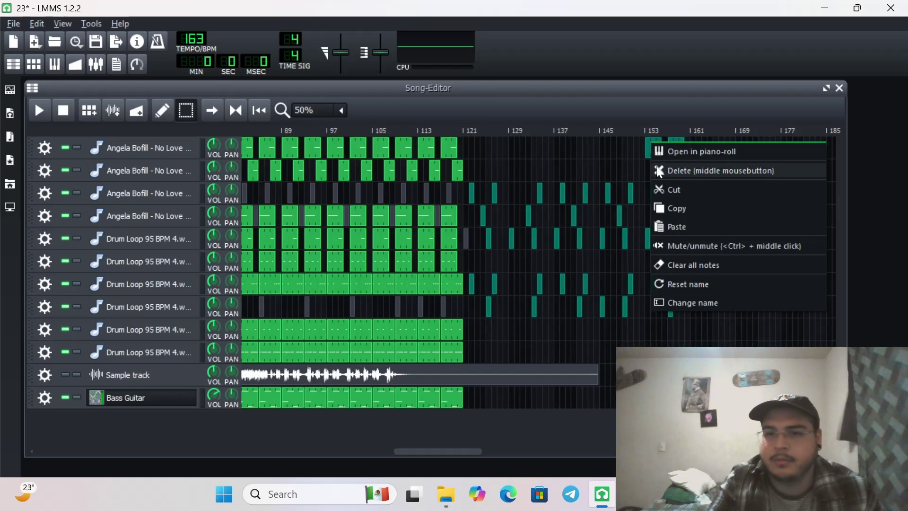
left_click(667, 167)
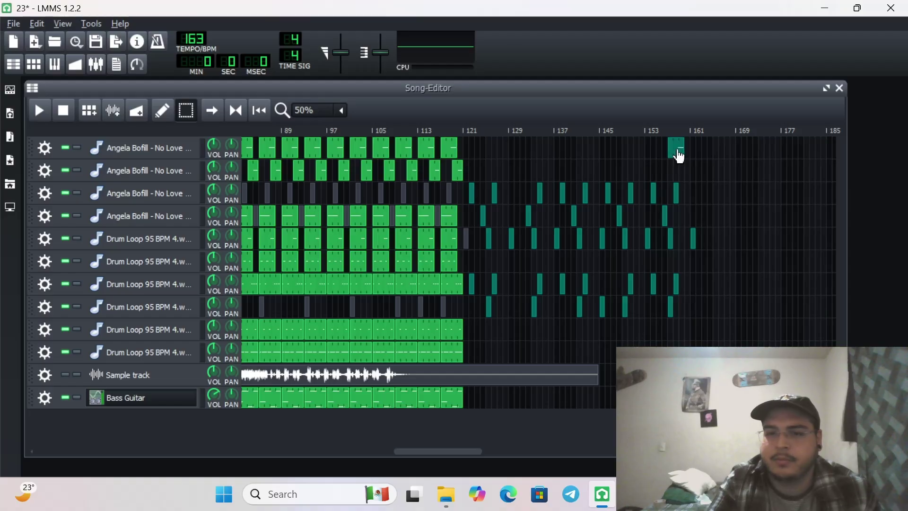
right_click(679, 156)
left_click(689, 179)
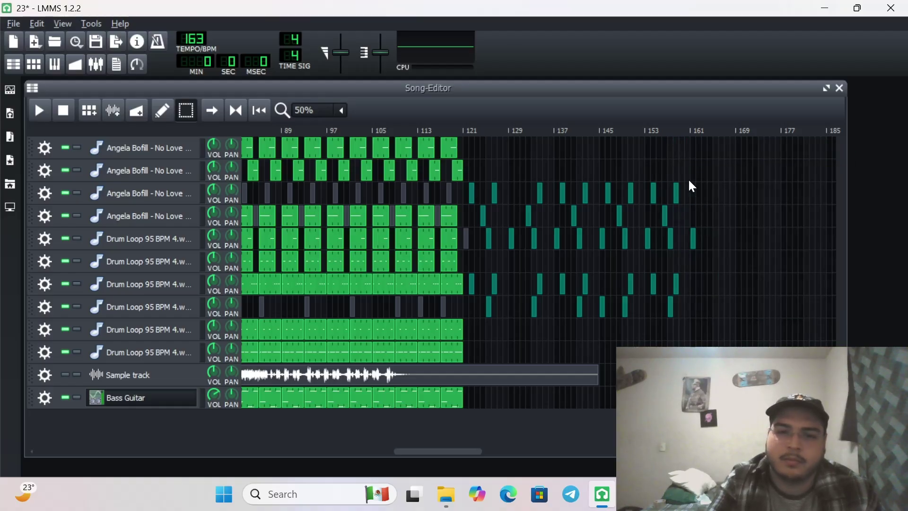
Step: Delete the stray selected patterns that lie past bar 121 in the song
left_click_drag(484, 222, 843, 279)
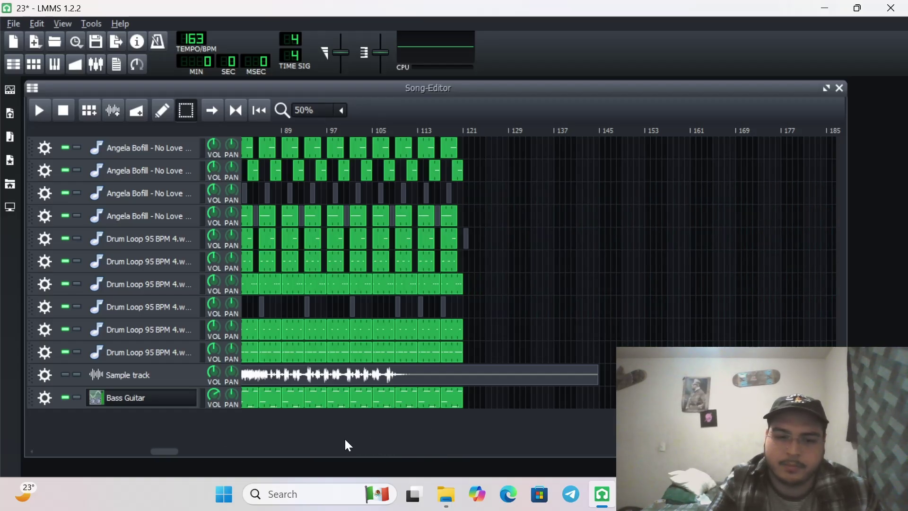
Step: Unmute the Sample track and play the song from the beginning with looping off
left_click_drag(153, 451, 1, 430)
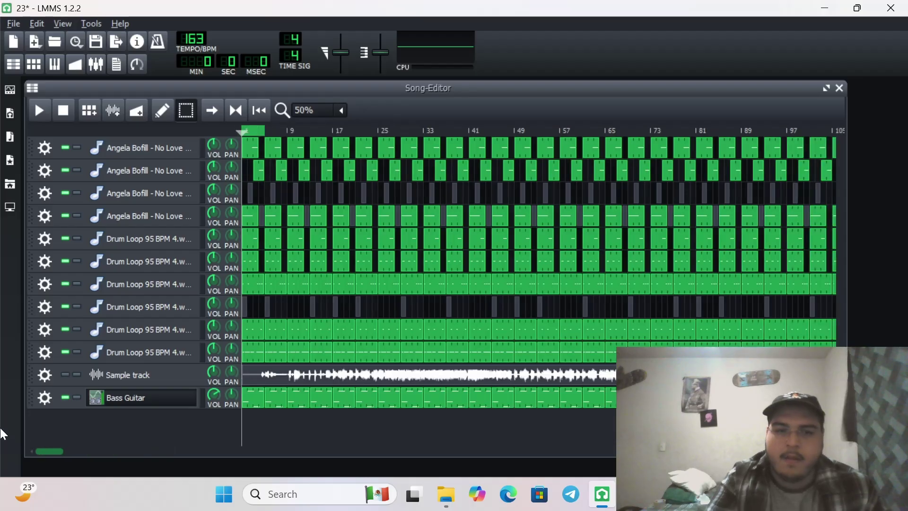
left_click(67, 376)
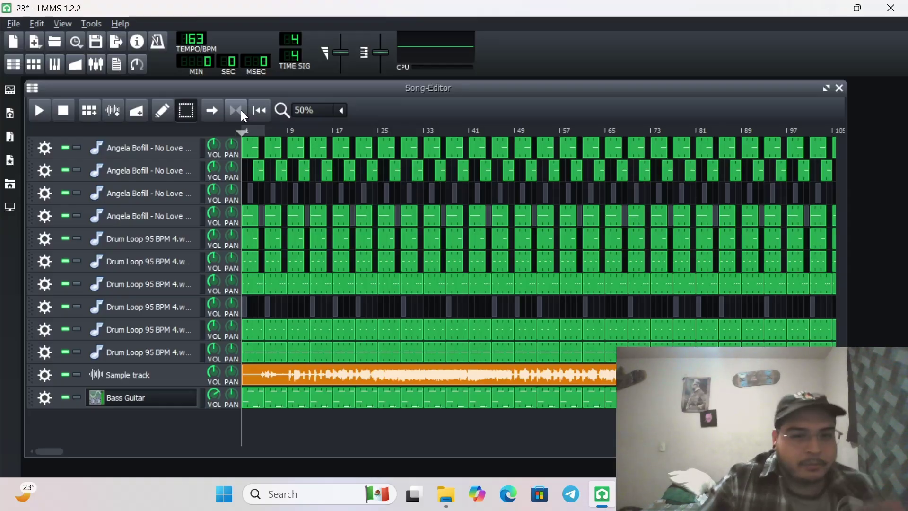
left_click(45, 112)
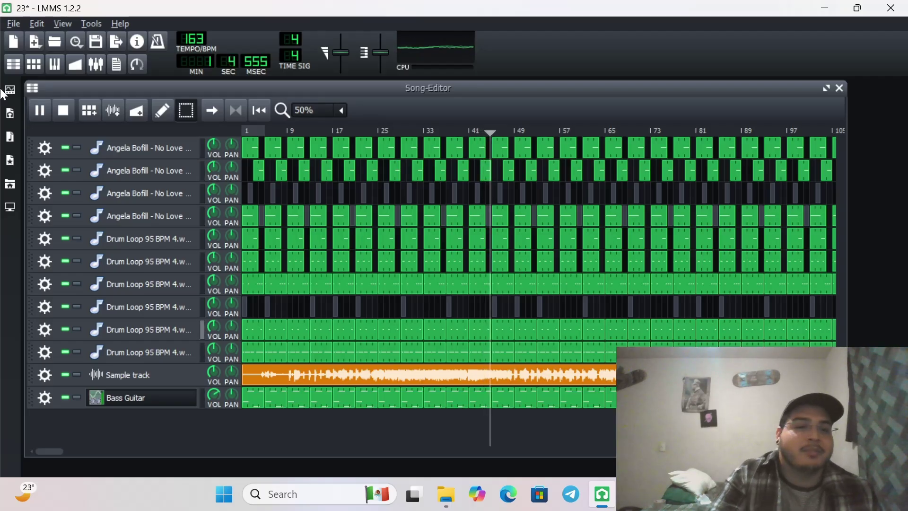
left_click(62, 112)
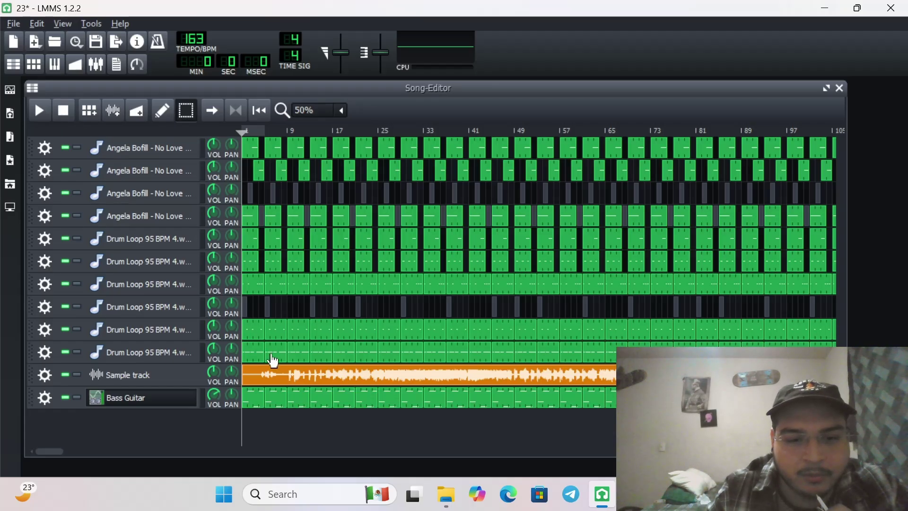
Step: Zoom the song timeline to 400% and play the song to check the sample's timing against the beat
left_click(342, 111)
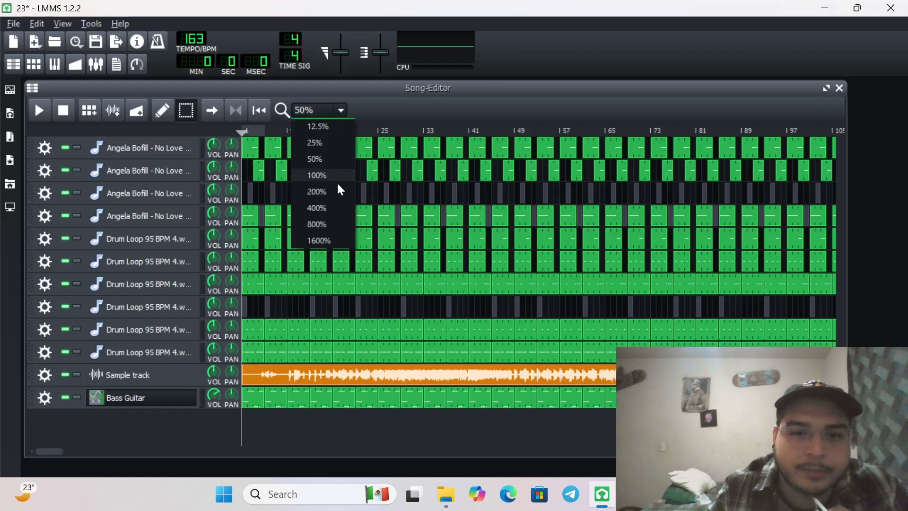
left_click(328, 190)
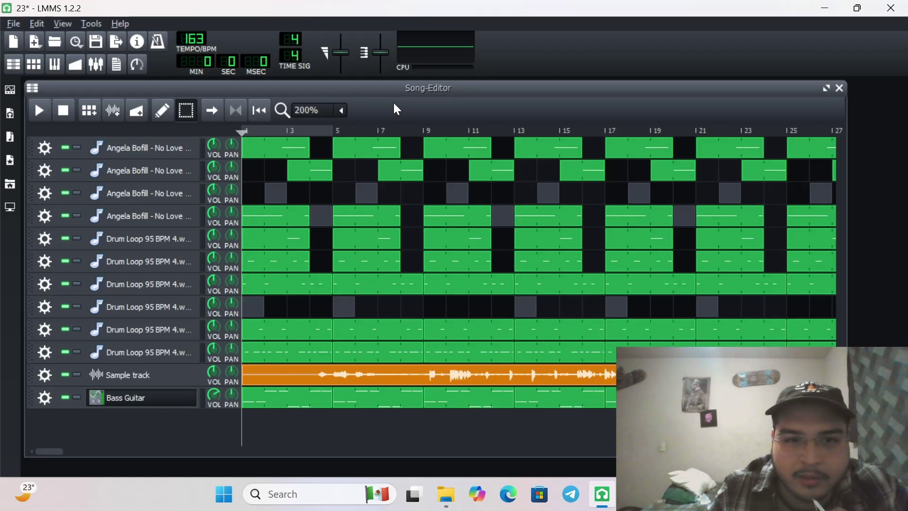
left_click(342, 111)
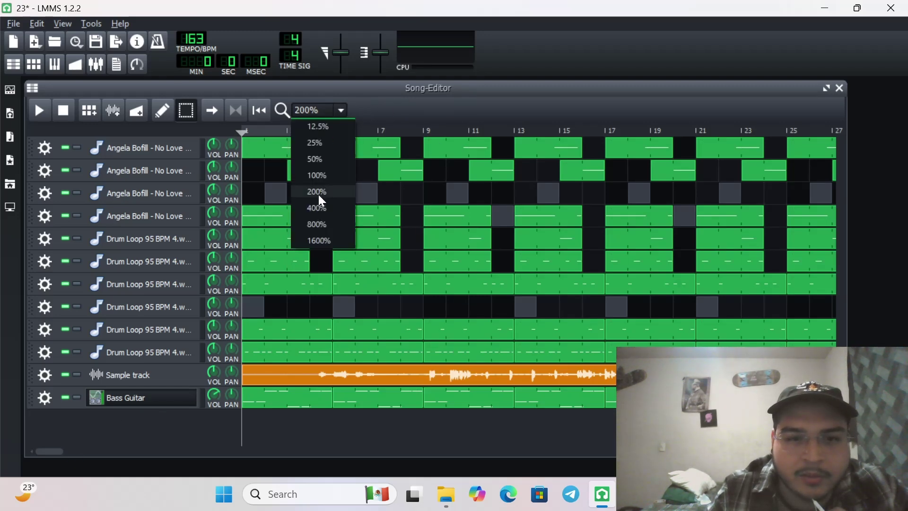
left_click(320, 208)
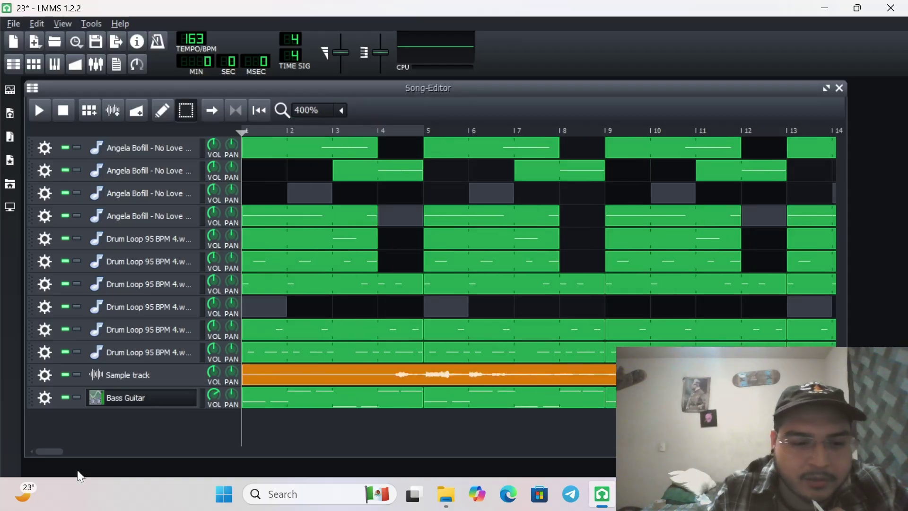
mouse_move(58, 452)
left_mouse_down()
mouse_move(80, 445)
mouse_move(93, 457)
mouse_move(51, 455)
left_mouse_up()
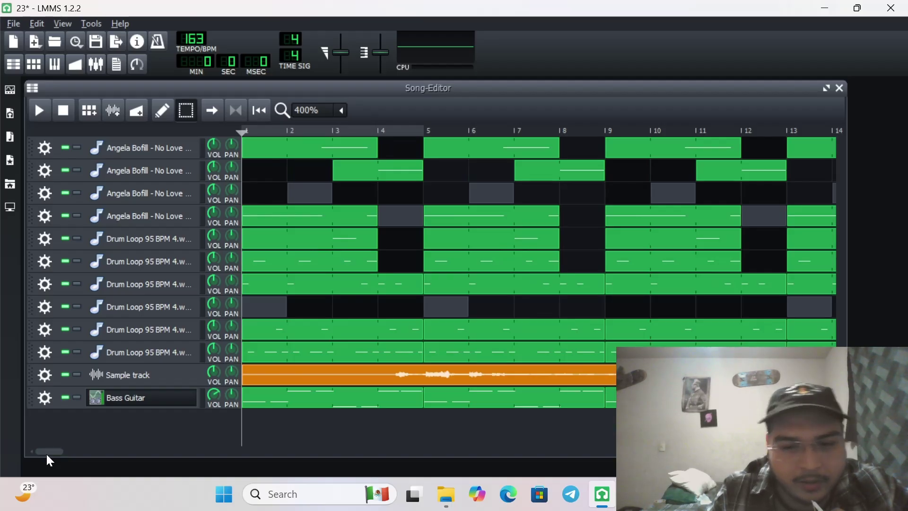
left_click_drag(47, 453, 55, 459)
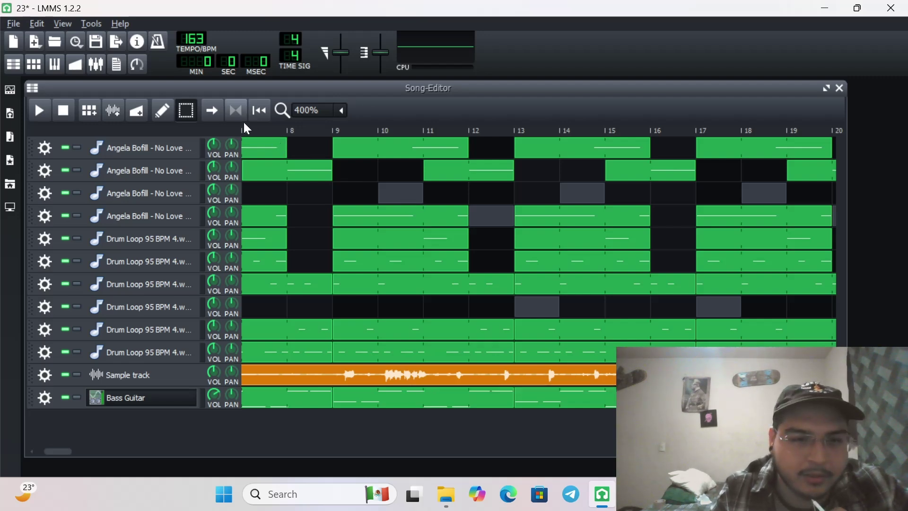
left_click(44, 110)
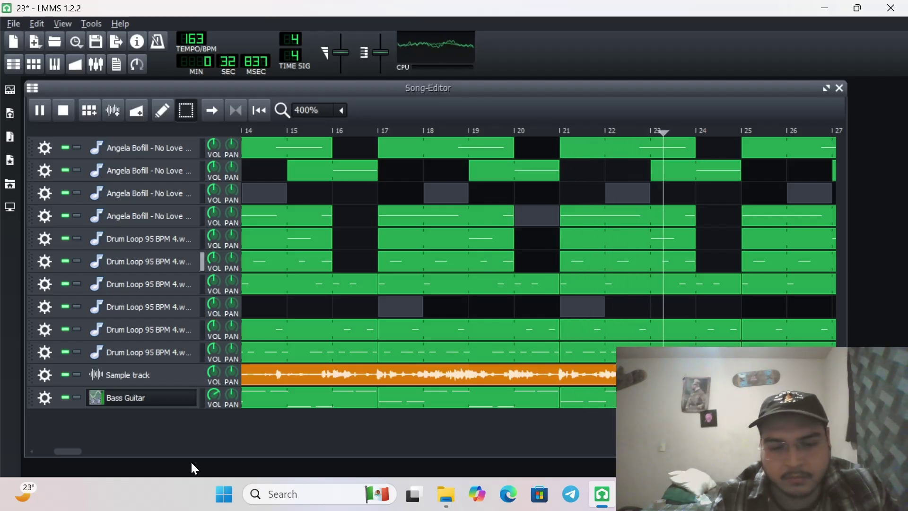
left_click(61, 112)
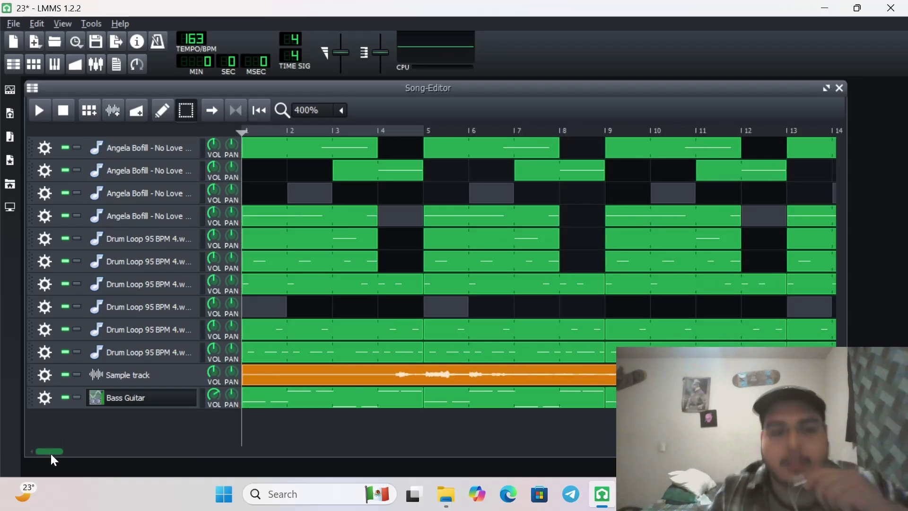
Step: Set the loop region from bar 25 to bar 29, enable looping, and play the looped section
left_click_drag(50, 451, 78, 448)
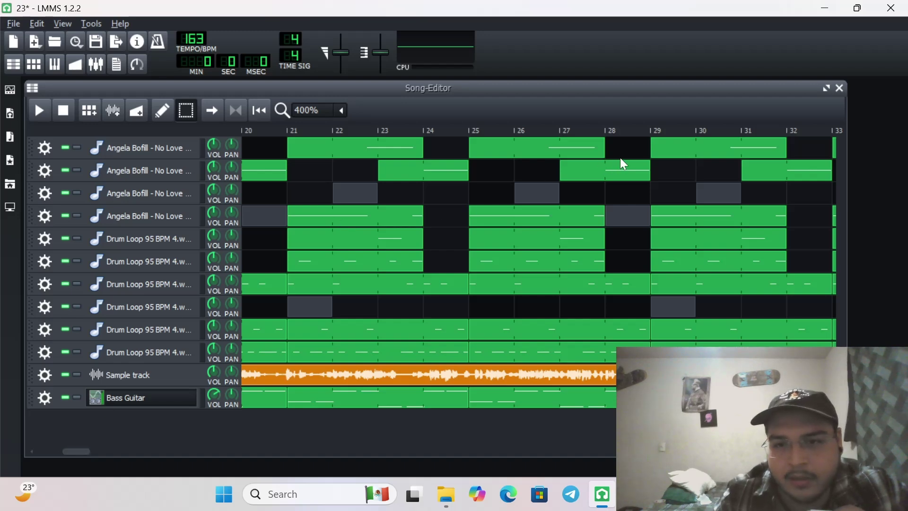
right_click(646, 130)
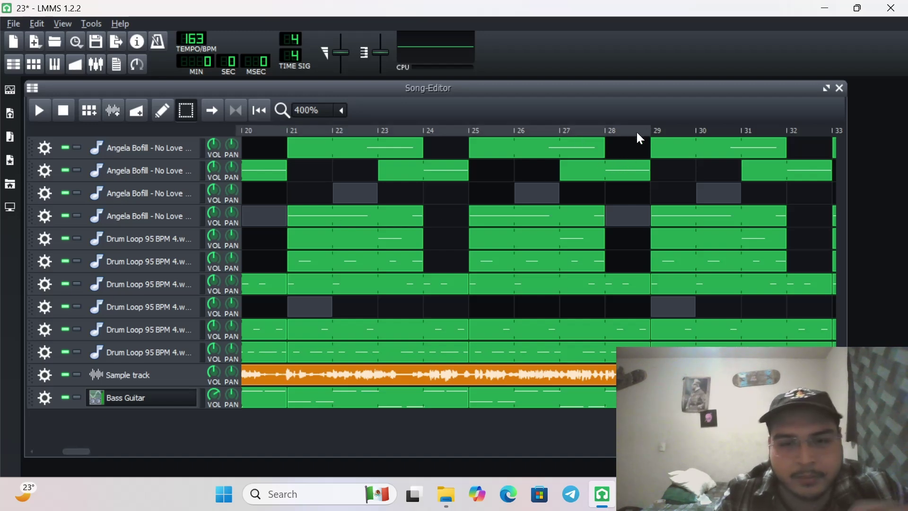
right_click(465, 132)
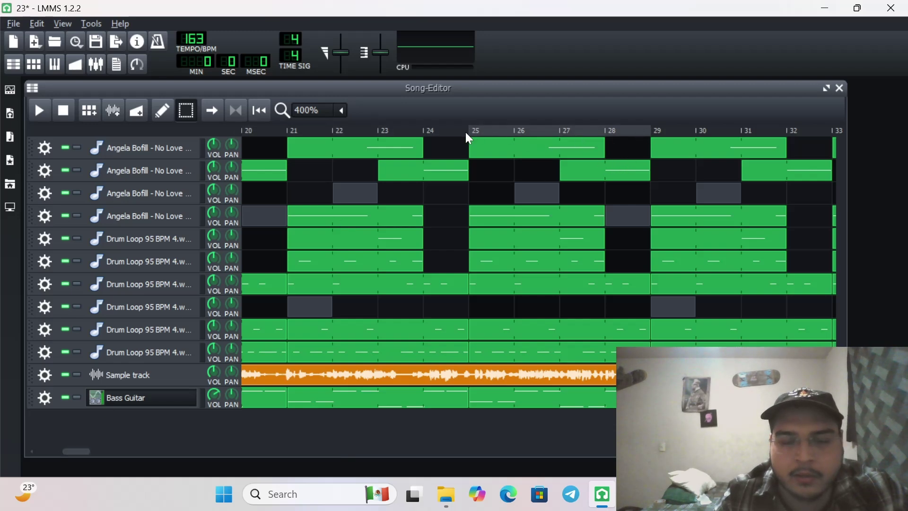
left_click(238, 107)
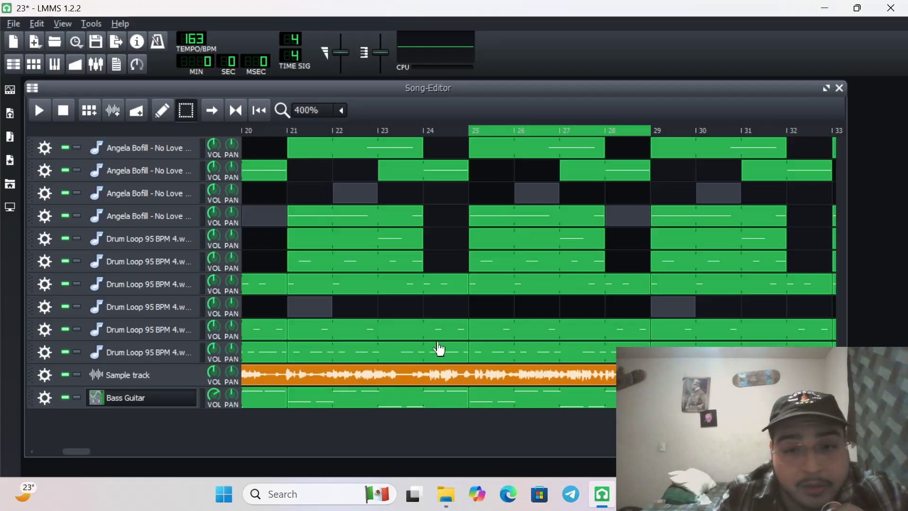
left_click(42, 117)
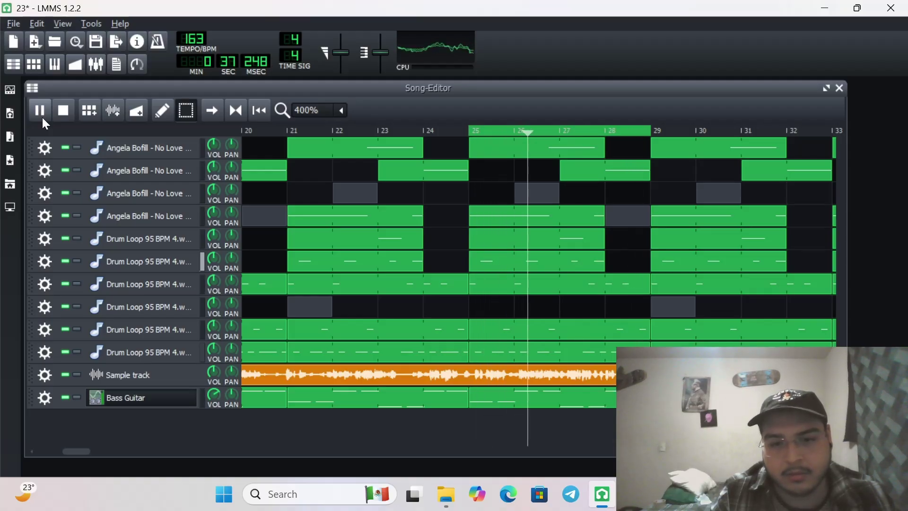
left_click(66, 110)
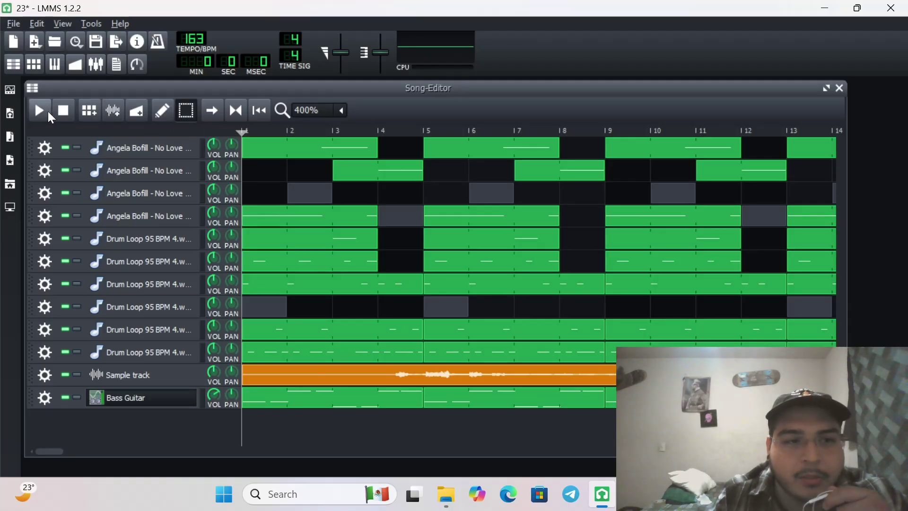
left_click(49, 113)
left_click(49, 112)
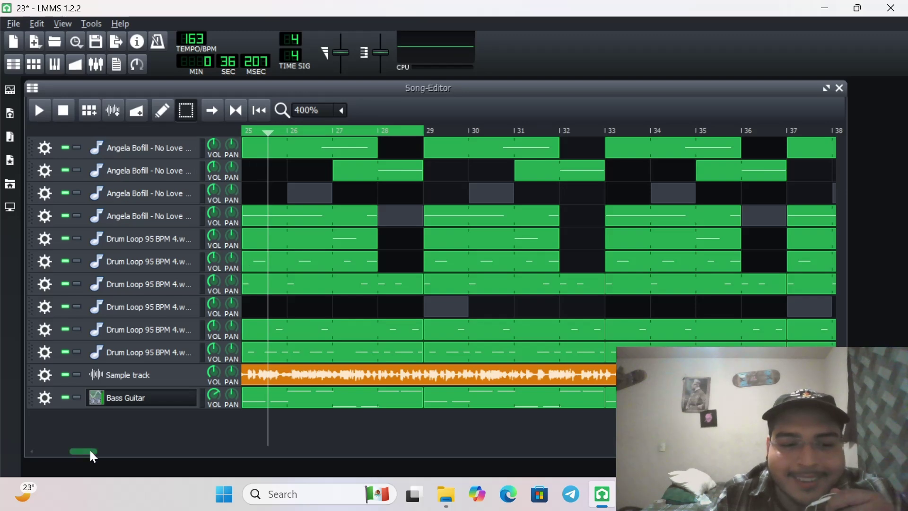
Step: Extend the loop region to start at bar 23 and end at bar 29, and play it
mouse_move(90, 451)
left_mouse_down()
mouse_move(71, 449)
mouse_move(80, 451)
left_mouse_up()
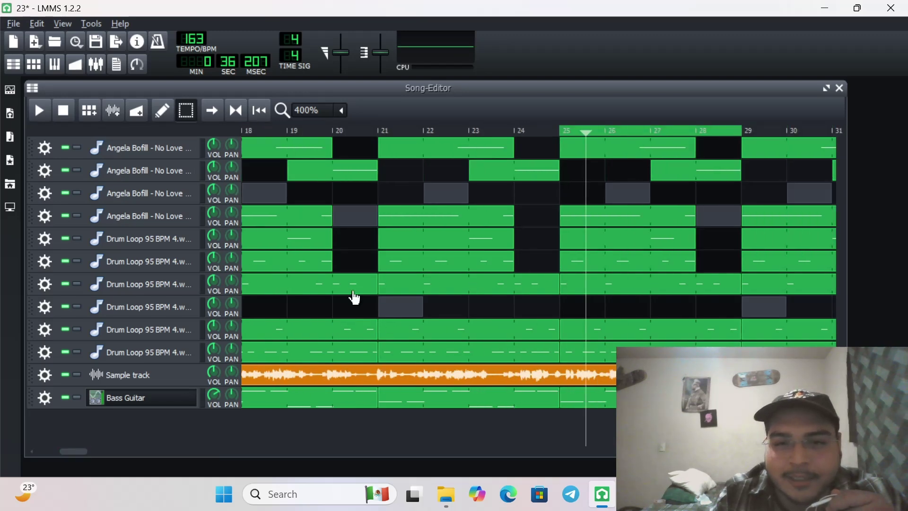
right_click(466, 132)
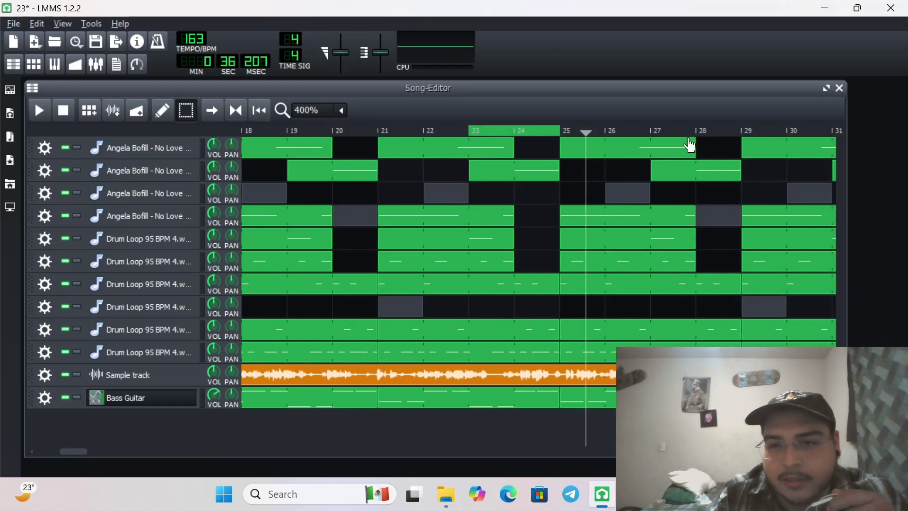
right_click(743, 135)
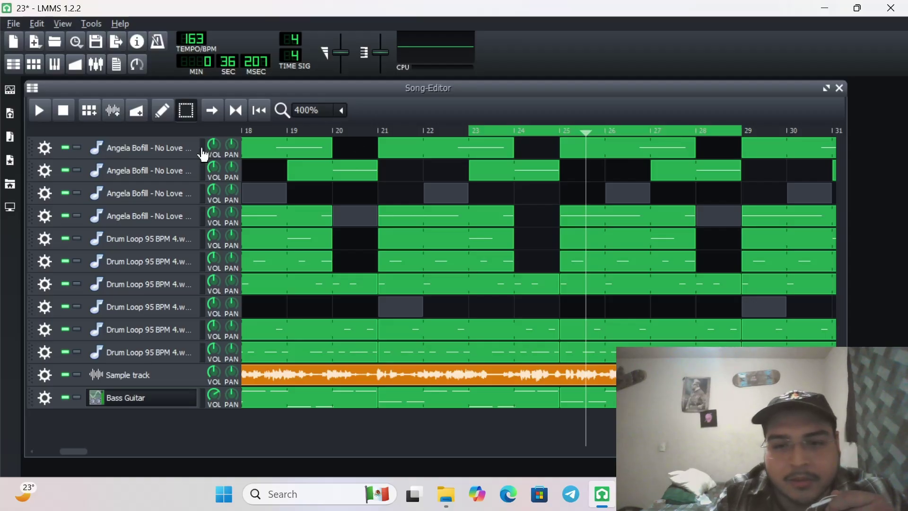
left_click(45, 113)
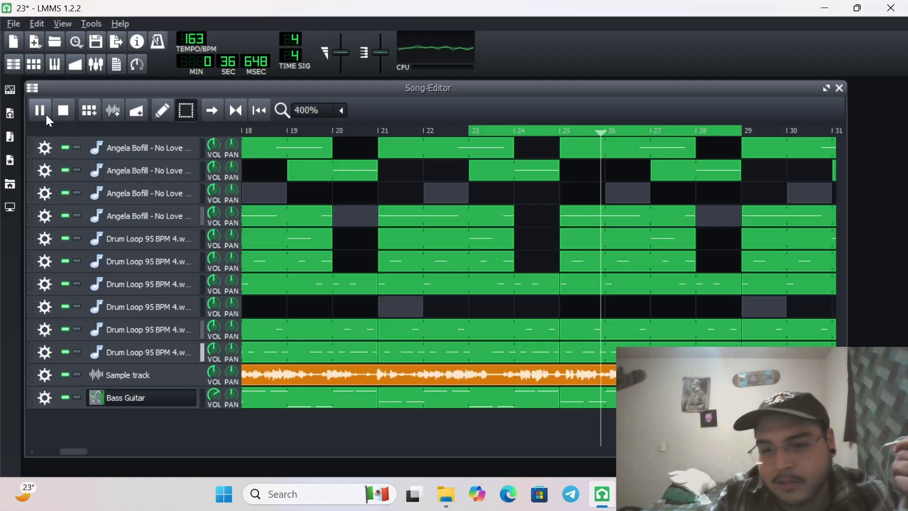
left_click(61, 110)
left_click(50, 110)
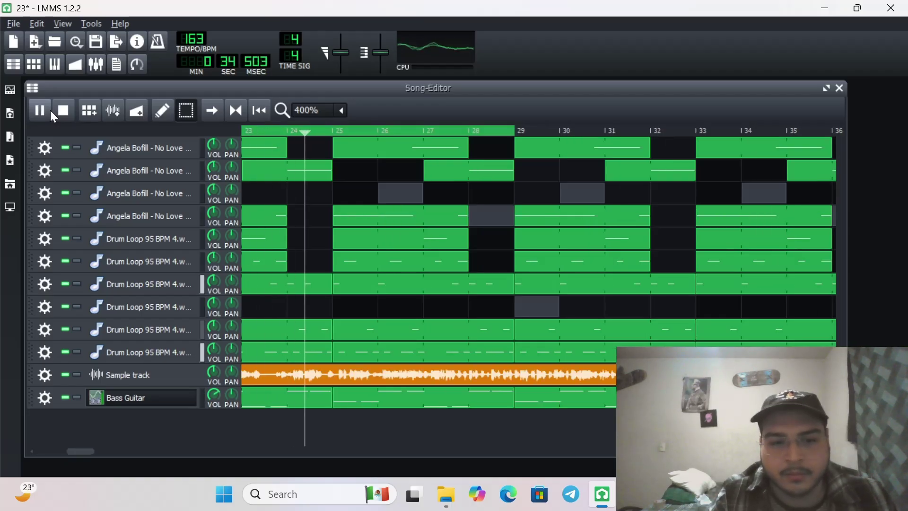
left_click(61, 112)
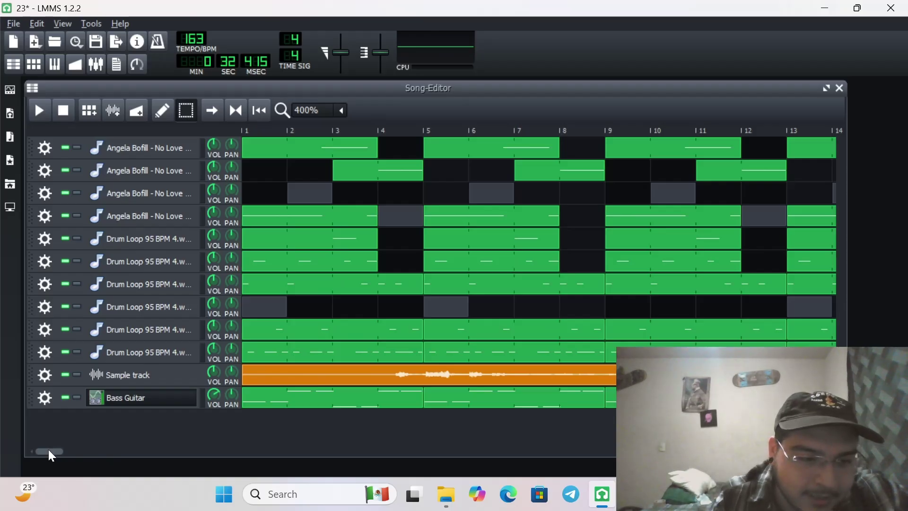
Step: Move the Sample track's audio clip one bar later, to start at bar 2, and play the looped section
left_click_drag(49, 452, 83, 442)
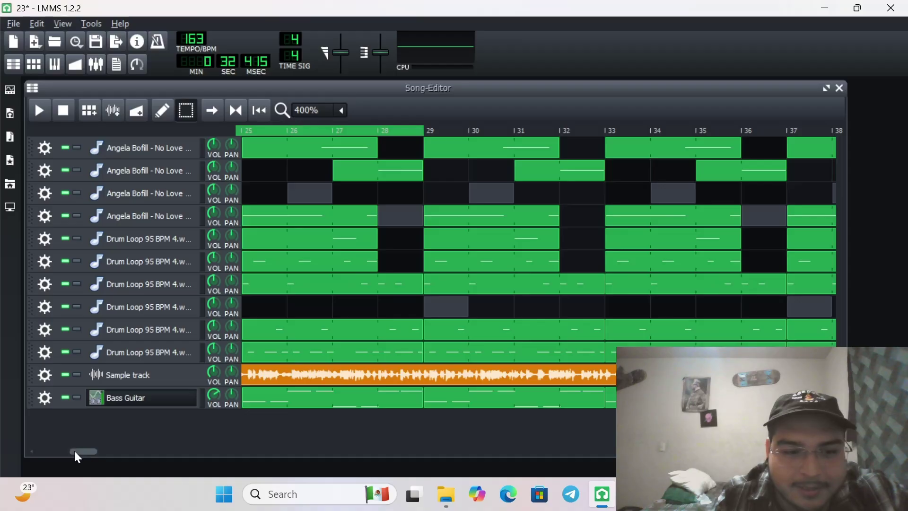
left_click_drag(75, 451, 70, 455)
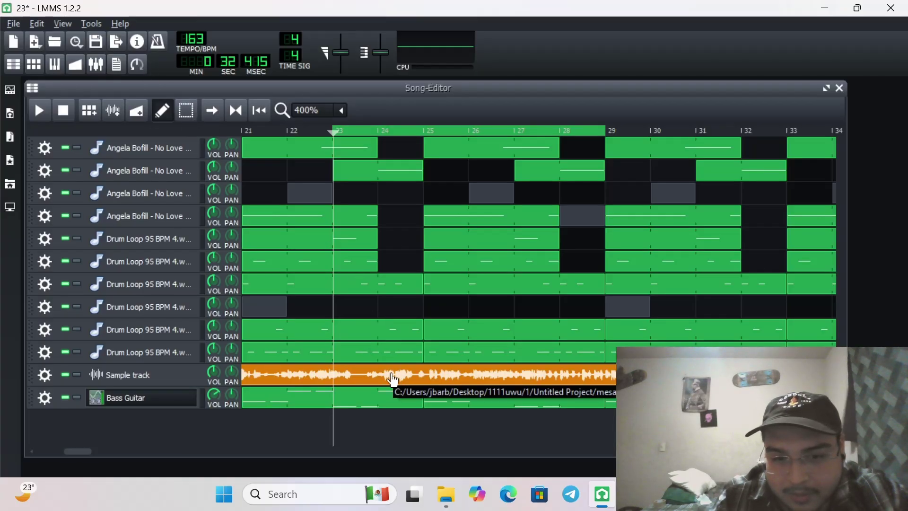
left_click_drag(393, 379, 431, 388)
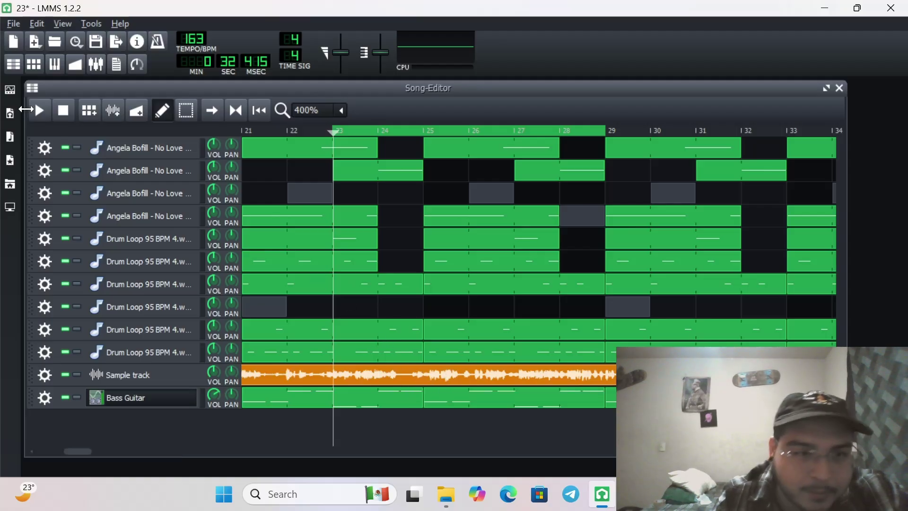
left_click(47, 112)
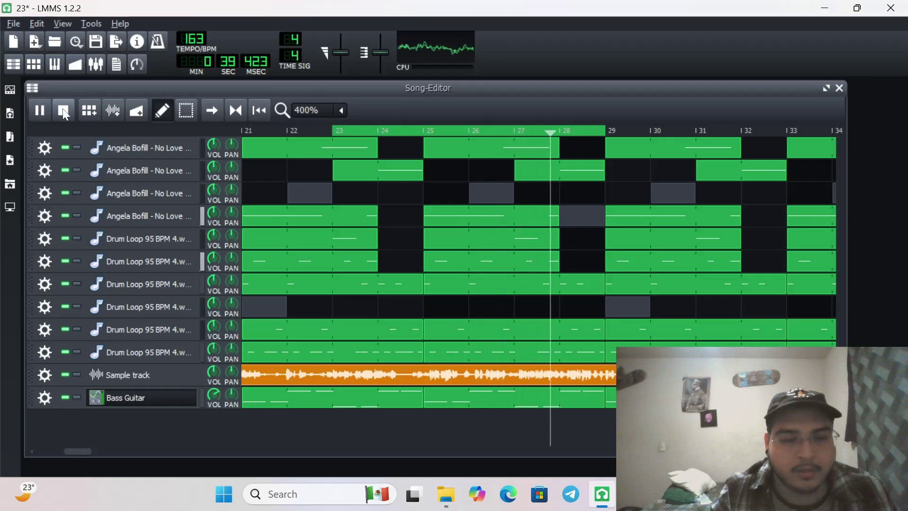
left_click(66, 116)
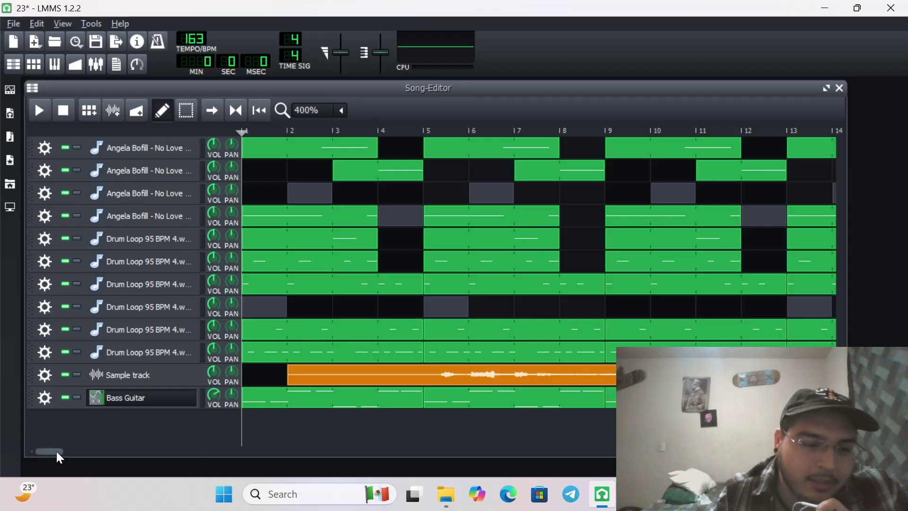
Step: Solo the Sample track and play the looped section from bar 23
mouse_move(66, 454)
left_mouse_down()
mouse_move(99, 449)
mouse_move(79, 448)
left_mouse_up()
right_click(82, 453)
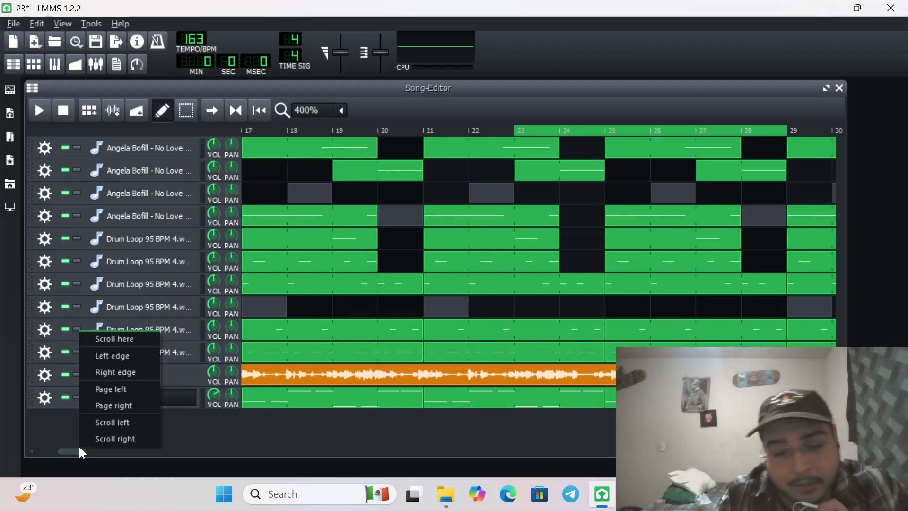
left_click(219, 438)
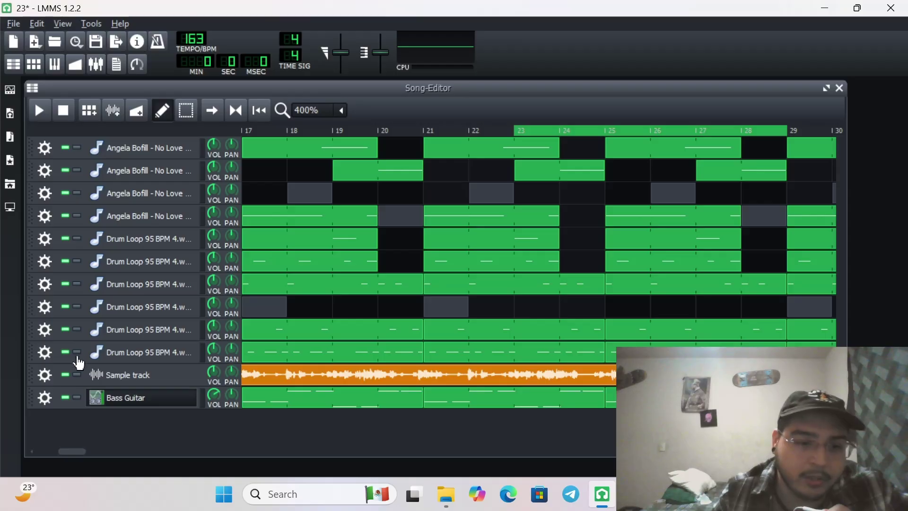
left_click(77, 374)
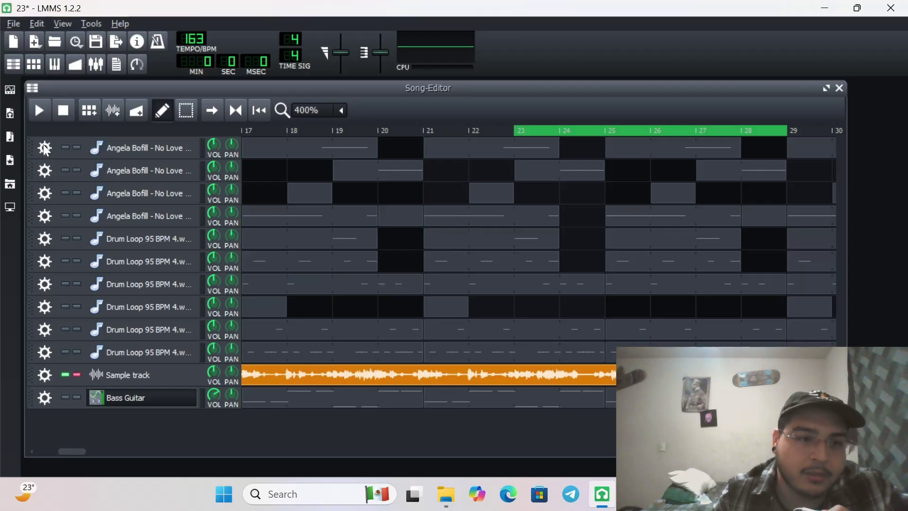
left_click(40, 114)
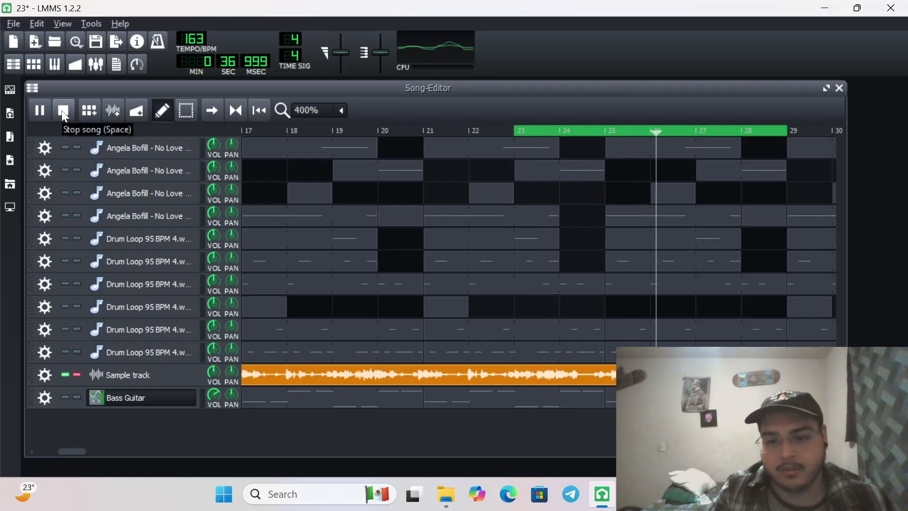
Step: Stop playback, turn off solo on the Sample track, and play the looped section with all tracks
left_click(64, 111)
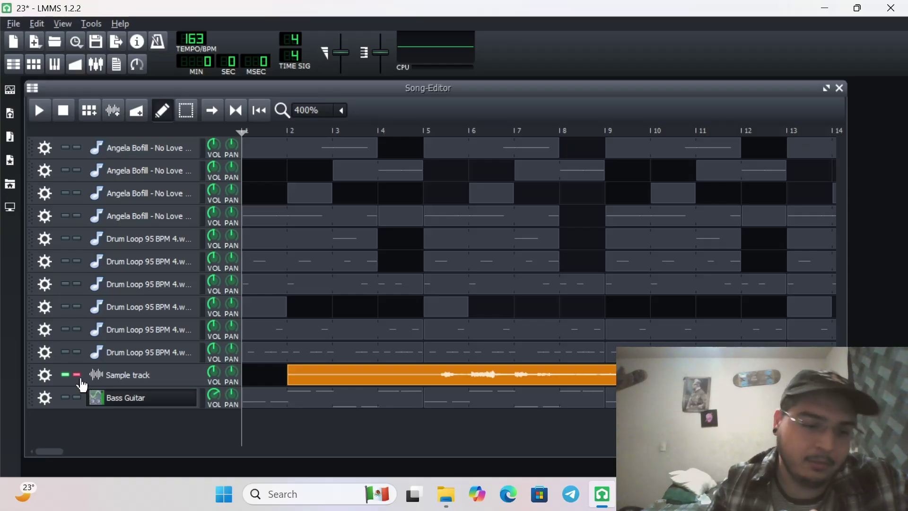
right_click(80, 378)
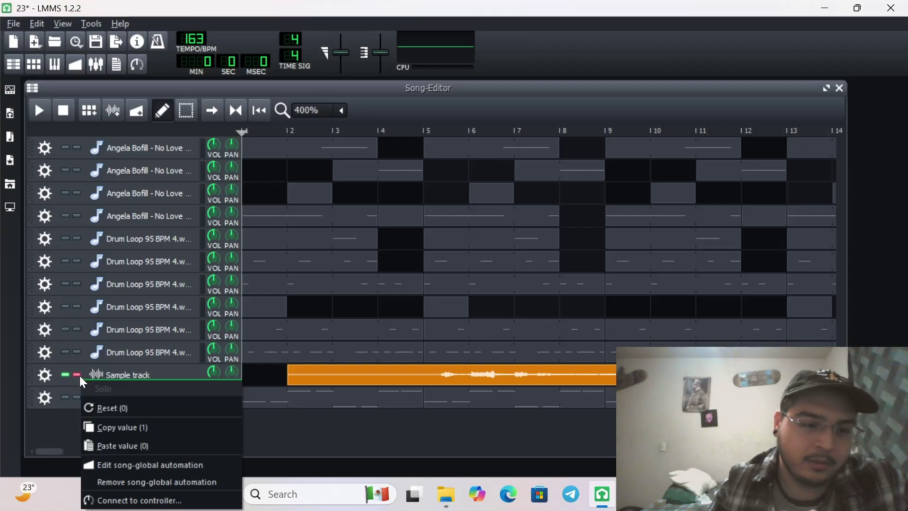
right_click(78, 373)
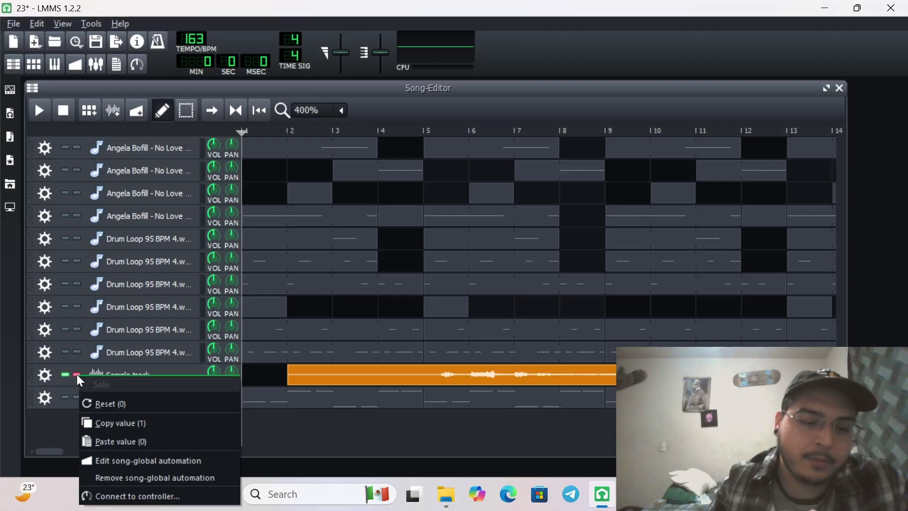
left_click(77, 374)
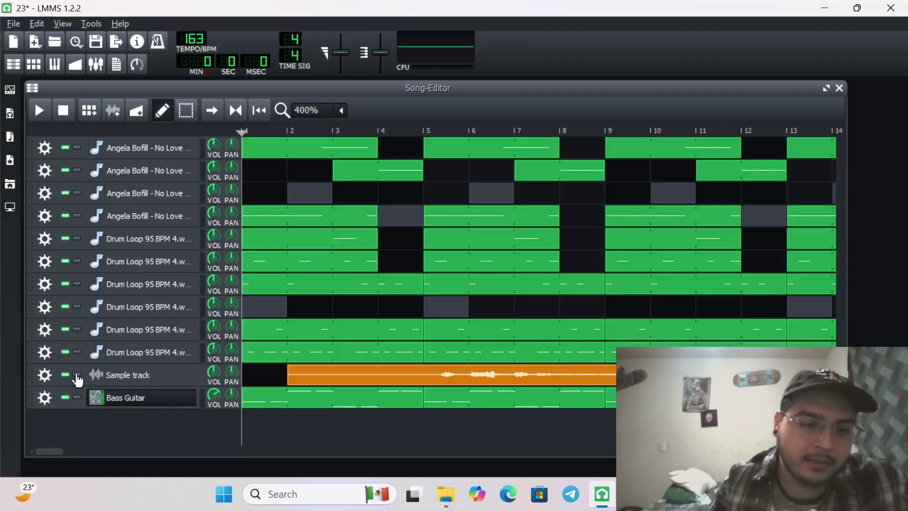
left_click(40, 110)
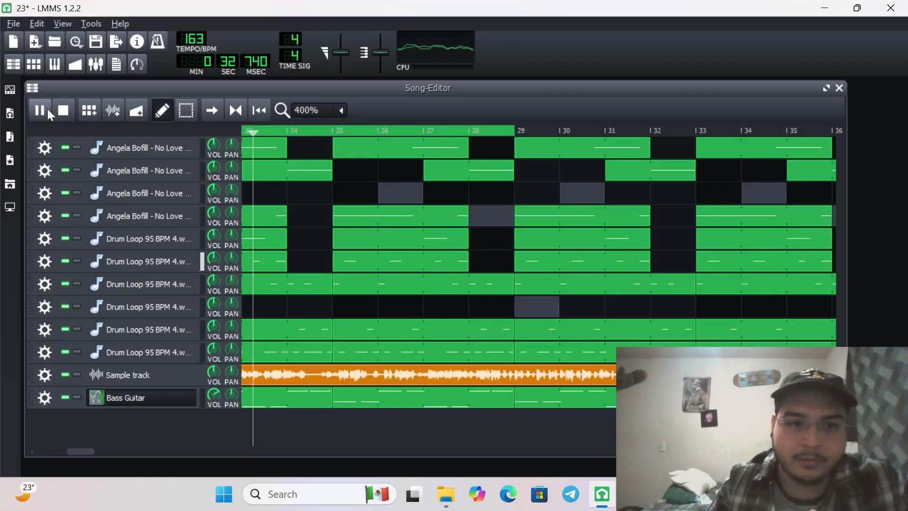
Step: Change the loop region to run from bar 25 to bar 37 and audition it before stopping playback
right_click(333, 131)
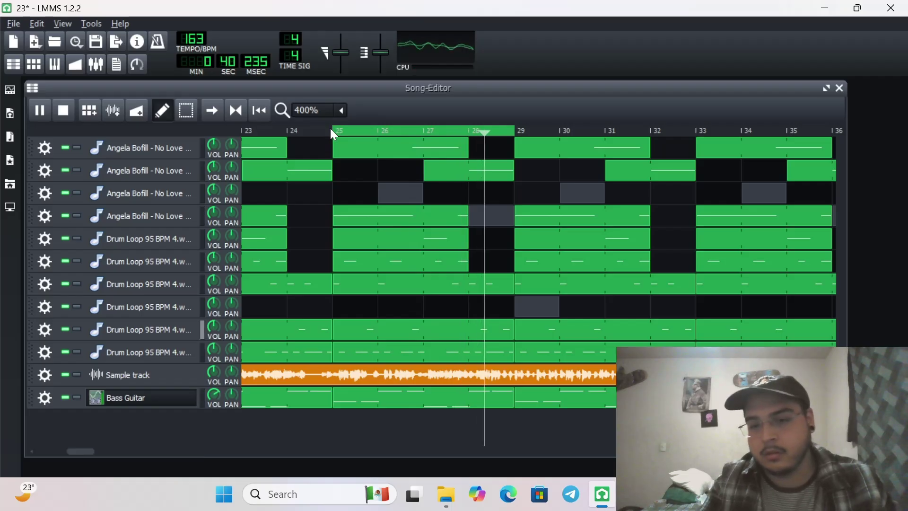
right_click(700, 128)
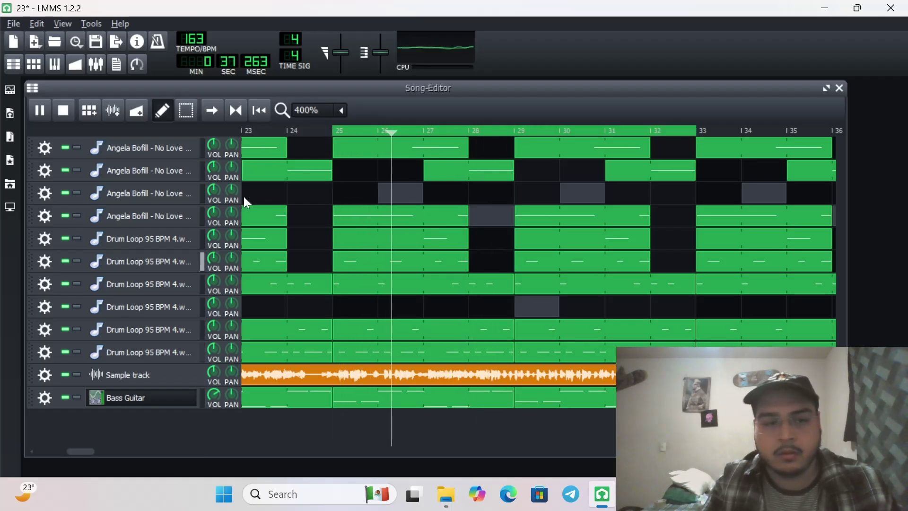
left_click(341, 110)
left_click(326, 174)
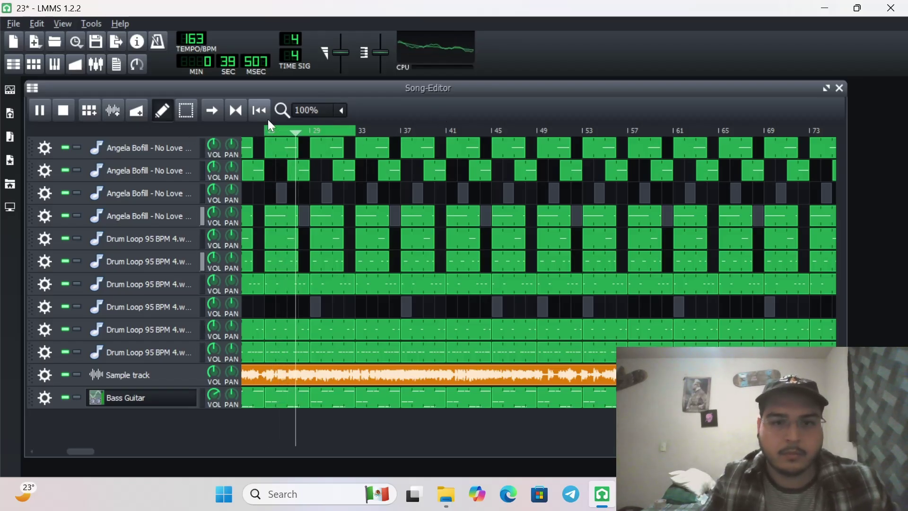
right_click(400, 132)
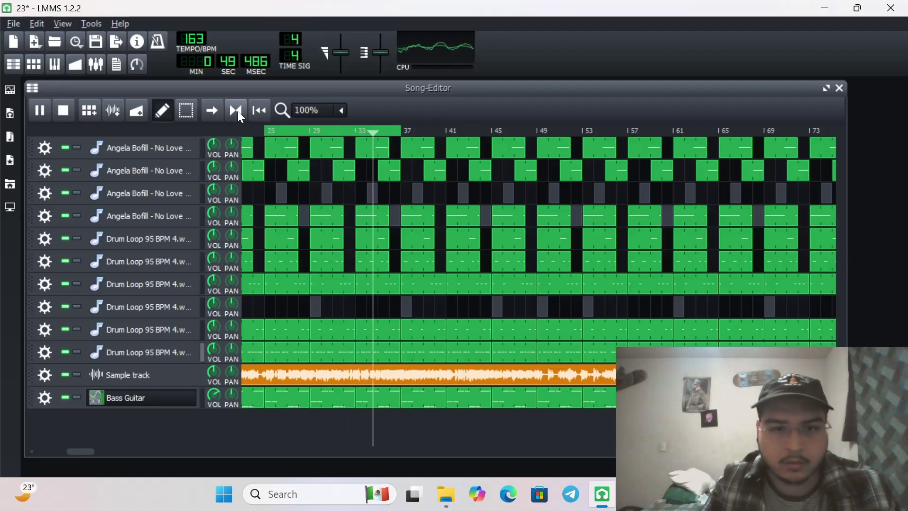
left_click(65, 111)
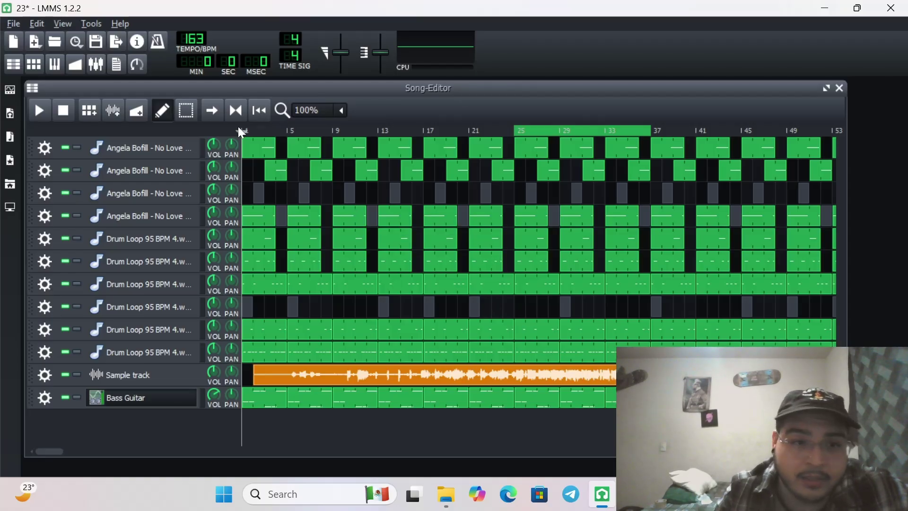
Step: Play the looped section and toggle mute on the FX 2 mixer channel to compare the mix with and without it
left_click(38, 113)
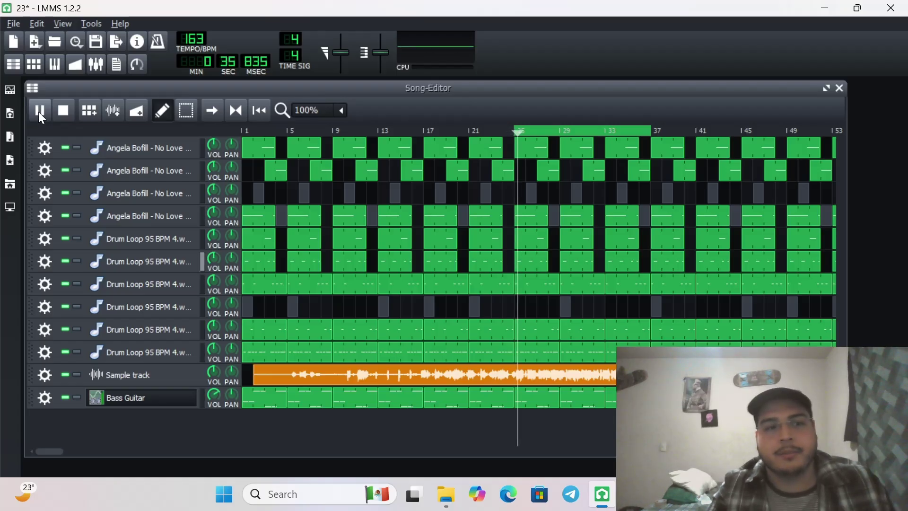
left_click(99, 67)
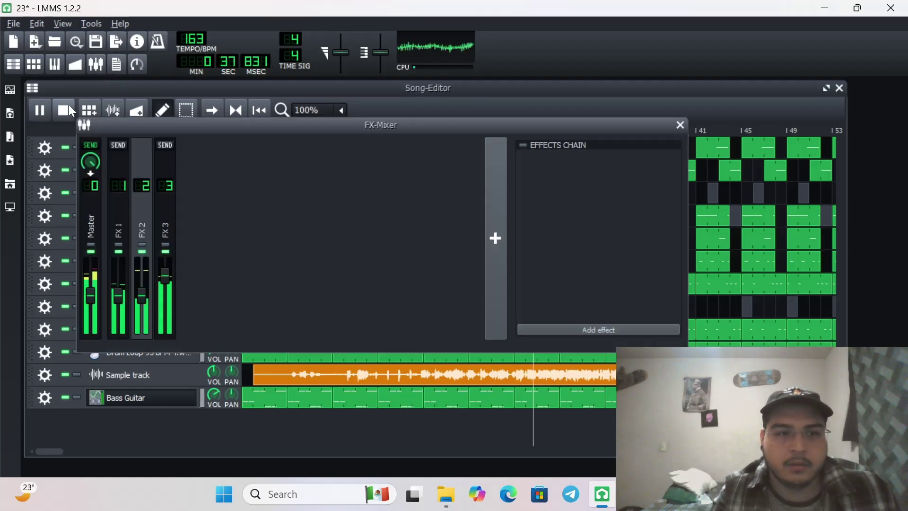
right_click(140, 251)
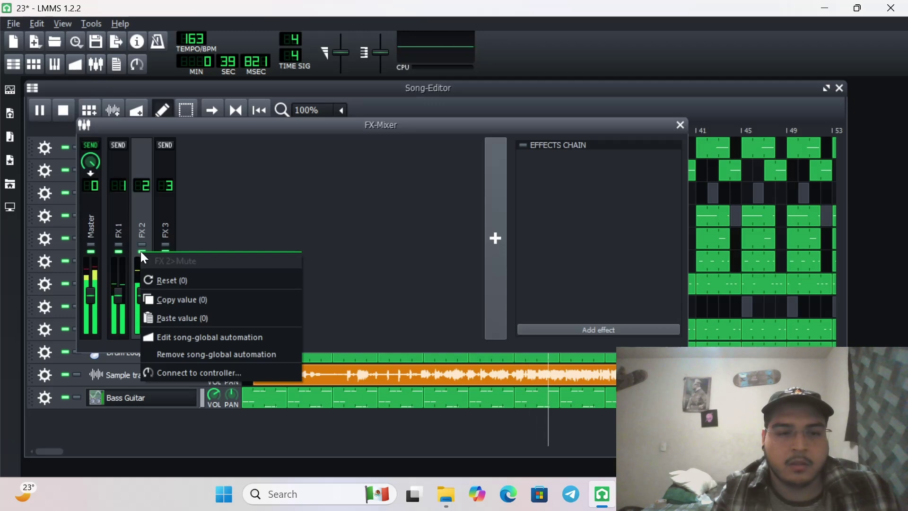
left_click(186, 251)
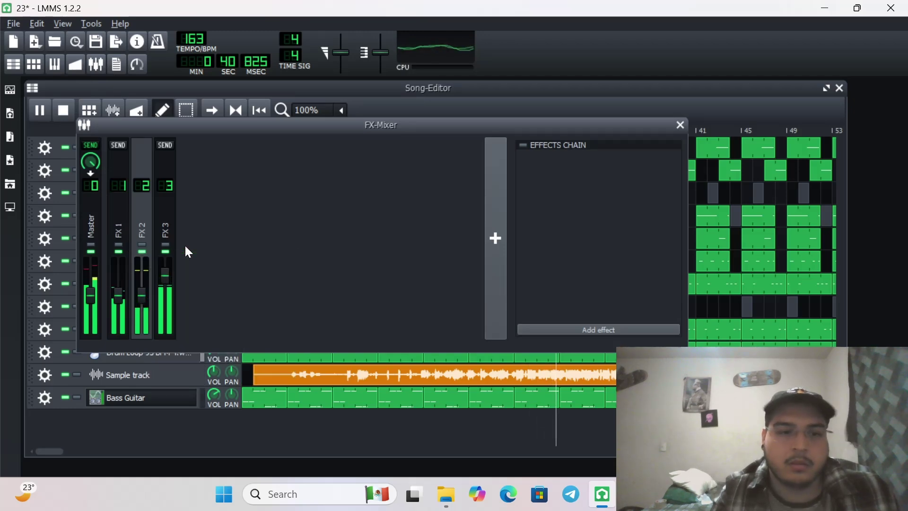
left_click(143, 250)
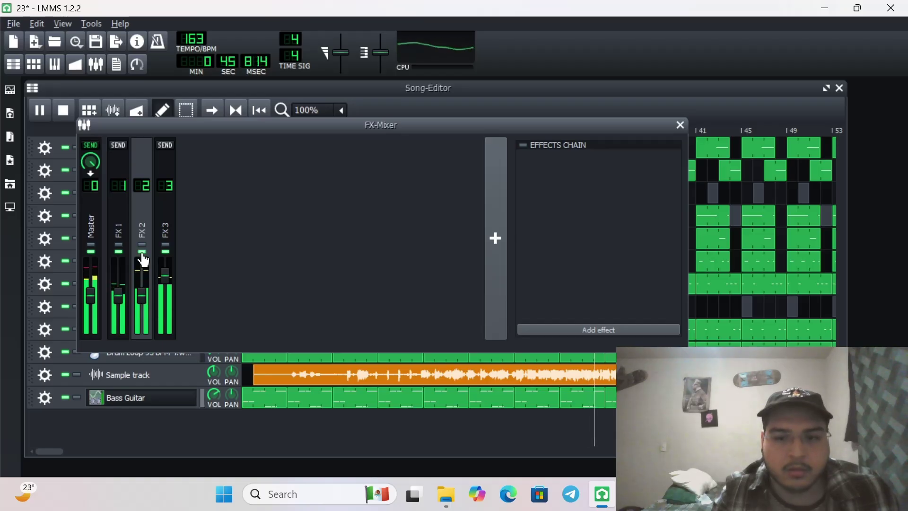
left_click(143, 250)
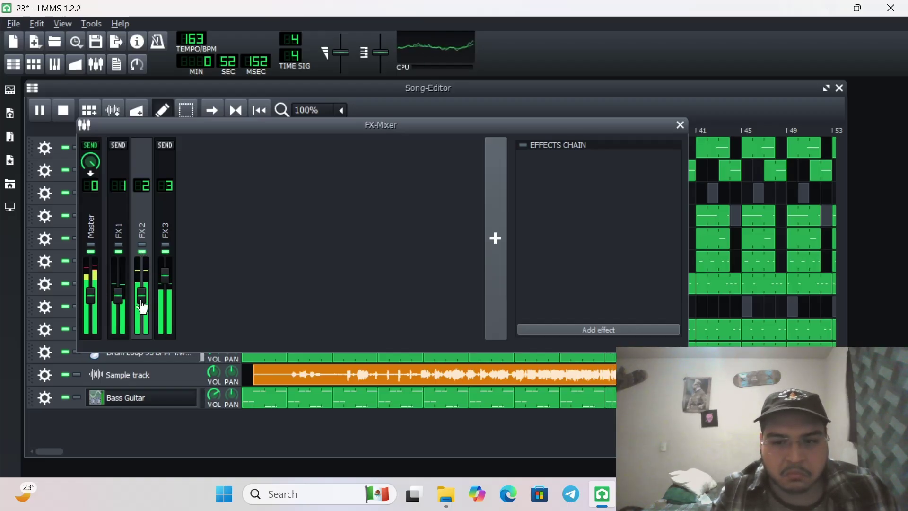
Step: Lower the FX 2 channel's volume to 0 %, raise it back to about level with the FX 1 fader, and stop playback
left_click_drag(141, 301, 152, 429)
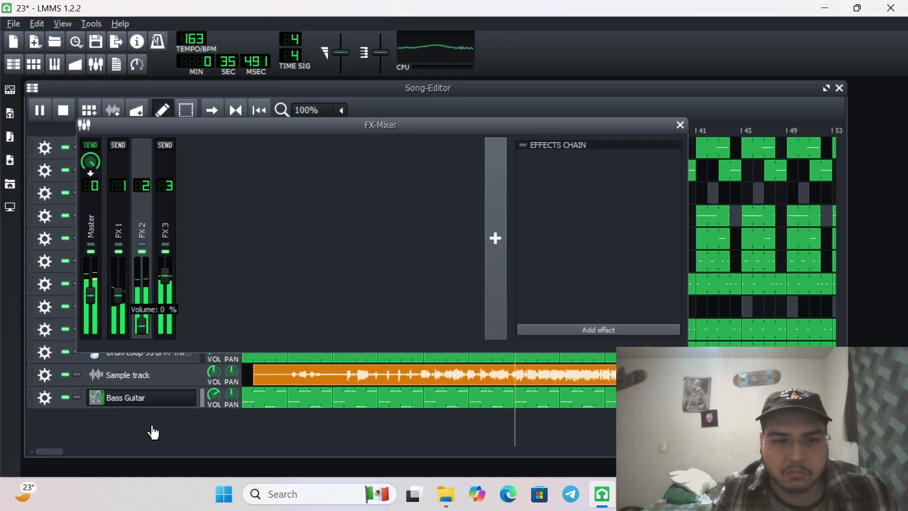
left_click(141, 332)
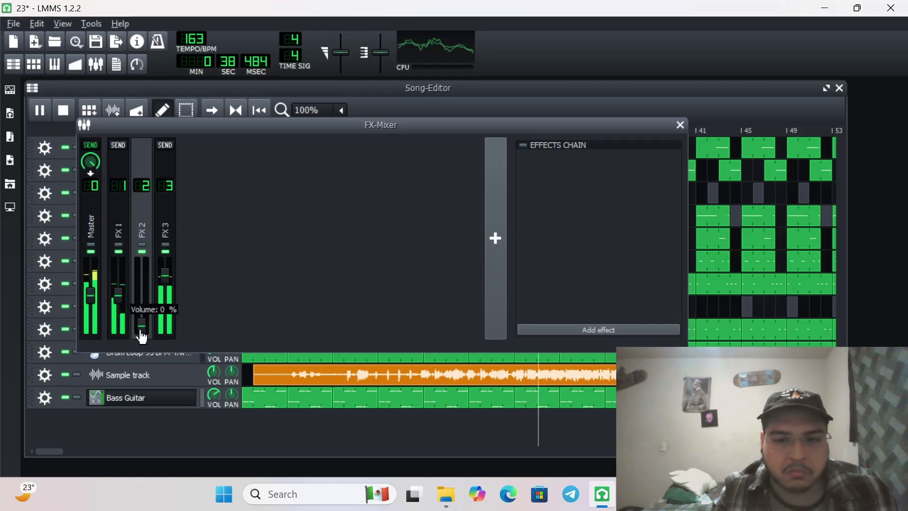
left_click_drag(142, 337, 147, 305)
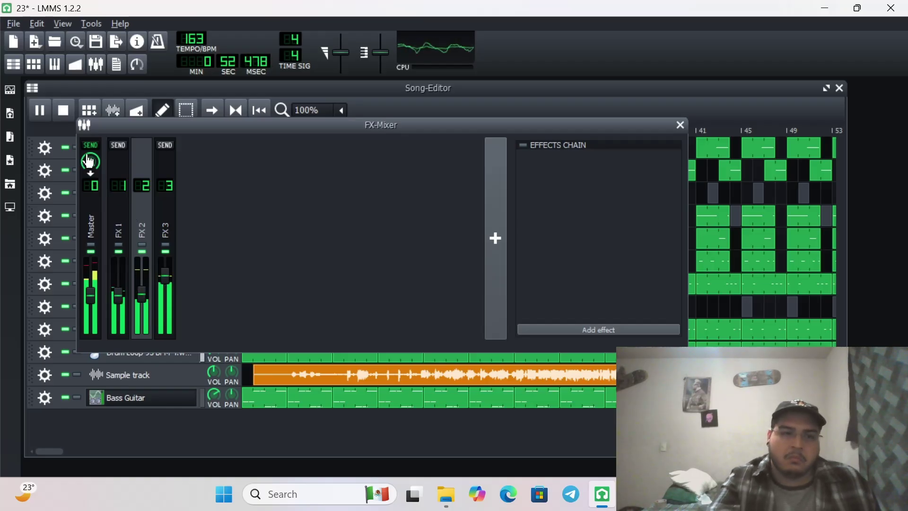
left_click(63, 118)
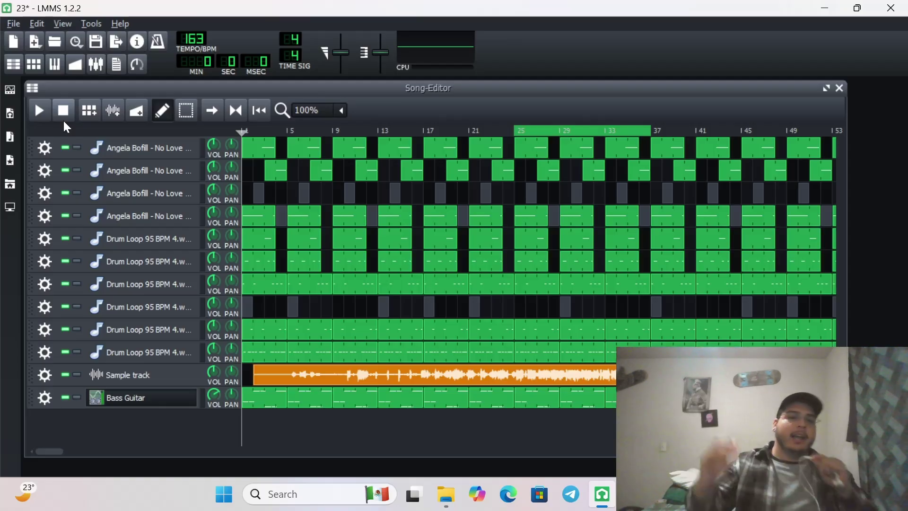
Step: Solo the FX 2 channel in the FX mixer
left_click(95, 69)
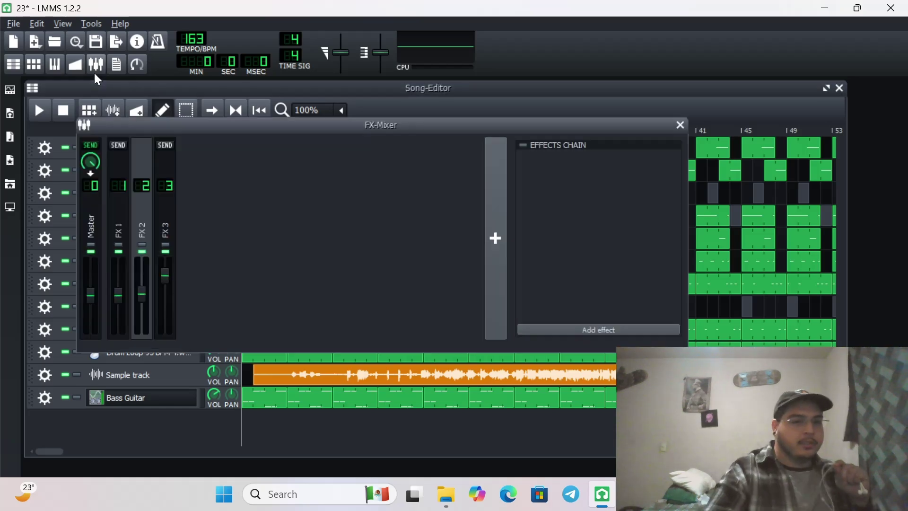
left_click(143, 248)
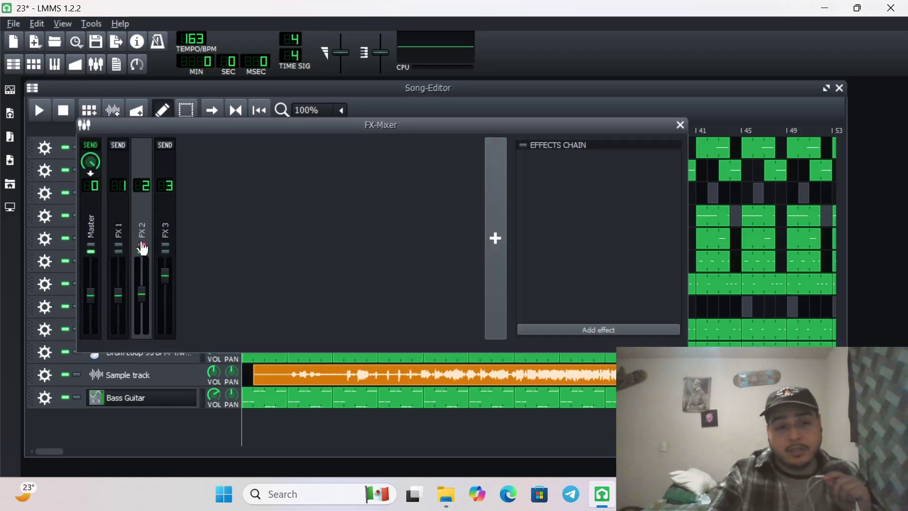
Step: Mute the Sample track in the song arrangement and audition the looped section without it
left_click(66, 376)
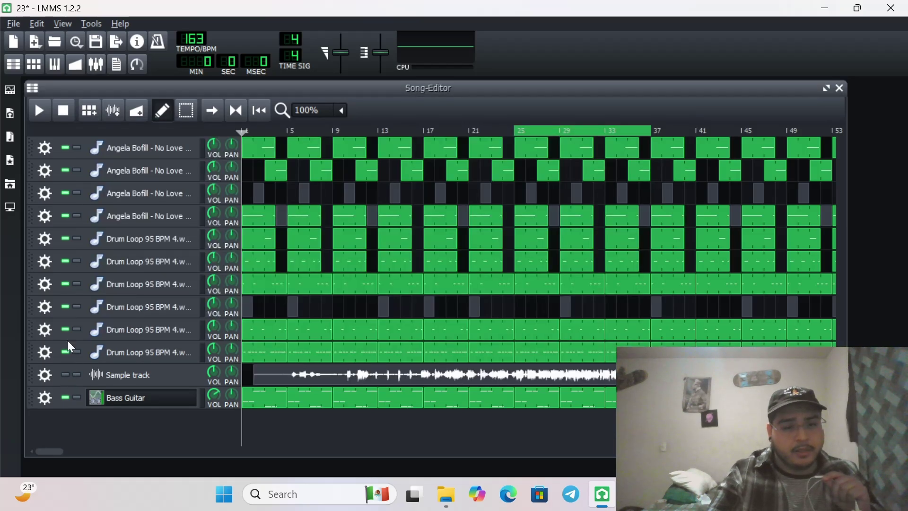
left_click(50, 116)
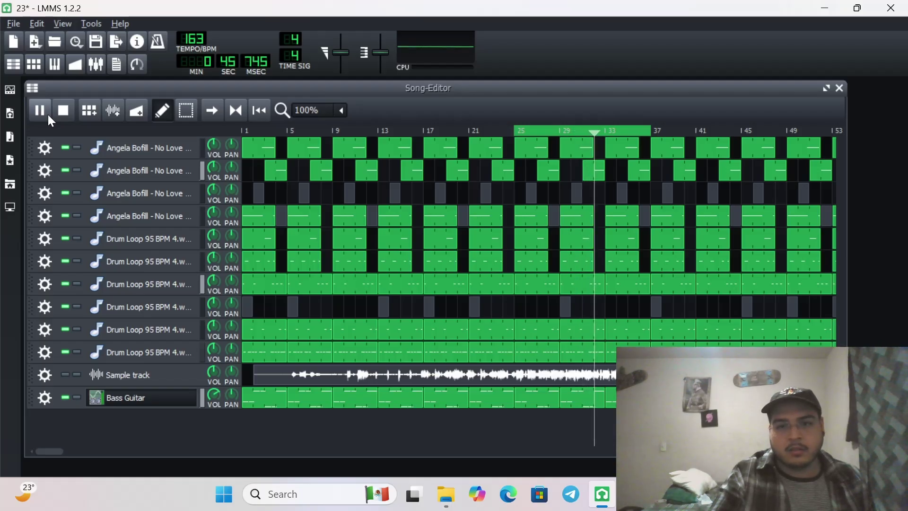
left_click(62, 113)
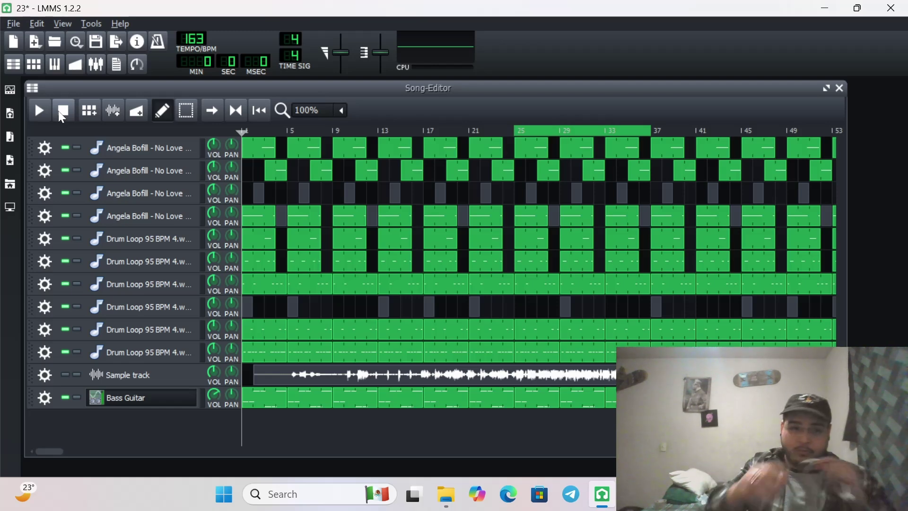
Step: Browse the beats folder in My Samples and preview 909beat01.ogg, break01.ogg, break02.ogg and break03.ogg
left_click(11, 114)
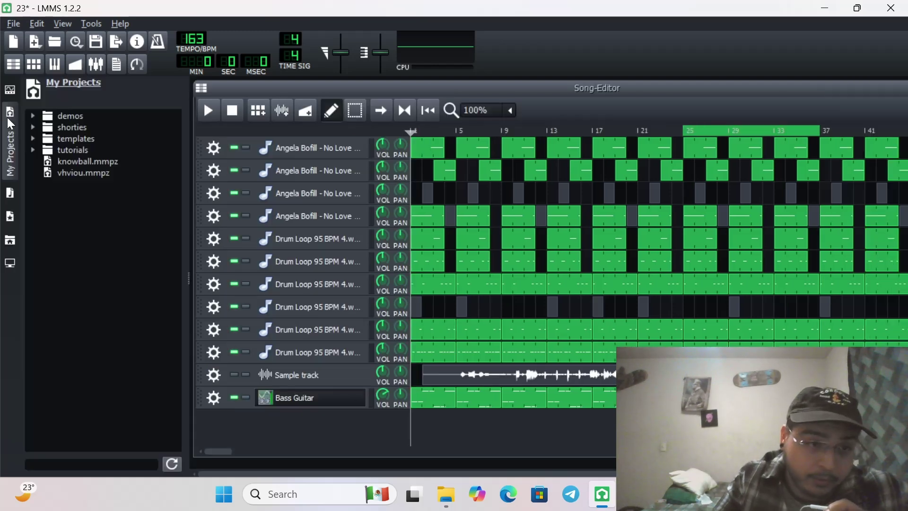
left_click(13, 189)
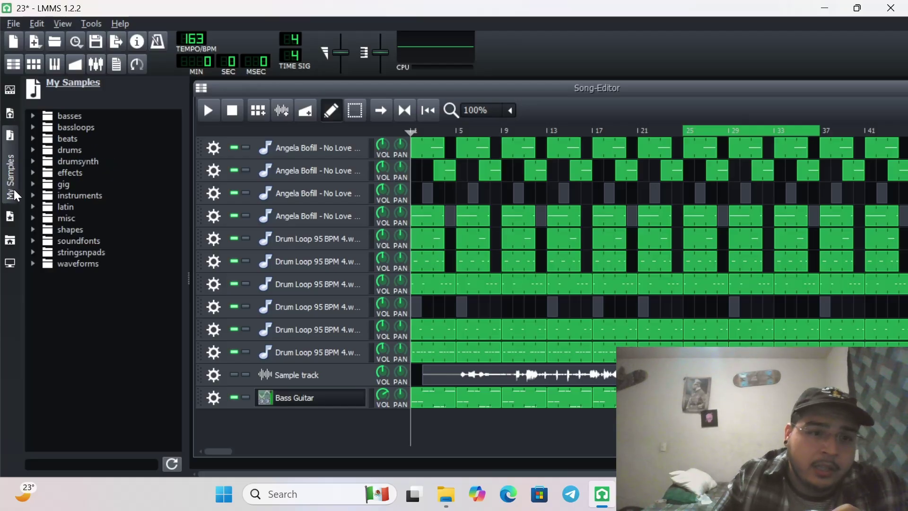
left_click(78, 140)
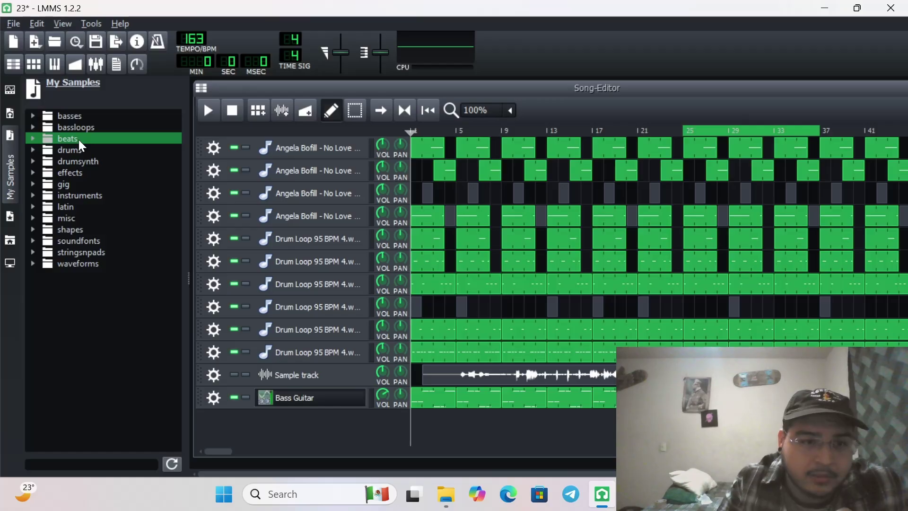
double_click(52, 138)
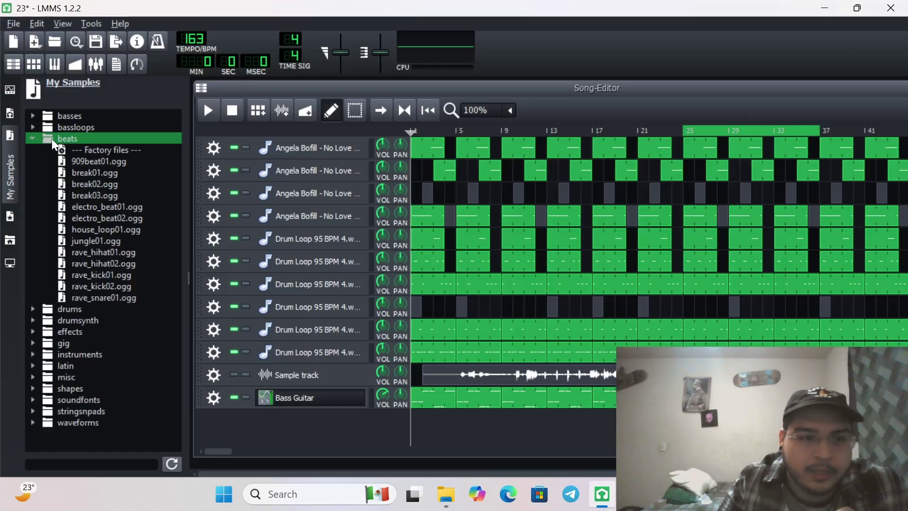
left_click(90, 165)
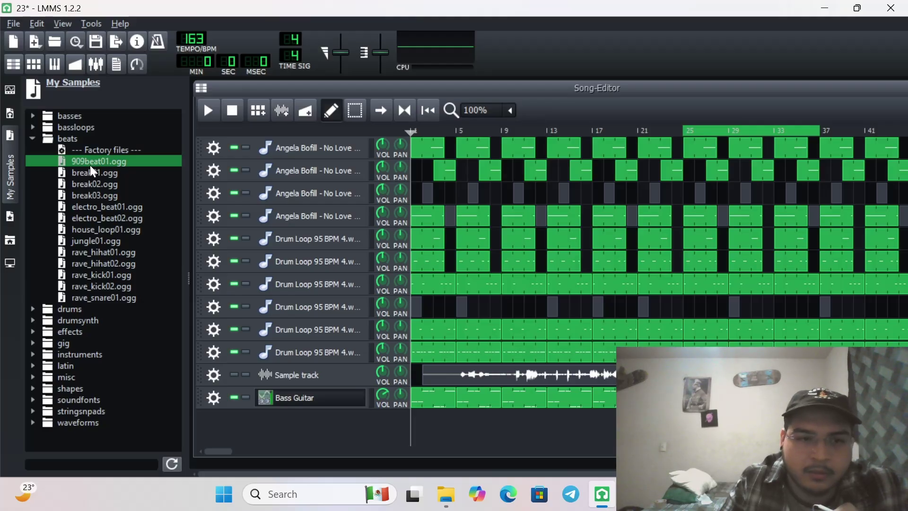
left_click(90, 169)
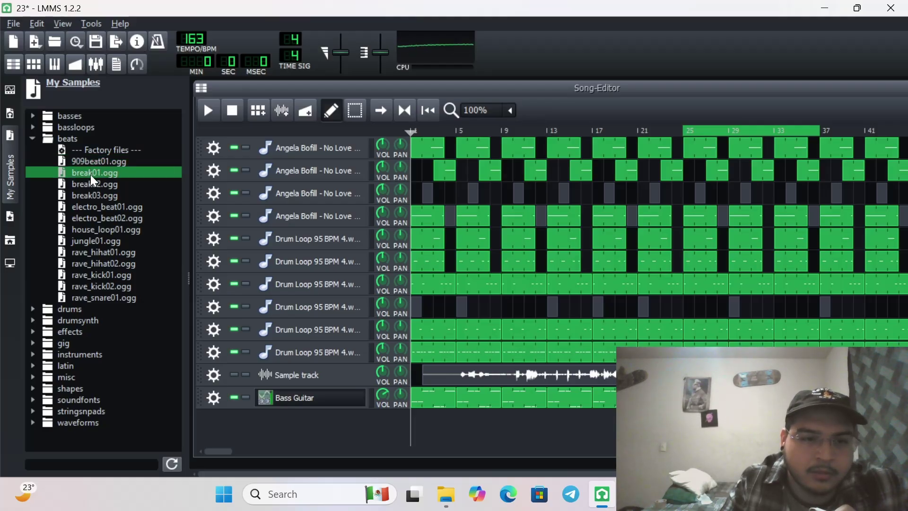
left_click(90, 183)
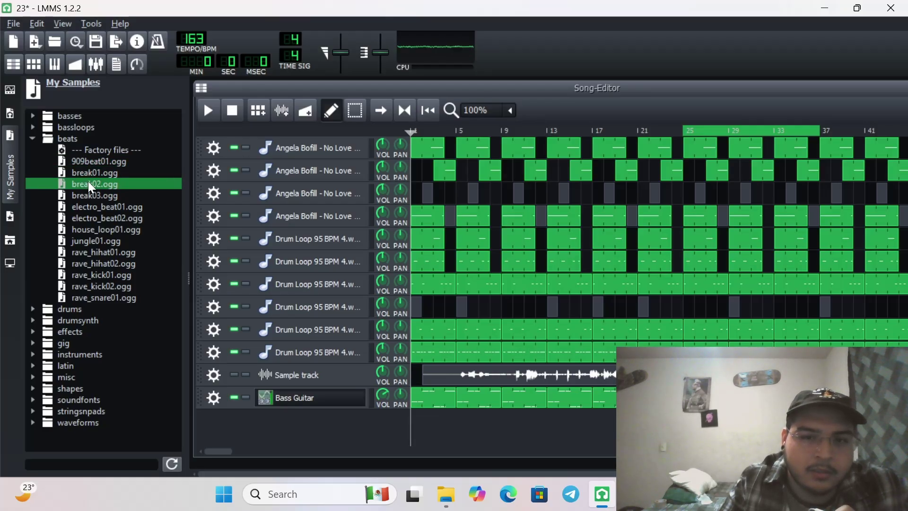
left_click(89, 194)
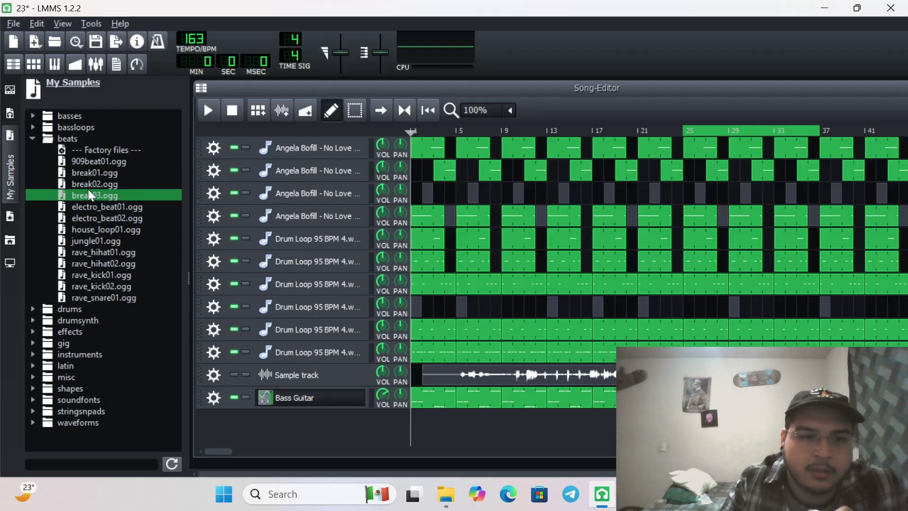
left_click(90, 186)
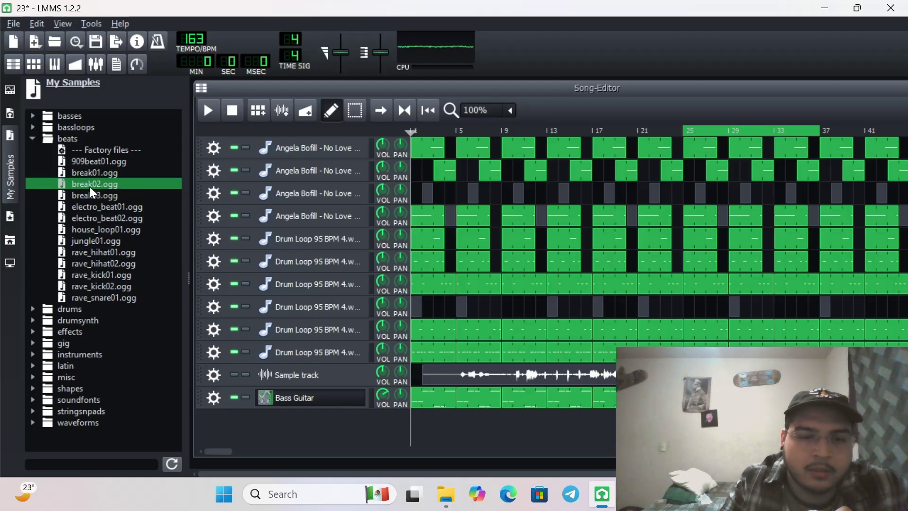
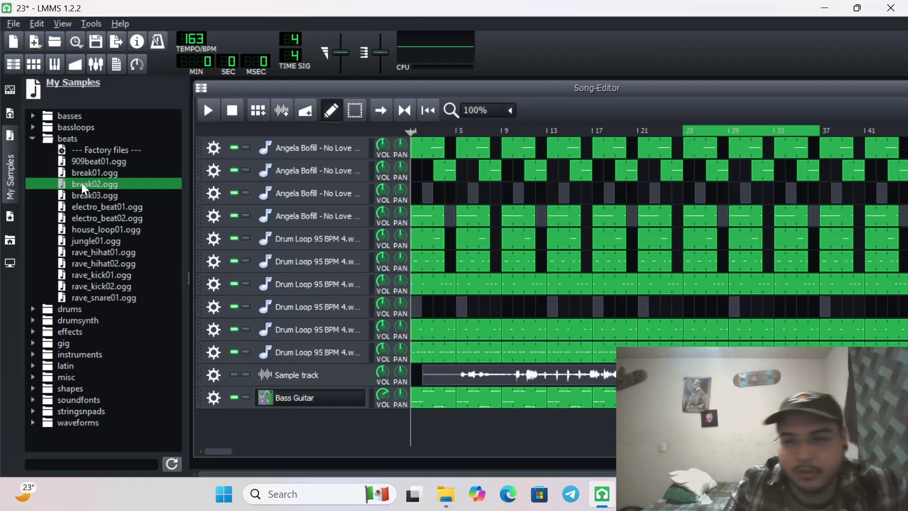
Step: Set the song loop to end at bar 29, and add break02.ogg as a new instrument track in the song arrangement
left_click(727, 134)
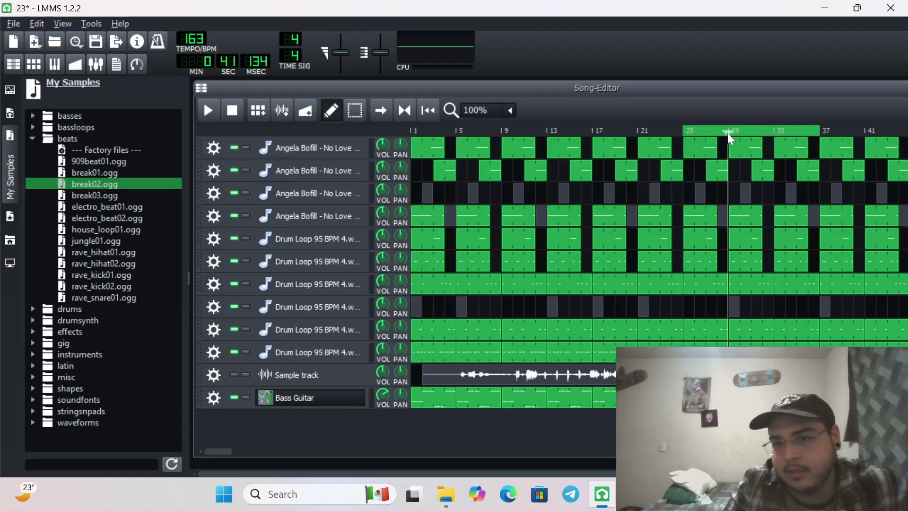
right_click(728, 134)
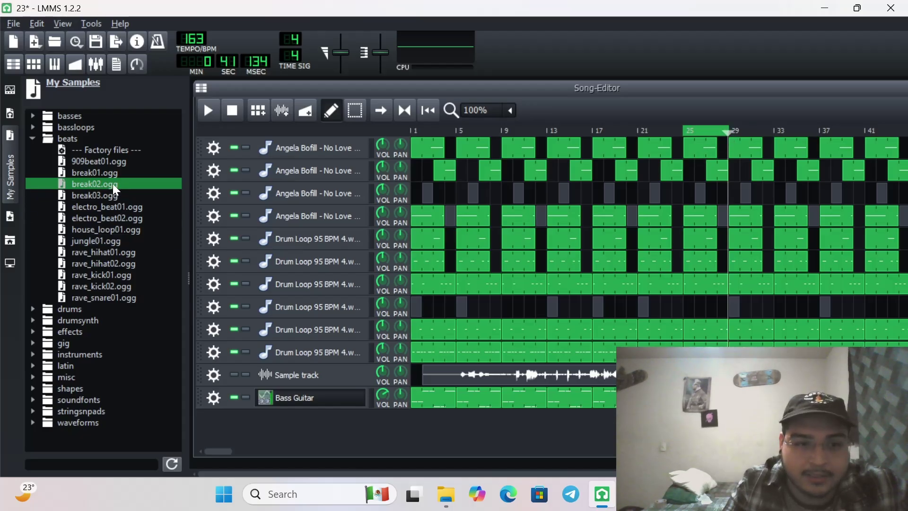
left_click_drag(113, 183, 282, 423)
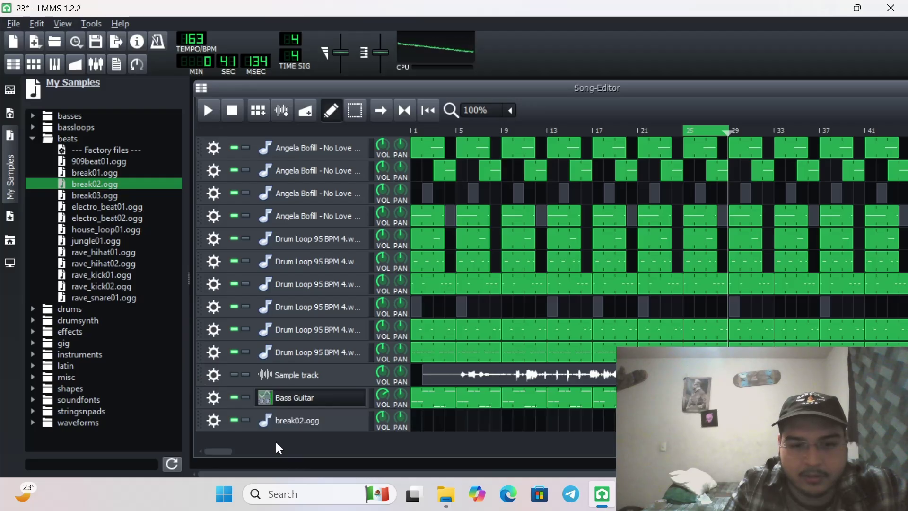
left_click(11, 165)
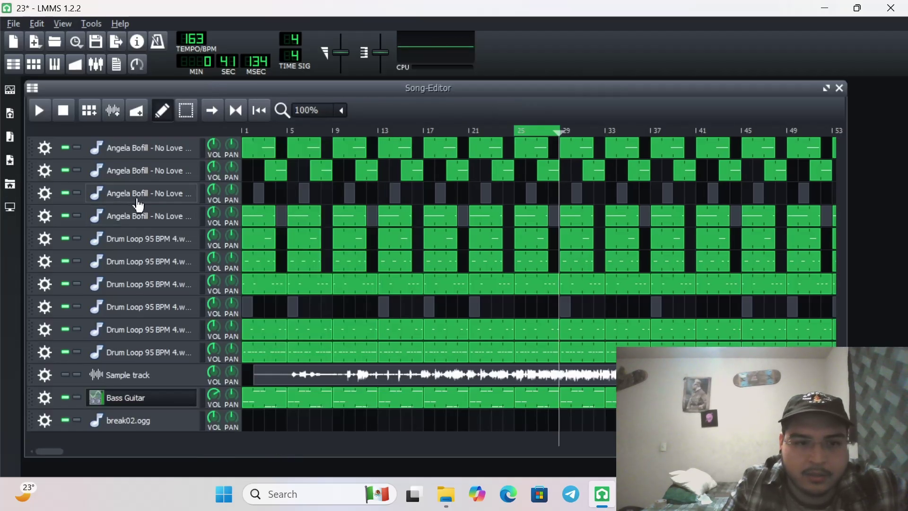
Step: Open the instrument settings of the break02.ogg track and assign it to FX channel 2
left_click(137, 198)
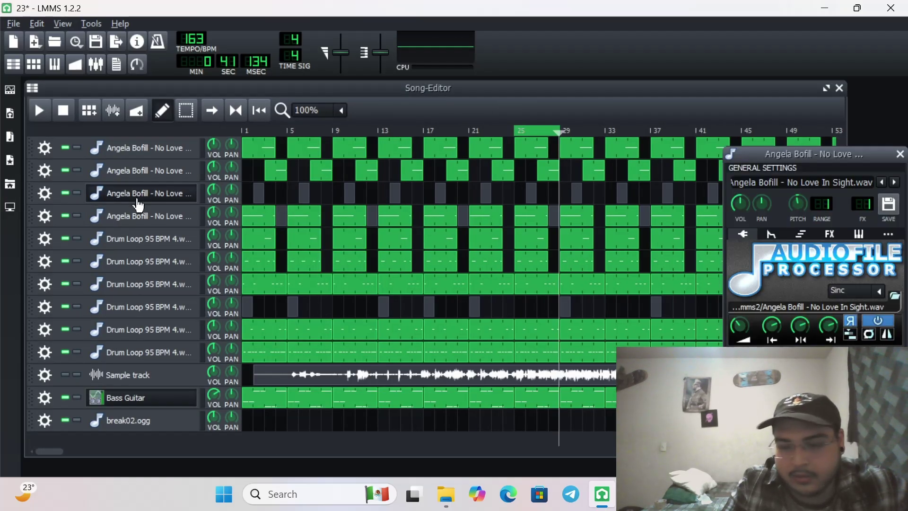
left_click(138, 205)
left_click(161, 418)
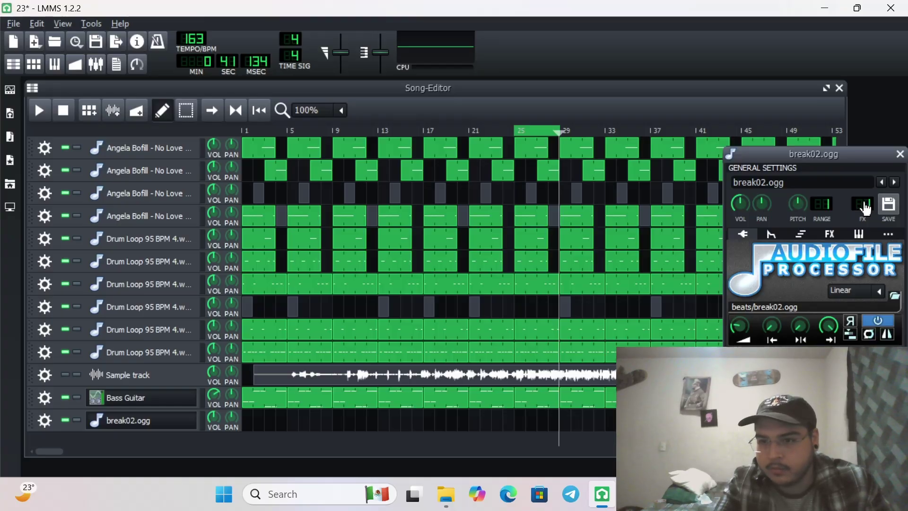
left_click_drag(862, 201, 864, 206)
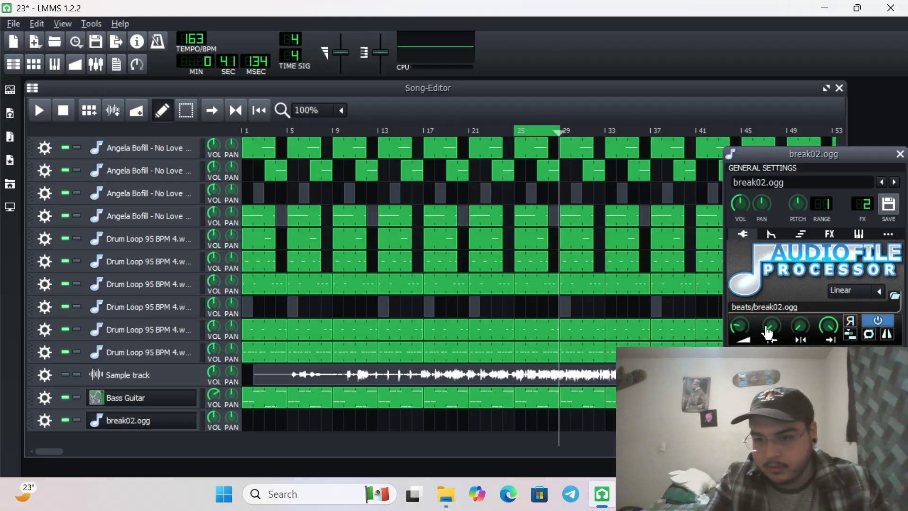
Step: Set break02.ogg to Sinc interpolation with continued sample playback across notes, and try out its start and end points
left_click_drag(741, 331, 750, 294)
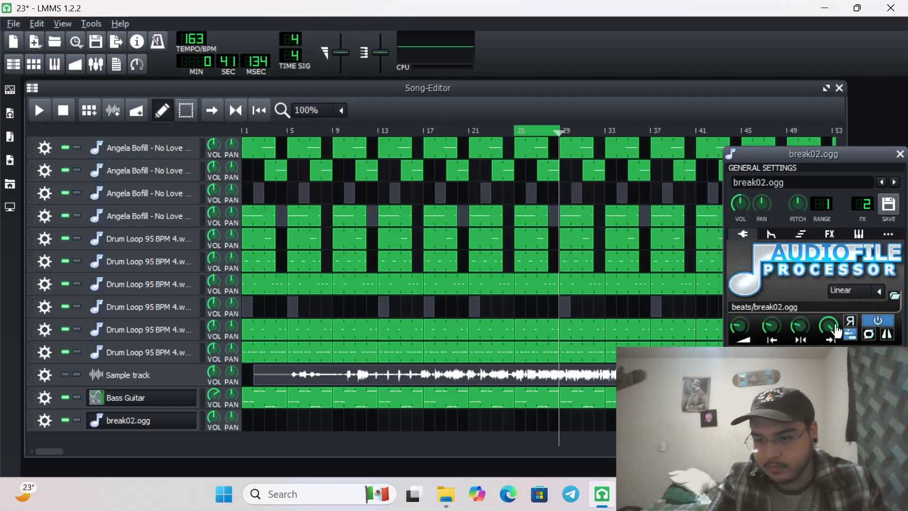
left_click_drag(836, 331, 834, 356)
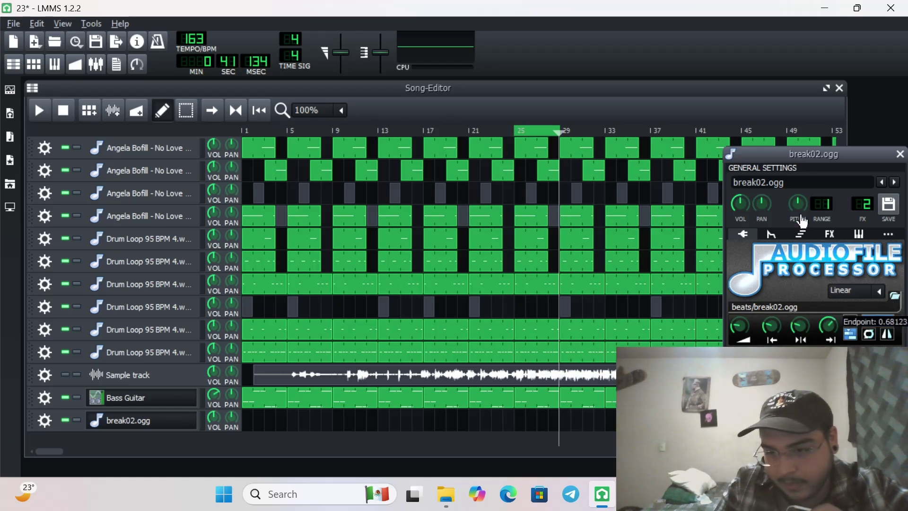
scroll(845, 303, "down", 1)
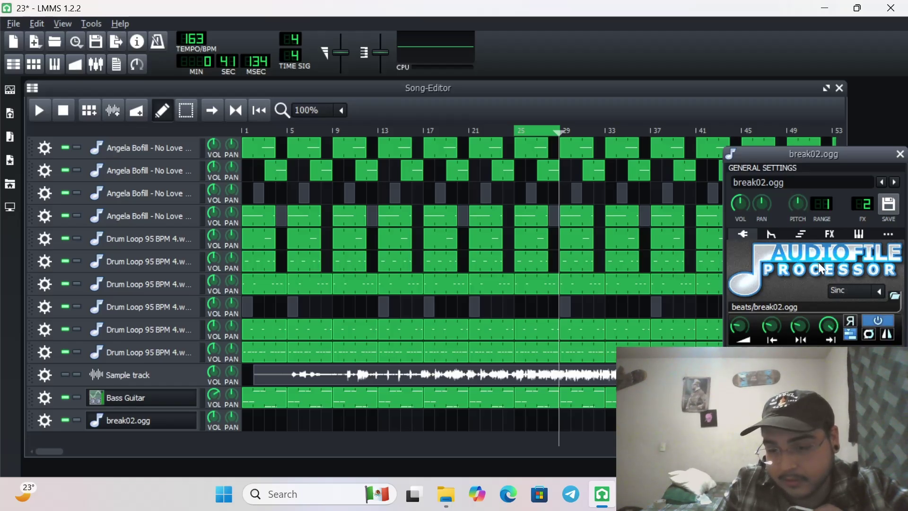
left_click(831, 332)
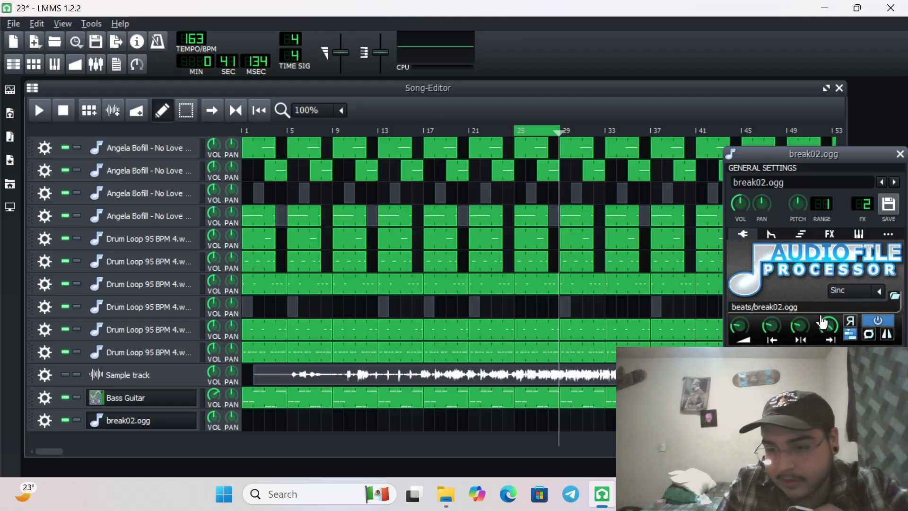
left_click_drag(796, 327, 796, 335)
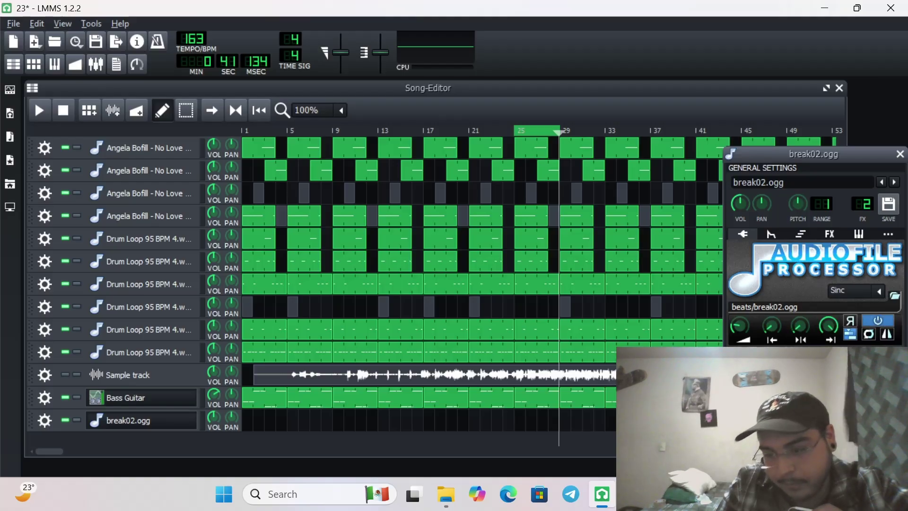
right_click(800, 327)
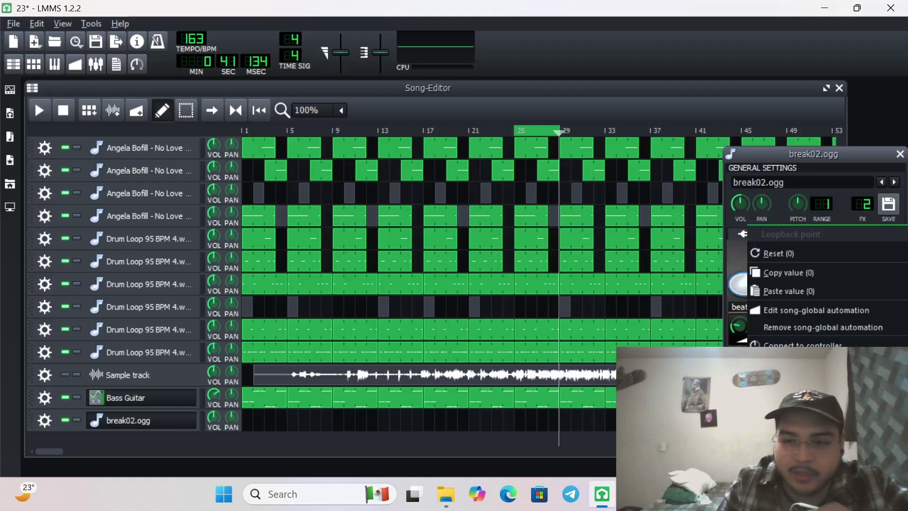
left_click(587, 441)
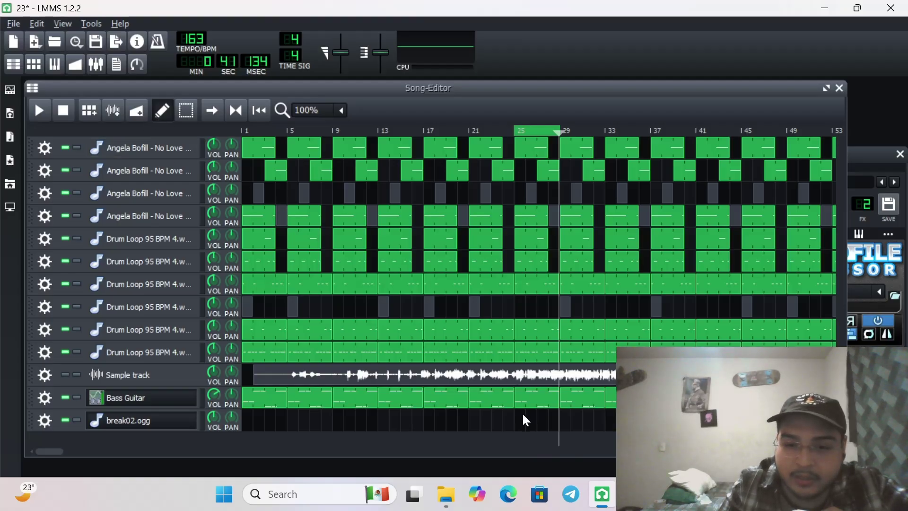
Step: Create a pattern at bar 25 on the break02.ogg track and fill its first two bars with two one-bar A#4 notes
double_click(517, 427)
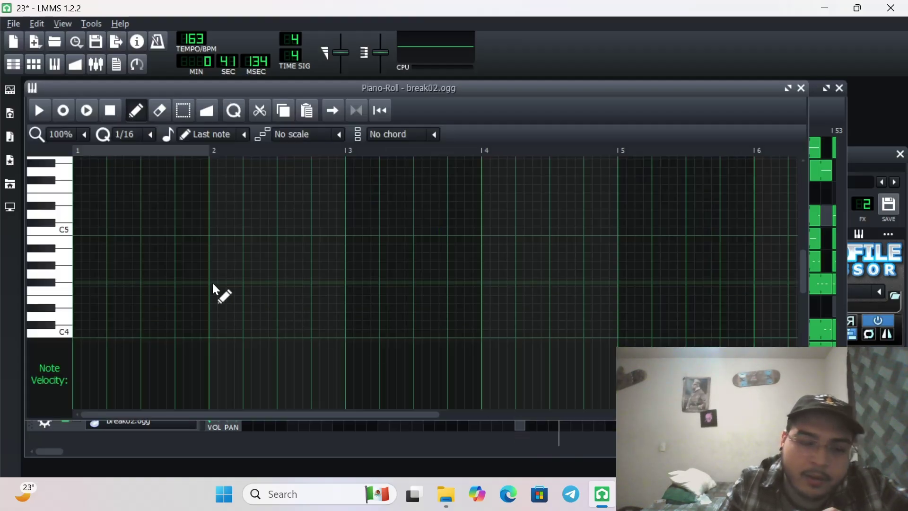
left_click(78, 256)
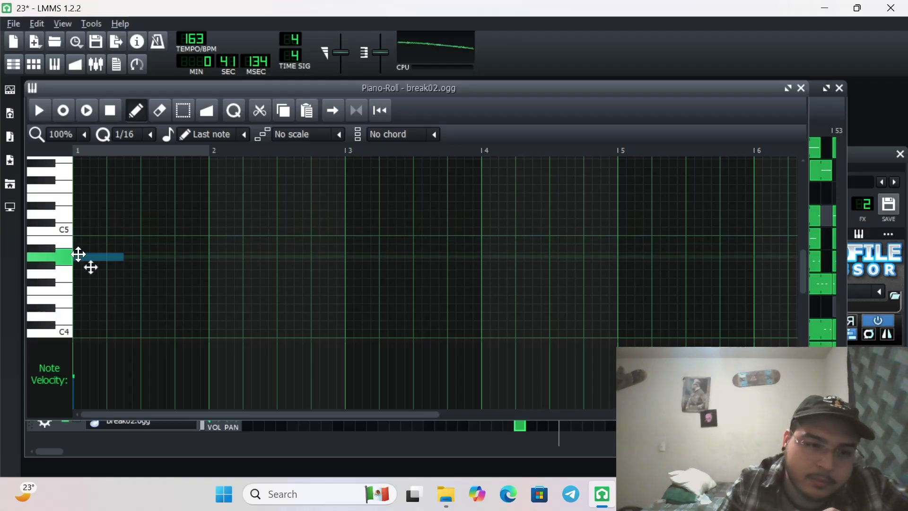
left_click_drag(79, 258, 209, 294)
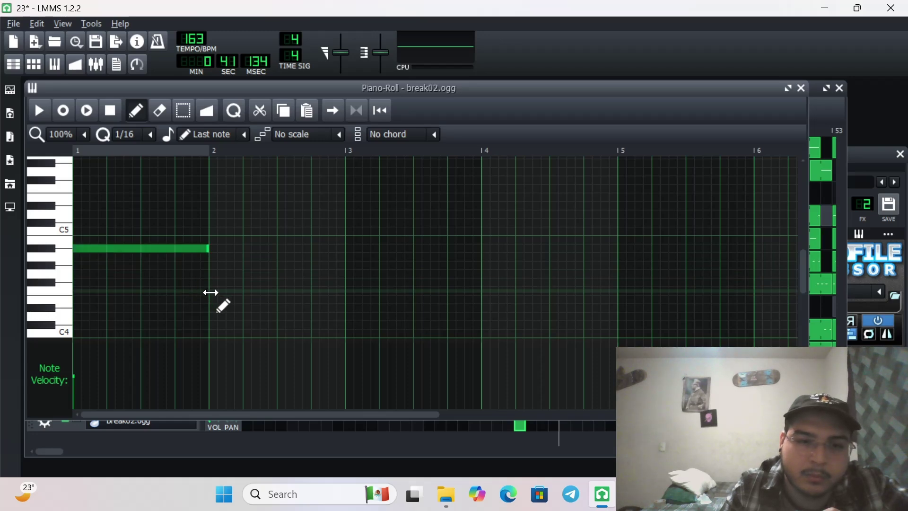
left_click(215, 250)
Step: Audition the break02.ogg pattern with the whole song and on its own, and bring up its instrument settings
left_click(93, 106)
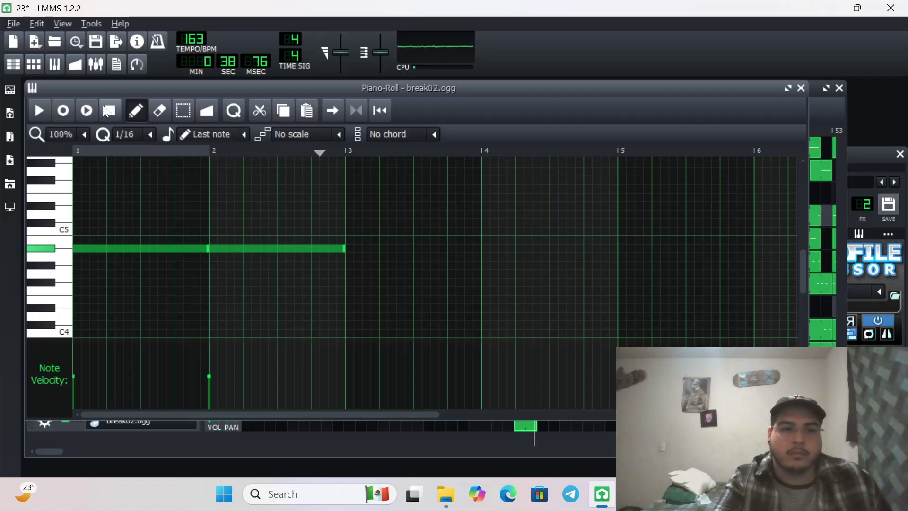
left_click(109, 110)
left_click(40, 110)
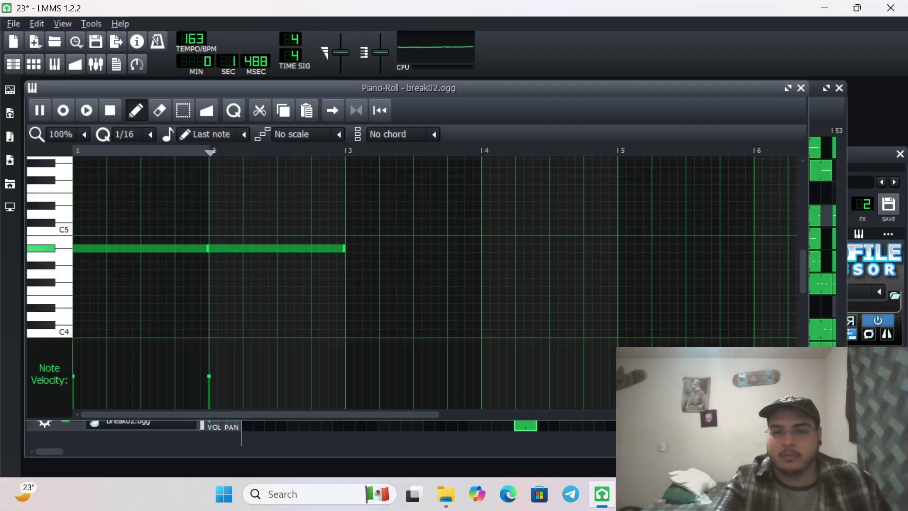
left_click(876, 366)
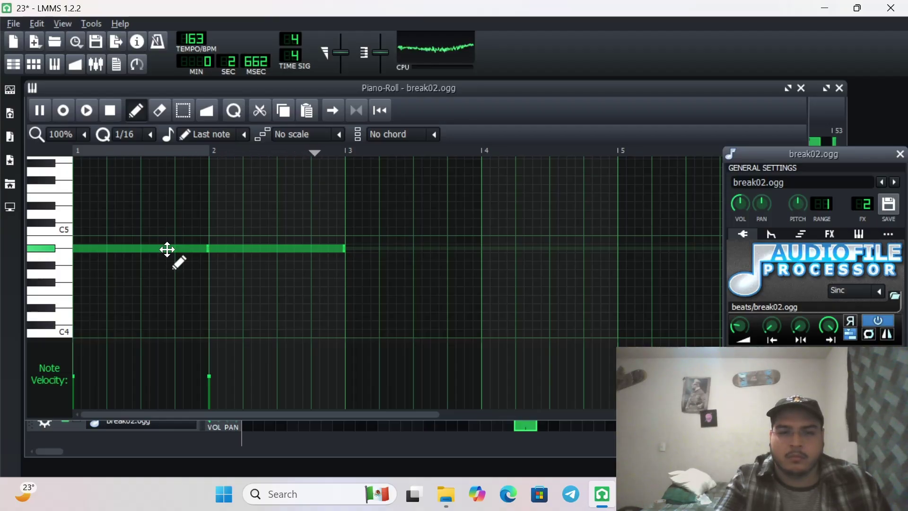
Step: Try both break02.ogg notes at A4 and at B4 while the pattern plays
left_click_drag(167, 249, 166, 259)
left_click(227, 250)
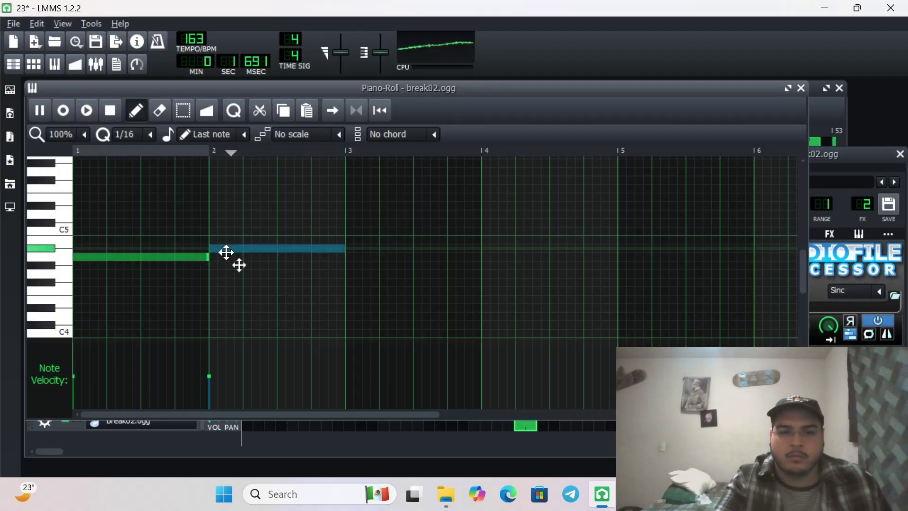
left_click_drag(226, 251, 227, 255)
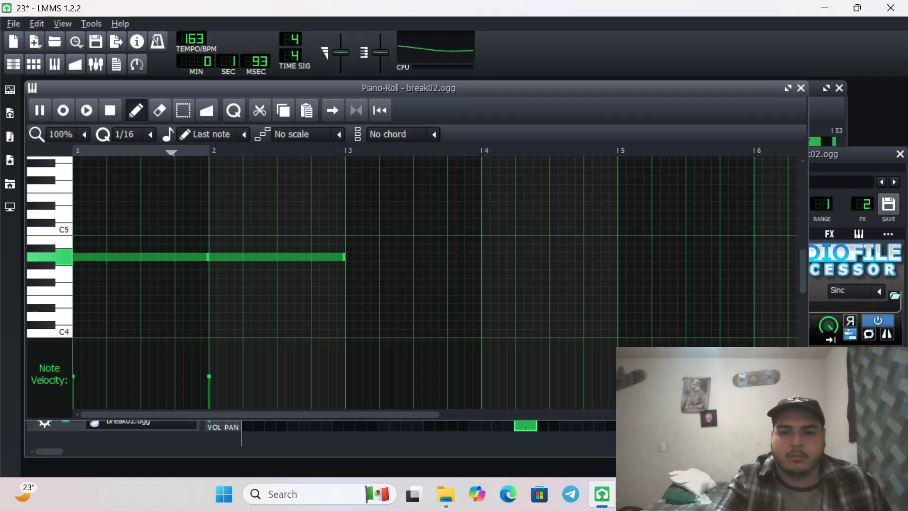
left_click(857, 369)
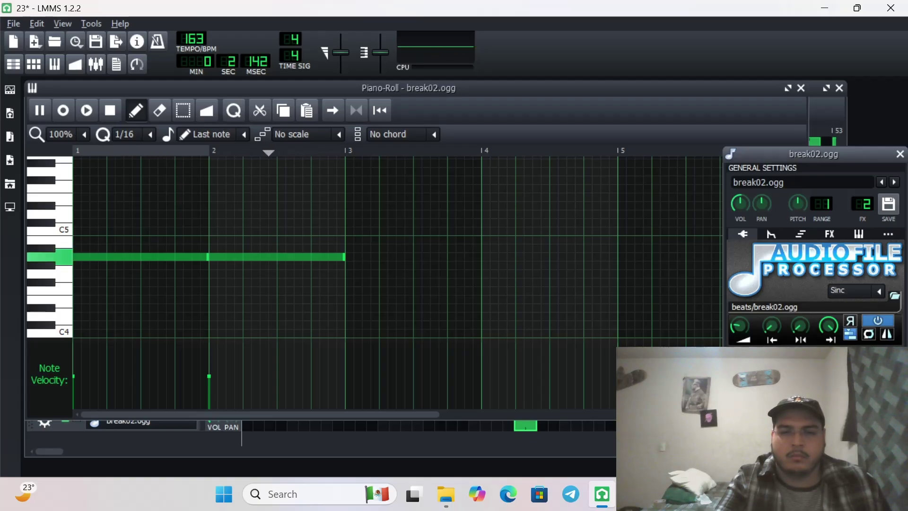
left_click(183, 255)
left_click_drag(183, 256, 231, 243)
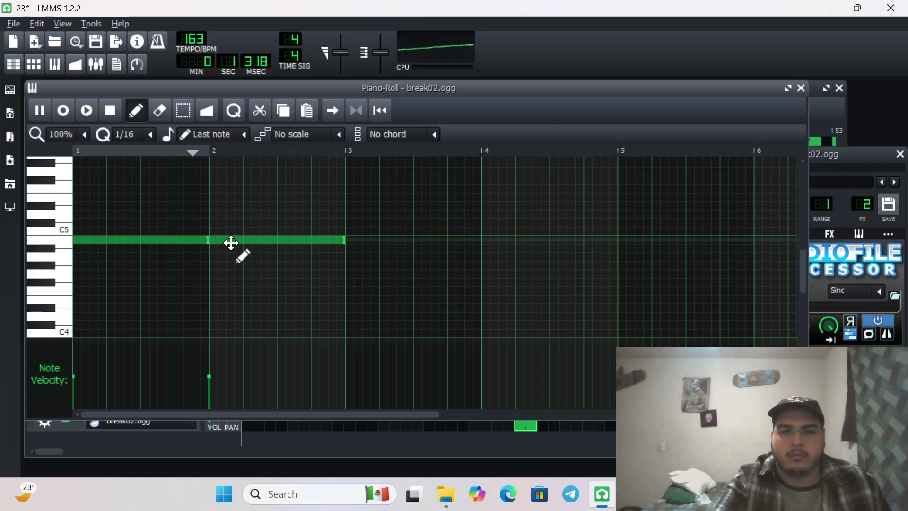
Step: Delete the second break02.ogg note and raise the remaining one-bar note to C5
left_click(230, 242, "ctrl")
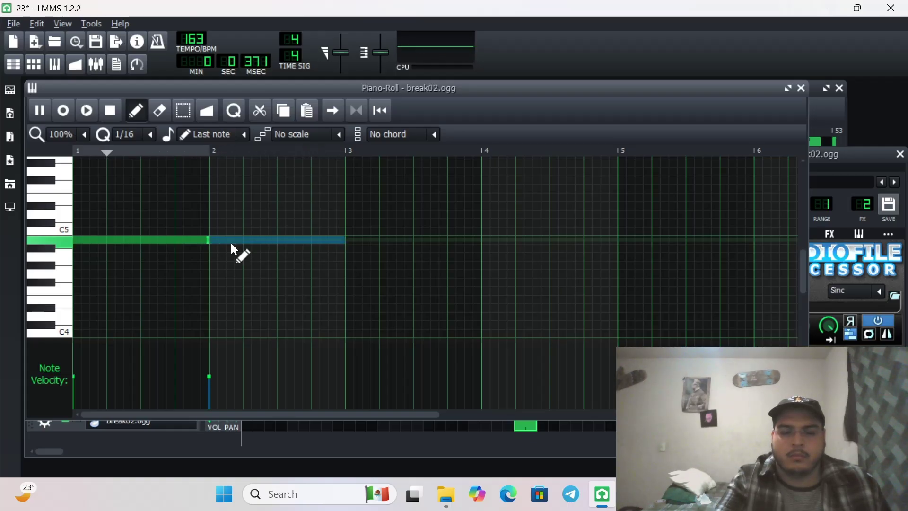
key("Delete")
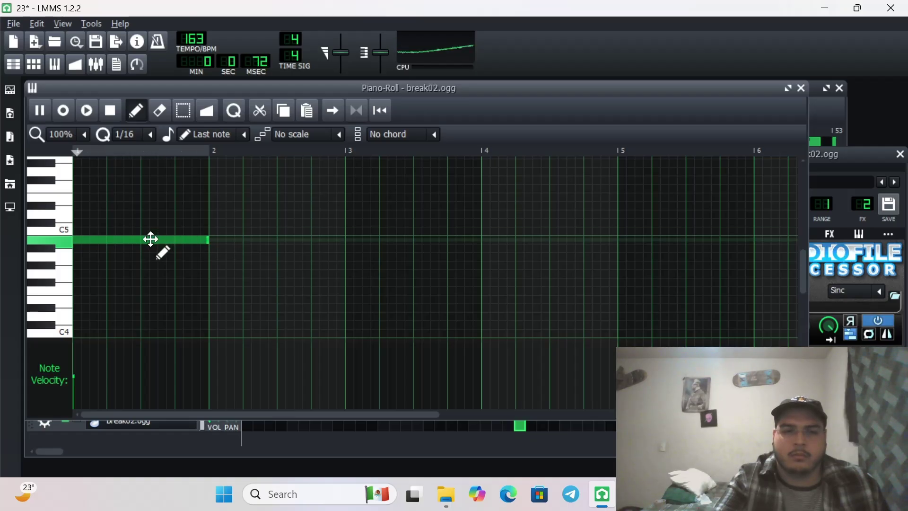
left_click_drag(150, 239, 147, 231)
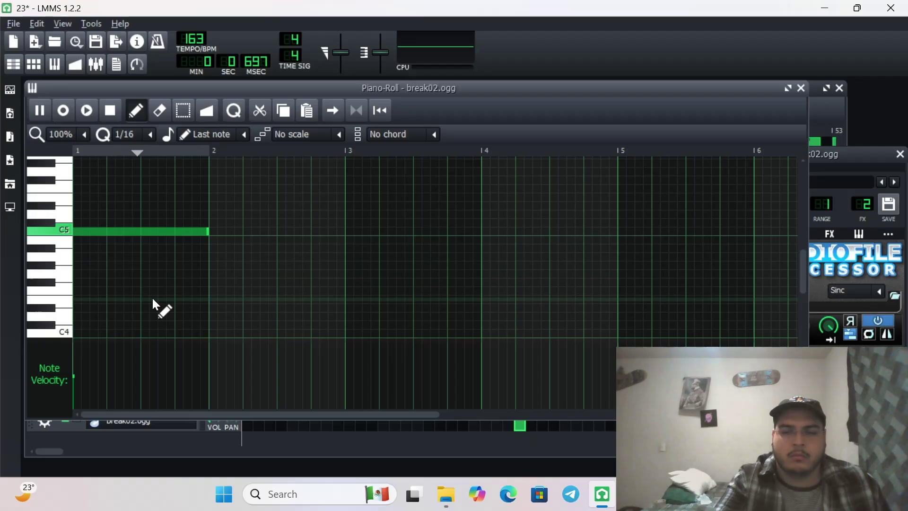
Step: Solo the break02.ogg track, reopen its pattern at bar 25, and play it back within the song
left_click(166, 449)
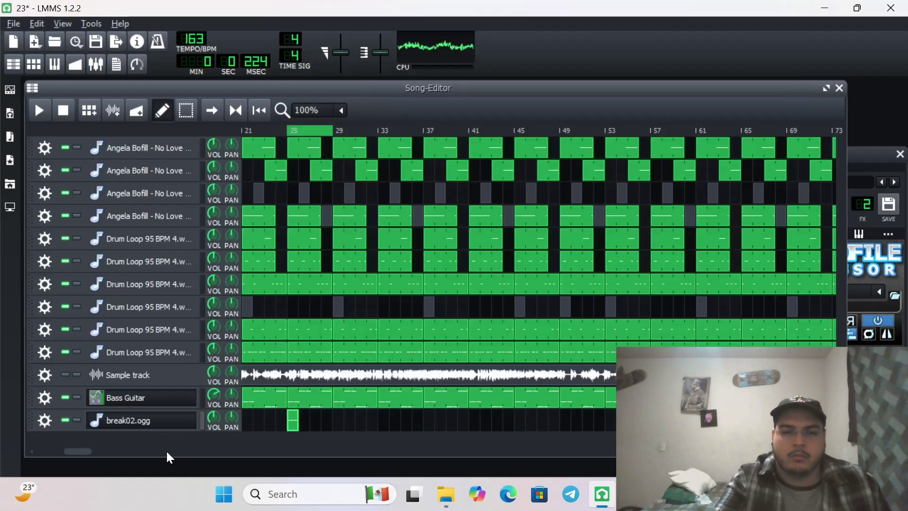
left_click(77, 420)
double_click(292, 421)
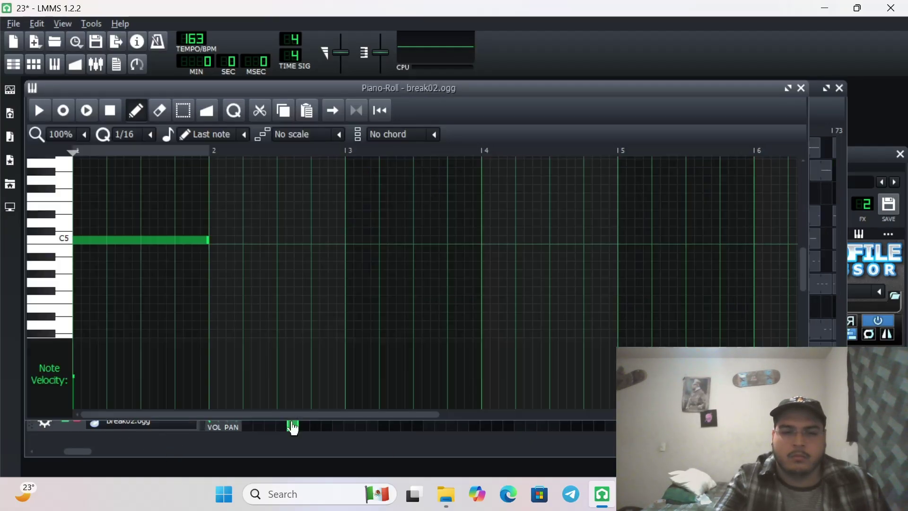
left_click(89, 117)
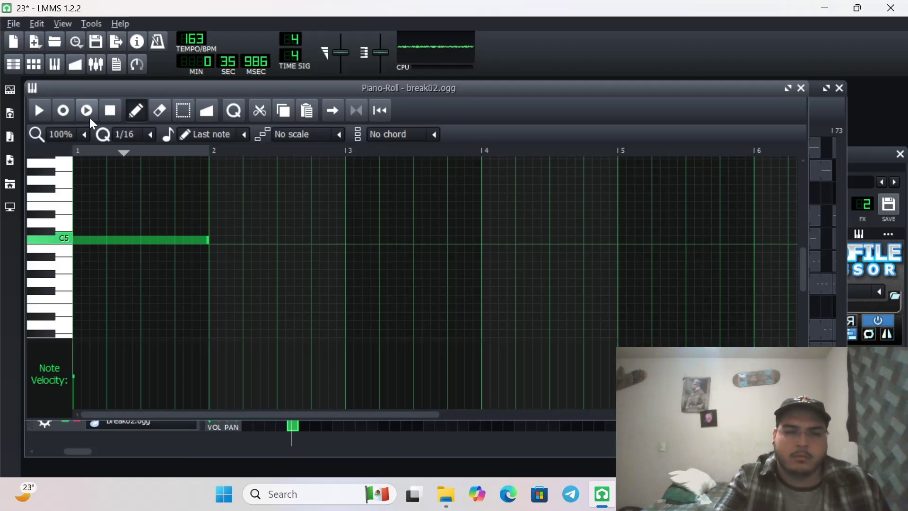
Step: Add a second one-bar C5 note in bar 2 of the break02.ogg pattern and replay the looped section
left_click(215, 242)
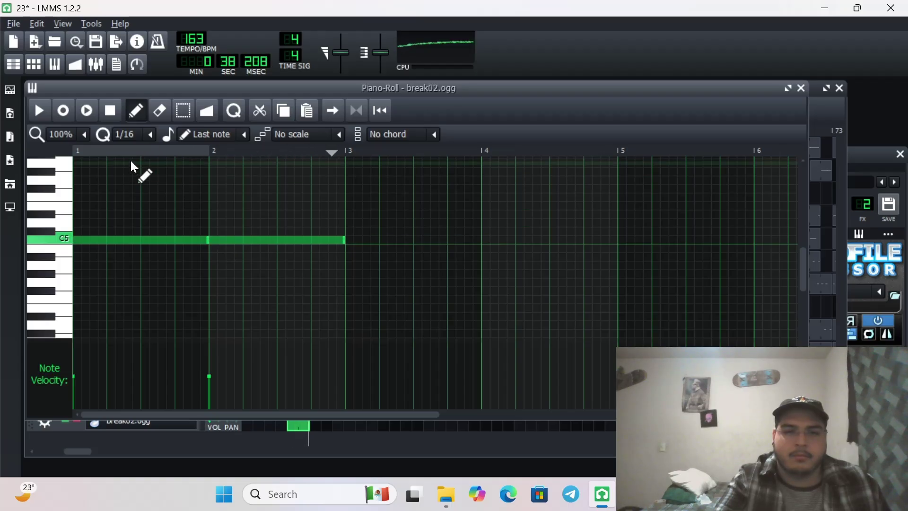
left_click(111, 113)
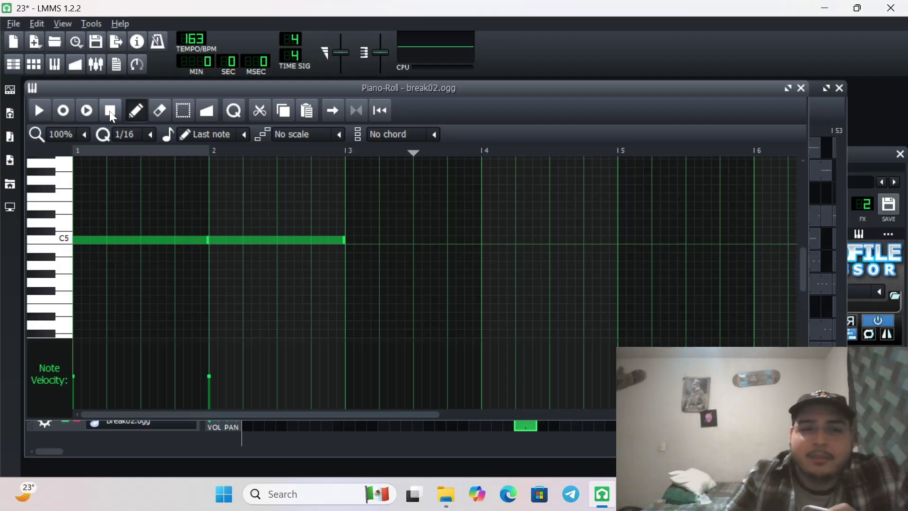
left_click(83, 111)
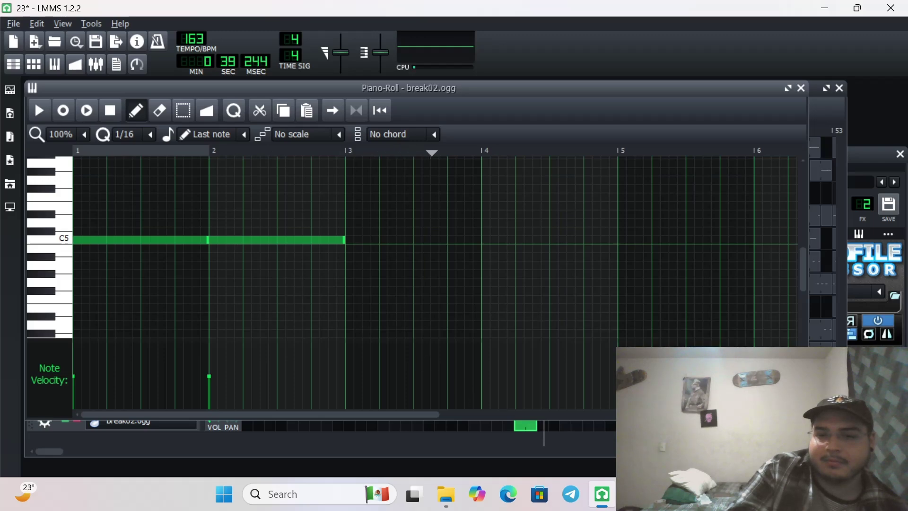
Step: Raise the break02.ogg instrument's pitch by ear in small amounts while the looped section plays, and stop playback
left_click(848, 216)
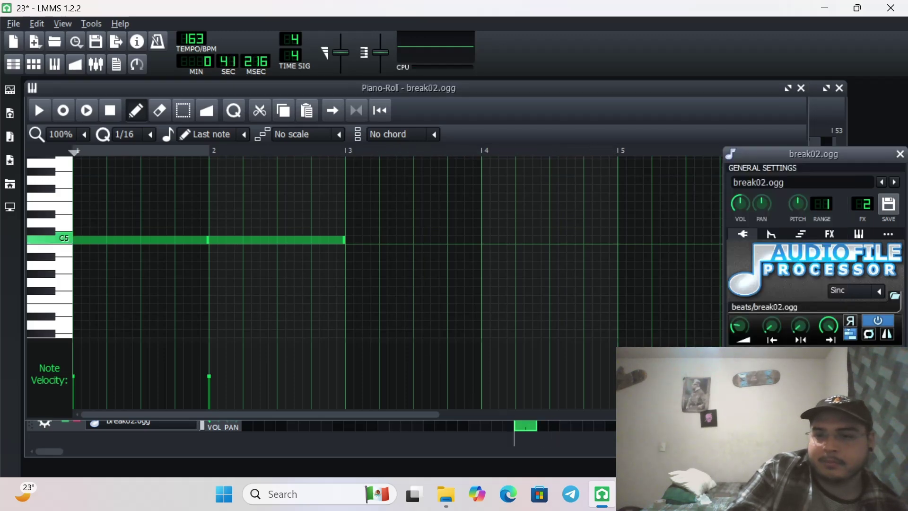
double_click(799, 204)
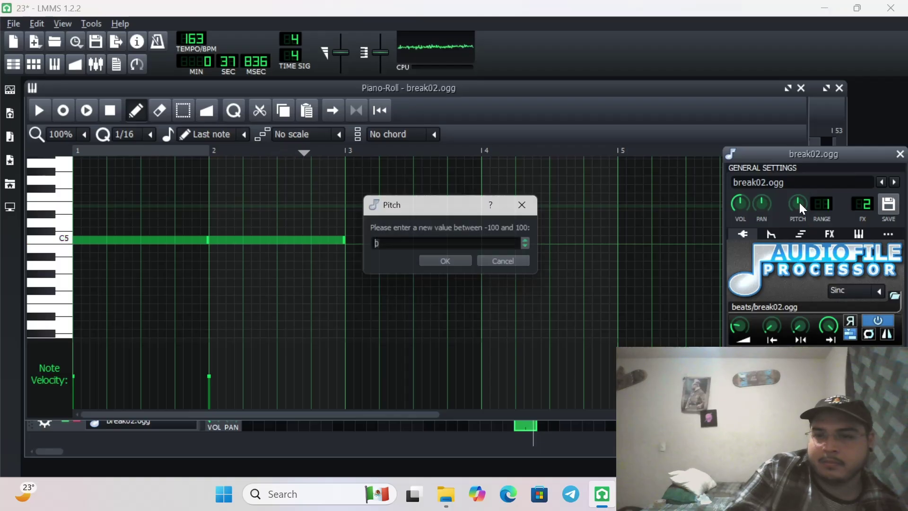
left_click(529, 205)
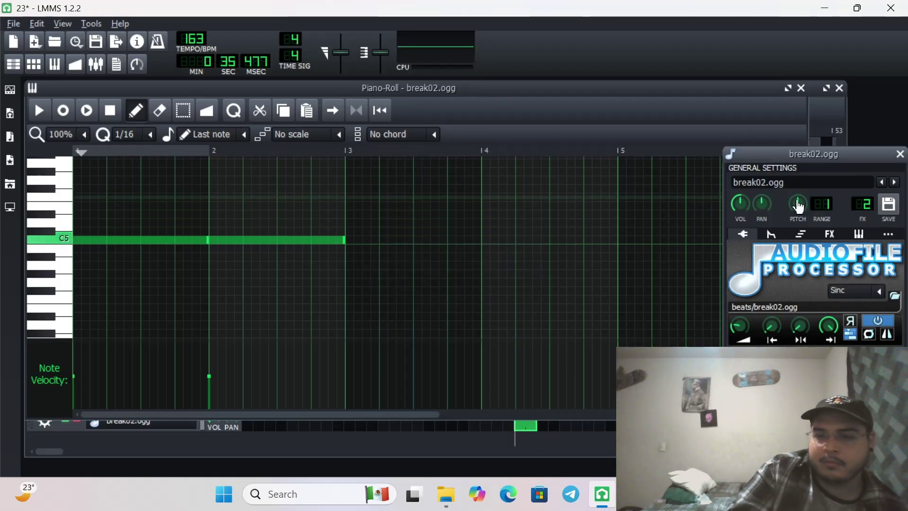
left_click_drag(795, 204, 795, 198)
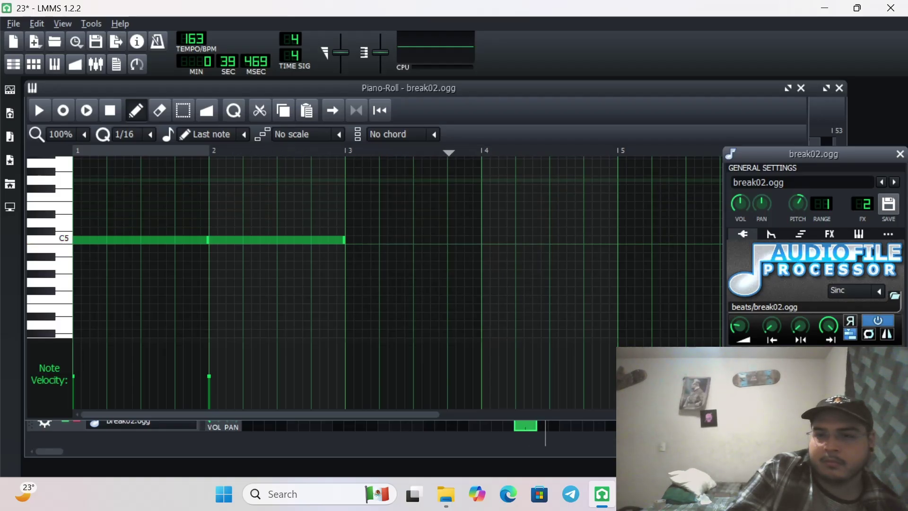
left_click_drag(800, 202, 794, 185)
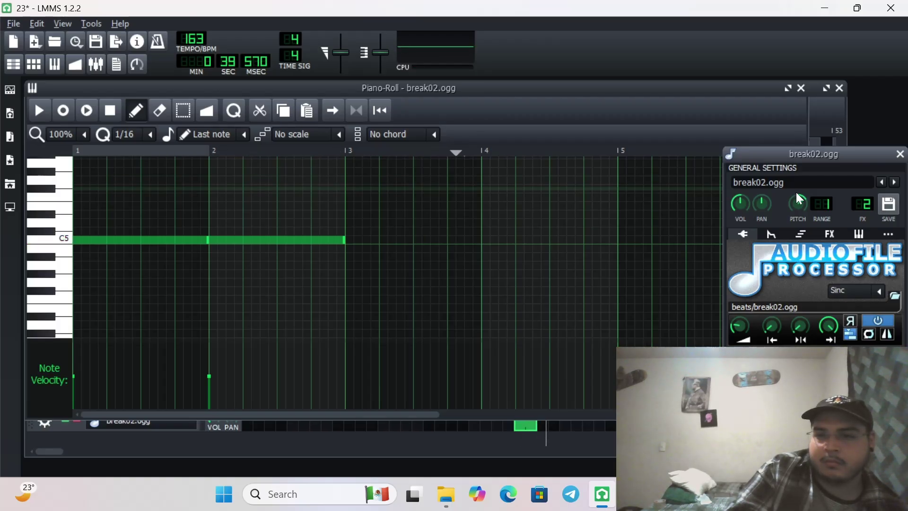
left_click_drag(795, 192, 780, 184)
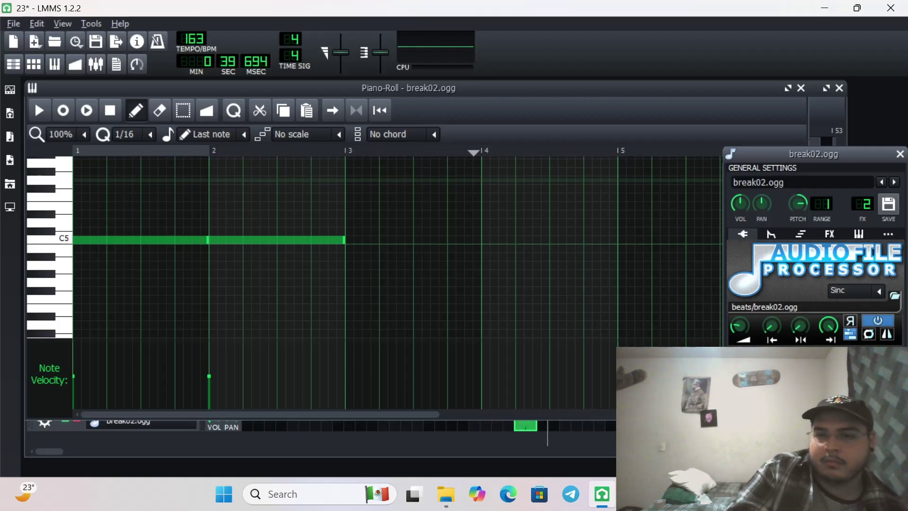
left_click_drag(795, 206, 795, 210)
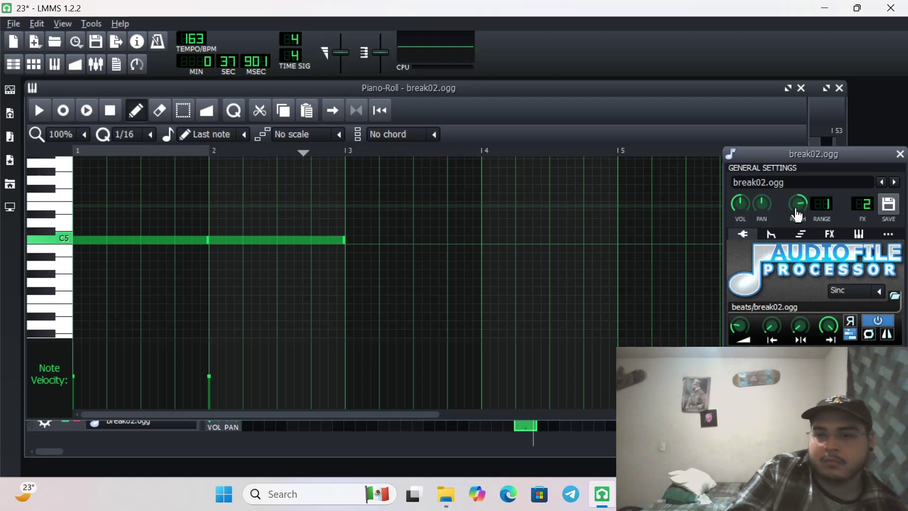
left_click_drag(798, 215, 799, 211)
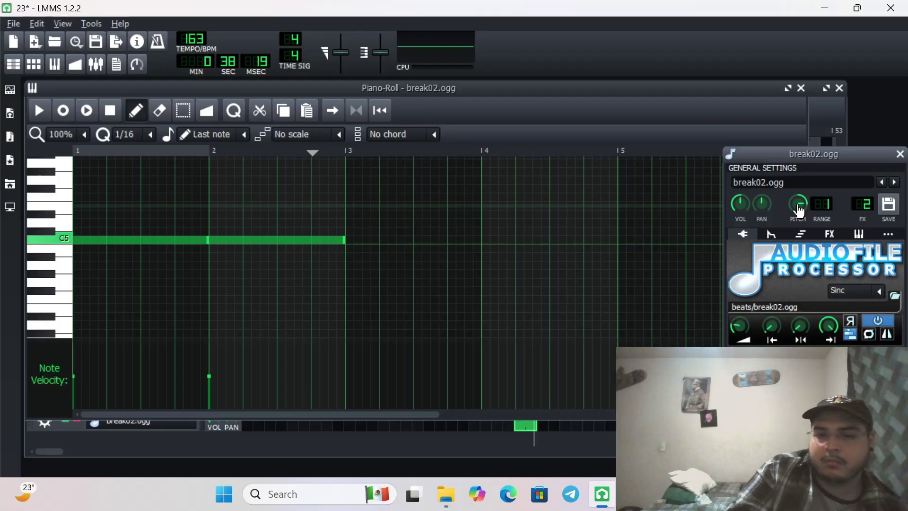
left_click(116, 107)
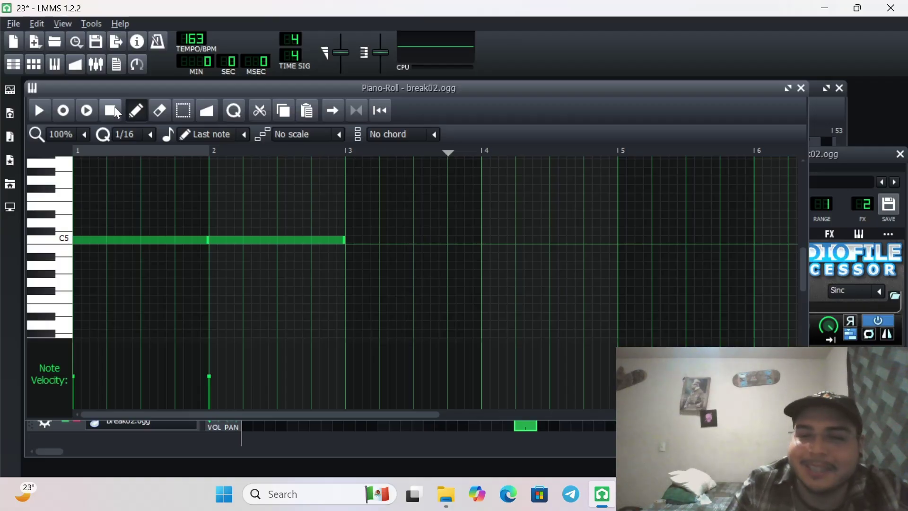
Step: Try enabling the Angela Bofill tracks alongside the soloed break02.ogg track in the Song-Editor
left_click(439, 448)
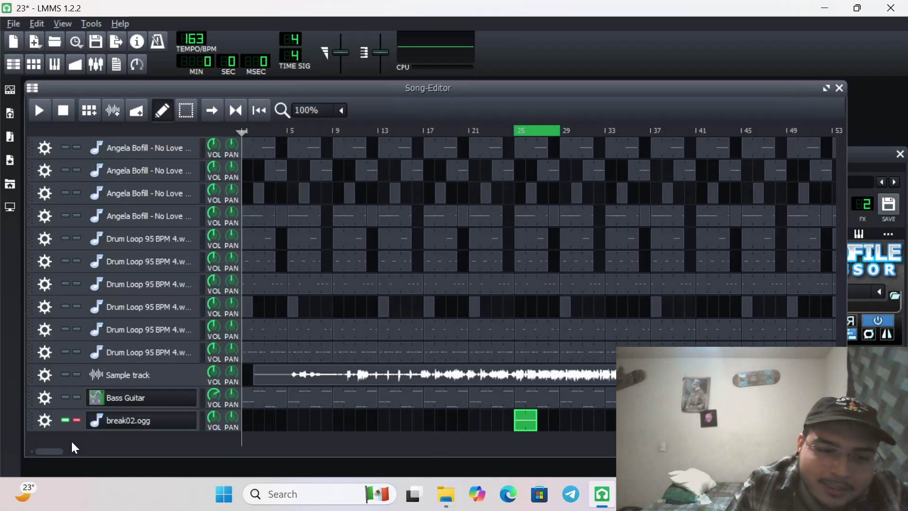
left_click(68, 422)
left_click(67, 420)
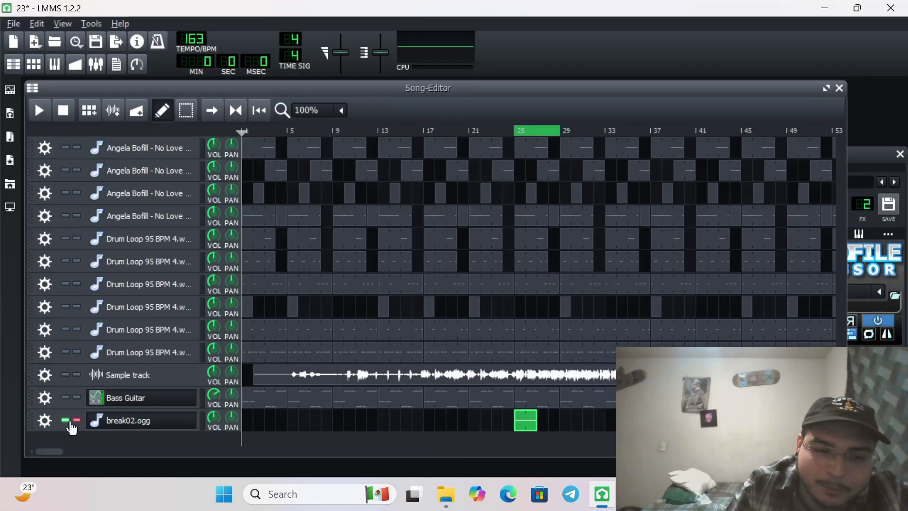
left_click(77, 420)
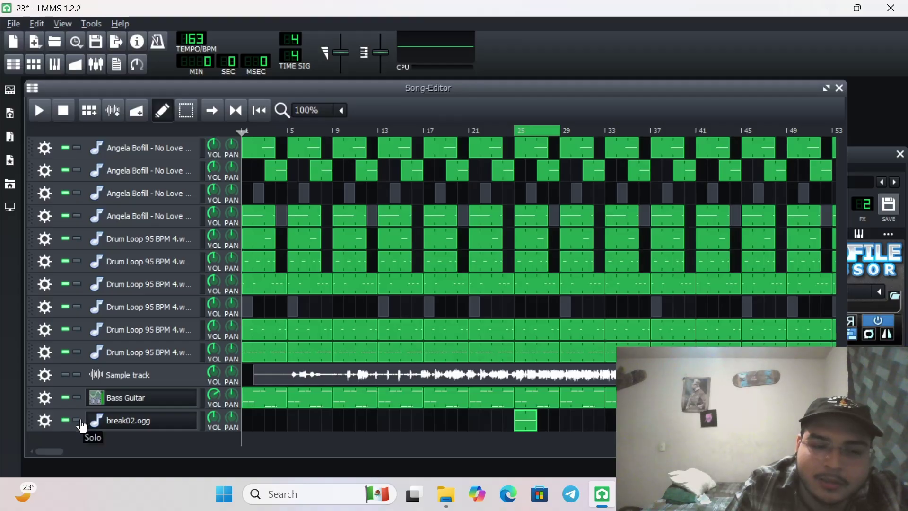
left_click(77, 420)
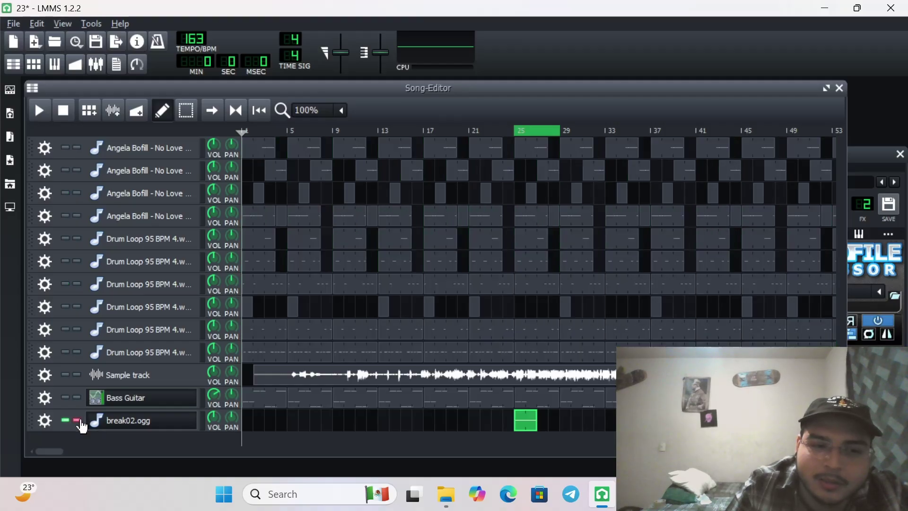
left_click(66, 148)
left_click(66, 171)
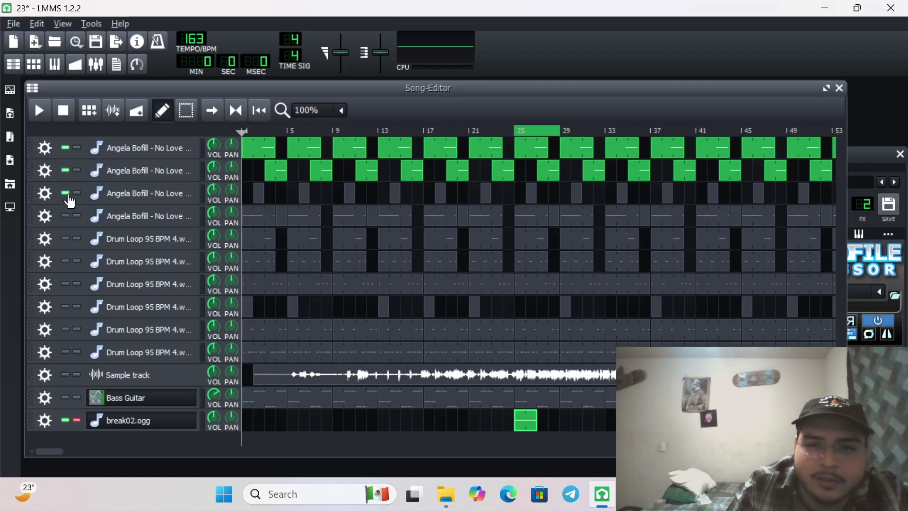
left_click(76, 217)
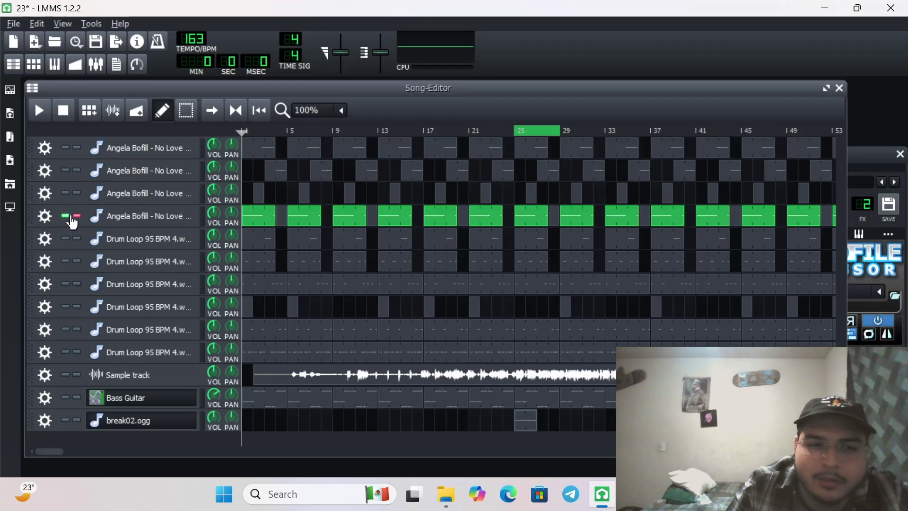
left_click(78, 220)
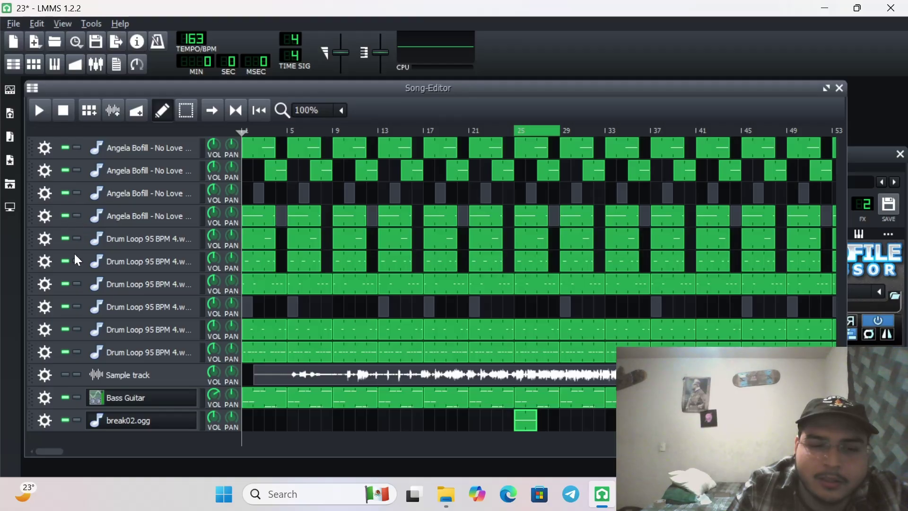
left_click(78, 420)
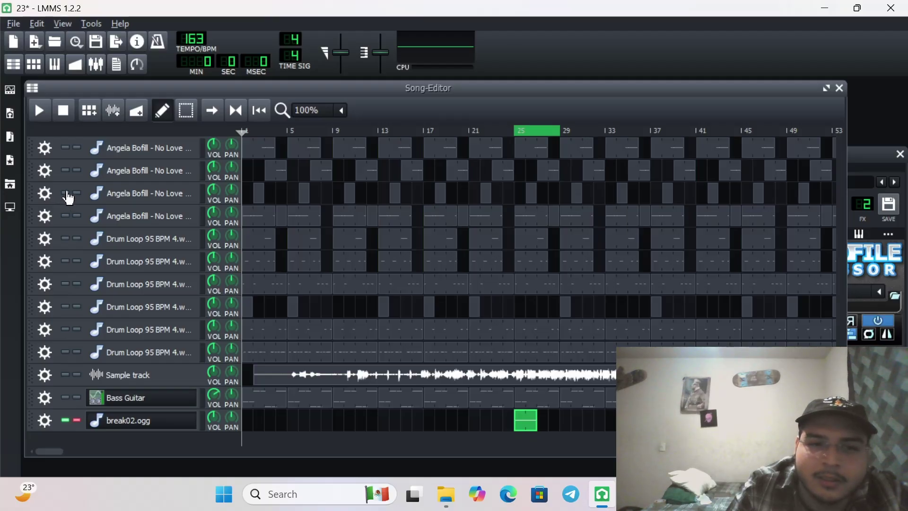
Step: Unmute the first, second and fourth Angela Bofill tracks alongside the soloed break02.ogg track and audition the looped section
left_click(66, 217)
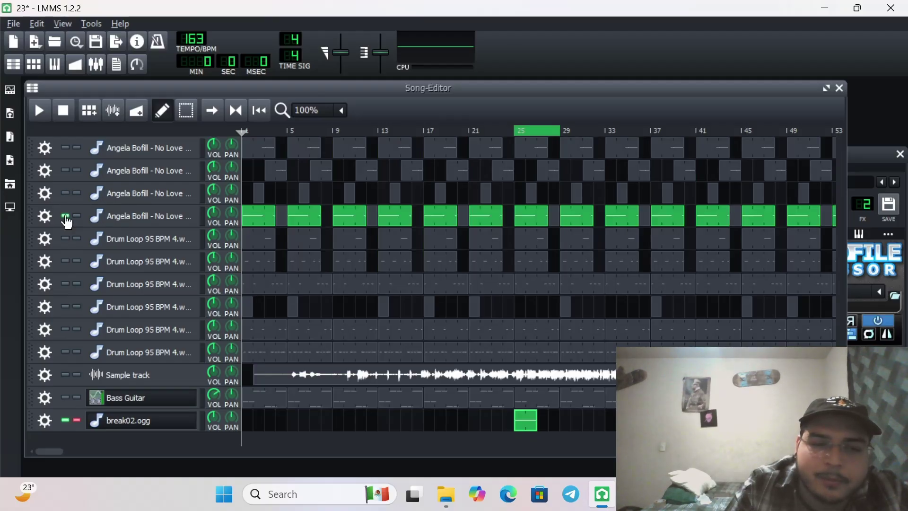
left_click(66, 171)
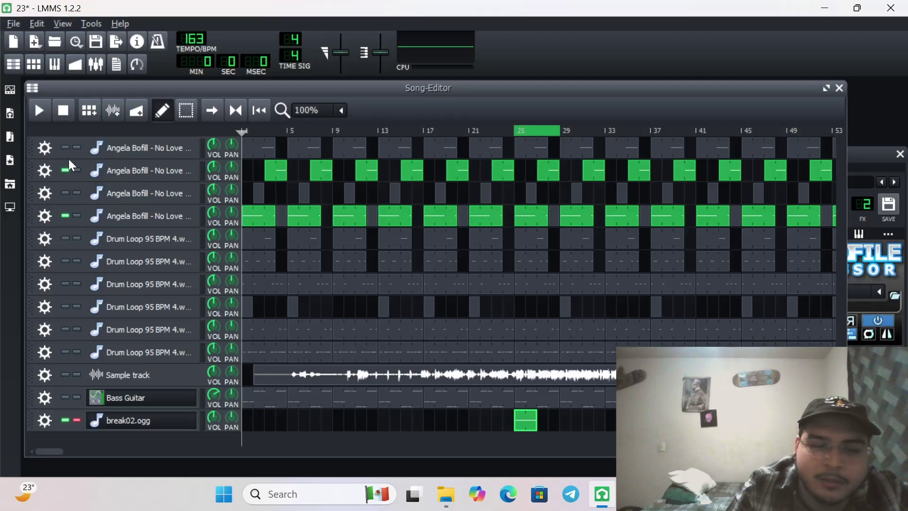
left_click(67, 148)
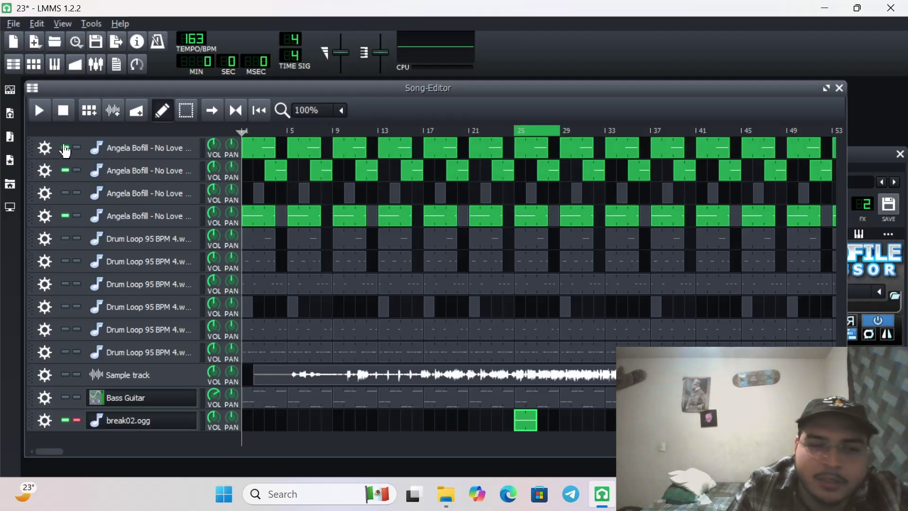
left_click(43, 110)
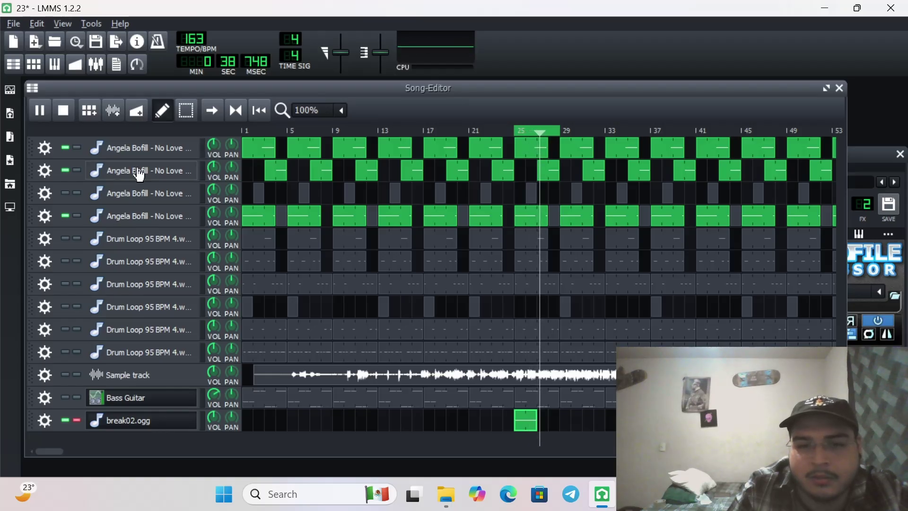
left_click(96, 63)
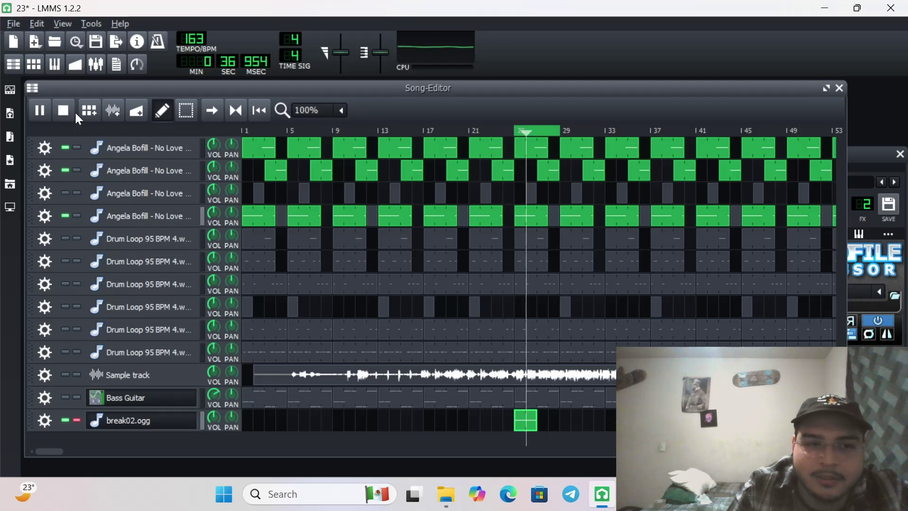
left_click(70, 113)
Step: Trim the break02.ogg sample by lowering its endpoint to about the middle and raising its start point slightly
left_click(194, 421)
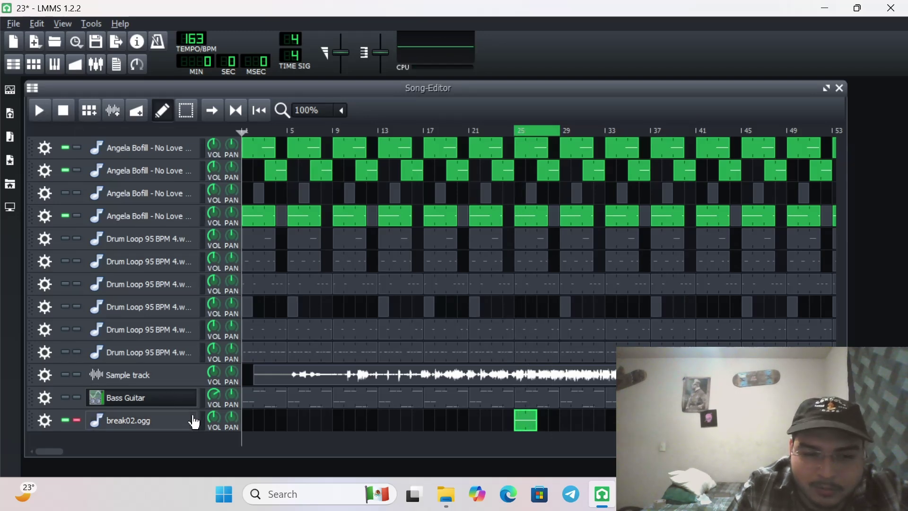
left_click(193, 421)
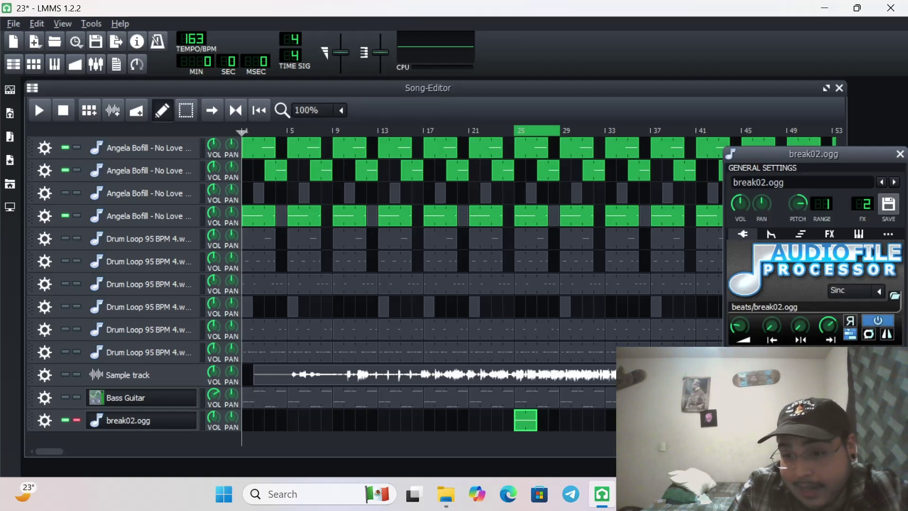
left_click(831, 334)
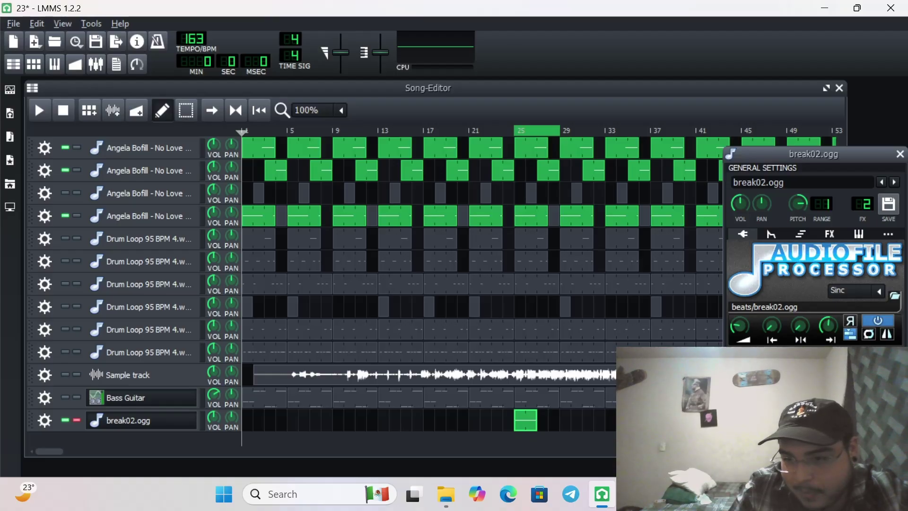
left_click_drag(775, 328, 742, 256)
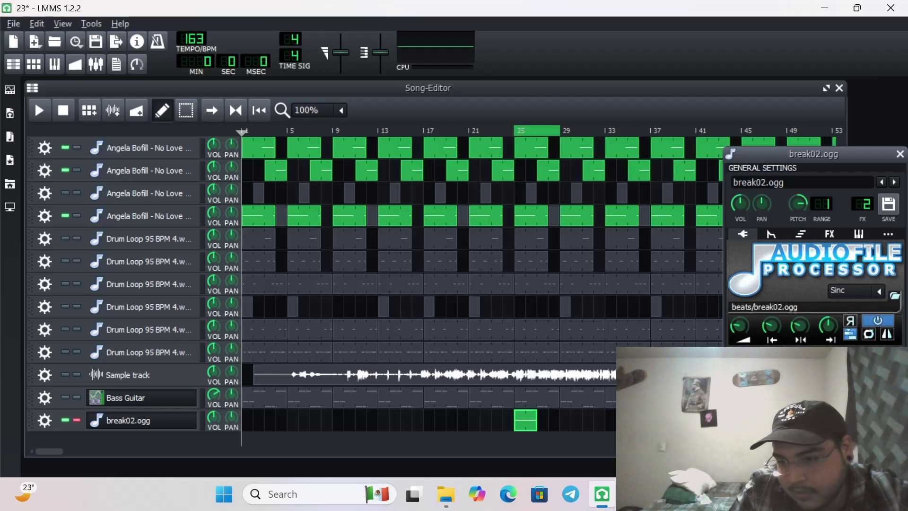
left_click_drag(775, 327, 781, 321)
left_click(799, 331)
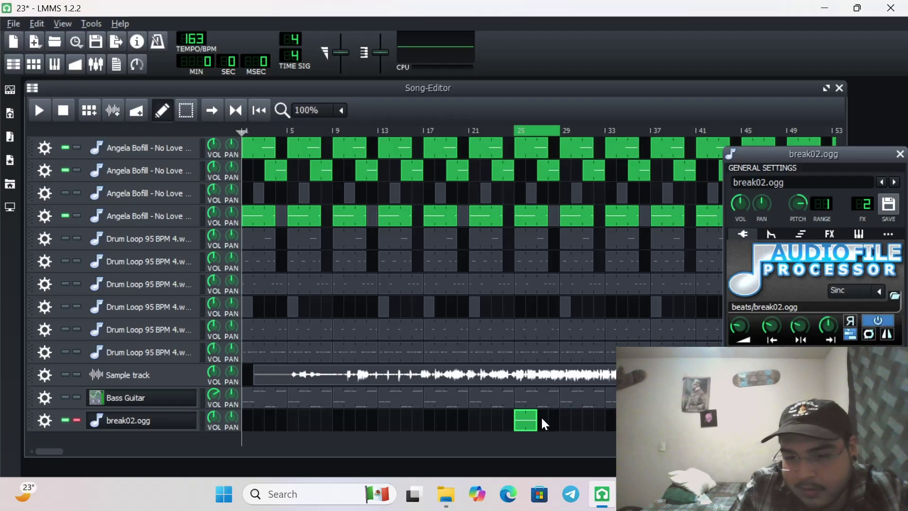
Step: Replace the two one-bar notes in the break02.ogg pattern with two half-bar C5 notes filling bar 1 while it plays
double_click(529, 421)
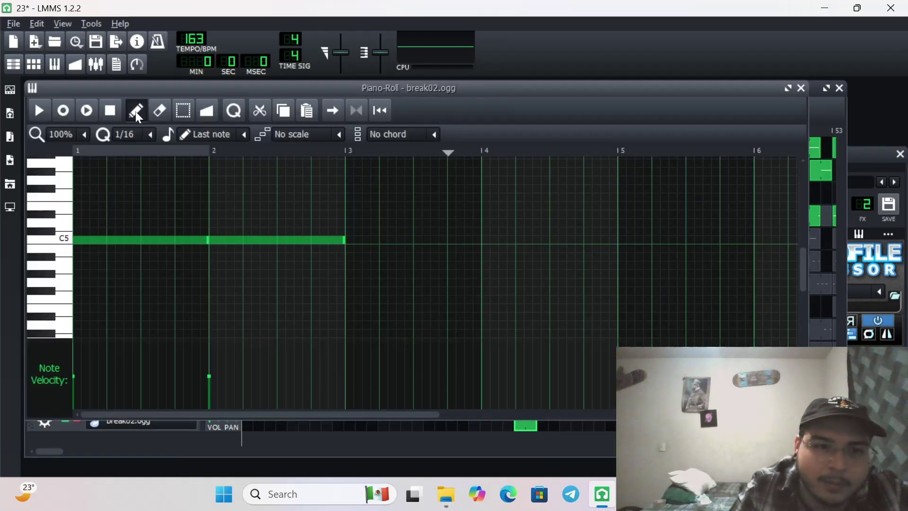
left_click(38, 111)
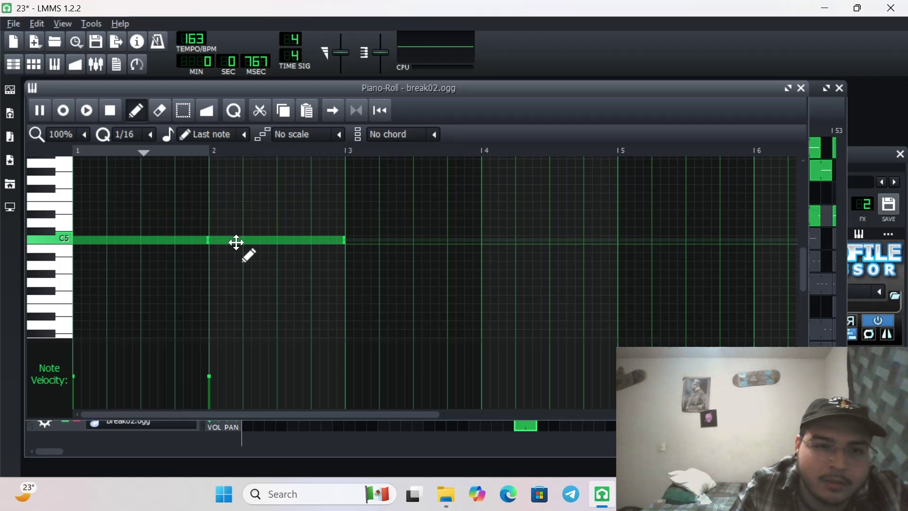
right_click(274, 239)
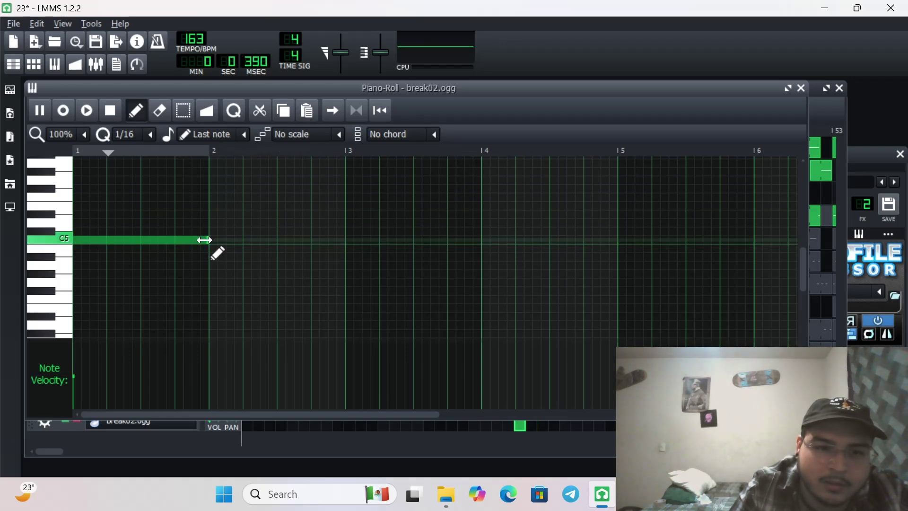
left_click_drag(203, 239, 100, 225)
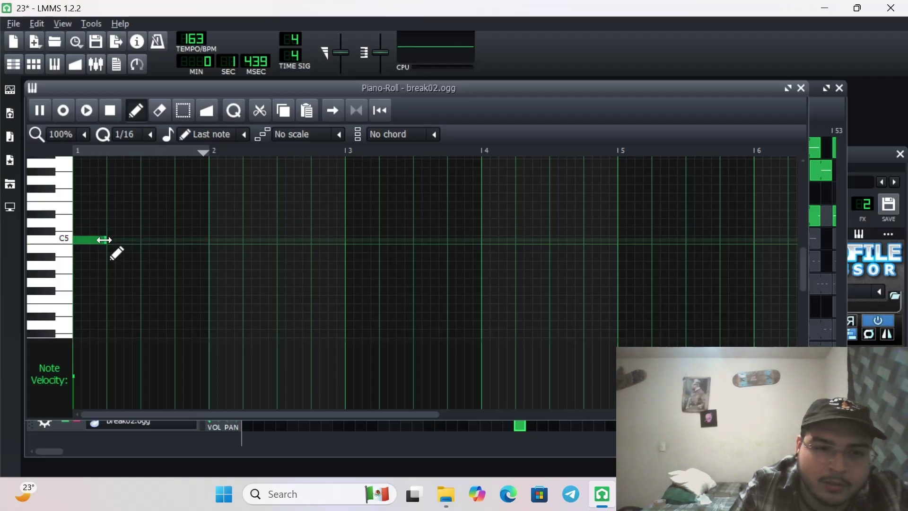
left_click_drag(113, 240, 137, 257)
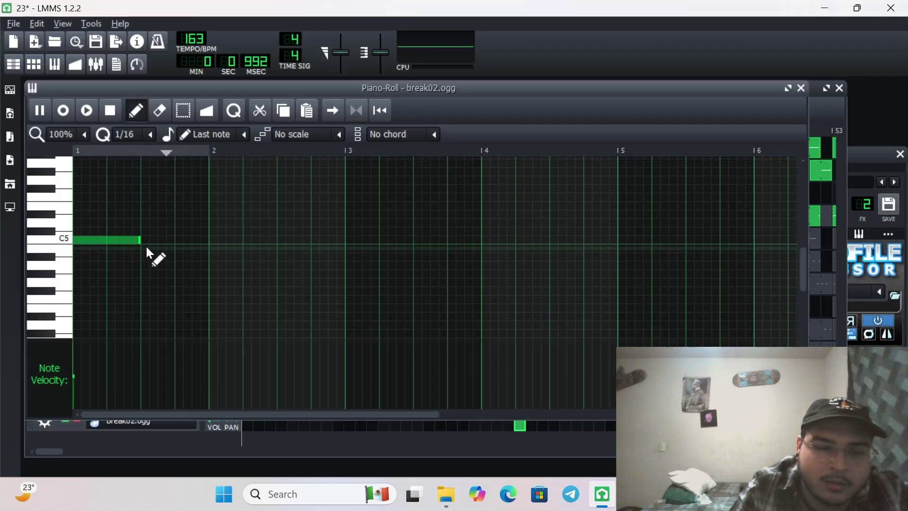
left_click(142, 239)
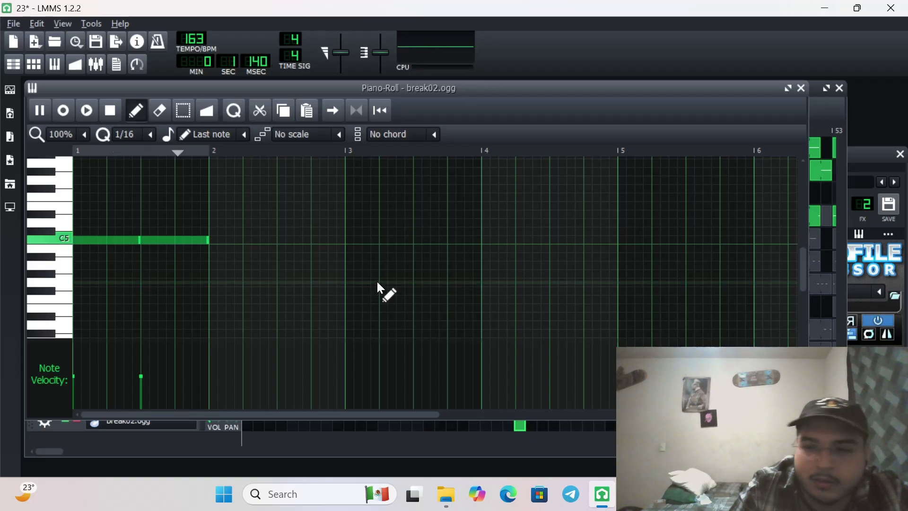
Step: Adjust the break02.ogg sample's endpoint in its AudioFileProcessor while the pattern plays
left_click(875, 373)
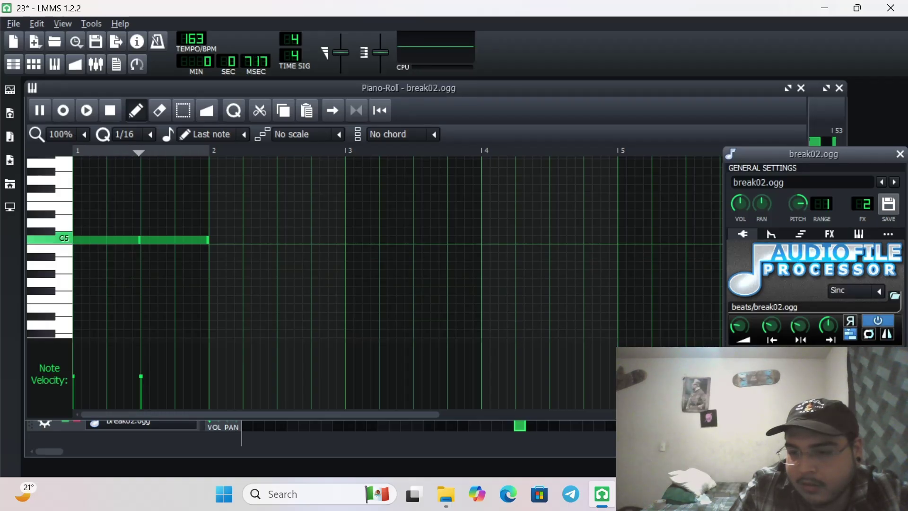
mouse_move(828, 326)
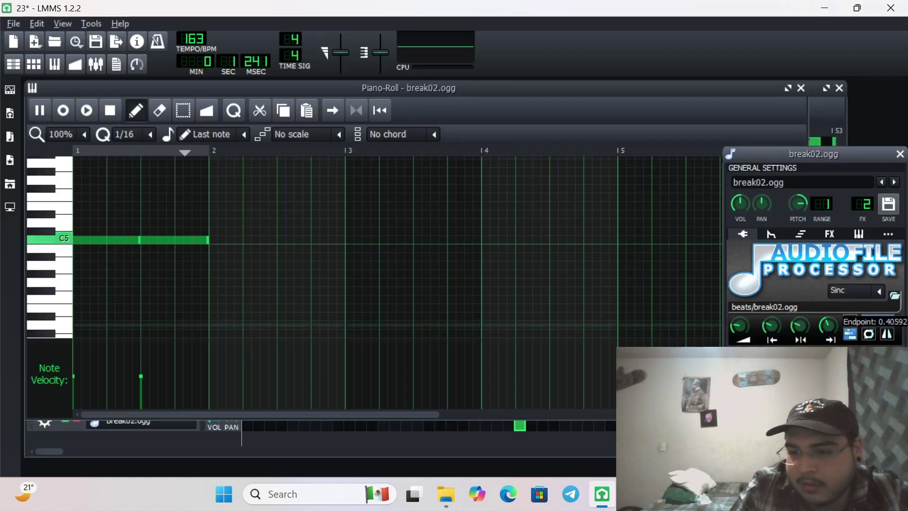
mouse_move(828, 326)
left_mouse_down()
mouse_move(825, 316)
mouse_move(819, 340)
left_mouse_up()
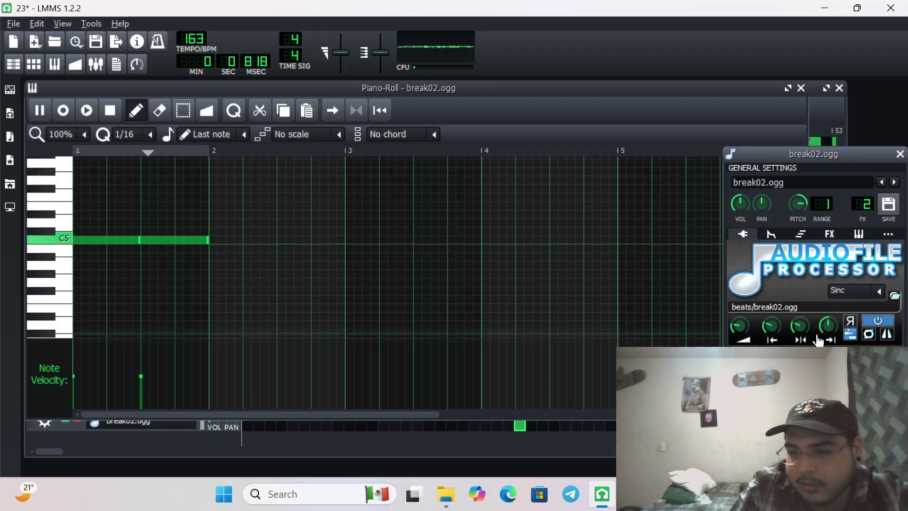
mouse_move(808, 335)
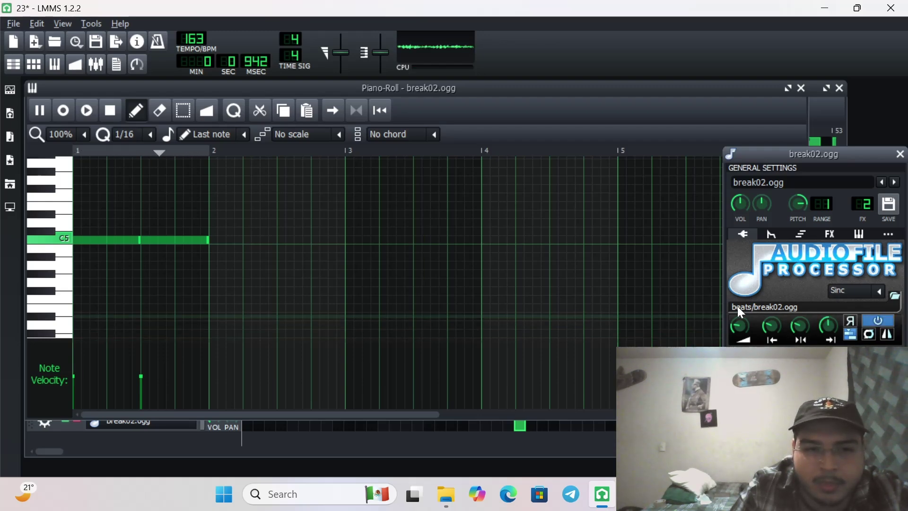
Step: Add two half-bar C5 notes in bar 2 of the break02.ogg pattern and audition the looped section in the Song-Editor
left_click(214, 241)
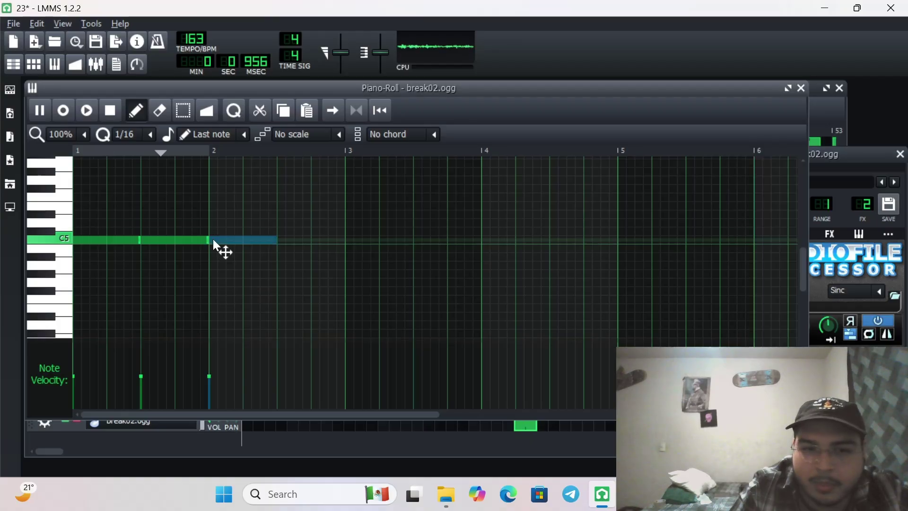
left_click(279, 241)
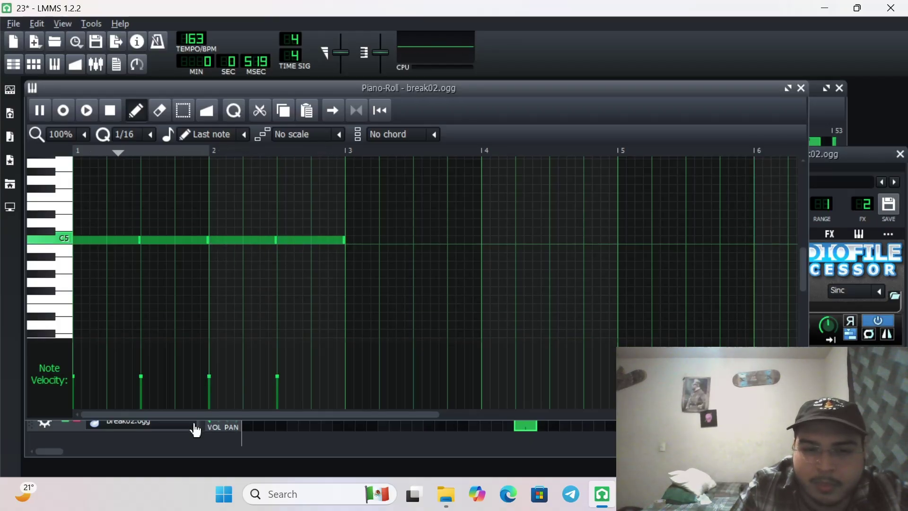
left_click(217, 444)
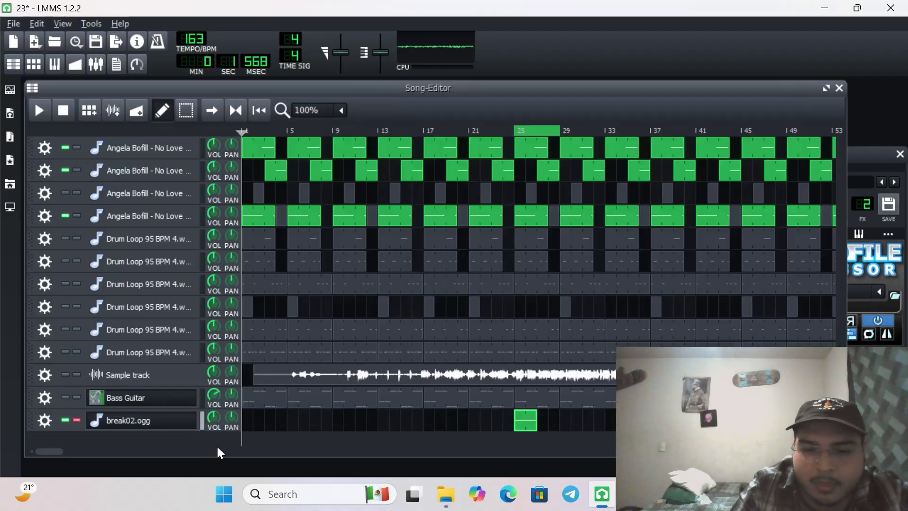
left_click(48, 102)
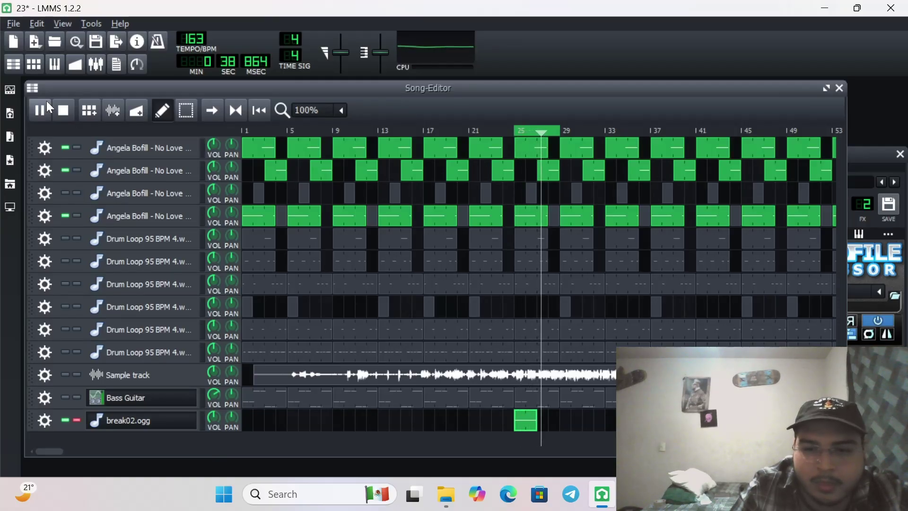
left_click(58, 109)
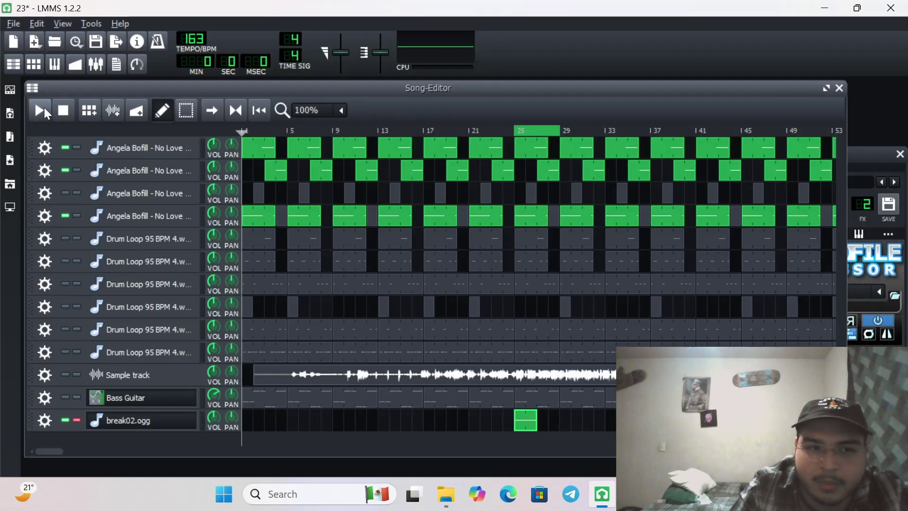
left_click(44, 108)
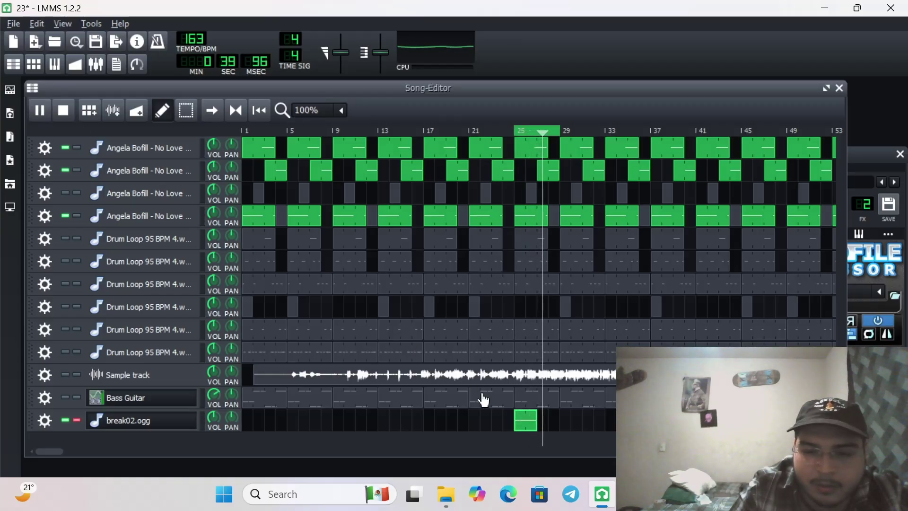
Step: Reopen the break02.ogg pattern, raise its first half-bar note from C5 to E5 and audition it
double_click(522, 422)
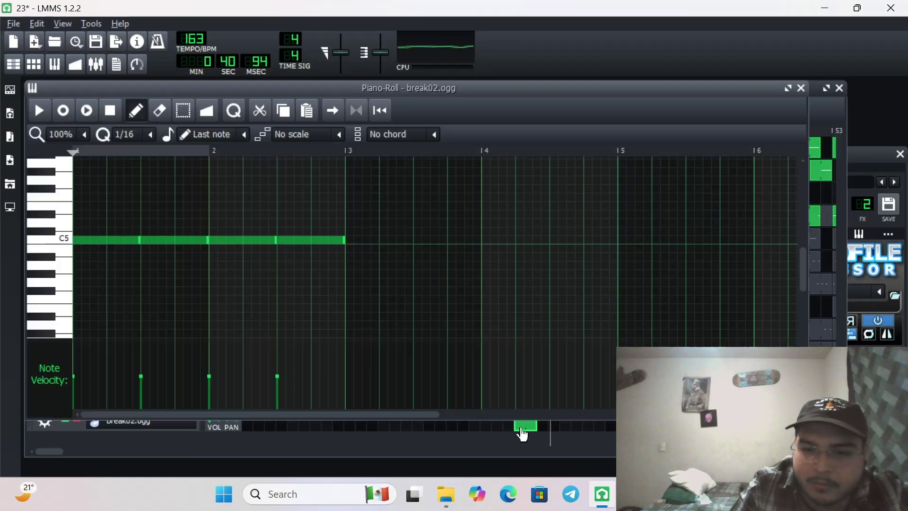
left_click(94, 111)
left_click(106, 112)
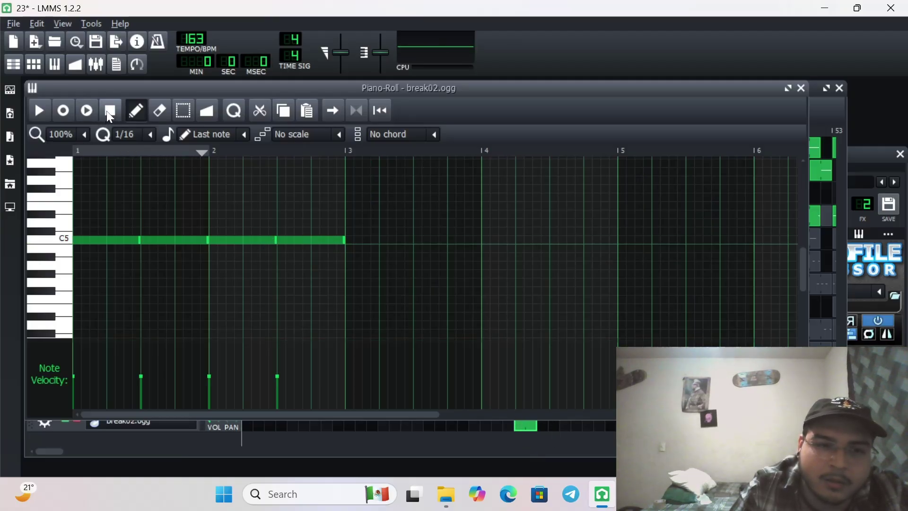
left_click(109, 239)
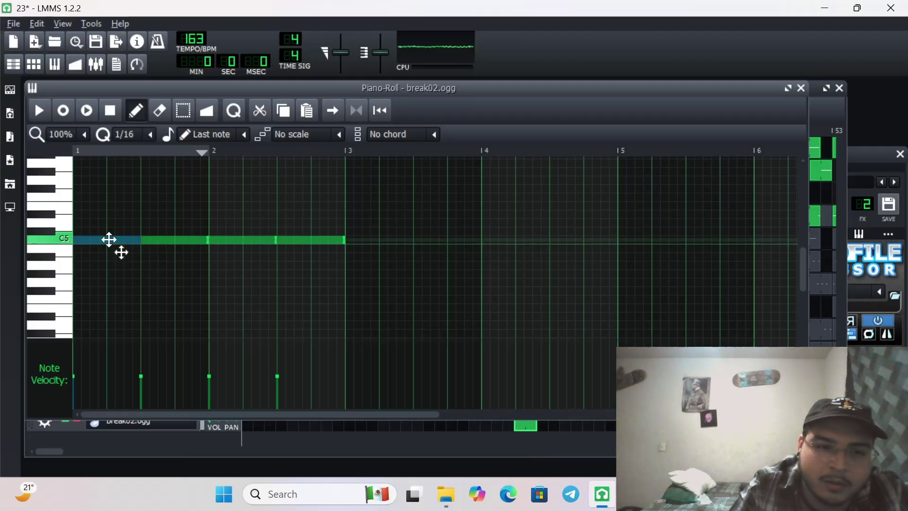
left_click_drag(109, 240, 103, 206)
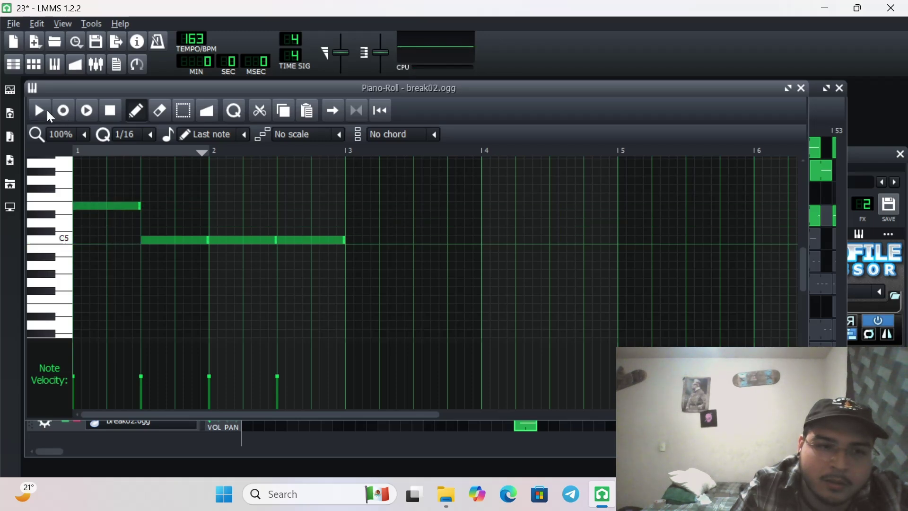
left_click(48, 112)
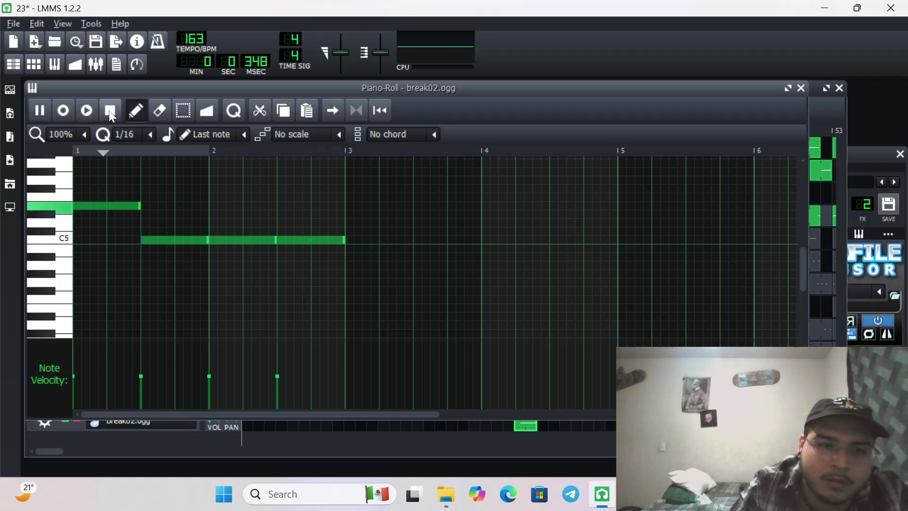
left_click(111, 114)
left_click(41, 113)
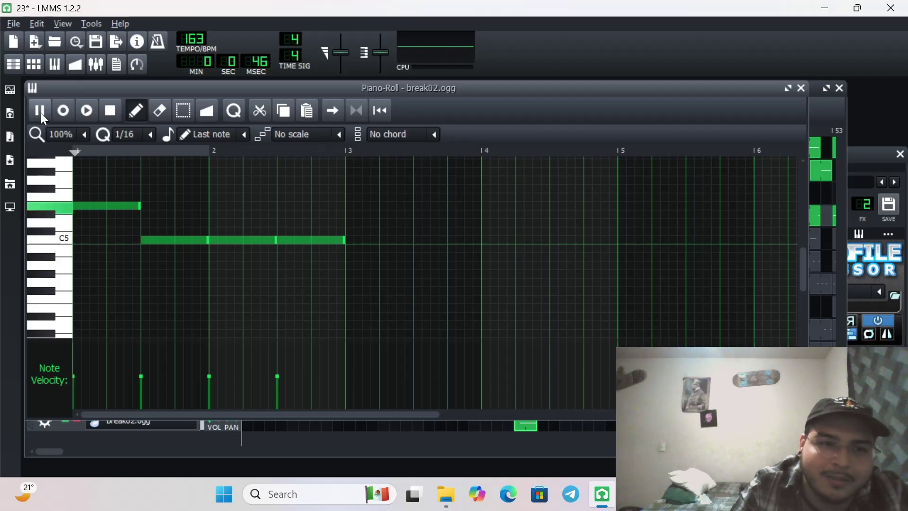
Step: Rebuild bar 1 of the break02.ogg pattern with two quarter-bar E5 notes and one half-bar E5 note, deleting the remaining C5 notes
left_click_drag(136, 208, 98, 201)
left_click(112, 204)
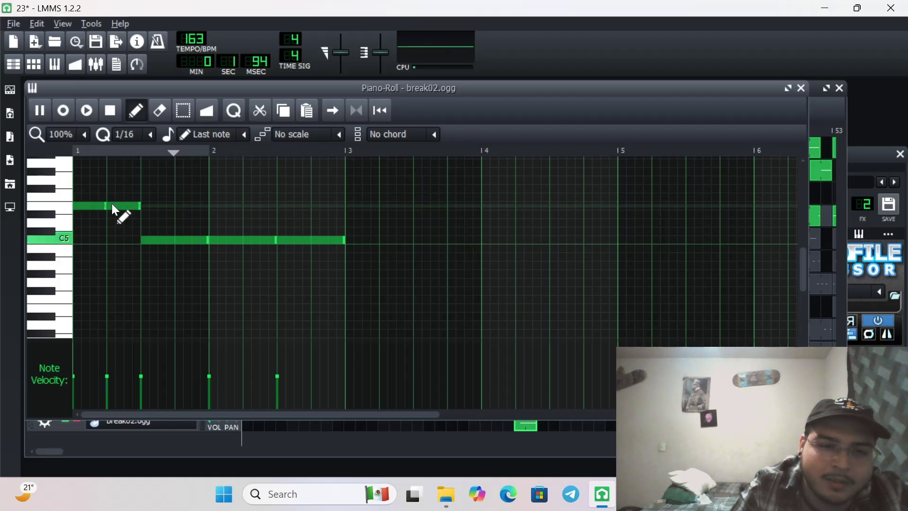
right_click(152, 239)
right_click(219, 244)
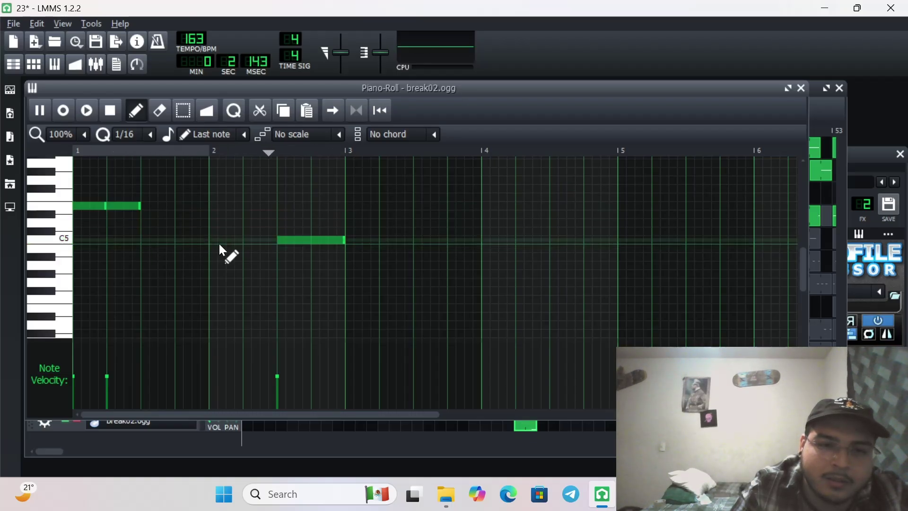
right_click(291, 240)
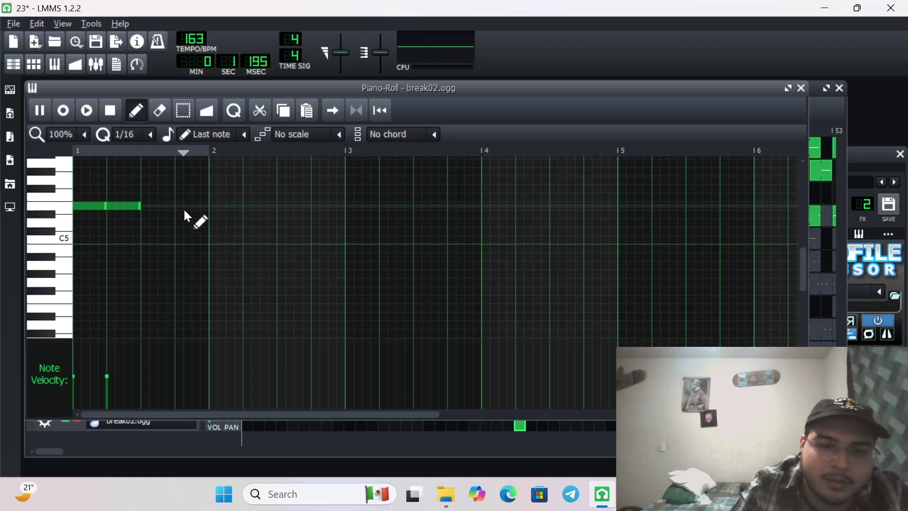
left_click(143, 206)
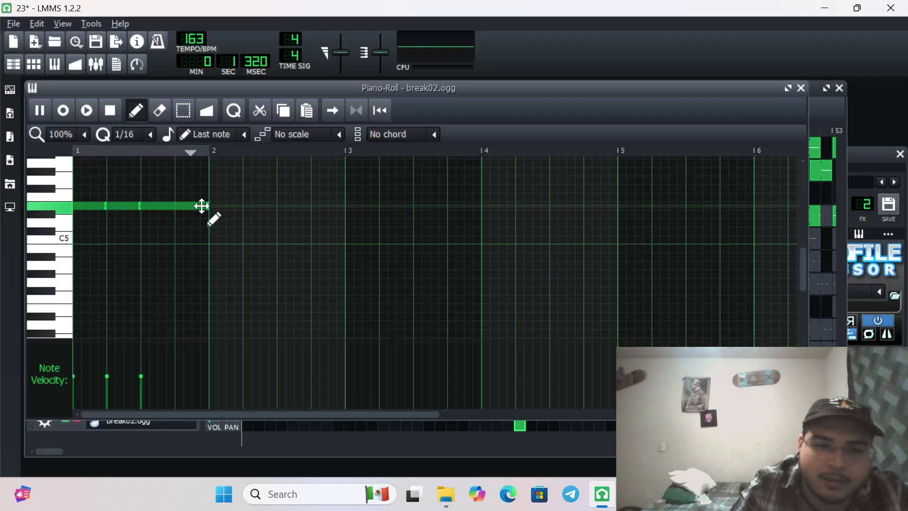
left_click(110, 116)
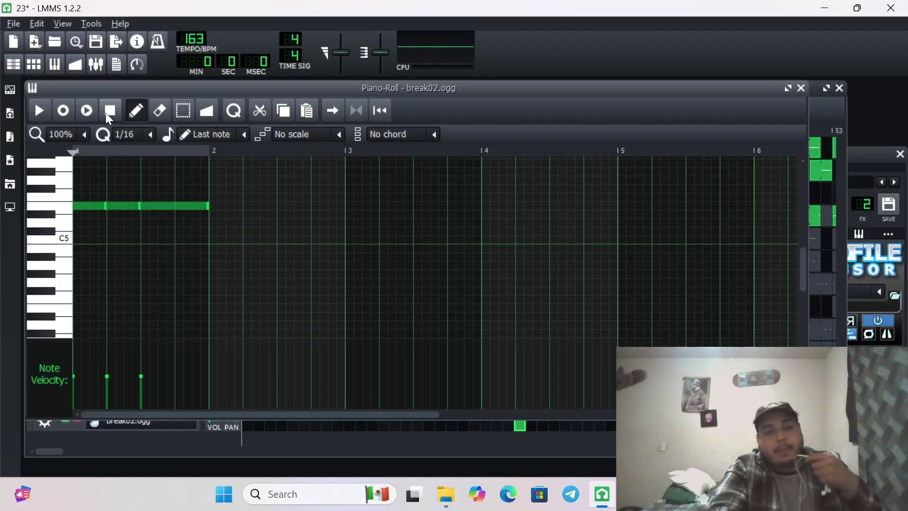
Step: Duplicate the three E5 notes of bar 1 into bar 2, and copy both bars into bars 3 and 4 of the pattern
left_click(49, 113)
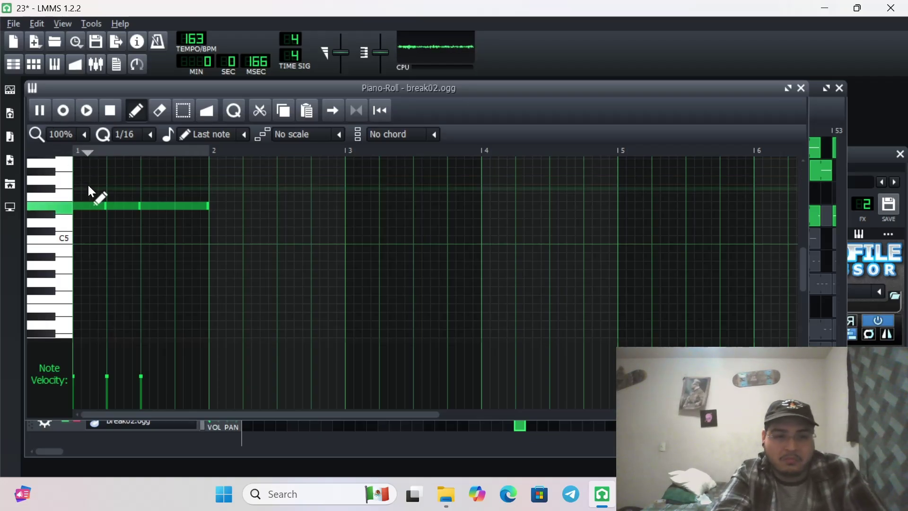
left_click_drag(86, 181, 191, 233)
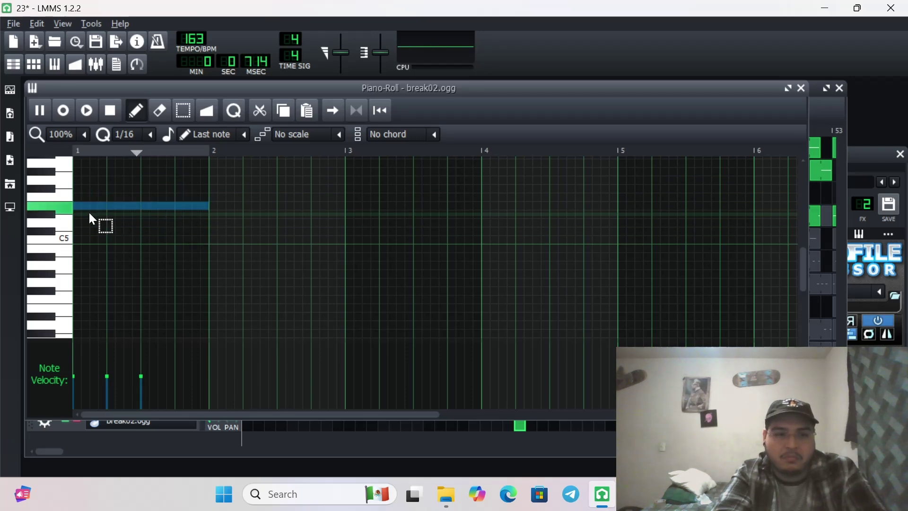
left_click_drag(90, 208, 225, 206)
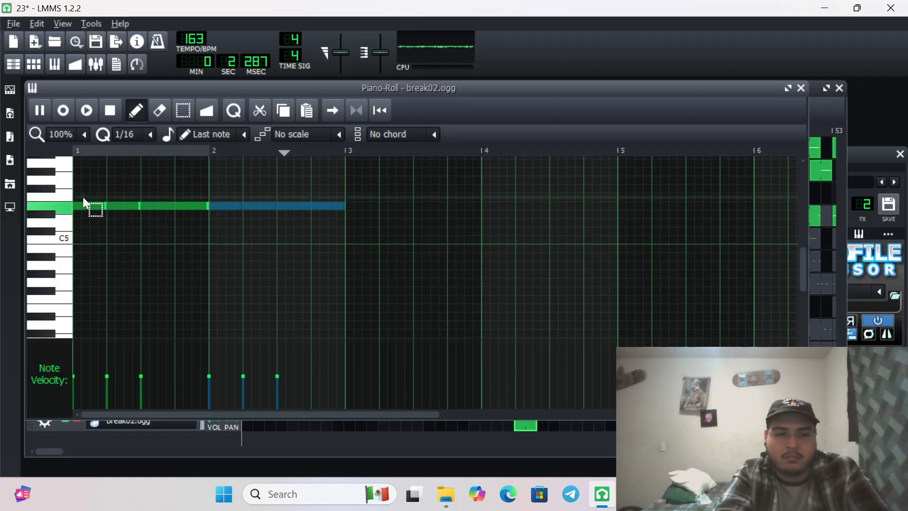
left_click_drag(83, 197, 211, 235)
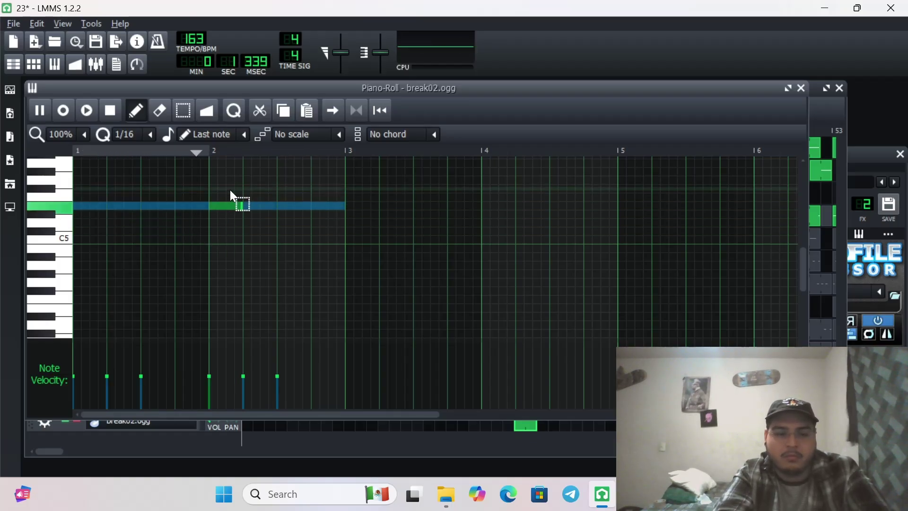
left_click_drag(230, 190, 232, 215)
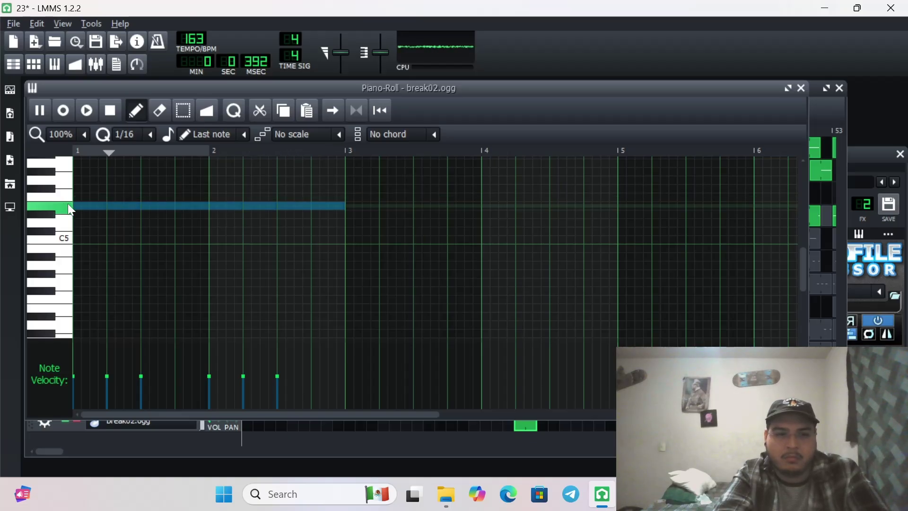
left_click_drag(90, 204, 364, 204)
key("space")
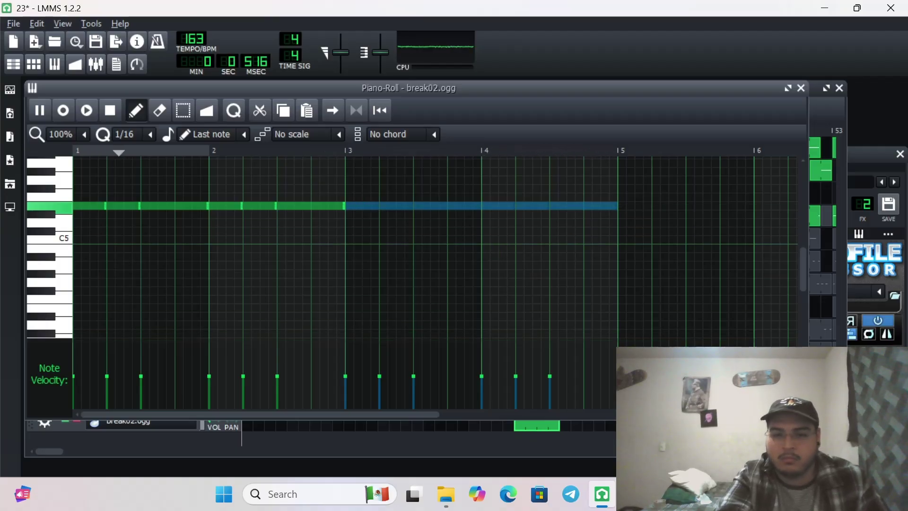
Step: Turn off solo on the break02.ogg track and play the looped section with the other tracks in the Song-Editor
left_click(215, 443)
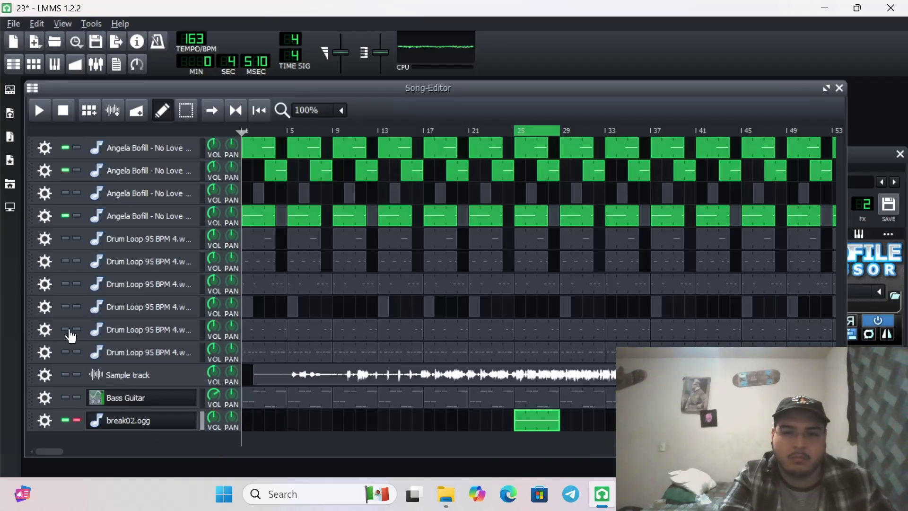
left_click(96, 66)
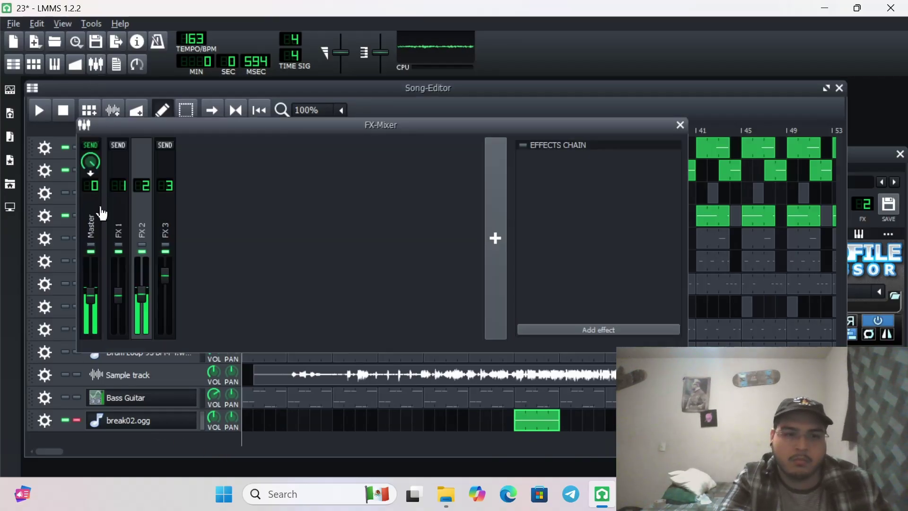
left_click(163, 445)
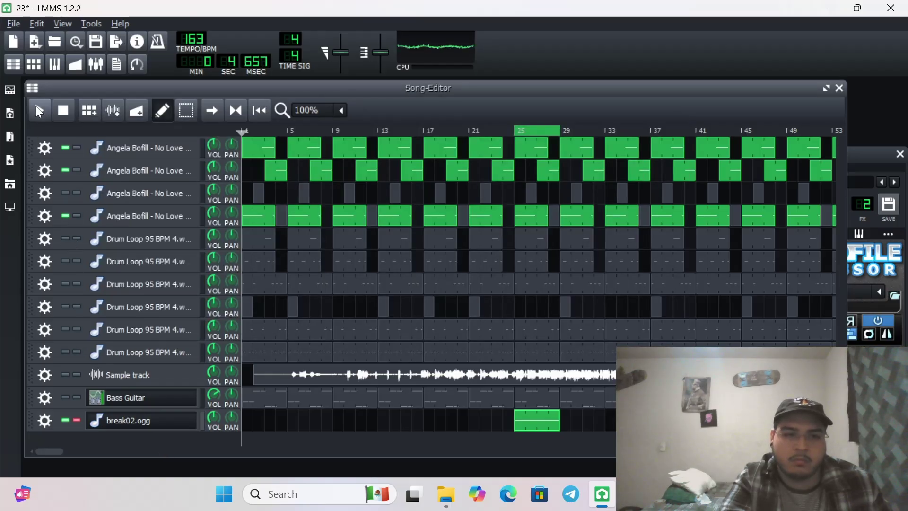
left_click(77, 420)
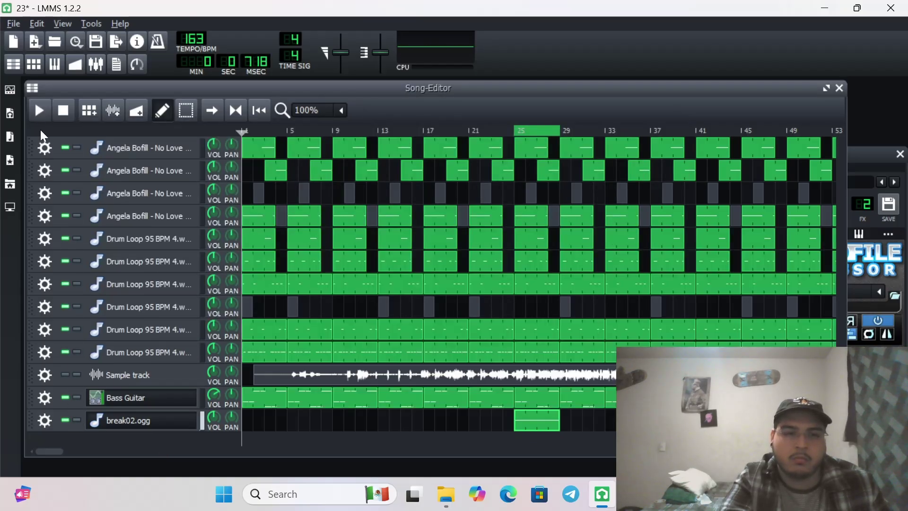
left_click(37, 108)
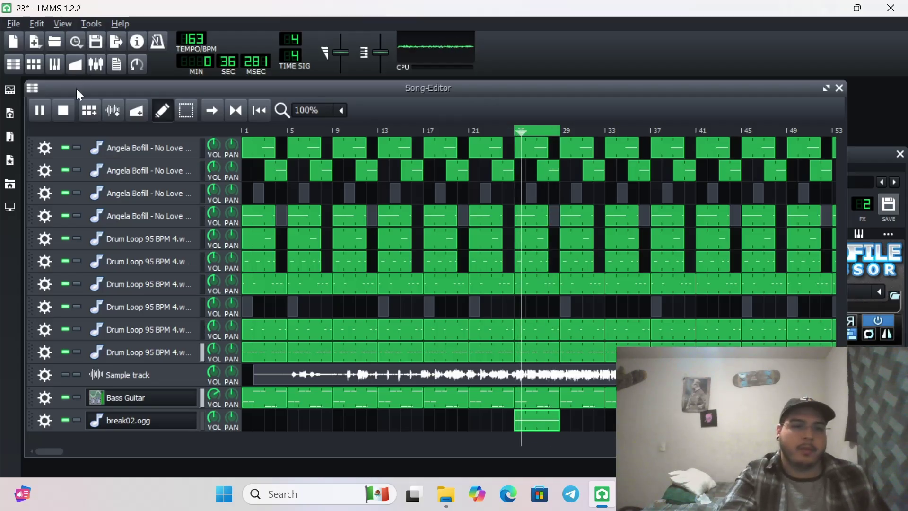
left_click(67, 106)
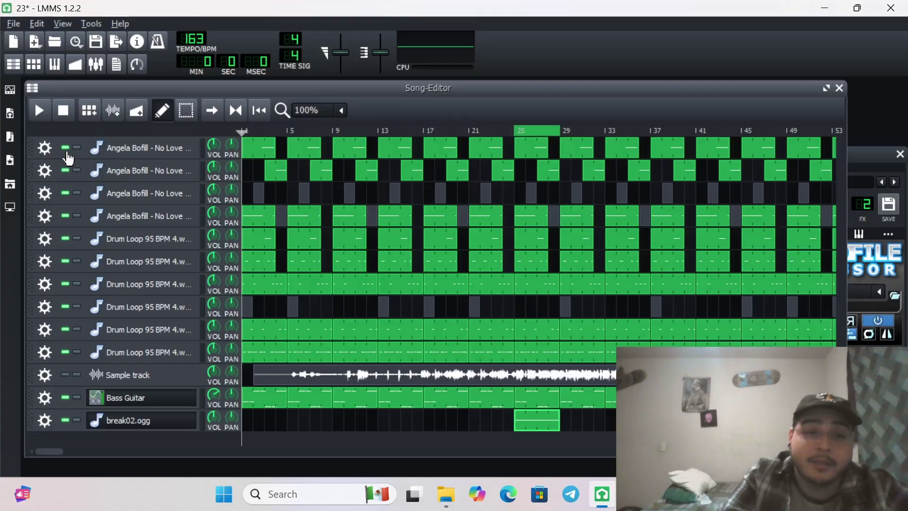
Step: Unmute the Sample track in the Song-Editor
double_click(91, 374)
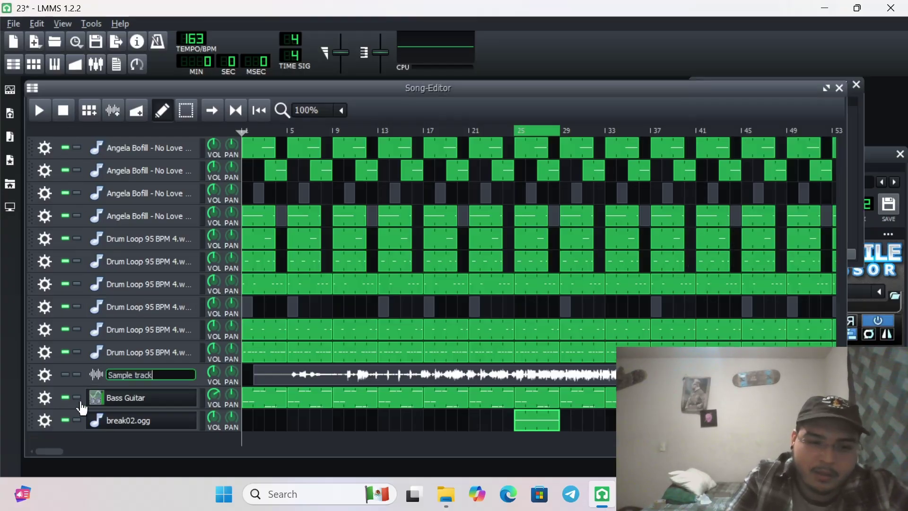
left_click(68, 376)
left_click(68, 376)
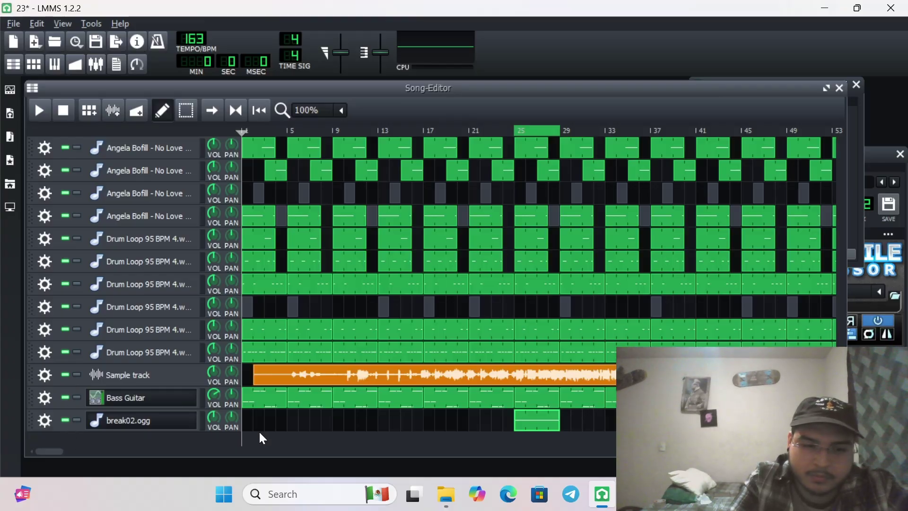
Step: Remove the break02.ogg track, and during playback extend the end of the loop region to bar 37
left_click(43, 417)
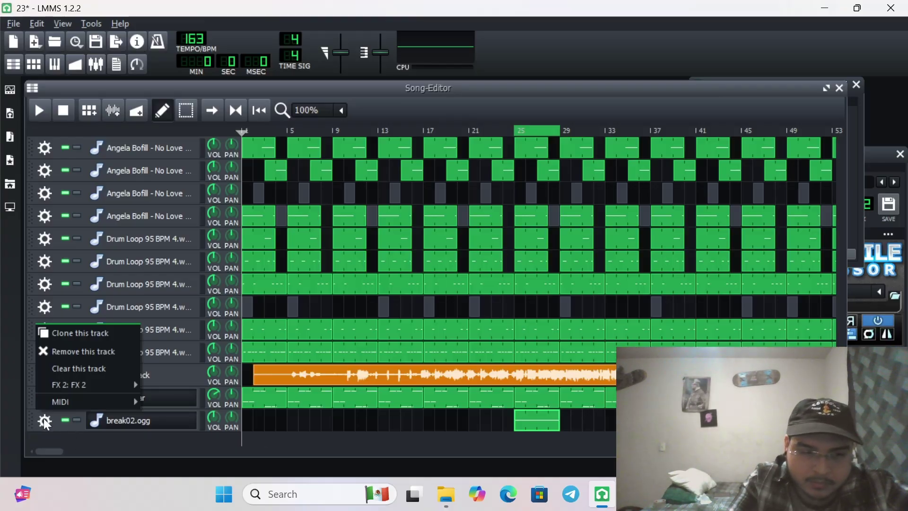
left_click(92, 354)
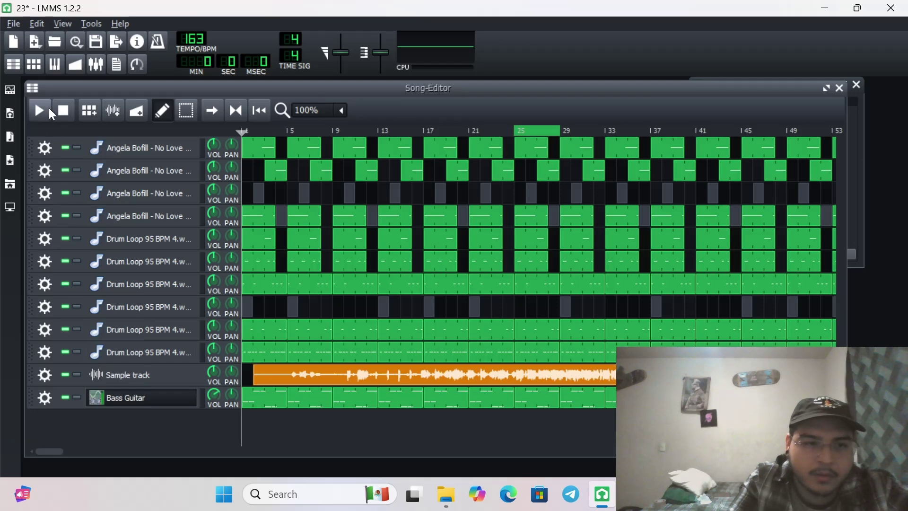
left_click(47, 107)
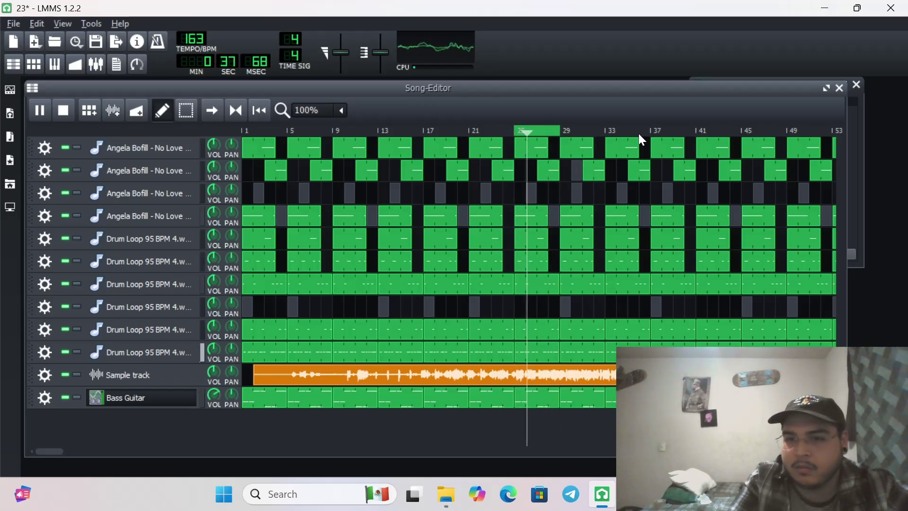
right_click(650, 130)
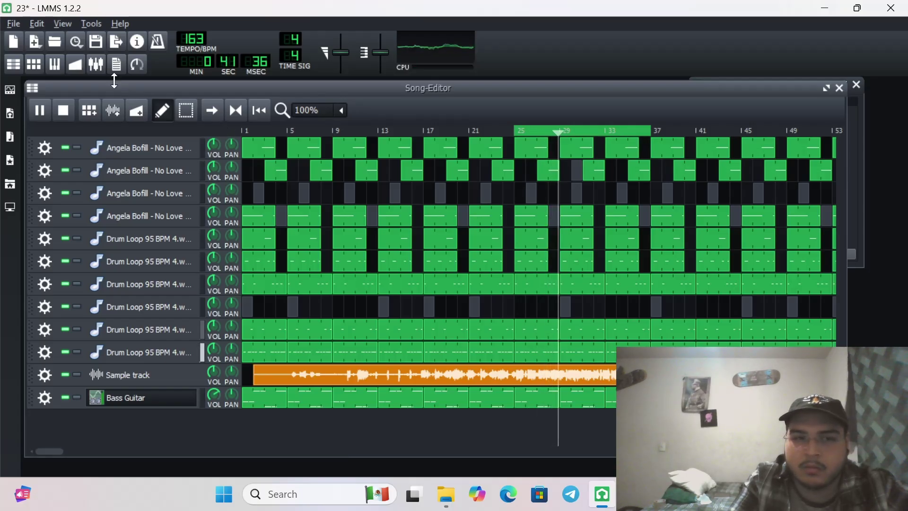
Step: Solo the FX 2 channel in the FX-Mixer to listen to it alone, and stop playback
left_click(95, 64)
left_click(142, 246)
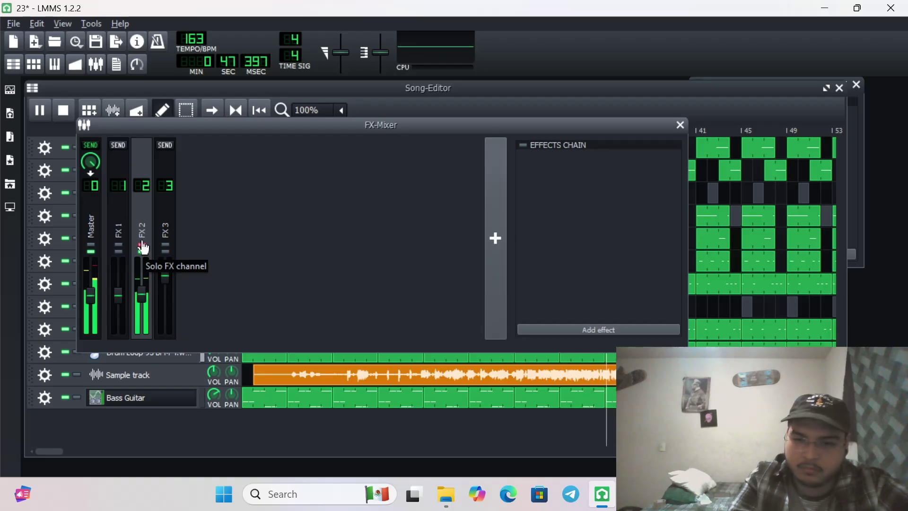
left_click(60, 110)
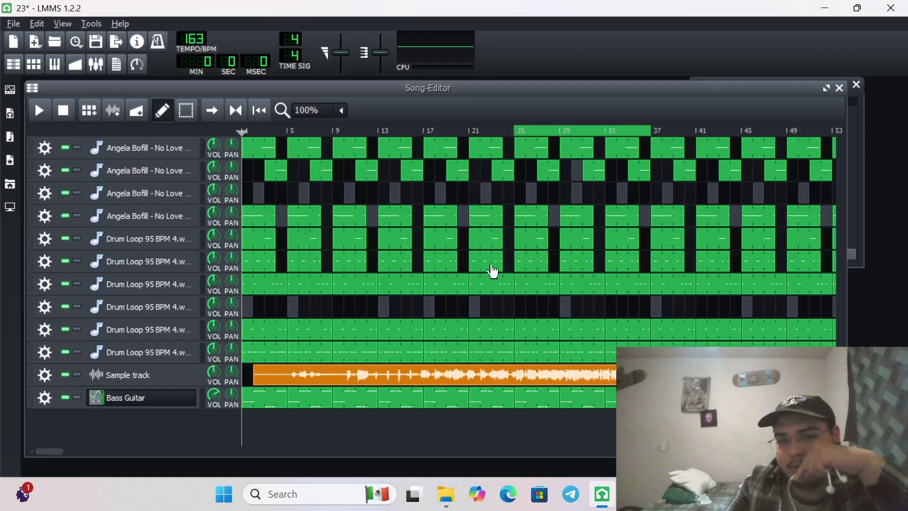
Step: Delete the patterns at bars 25 to 28 from the five Drum Loop tracks that have notes there
right_click(524, 249)
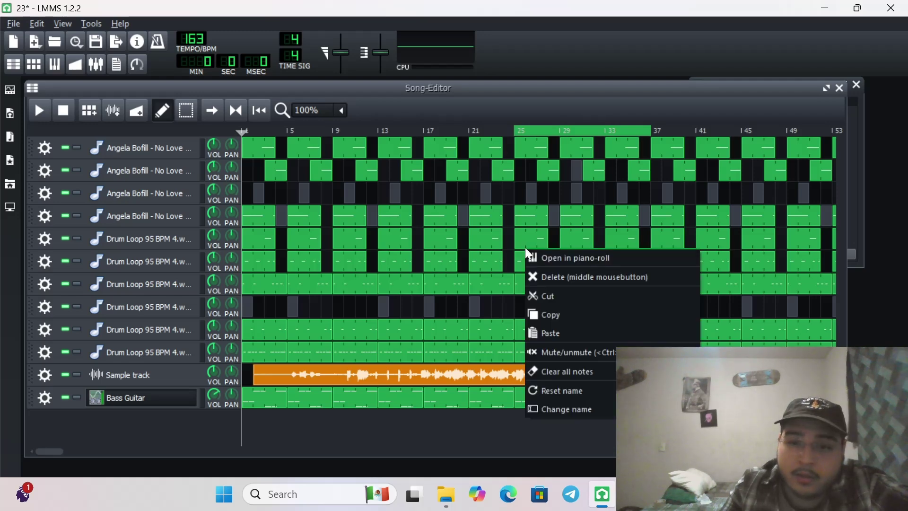
left_click(540, 271)
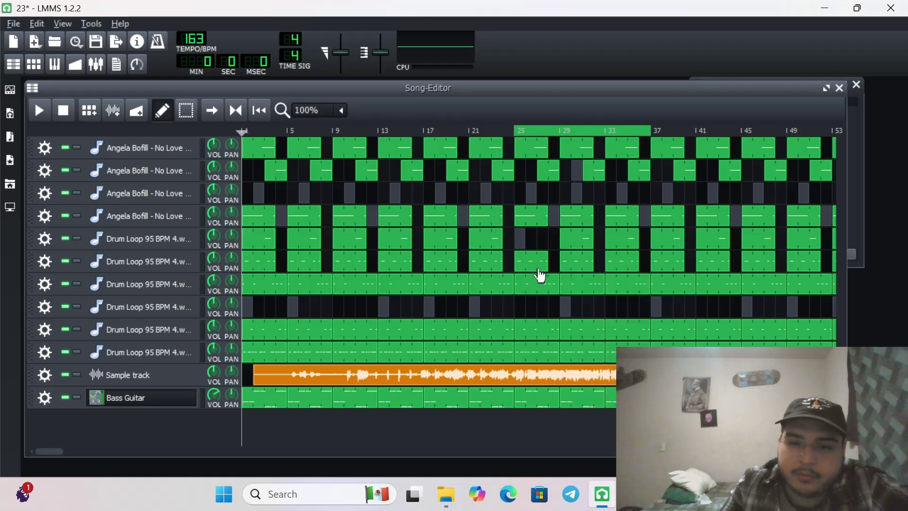
right_click(539, 269)
left_click(544, 294)
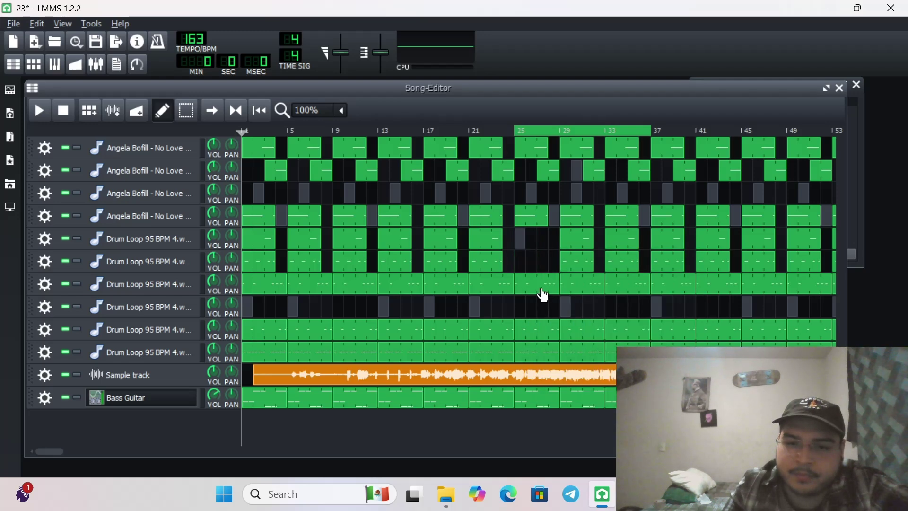
right_click(542, 291)
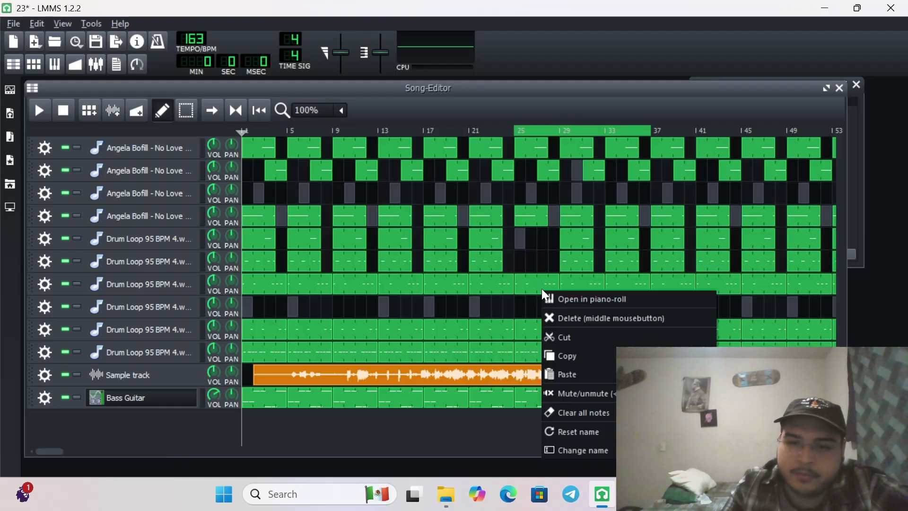
left_click(552, 317)
right_click(537, 332)
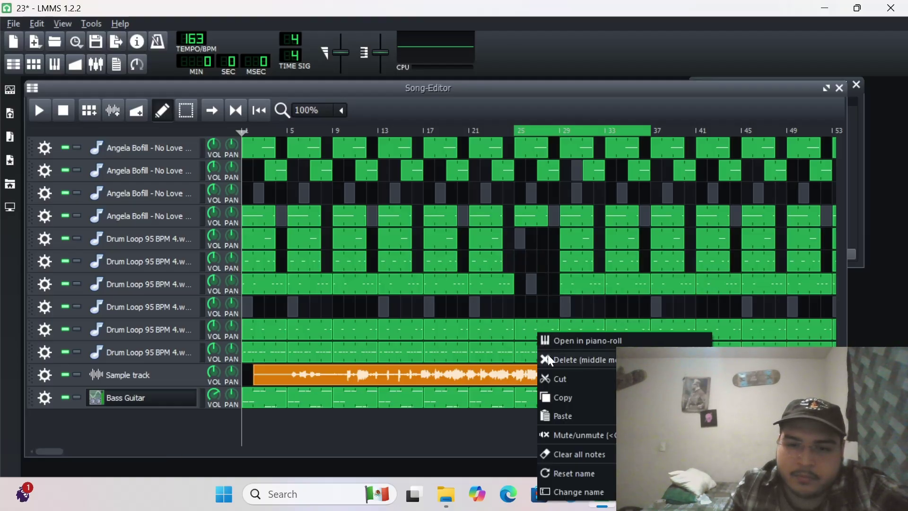
left_click(547, 354)
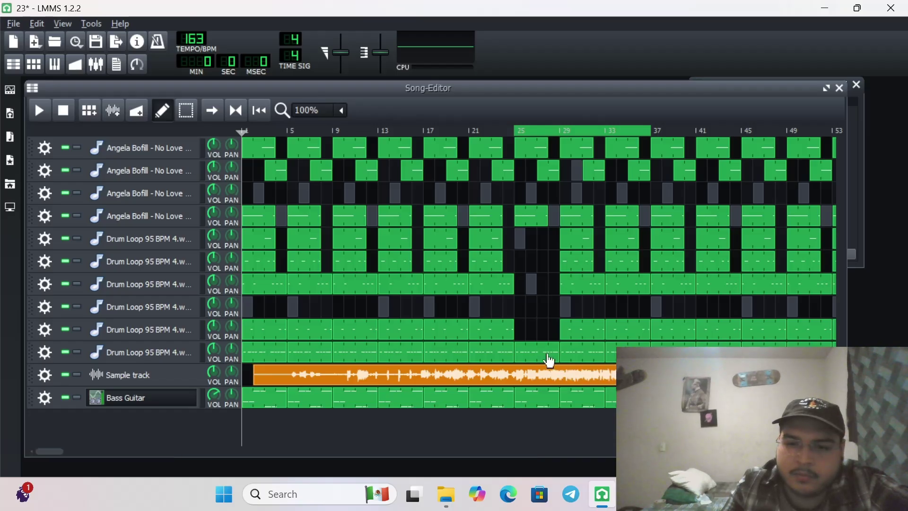
right_click(547, 354)
left_click(608, 214)
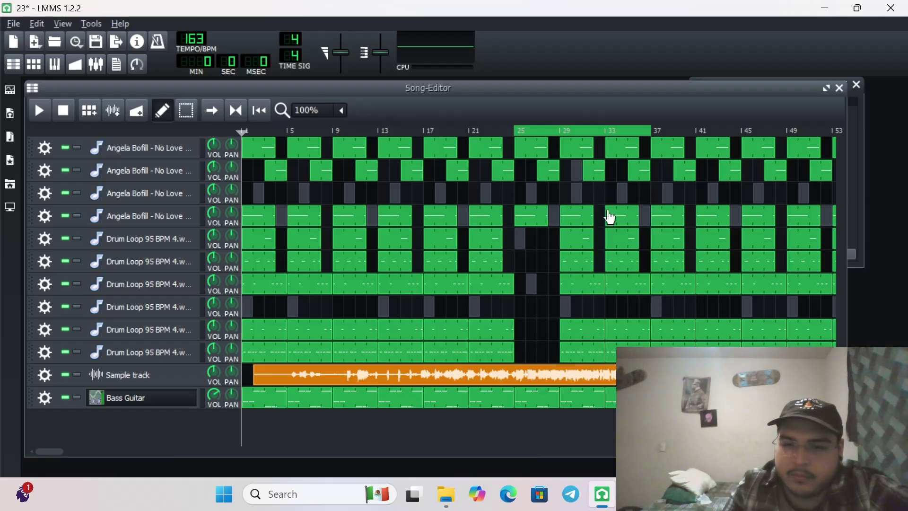
left_click(572, 255)
right_click(578, 250)
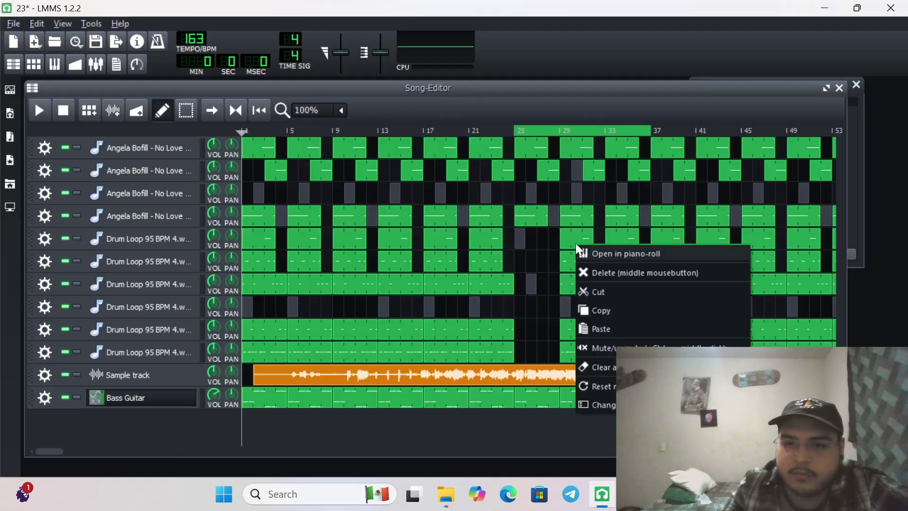
left_click(596, 254)
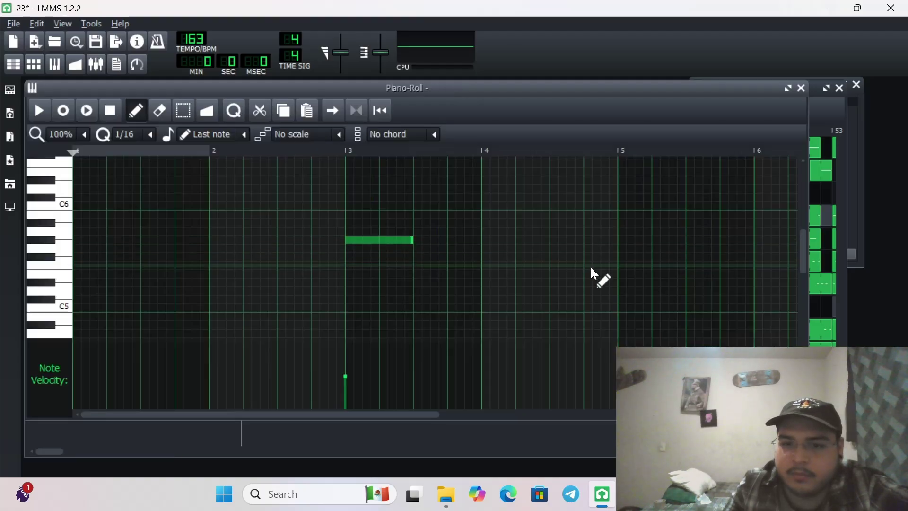
left_click(801, 88)
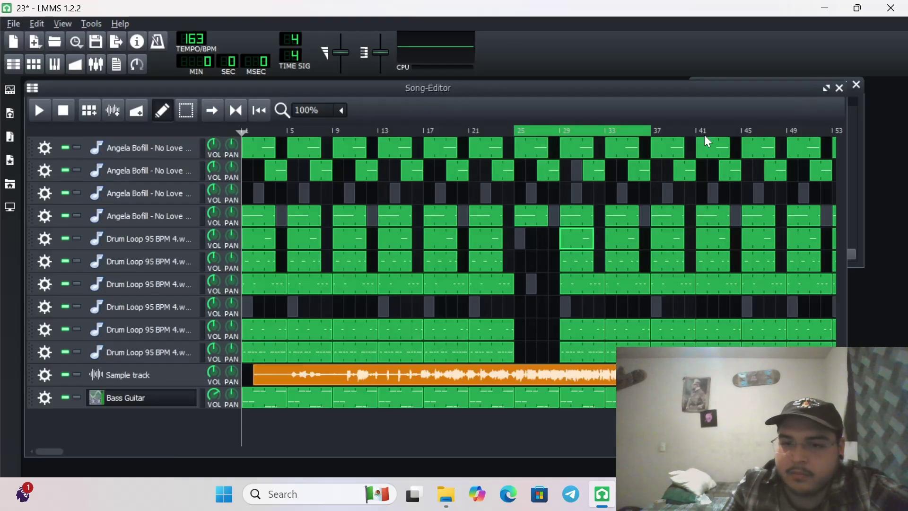
Step: Delete the patterns at bars 29 to 32 from the same five Drum Loop tracks to extend the drumless break
right_click(569, 245)
left_click(577, 264)
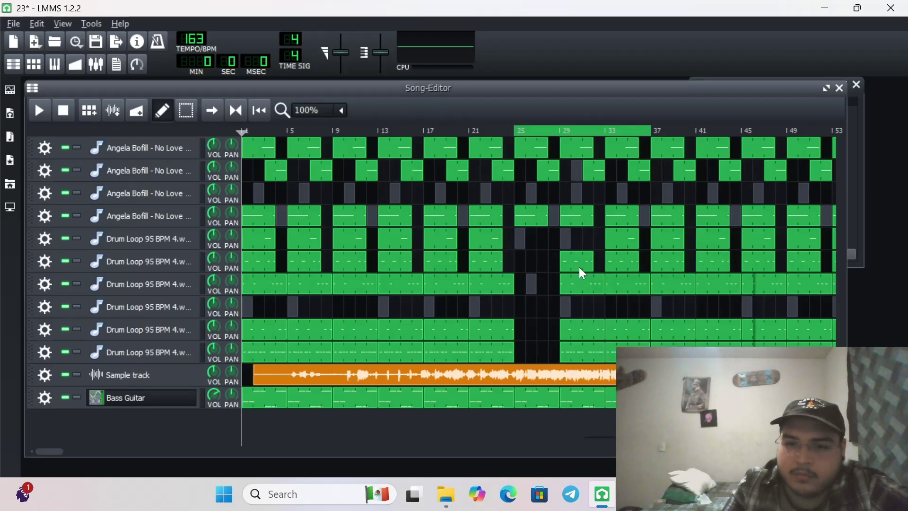
right_click(580, 267)
left_click(591, 293)
right_click(588, 284)
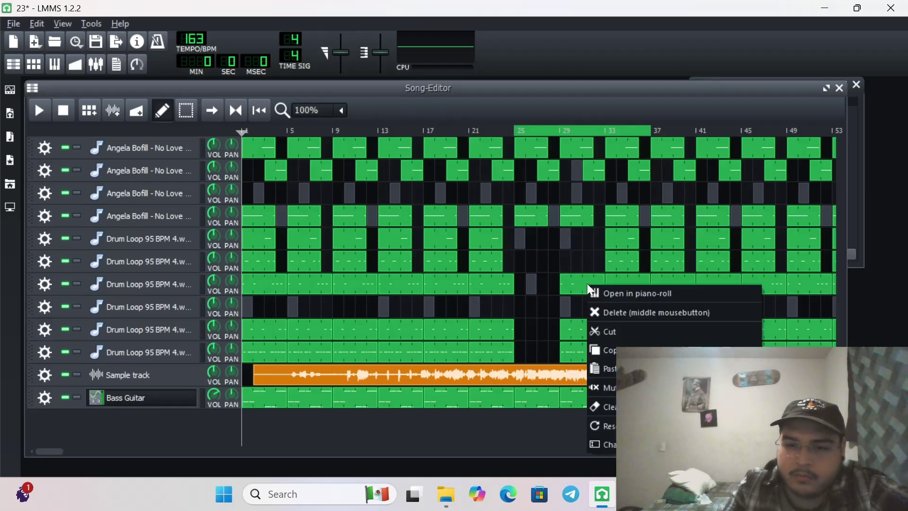
left_click(593, 312)
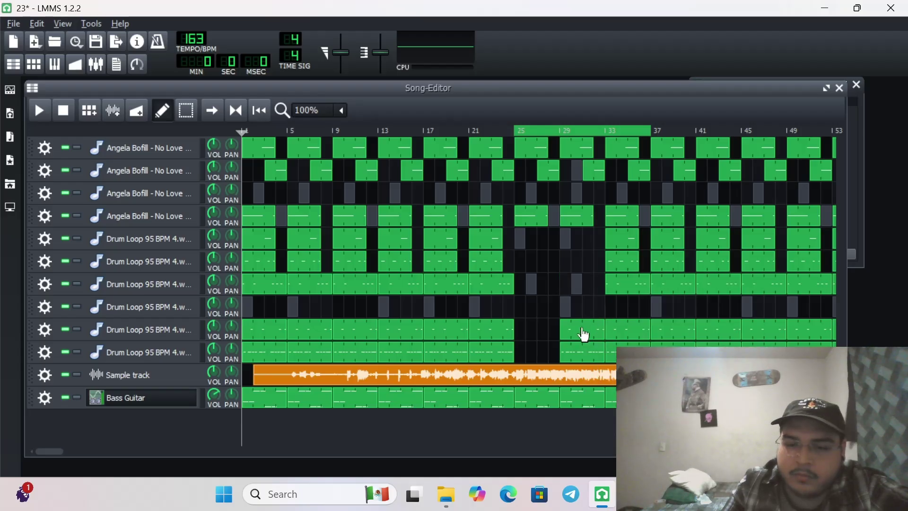
right_click(584, 334)
left_click(590, 360)
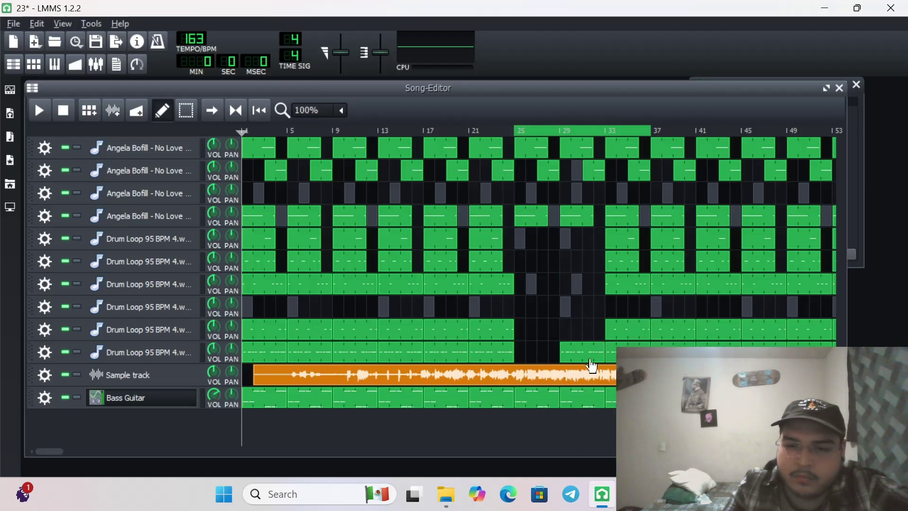
right_click(590, 355)
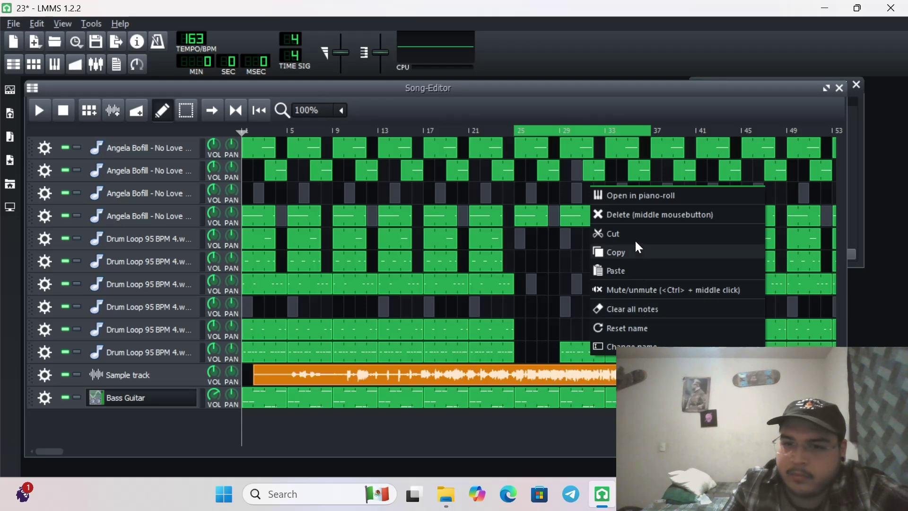
left_click(637, 214)
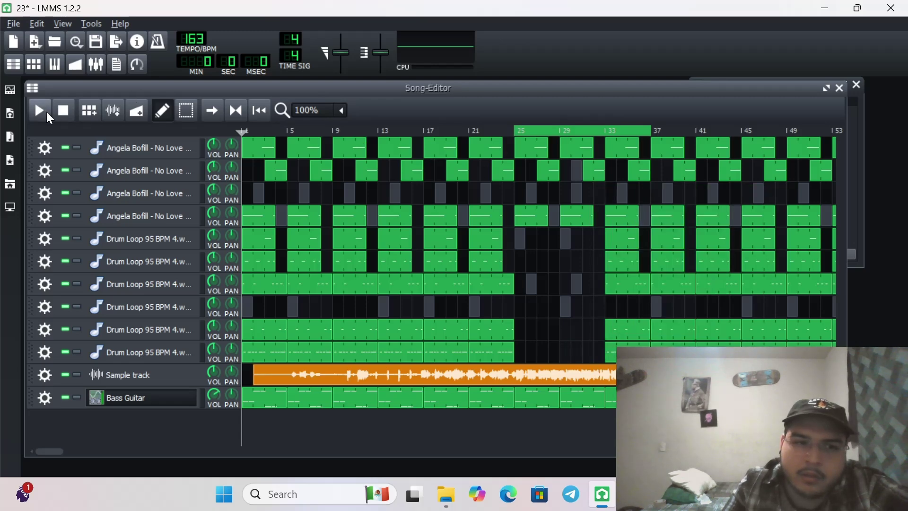
Step: Play the looped section starting at bar 25 to check the drumless break, stopping once to look at the FX-Mixer before replaying
left_click(41, 111)
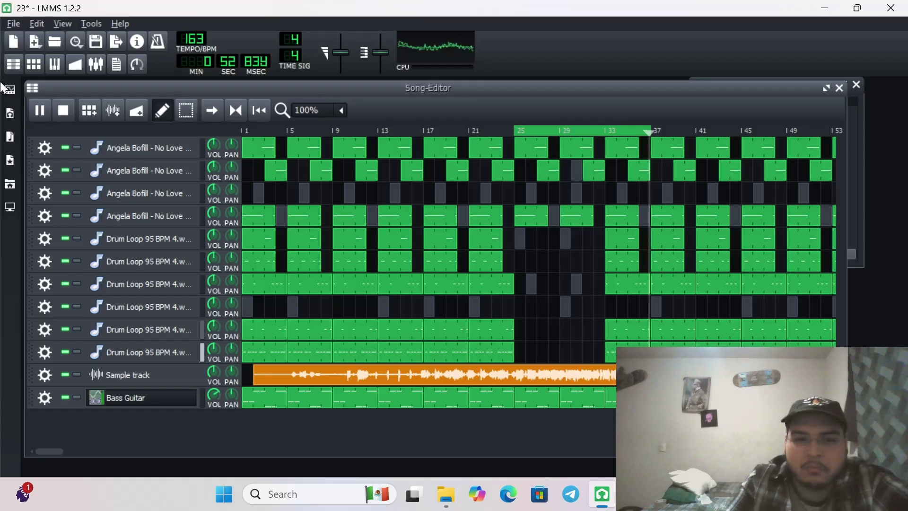
left_click(67, 112)
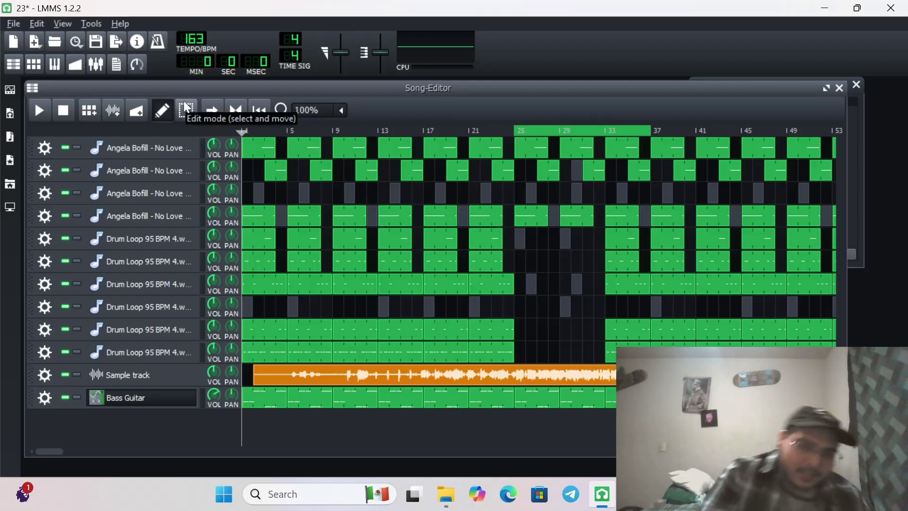
left_click(90, 79)
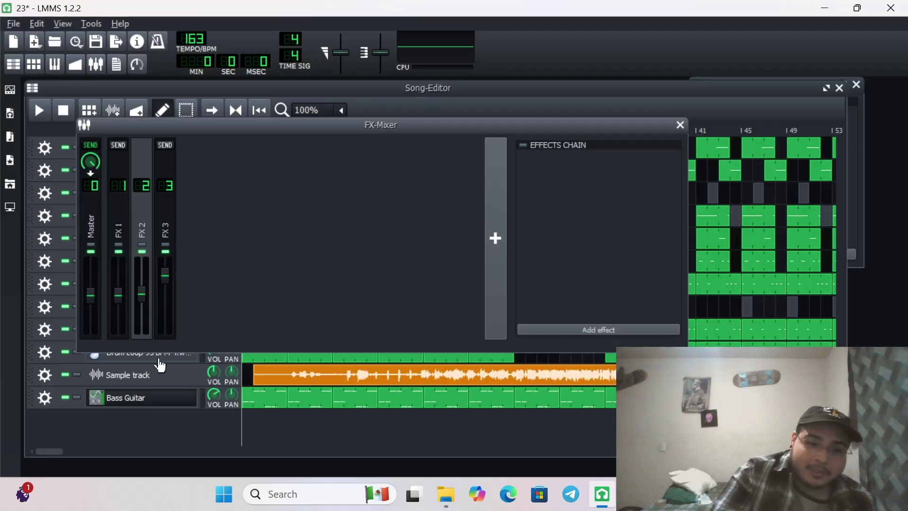
left_click(159, 425)
left_click(47, 115)
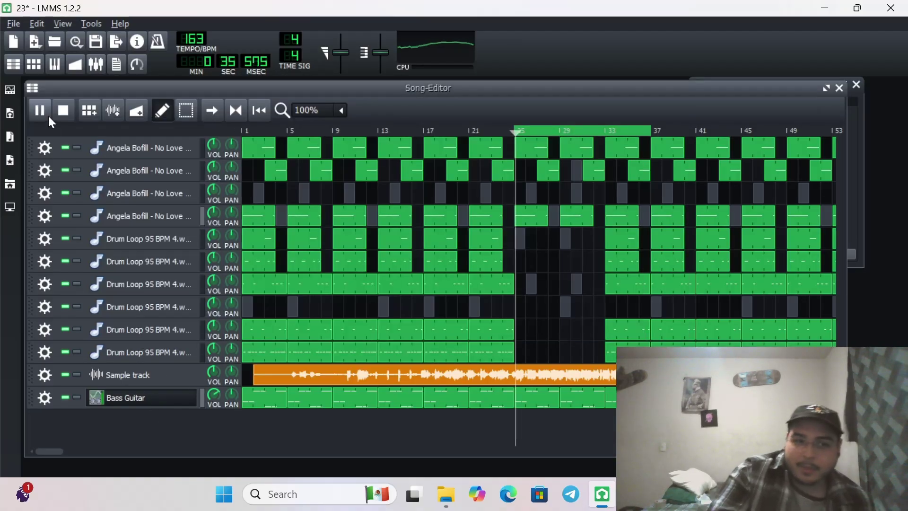
Step: Switch looping off during playback to hear past the loop's end, switch it back on and stop
left_click(242, 102)
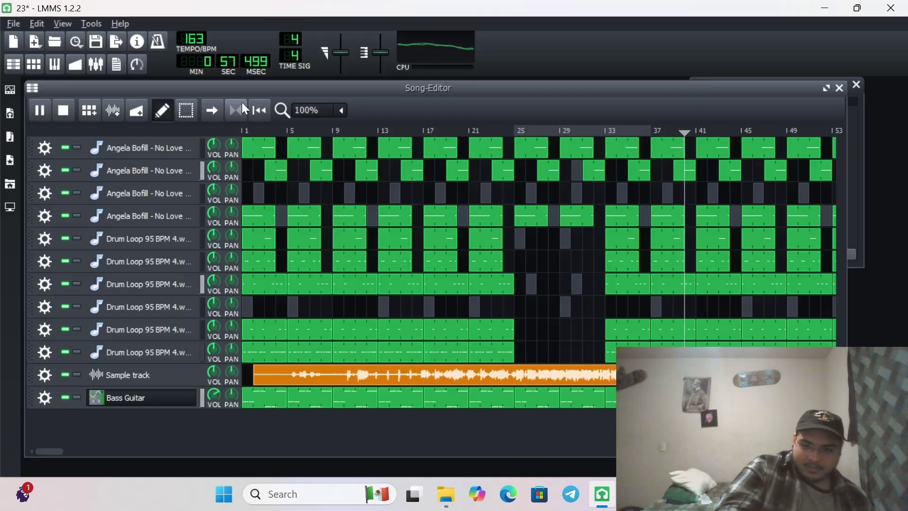
left_click(242, 103)
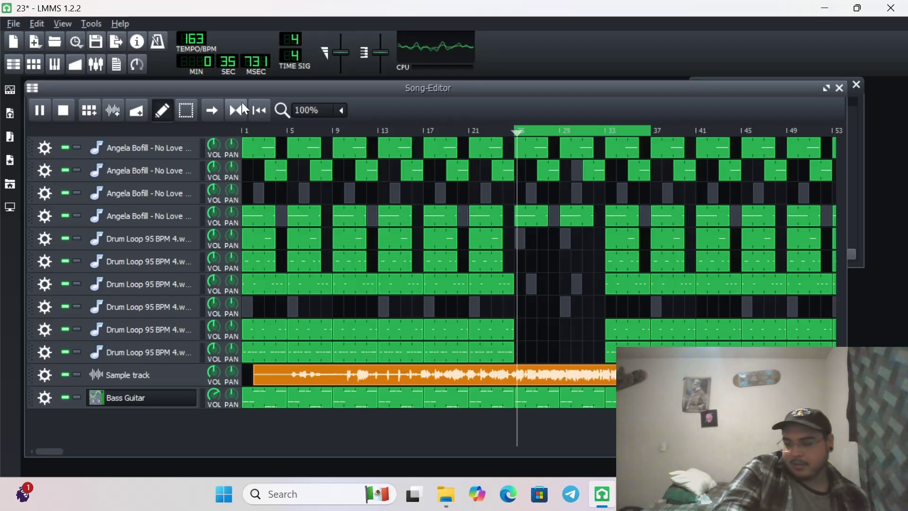
left_click(65, 111)
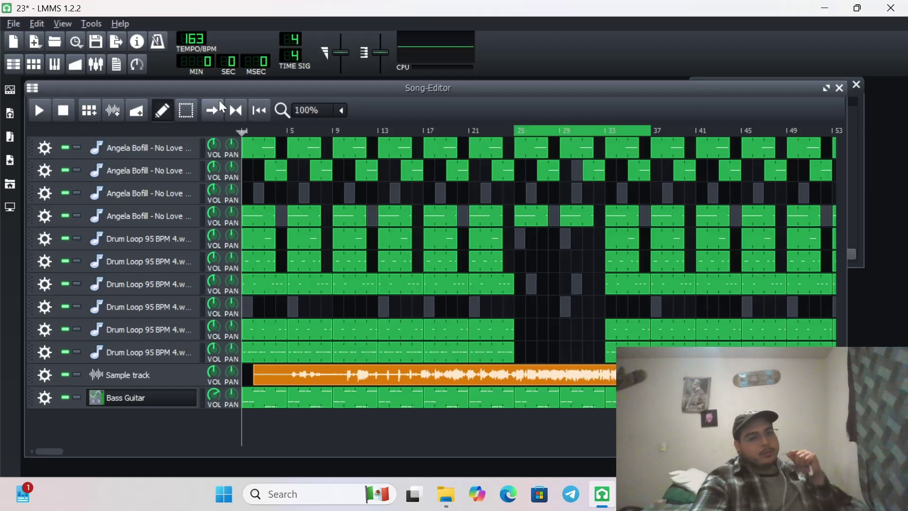
Step: Disable the loop points and play the song from the beginning, stopping after a listen
left_click(237, 110)
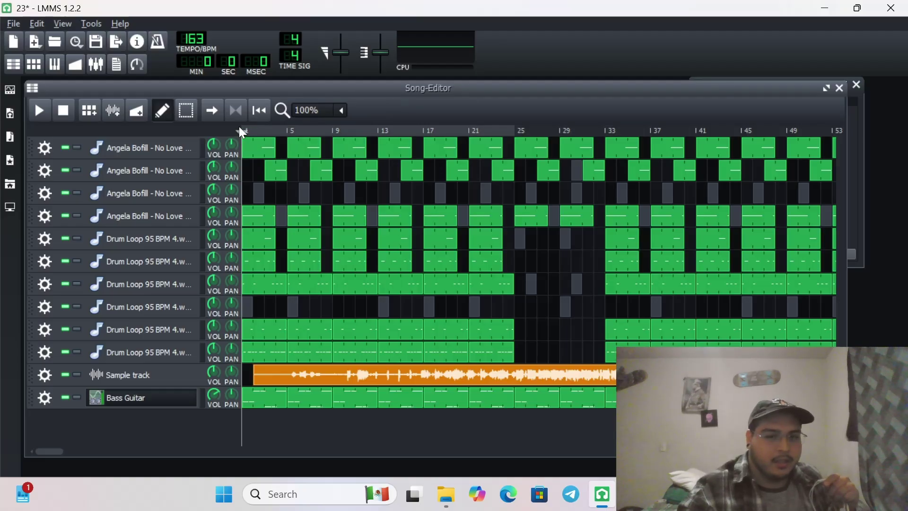
left_click(38, 108)
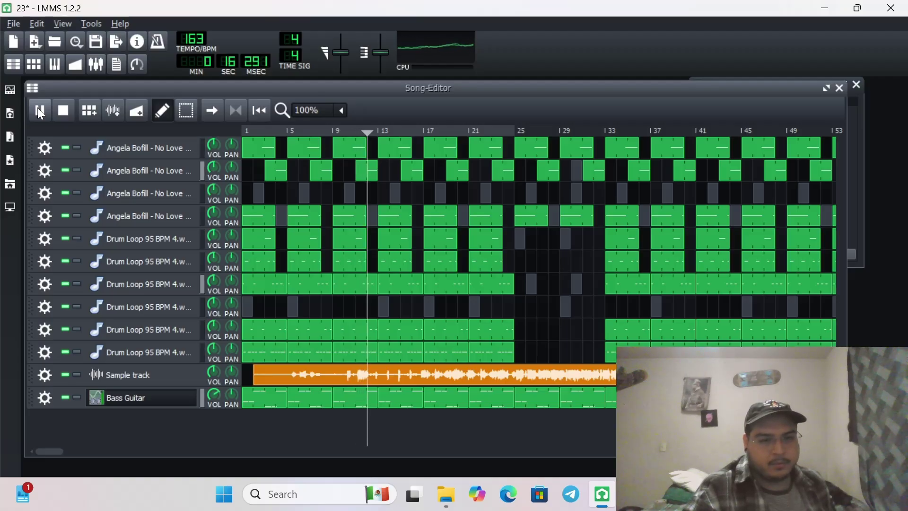
left_click(70, 103)
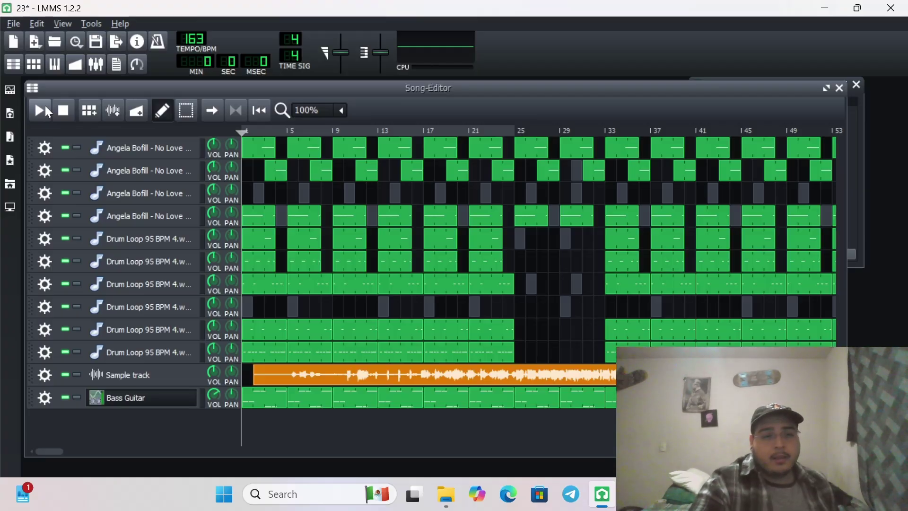
Step: Lower the FX 3 channel fader in the FX-Mixer while the song plays, and close the mixer
left_click(95, 65)
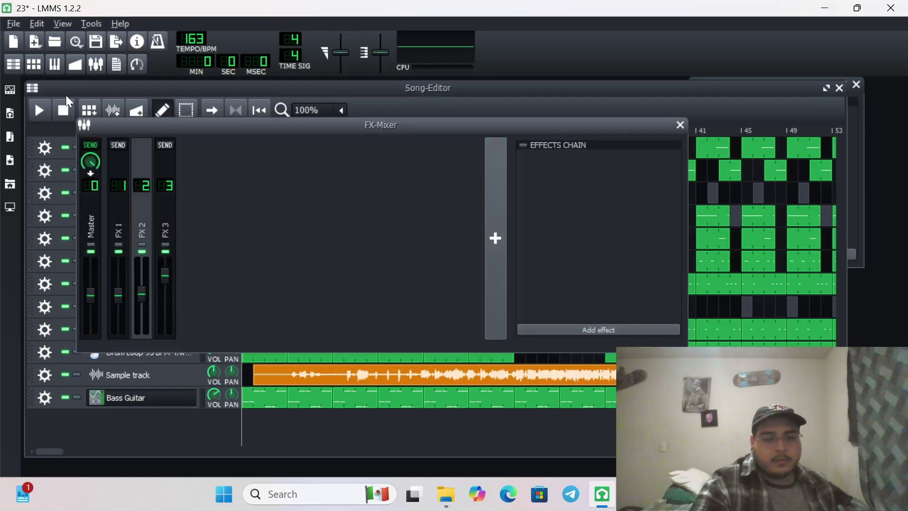
left_click(41, 108)
left_click(95, 66)
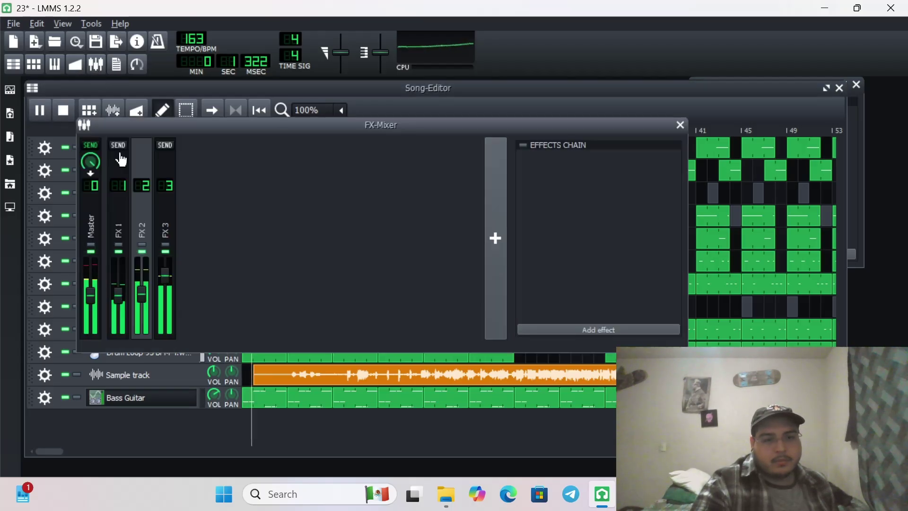
left_click_drag(161, 272, 169, 306)
key("F9")
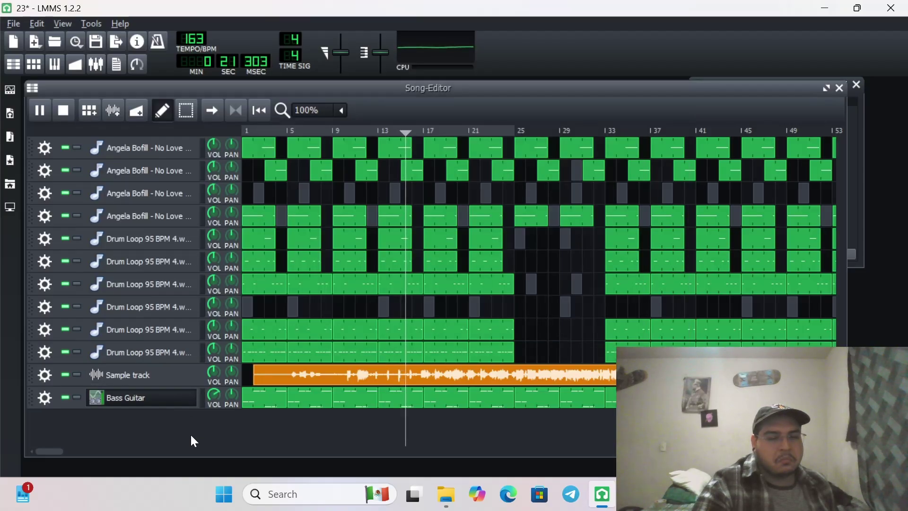
Step: Stop the song, set an enabled loop over bars 1 to 8, and play through the looped section once
left_click(63, 114)
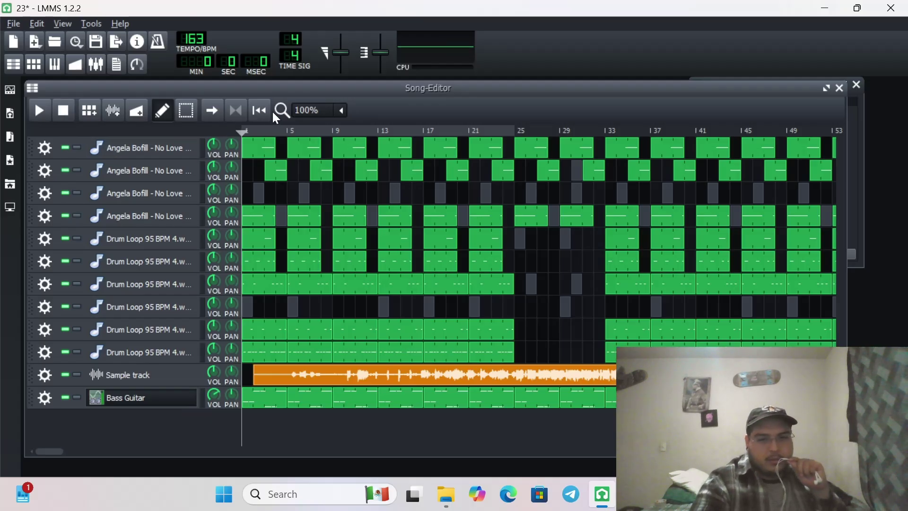
right_click(330, 128)
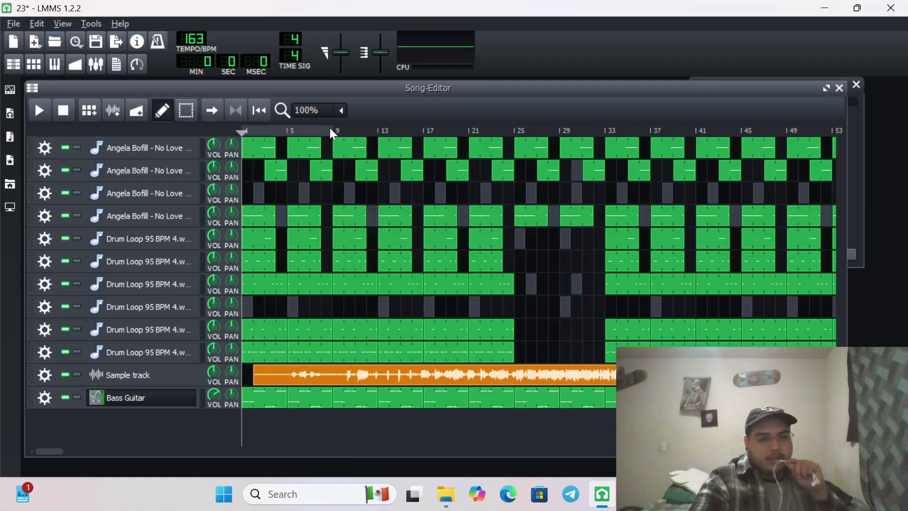
left_click(239, 112)
left_click(40, 112)
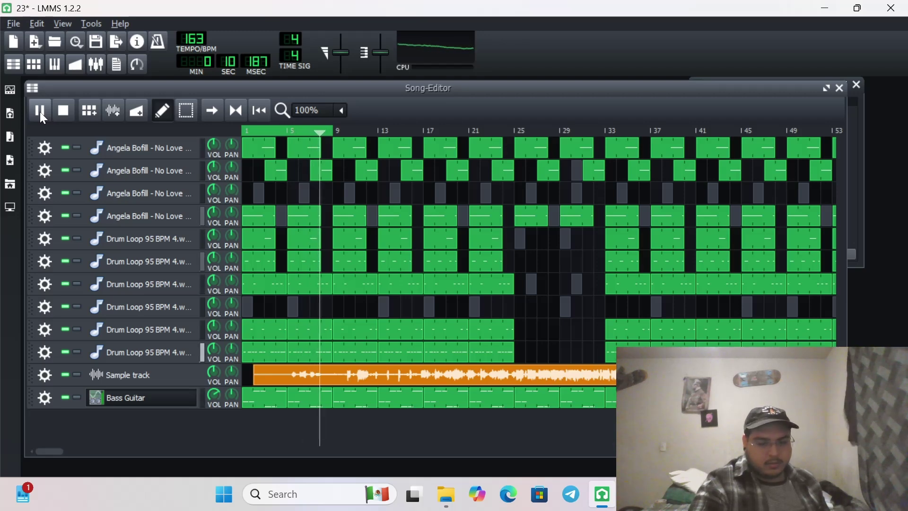
left_click(64, 111)
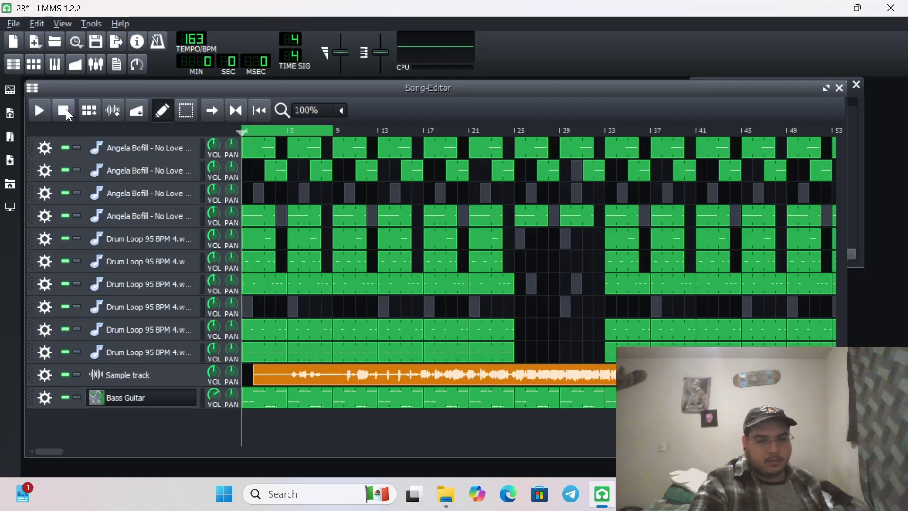
Step: Delete the Bass Guitar pattern at bar 1 and open the one at bar 5 in the Piano-Roll, stopping playback after a listen
right_click(278, 402)
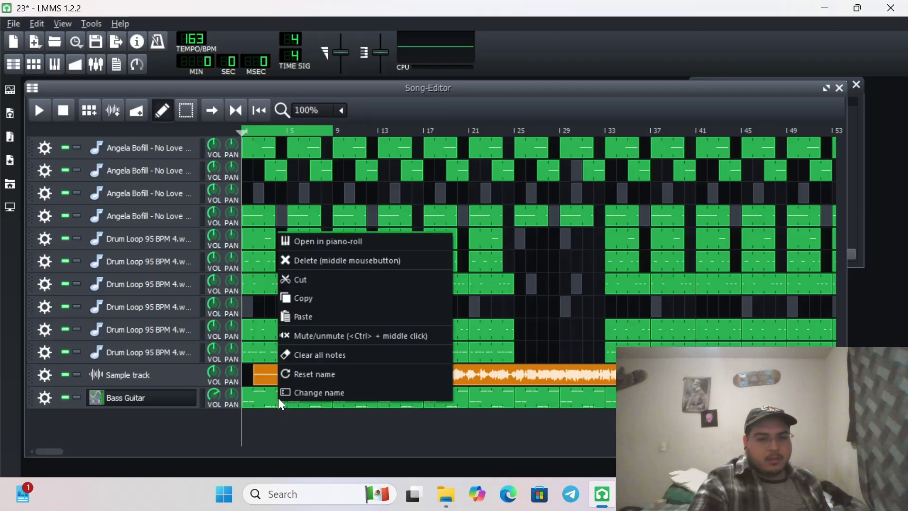
left_click(306, 262)
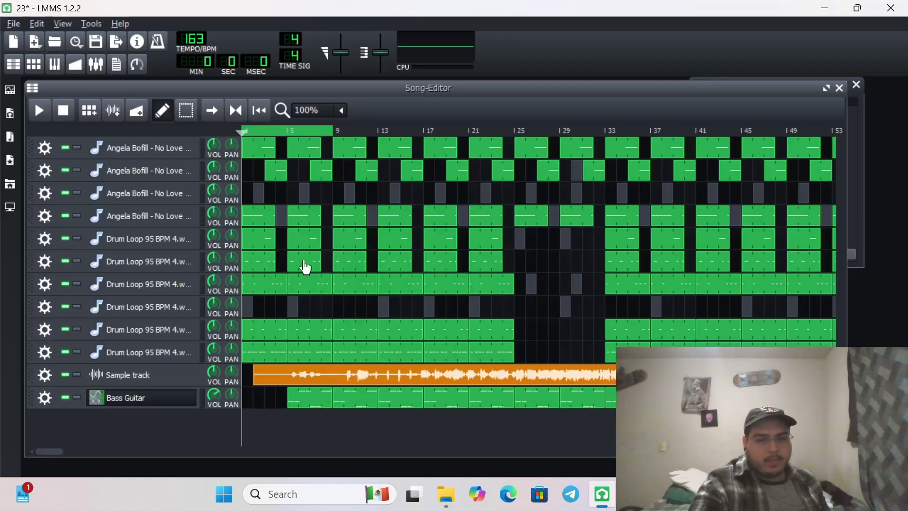
double_click(305, 396)
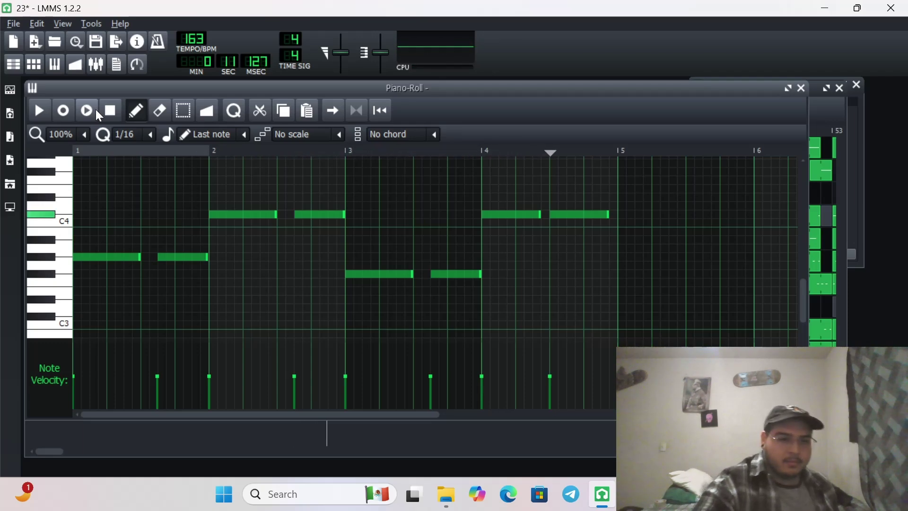
left_click(109, 105)
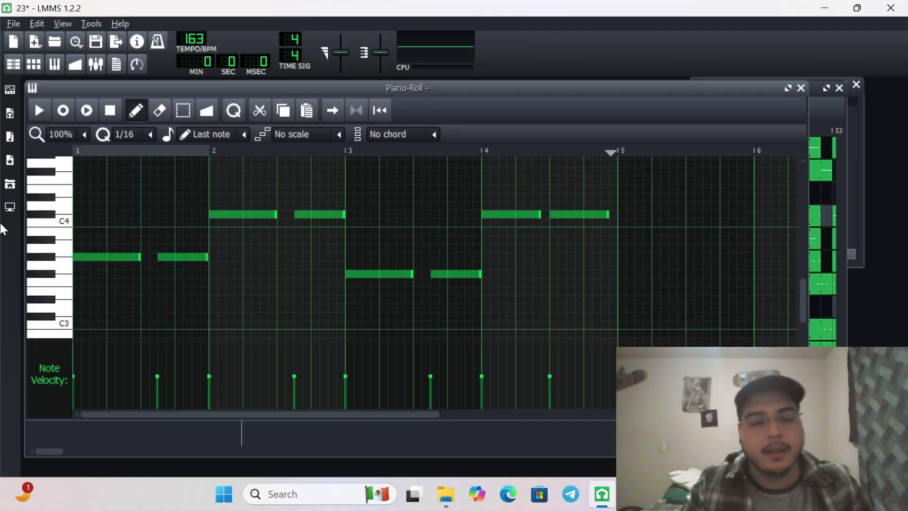
Step: Set the Piano-Roll quantization to 1/192 and nudge the first bass note of bar 1 slightly behind the beat
left_click(151, 136)
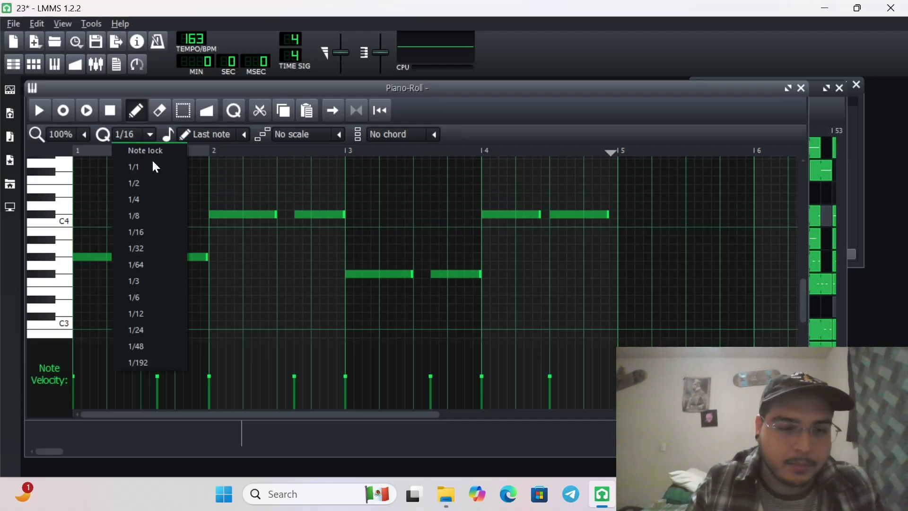
left_click(137, 363)
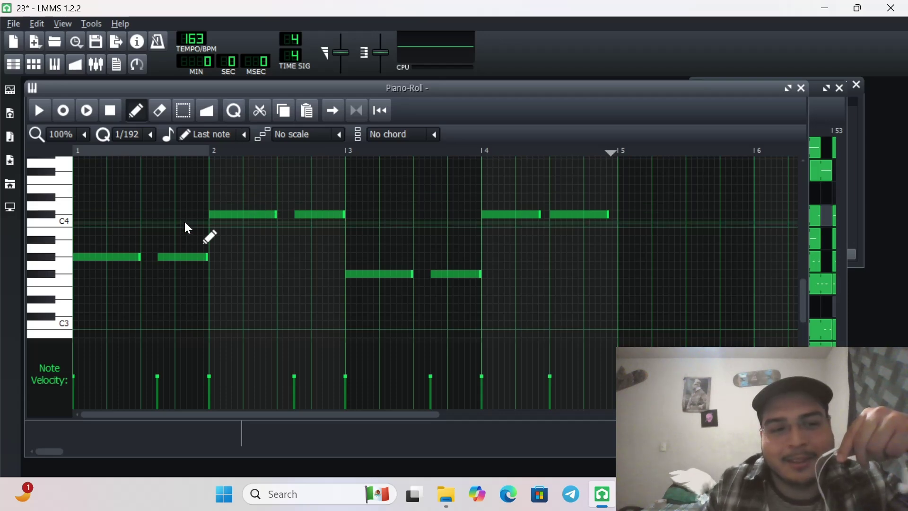
left_click(86, 135)
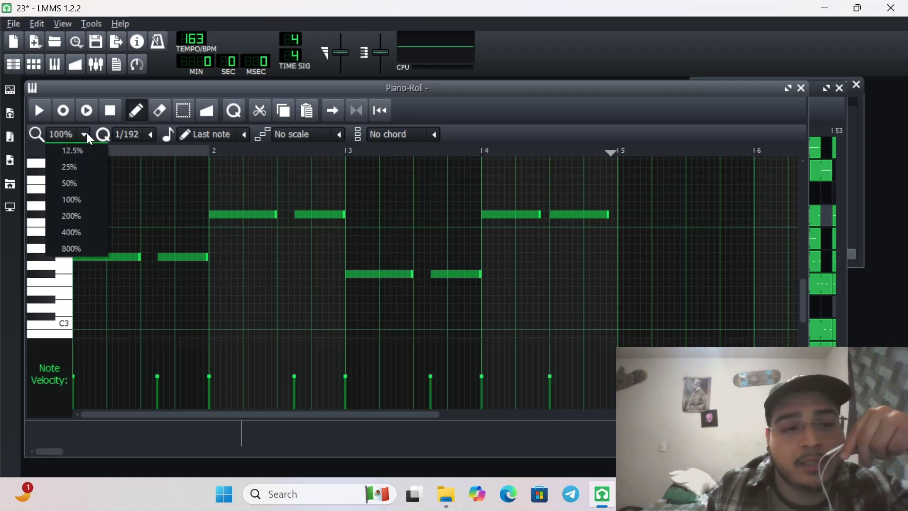
left_click(87, 219)
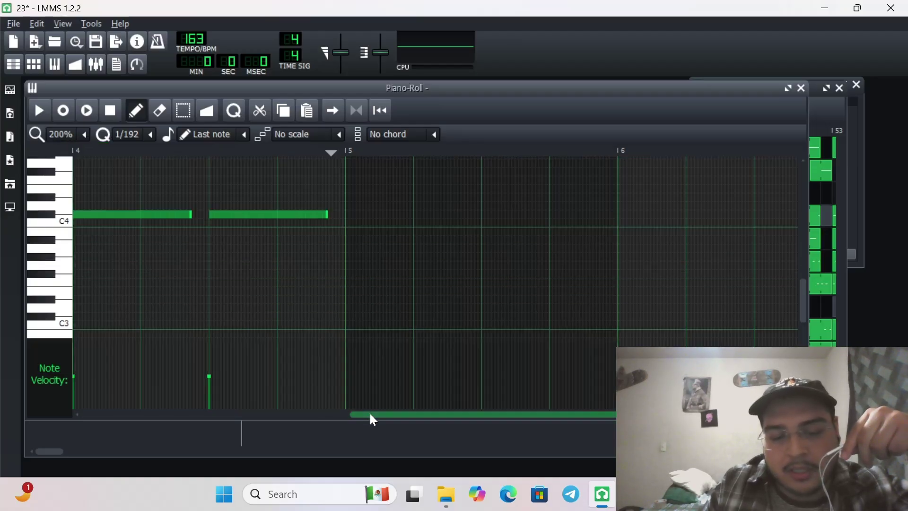
left_click_drag(374, 419, 68, 407)
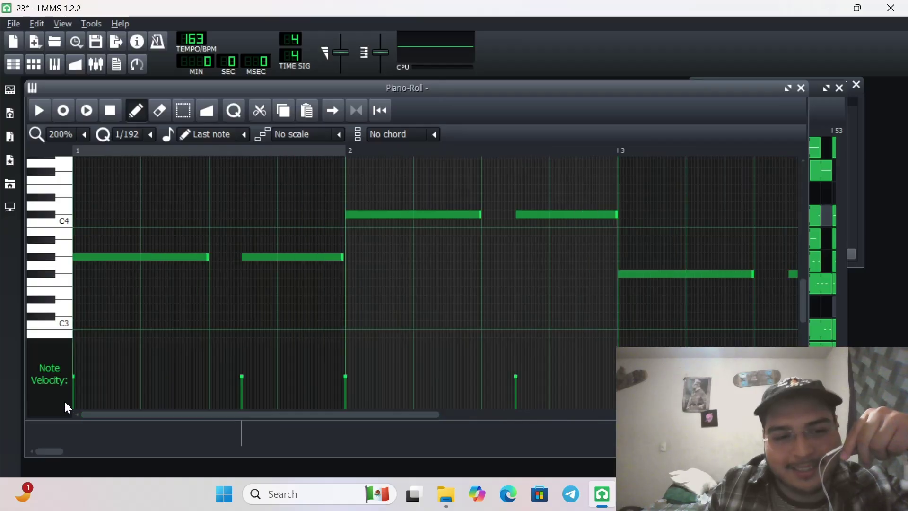
left_click(92, 259)
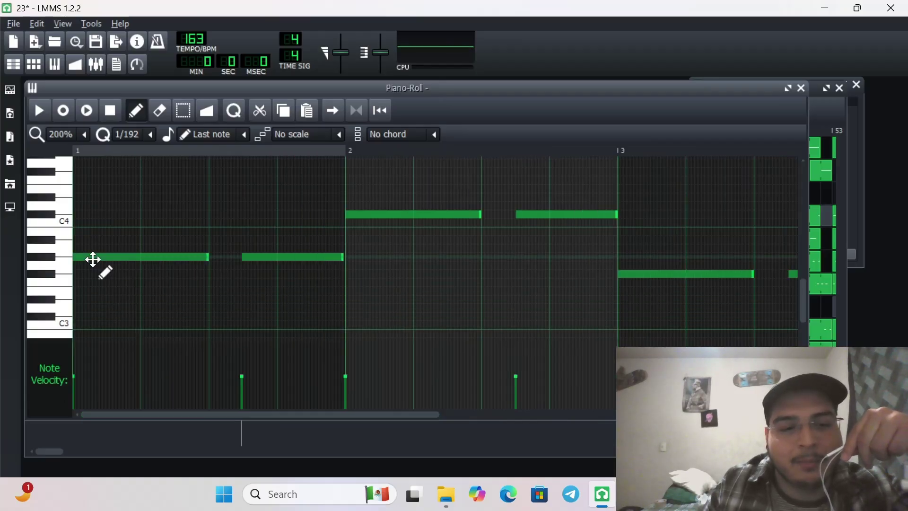
left_click(93, 259)
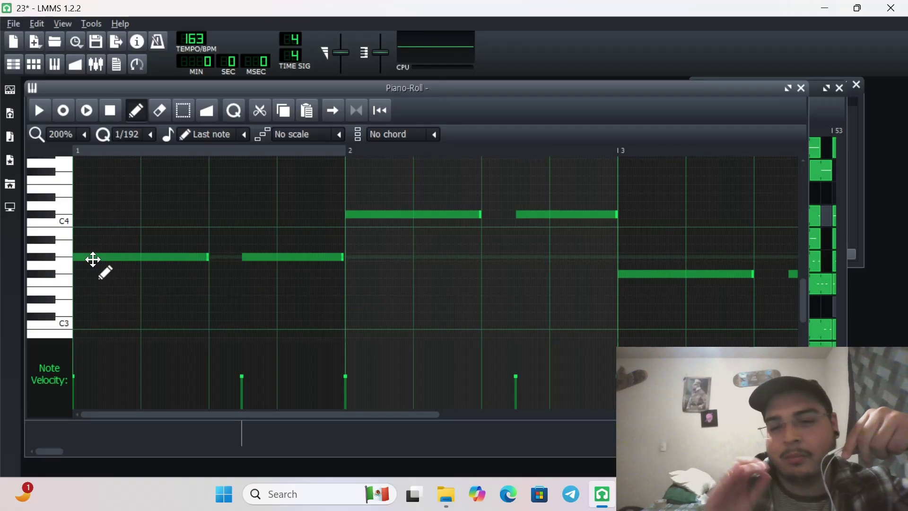
left_click(93, 259)
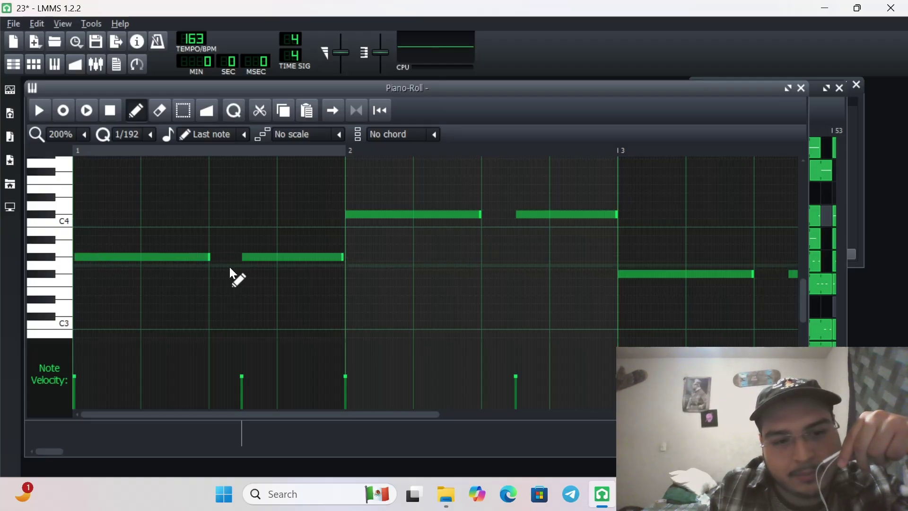
Step: Nudge the second bass note of bar 1 slightly behind its grid position, so it just passes the start of bar 2
left_click(260, 258)
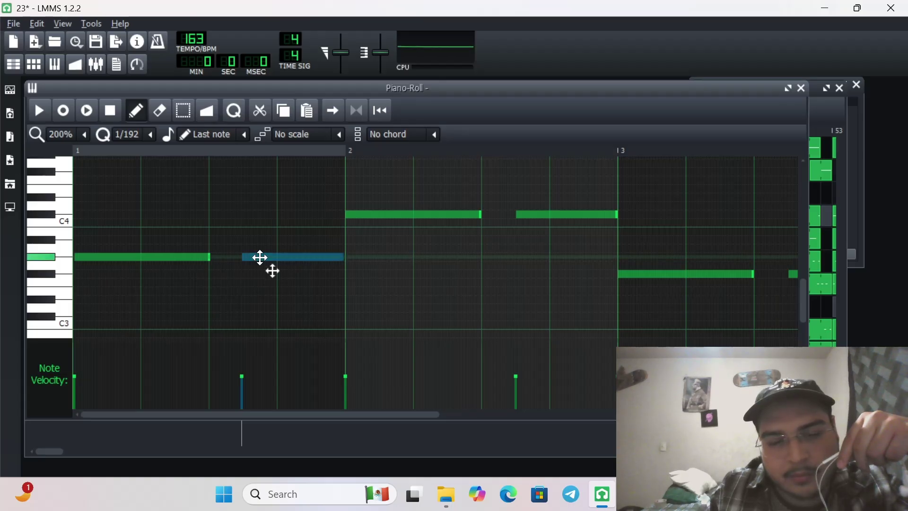
left_click_drag(260, 257, 263, 260)
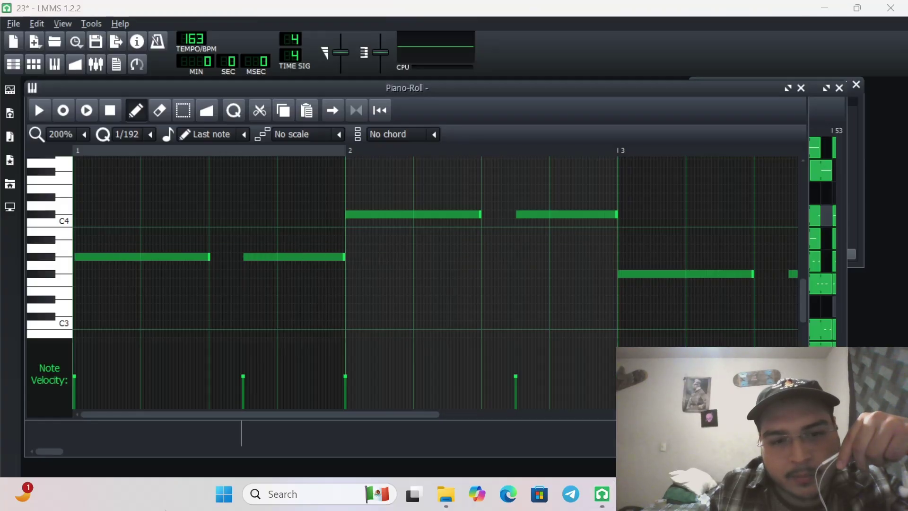
left_click(273, 258)
left_click_drag(274, 258, 277, 259)
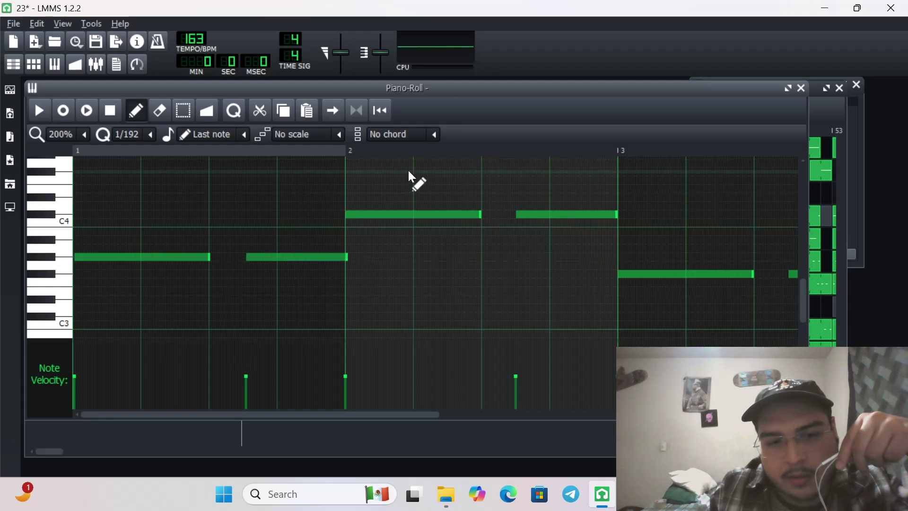
Step: Nudge both bass notes of bar 2 slightly behind their grid positions
left_click(354, 214)
left_click_drag(353, 214, 381, 216)
left_click(357, 210)
left_click(379, 217)
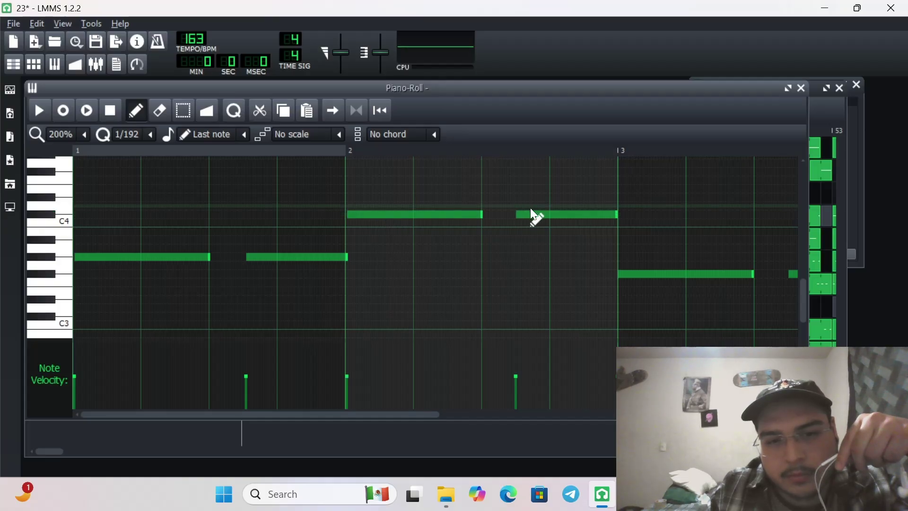
left_click_drag(544, 216, 547, 214)
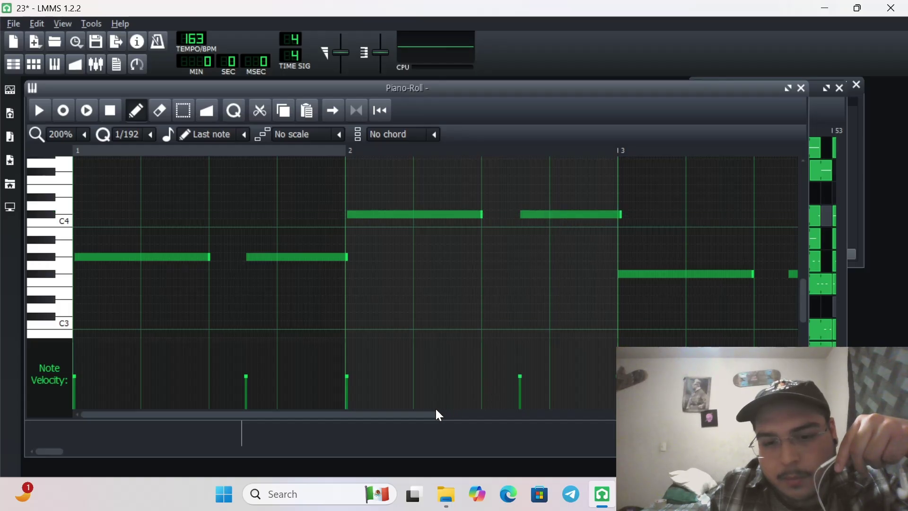
Step: Nudge the four bass notes of bars 3 and 4 slightly behind their grid positions
left_click_drag(426, 416, 549, 411)
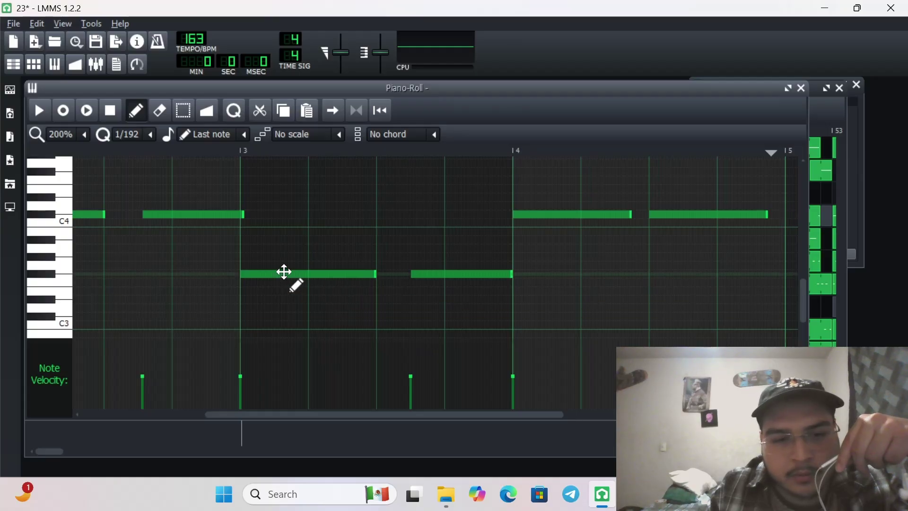
left_click_drag(285, 272, 287, 272)
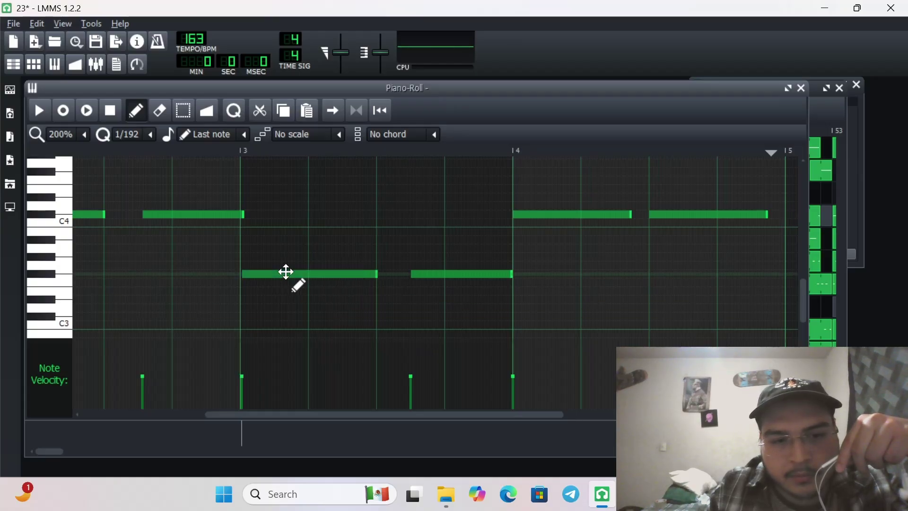
left_click_drag(414, 275, 416, 276)
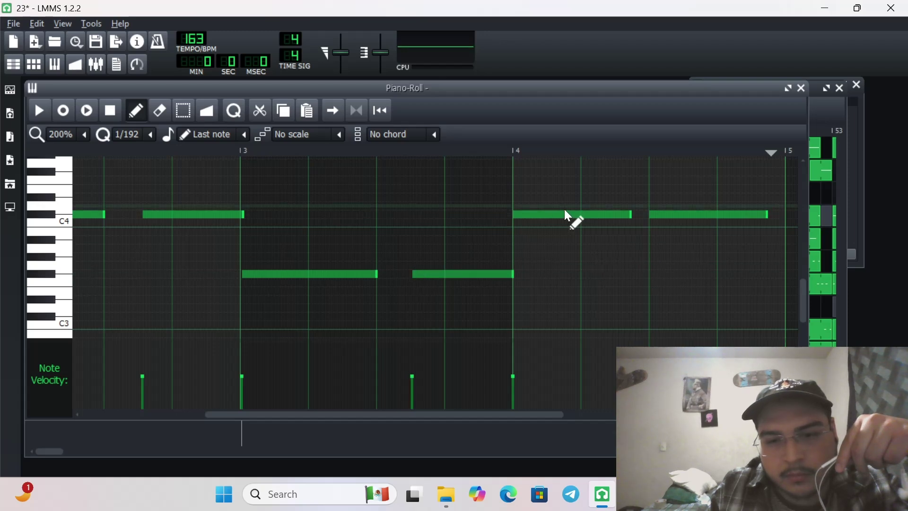
left_click_drag(558, 215, 559, 214)
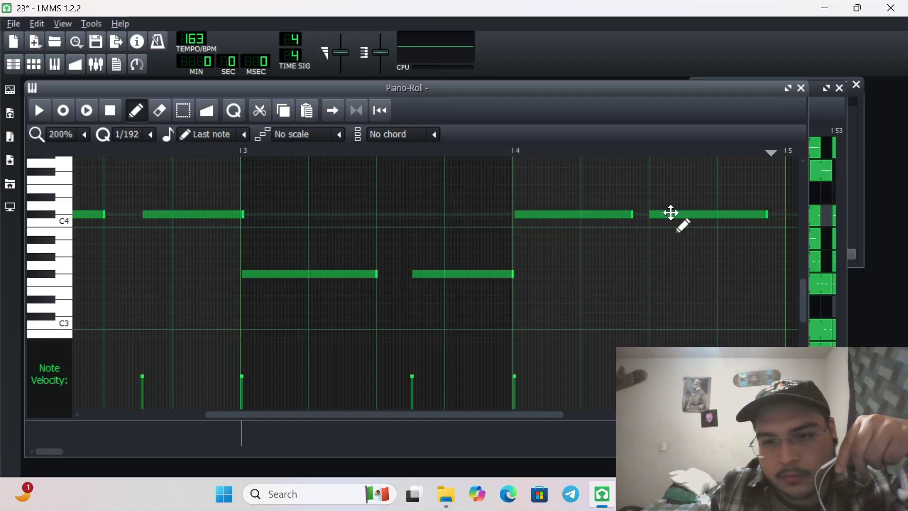
left_click_drag(671, 214, 673, 213)
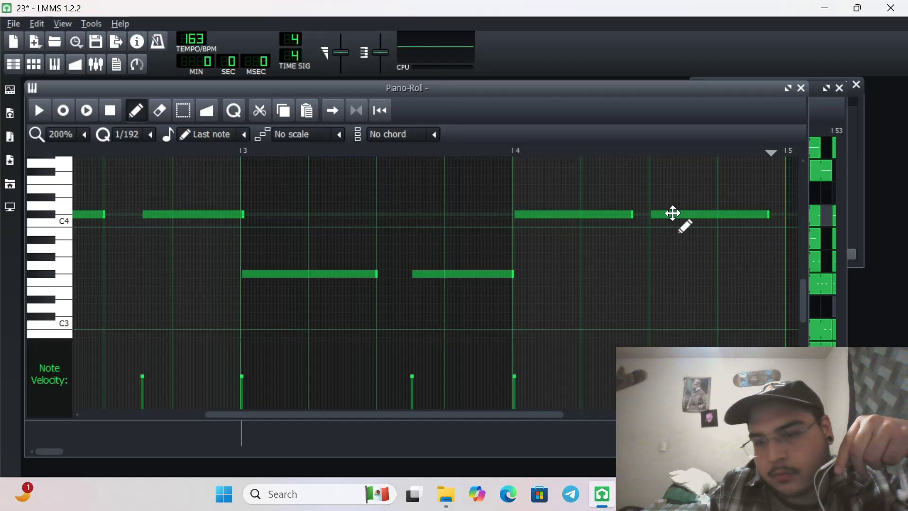
Step: Delete the old Bass Guitar patterns across the song in the Song-Editor, keeping only the edited pattern at bar 5
left_click(490, 443)
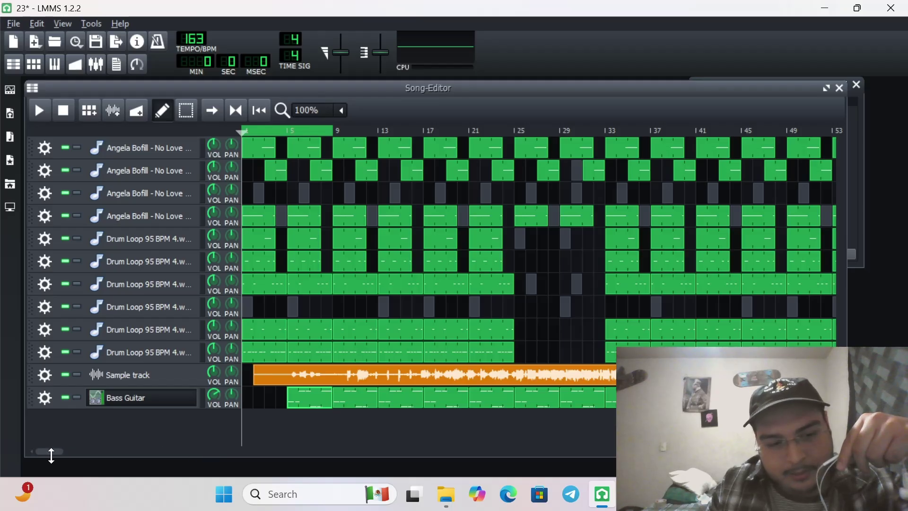
mouse_move(50, 451)
left_mouse_down()
mouse_move(106, 452)
mouse_move(49, 451)
left_mouse_up()
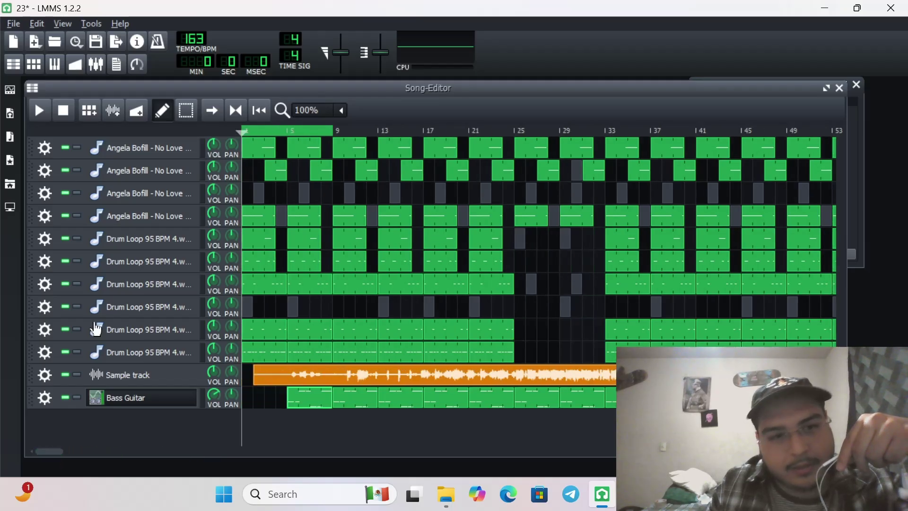
left_click(341, 112)
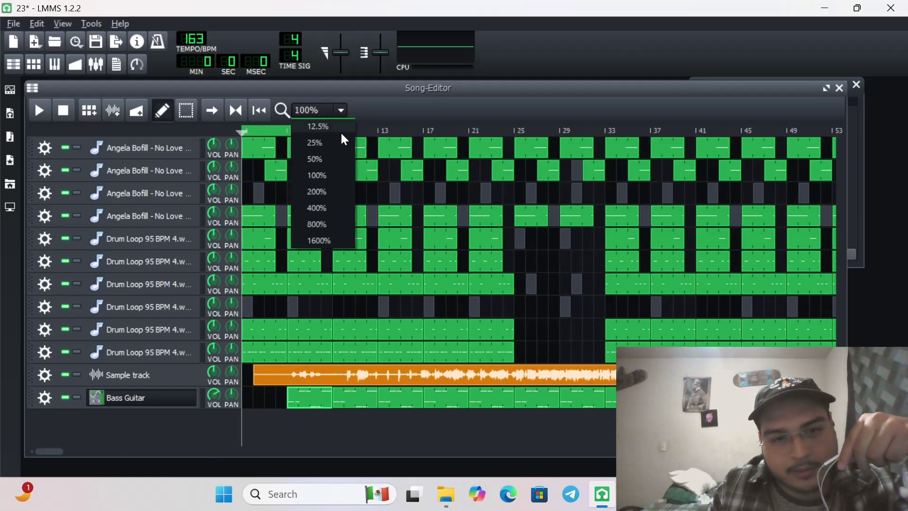
left_click(334, 160)
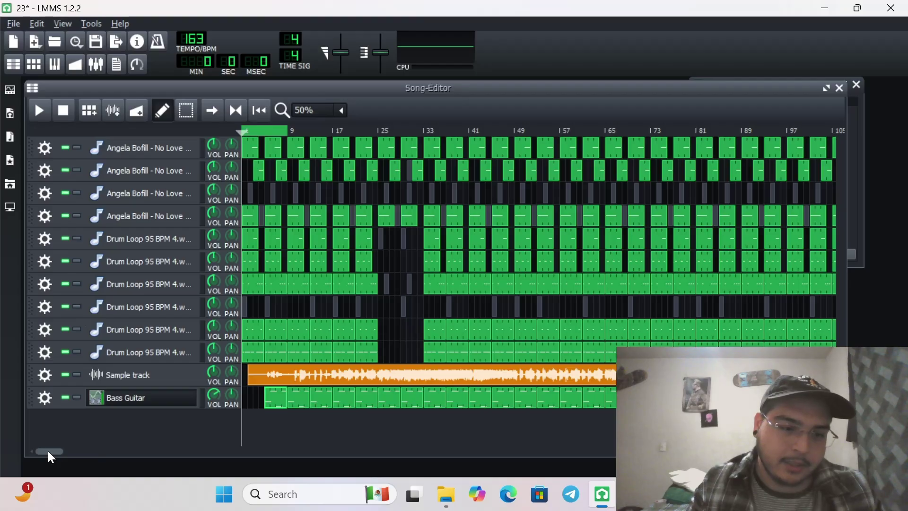
left_click_drag(48, 450, 131, 440)
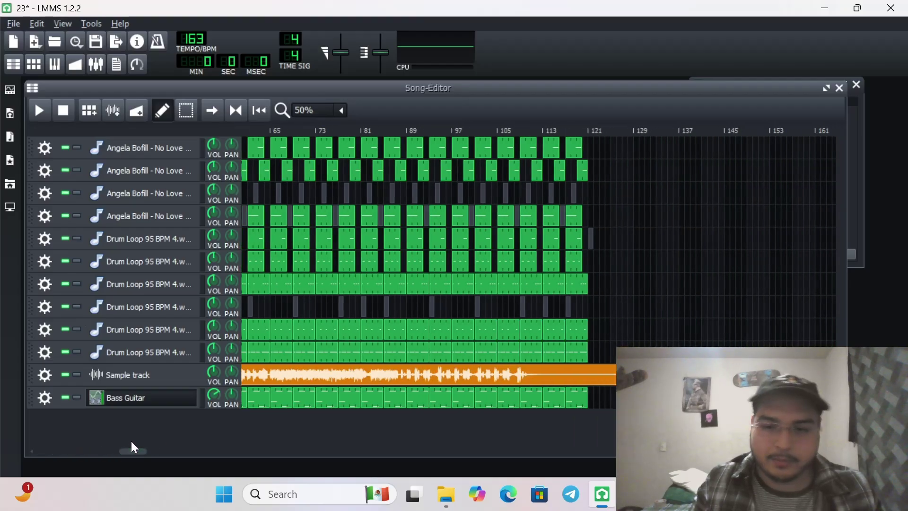
right_click(573, 400)
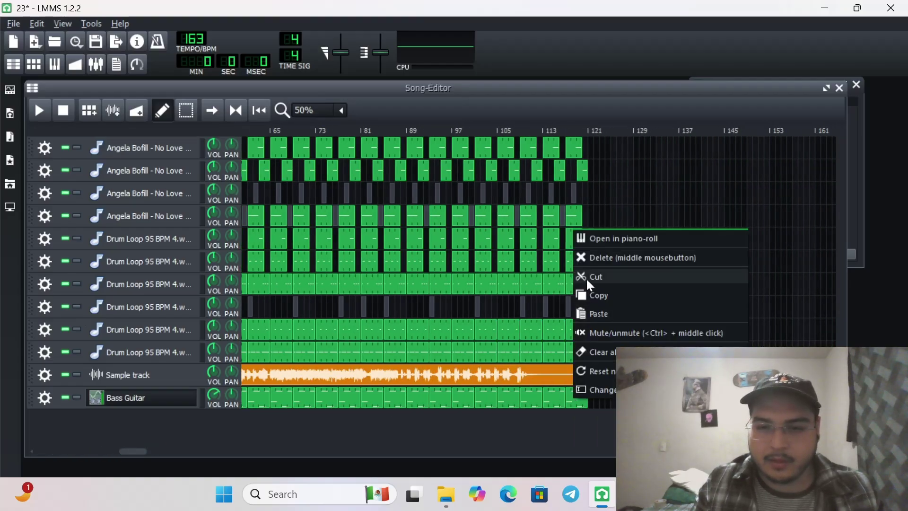
left_click(594, 257)
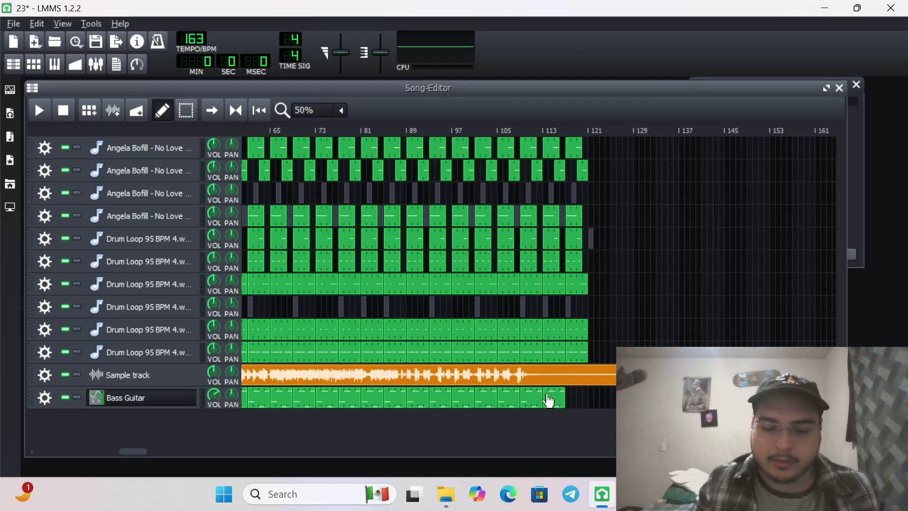
right_click(549, 401)
left_click(576, 258)
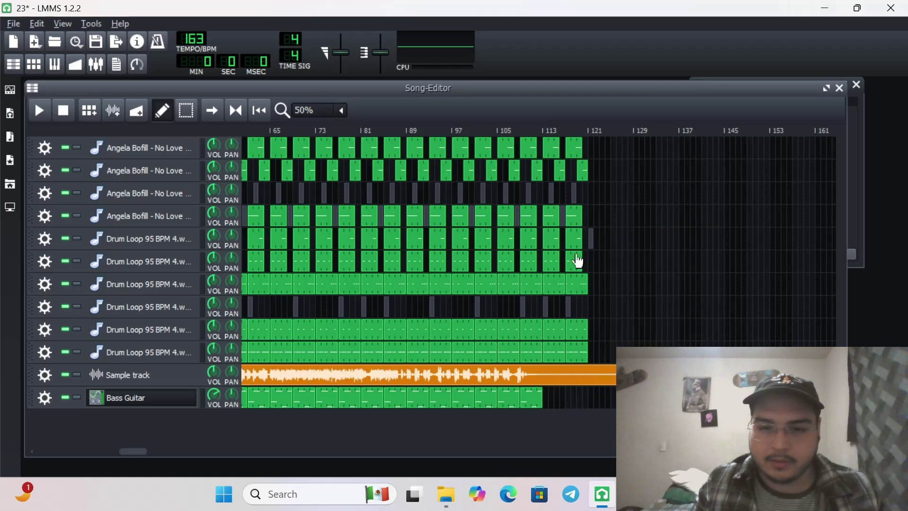
right_click(527, 392)
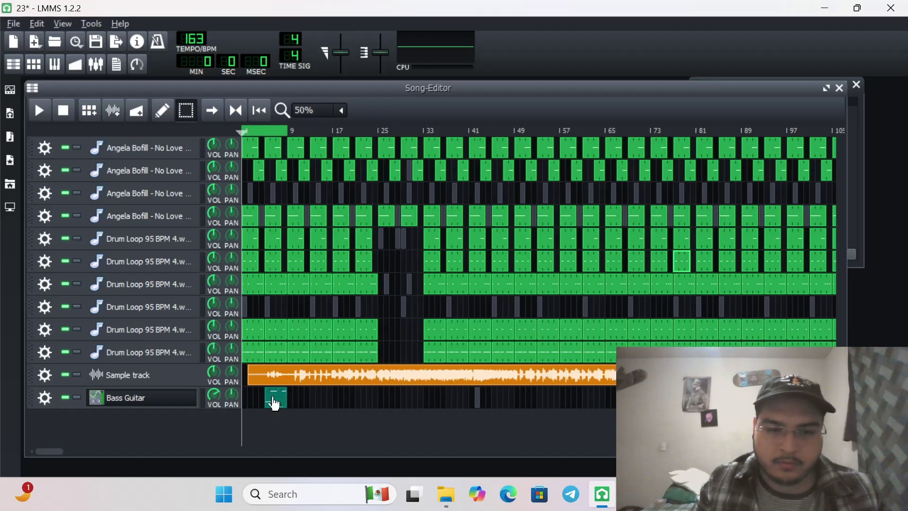
Step: Duplicate the edited Bass Guitar pattern, copying progressively larger blocks back to back until the track is filled from bar 5 to bar 69
mouse_move(275, 404)
left_mouse_down()
mouse_move(313, 404)
mouse_move(290, 403)
left_mouse_up()
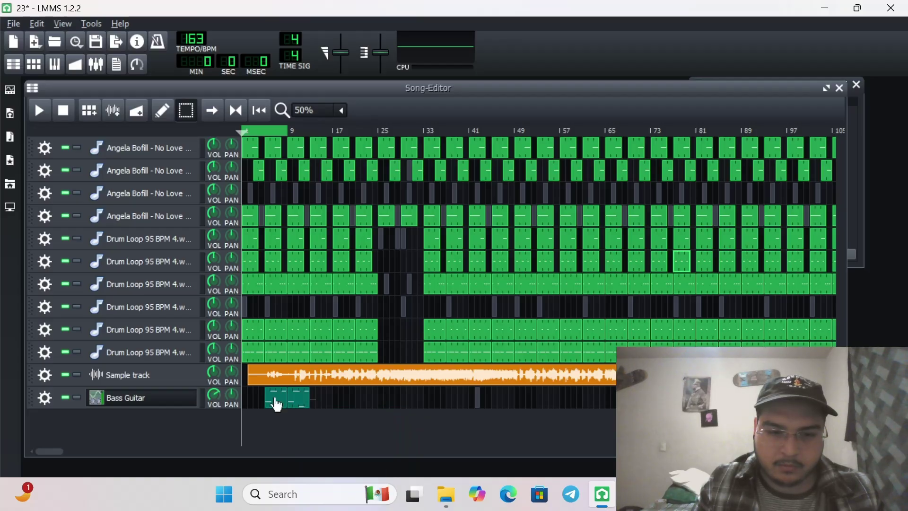
left_click_drag(275, 398, 315, 402)
mouse_move(372, 399)
left_mouse_down()
mouse_move(276, 395)
mouse_move(398, 398)
mouse_move(357, 399)
left_mouse_up()
mouse_move(458, 394)
left_mouse_down()
mouse_move(278, 396)
mouse_move(450, 399)
left_mouse_up()
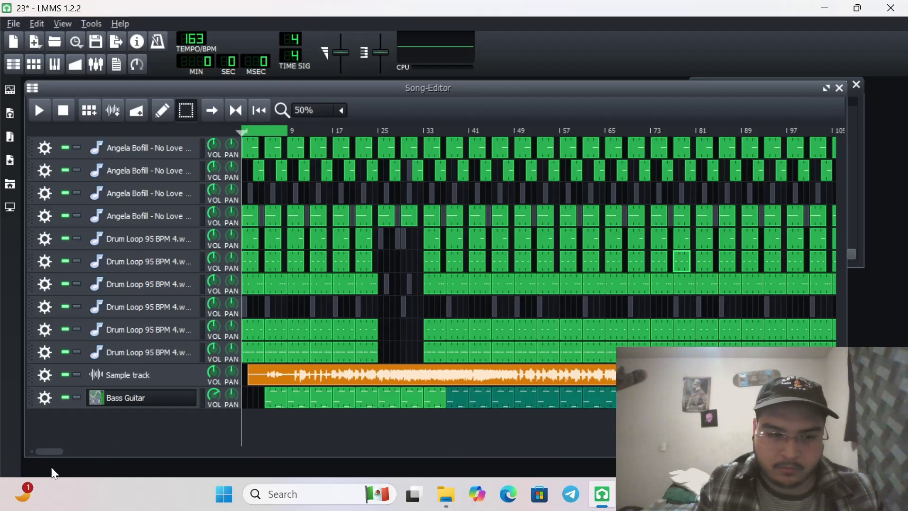
Step: Copy blocks of bass patterns from bar 69 onward to fill the rest of the Bass Guitar track, and clear the selection
left_click_drag(58, 452, 95, 452)
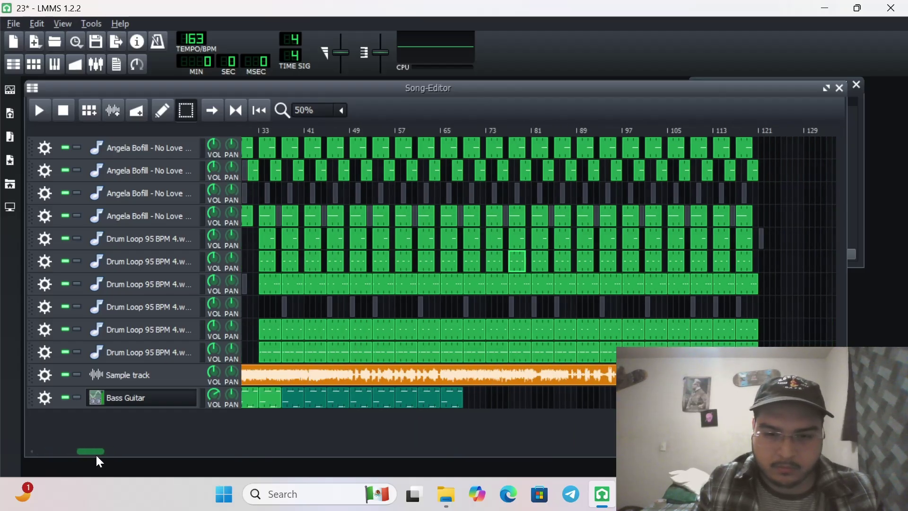
left_click_drag(305, 406, 479, 401)
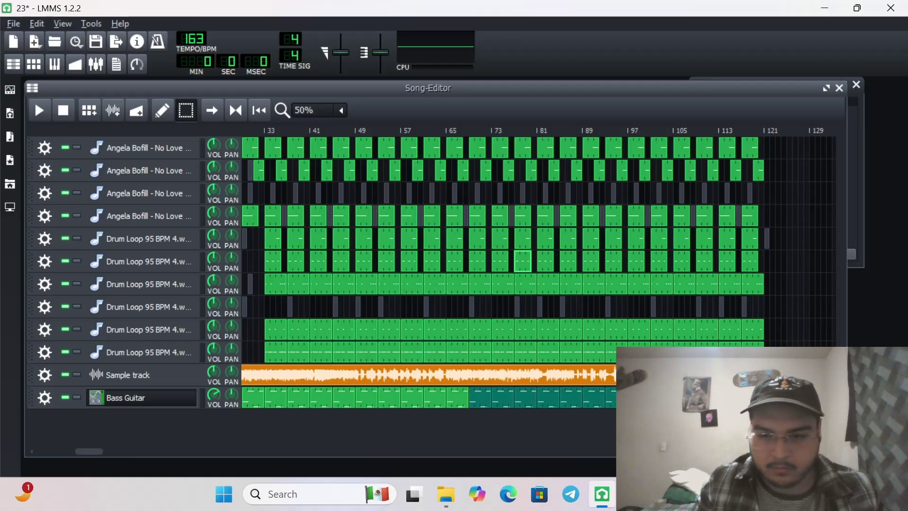
key("Escape")
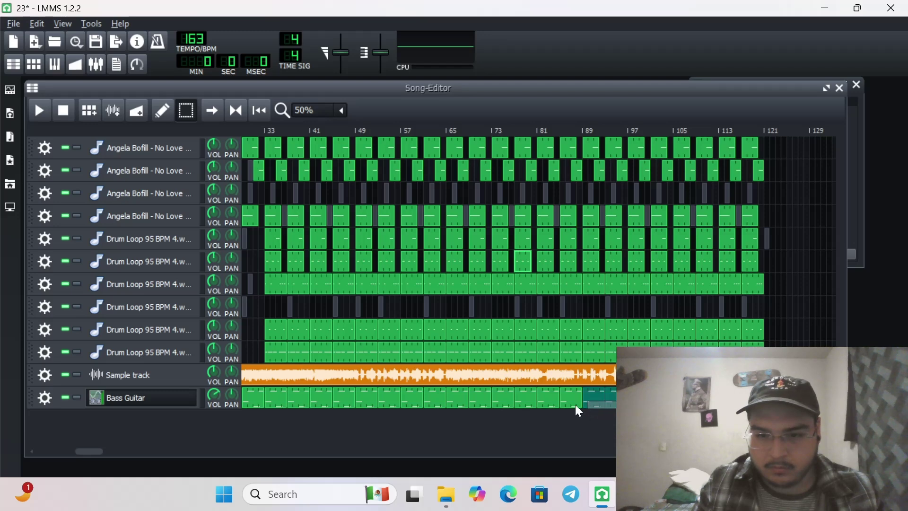
key("Escape")
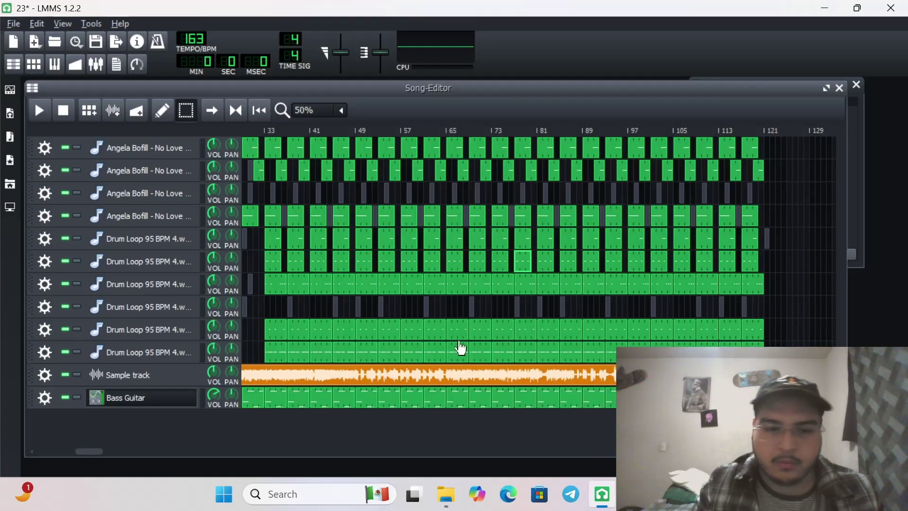
Step: Open the Bass Guitar pattern at bar 5 in the Piano-Roll and set the quantization to 1/16
left_click_drag(98, 451, 2, 415)
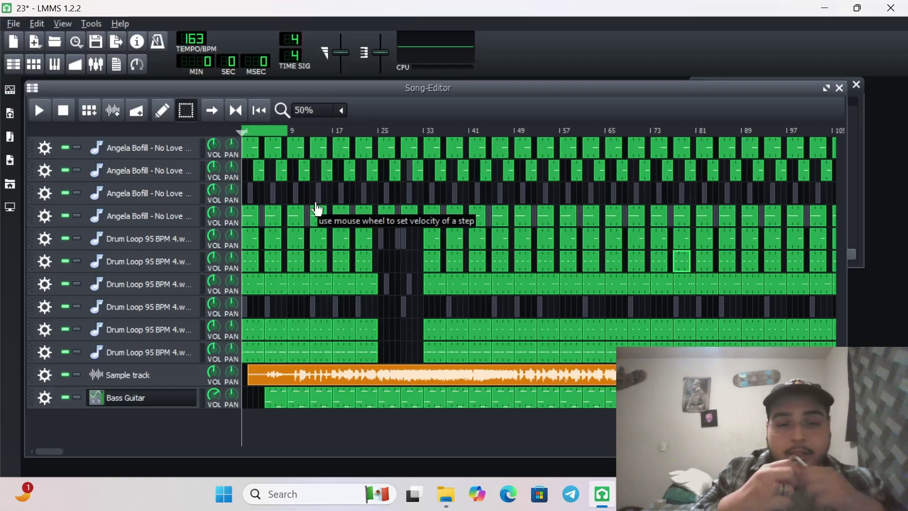
left_click(339, 112)
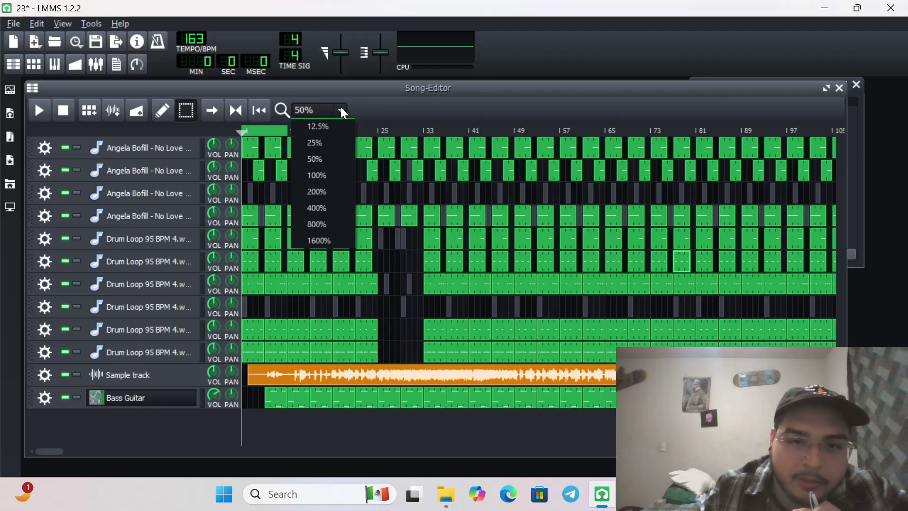
left_click(330, 176)
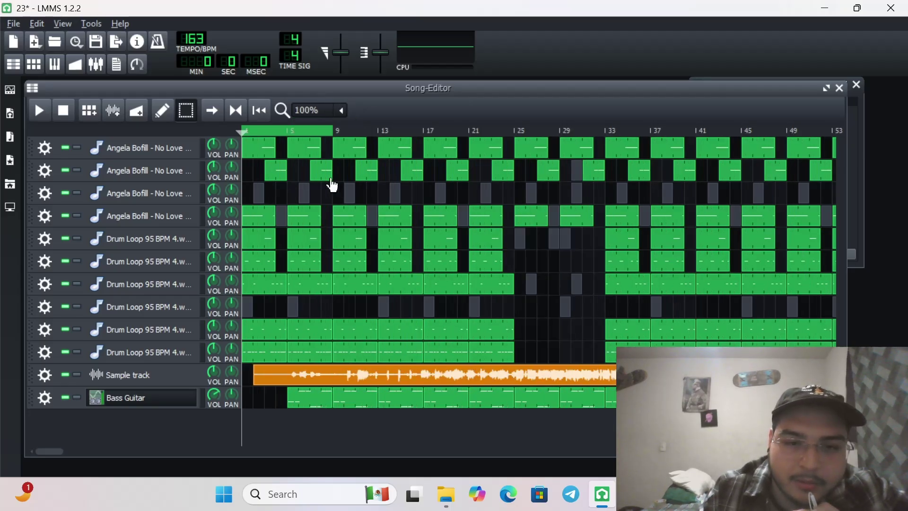
double_click(301, 400)
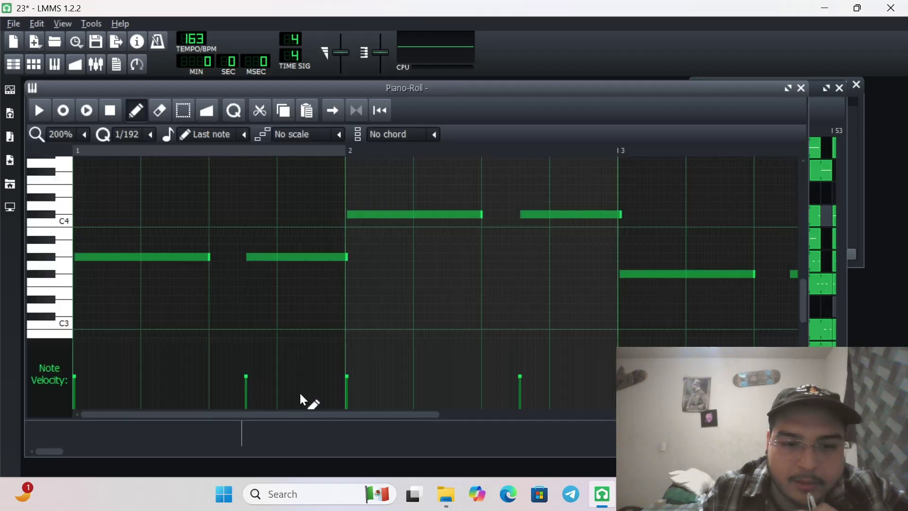
left_click(149, 139)
left_click(149, 216)
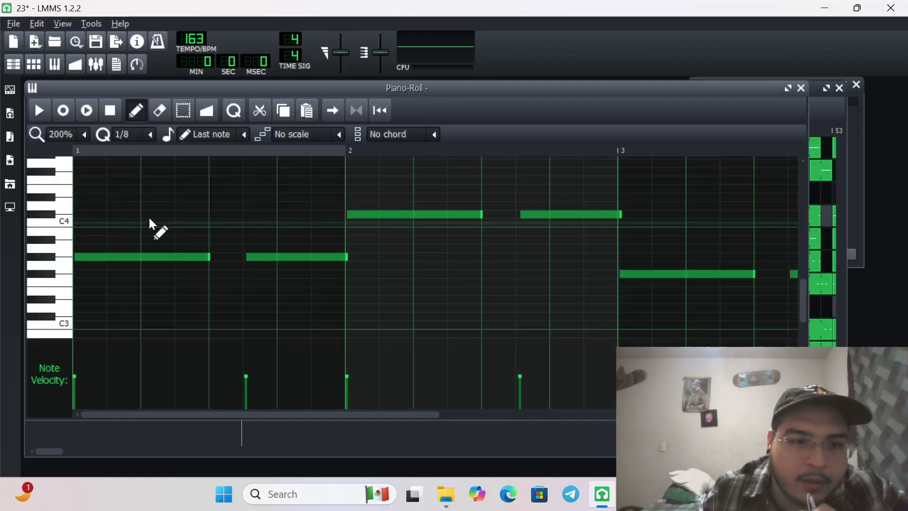
left_click(146, 136)
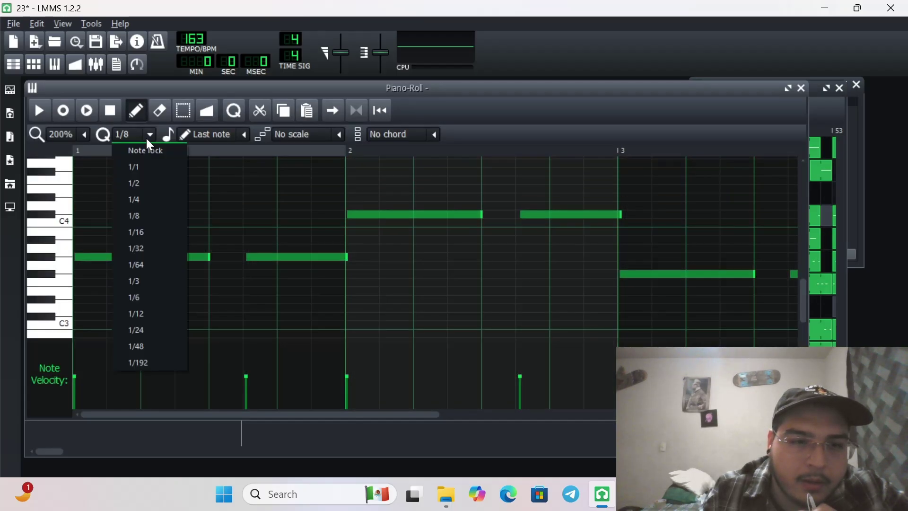
left_click(148, 232)
left_click(84, 134)
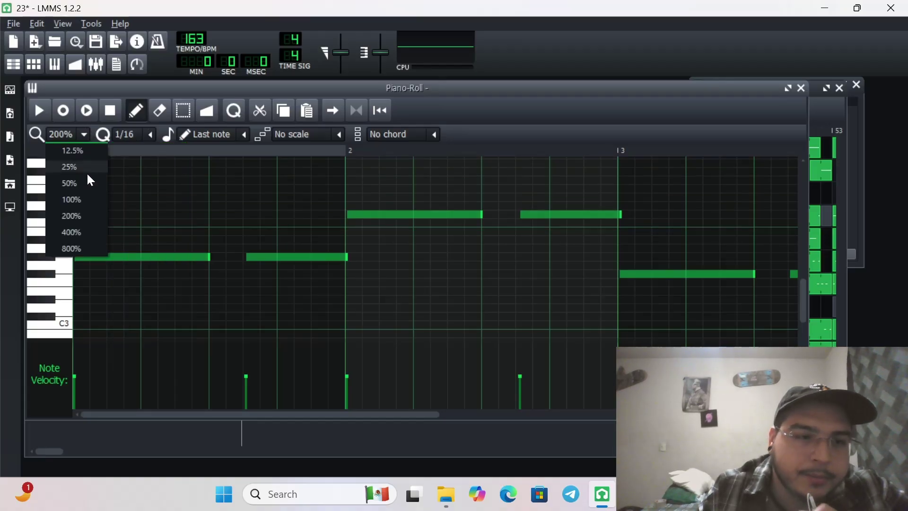
left_click(78, 199)
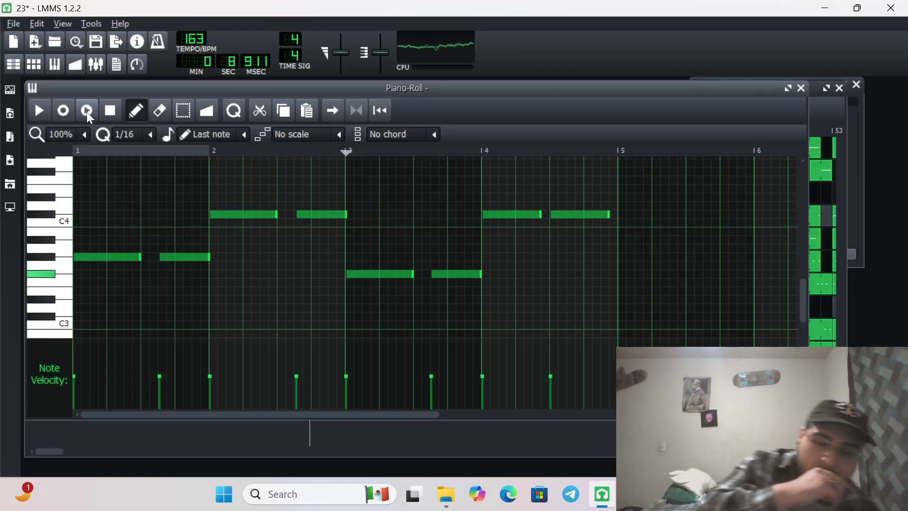
Step: Delete the four bass notes in bars 1 and 2 of the first Bass Guitar pattern
right_click(115, 256)
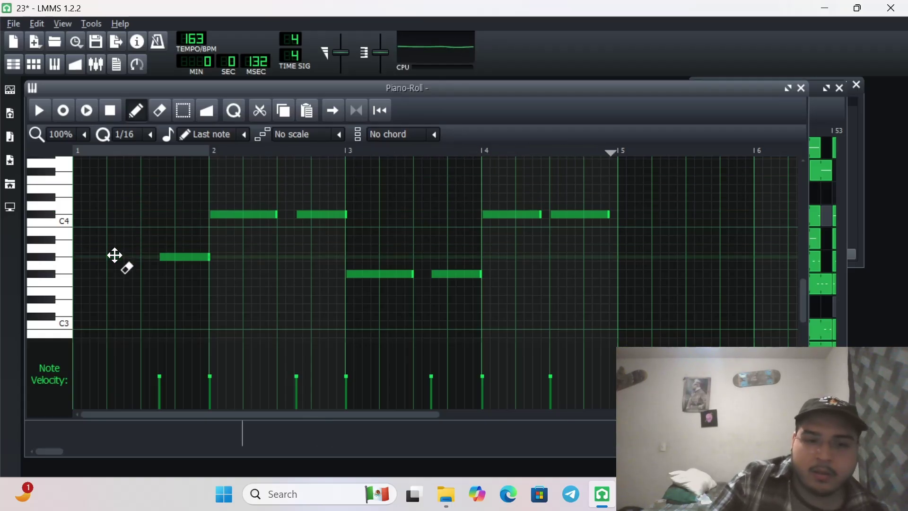
right_click(166, 256)
right_click(239, 213)
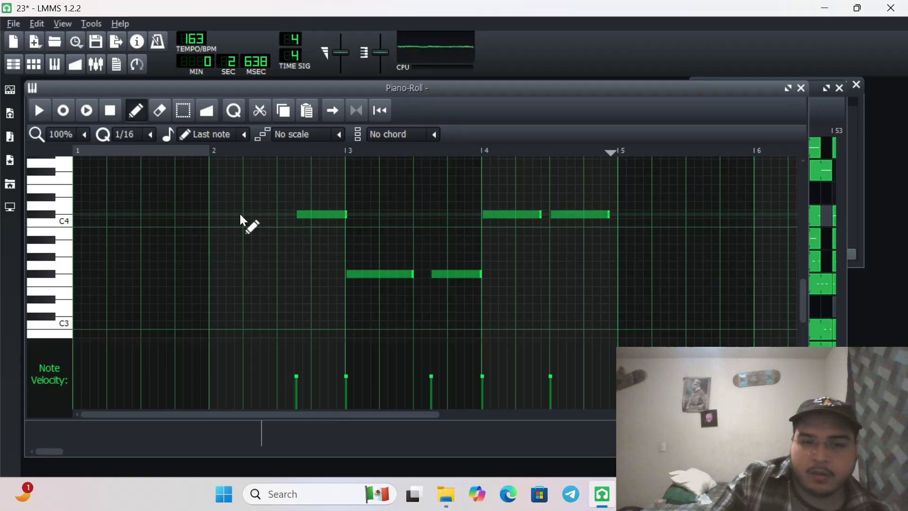
right_click(317, 214)
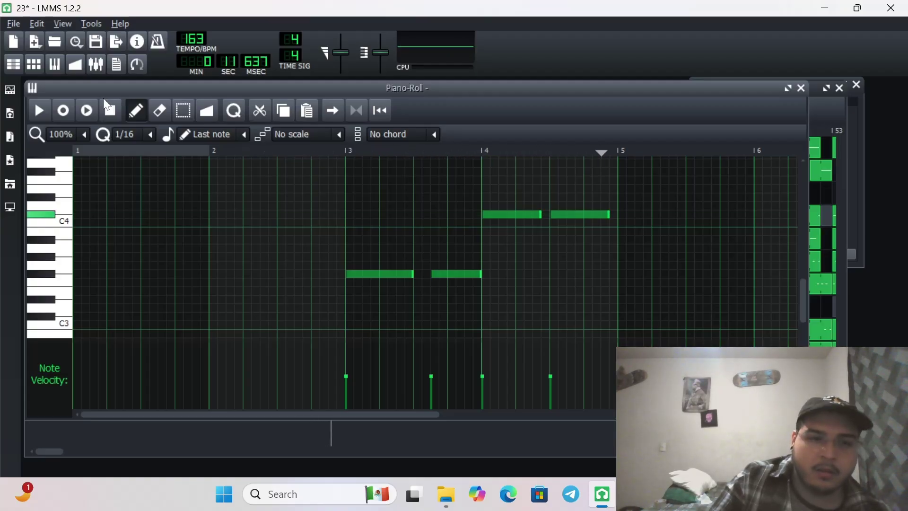
left_click(104, 108)
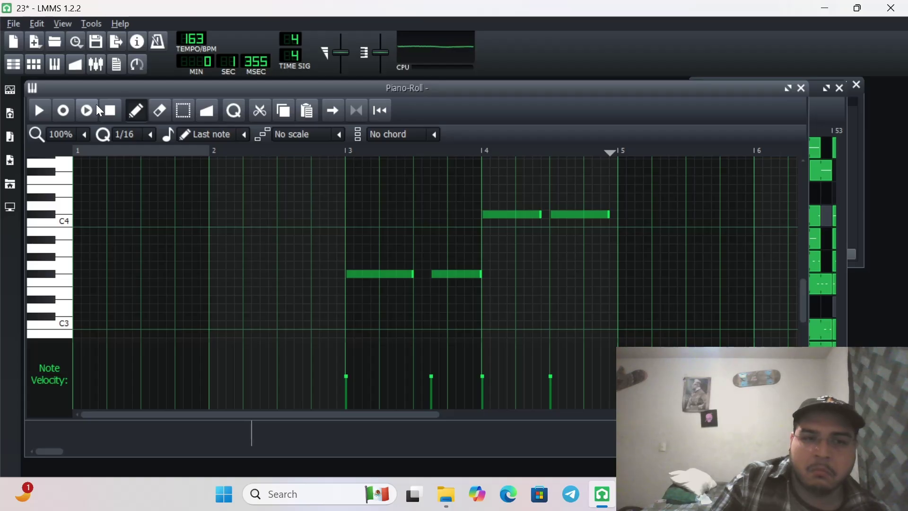
Step: Delete the opening patterns before bar 5 from the five Drum Loop tracks that have notes there
left_click(120, 433)
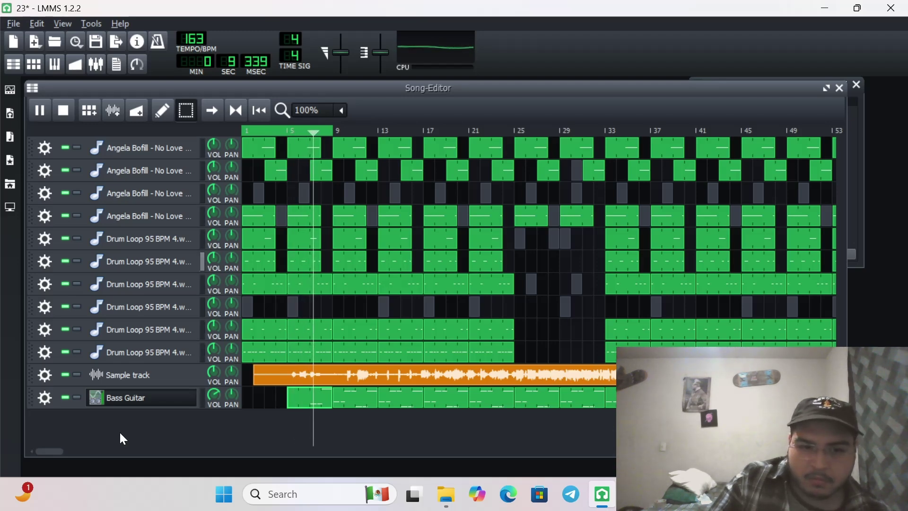
right_click(267, 348)
left_click(297, 207)
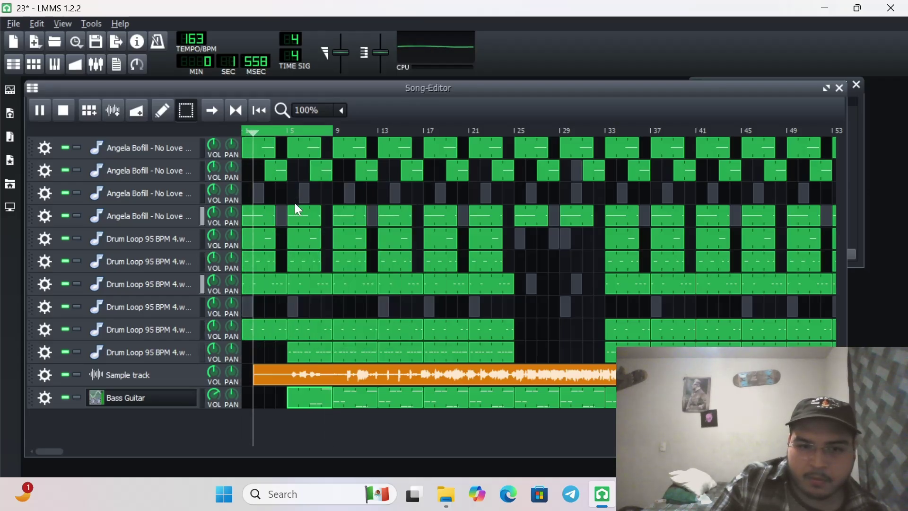
right_click(268, 331)
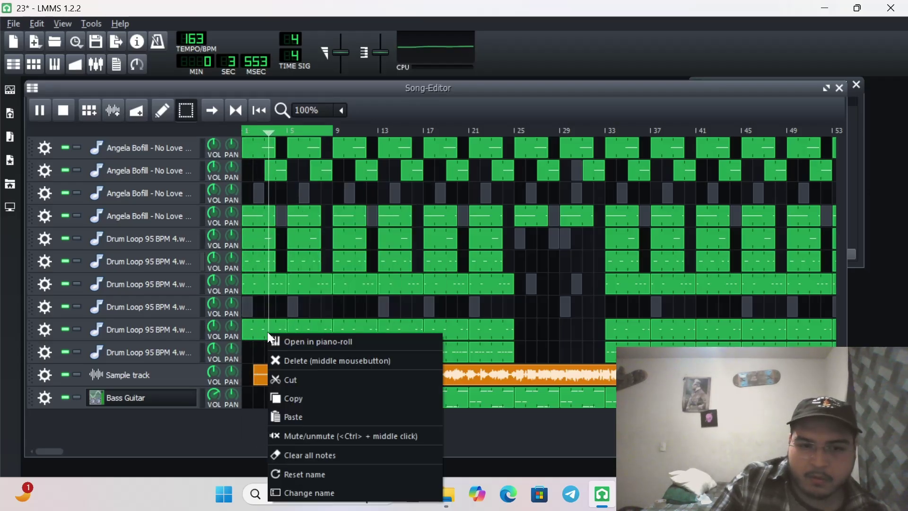
left_click(282, 355)
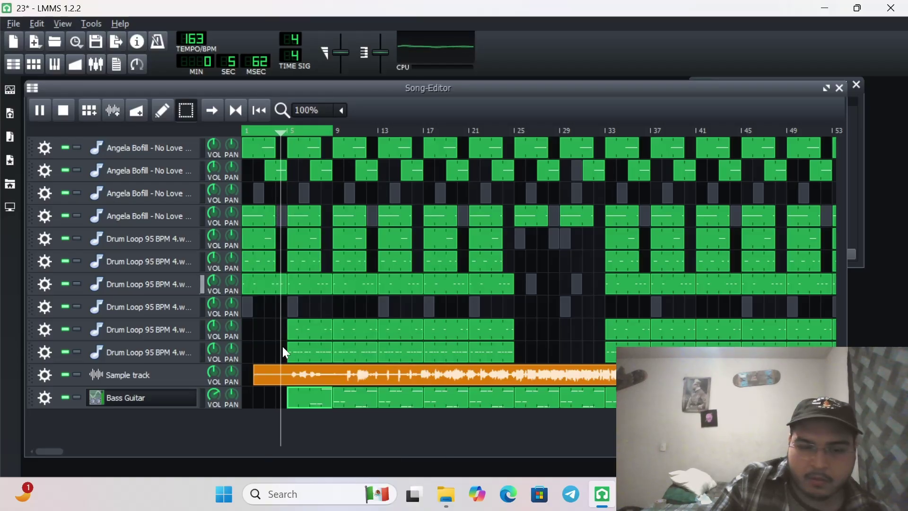
right_click(268, 284)
left_click(282, 308)
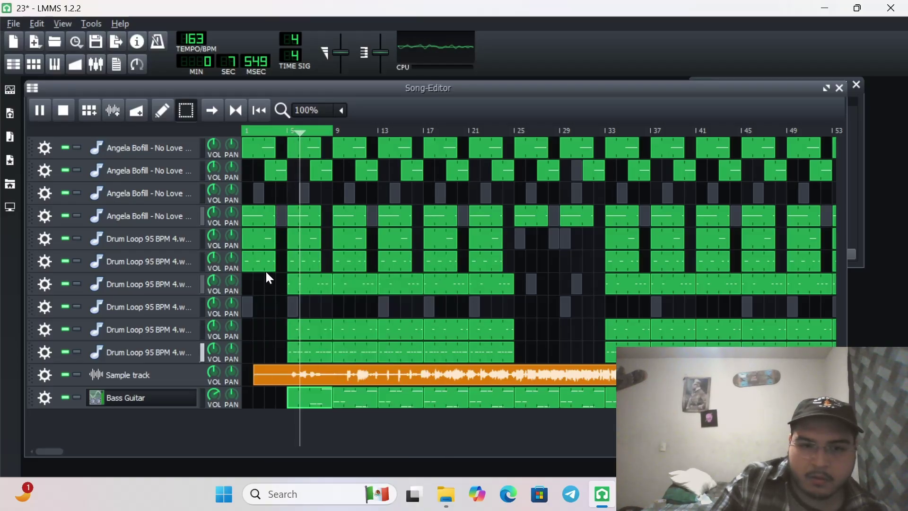
right_click(266, 263)
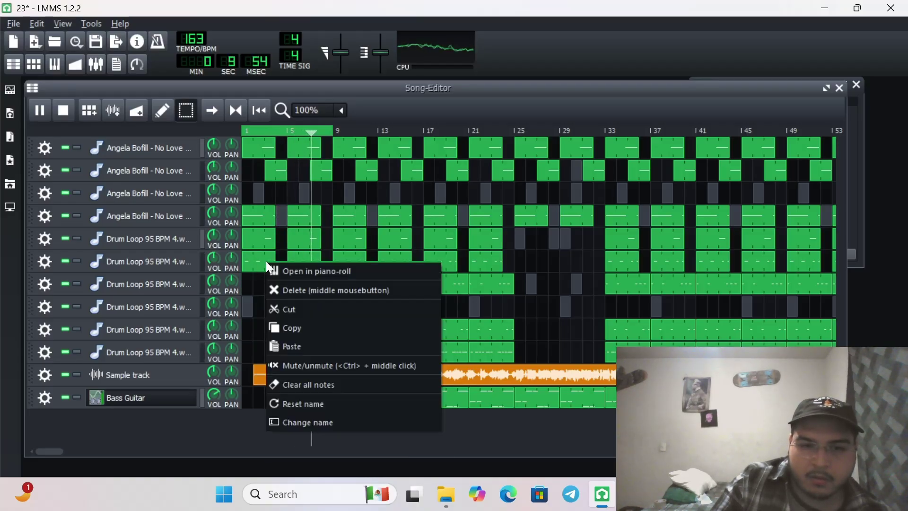
left_click(283, 286)
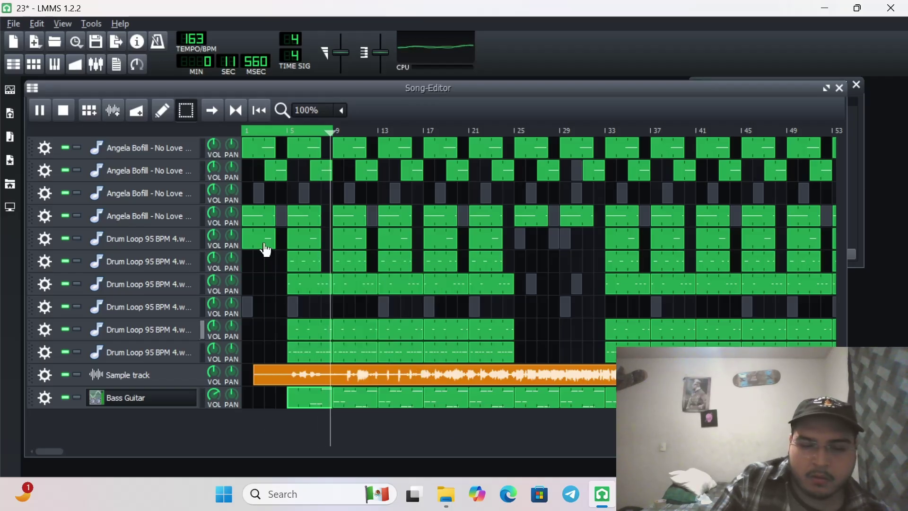
right_click(265, 243)
left_click(273, 269)
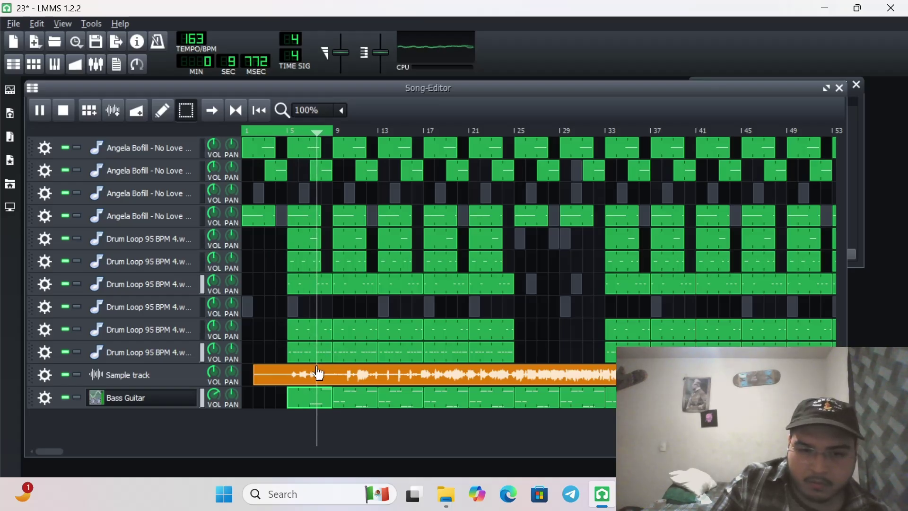
Step: Stop playback and set the song's loop region to run from bar 5 to bar 9
double_click(301, 360)
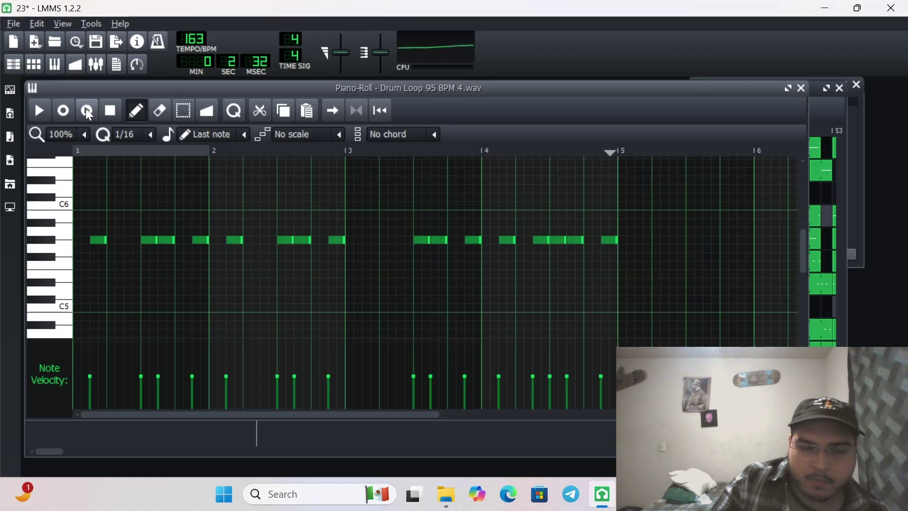
left_click(237, 431)
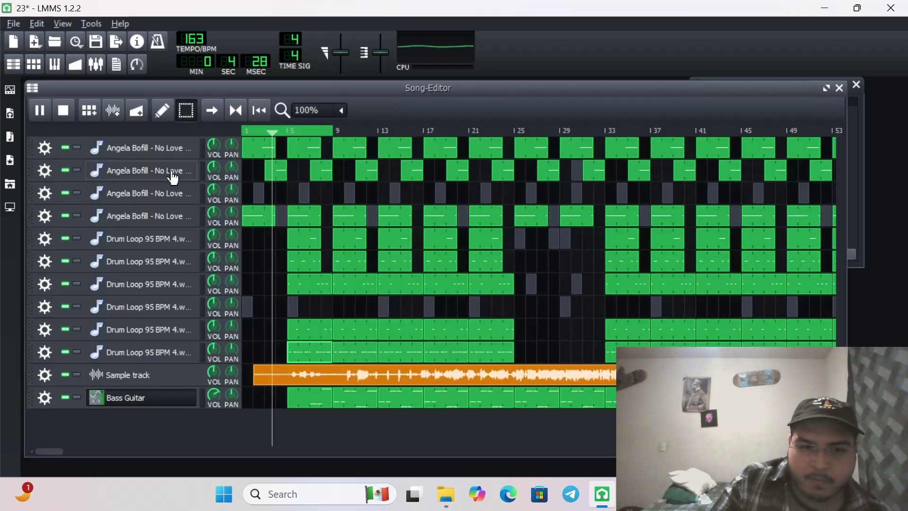
left_click(64, 111)
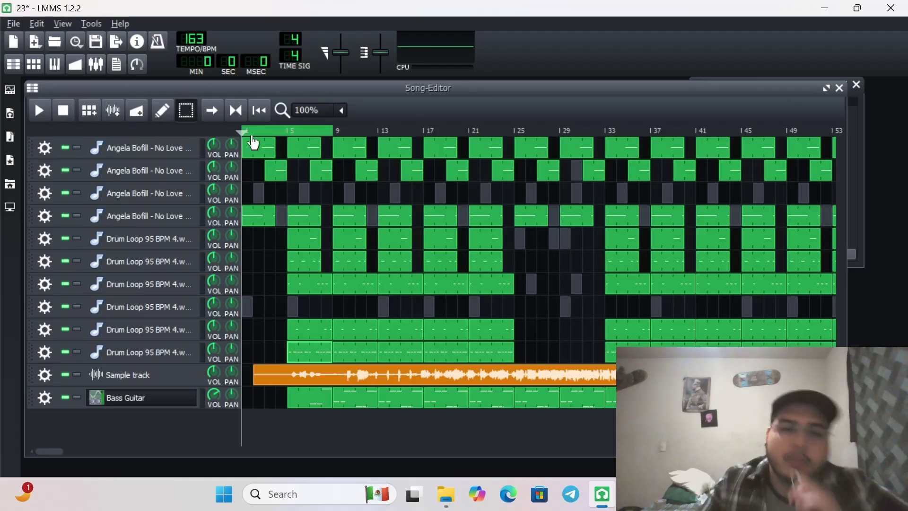
right_click(288, 134)
right_click(334, 136)
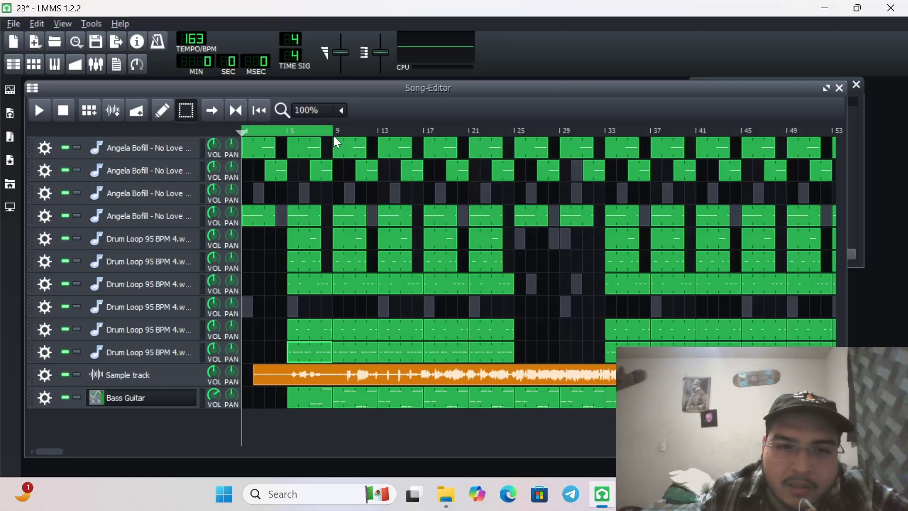
right_click(288, 134)
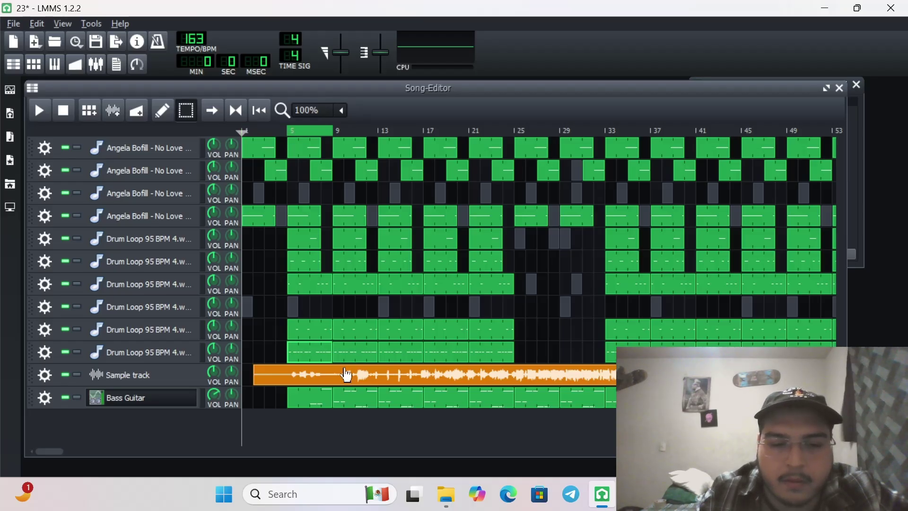
Step: Delete the first five notes, through the start of bar 2, from the sixth Drum Loop track's pattern at bar 5
double_click(307, 354)
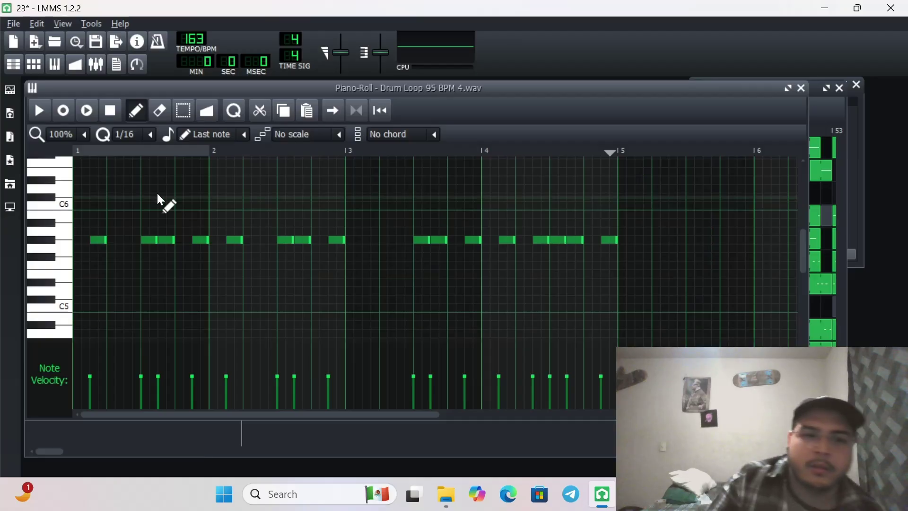
left_click(89, 98)
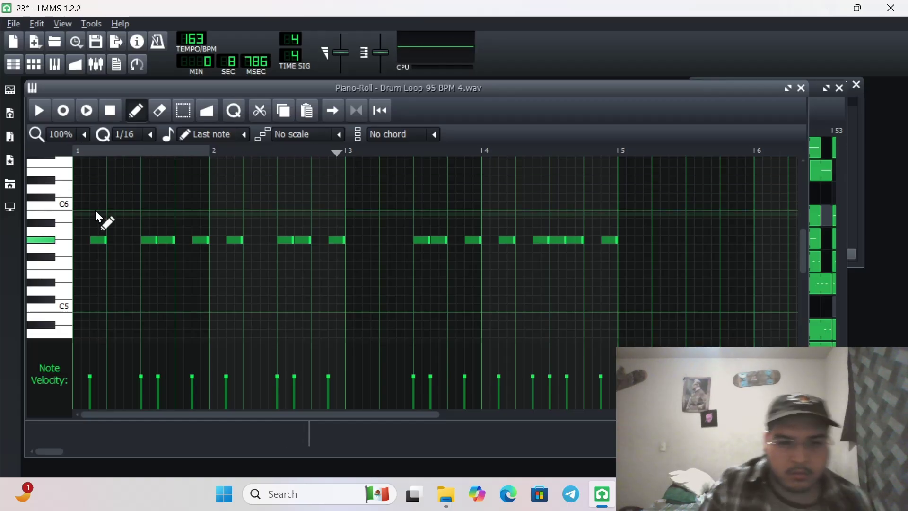
mouse_move(95, 211)
left_mouse_down()
mouse_move(171, 273)
mouse_move(158, 275)
left_mouse_up()
right_click(158, 274)
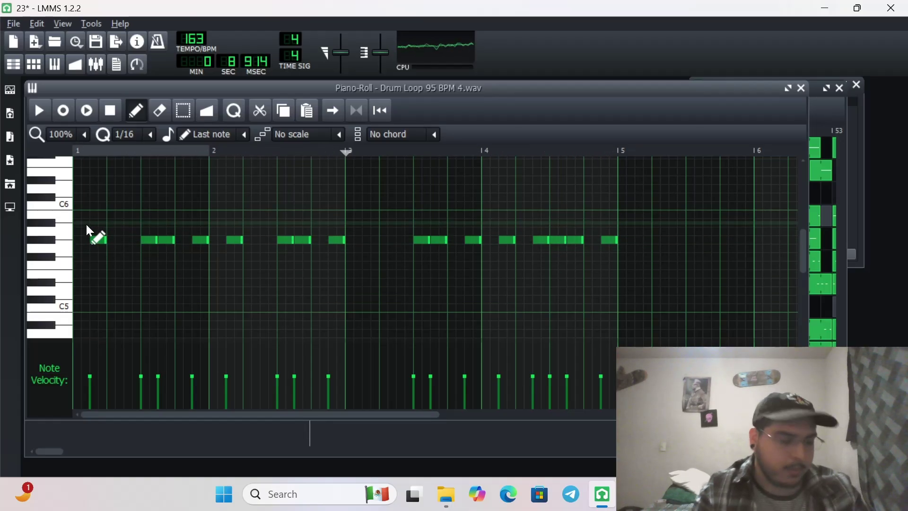
left_click_drag(87, 219, 234, 294)
key("Delete")
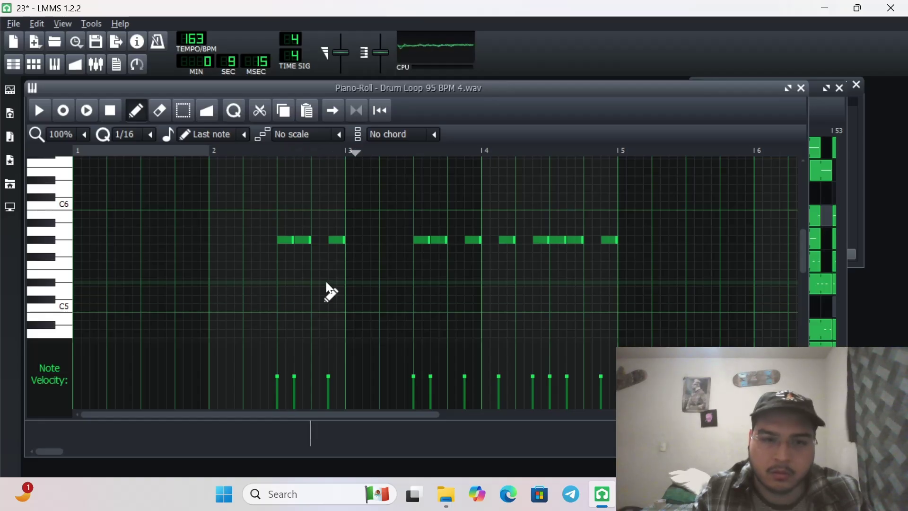
left_click(804, 87)
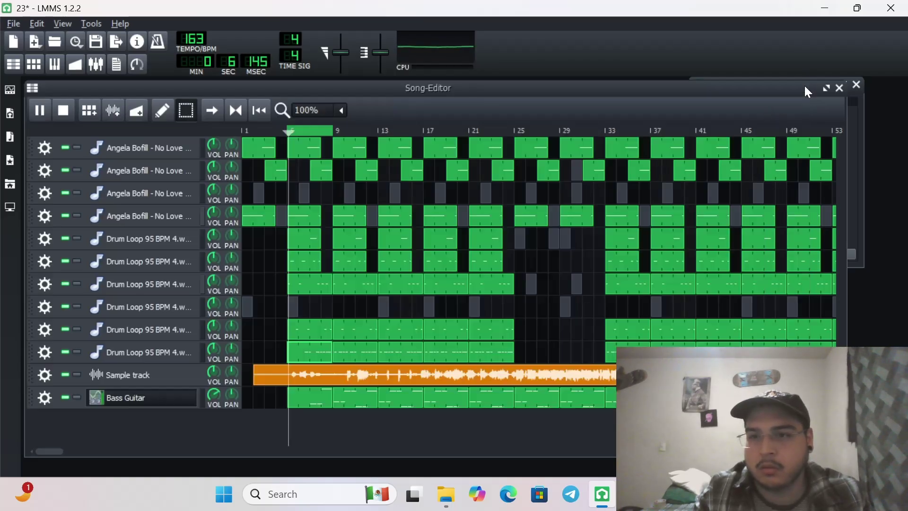
Step: Delete the bar 1 note from the fifth Drum Loop track's pattern at bar 5
double_click(305, 329)
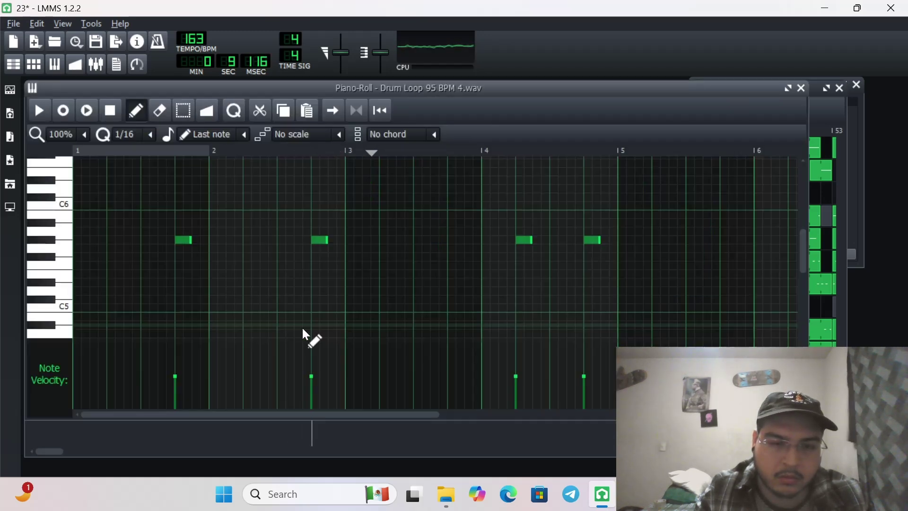
right_click(181, 237)
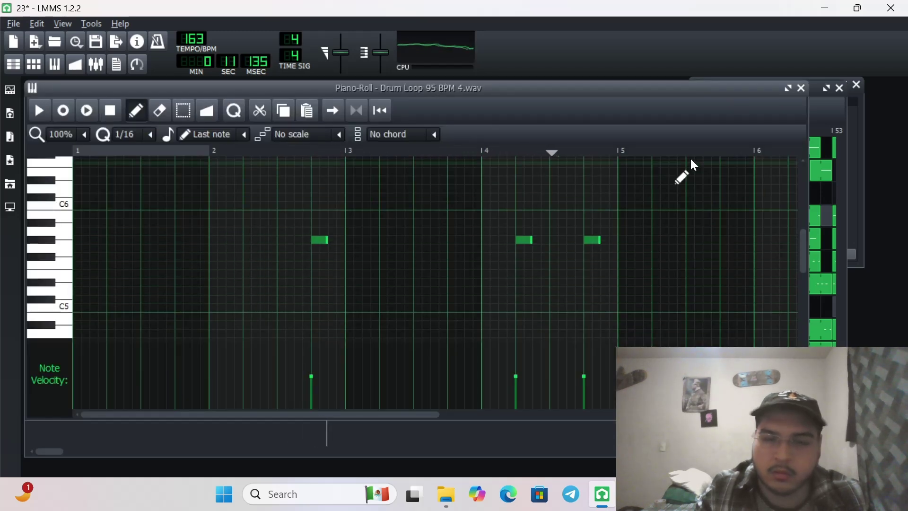
left_click(801, 89)
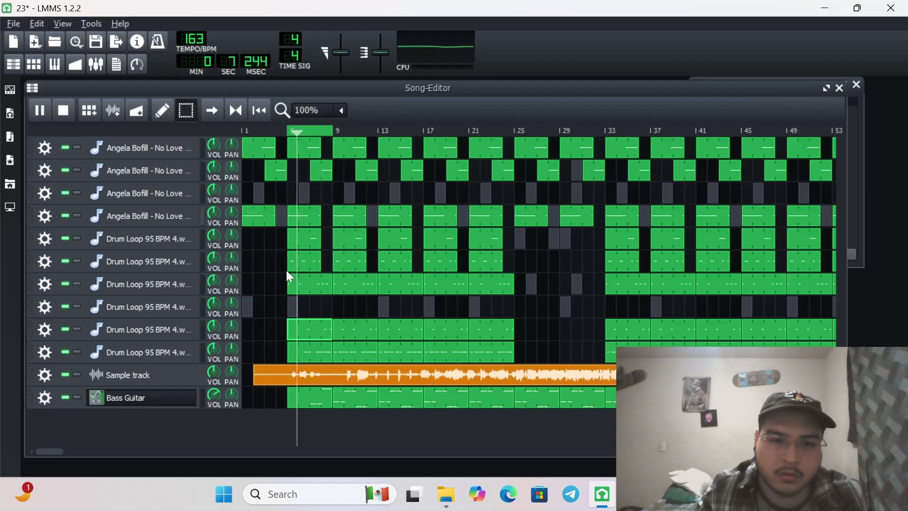
Step: Cut the two notes at the starts of bars 1 and 2 from the third Drum Loop track's pattern at bar 5
double_click(297, 281)
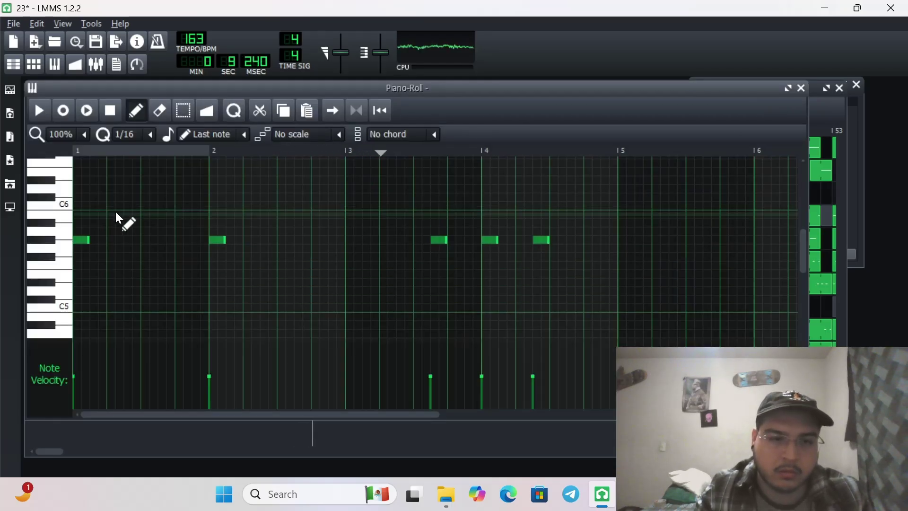
left_click_drag(81, 223, 248, 293)
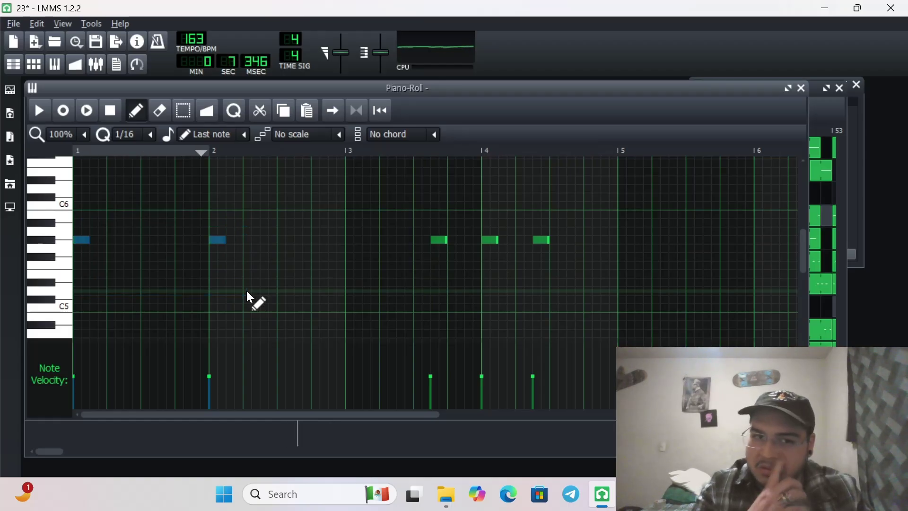
key("ctrl+c")
key("ctrl+x")
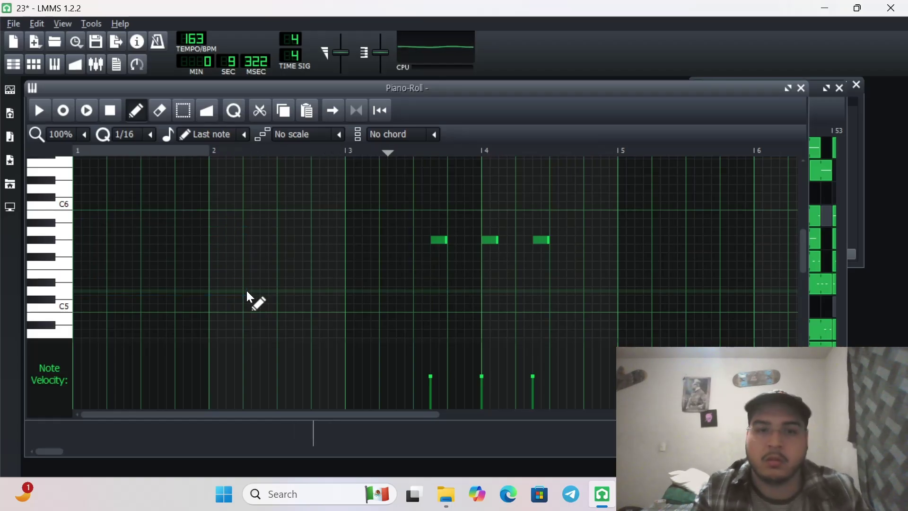
left_click(671, 434)
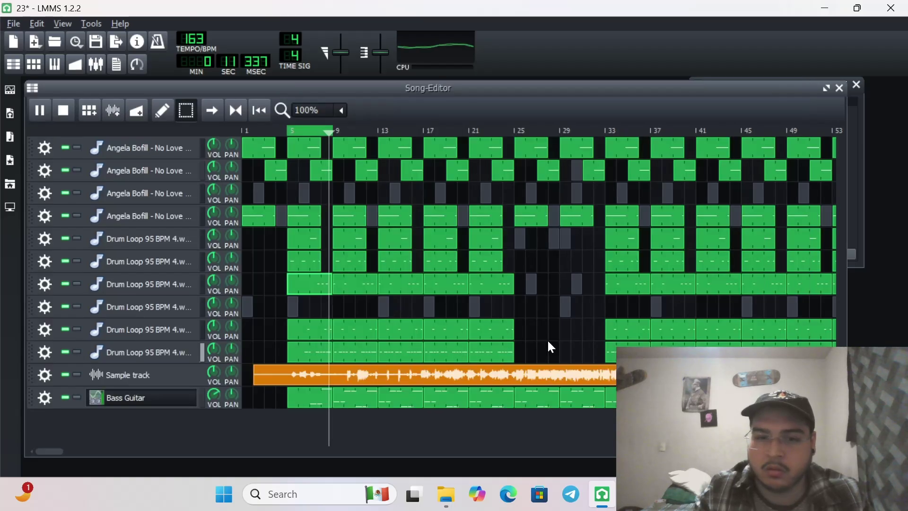
Step: Cut the bar 1 note from the second Drum Loop track's pattern at bar 5
double_click(313, 262)
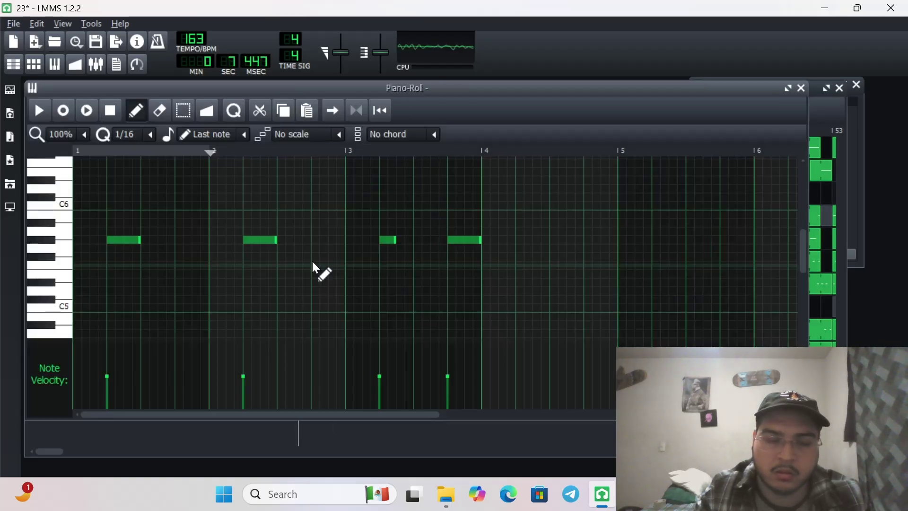
left_click_drag(119, 228, 138, 275)
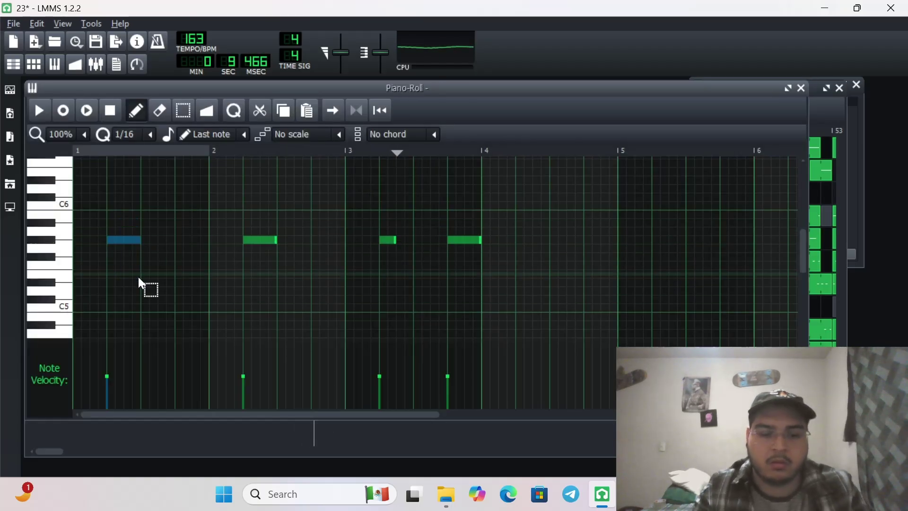
key("ctrl+x")
left_click(671, 434)
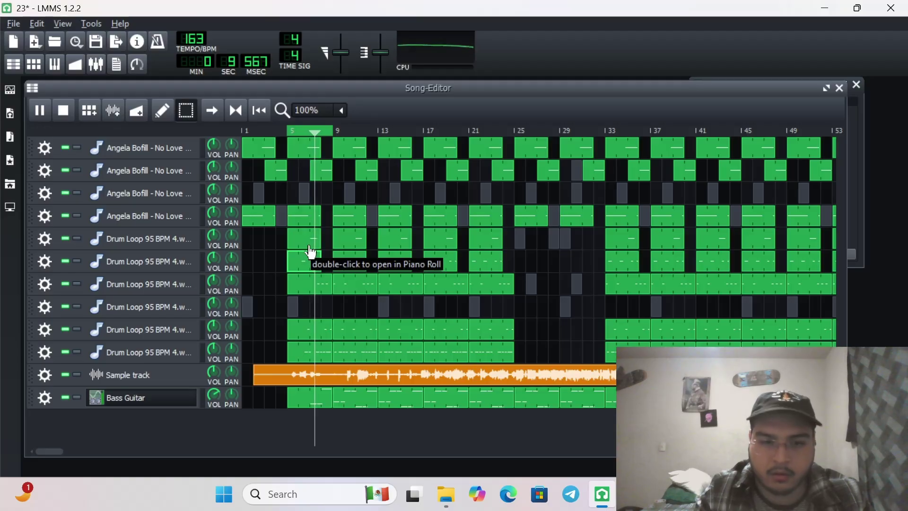
Step: Recheck the last two Drum Loop tracks' patterns at bar 5 and delete the bar 2 note from the second Drum Loop track's pattern
double_click(301, 359)
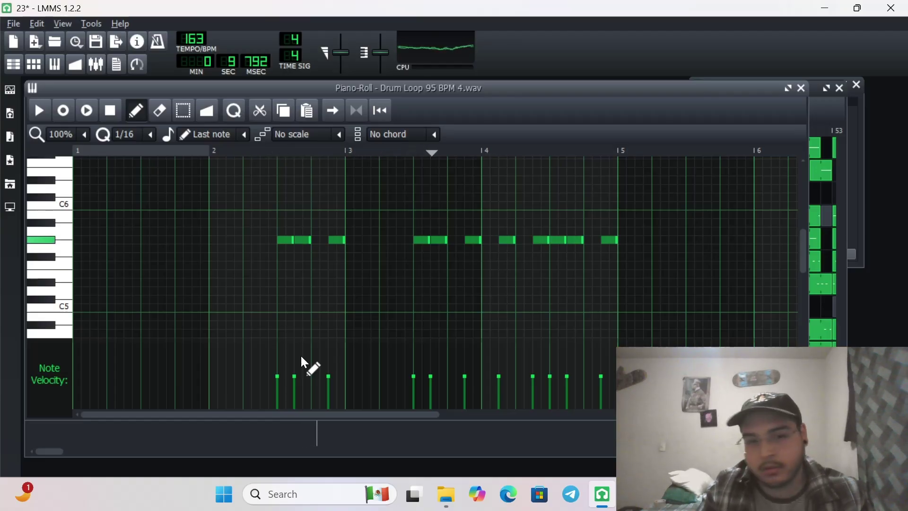
left_click(448, 429)
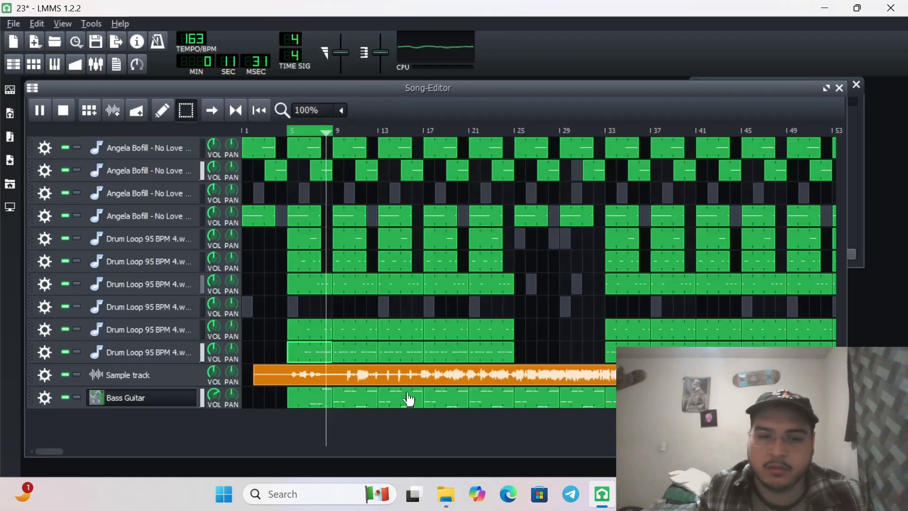
double_click(312, 334)
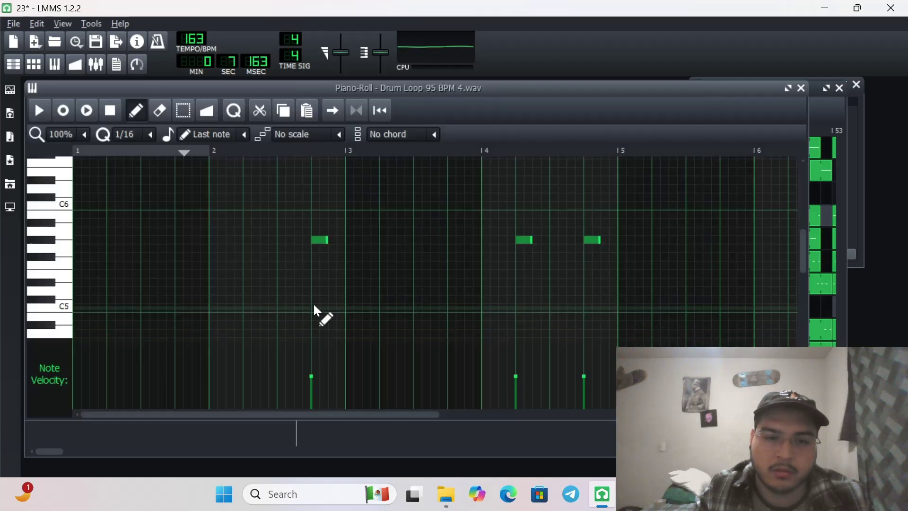
left_click(522, 444)
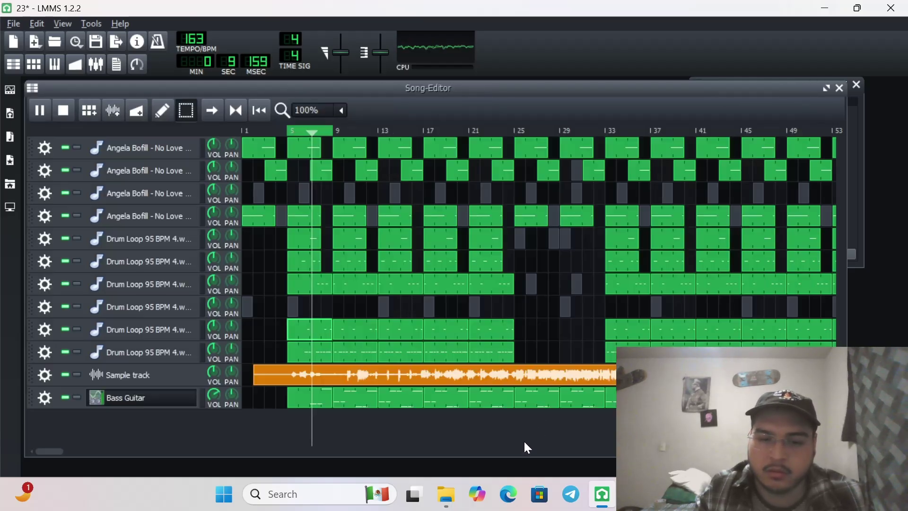
double_click(308, 359)
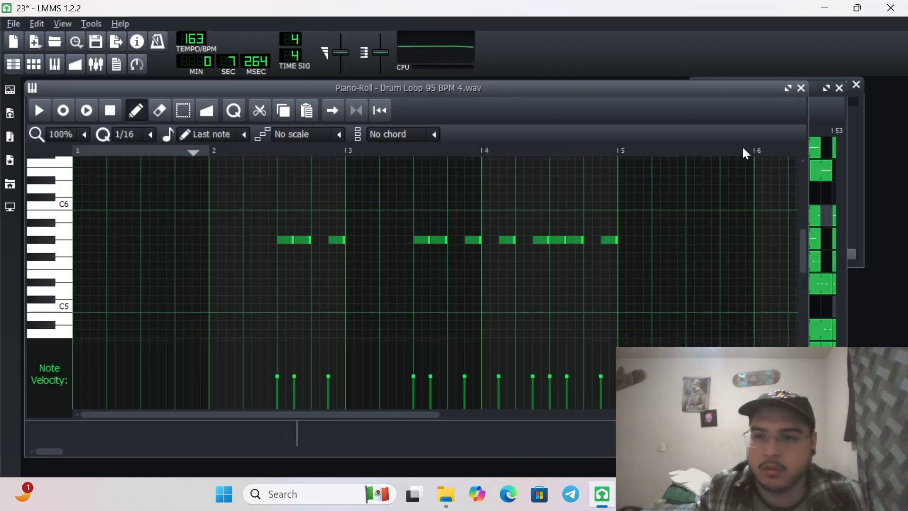
left_click(820, 113)
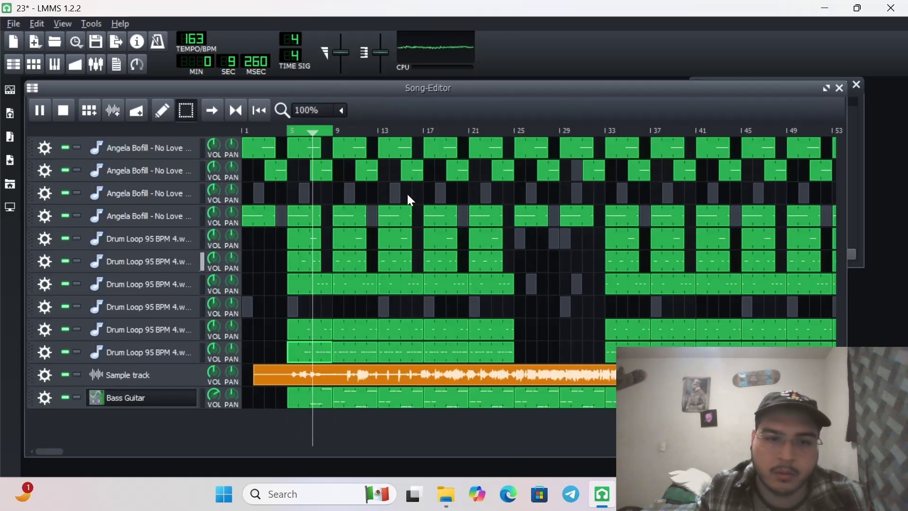
double_click(308, 268)
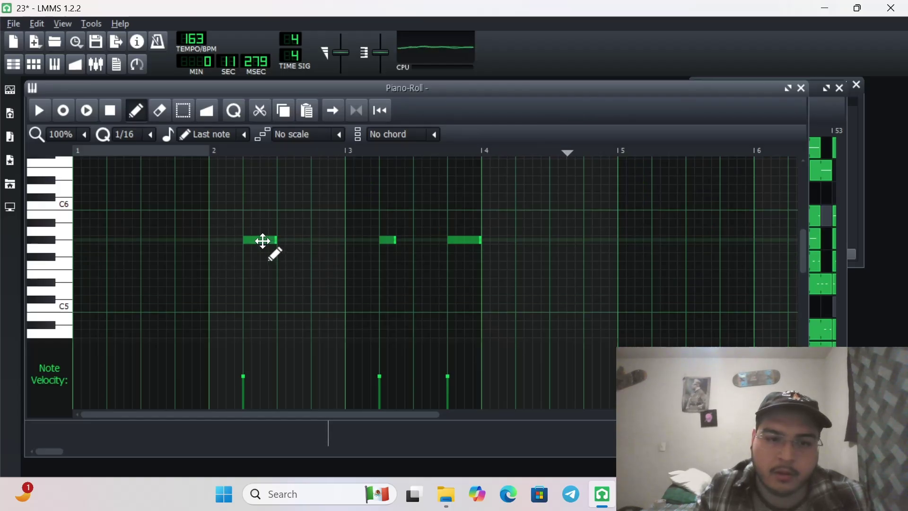
right_click(262, 240)
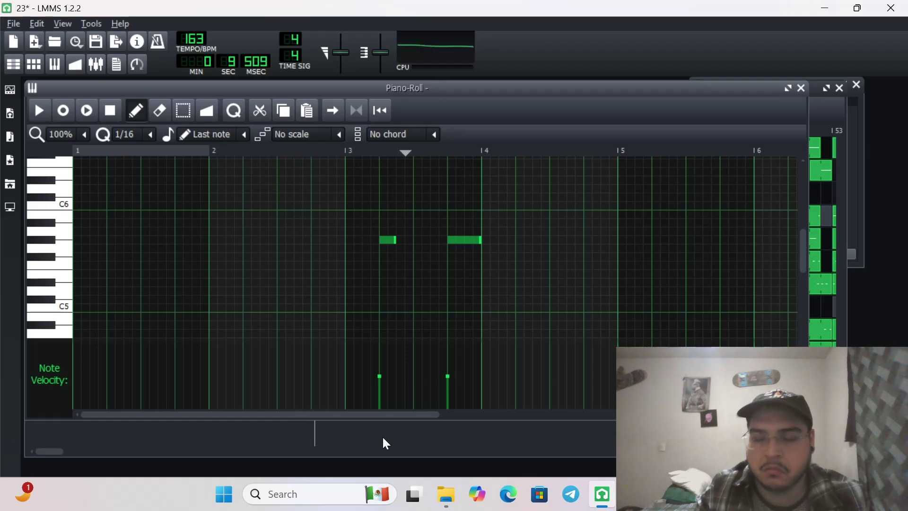
left_click(464, 452)
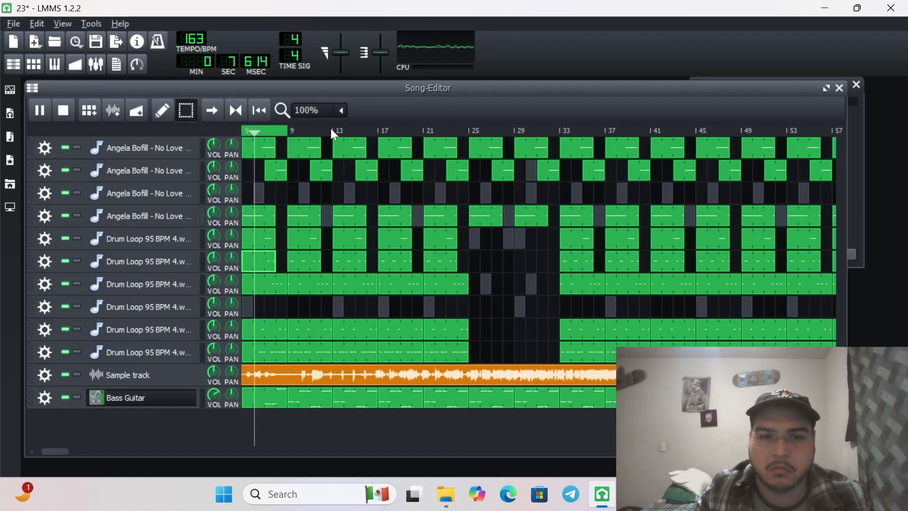
Step: Turn off song looping and play the arrangement from the beginning to about bar 36
left_click(70, 113)
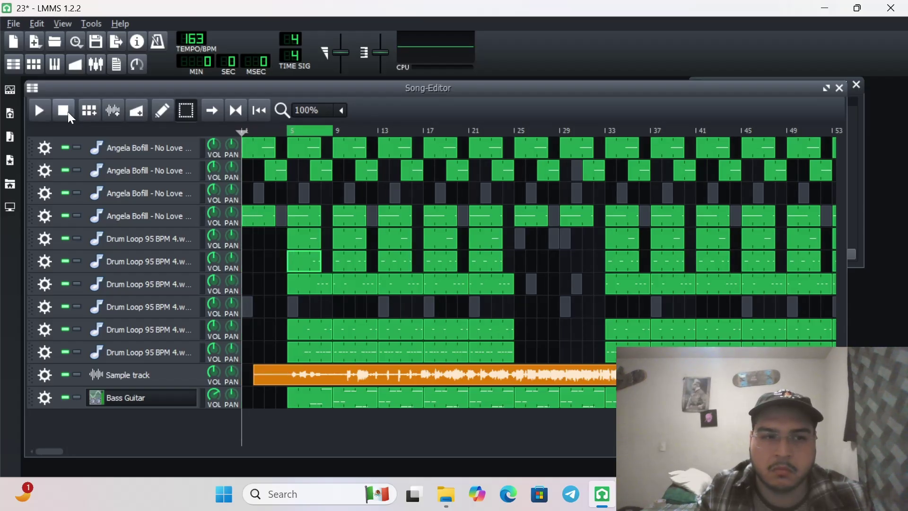
left_click(239, 107)
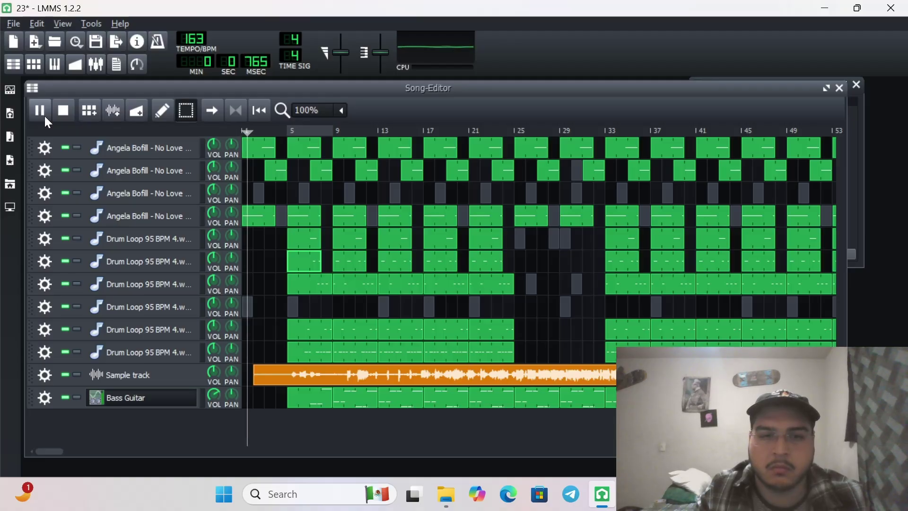
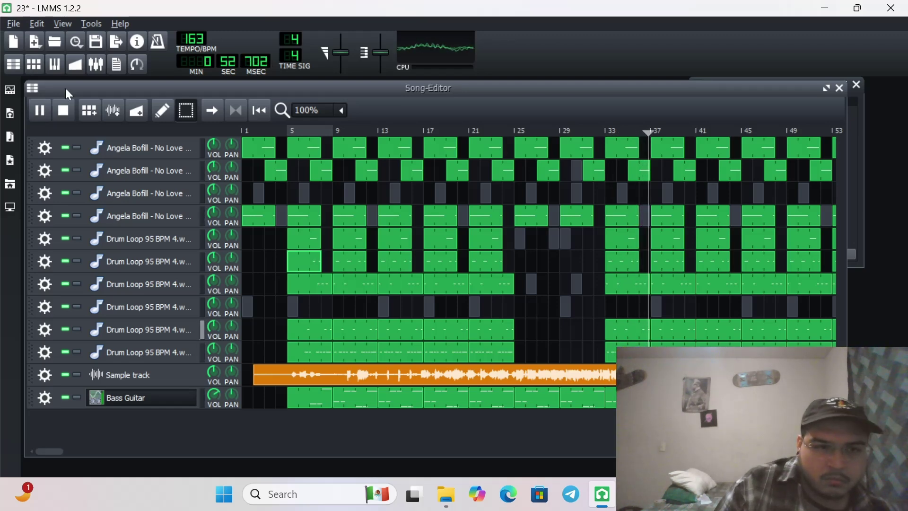
left_click(62, 112)
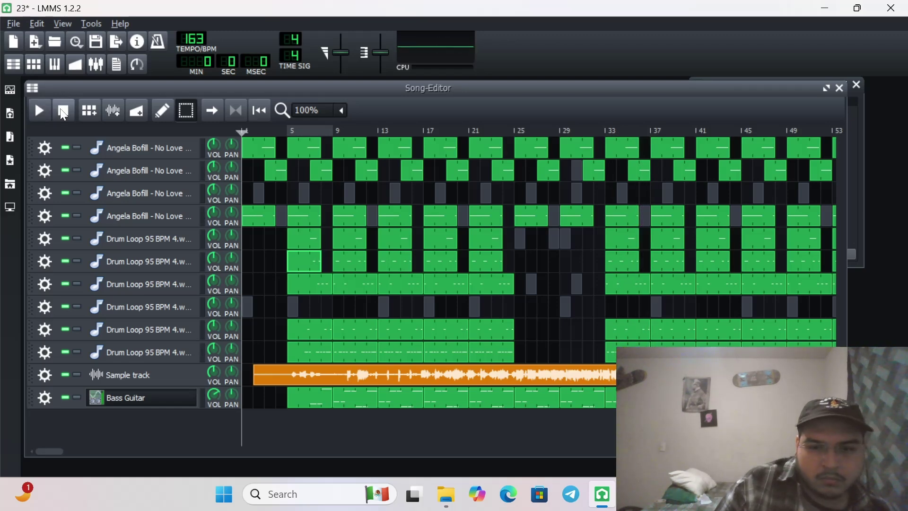
Step: Delete both bar 4 notes from the Bass Guitar pattern at bar 21
double_click(504, 401)
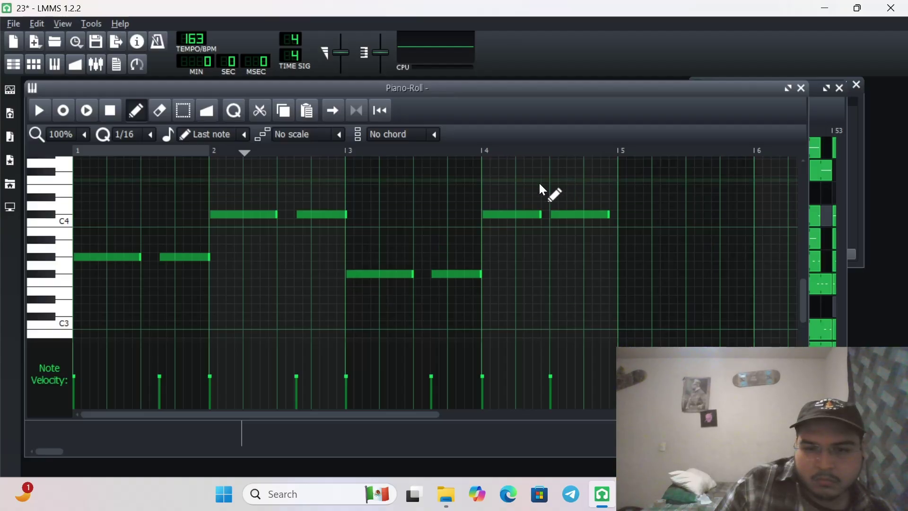
right_click(495, 214)
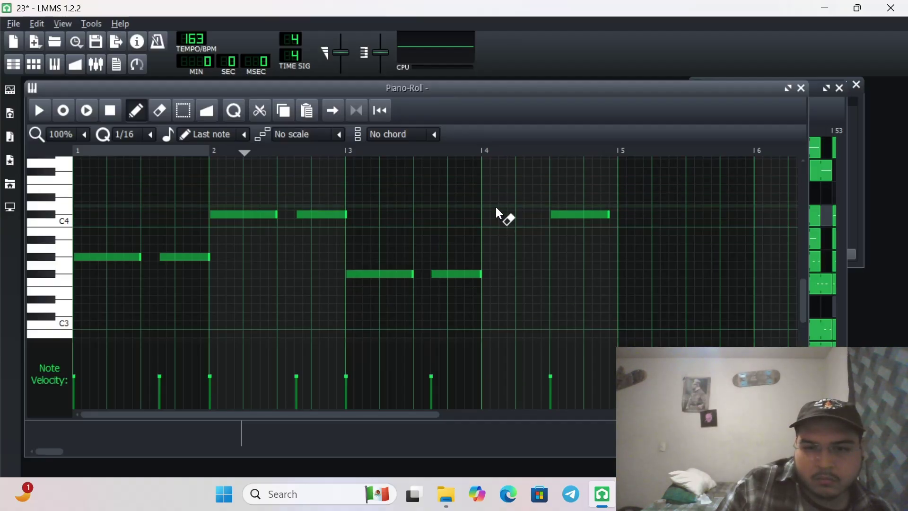
right_click(578, 221)
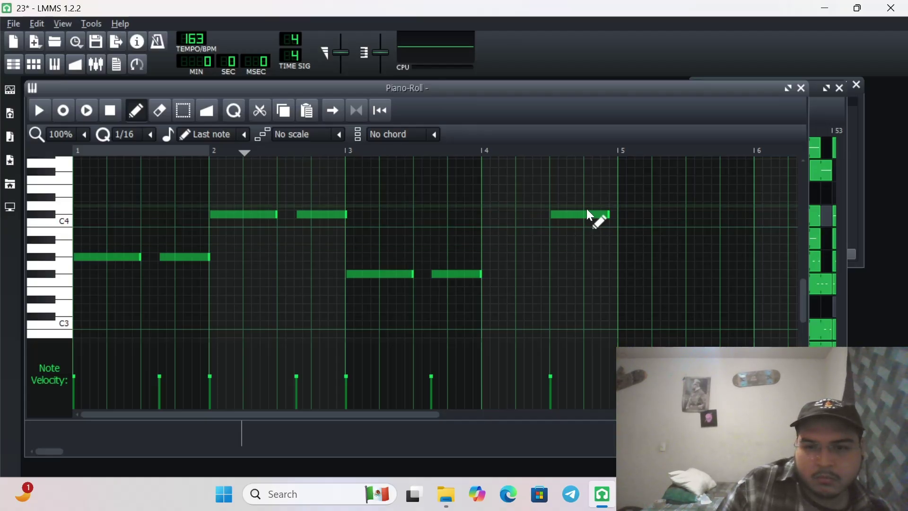
right_click(588, 214)
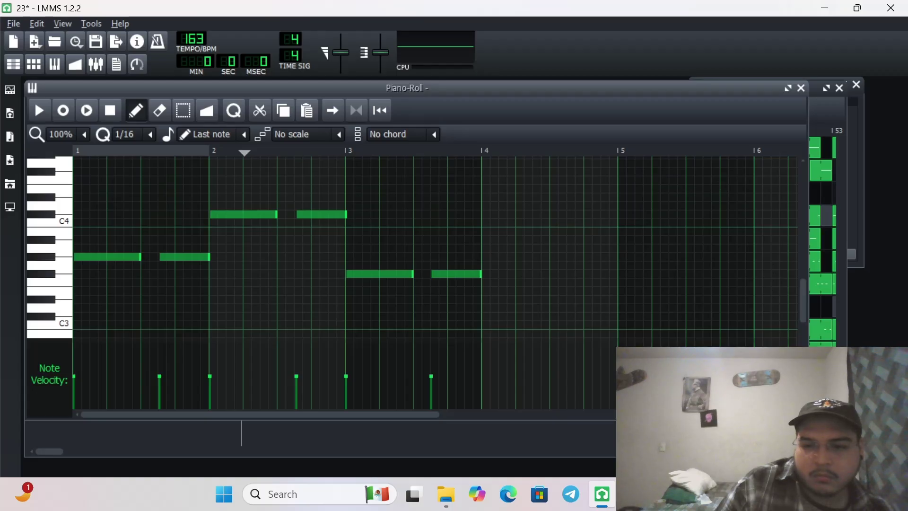
left_click(800, 88)
Step: Play the arrangement from bar 21 to about bar 53 to review the break and the following section
left_click(469, 129)
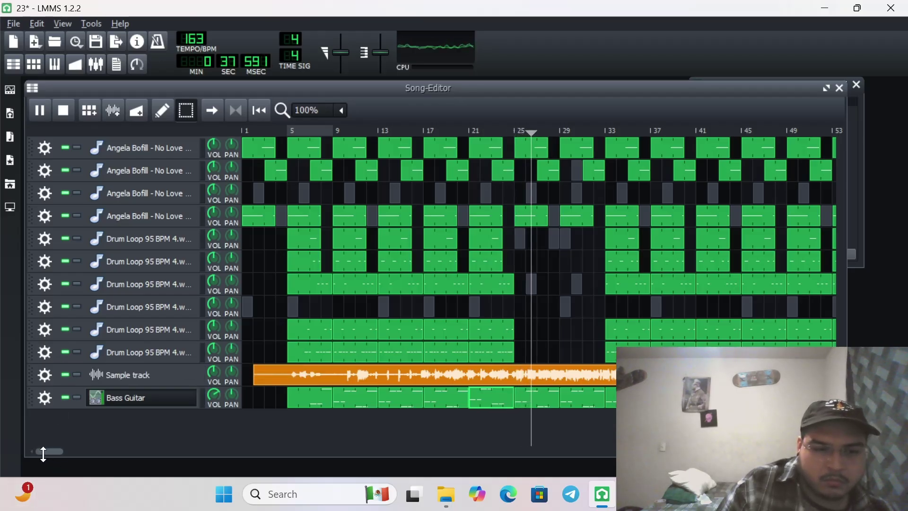
left_click_drag(44, 452, 71, 448)
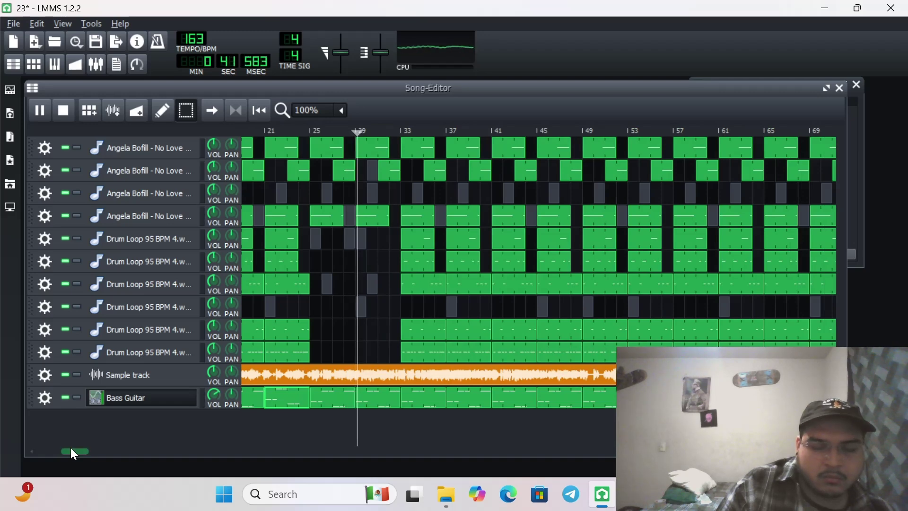
left_click_drag(71, 448, 84, 442)
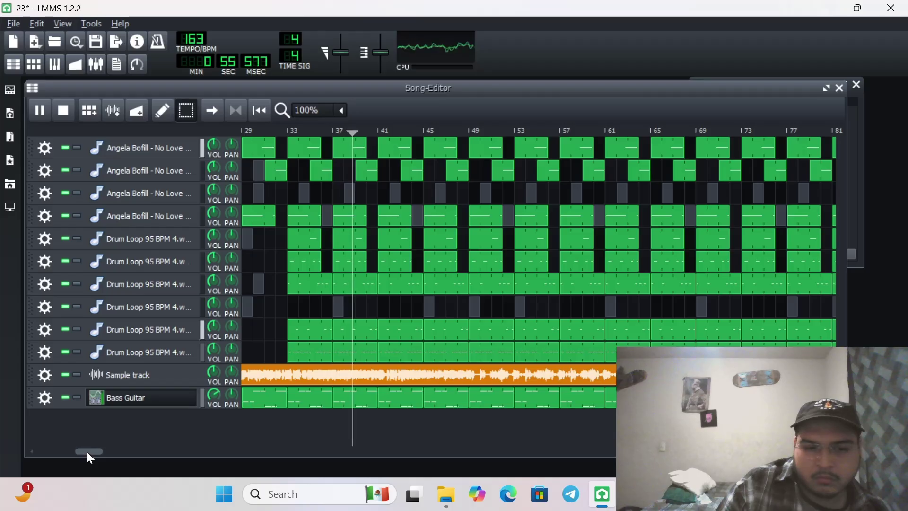
left_click_drag(87, 450, 96, 452)
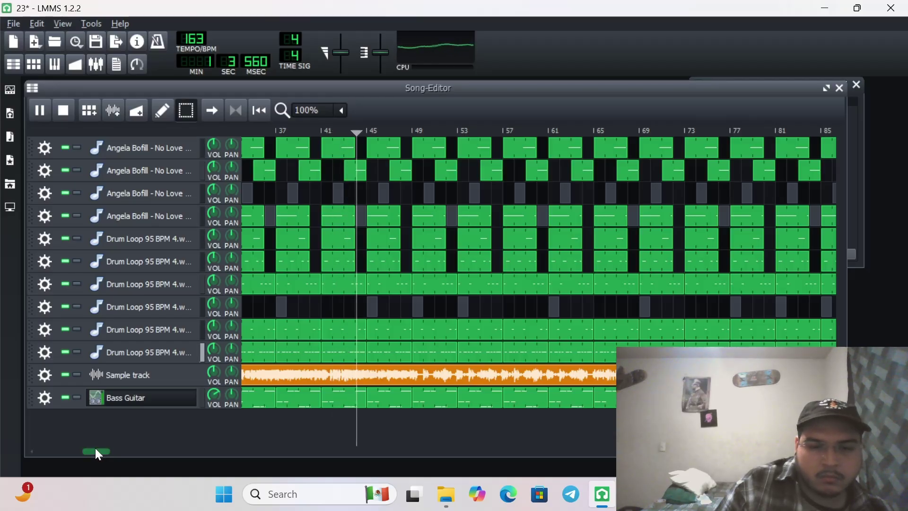
left_click_drag(96, 449, 107, 448)
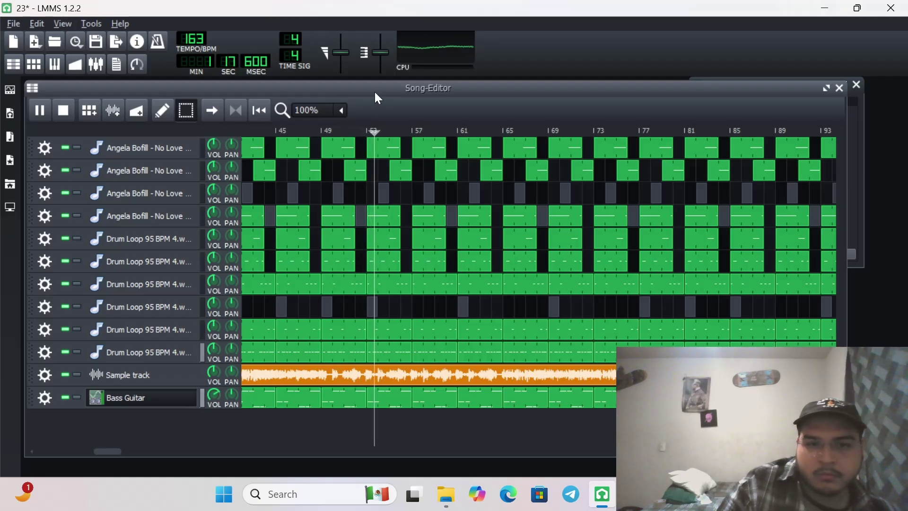
Step: Set the song loop from bar 49 to bar 53 and turn looping on
right_click(321, 131)
right_click(369, 130)
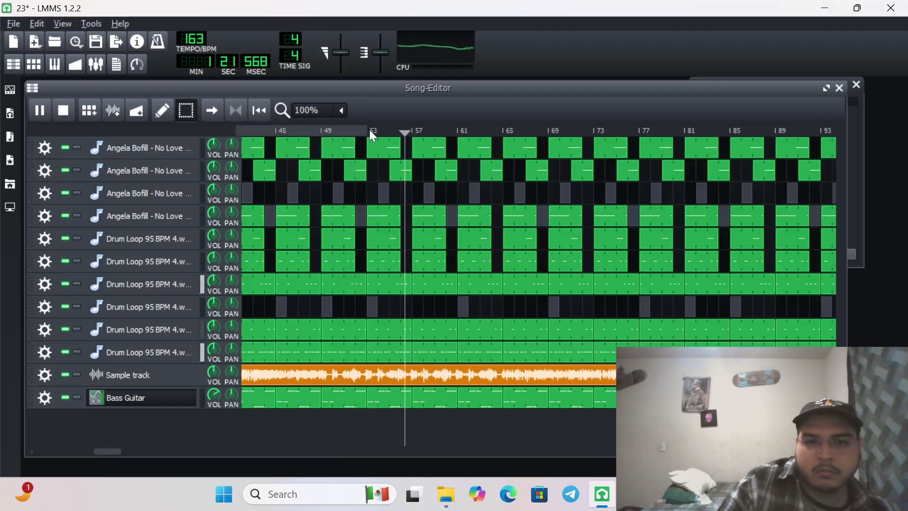
left_click(323, 133)
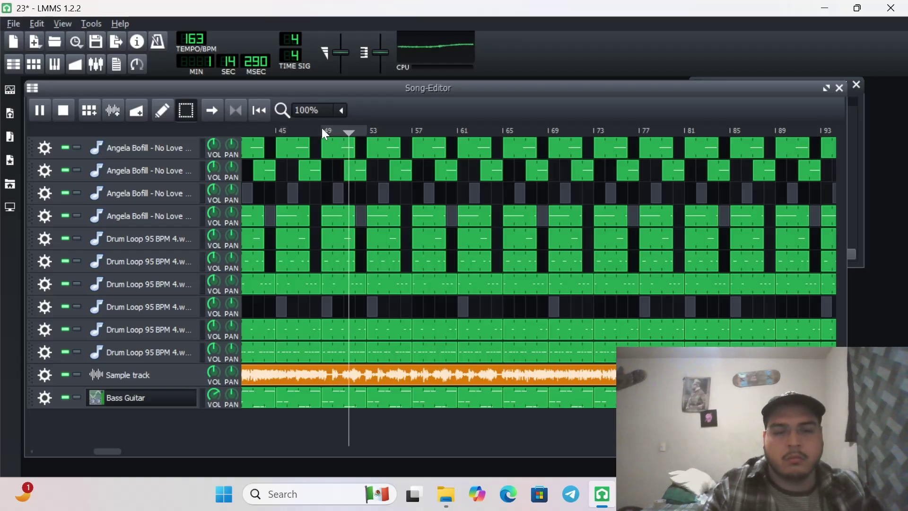
left_click(235, 109)
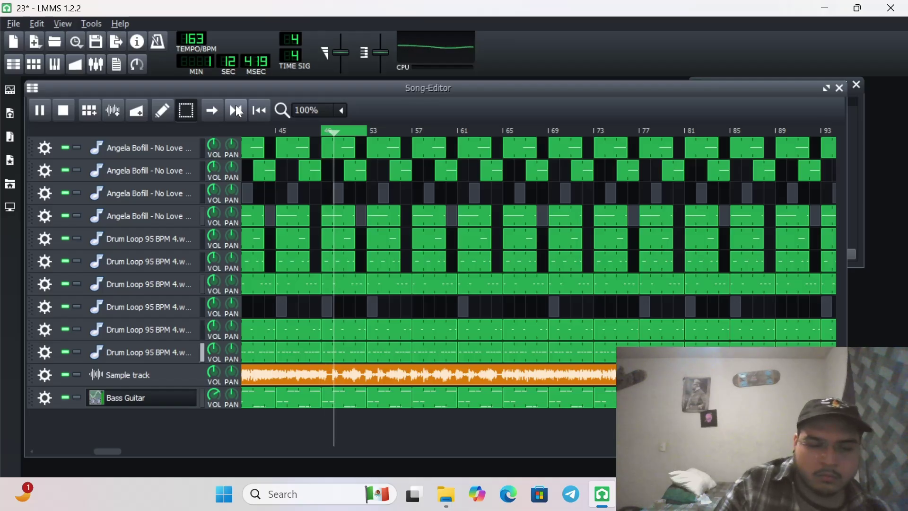
Step: Delete all the bar 1 notes from the last Drum Loop track's pattern at bar 49
double_click(331, 352)
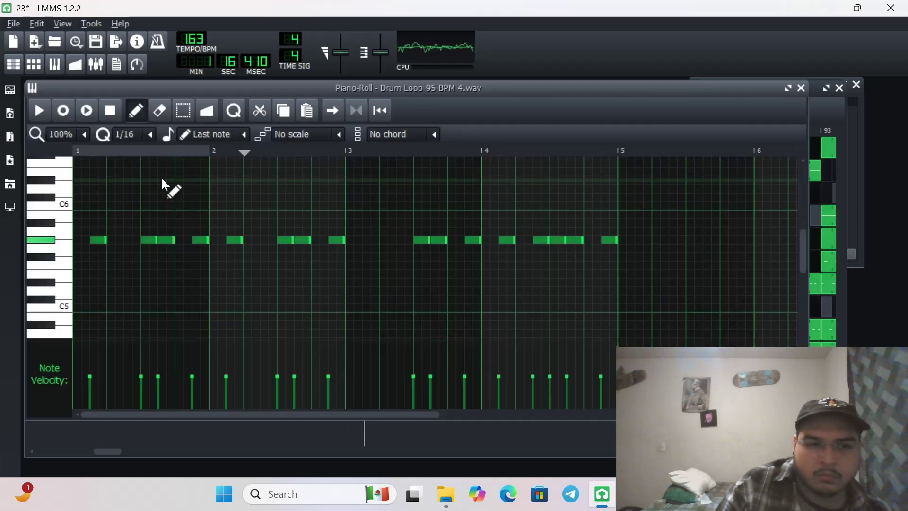
left_click(92, 115)
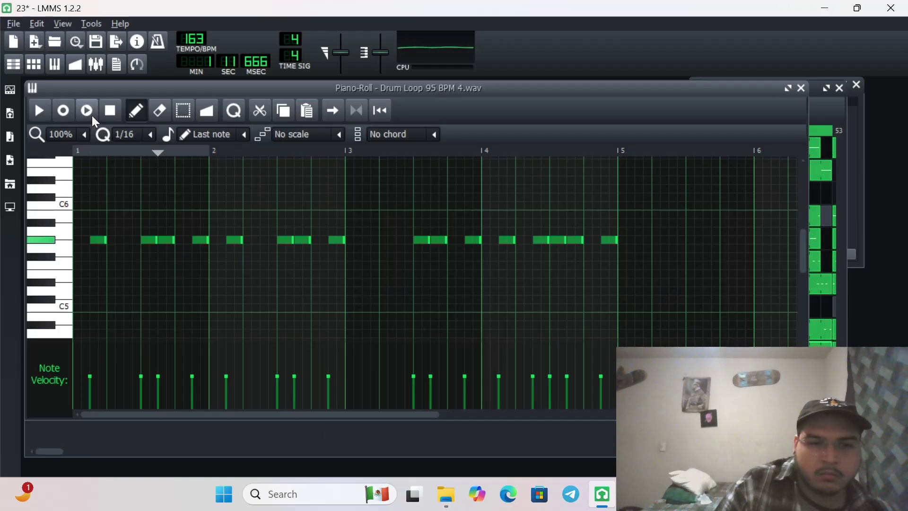
left_click(91, 115)
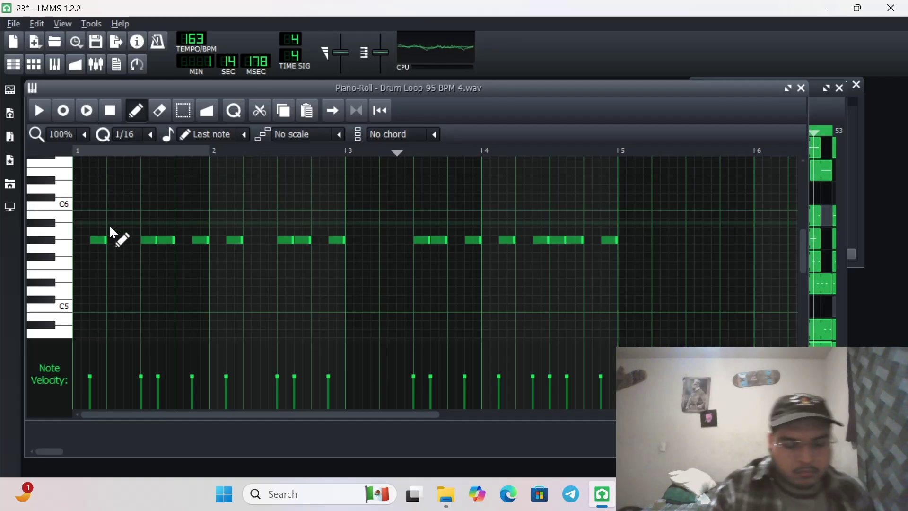
left_click_drag(92, 219, 206, 279)
key("Delete")
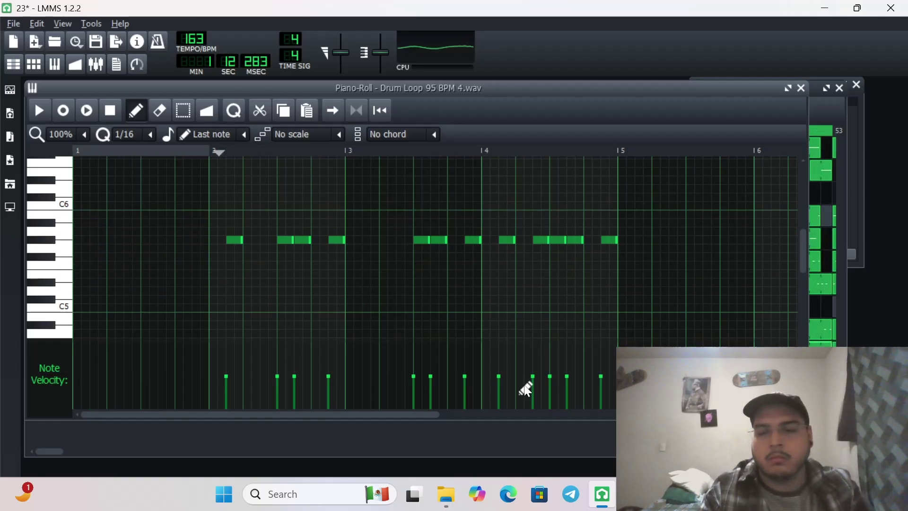
left_click(563, 445)
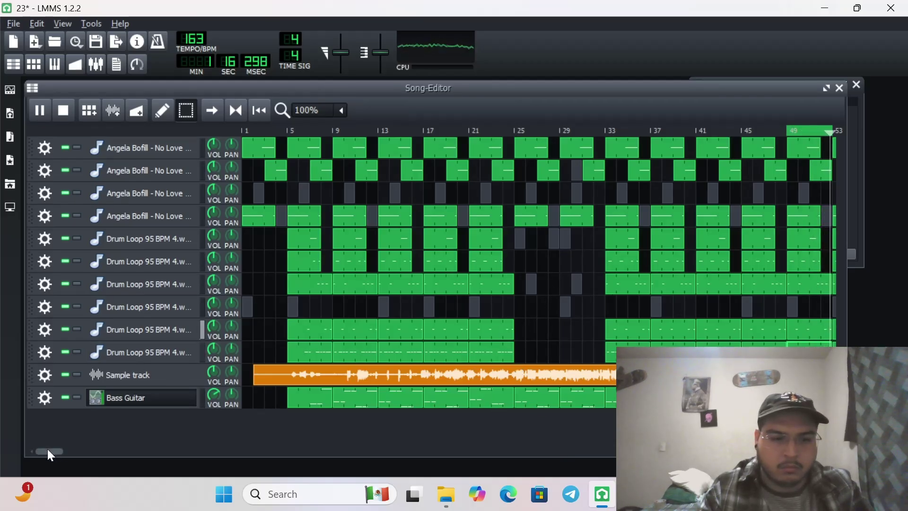
Step: Check the second and fifth Drum Loop tracks' patterns at bar 49 and delete the bar 1 note from the third Drum Loop track's pattern
left_click_drag(47, 449, 106, 446)
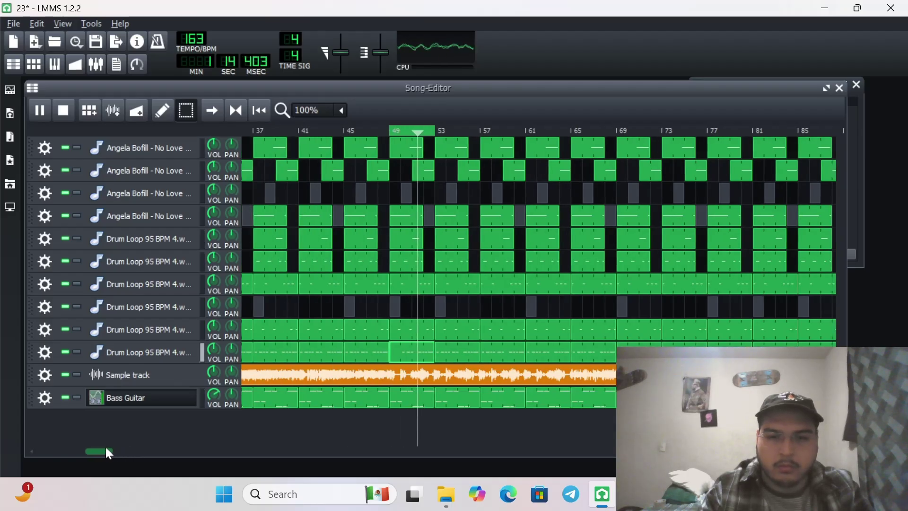
double_click(400, 333)
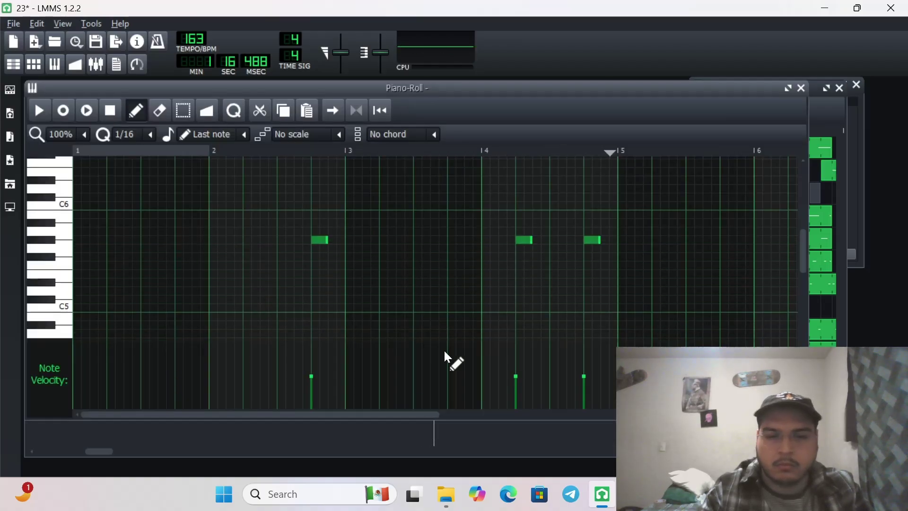
left_click(671, 437)
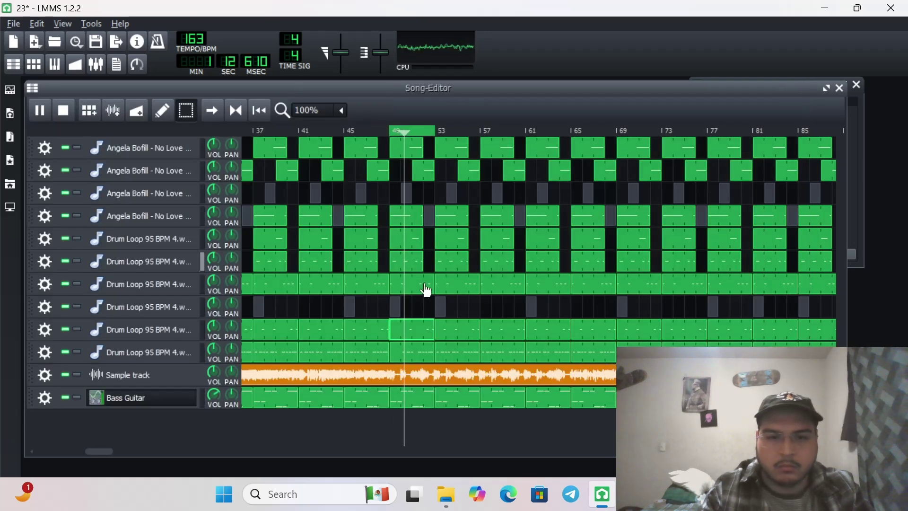
double_click(395, 283)
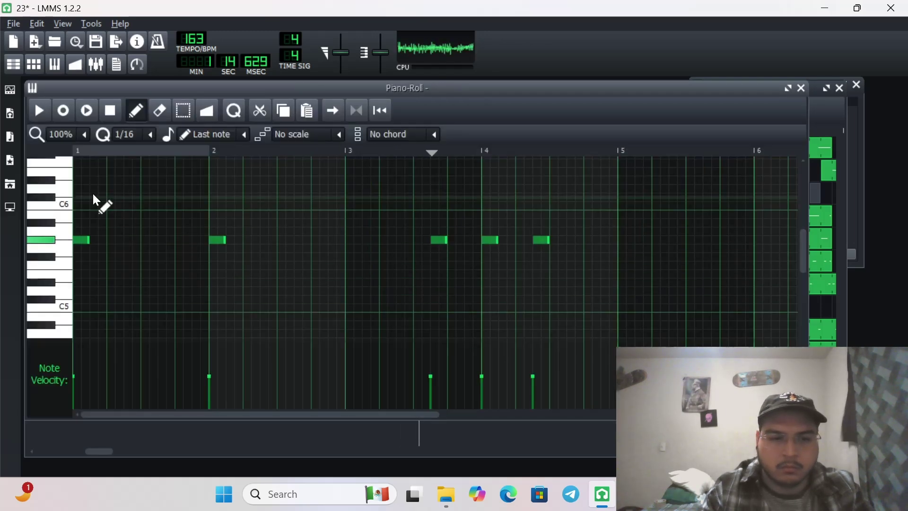
right_click(75, 239)
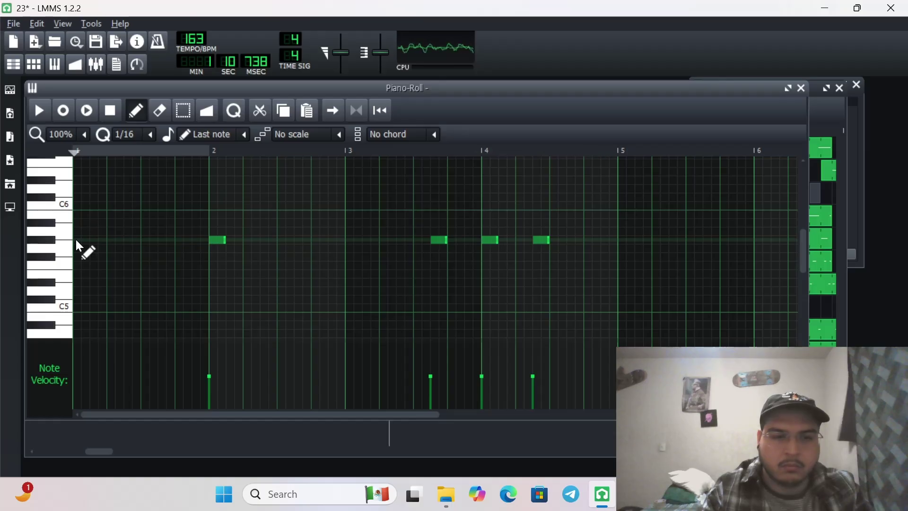
left_click(364, 433)
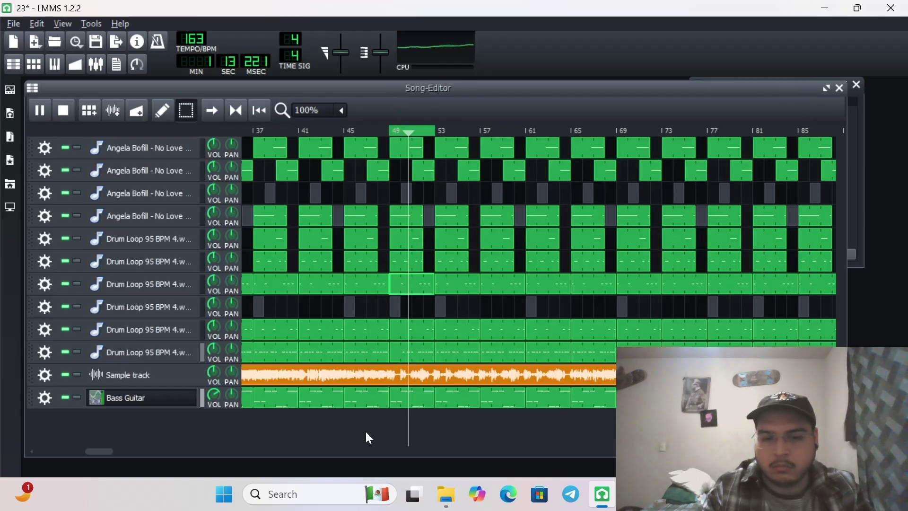
double_click(401, 274)
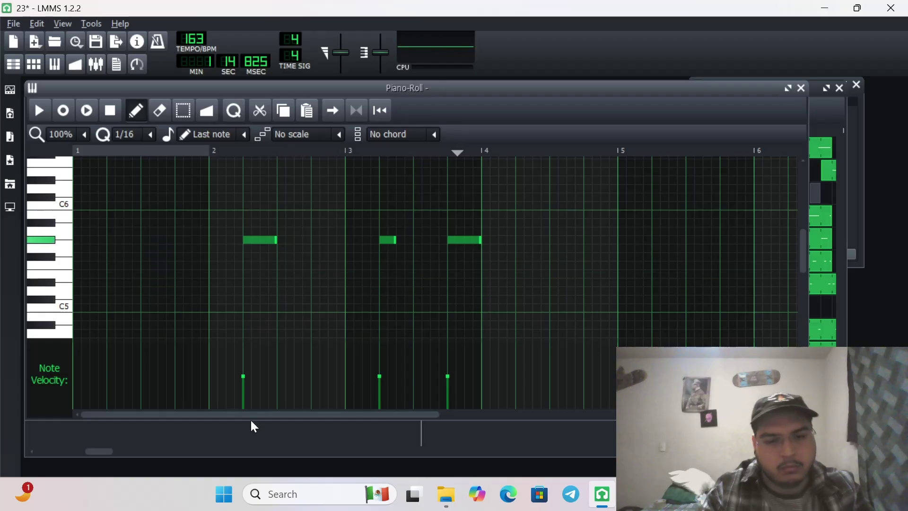
left_click(544, 432)
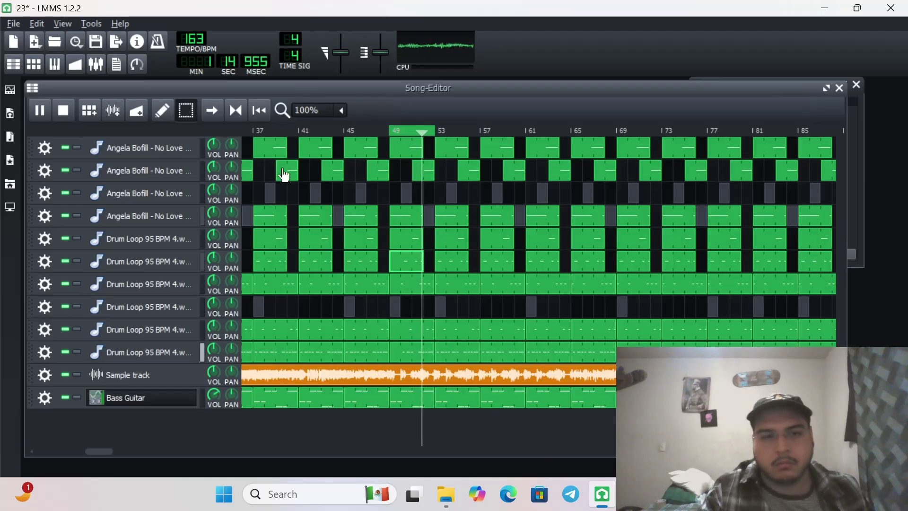
Step: Turn off song looping, play the arrangement on to about bar 79 and stop playback
left_click(241, 110)
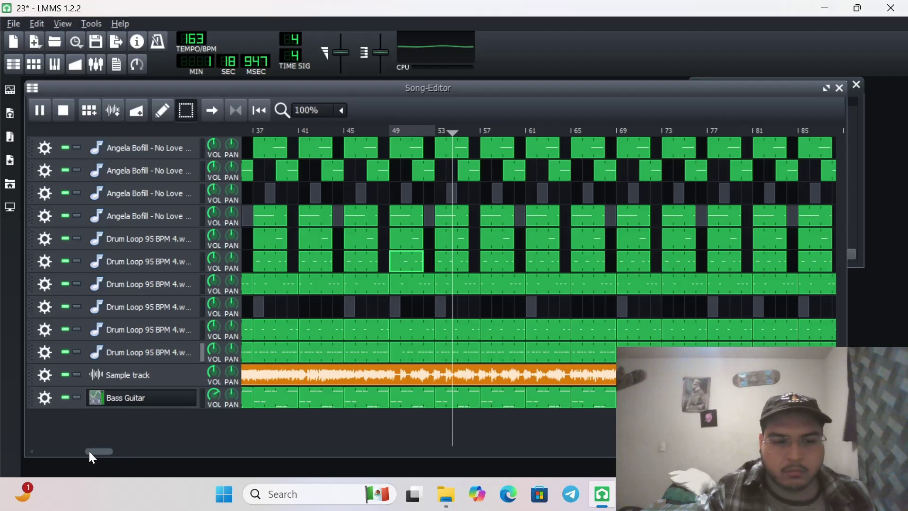
left_click_drag(89, 451, 100, 452)
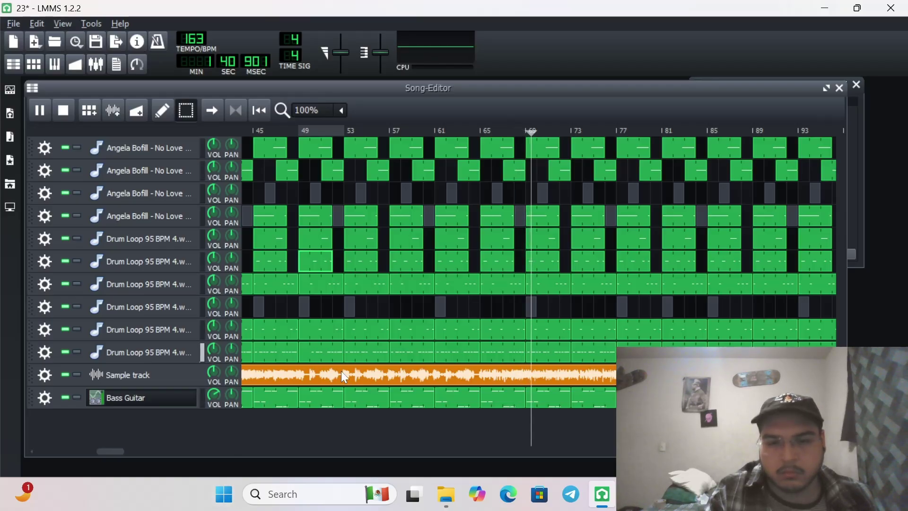
left_click_drag(235, 439, 389, 361)
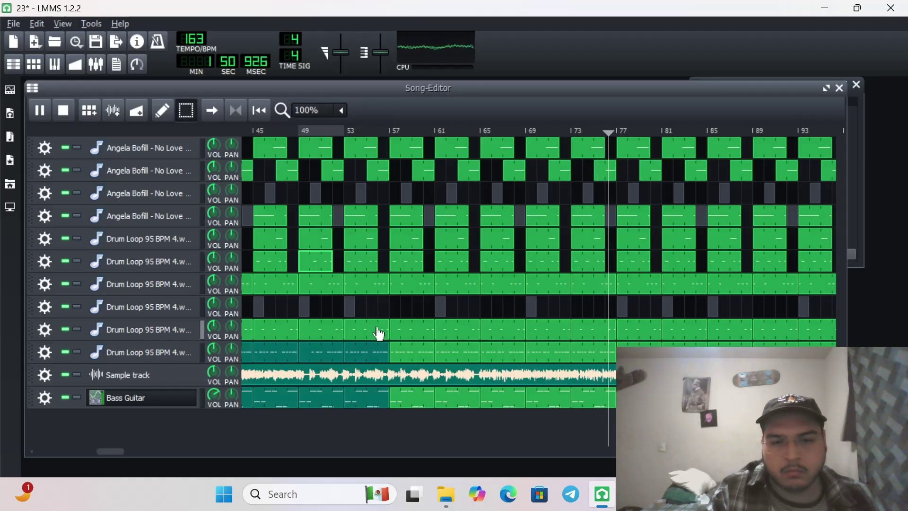
left_click(403, 316)
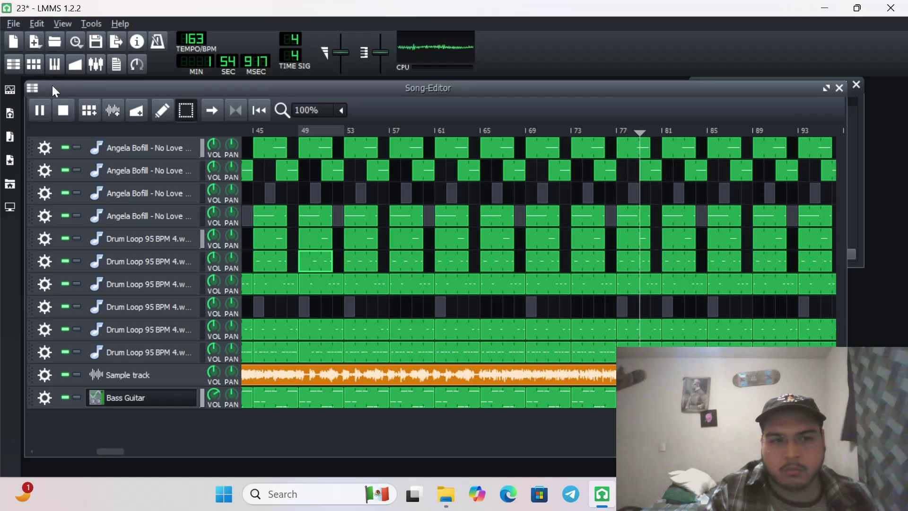
left_click(67, 106)
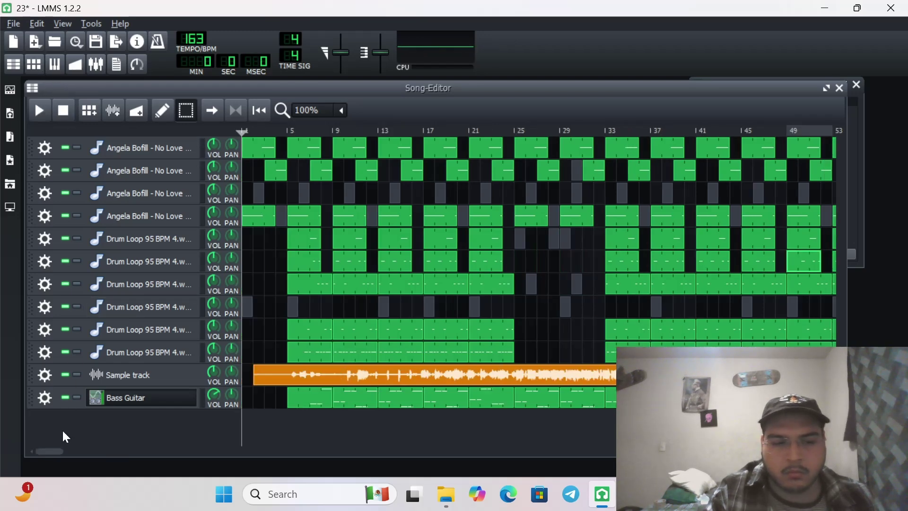
Step: Delete the Bass Guitar pattern at bar 65 and loop the song from bar 65 to bar 73
left_click_drag(57, 450, 131, 441)
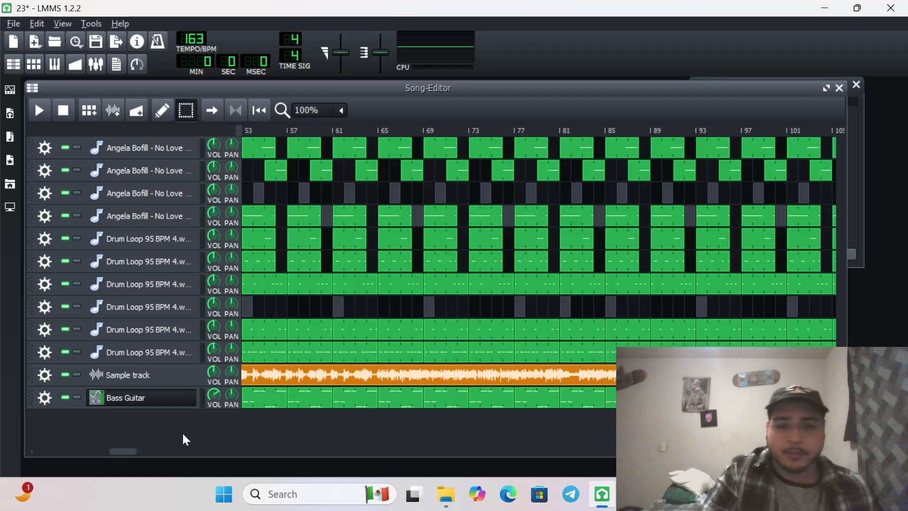
right_click(424, 130)
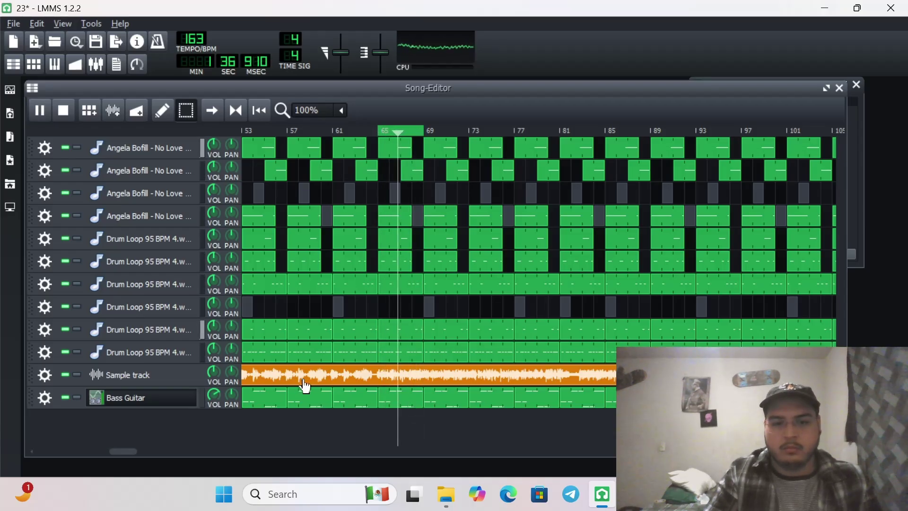
right_click(399, 403)
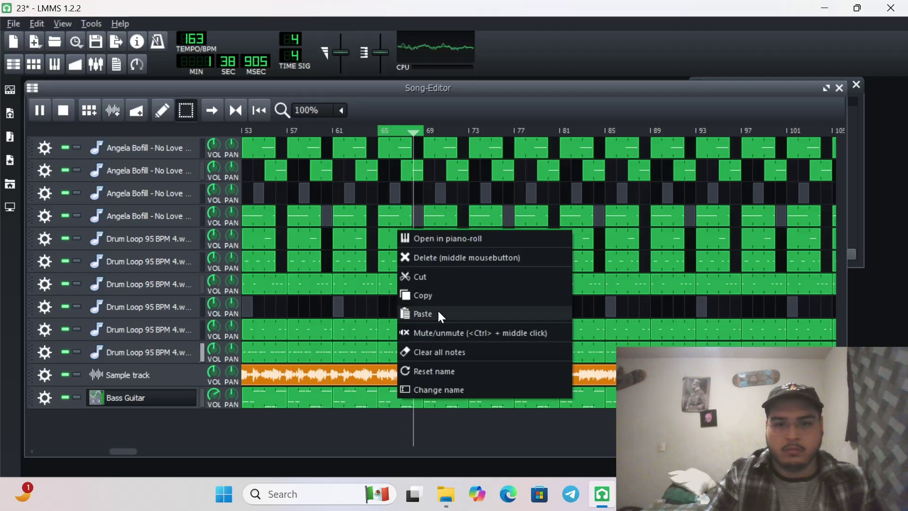
left_click(437, 257)
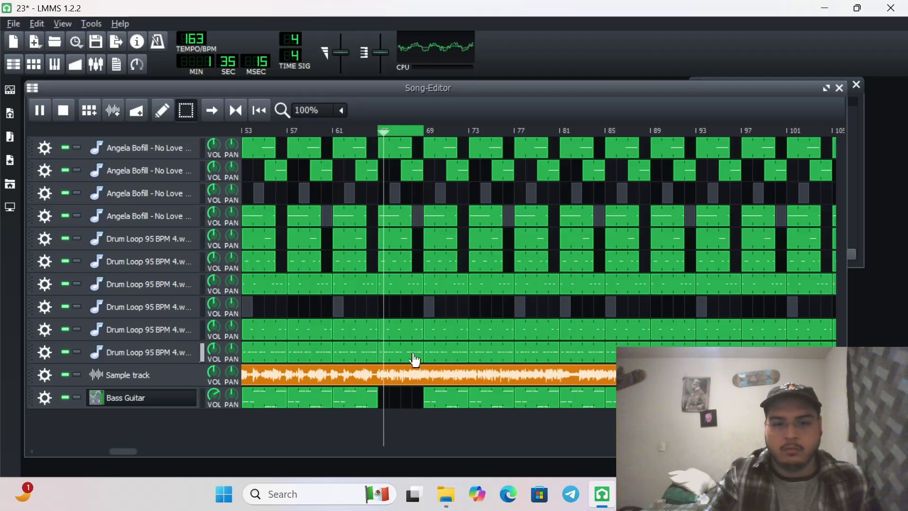
right_click(468, 130)
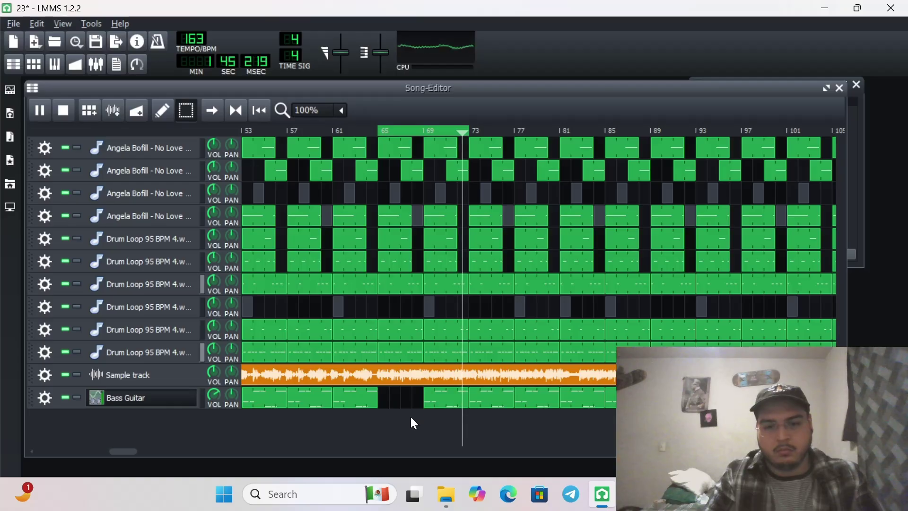
Step: Copy the Bass Guitar pattern from bar 69 into the empty space at bar 65
left_click(430, 402)
left_click_drag(445, 410, 390, 401)
right_click(391, 402)
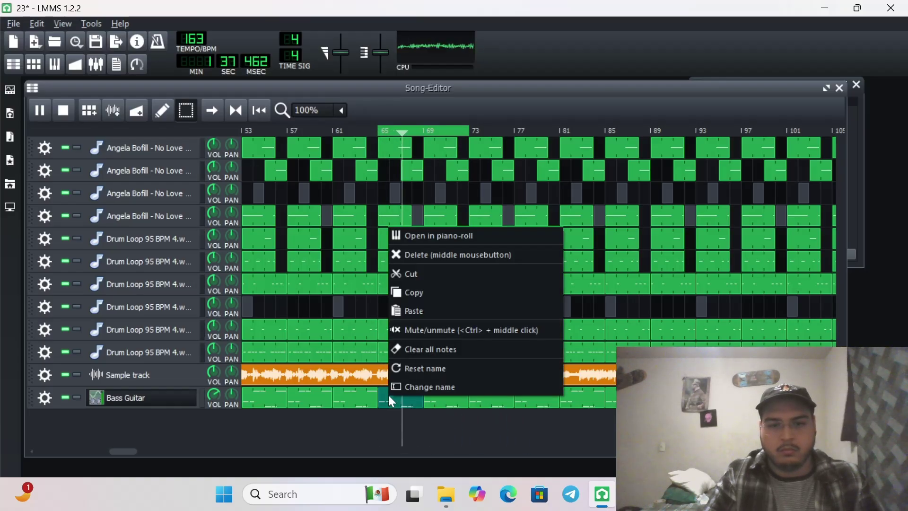
left_click(396, 423)
Step: Delete all the bar 1 and bar 2 notes from the Bass Guitar pattern at bar 65
double_click(398, 407)
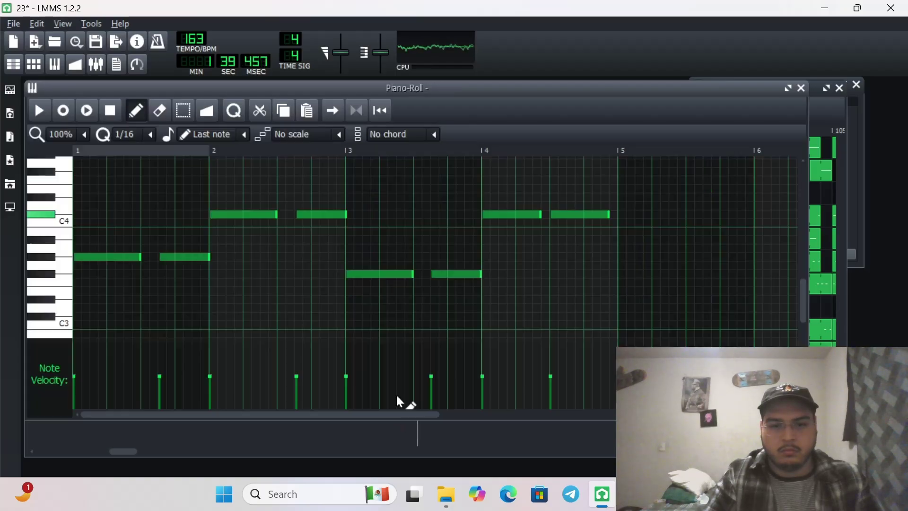
left_click(79, 108)
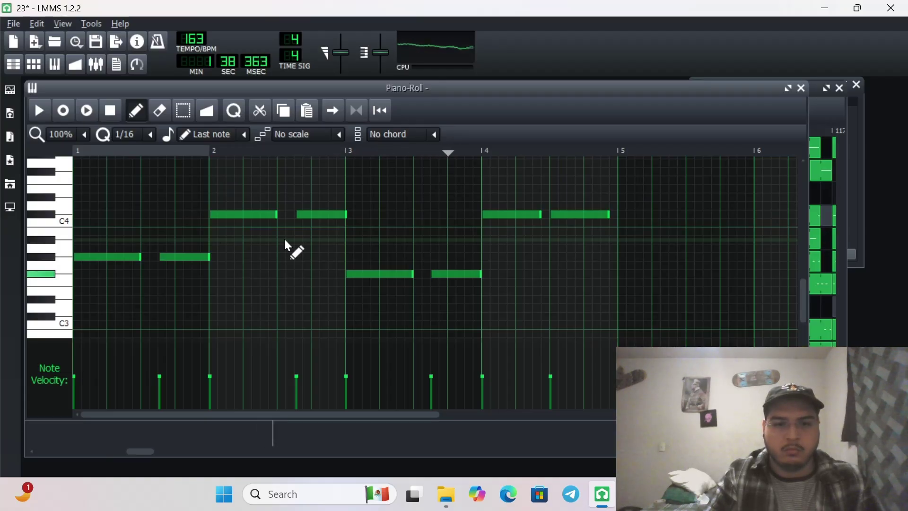
left_click_drag(100, 184, 321, 288)
key("Delete")
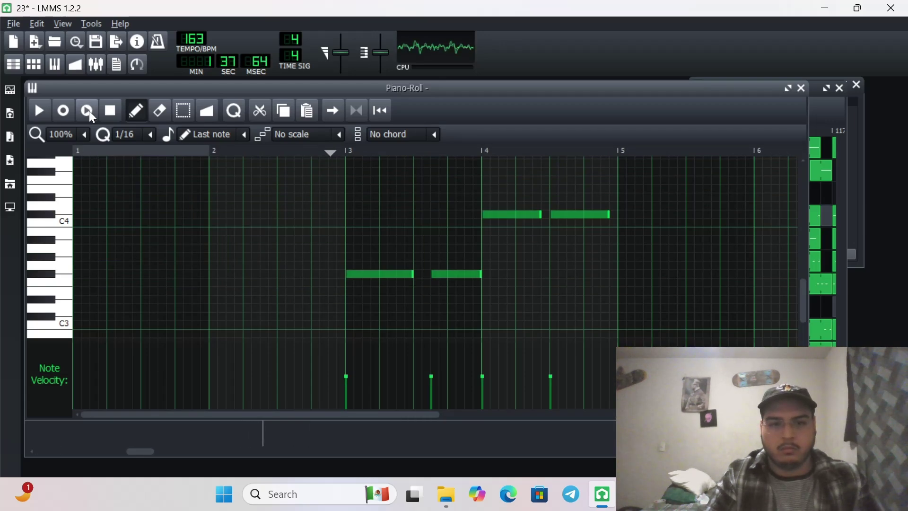
left_click(236, 430)
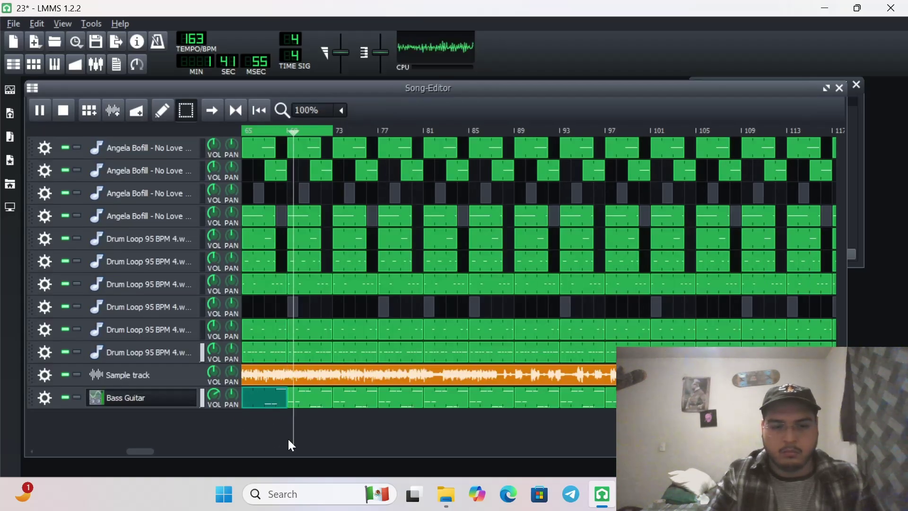
Step: Delete all the bar 1 and bar 2 notes from the last Drum Loop track's pattern at bar 65
left_click_drag(135, 450, 118, 446)
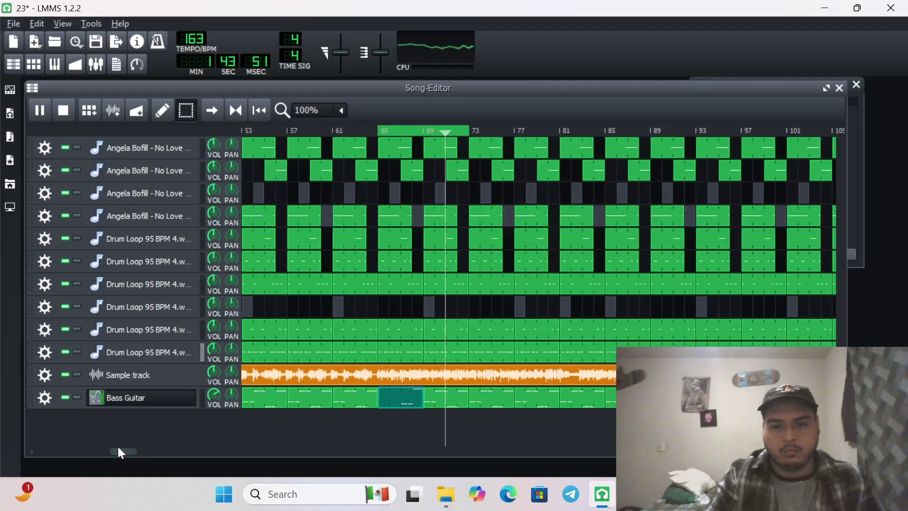
double_click(384, 351)
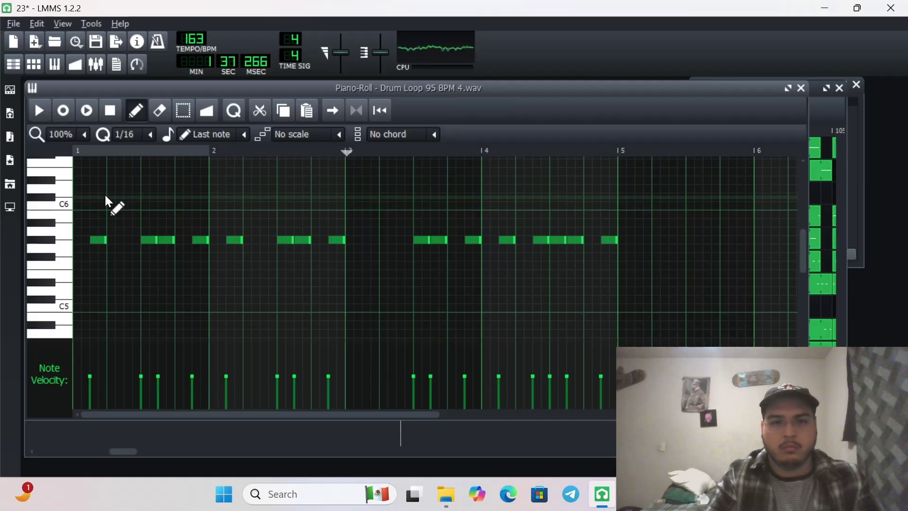
left_click_drag(92, 204, 339, 312)
key("Delete")
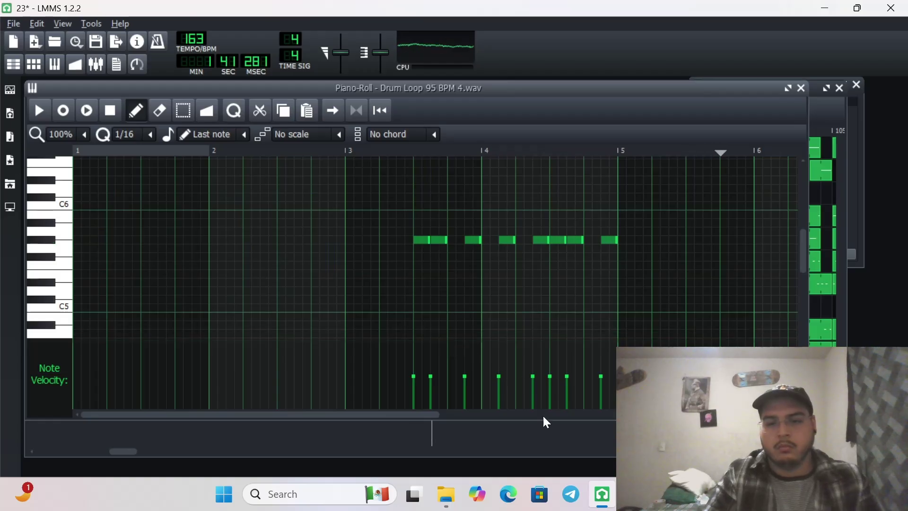
left_click(537, 433)
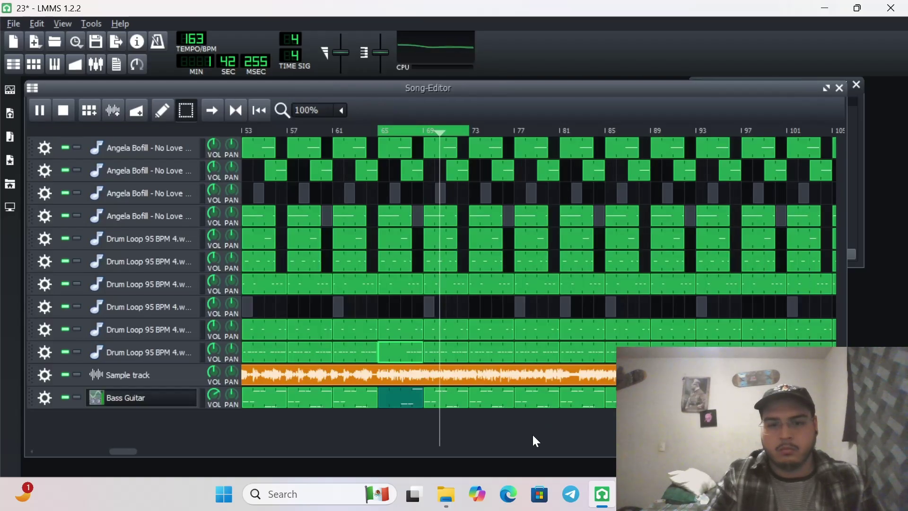
Step: Open the fifth Drum Loop track's pattern at bar 65 for note editing
double_click(387, 328)
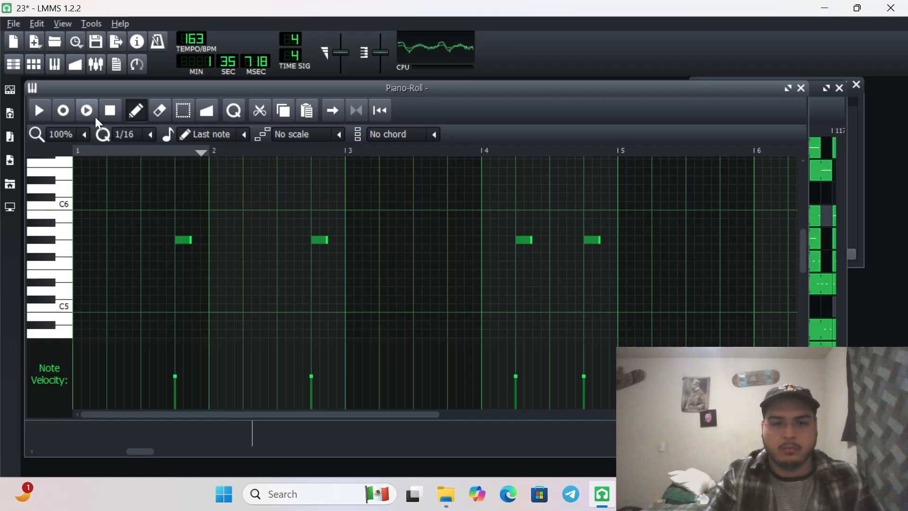
Step: Delete the first two notes from the bar-65 pattern on the fifth Drum Loop track and return to the Song-Editor
left_click_drag(161, 229, 331, 298)
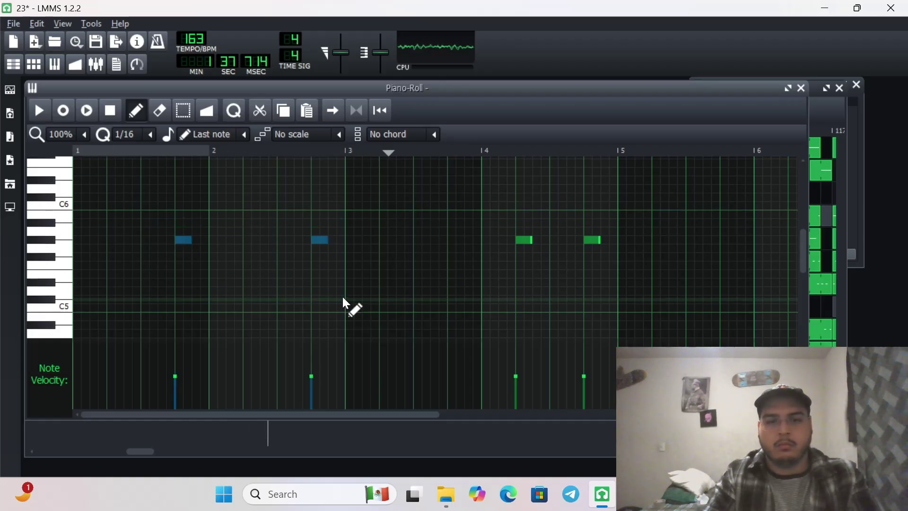
key("Delete")
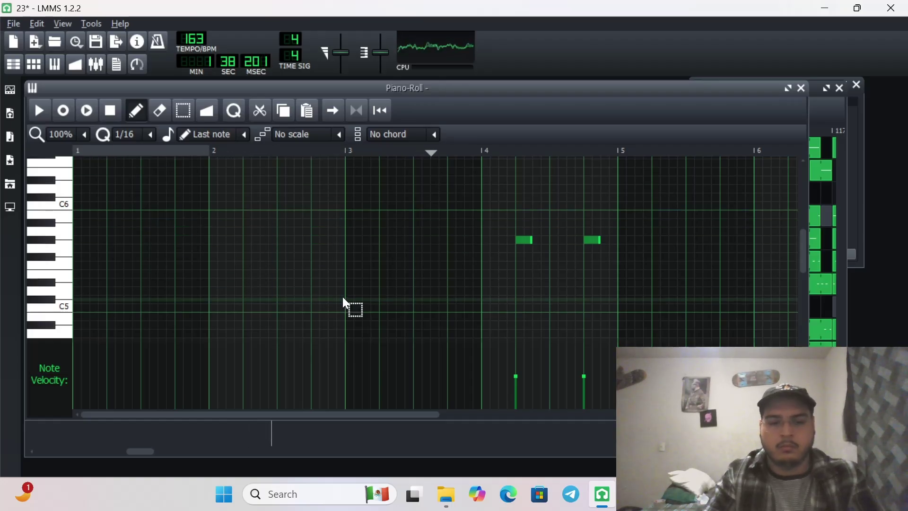
left_click(92, 444)
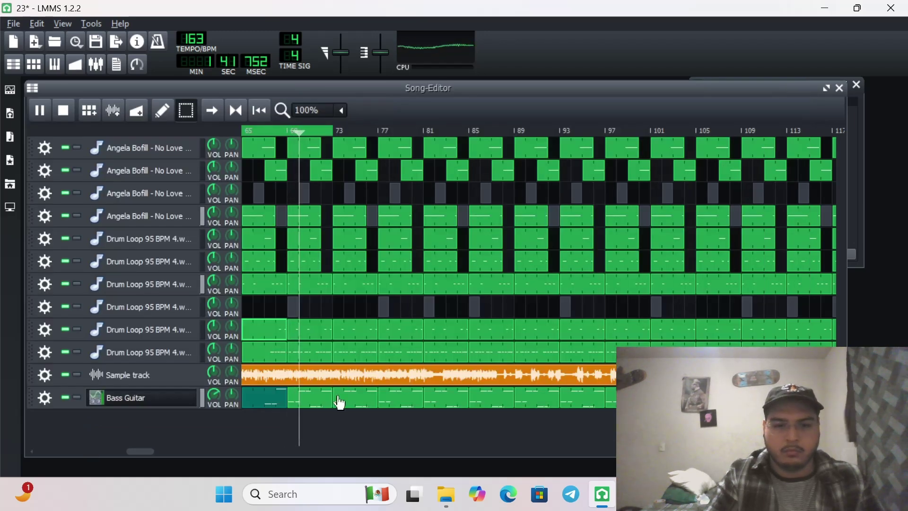
Step: Delete the first two notes from the bar-65 pattern on the third Drum Loop track and return to the Song-Editor
double_click(265, 283)
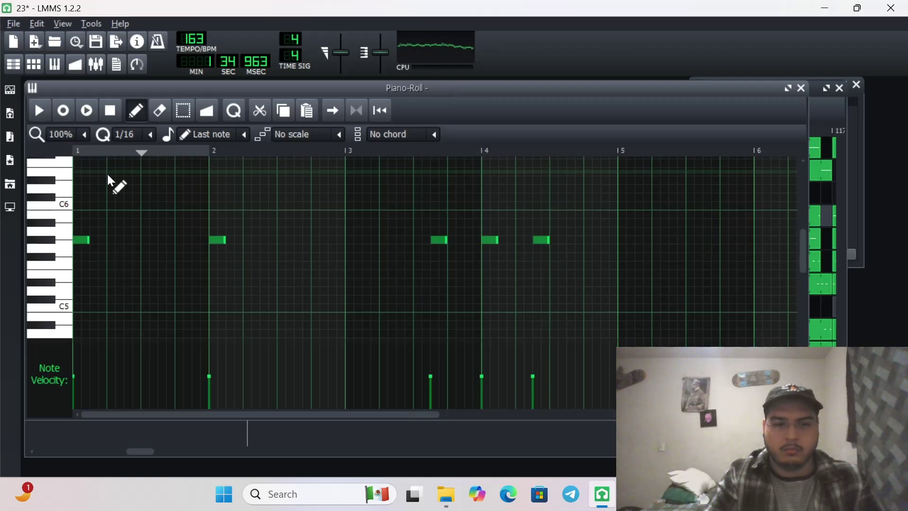
left_click_drag(88, 215, 273, 302)
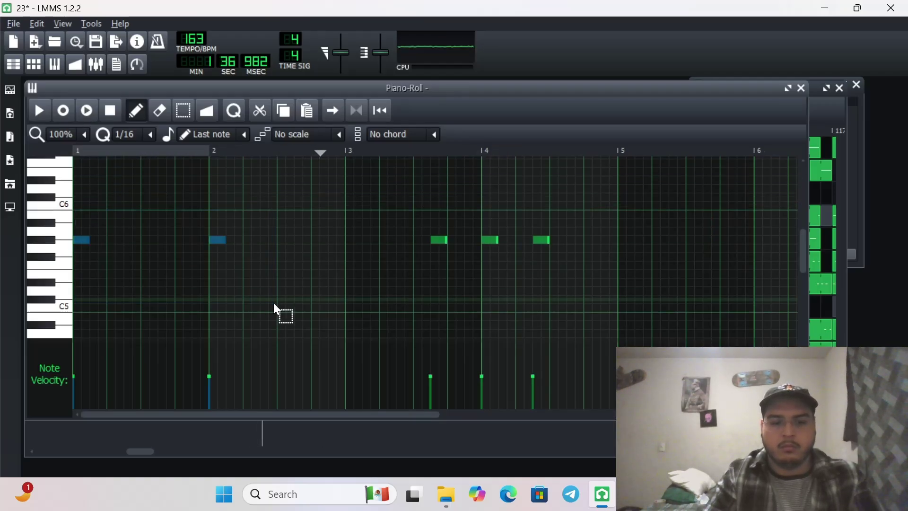
key("Delete")
left_click(99, 435)
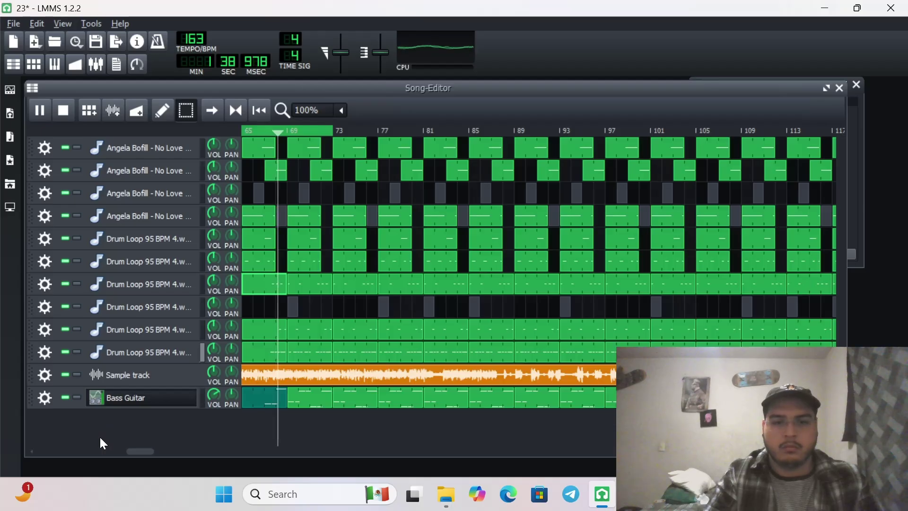
Step: Delete the first two notes from the bar-65 pattern on the second Drum Loop track and return to the Song-Editor
double_click(259, 263)
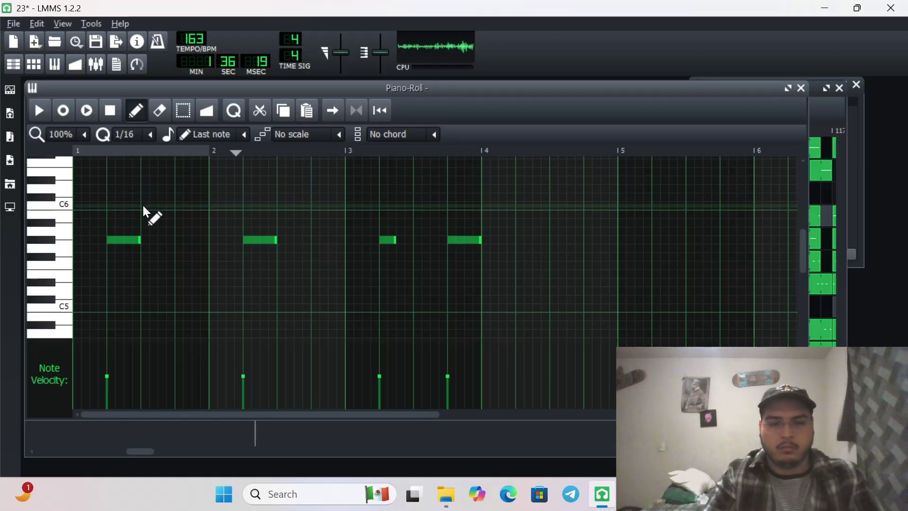
left_click_drag(108, 192, 211, 279)
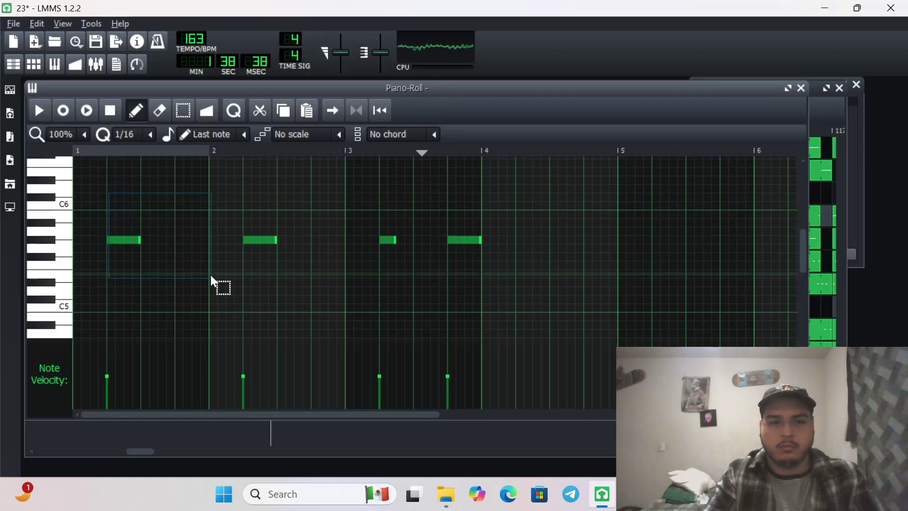
left_click_drag(275, 272, 277, 274)
key("Delete")
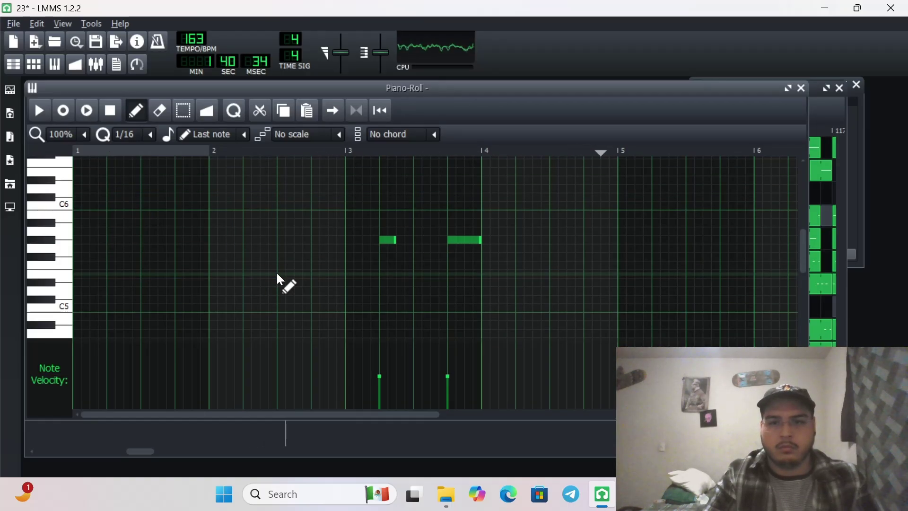
left_click(268, 442)
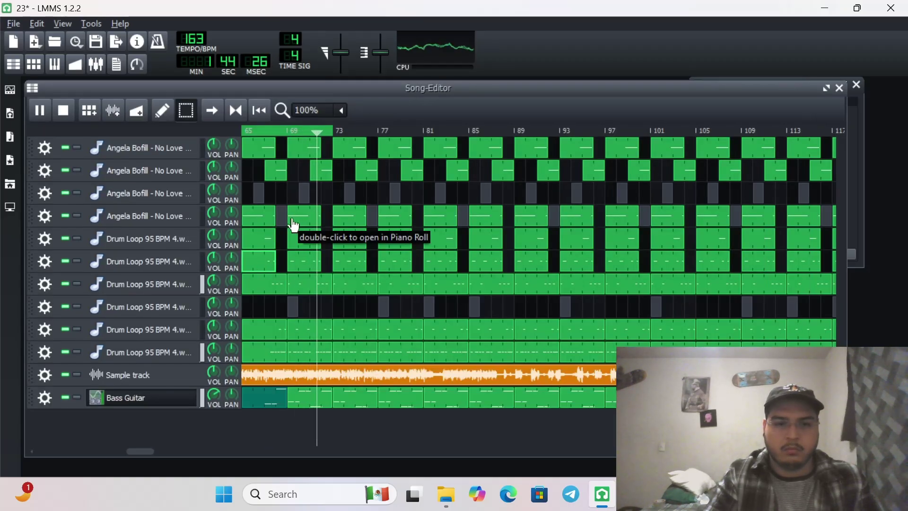
Step: Review the bar-65 patterns of the first and second Drum Loop tracks in the Piano-Roll during playback
double_click(263, 245)
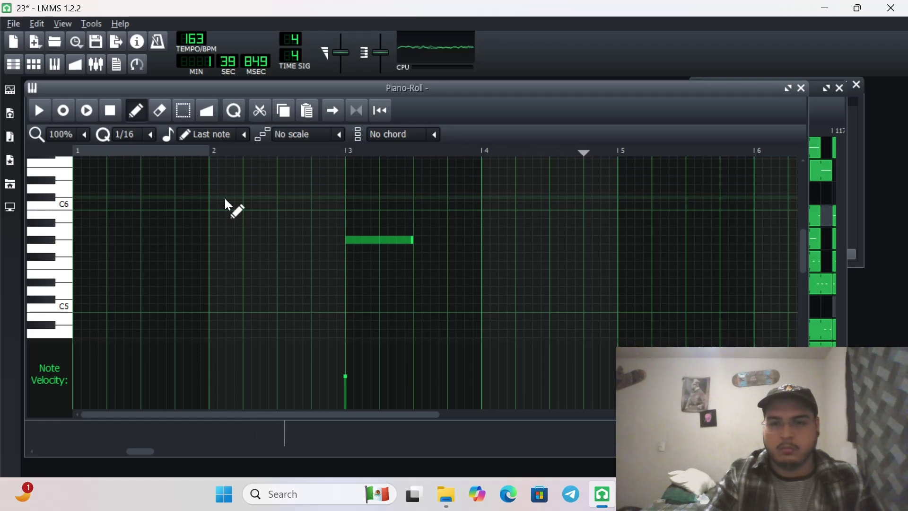
left_click(475, 429)
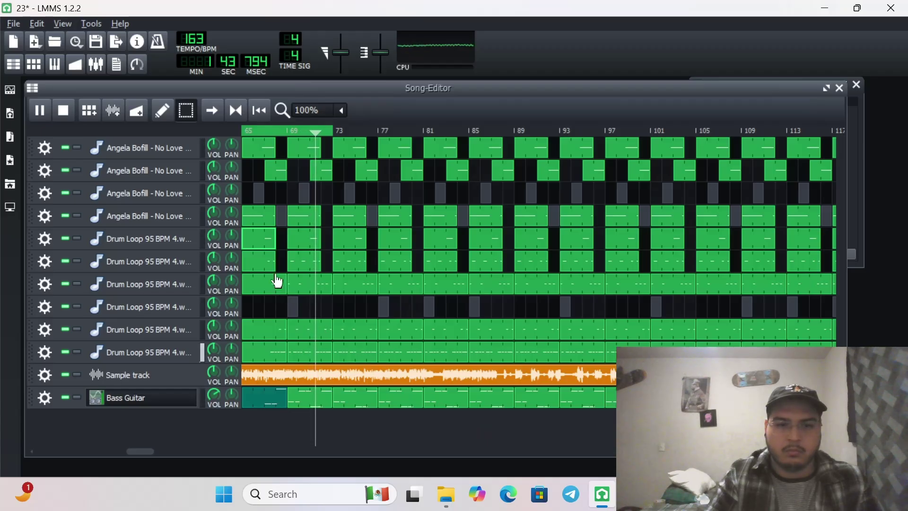
double_click(265, 259)
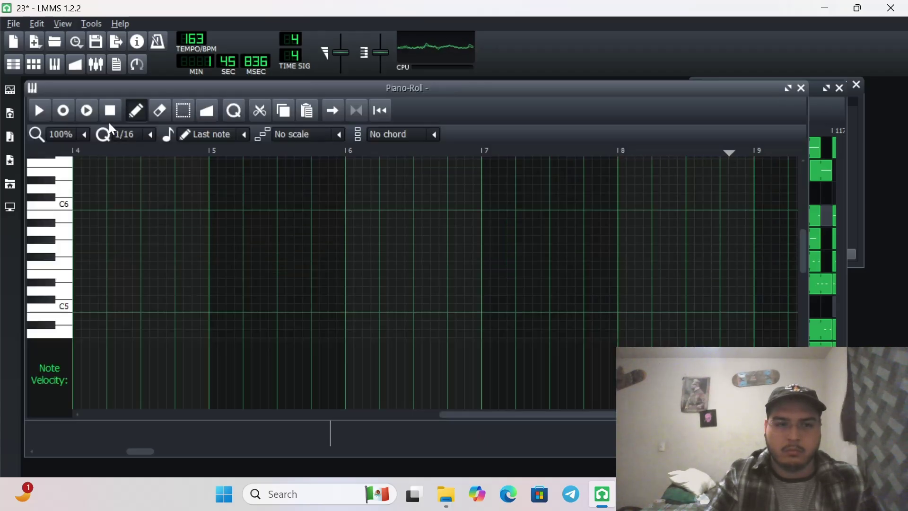
left_click(90, 115)
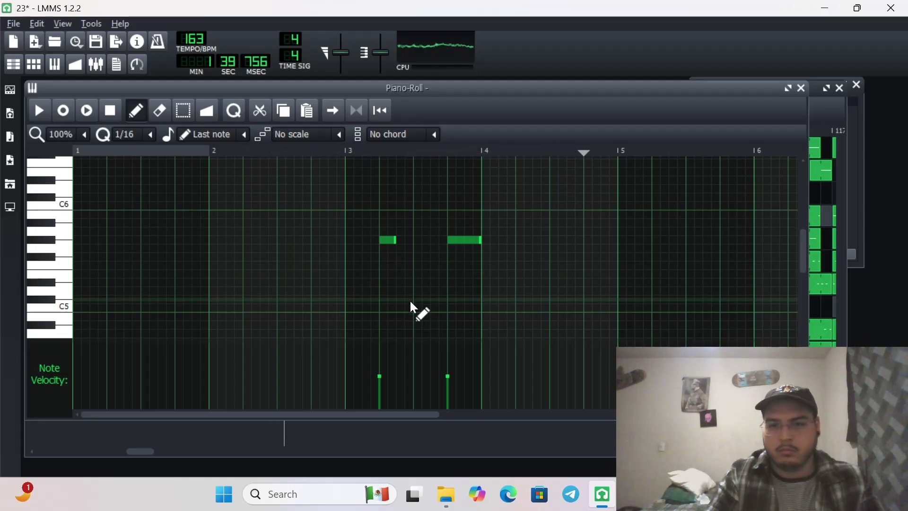
left_click(261, 429)
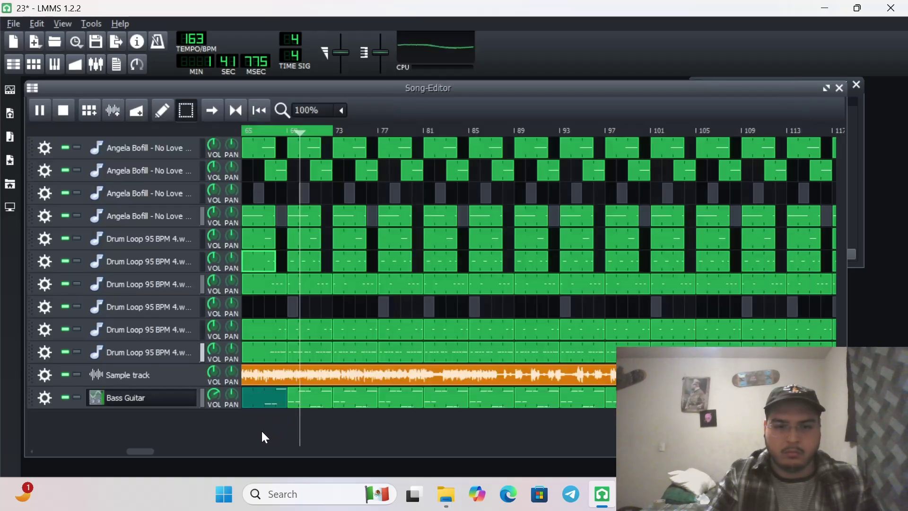
Step: Reopen the bar-65 pattern of the fifth Drum Loop track in the Piano-Roll and restart its playback
double_click(274, 331)
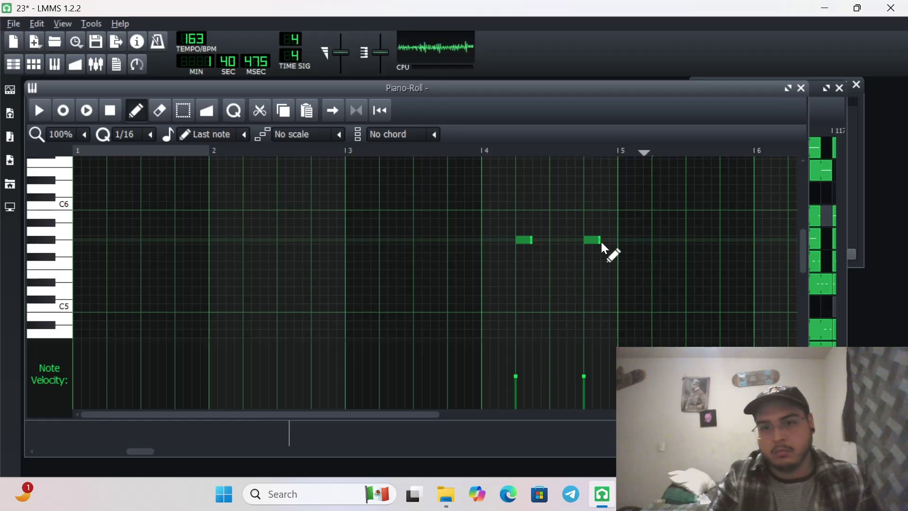
left_click(93, 109)
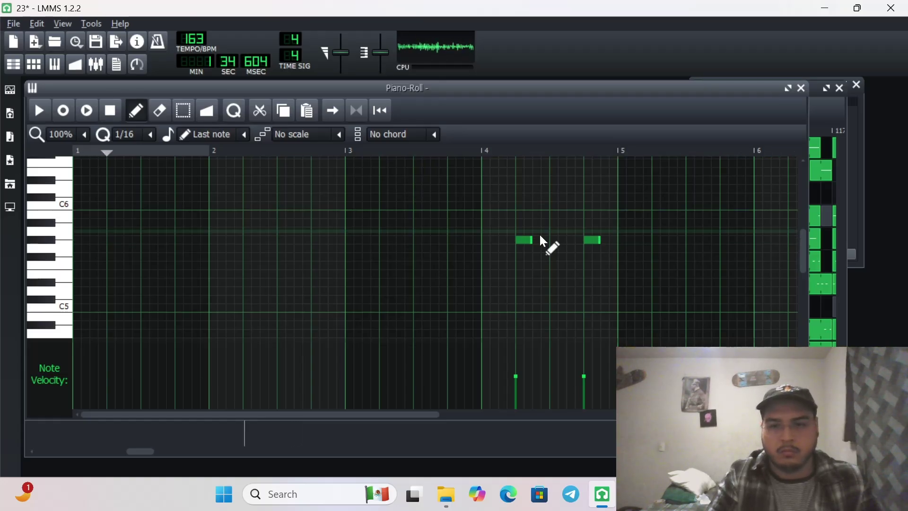
left_click(612, 240)
left_click_drag(639, 242, 612, 247)
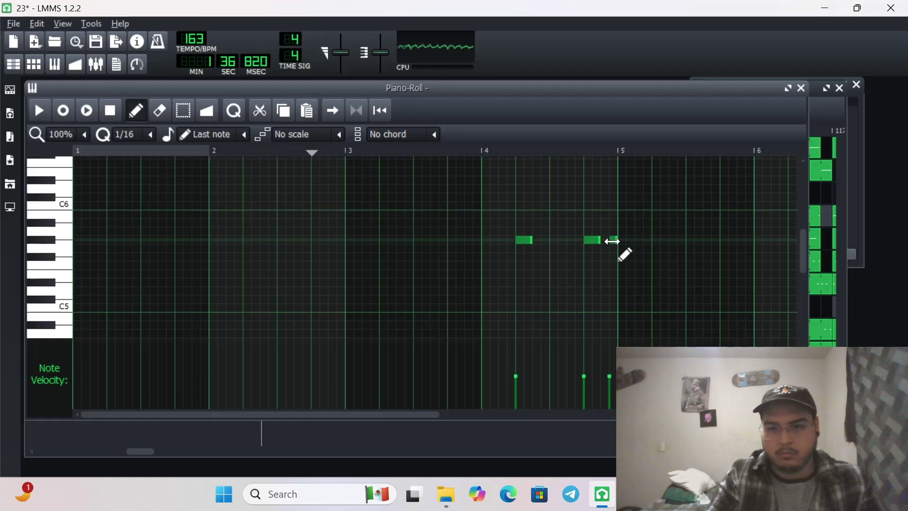
right_click(611, 241)
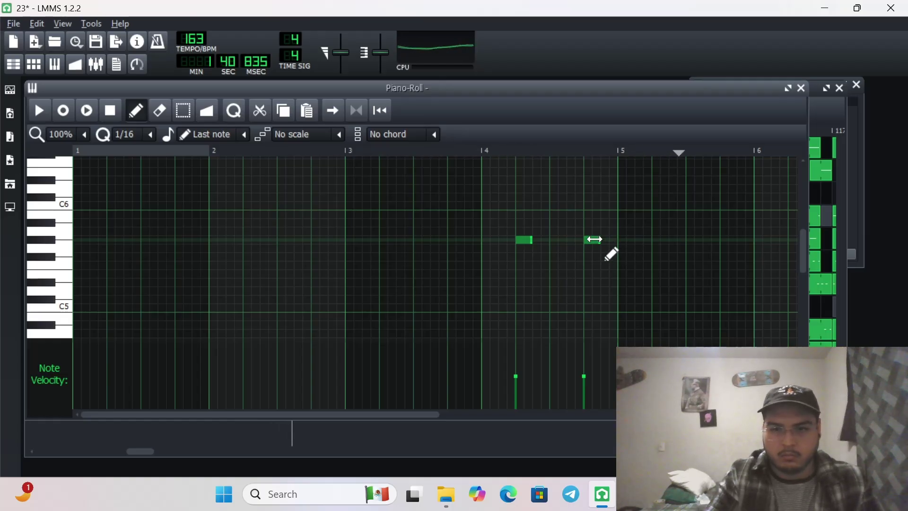
Step: Replace the last note in bar 4 with a short note placed slightly earlier on the same row
left_click(574, 239)
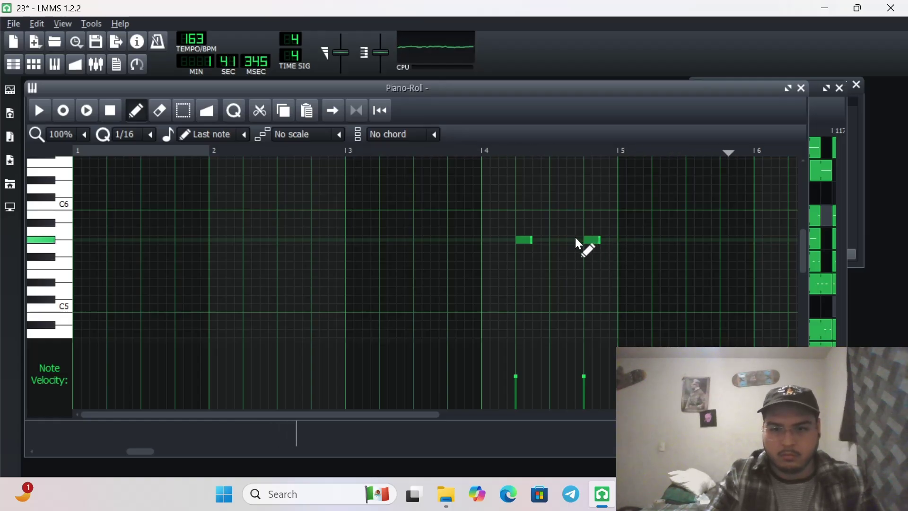
left_click(87, 109)
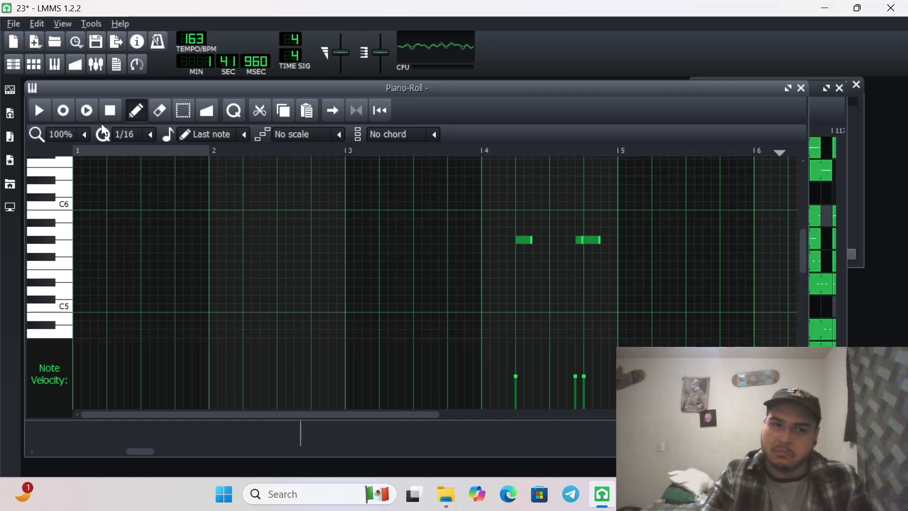
left_click(565, 240)
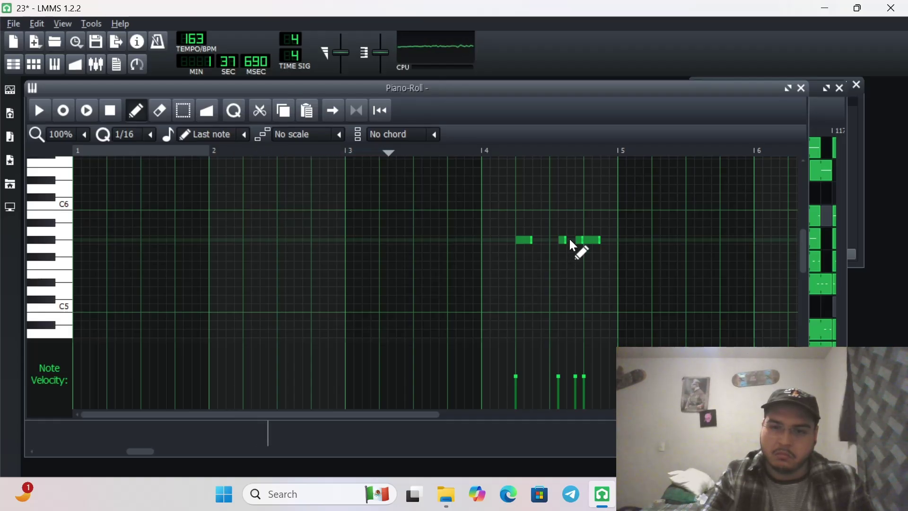
right_click(576, 239)
left_click(576, 240)
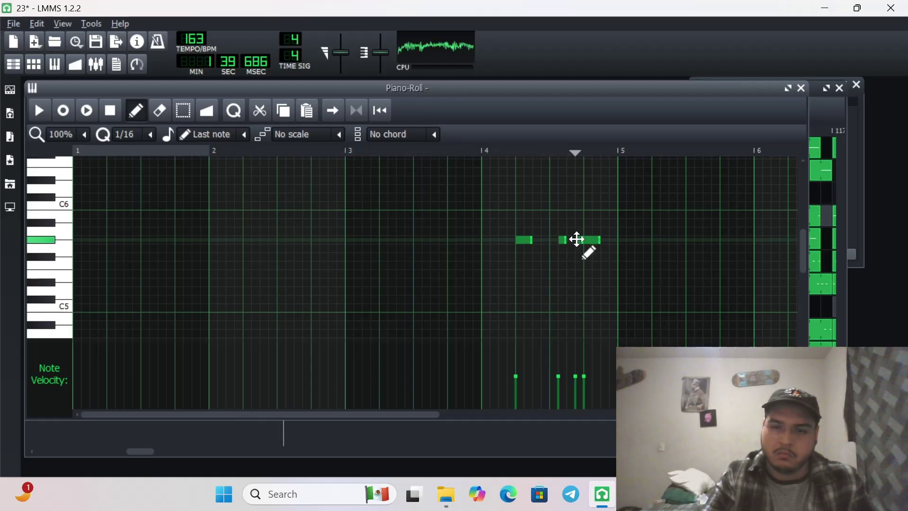
right_click(577, 239)
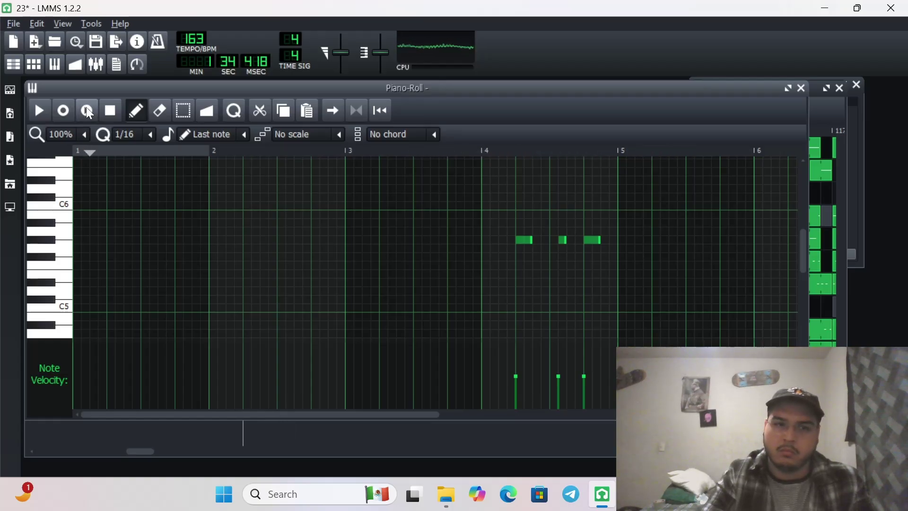
right_click(583, 239)
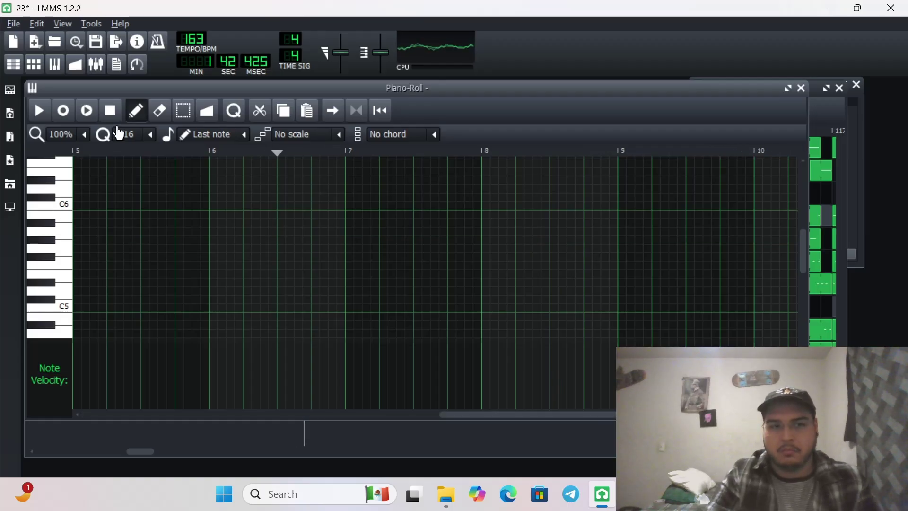
Step: Add a short note right after bar 4's first note and redraw the short note following it on the same row
left_click(544, 239)
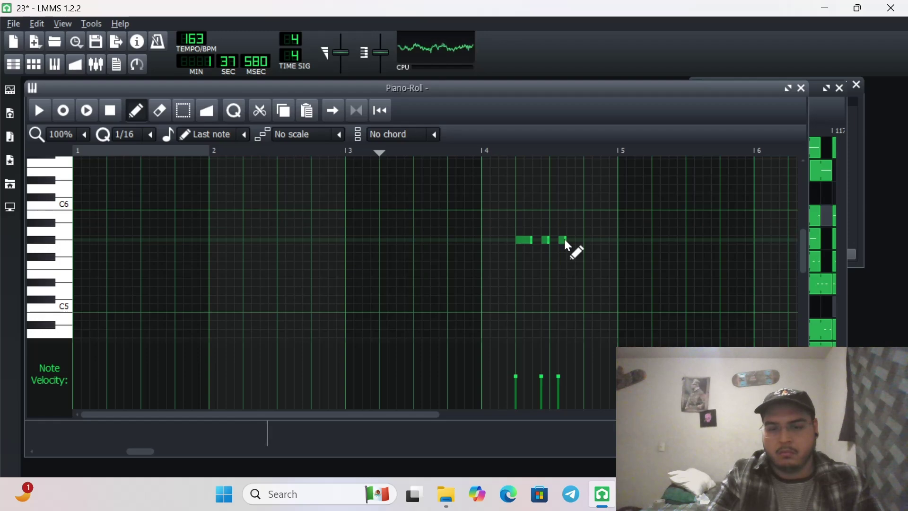
right_click(564, 240)
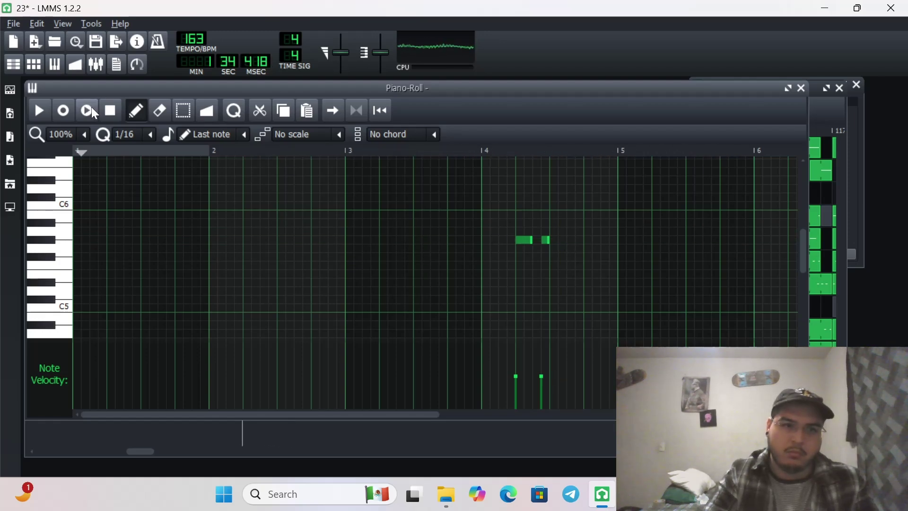
left_click(563, 235)
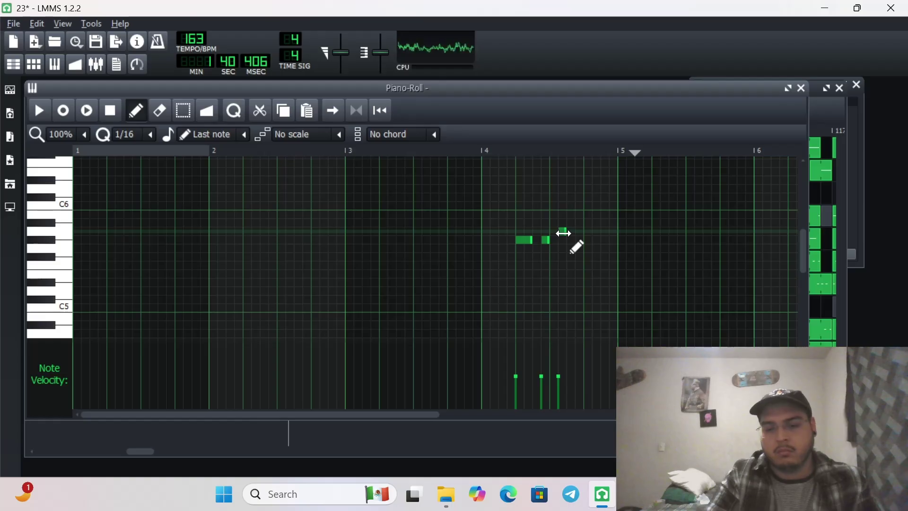
right_click(563, 233)
left_click(562, 242)
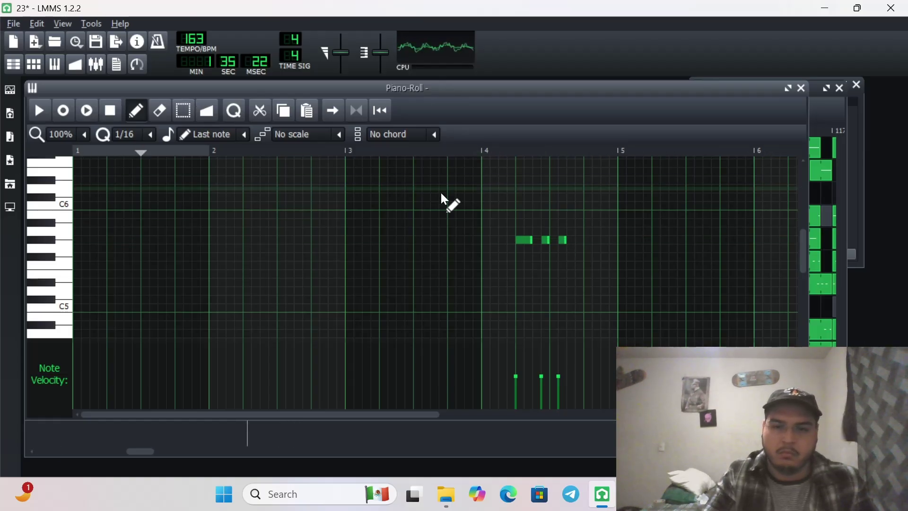
Step: Stop playback, set the note quantization to 1/64, and shorten the last note in bar 4 to about half its length
left_click(111, 110)
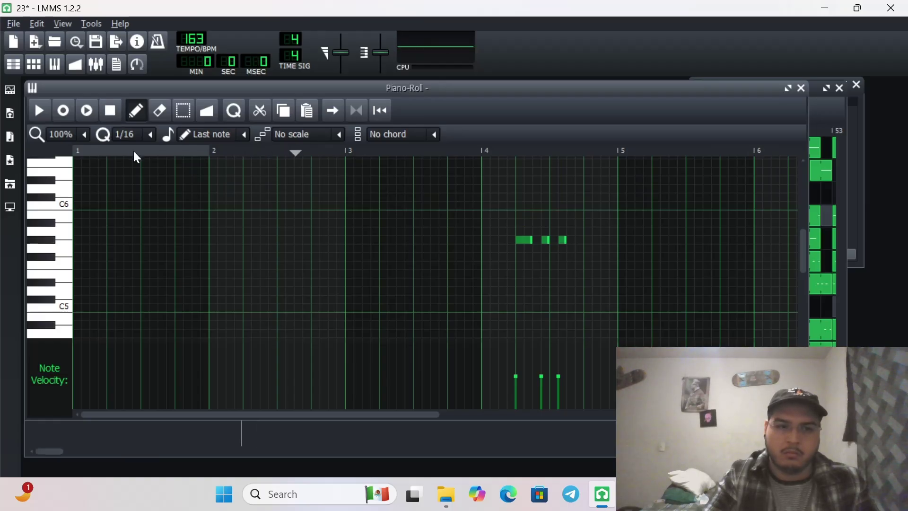
left_click(84, 137)
left_click(93, 236)
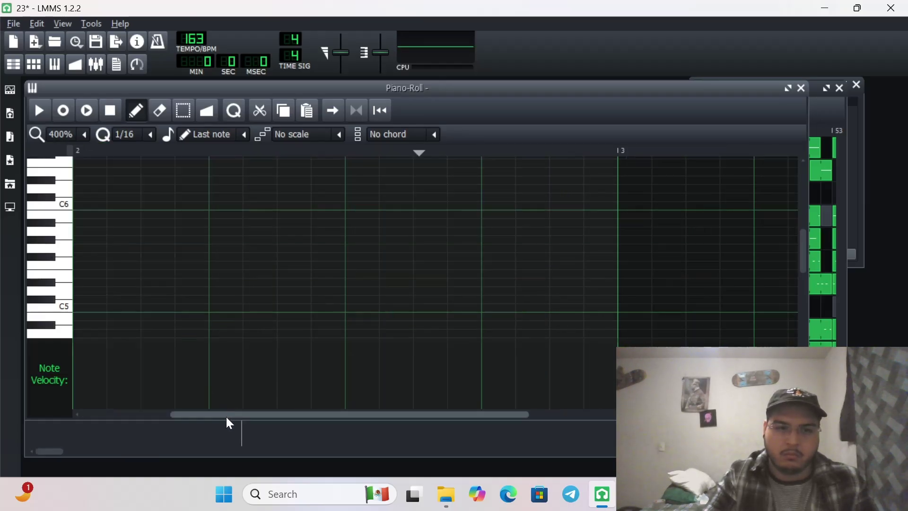
left_click_drag(226, 416, 398, 410)
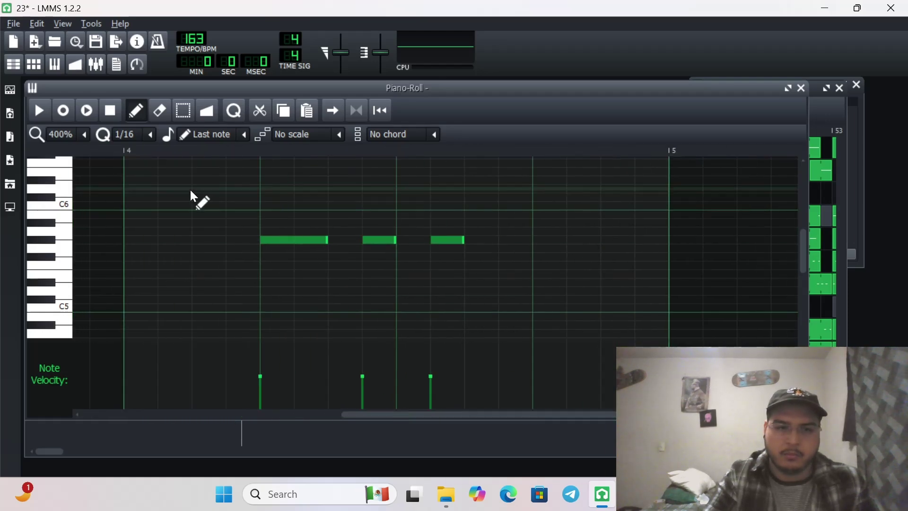
left_click(156, 137)
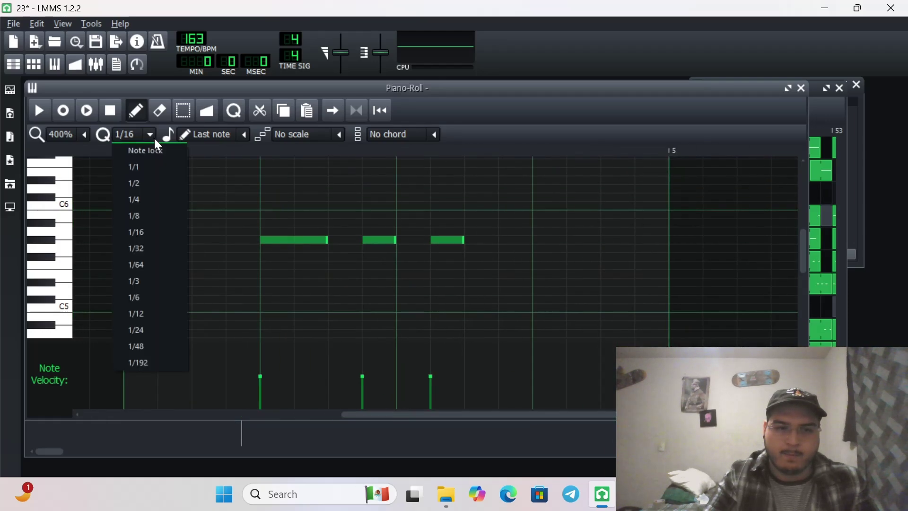
left_click(166, 263)
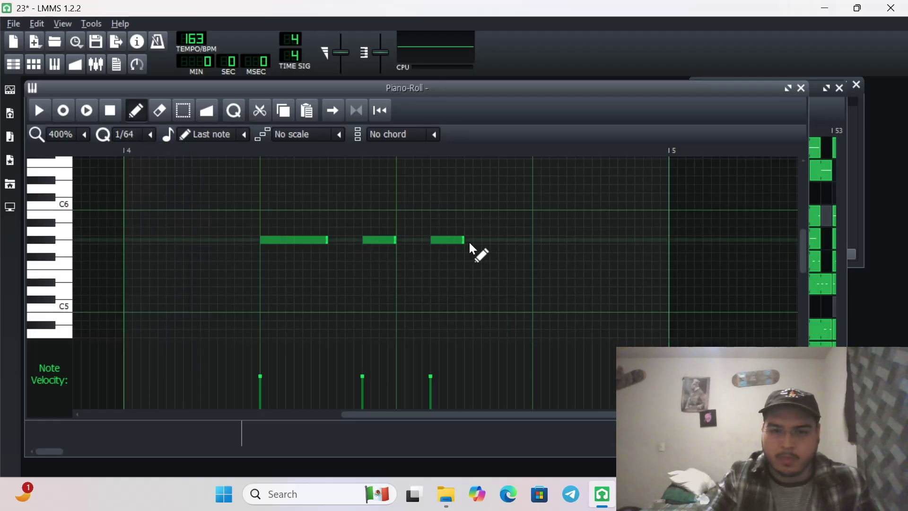
left_click_drag(459, 244, 441, 244)
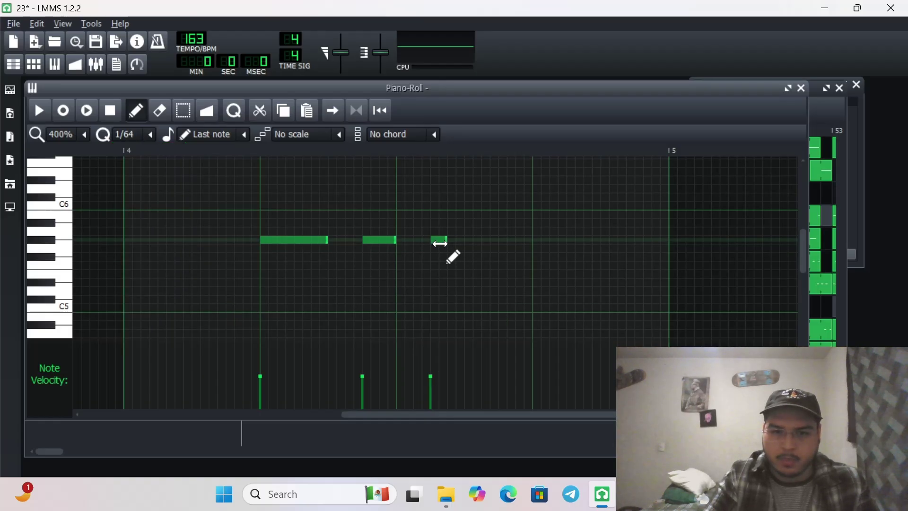
Step: Try out two 1/64 notes directly after bar 4's last note and remove them again
left_click(454, 241)
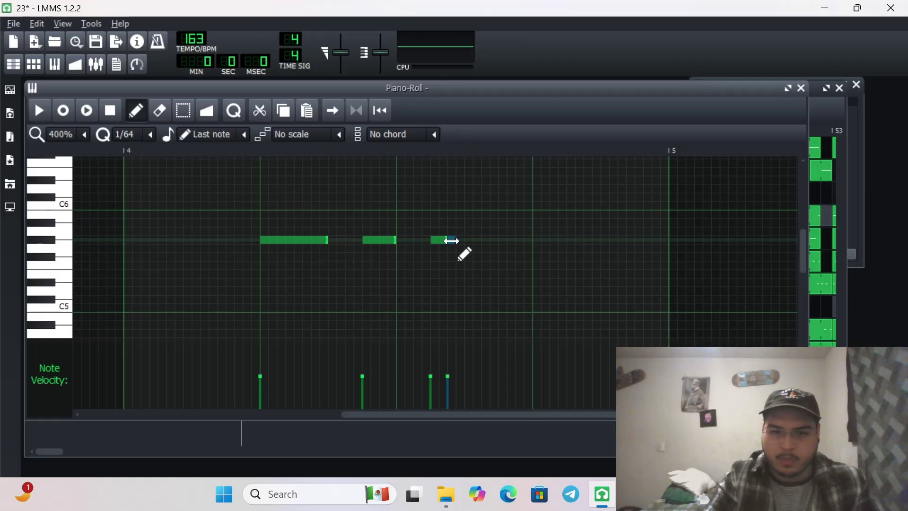
left_click(460, 241)
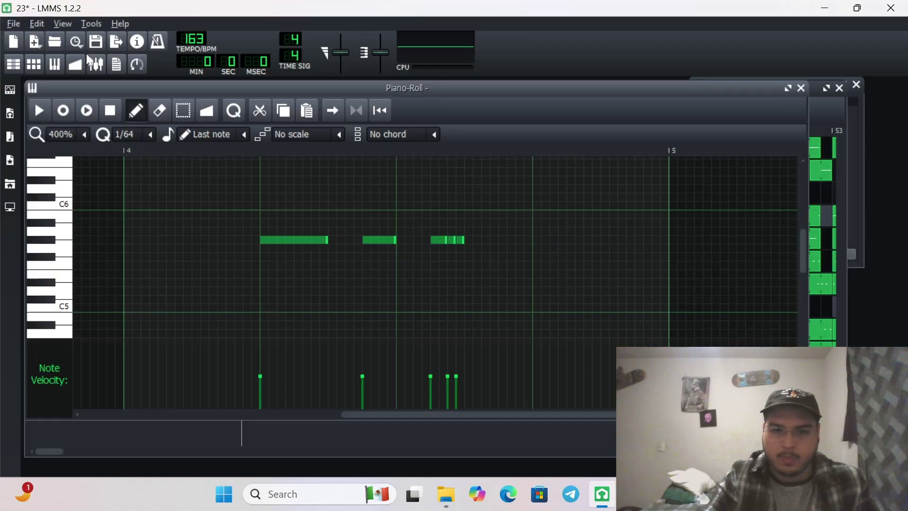
left_click(91, 109)
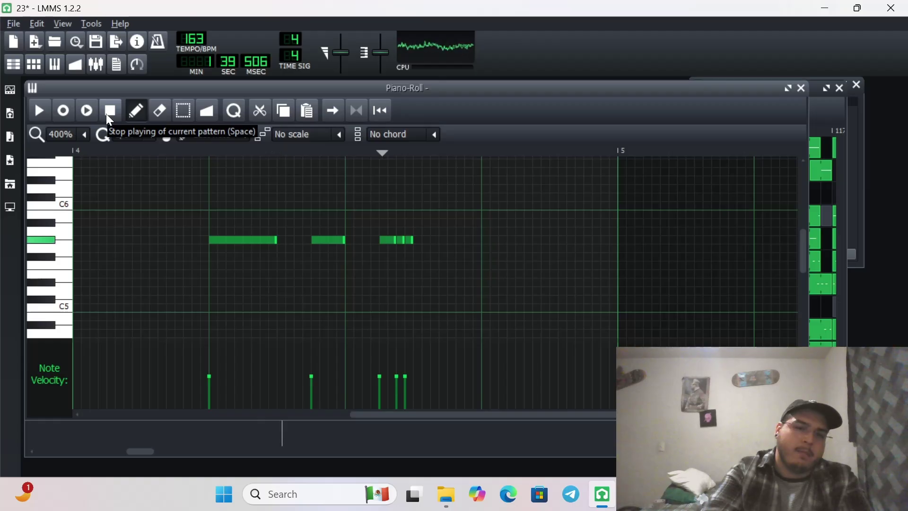
left_click(109, 118)
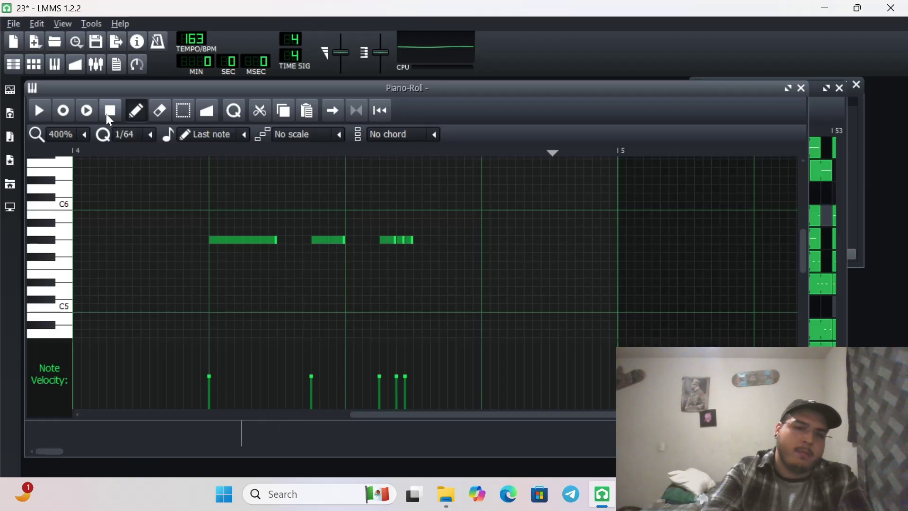
right_click(406, 240)
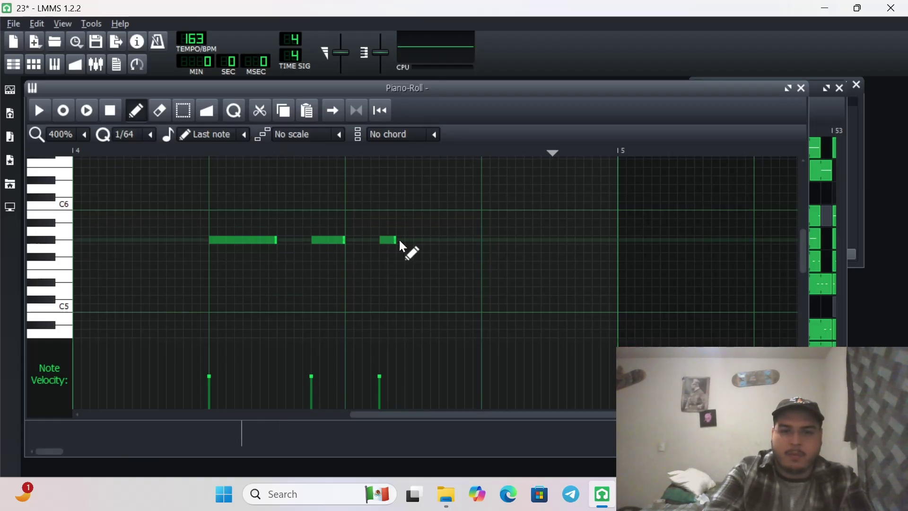
Step: Lengthen bar 4's last note to about five 1/64 steps, set the note quantization to 1/16, and play the result
left_click_drag(392, 239, 425, 244)
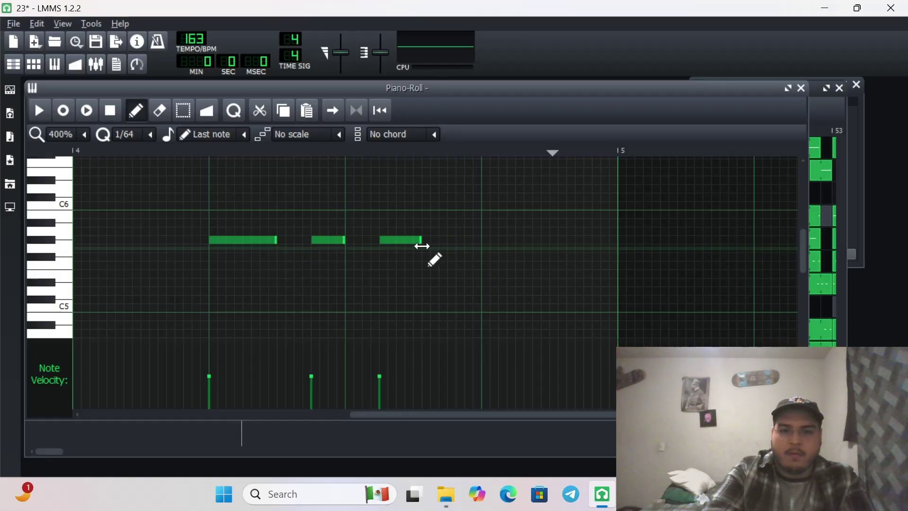
left_click(150, 135)
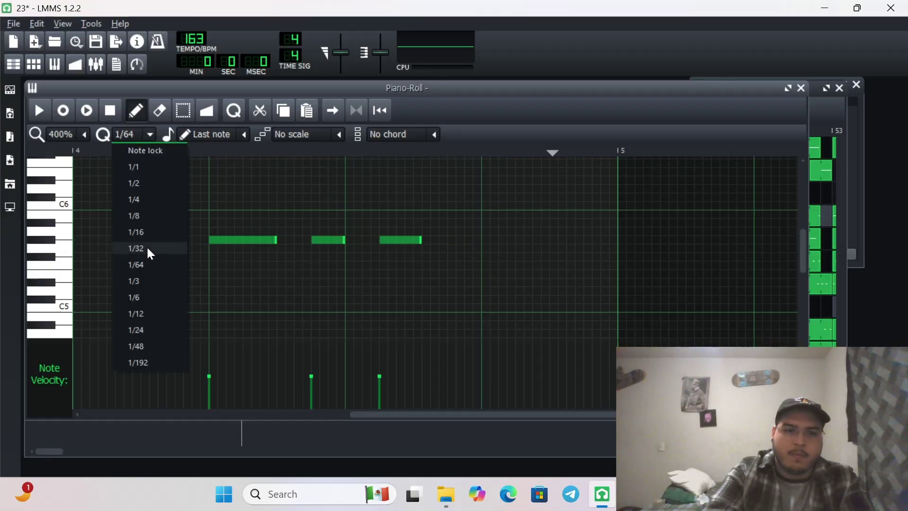
left_click(151, 233)
left_click(82, 113)
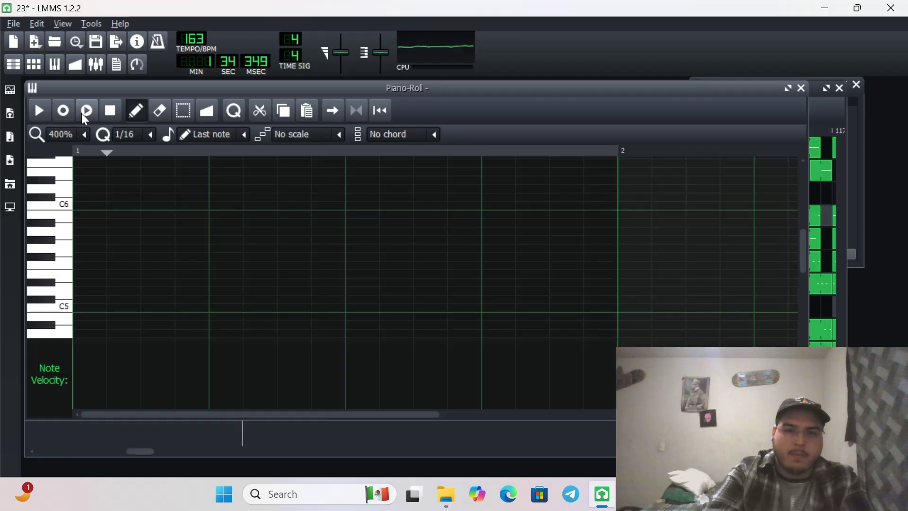
left_click(141, 137)
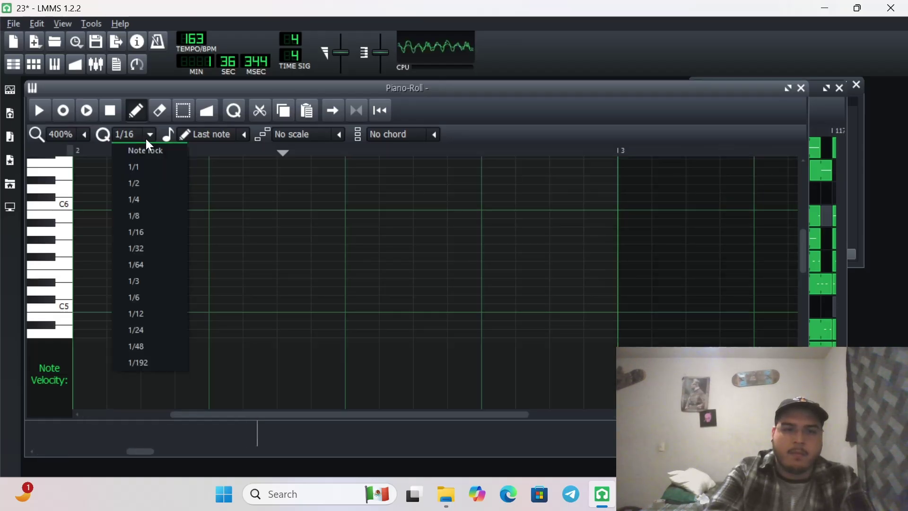
left_click(151, 232)
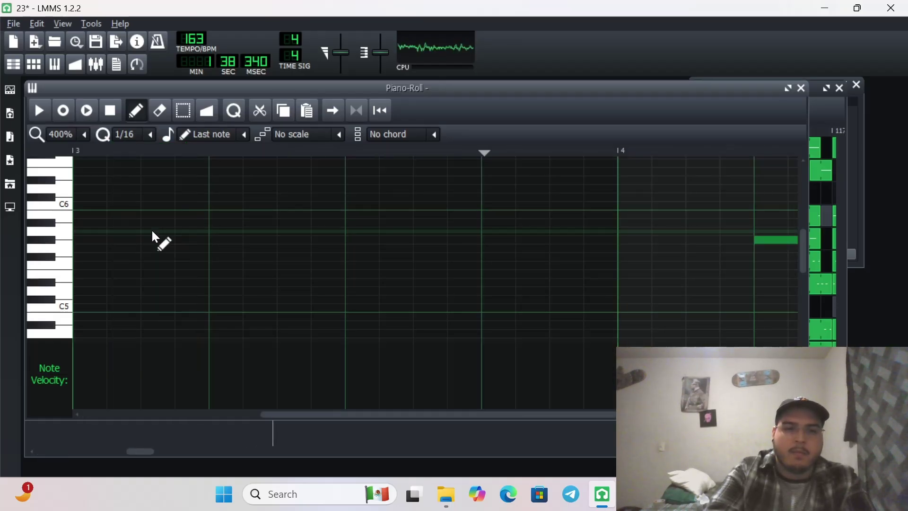
Step: Return to the Song-Editor and audition the arrangement from bar 81 and from the loop and song start
left_click(83, 135)
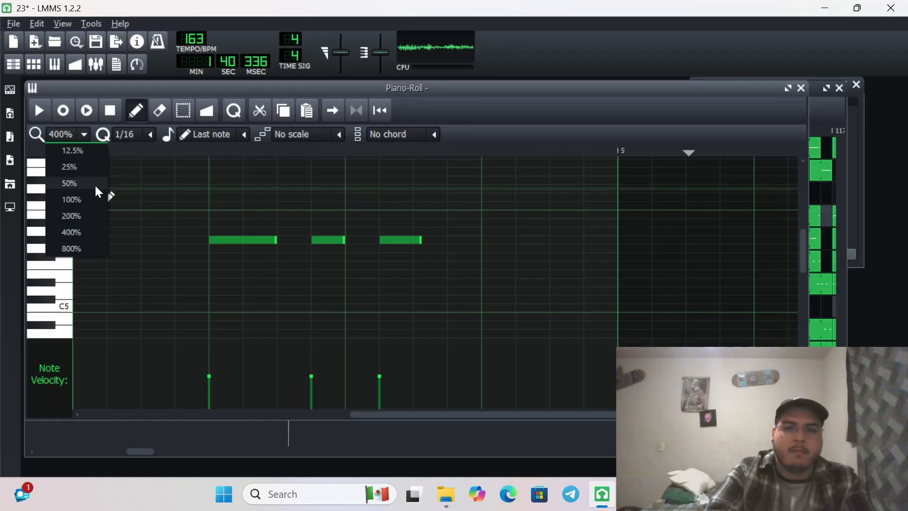
left_click(94, 183)
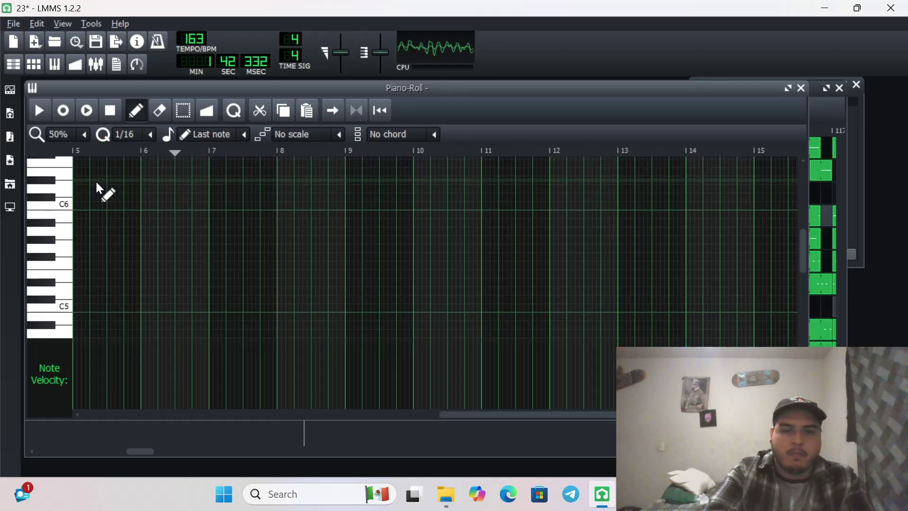
left_click(424, 435)
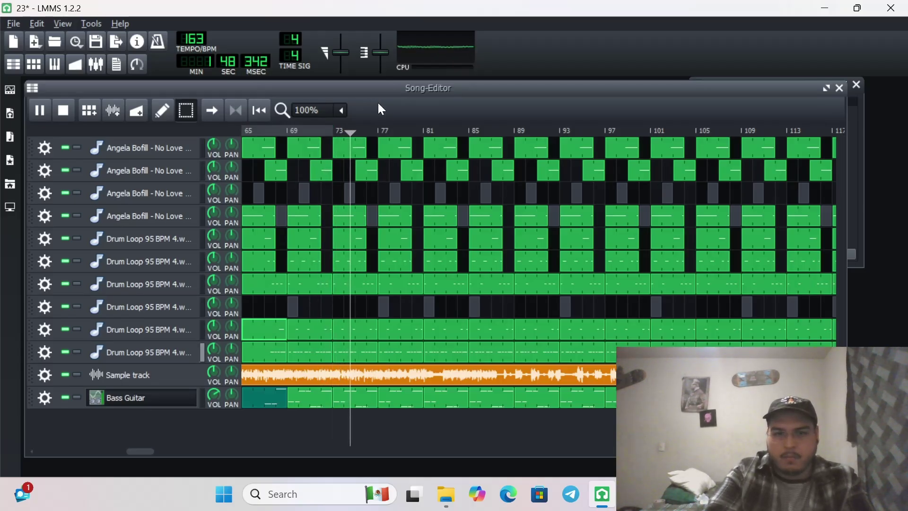
left_click(422, 132)
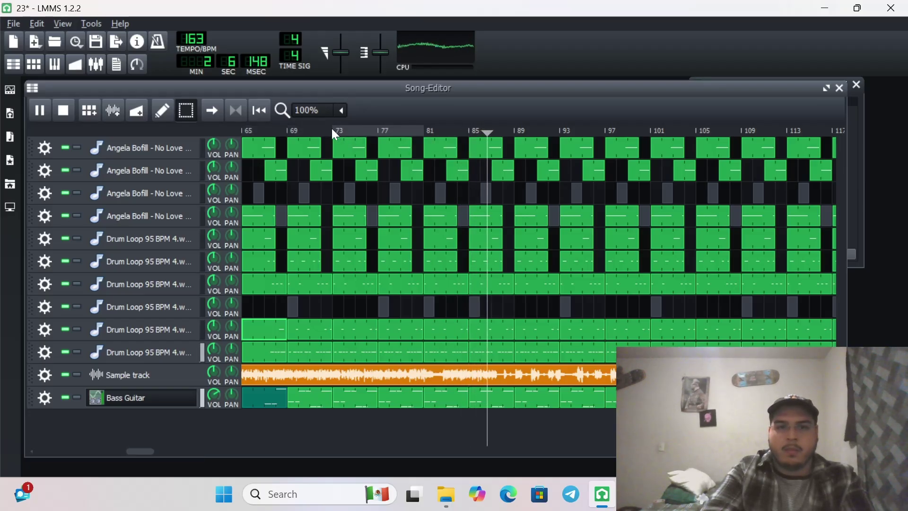
left_click(70, 110)
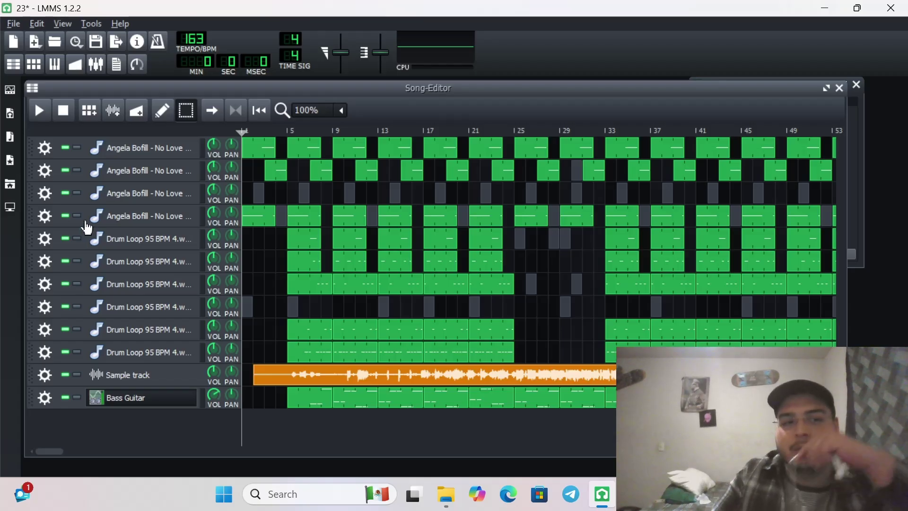
left_click(40, 112)
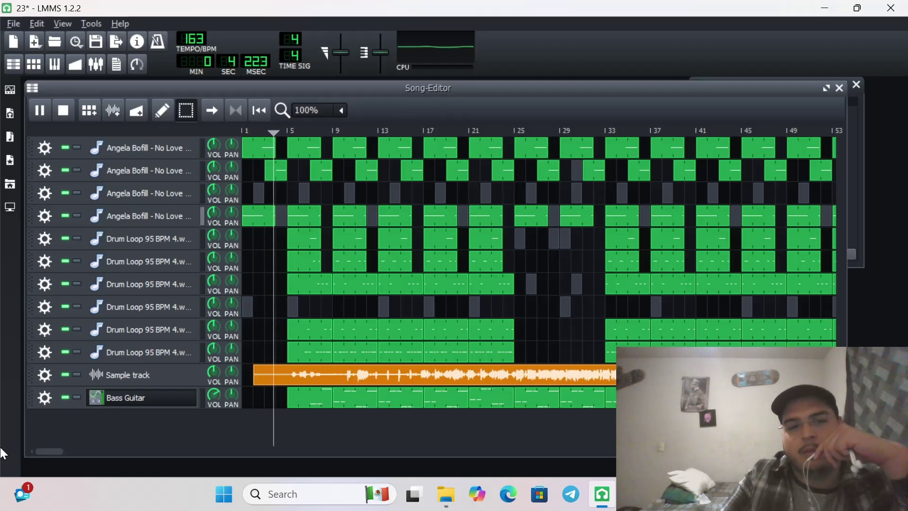
left_click(61, 111)
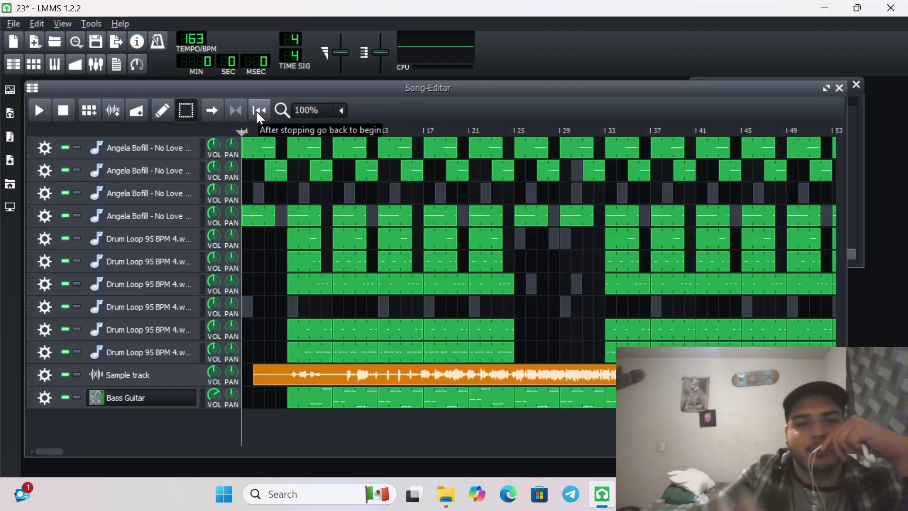
Step: Enable the loop points, set the loop from bar 81 to bar 85, and restart playback within it
left_click(237, 111)
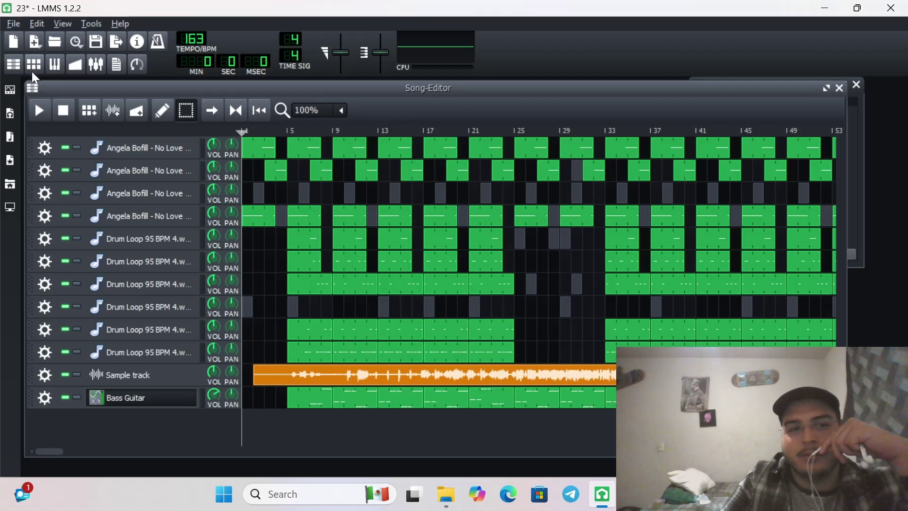
left_click(36, 108)
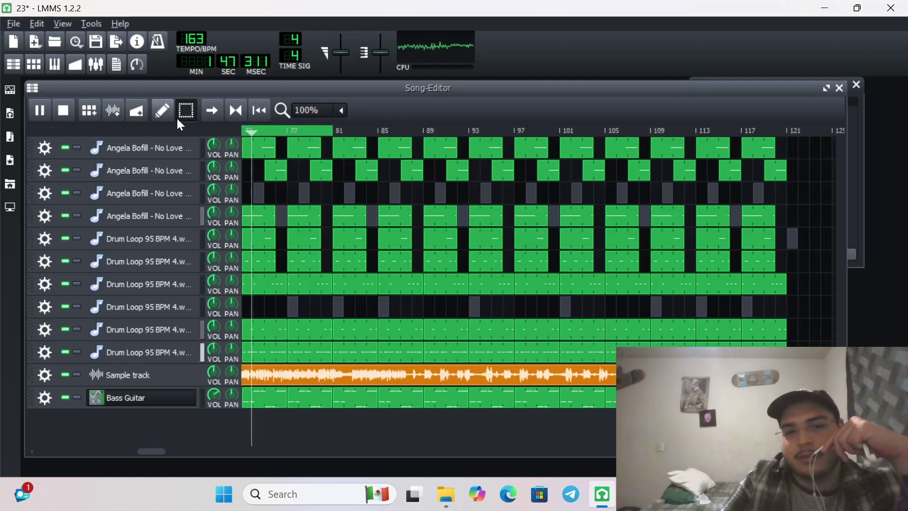
right_click(379, 130)
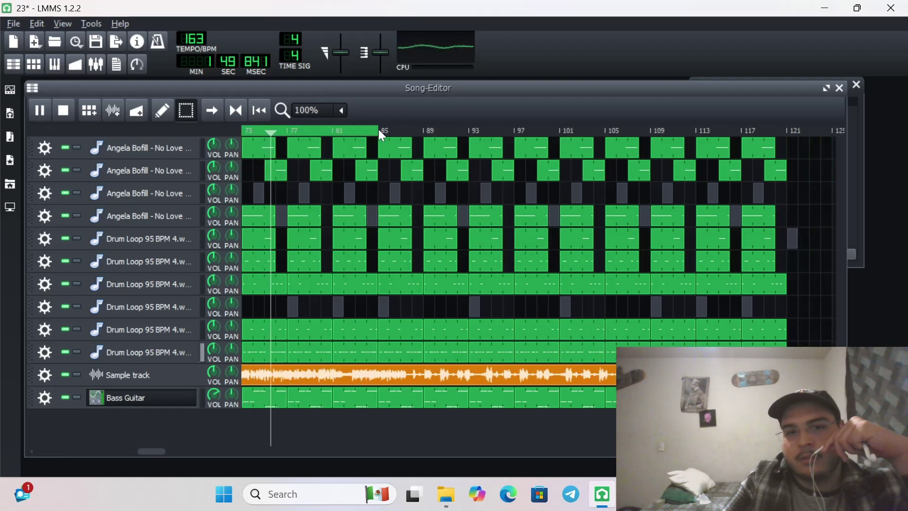
right_click(331, 132, "shift")
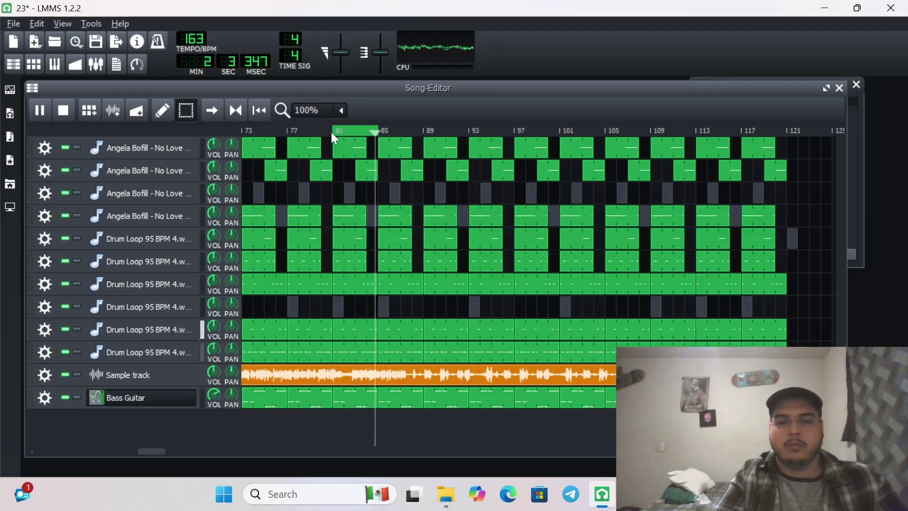
left_click(65, 111)
left_click(45, 106)
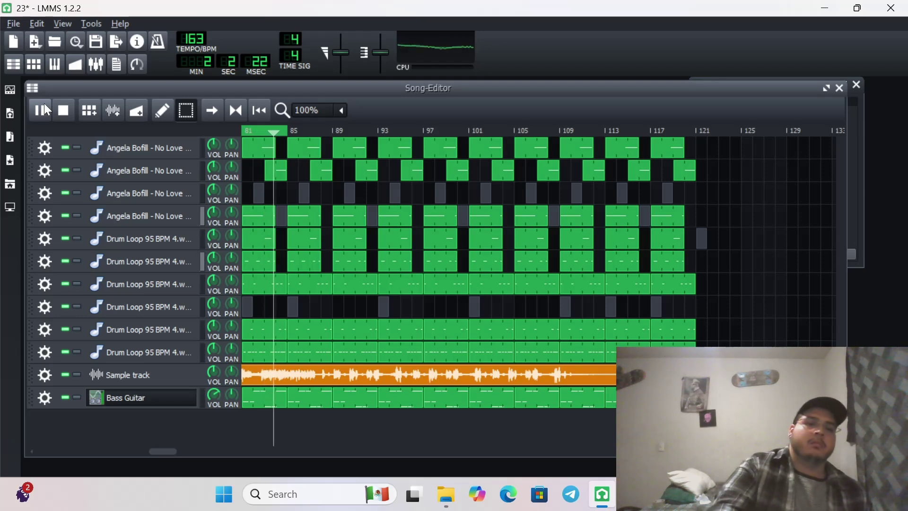
Step: Open the Bass Guitar pattern at bar 81 in the Piano-Roll at 100% zoom and replay its opening bars
double_click(262, 402)
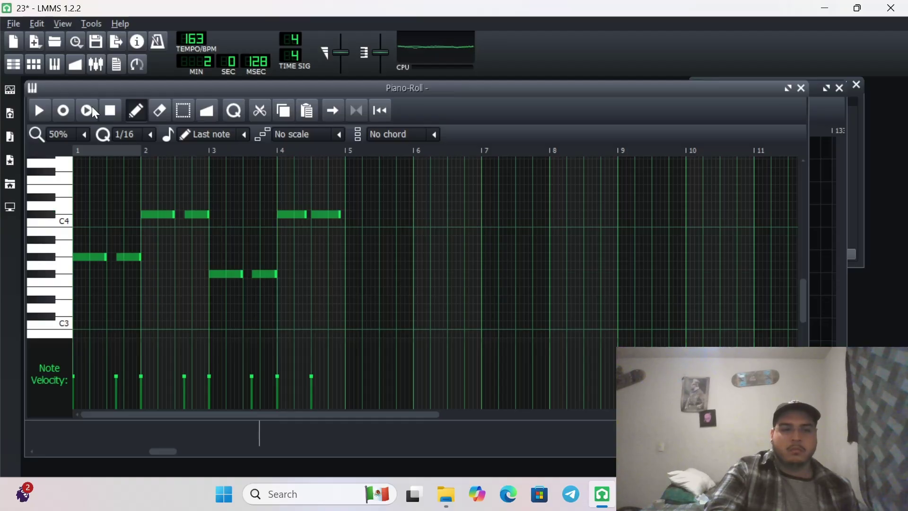
left_click(86, 134)
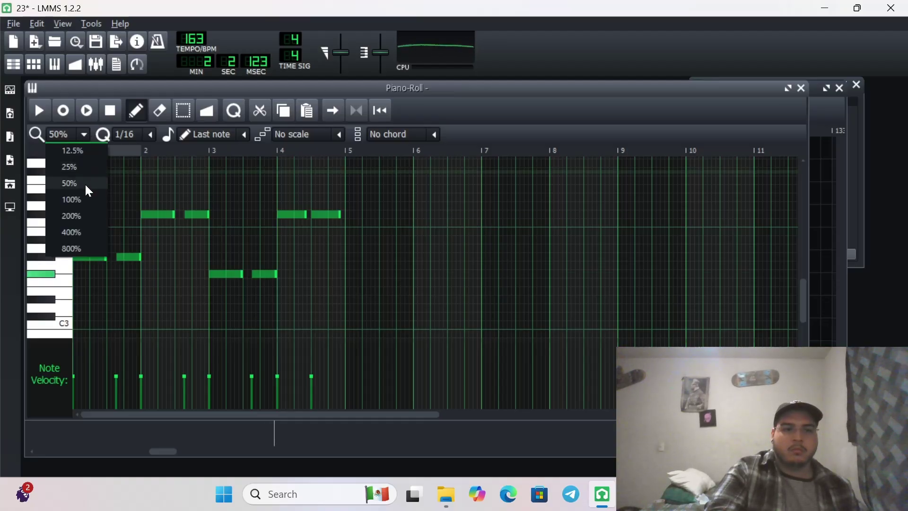
left_click(84, 199)
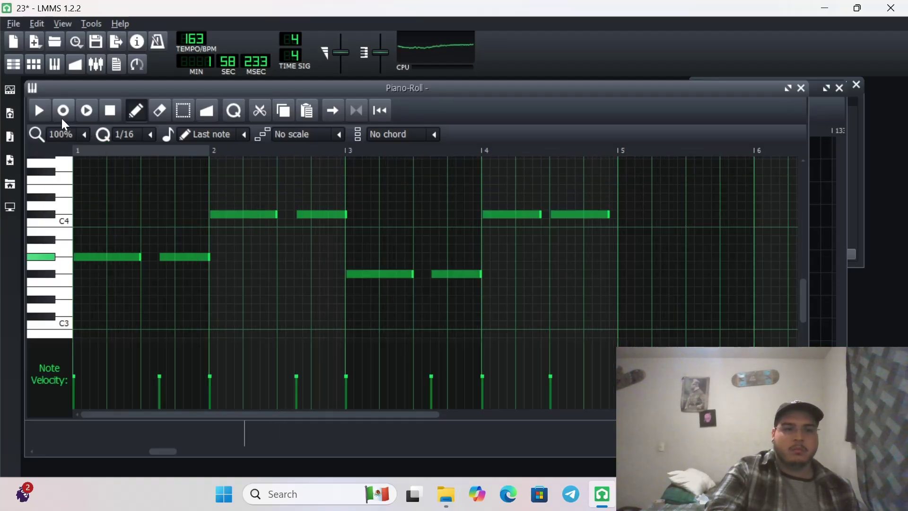
left_click(86, 112)
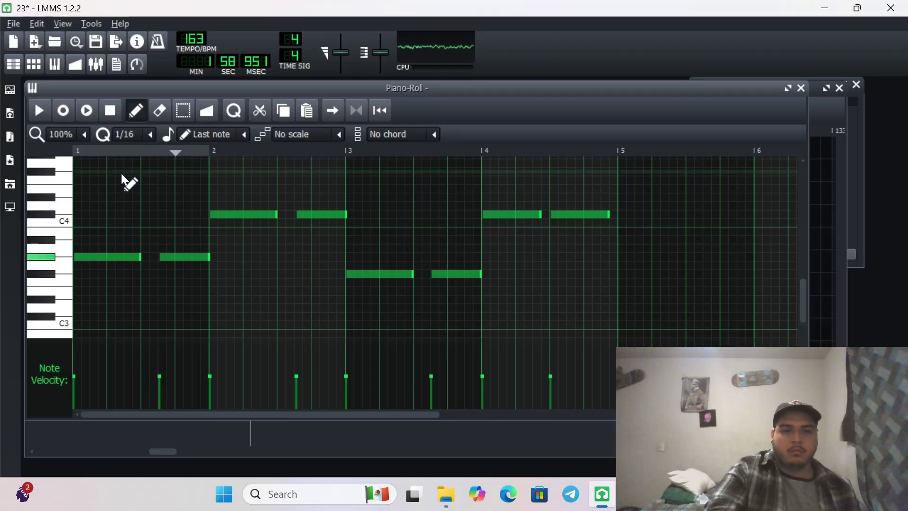
left_click(87, 106)
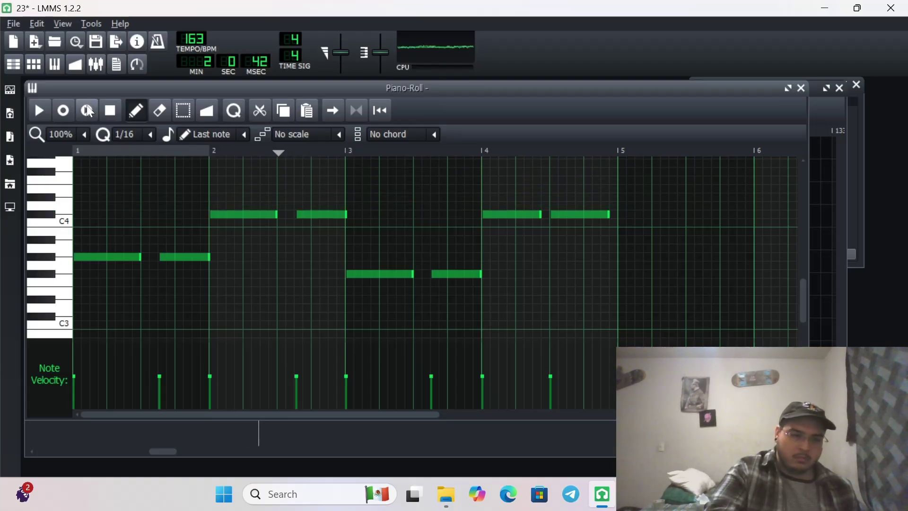
left_click(87, 105)
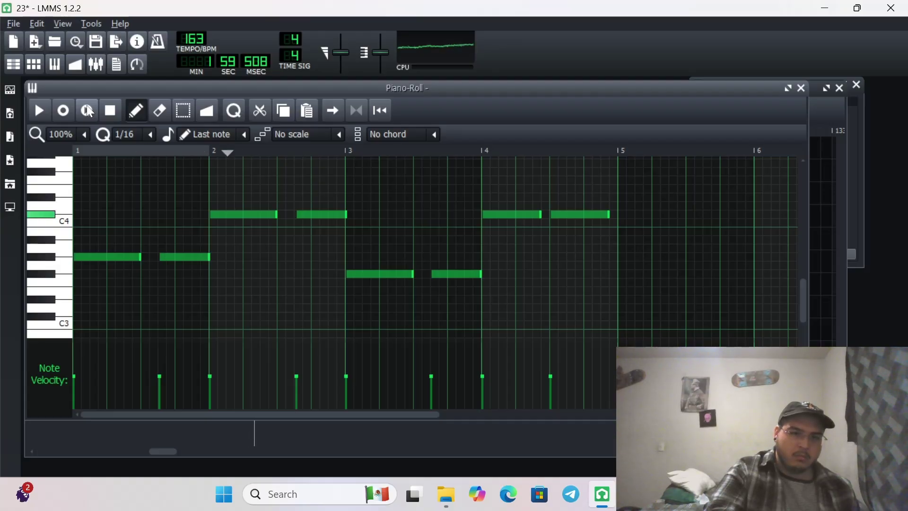
left_click(87, 105)
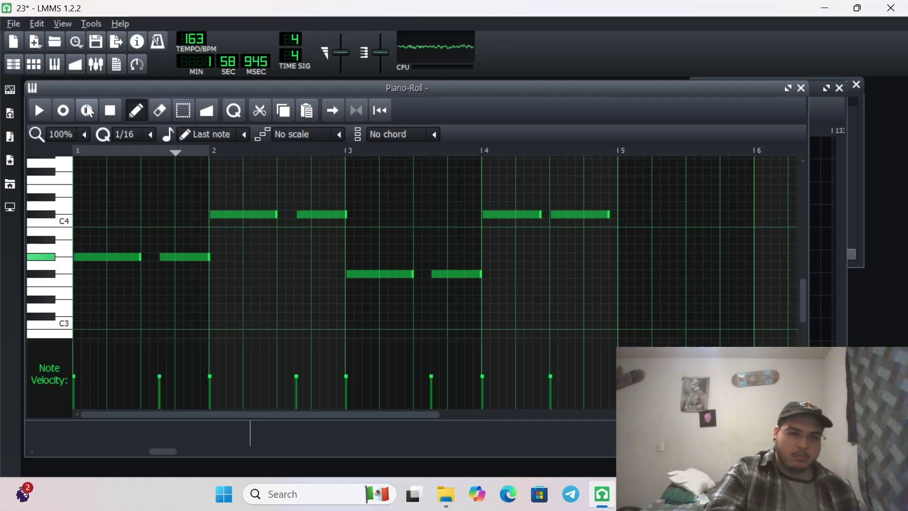
left_click(86, 105)
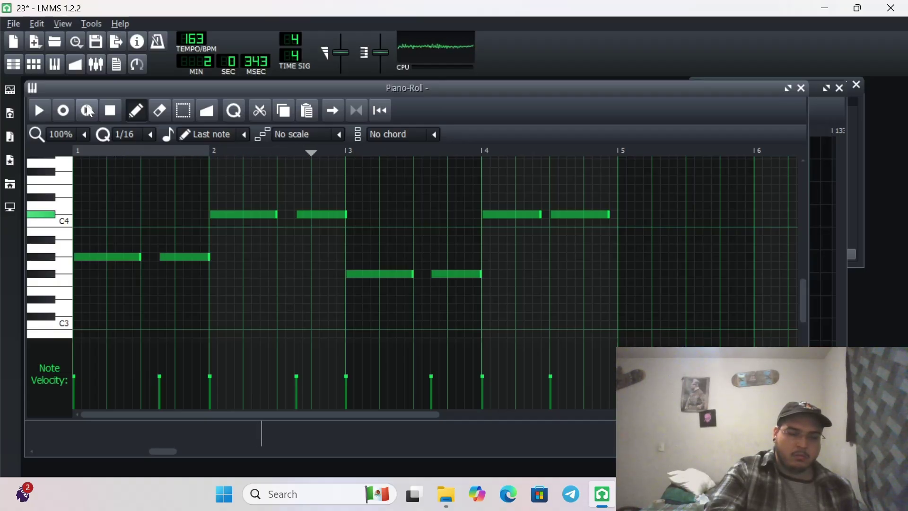
left_click(87, 105)
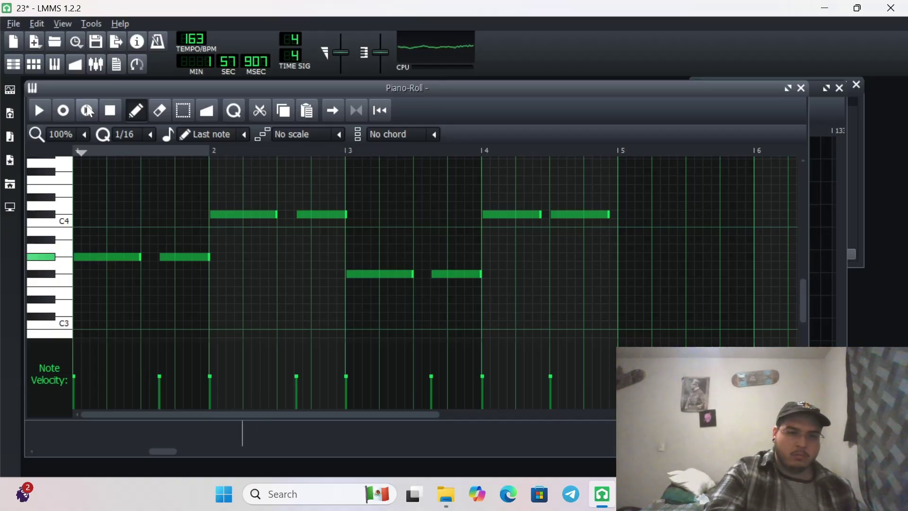
Step: Delete both notes in bar 2 of the bass pattern, replay it, and return to the Song-Editor
right_click(247, 217)
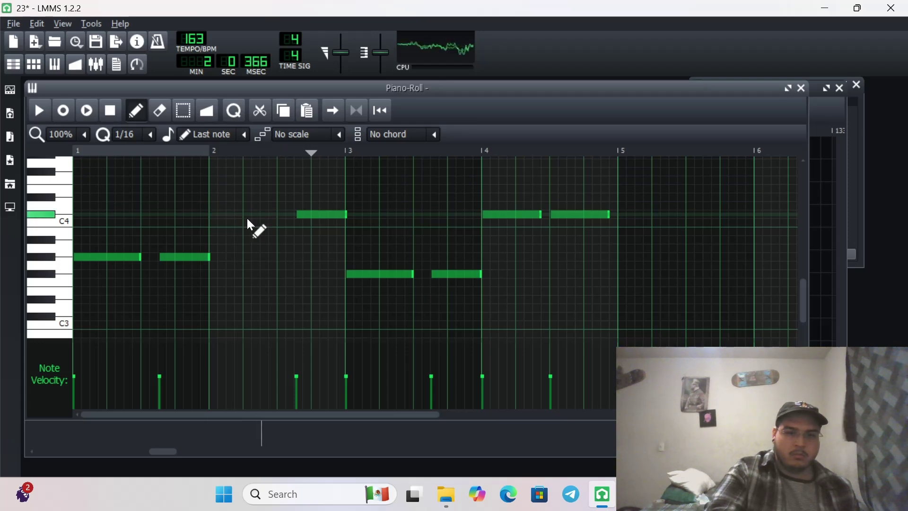
right_click(299, 215)
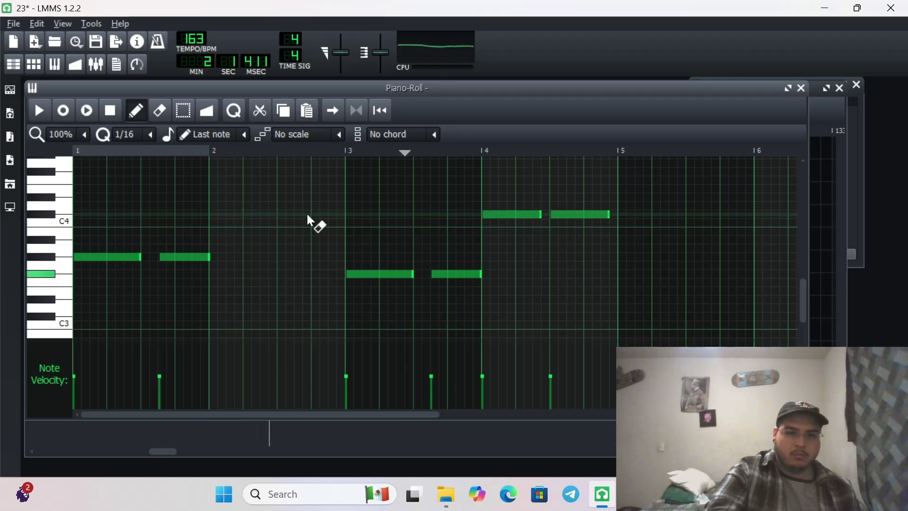
left_click(88, 112)
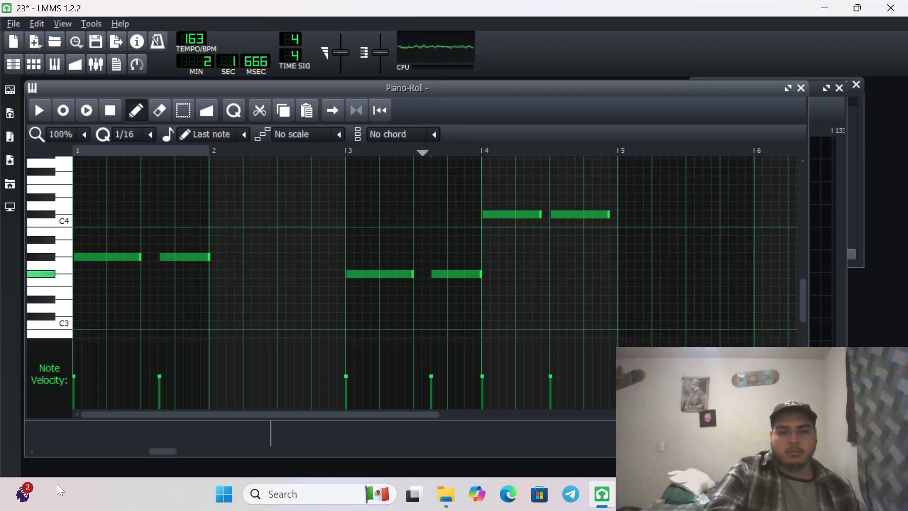
left_click(70, 436)
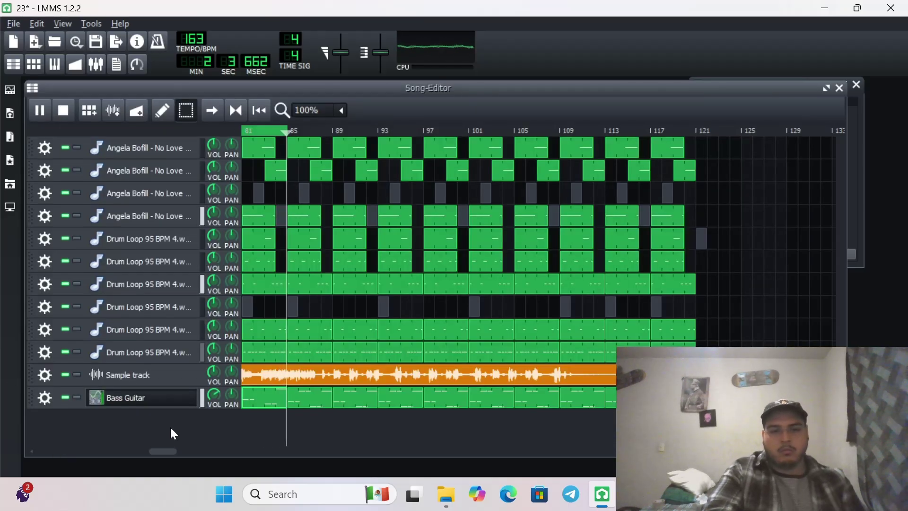
Step: Delete the Bass Guitar pattern at bar 81, move the bar-85 pattern's copy into its place, and stop playback
right_click(272, 391)
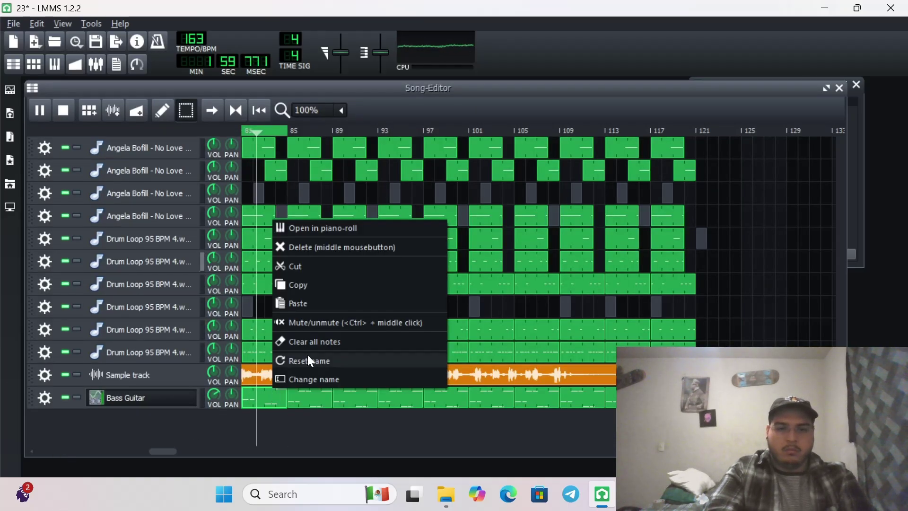
left_click(304, 242)
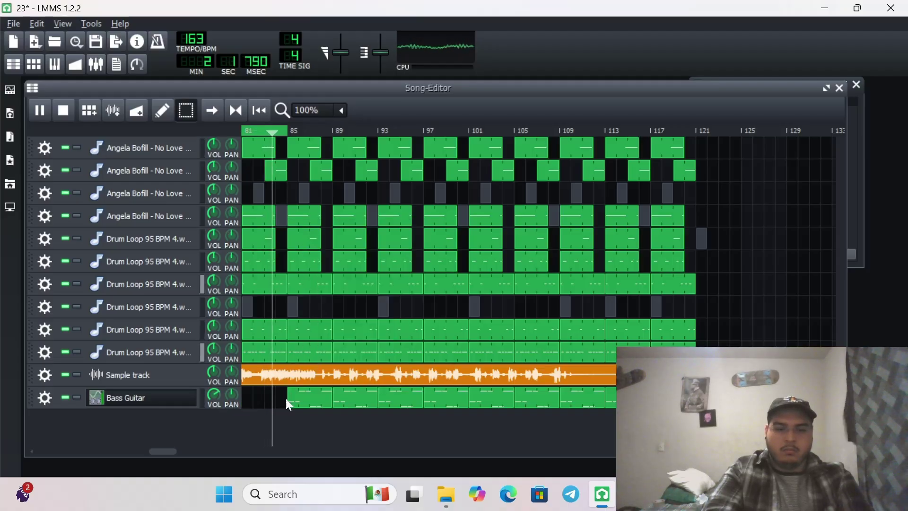
left_click(309, 407)
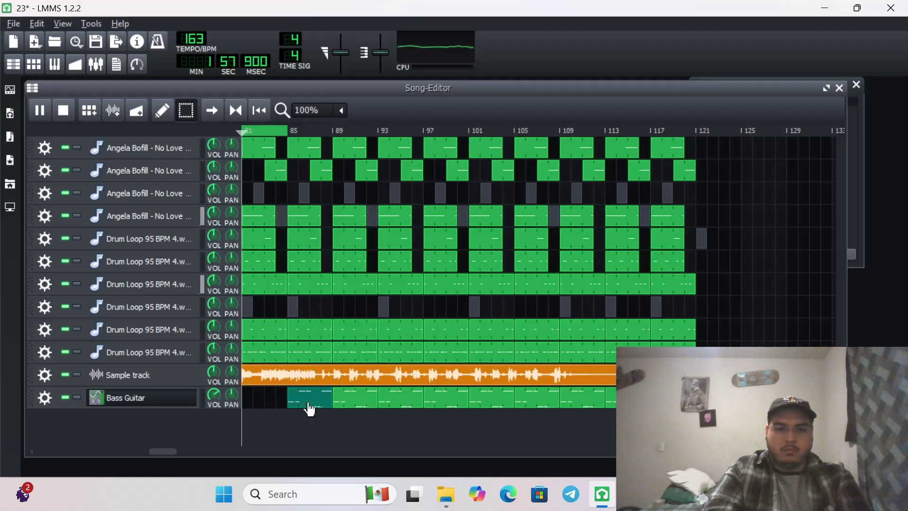
left_click_drag(310, 408, 248, 397)
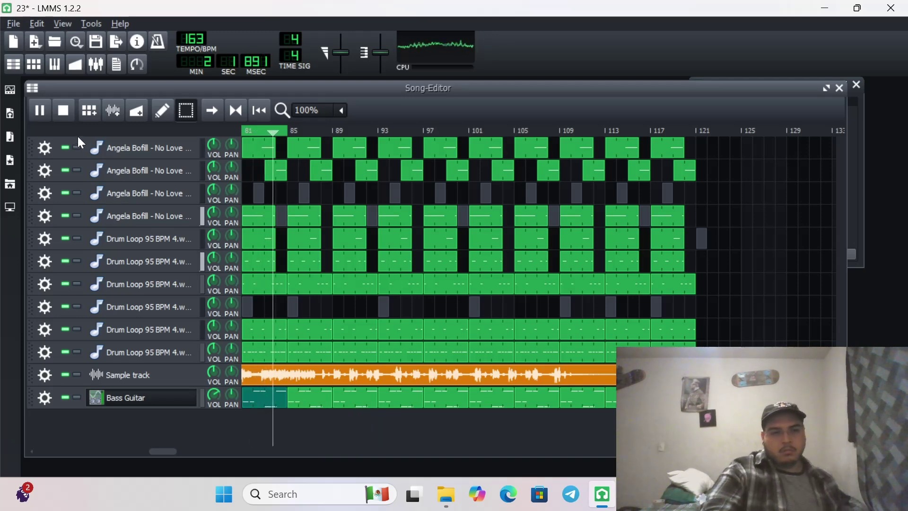
left_click(63, 112)
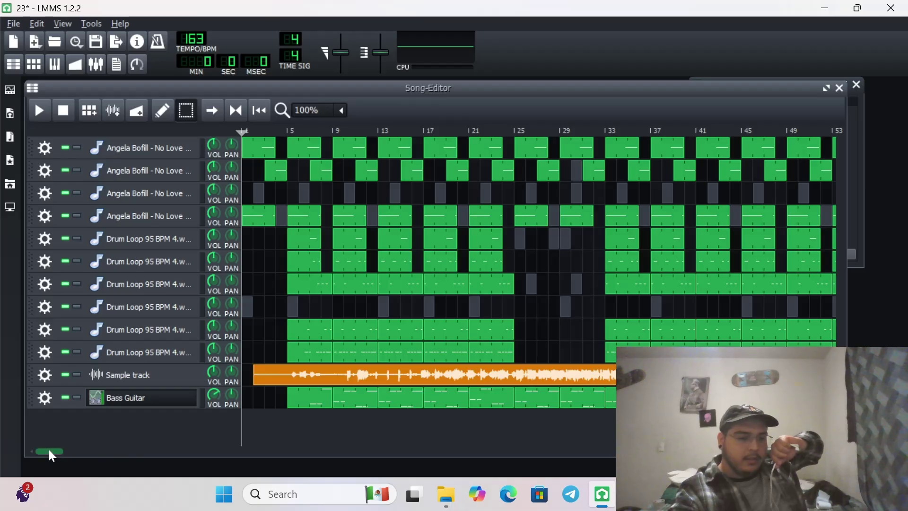
Step: Add two automation tracks, draw a four-bar automation pattern at bar 81 on the first one, and open it in the Automation Editor
left_click_drag(50, 450, 161, 457)
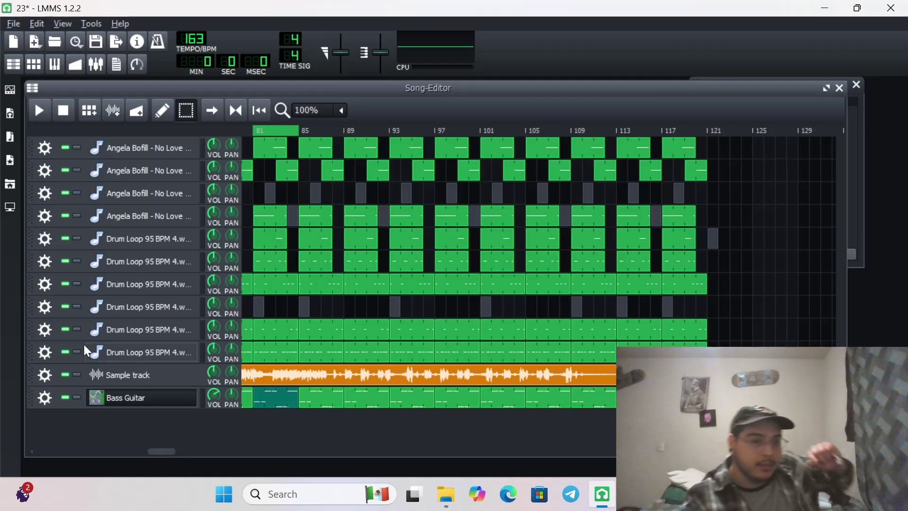
left_click(137, 114)
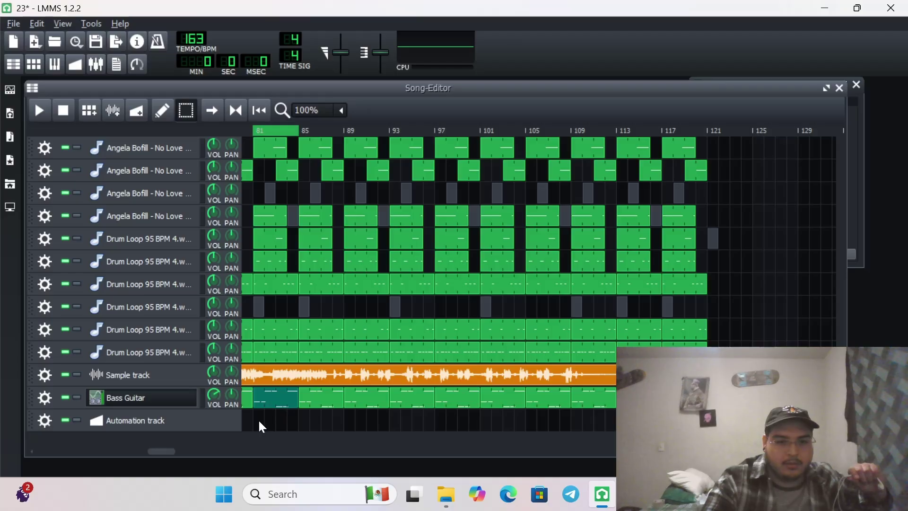
left_click(144, 114)
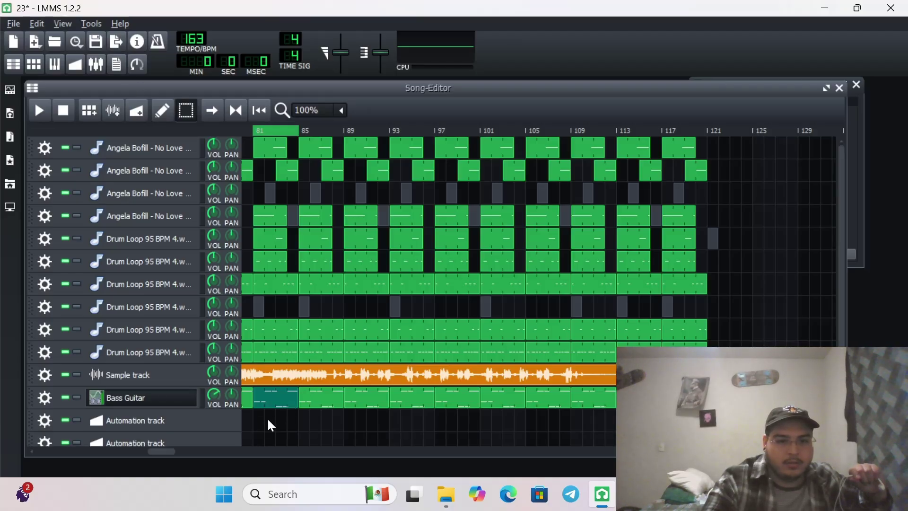
left_click(162, 113)
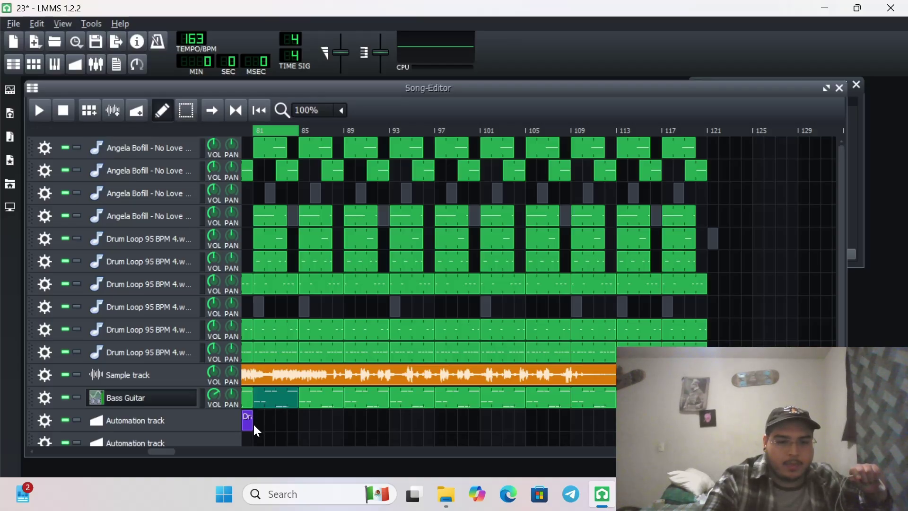
left_click_drag(251, 431, 273, 426)
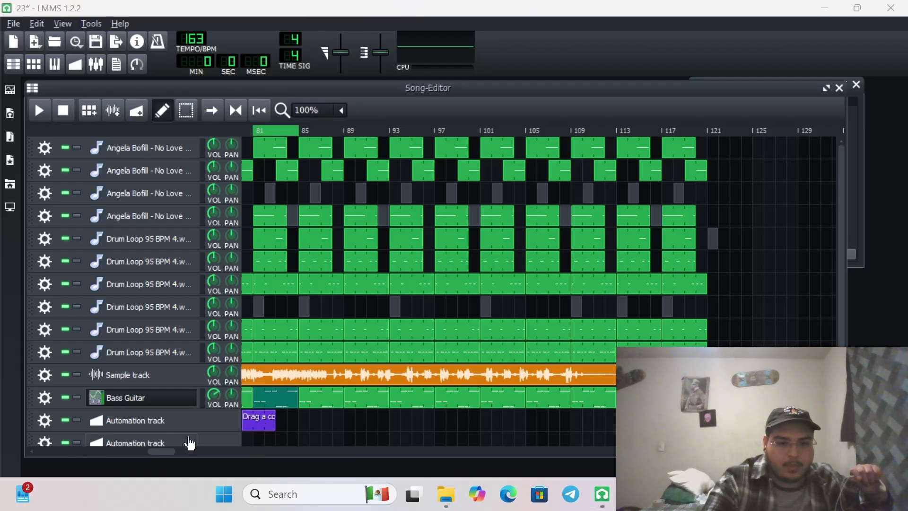
mouse_move(276, 417)
left_mouse_down()
mouse_move(288, 420)
mouse_move(265, 417)
left_mouse_up()
double_click(274, 417)
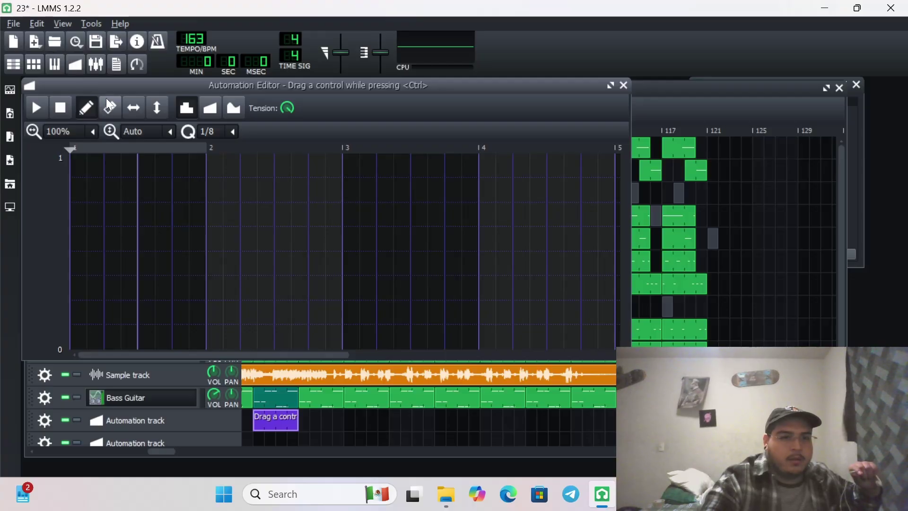
Step: Draw a stepped-down automation curve across the pattern's first bar while the song plays, and stop playback
left_click(38, 109)
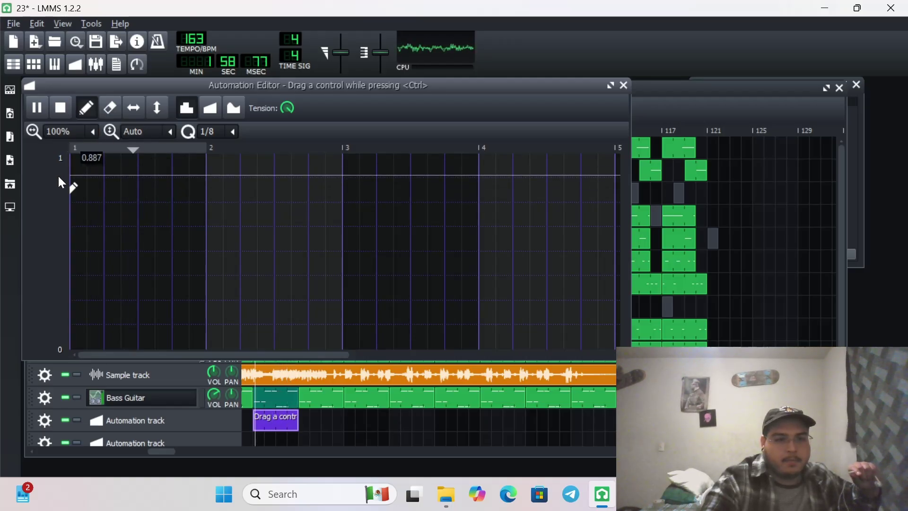
mouse_move(75, 180)
left_mouse_down()
mouse_move(167, 184)
mouse_move(186, 169)
mouse_move(190, 223)
left_mouse_up()
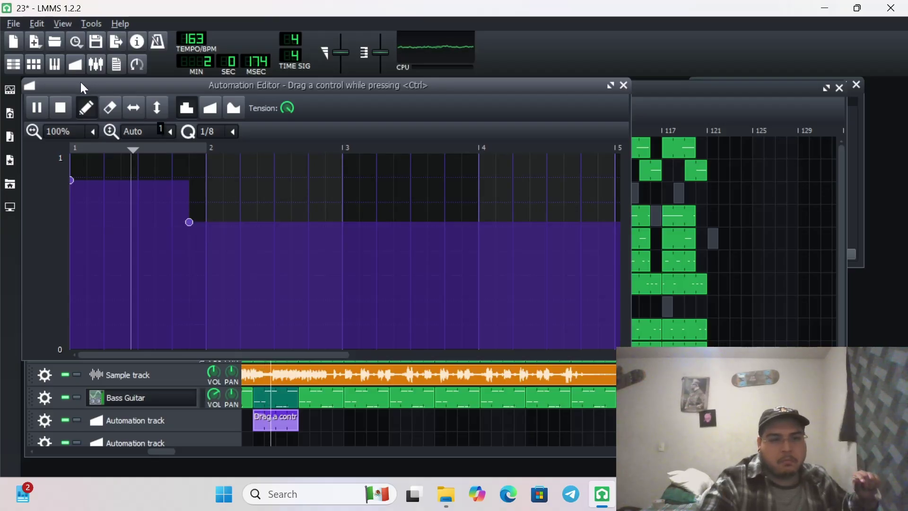
left_click(60, 109)
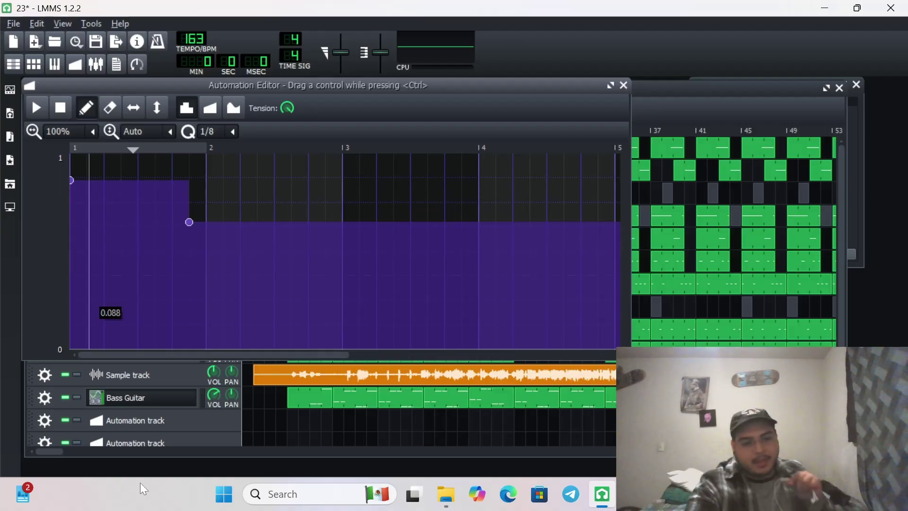
Step: Remove both automation tracks from the Song-Editor
left_click_drag(139, 454, 135, 486)
left_click(42, 438)
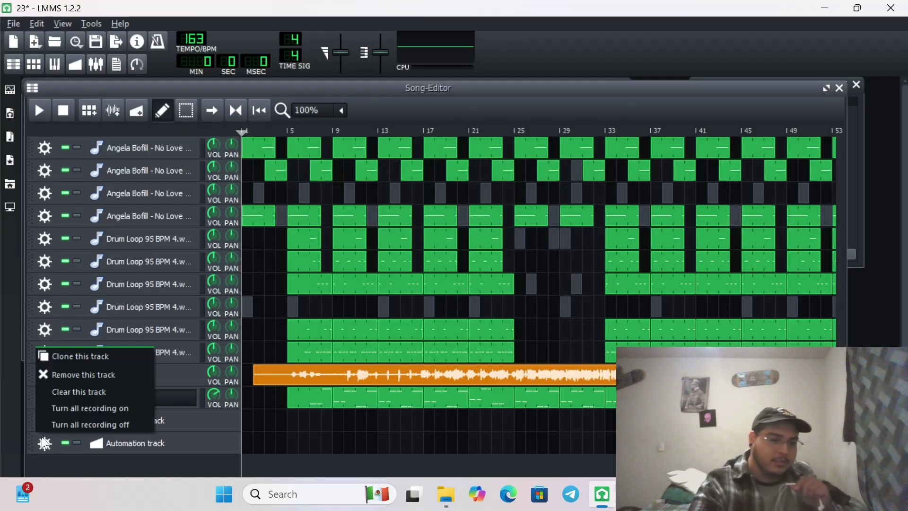
left_click(55, 376)
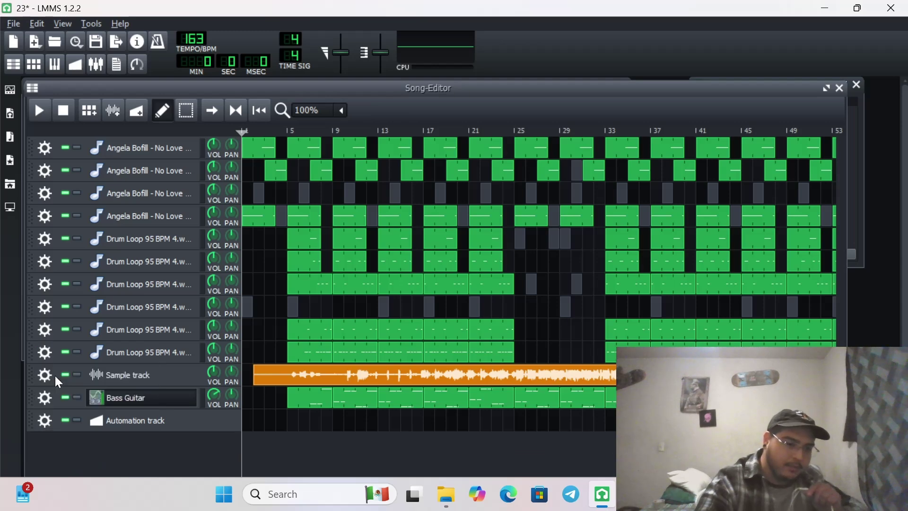
left_click(50, 421)
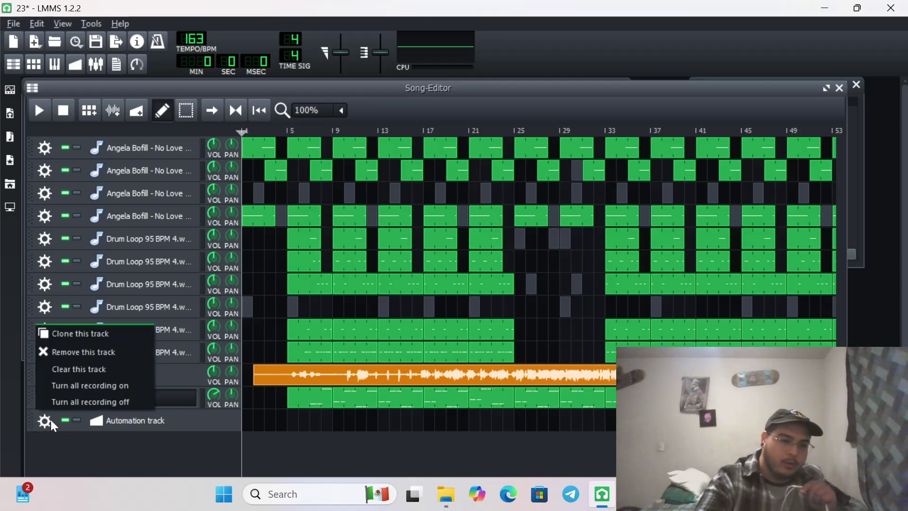
left_click(58, 358)
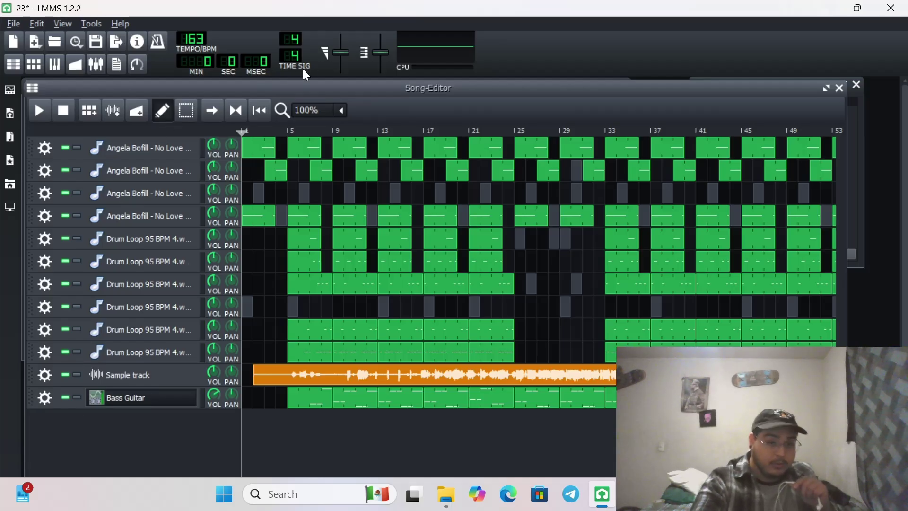
Step: Inspect the FX 3 and FX 2 channels and their effects chains in the FX-Mixer, and return to the Song-Editor
right_click(292, 87)
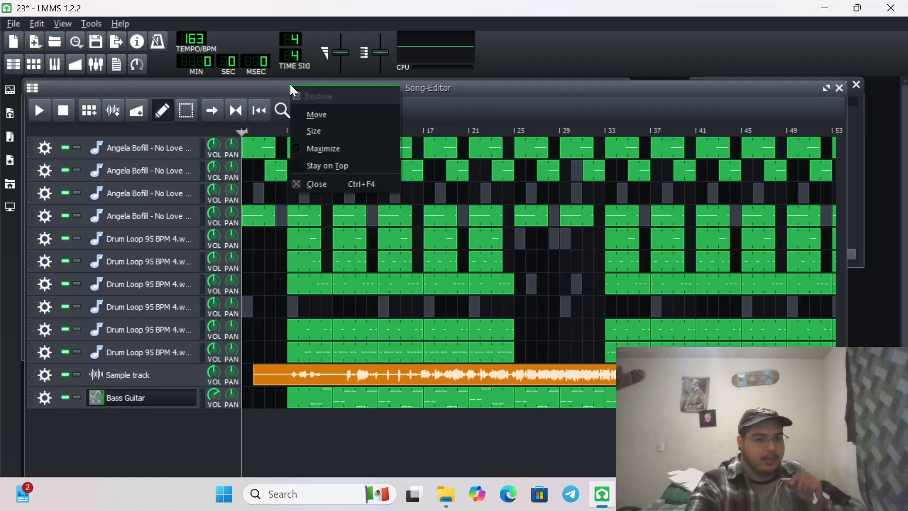
left_click(262, 92)
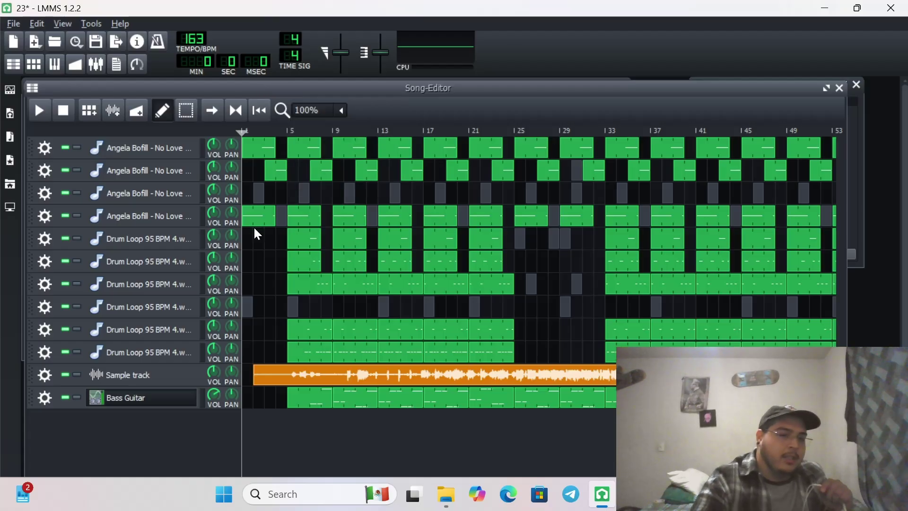
left_click(97, 64)
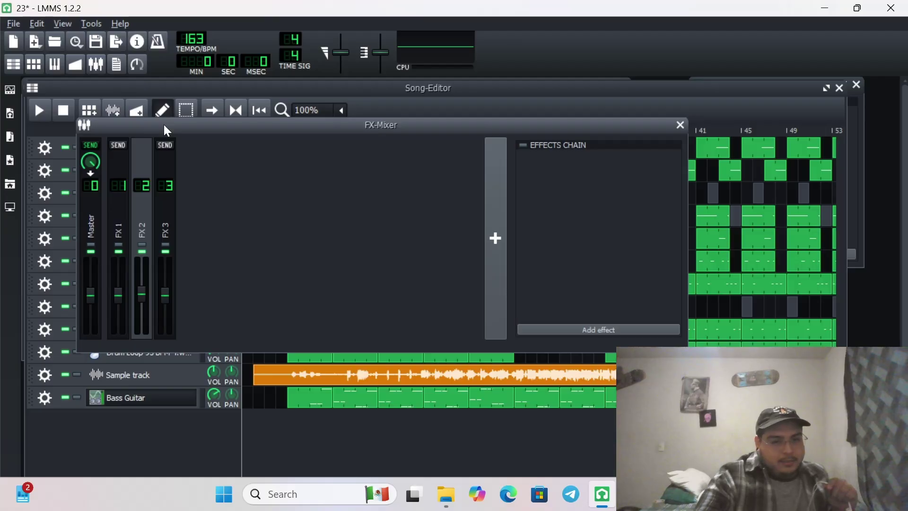
left_click_drag(164, 125, 179, 164)
left_click(180, 189)
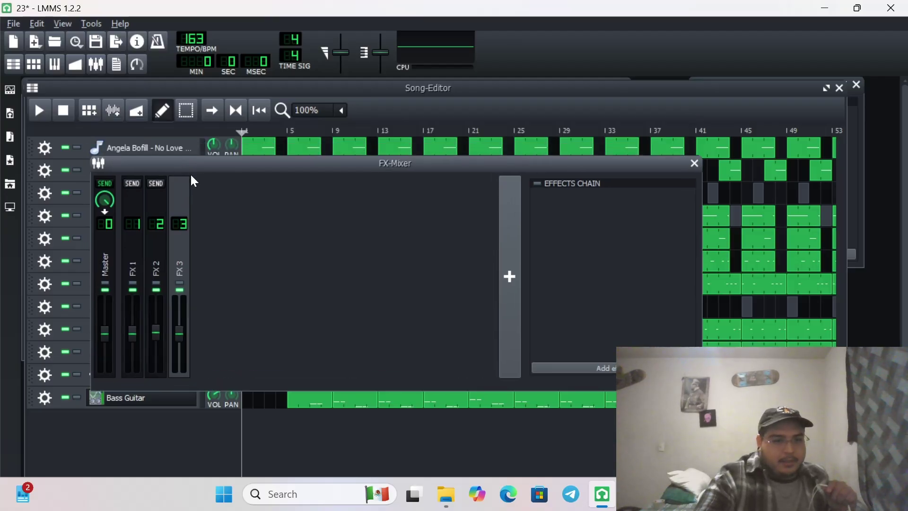
key("Left")
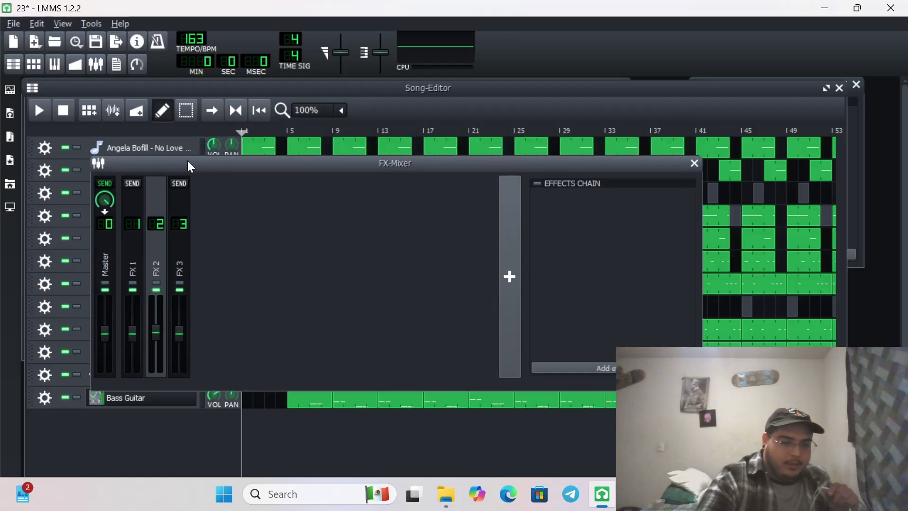
left_click_drag(188, 160, 182, 219)
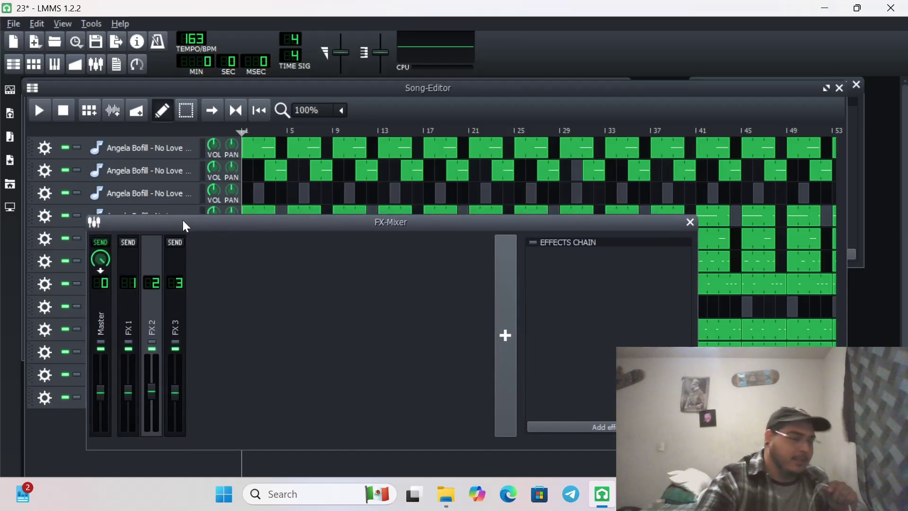
left_click(191, 85)
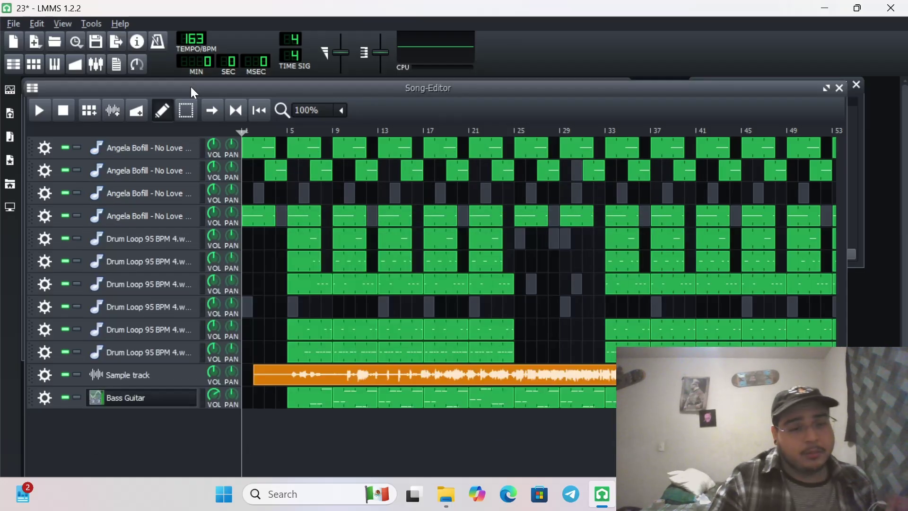
Step: Audition the loop from bar 81 to bar 85 repeatedly, starting and stopping playback
left_click(40, 111)
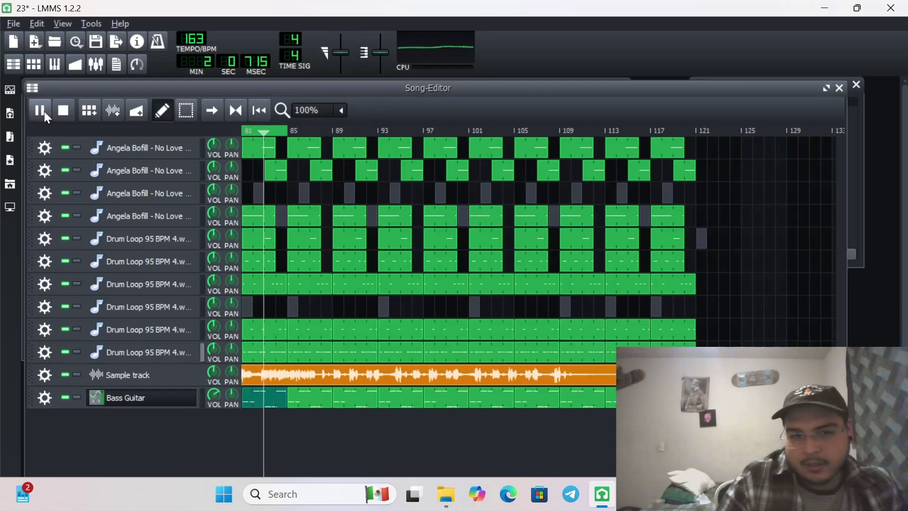
left_click(62, 114)
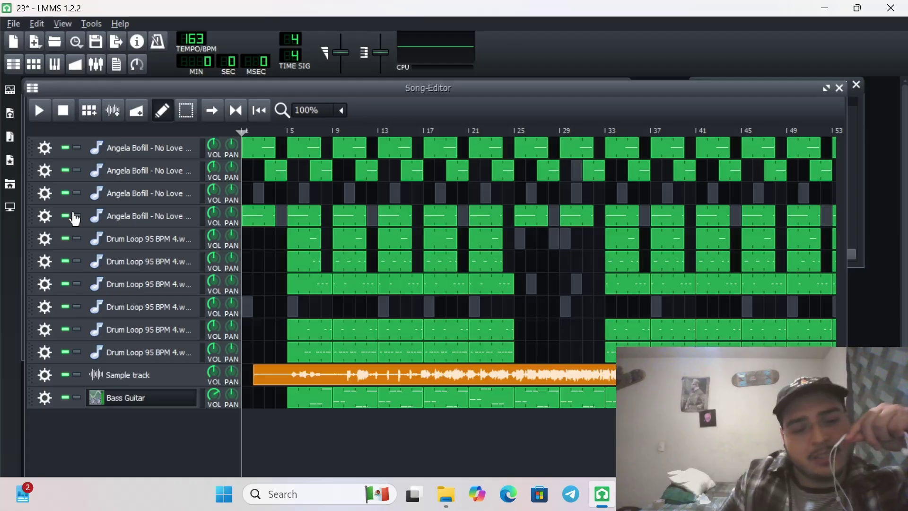
left_click(101, 63)
key("F9")
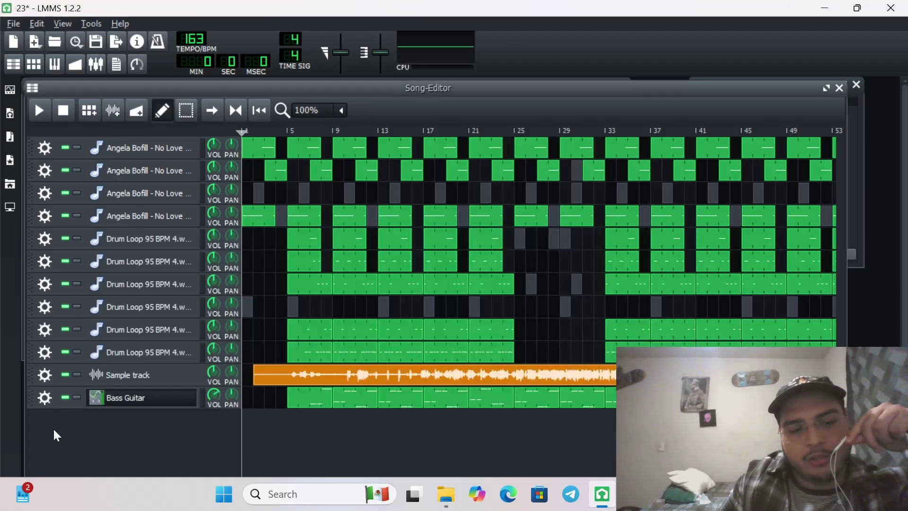
left_click(240, 112)
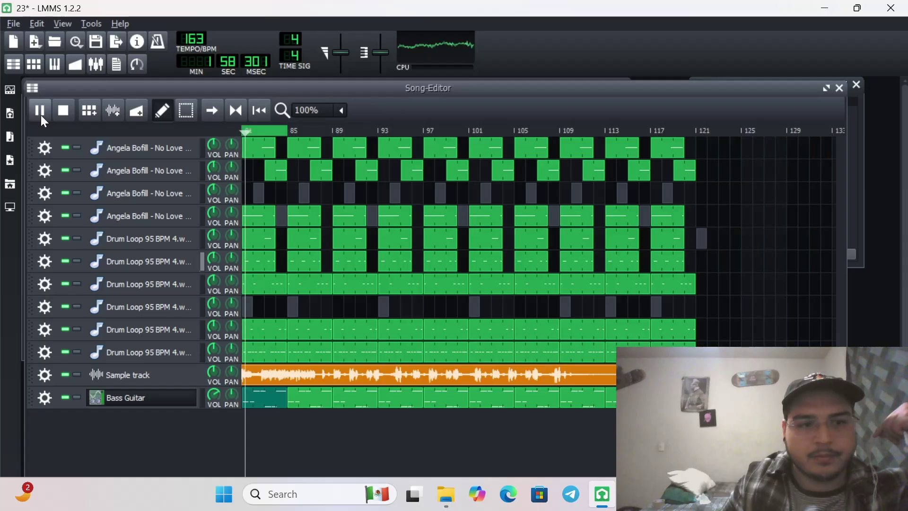
left_click(58, 113)
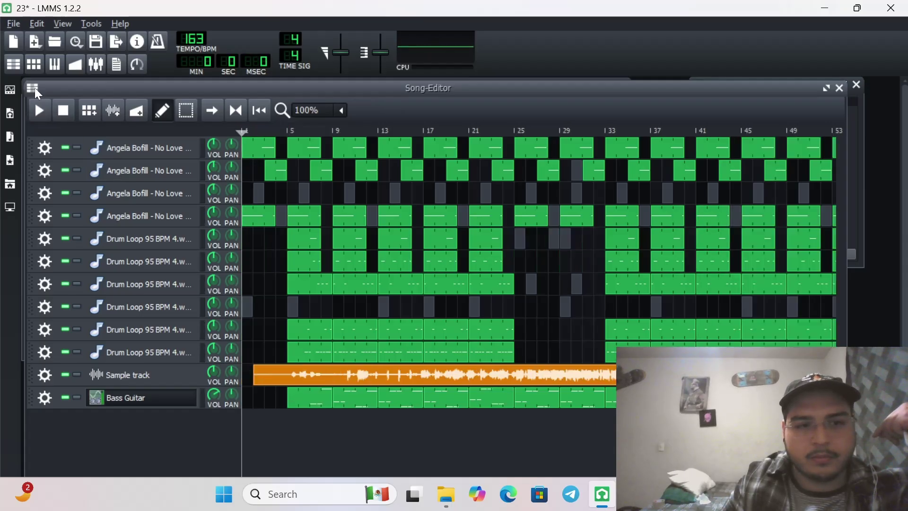
left_click(47, 110)
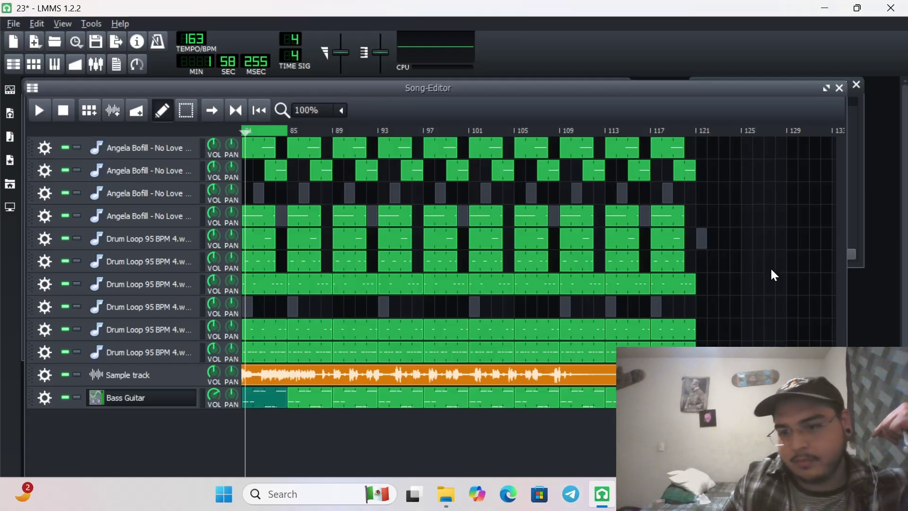
Step: Reposition the Song-Editor window slightly, set the loop from bar 69 to bar 81, and start playback at bar 69
mouse_move(687, 83)
left_mouse_down()
mouse_move(696, 119)
mouse_move(691, 98)
left_mouse_up()
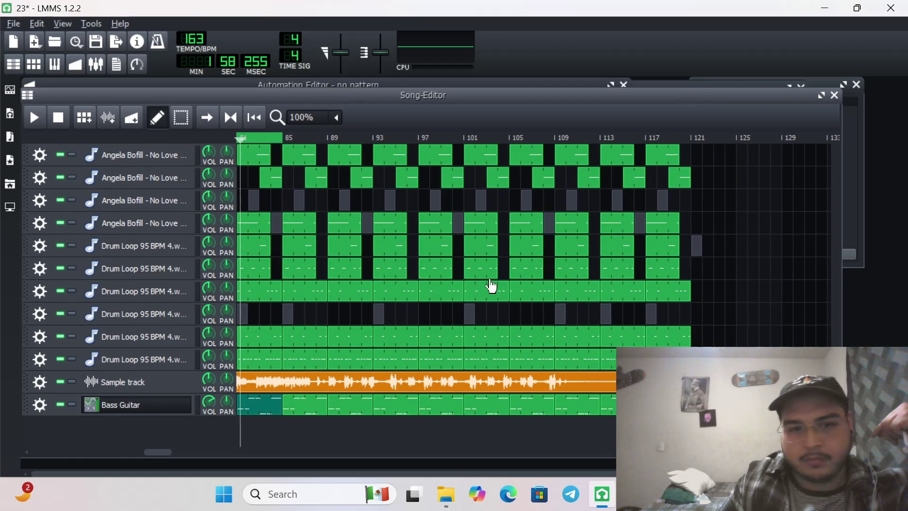
left_click_drag(171, 450, 133, 450)
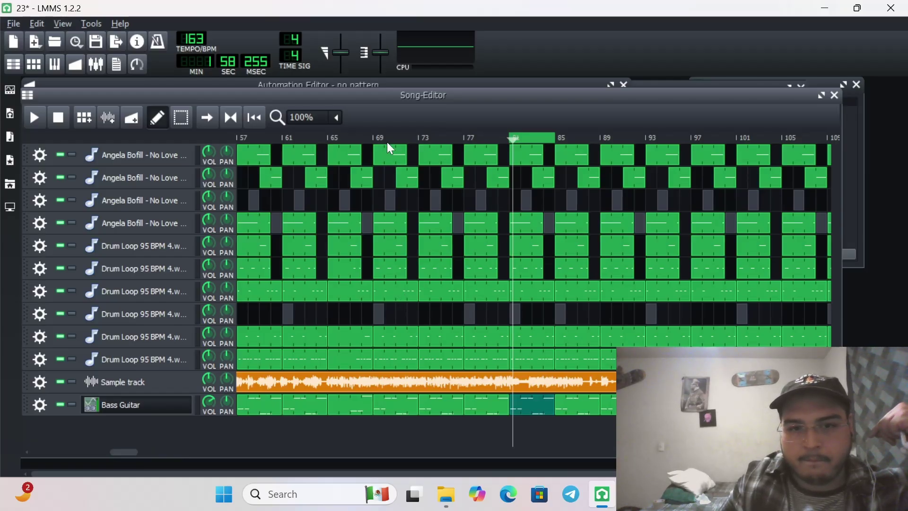
left_click(372, 136)
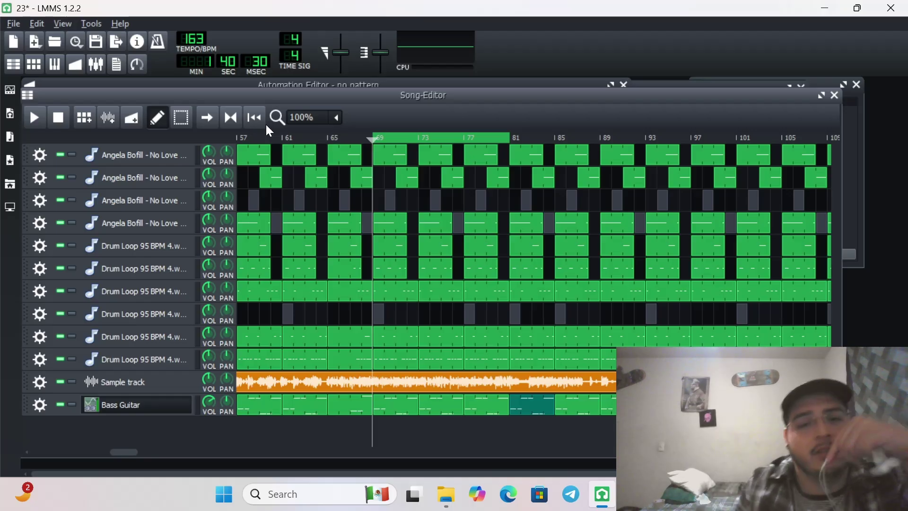
left_click(45, 121)
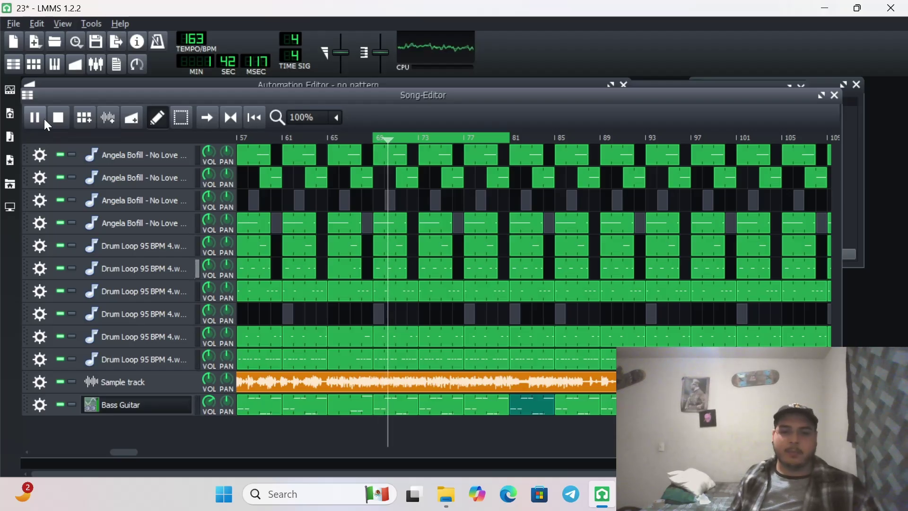
Step: Stop playback, solo the Sample track, and play the loop starting at bar 69 with only that track audible
left_click(60, 115)
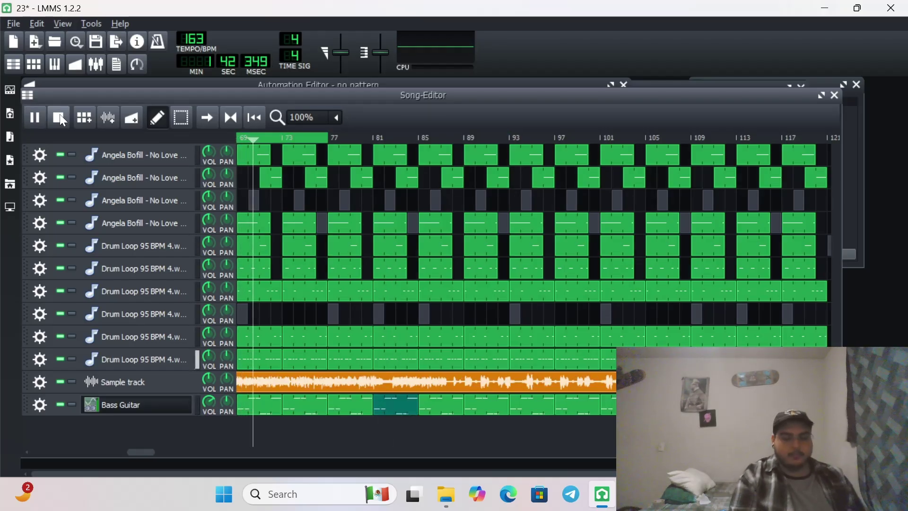
left_click(60, 115)
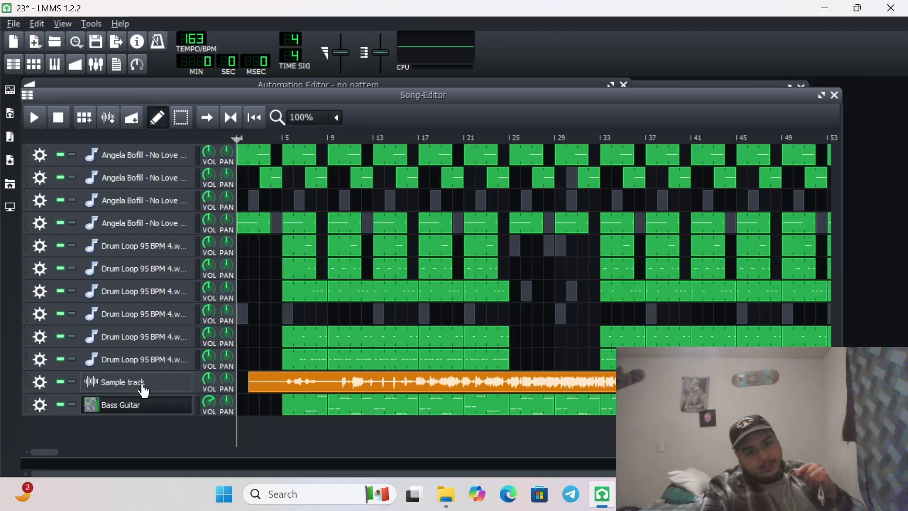
left_click(145, 391)
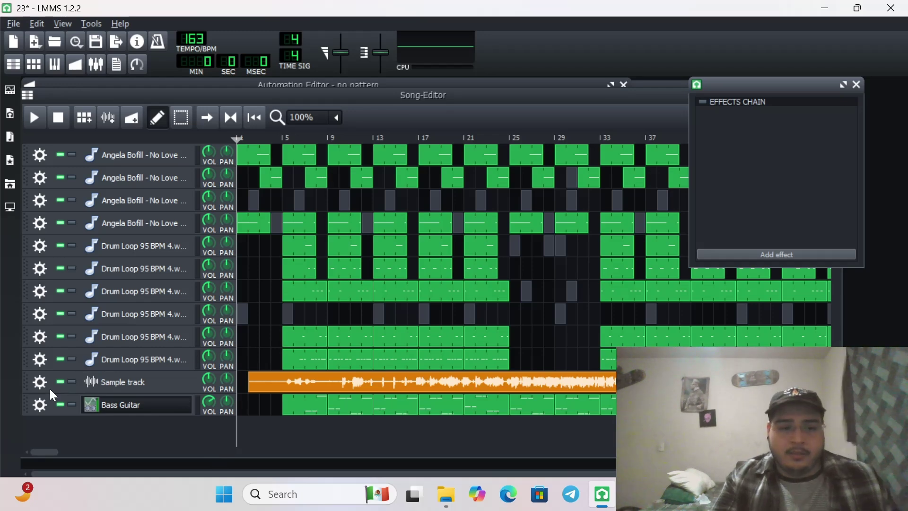
left_click(72, 383)
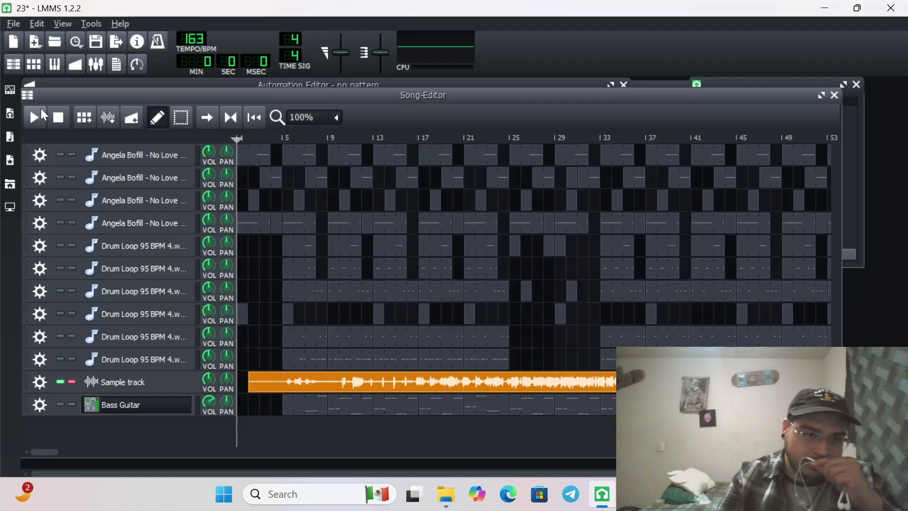
left_click(42, 113)
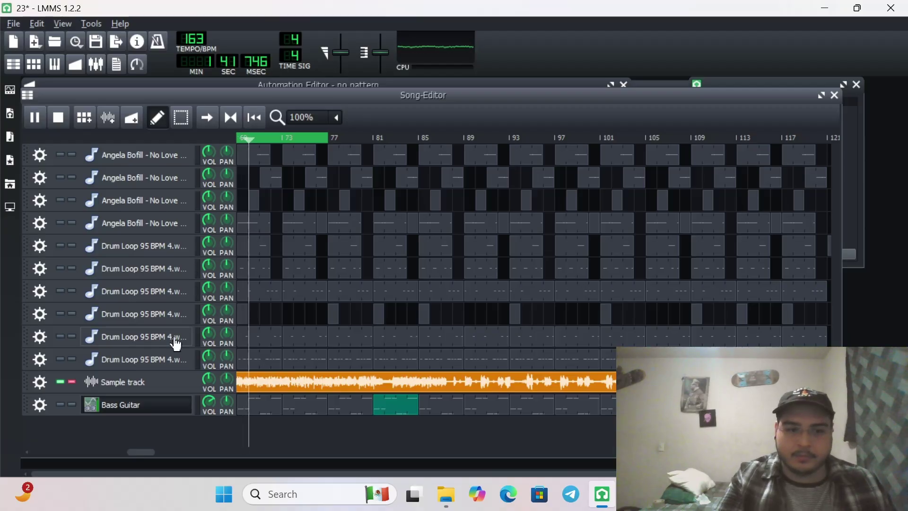
Step: Add the Equalizer effect to the Sample track's effects chain and reposition its window over the Song-Editor
left_click(148, 380)
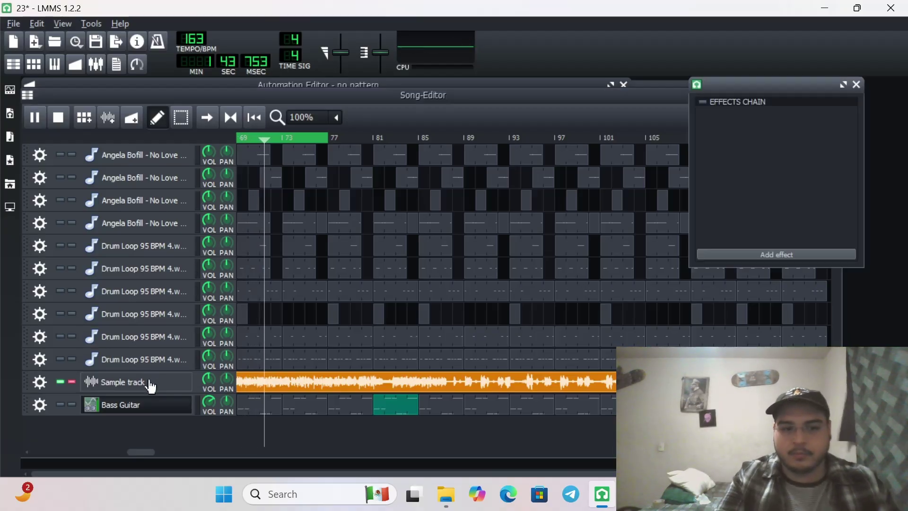
left_click(740, 254)
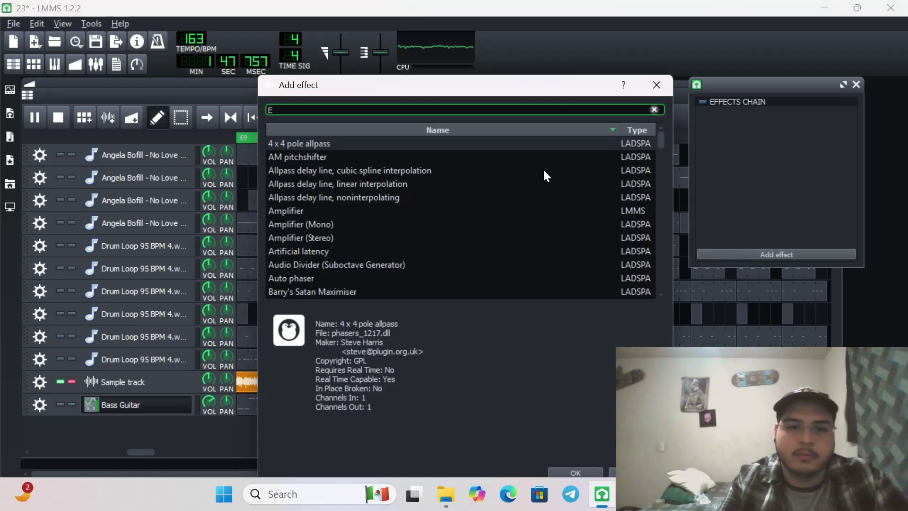
type("EQ")
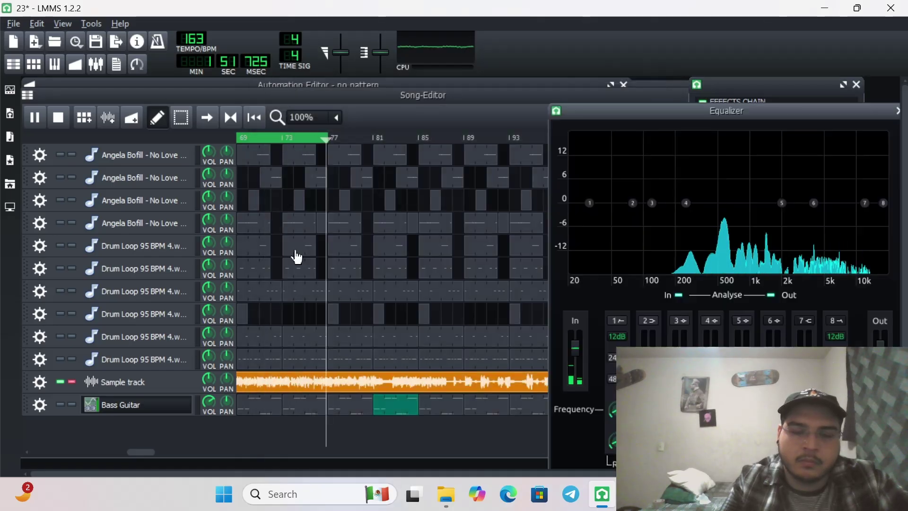
left_click_drag(721, 109, 554, 107)
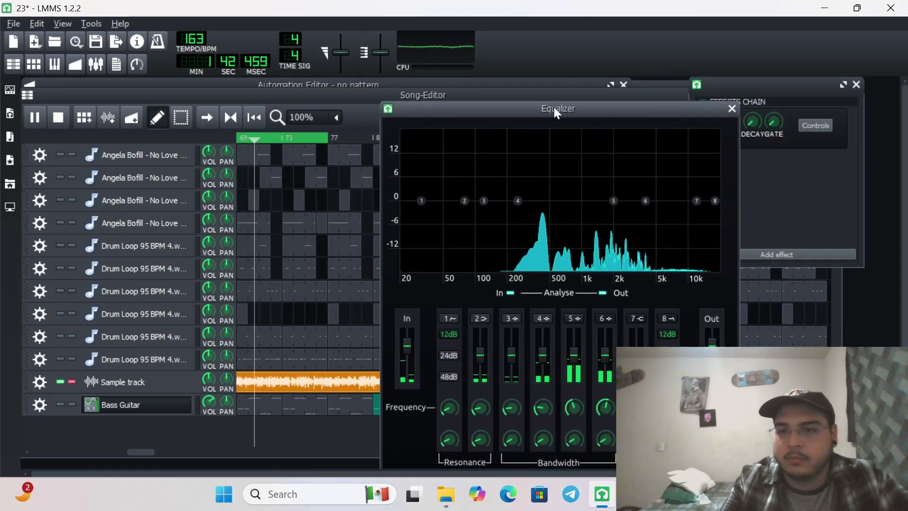
Step: Try a DJ EQ in the Sample track's effects chain after the Equalizer and remove it again
left_click(756, 250)
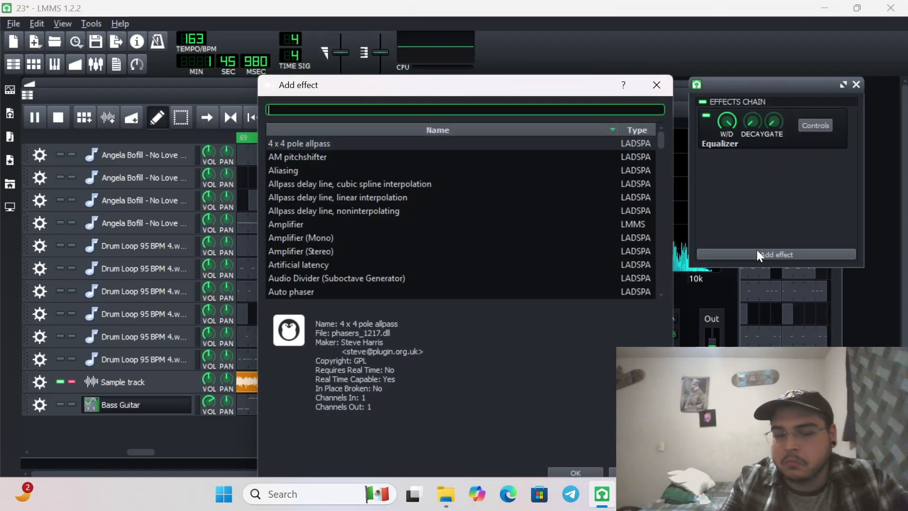
type("EQ")
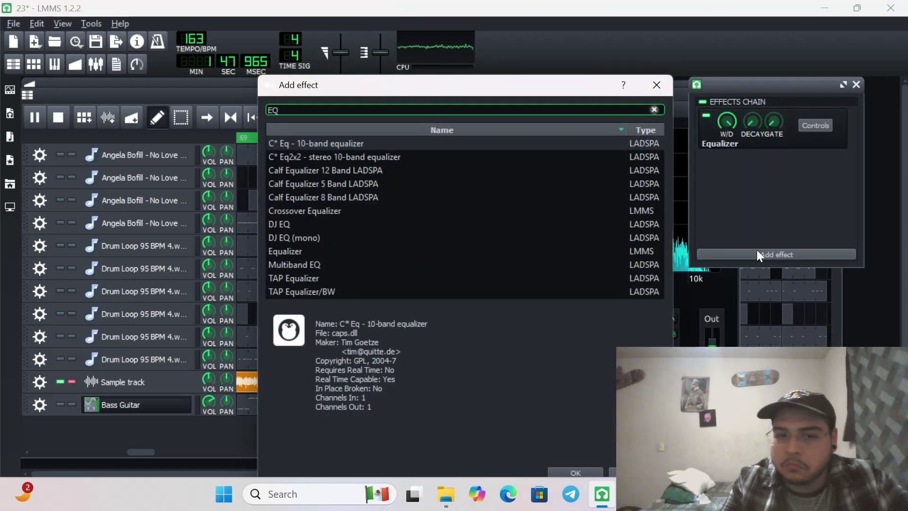
left_click(326, 224)
double_click(325, 224)
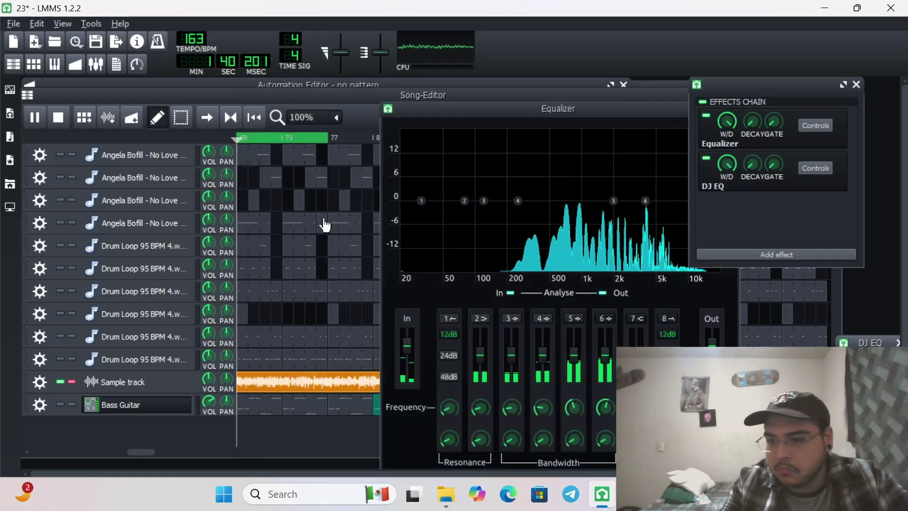
right_click(804, 163)
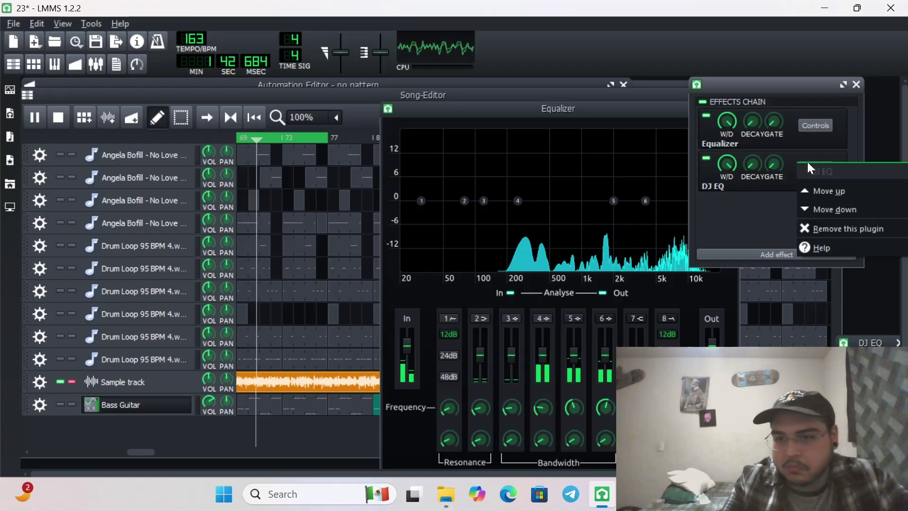
left_click(821, 226)
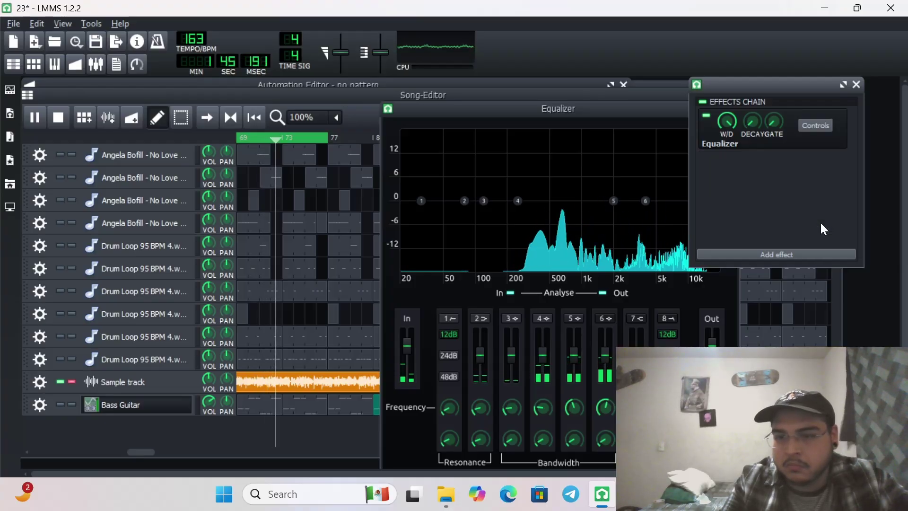
Step: Reopen the Sample track's Equalizer controls and roll off the frequencies below about 200 Hz using its low bands
left_click(537, 98)
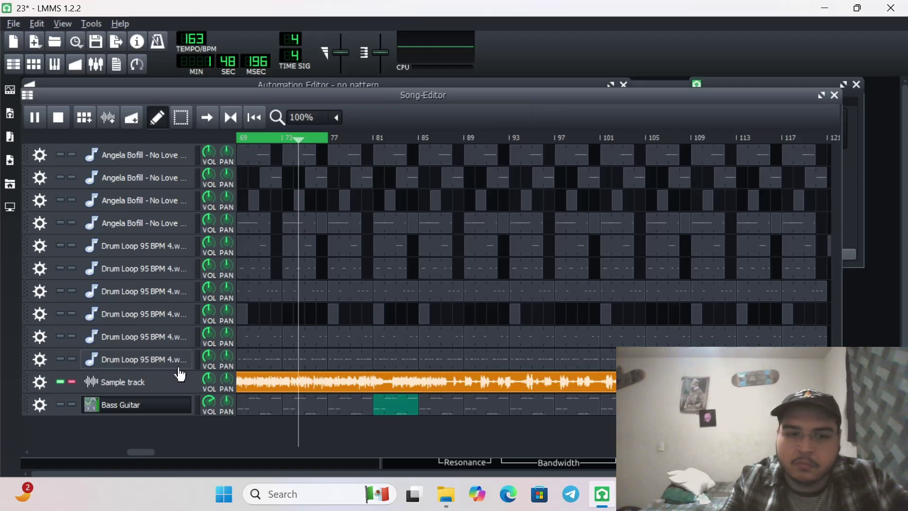
double_click(171, 382)
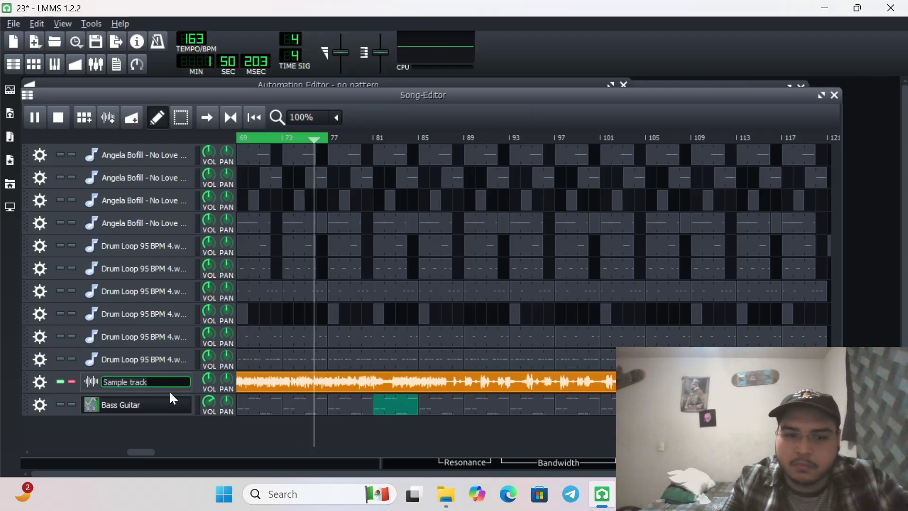
left_click(176, 382)
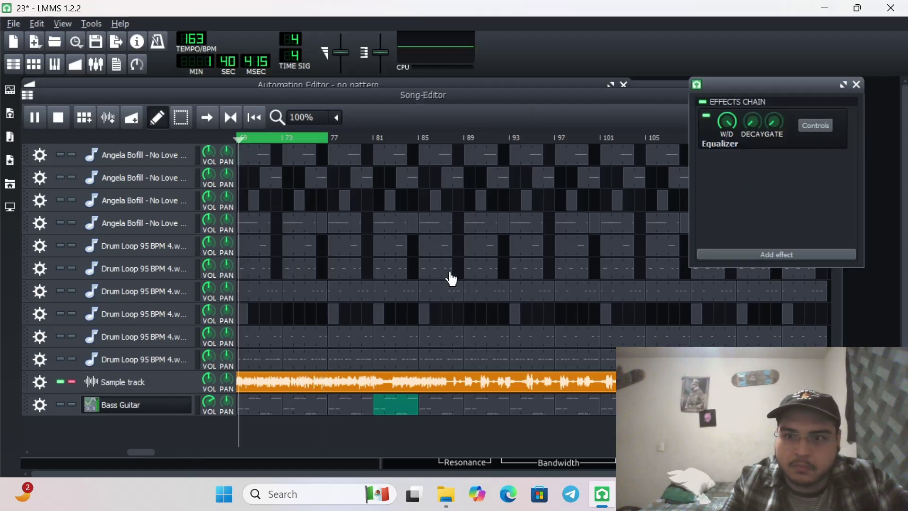
left_click(818, 126)
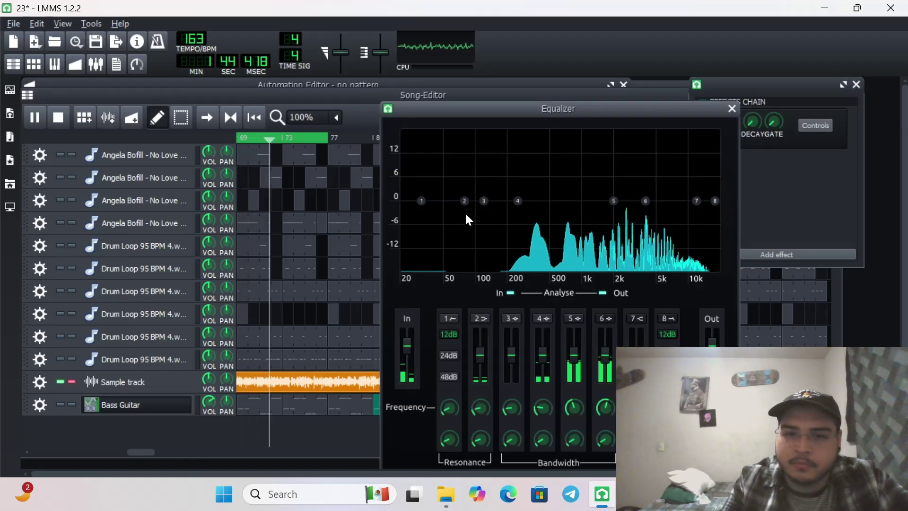
left_click_drag(422, 201, 452, 274)
mouse_move(483, 200)
left_mouse_down()
mouse_move(466, 192)
mouse_move(475, 203)
mouse_move(501, 201)
left_mouse_up()
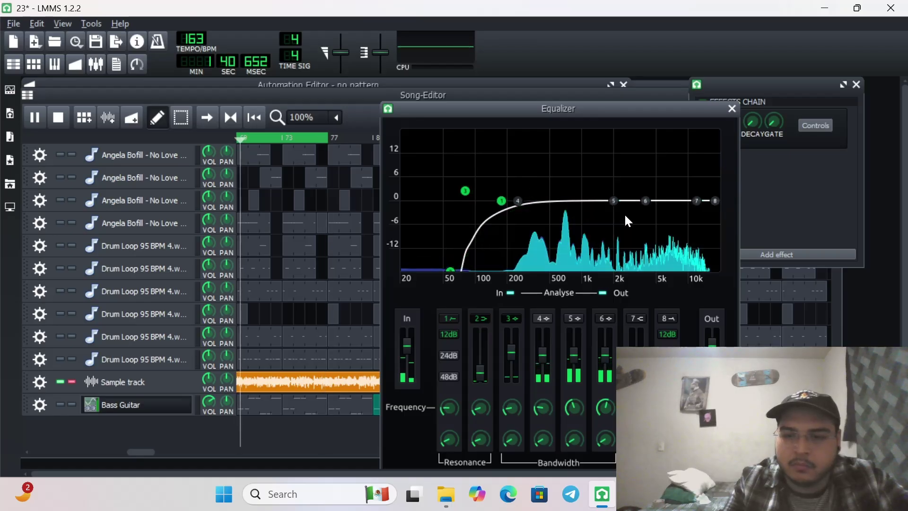
Step: Roll off the Sample track's frequencies above about 10 kHz using Equalizer bands 7 and 8
left_click(713, 202)
left_click_drag(714, 203, 708, 264)
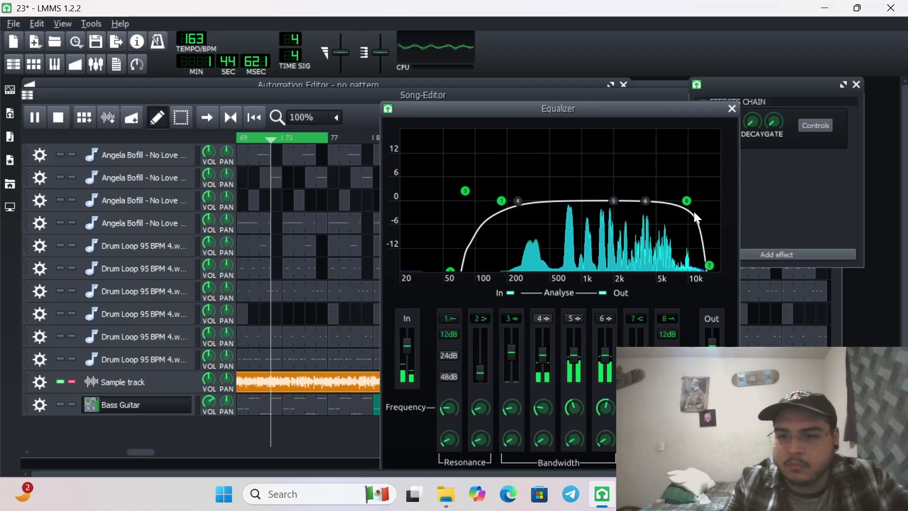
left_click_drag(687, 203, 695, 204)
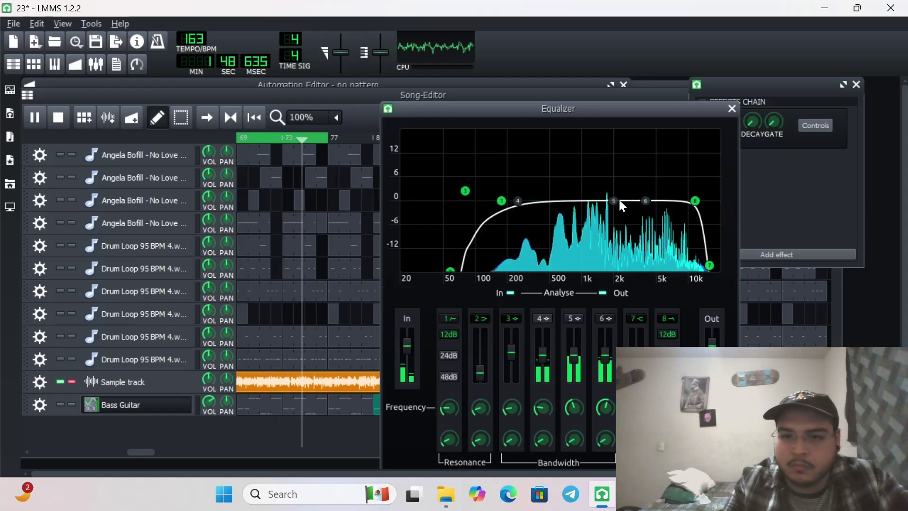
Step: Set a wide Equalizer band 5 cut at about 796 Hz with bandwidth about 0.726, and steepen the low-end roll-off
left_click_drag(613, 200, 593, 182)
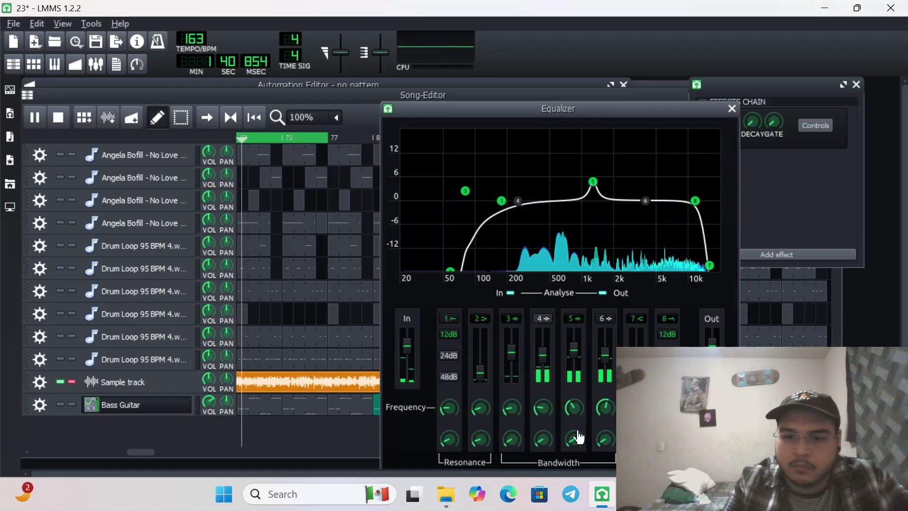
left_click_drag(575, 438, 572, 418)
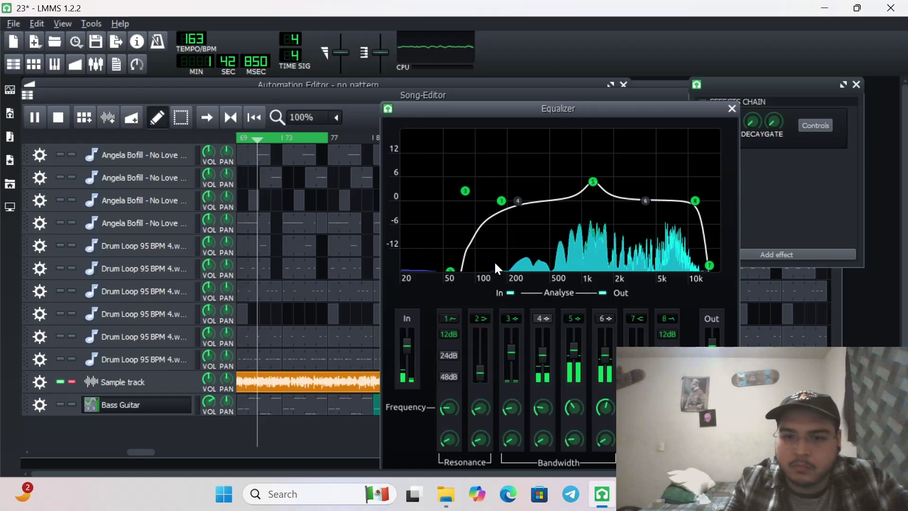
left_click_drag(452, 269, 469, 271)
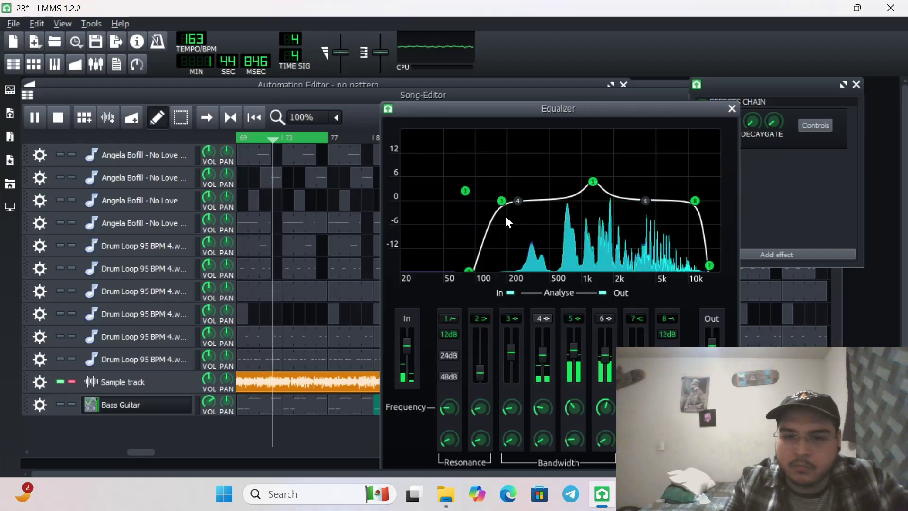
left_click_drag(593, 184, 580, 233)
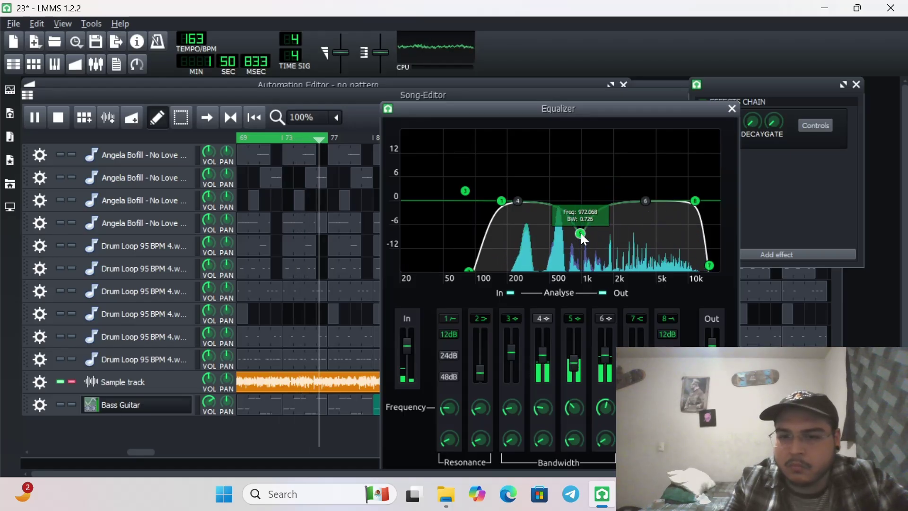
left_click_drag(580, 234, 572, 236)
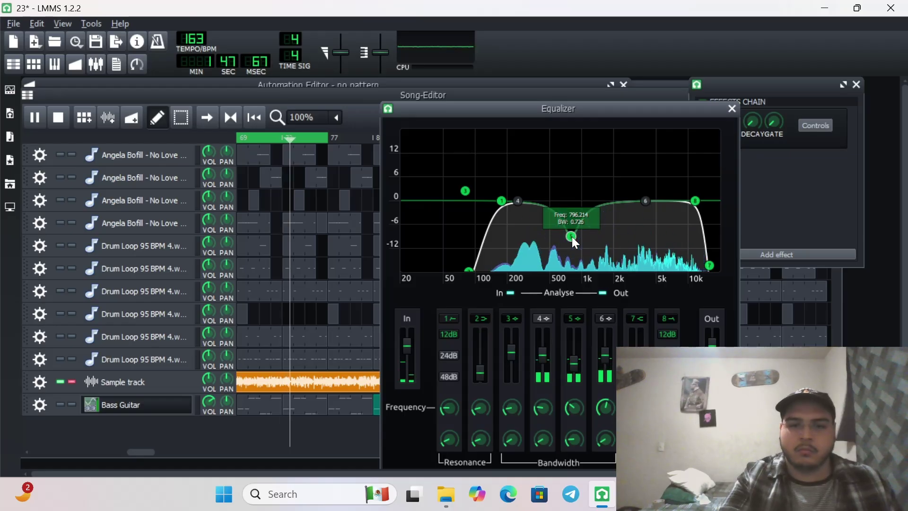
Step: Restart the loop from bar 69 and turn off the Sample track's solo to hear it in the full mix
left_click(57, 118)
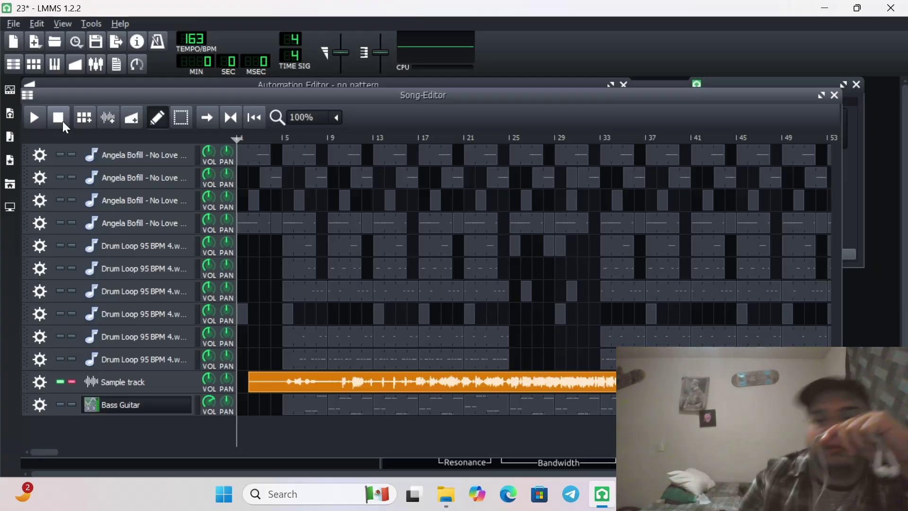
left_click(31, 113)
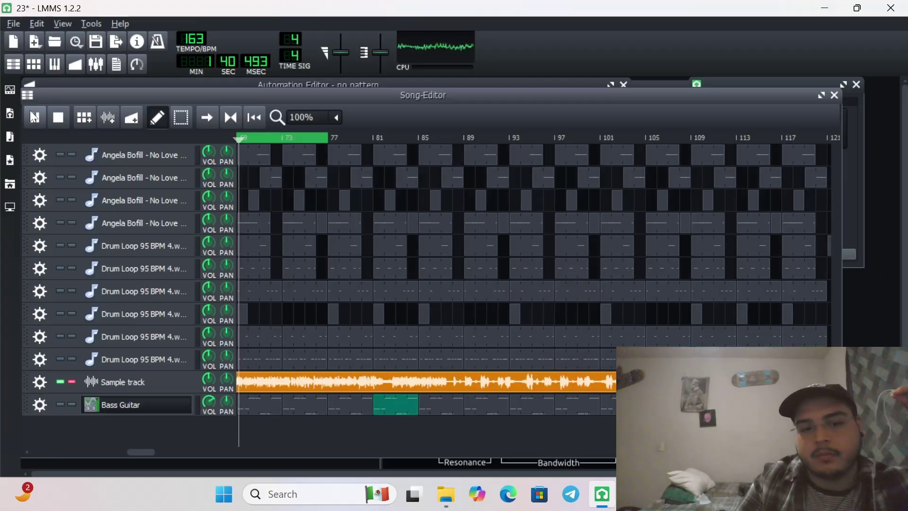
left_click(74, 382)
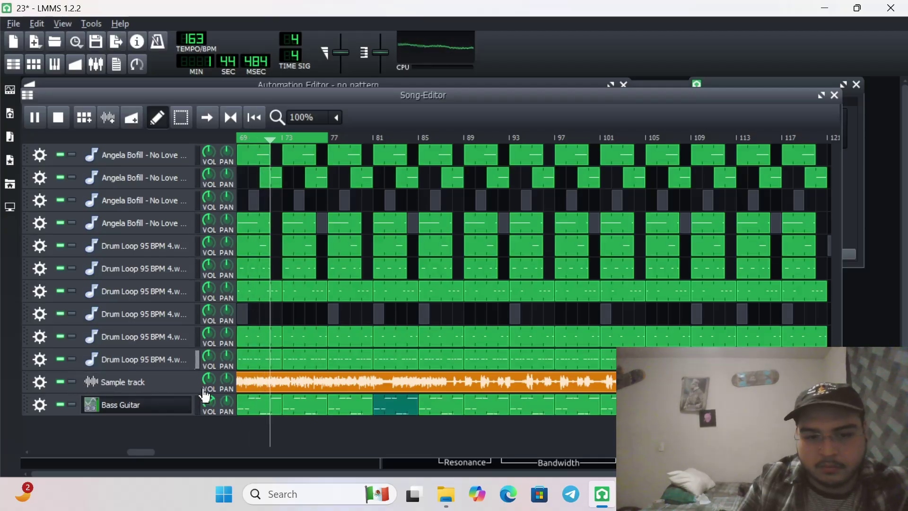
Step: Mute the Sample track, listen to the loop without it, and stop playback
mouse_move(210, 387)
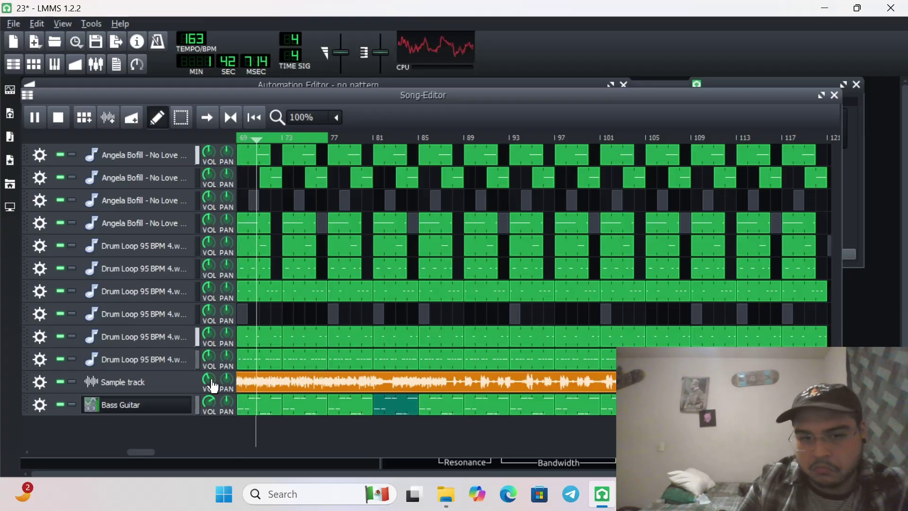
left_click(61, 382)
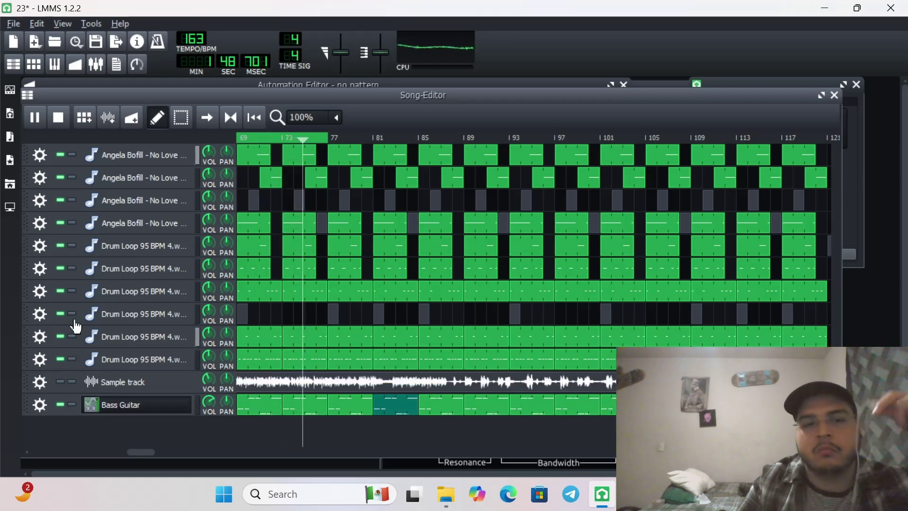
left_click(65, 123)
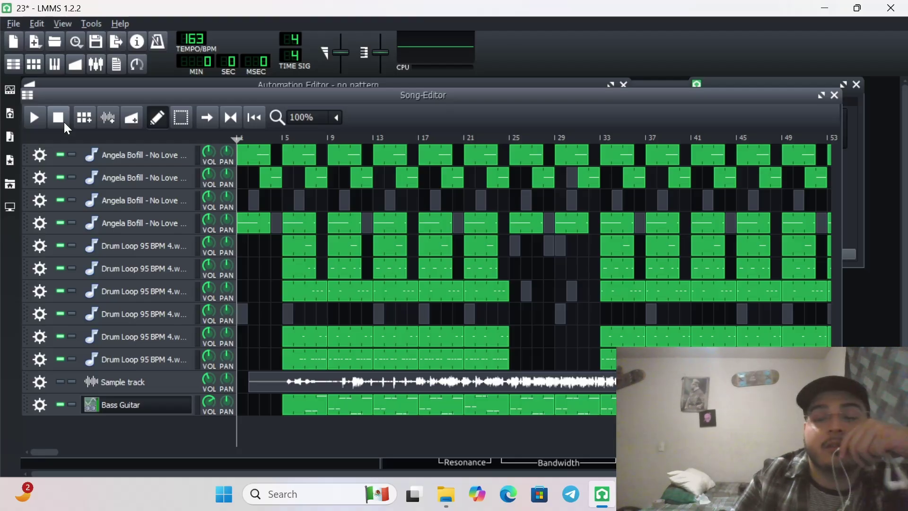
Step: Solo FX-Mixer channel FX 1, listen to the loop from bar 69, and restart playback
left_click(95, 66)
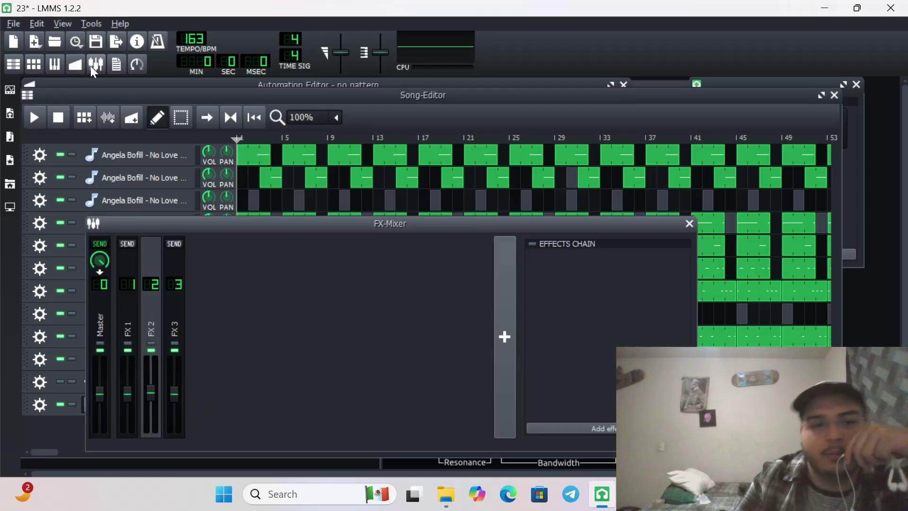
left_click(41, 110)
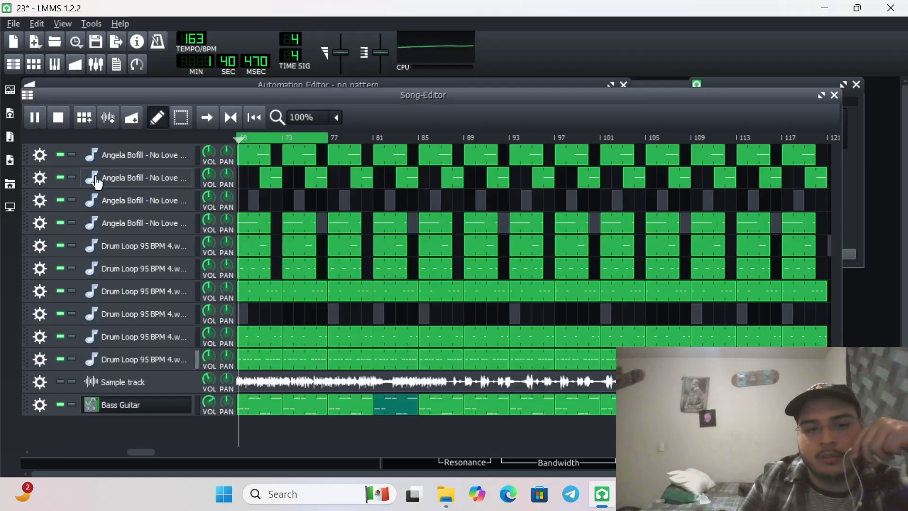
left_click(96, 66)
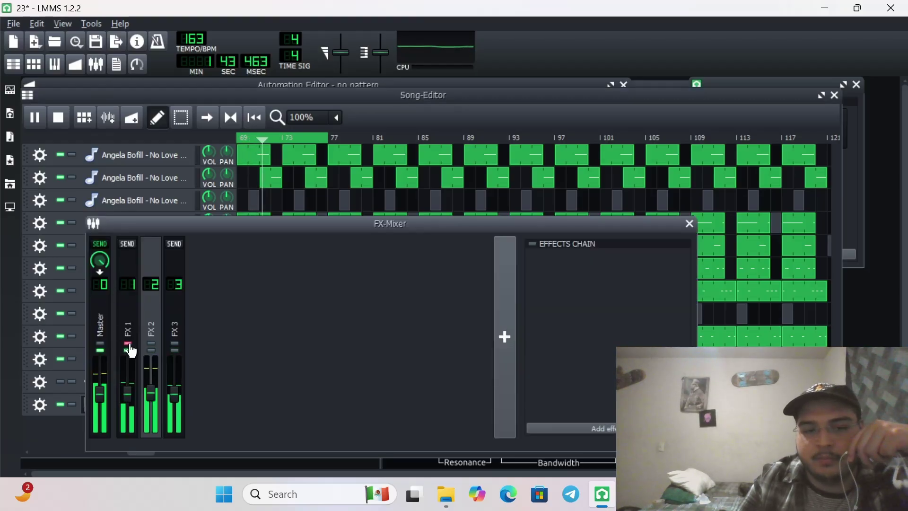
left_click(133, 327)
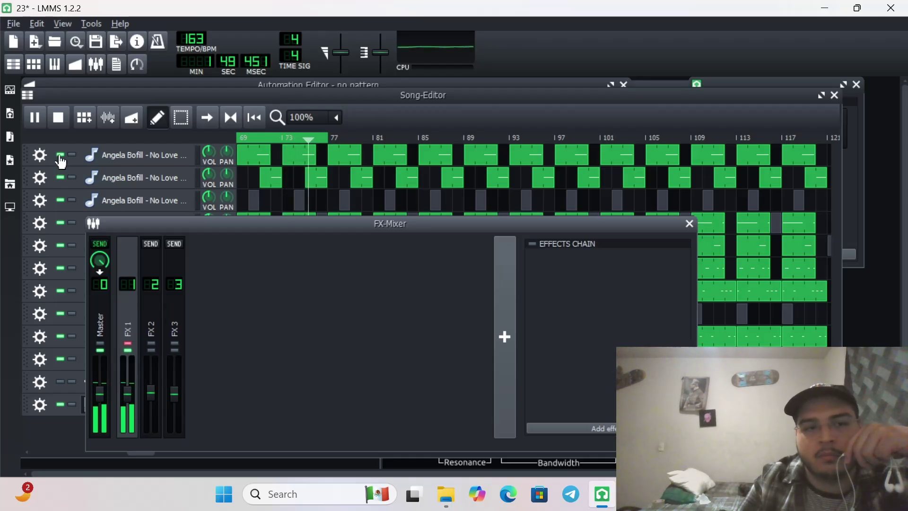
left_click(56, 123)
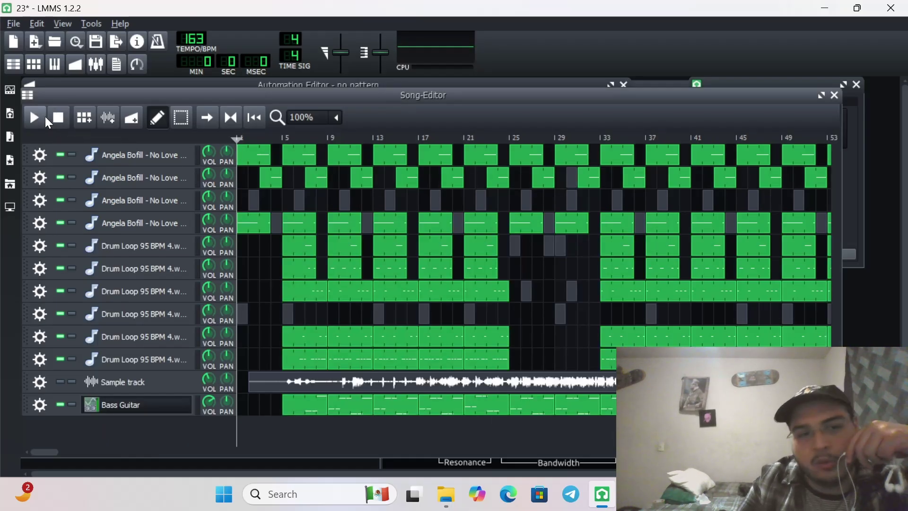
left_click(46, 119)
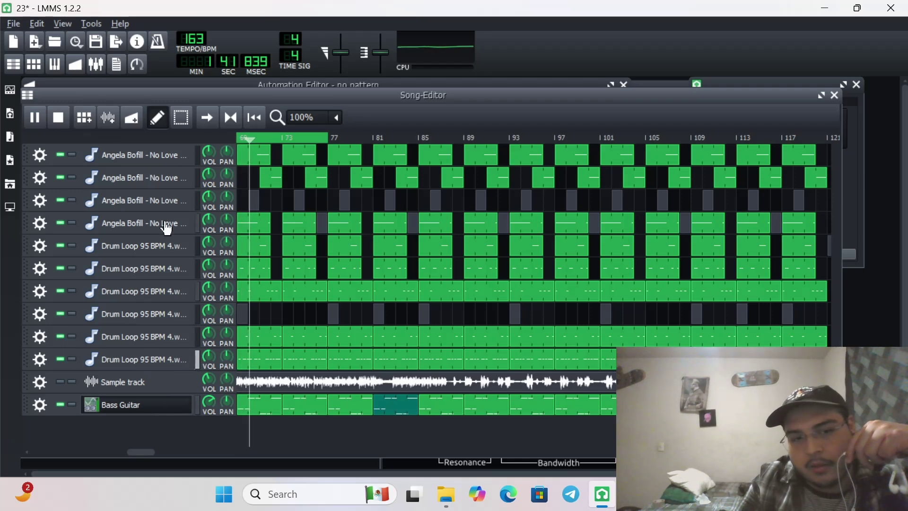
Step: Add the LMMS Equalizer effect to channel FX 1's effects chain, finding it by searching for EQ
left_click(101, 77)
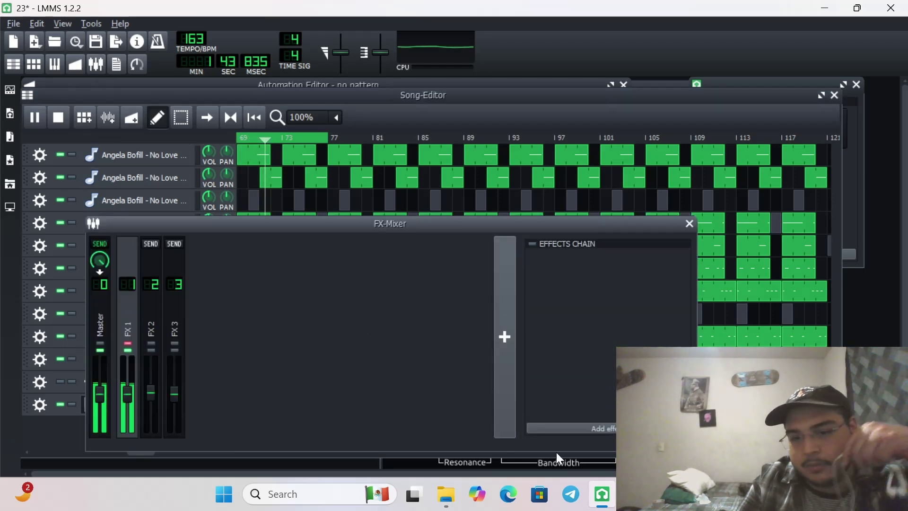
left_click(605, 429)
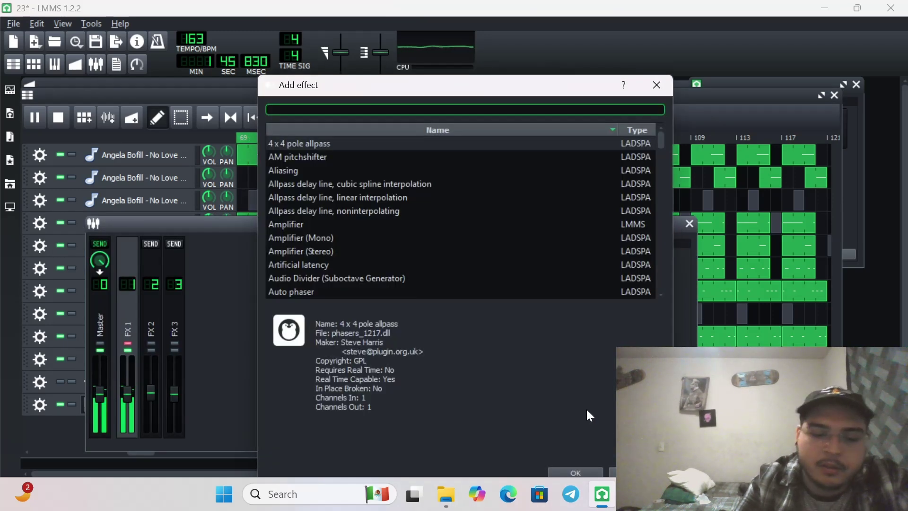
type("EQ")
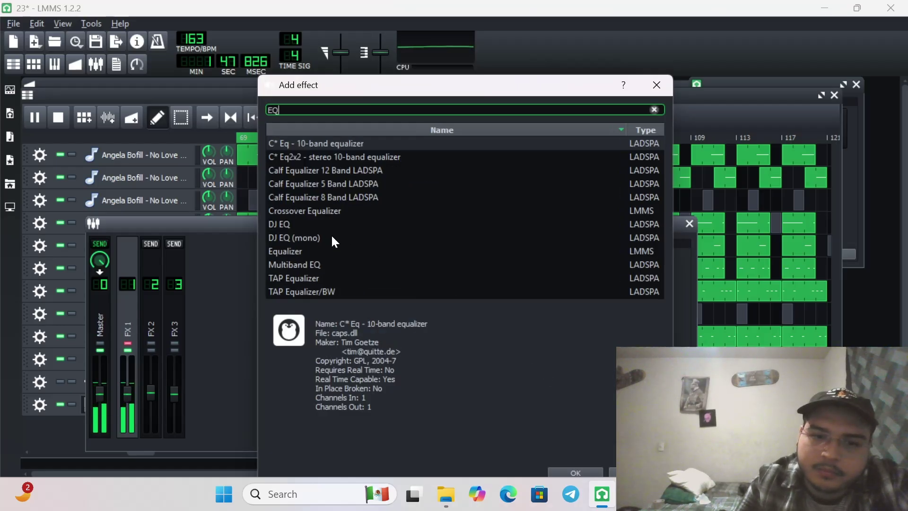
double_click(298, 251)
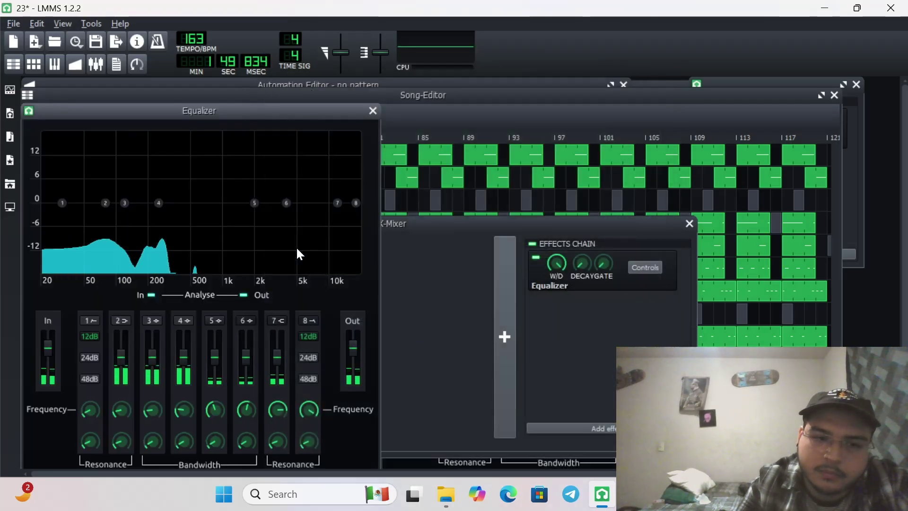
left_click_drag(201, 108, 209, 109)
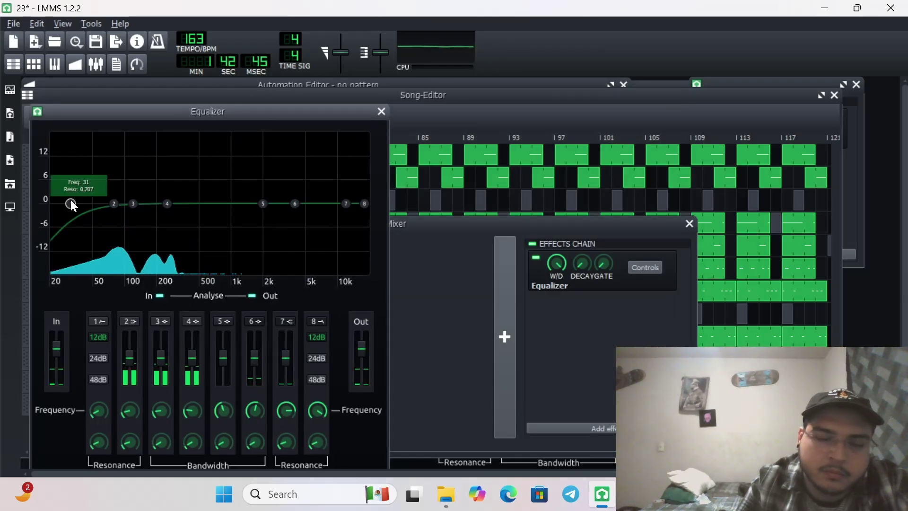
Step: Roll off FX 1's lows with Equalizer bands 1 and 2 and its extreme highs with band 8, lifting band 7 slightly
left_click_drag(71, 201, 88, 281)
mouse_move(118, 204)
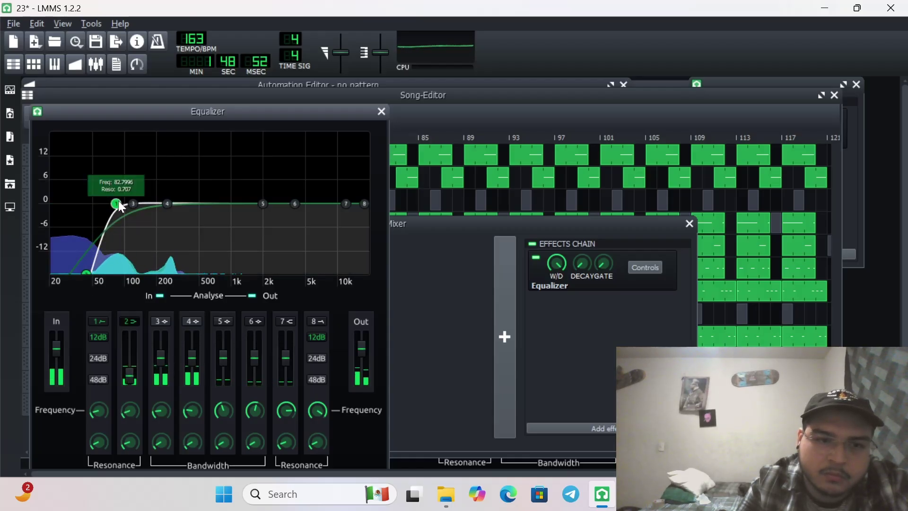
left_click_drag(118, 205, 140, 208)
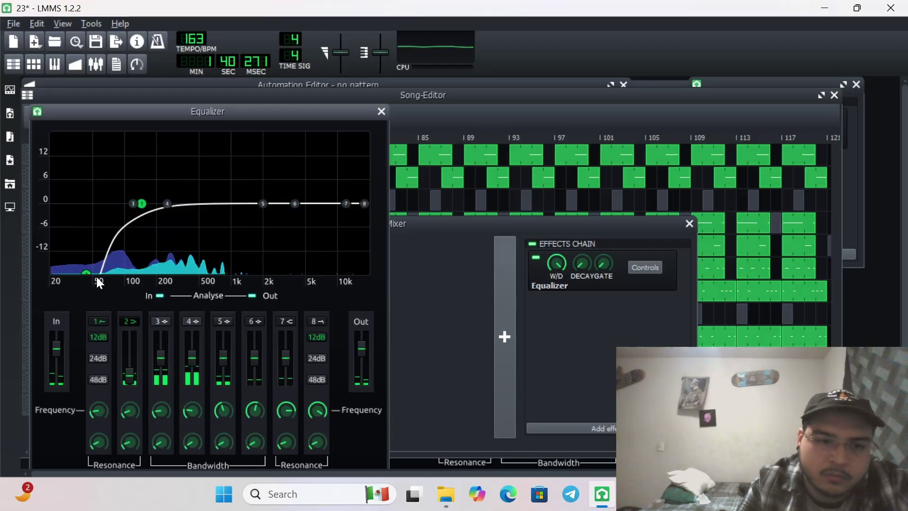
mouse_move(92, 272)
mouse_move(346, 203)
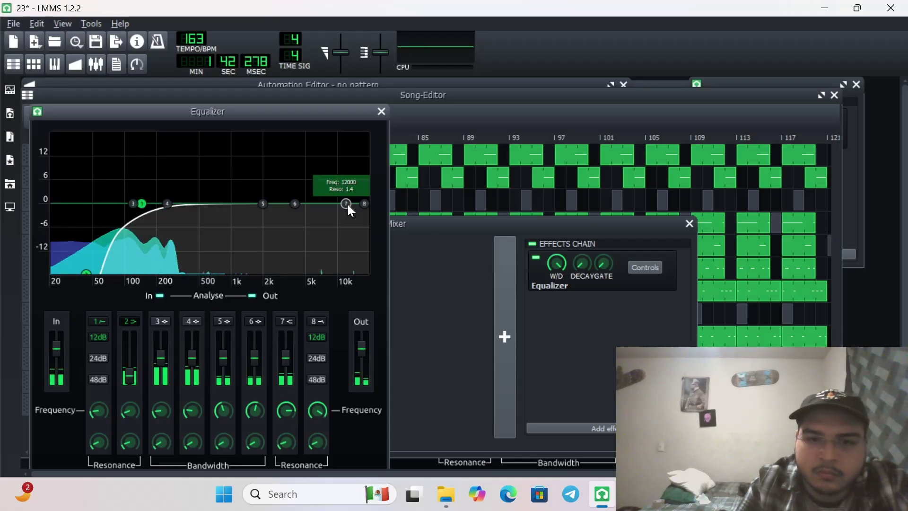
left_click_drag(339, 205, 359, 203)
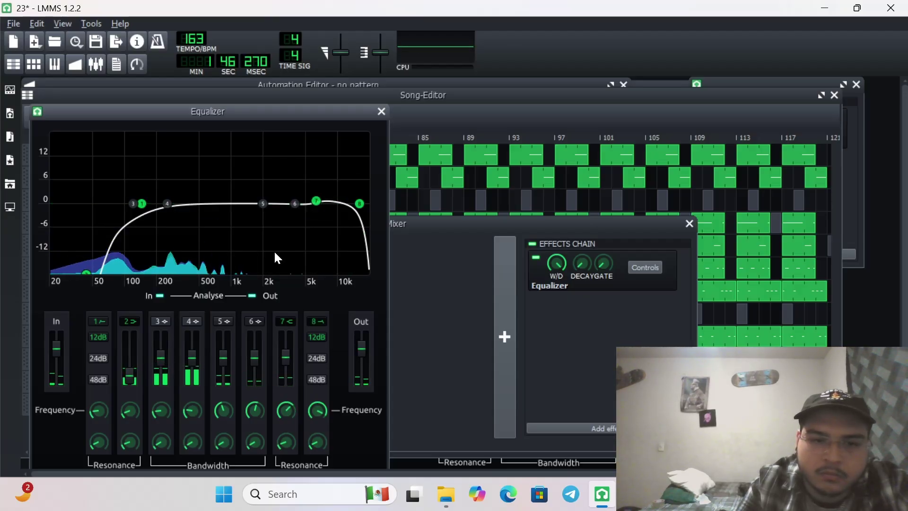
Step: Boost Equalizer band 5 on FX 1 by about 4 dB near 700 Hz, widen its bandwidth, and close the Equalizer
mouse_move(263, 206)
left_click_drag(262, 203, 216, 186)
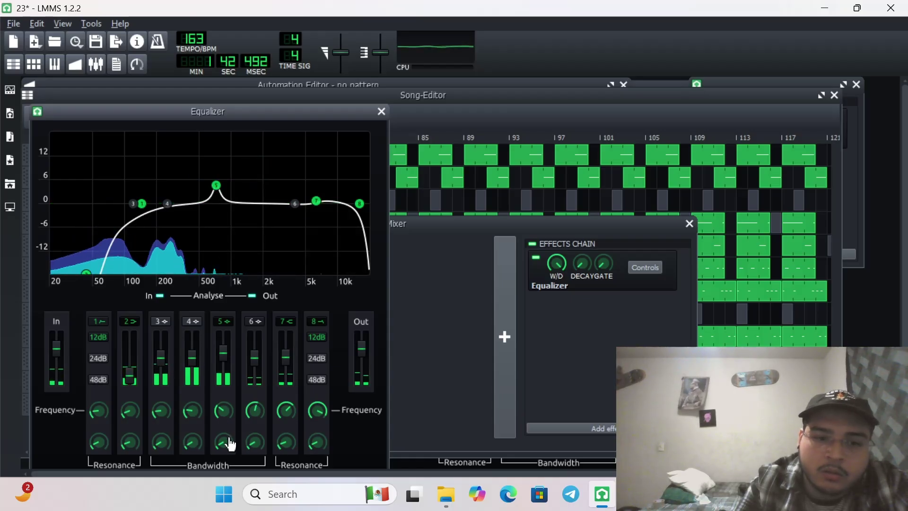
left_click_drag(226, 440, 222, 406)
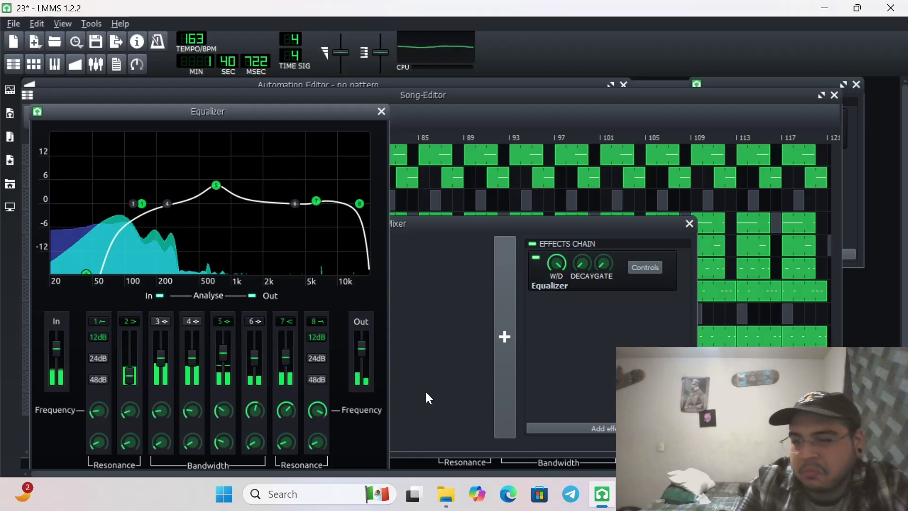
left_click(444, 387)
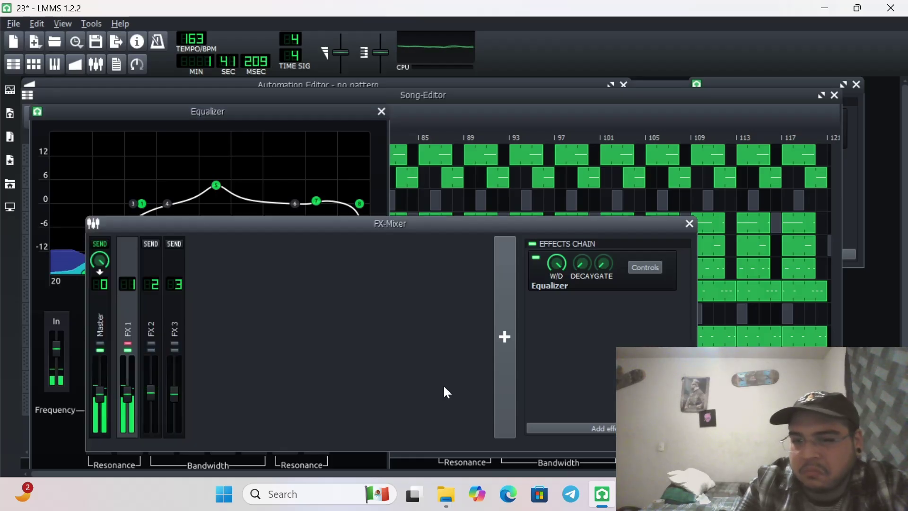
left_click(381, 112)
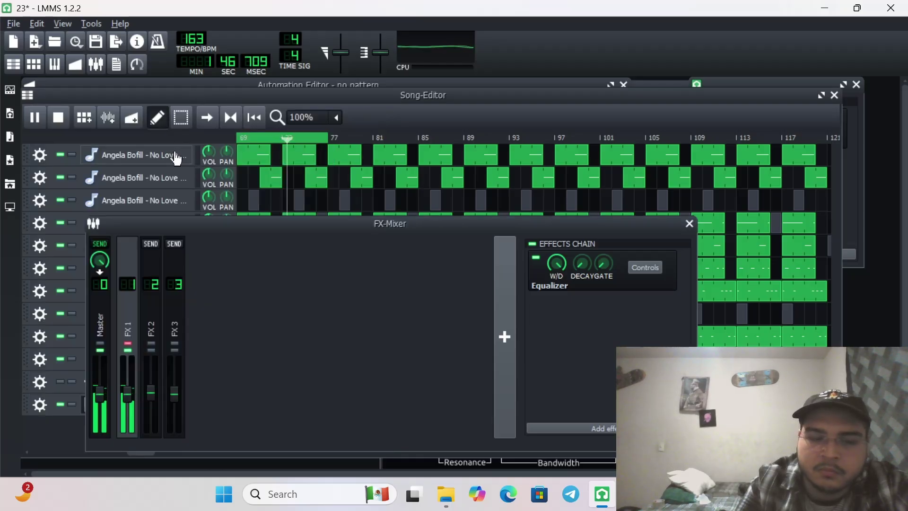
Step: Unmute the Sample track, lower its volume slightly while the loop plays, and stop playback
left_click(66, 433)
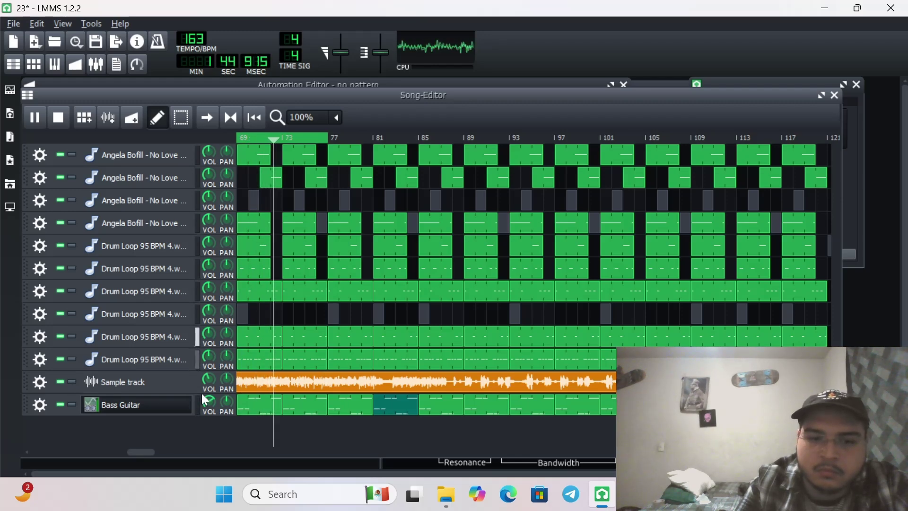
left_click_drag(208, 384, 211, 395)
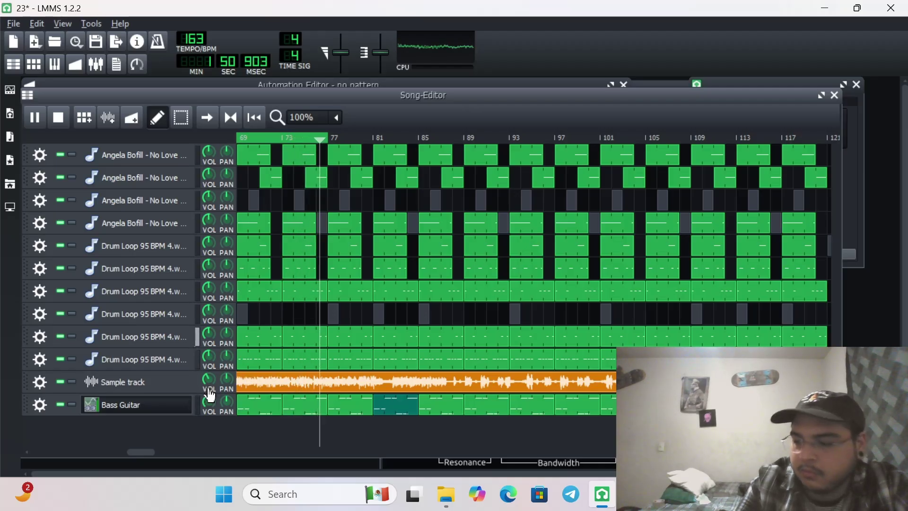
left_click(63, 114)
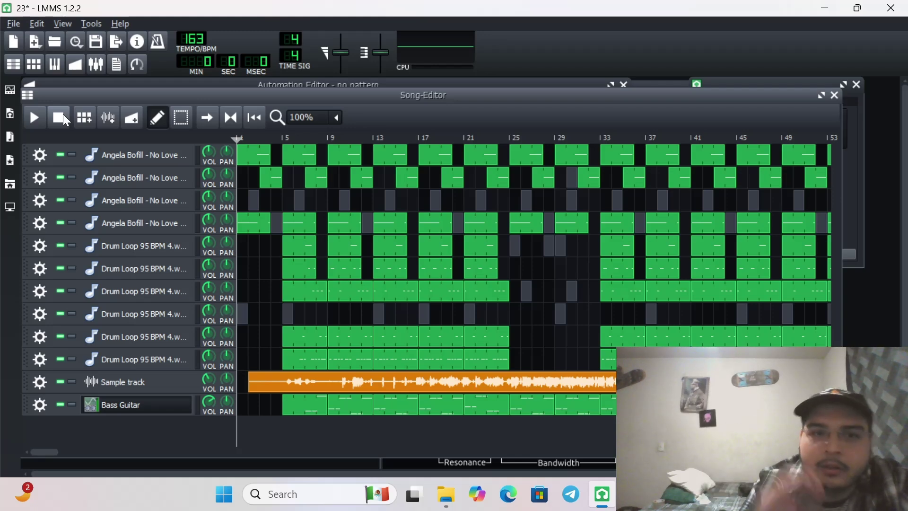
Step: Replay the loop with the Sample track muted, solo channel FX 2 instead of FX 1, and stop playback
left_click(42, 116)
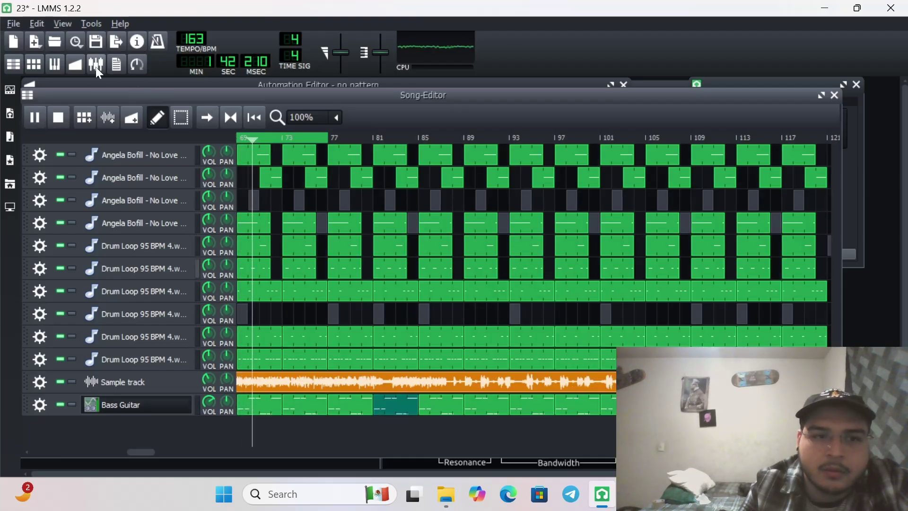
left_click(59, 381)
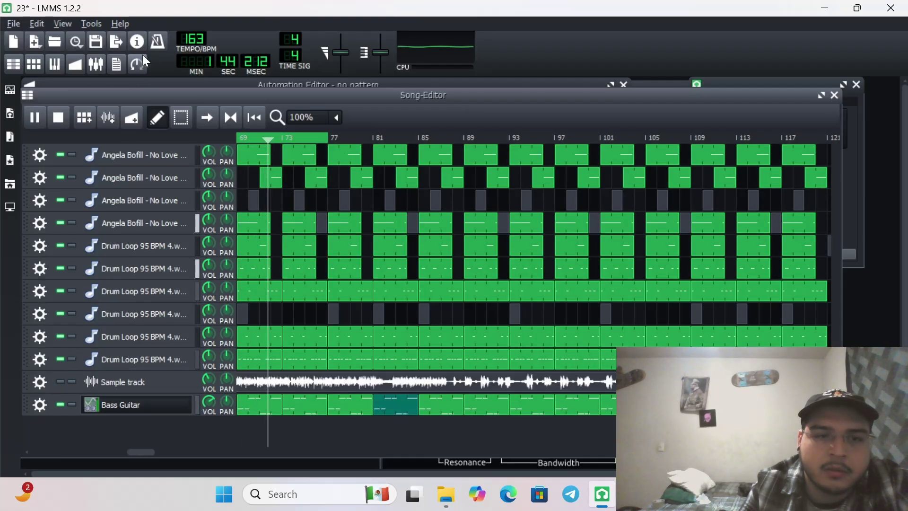
left_click(96, 64)
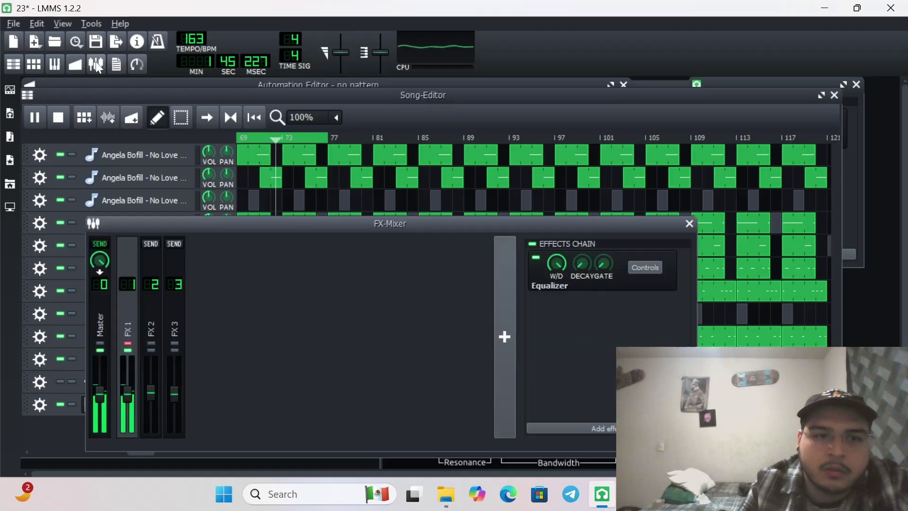
left_click(152, 343)
left_click(157, 350)
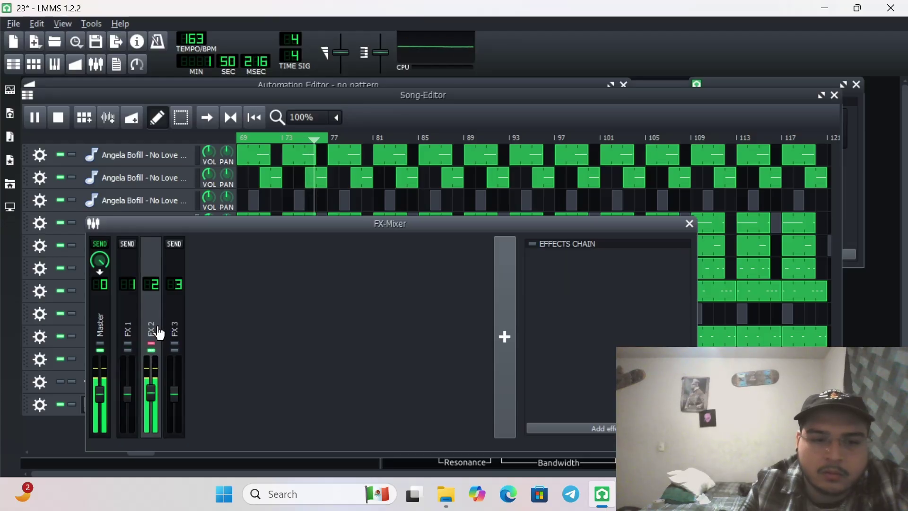
left_click(64, 114)
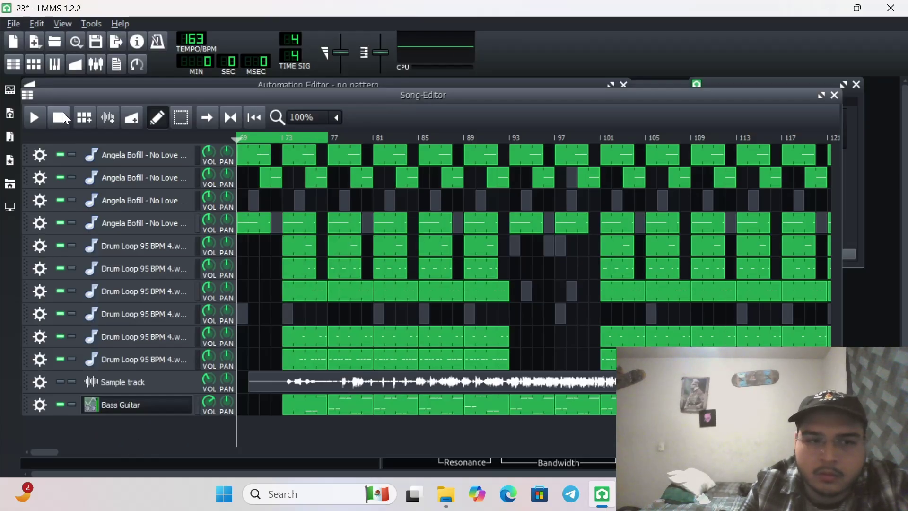
Step: Restart the loop and add the LMMS Equalizer effect to channel FX 2, finding it by searching for EQ
left_click(34, 121)
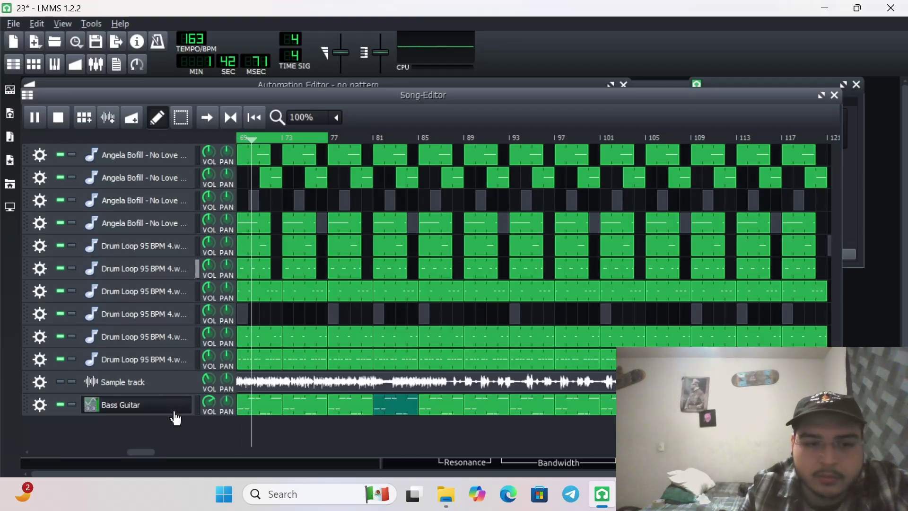
left_click(94, 63)
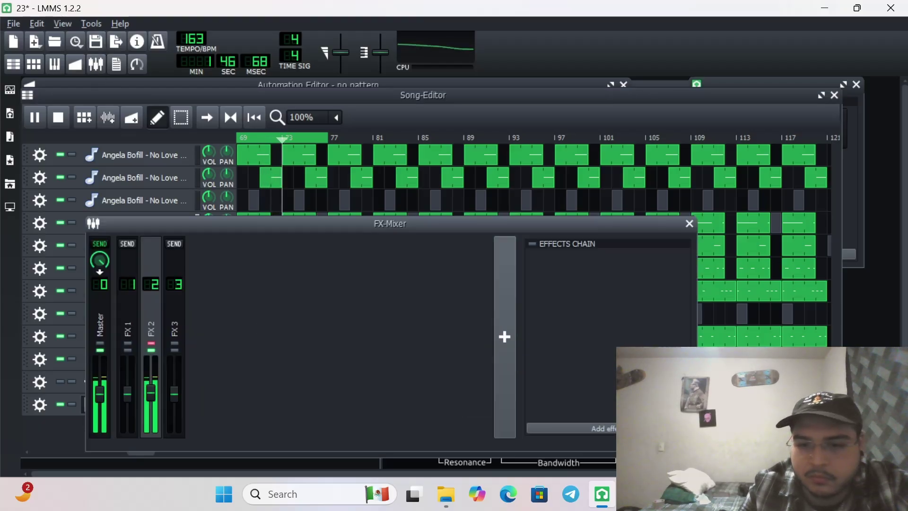
left_click(608, 428)
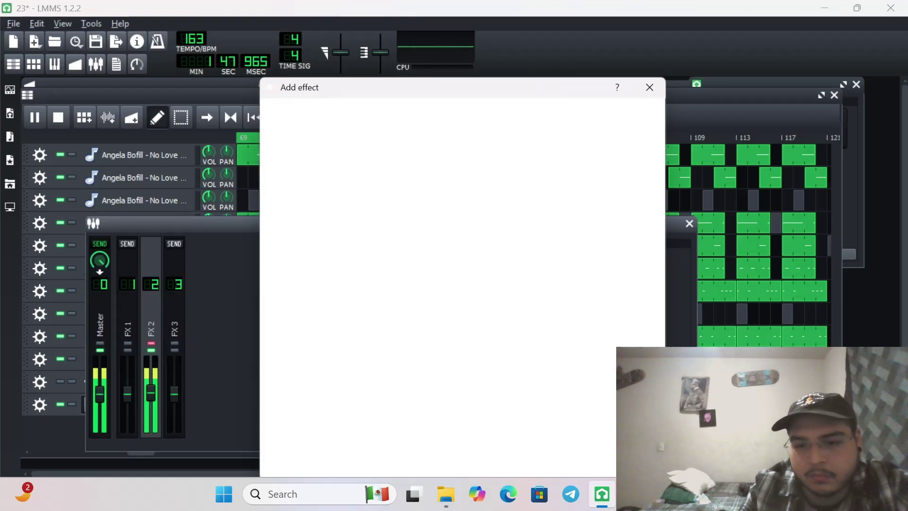
type("EQ")
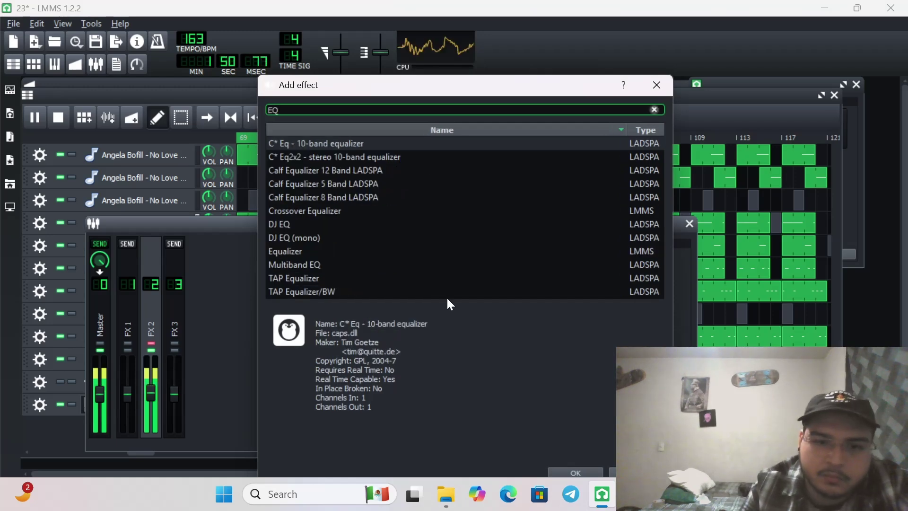
left_click(330, 251)
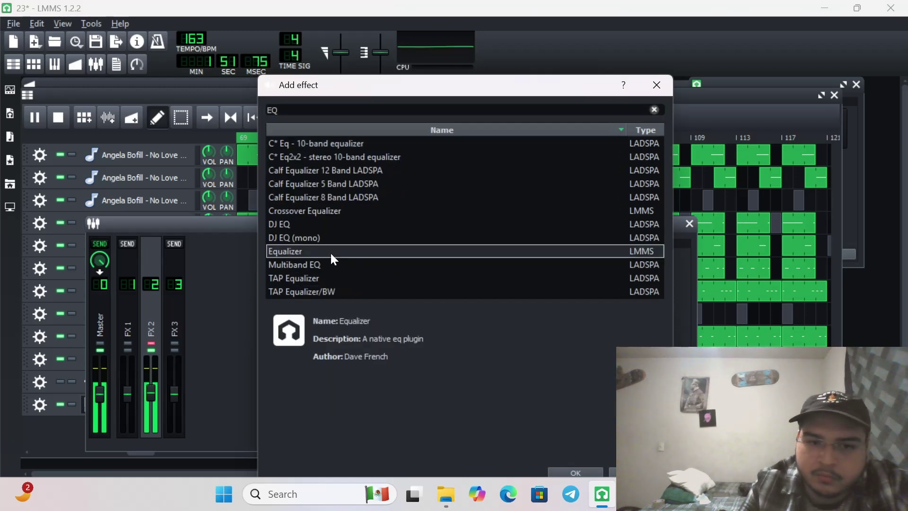
left_click(571, 471)
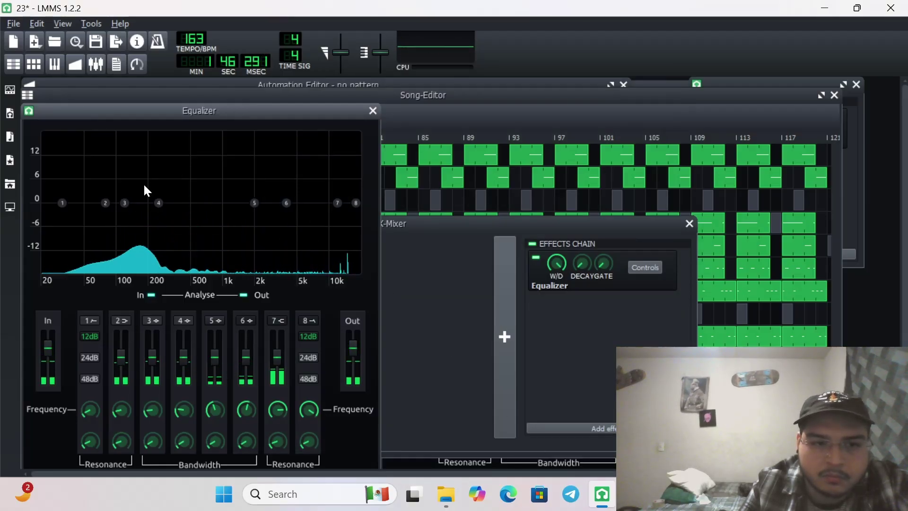
mouse_move(110, 200)
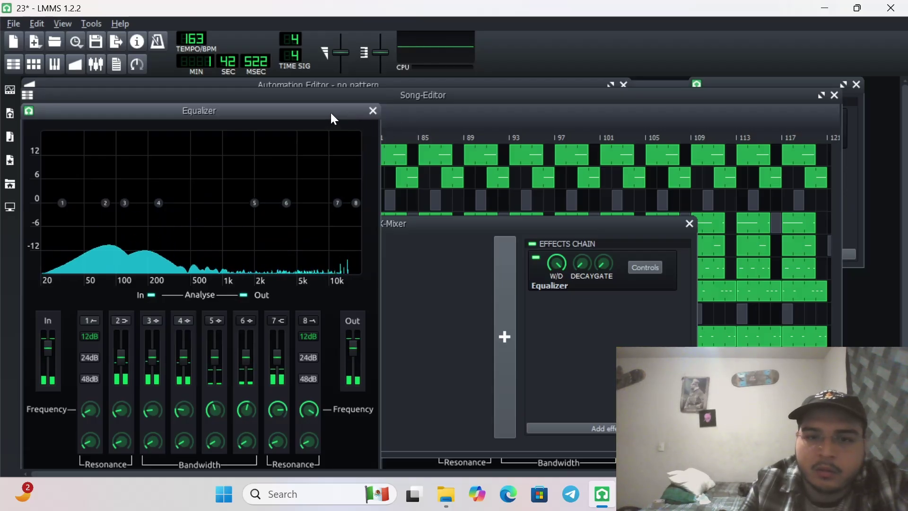
left_click_drag(330, 111, 330, 113)
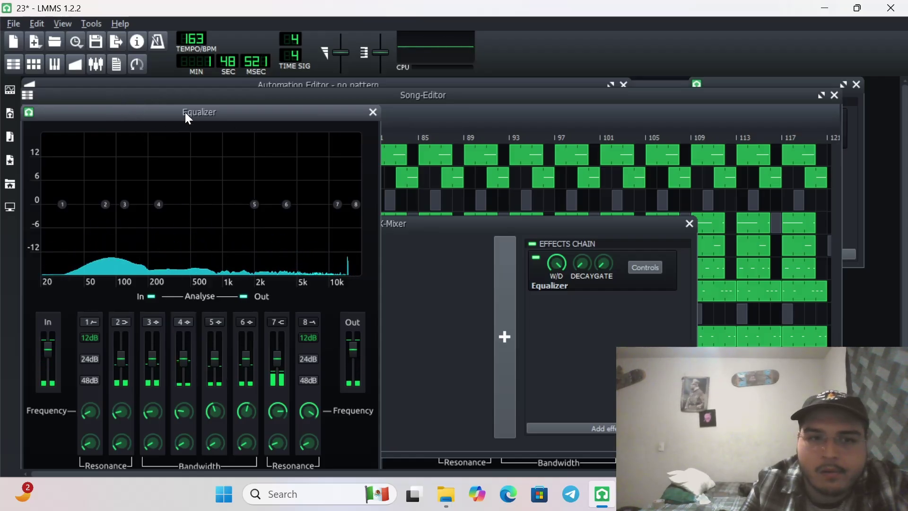
Step: Stop playback, restart the loop, and open the Equalizer controls of channel FX 2
left_click_drag(186, 112, 263, 138)
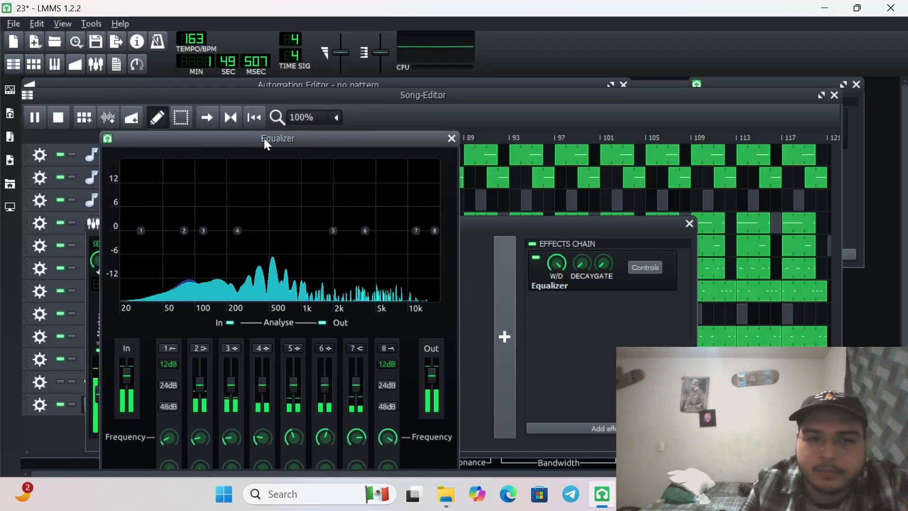
left_click(60, 116)
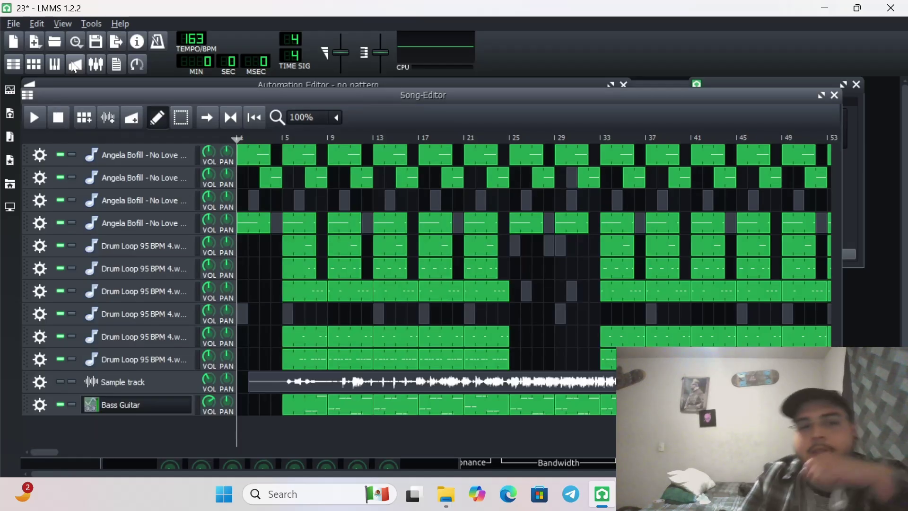
left_click(92, 66)
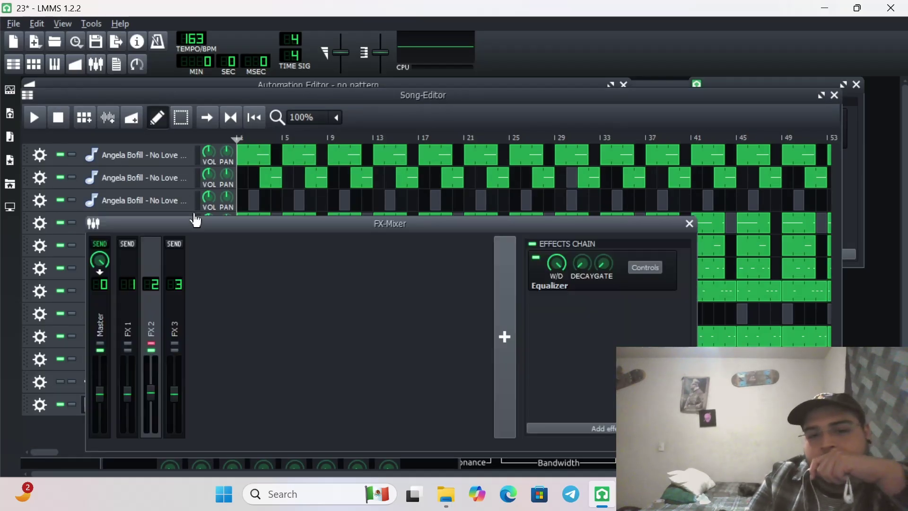
left_click(640, 271)
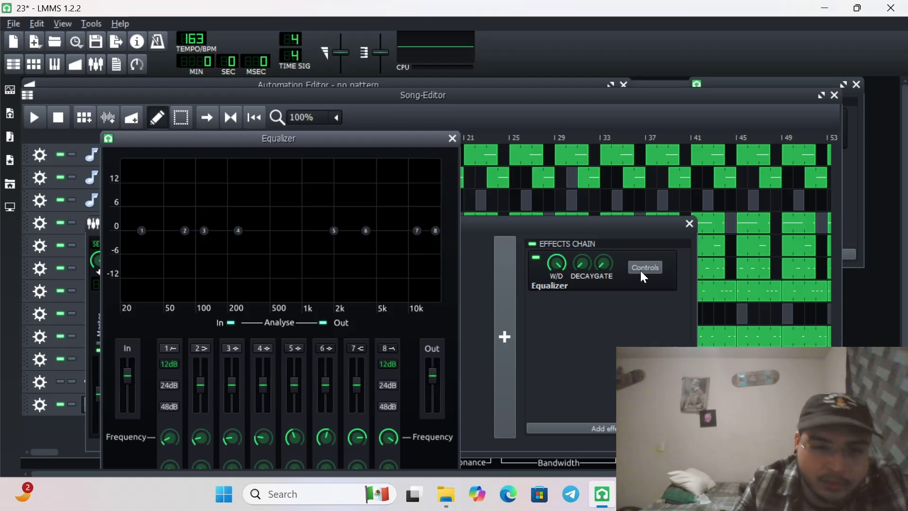
left_click(38, 117)
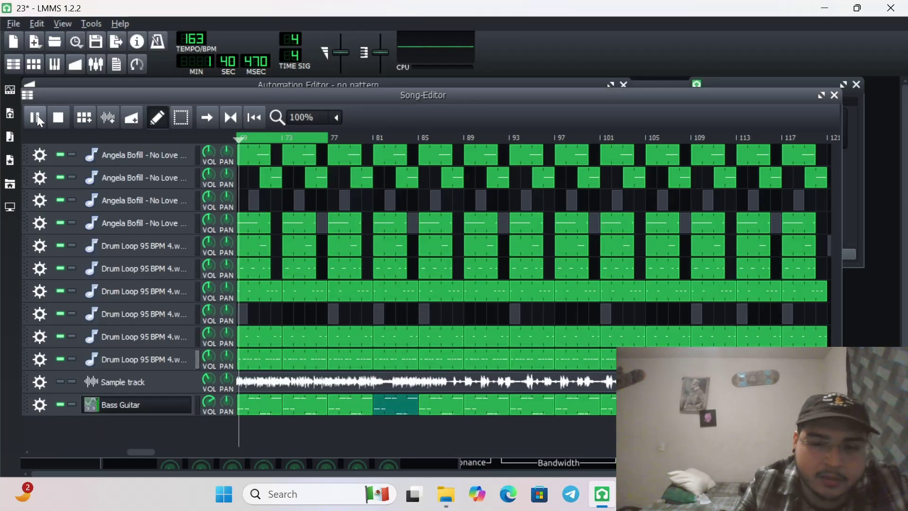
left_click(96, 63)
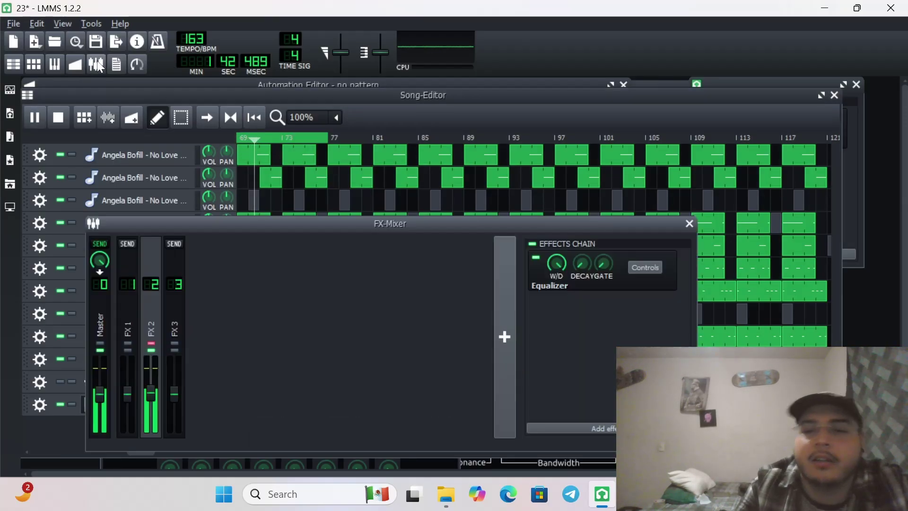
left_click(653, 270)
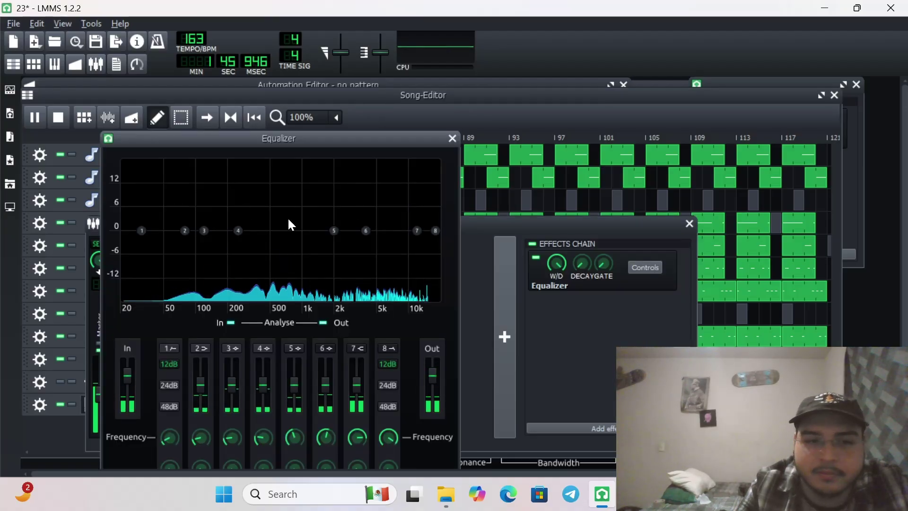
Step: Roll off FX 2 with Equalizer bands 1, 2 and 8, dip bands 3 and 4 slightly, and boost band 7 by about 1 dB near 8 kHz
left_click_drag(141, 230, 228, 239)
left_click(236, 234)
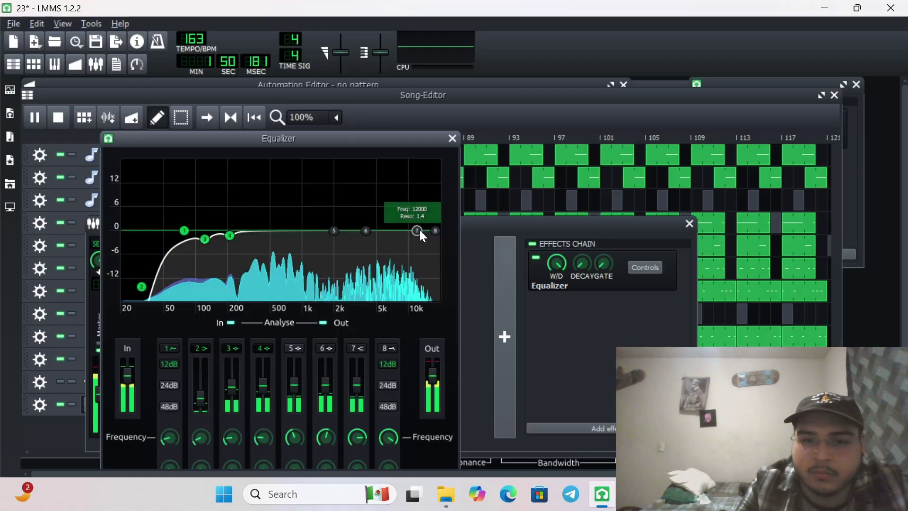
left_click_drag(420, 231, 397, 226)
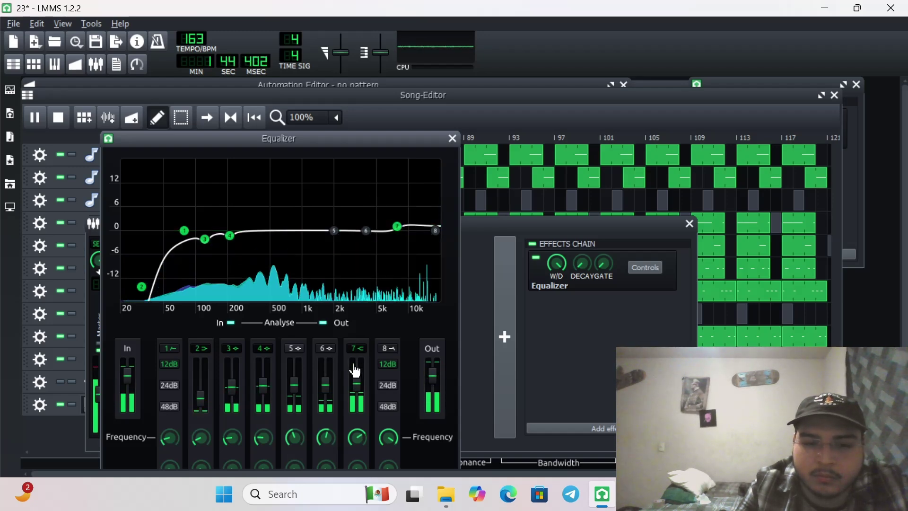
left_click_drag(337, 134, 343, 121)
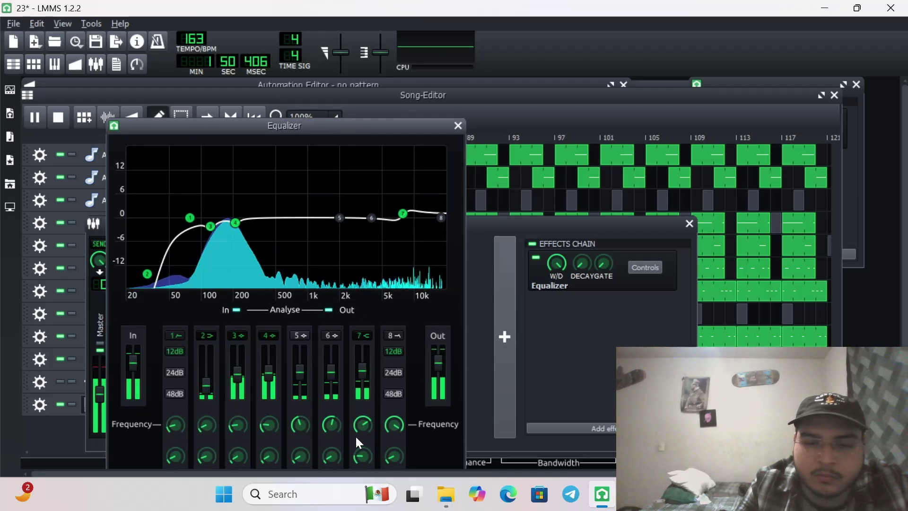
left_click_drag(441, 217, 430, 220)
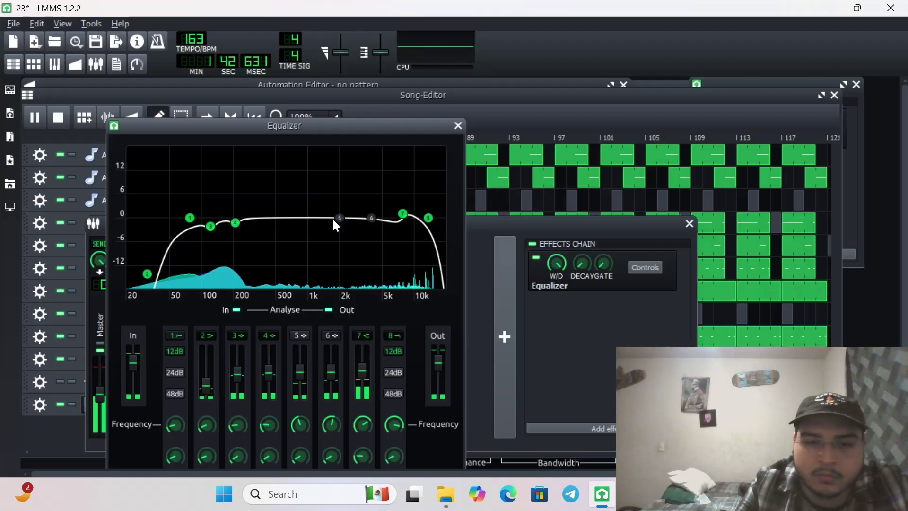
Step: Cut Equalizer band 5 on FX 2 by about 8 dB near 1.1 kHz, close the Equalizer, and stop playback
left_click_drag(333, 220, 338, 183)
left_click_drag(339, 222, 316, 247)
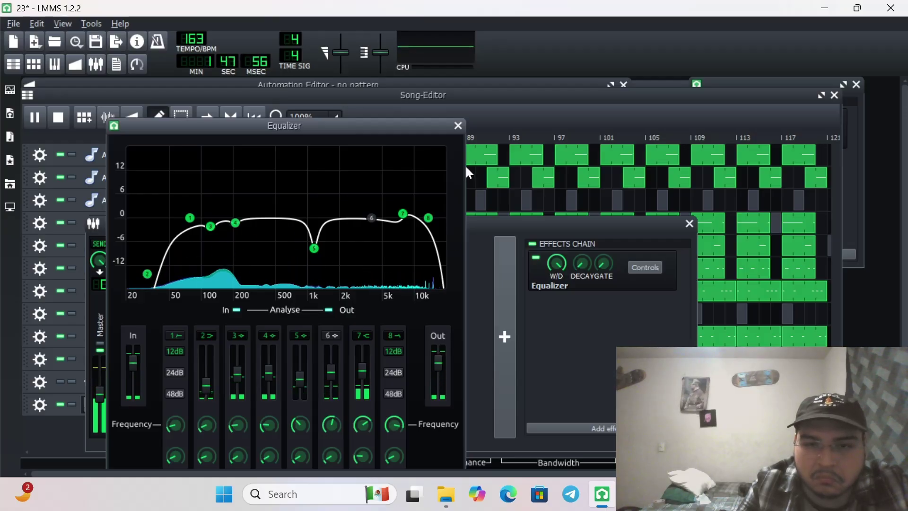
left_click(458, 125)
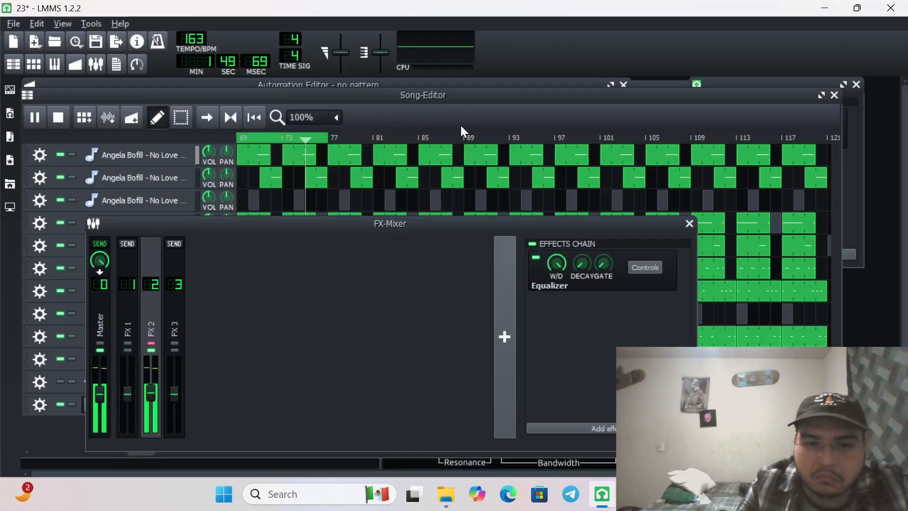
left_click(65, 115)
key("F9")
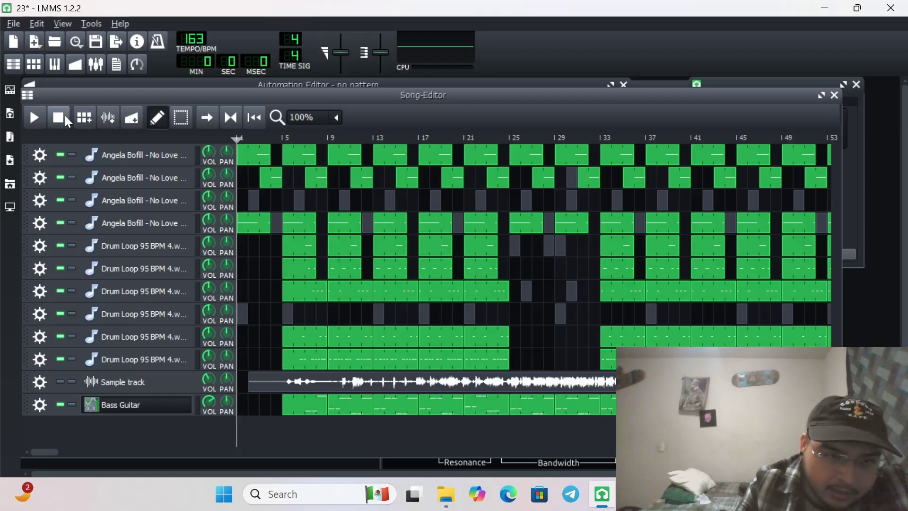
Step: Restart the loop and add the Calf Sidechain Compressor LADSPA effect to channel FX 2, finding it by searching for COM
left_click(35, 114)
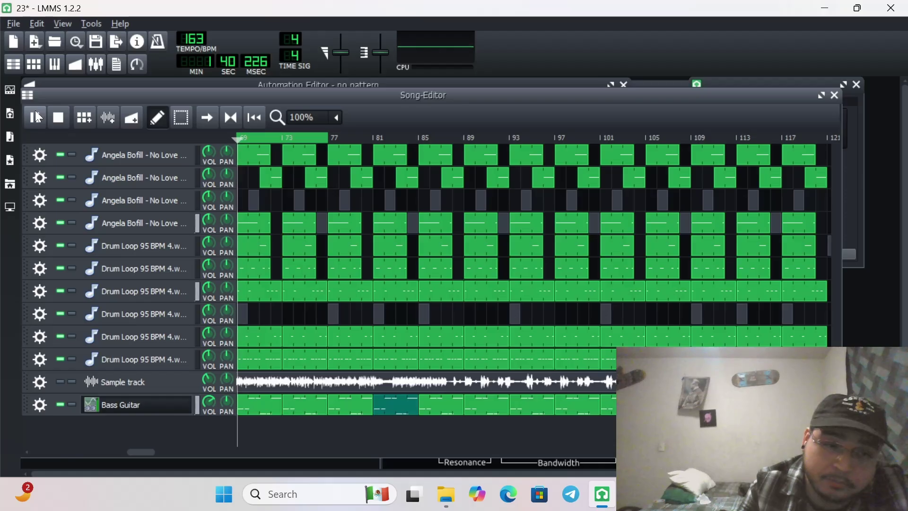
left_click(102, 68)
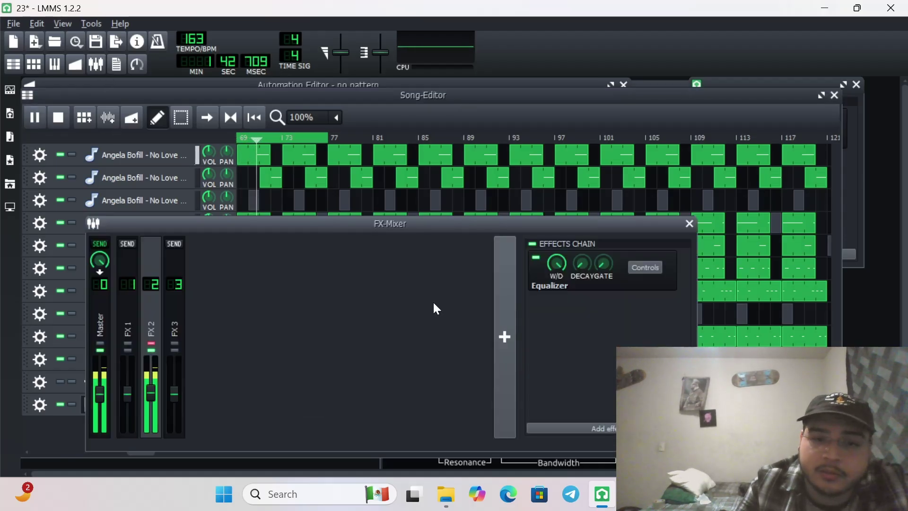
left_click(558, 427)
type("COM")
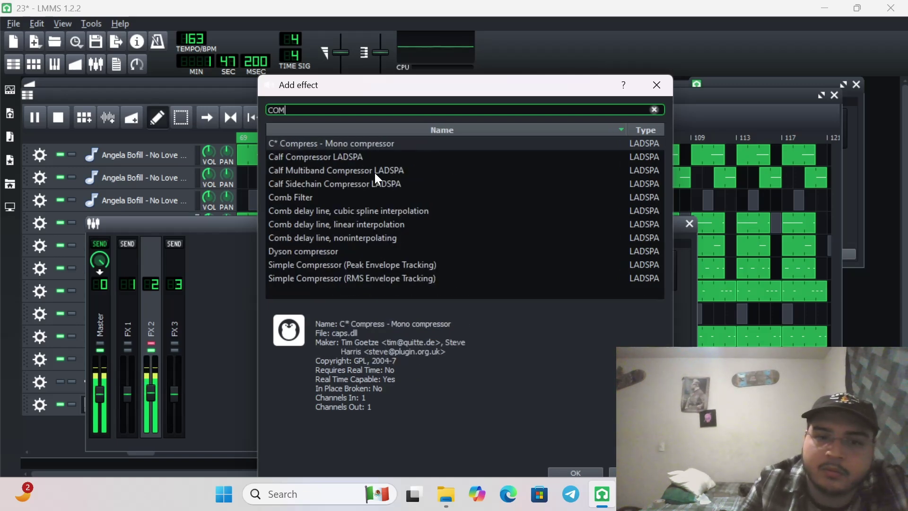
left_click(350, 183)
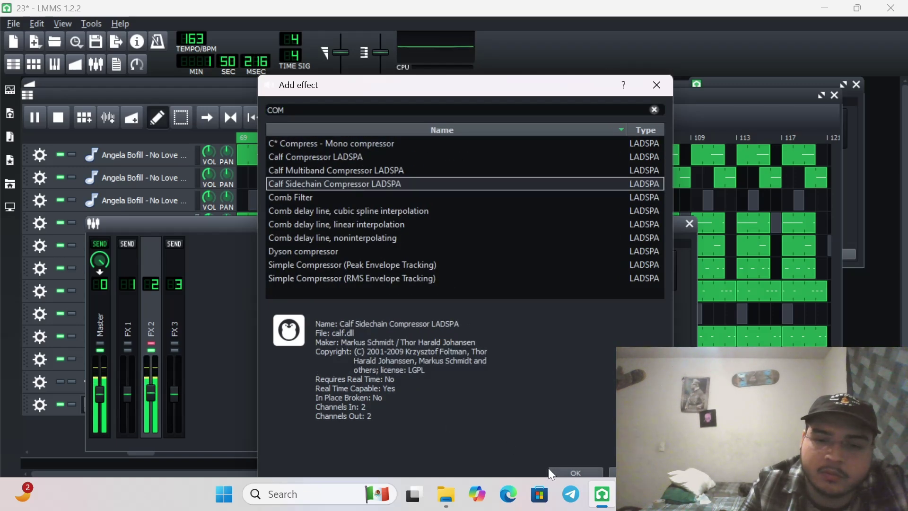
left_click(570, 472)
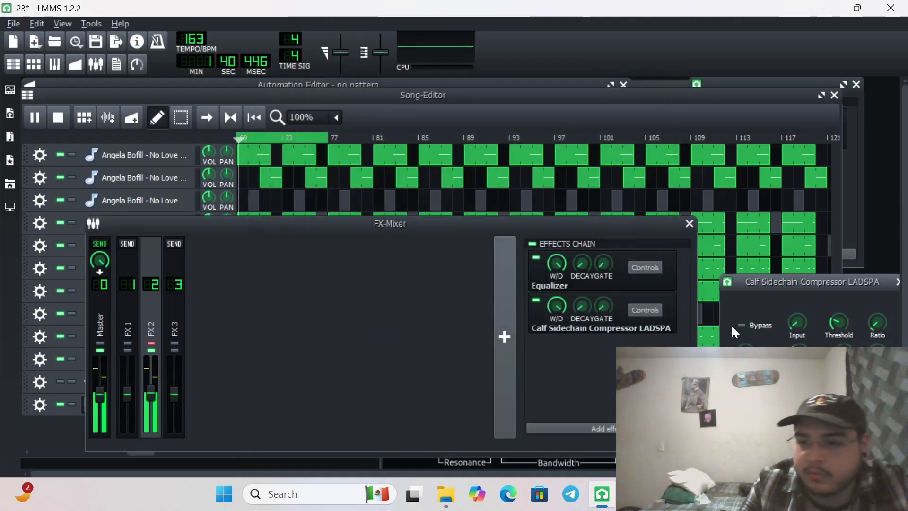
left_click_drag(769, 285, 442, 235)
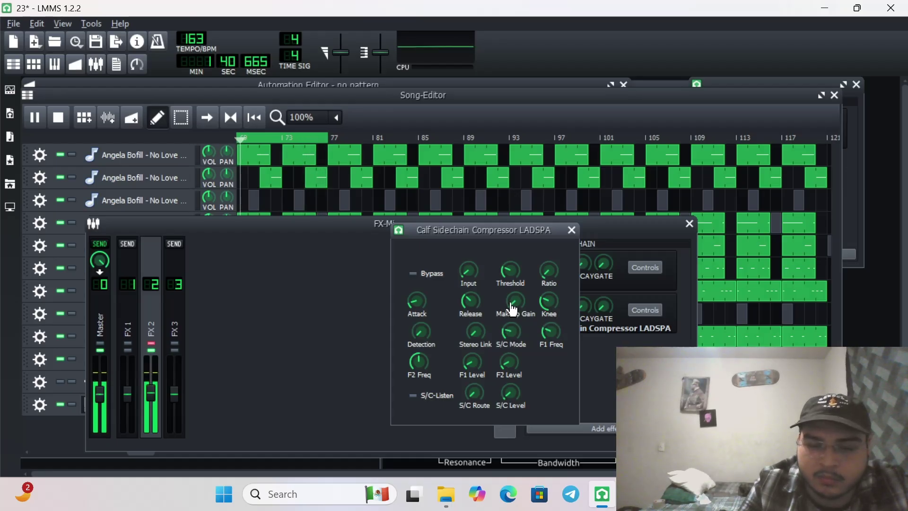
Step: Try different S/C Mode settings on FX 2's sidechain compressor while the loop plays
left_click(511, 337)
left_click_drag(509, 332, 514, 315)
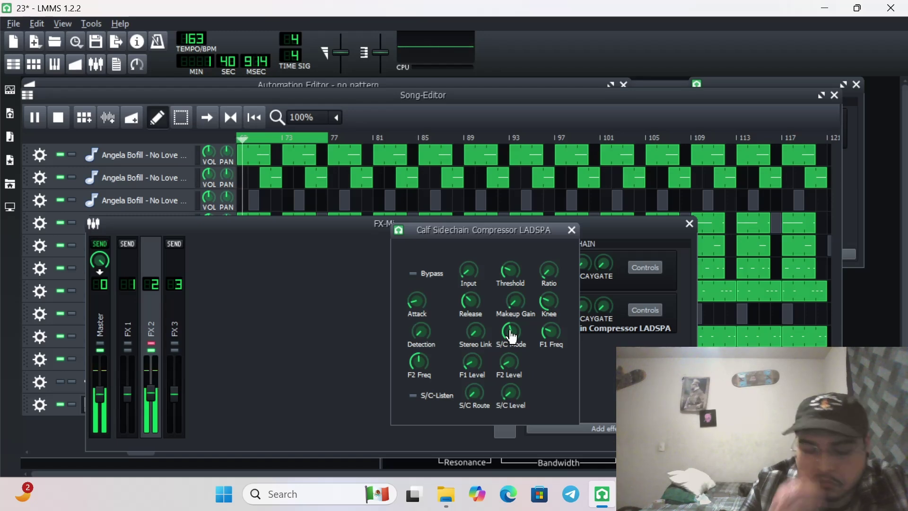
left_click_drag(512, 336, 509, 374)
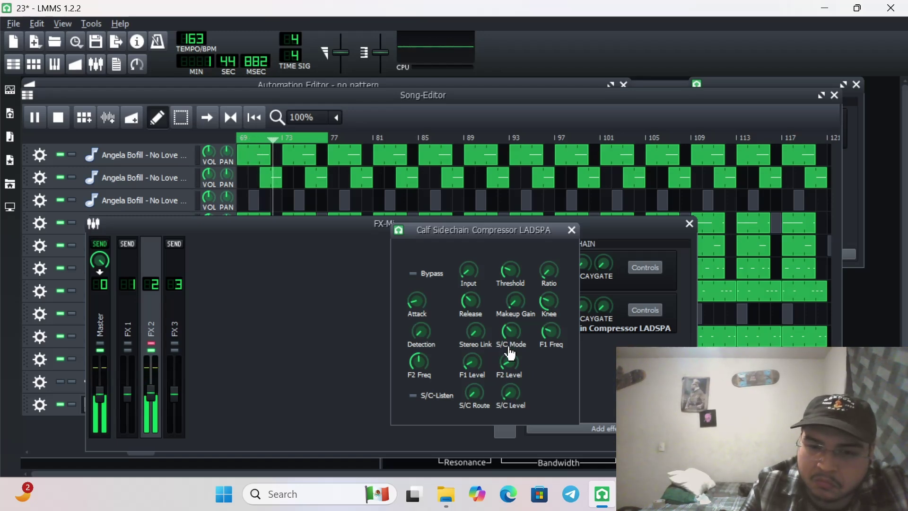
left_click_drag(511, 332, 514, 361)
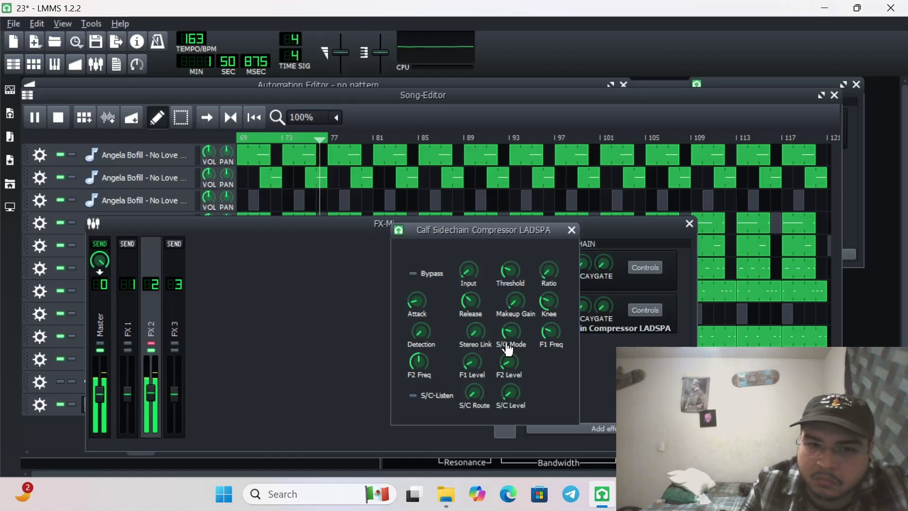
left_click_drag(509, 343, 494, 308)
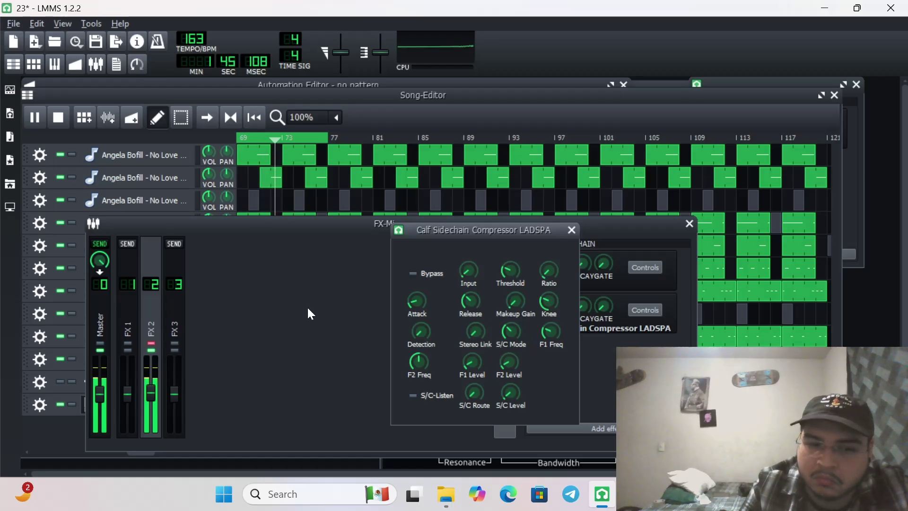
Step: Unmute channel FX 1 and compare S/C Mode settings on FX 2's sidechain compressor against it
left_click(128, 356)
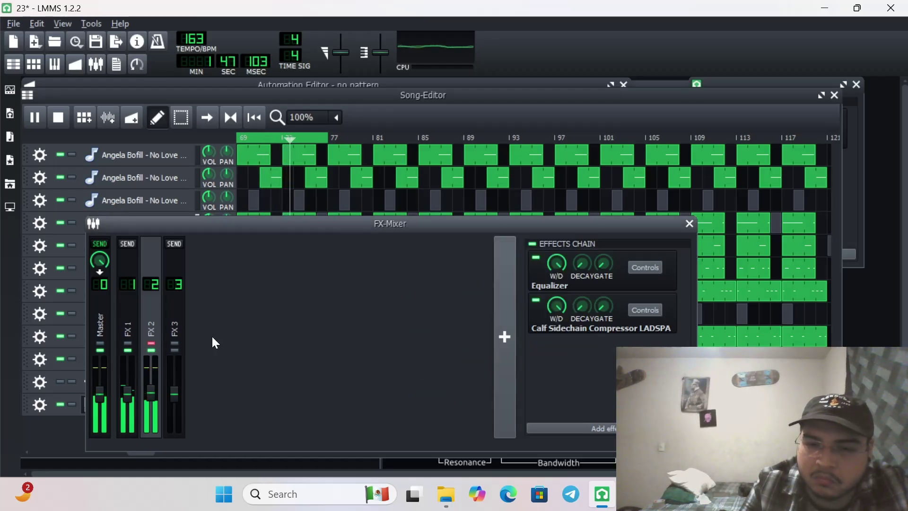
left_click(652, 310)
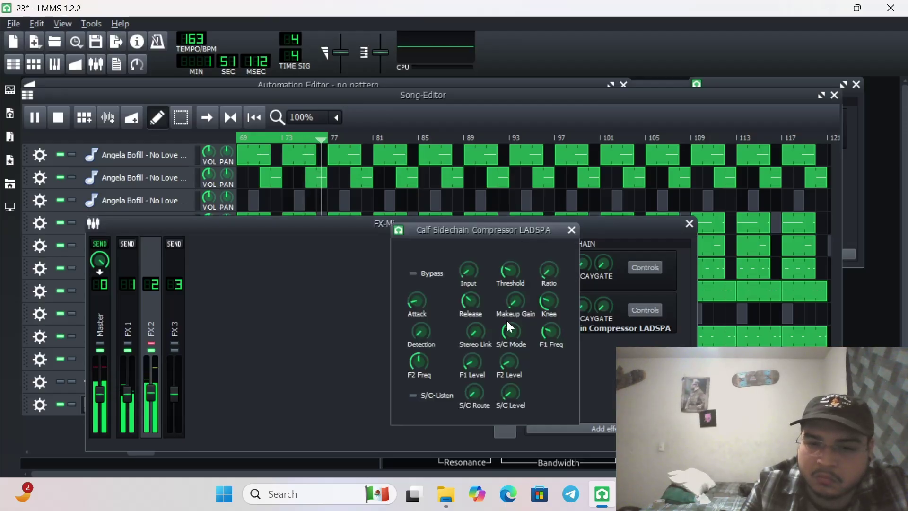
left_click_drag(515, 337, 505, 381)
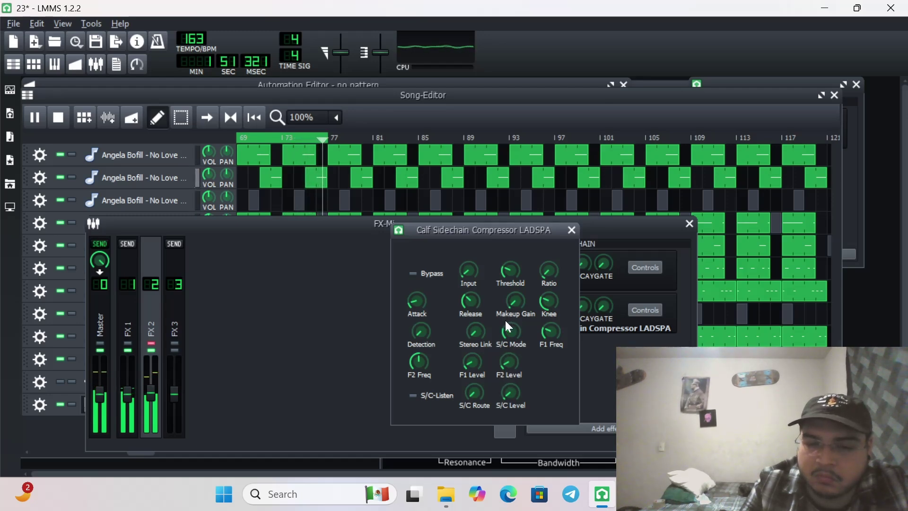
Step: Unmute channel FX 3 and adjust the S/C Mode of FX 2's sidechain compressor with all channels playing
left_click(168, 358)
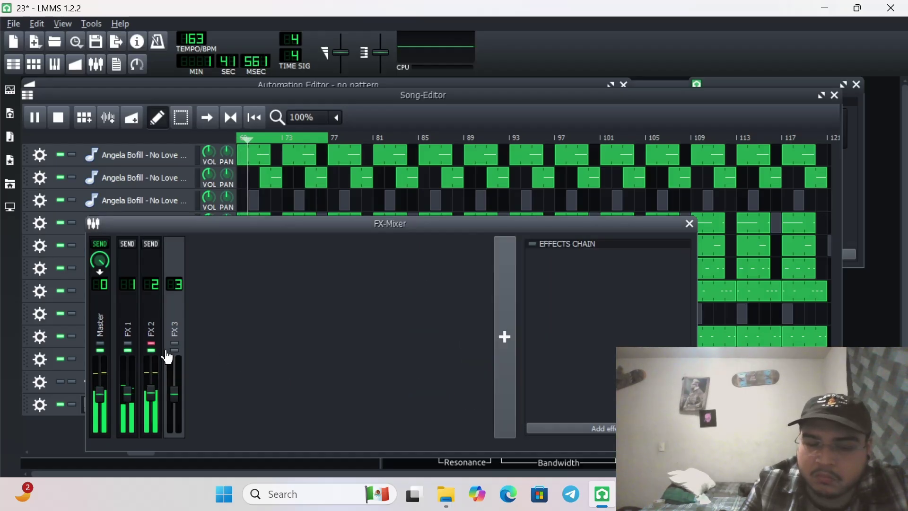
left_click(175, 352)
left_click(147, 336)
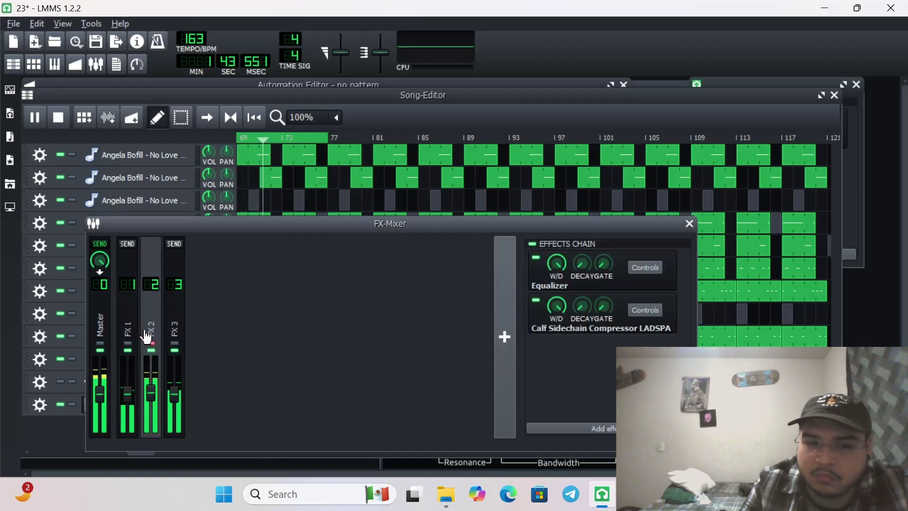
left_click(637, 311)
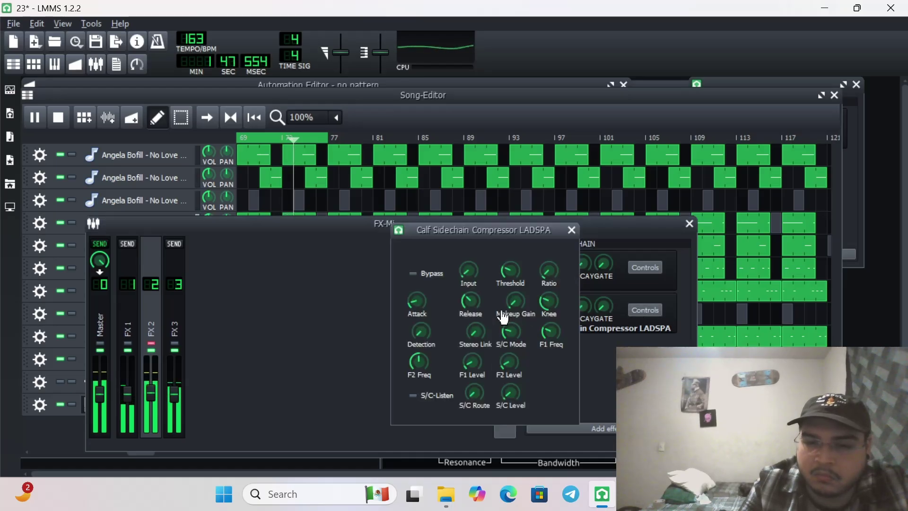
left_click(510, 332)
left_click_drag(509, 332, 514, 303)
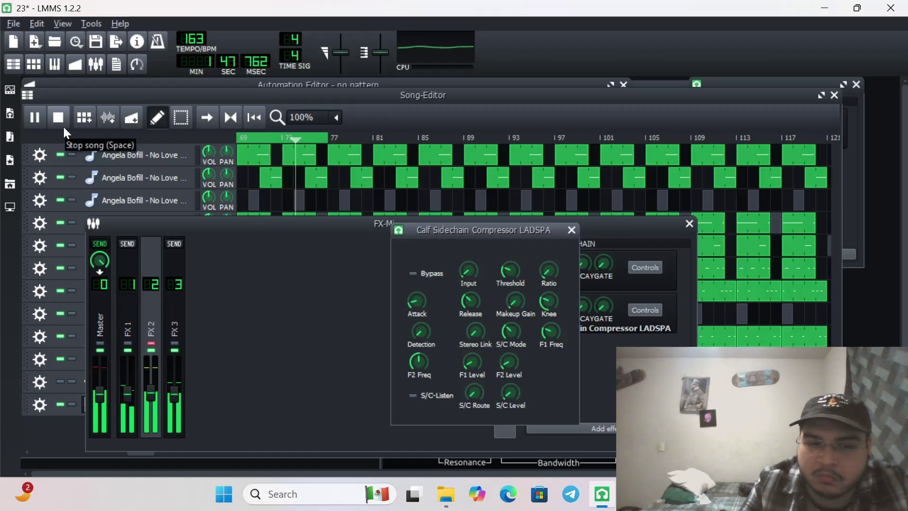
Step: Leave only FX 2 audible by muting channels FX 1 and FX 3, and reopen FX 2's sidechain compressor controls
left_click(174, 348)
left_click(128, 350)
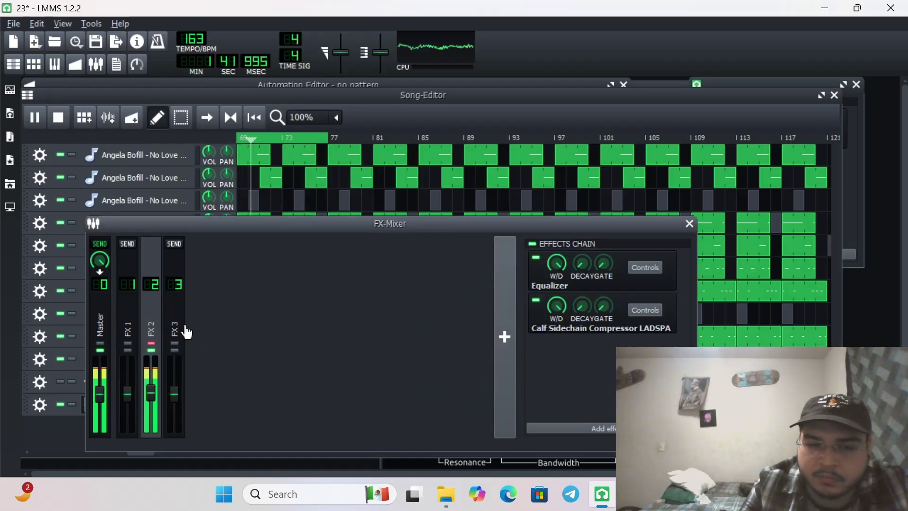
left_click(152, 350)
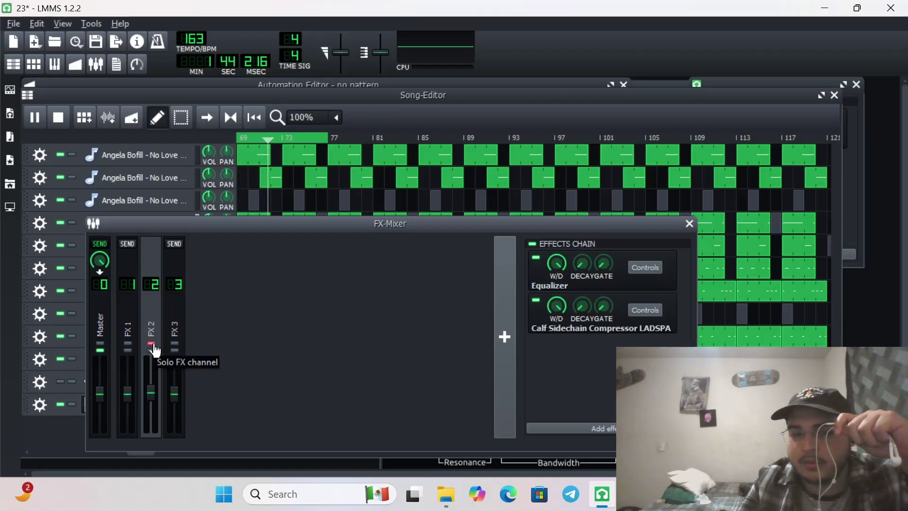
left_click(156, 347)
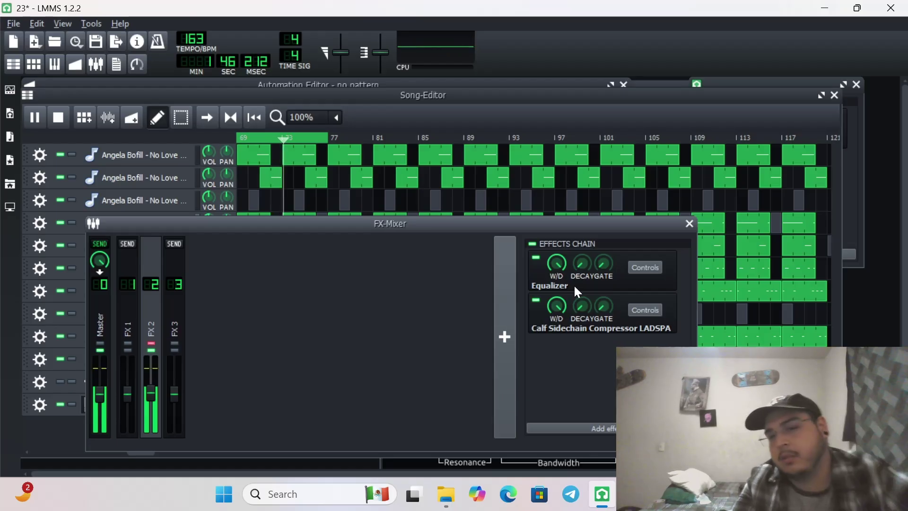
left_click(645, 311)
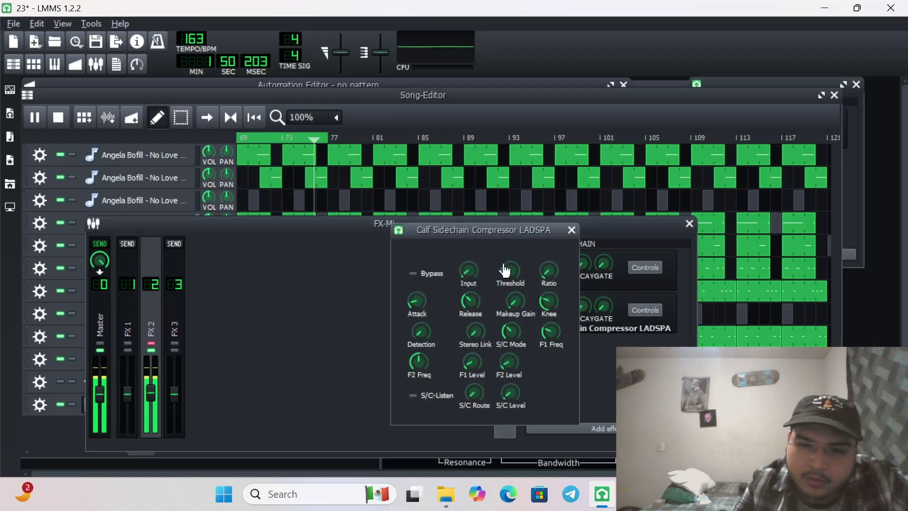
Step: Adjust the Threshold, Release, Ratio and Attack of FX 2's sidechain compressor while the loop plays
mouse_move(508, 275)
mouse_move(508, 274)
left_mouse_down()
mouse_move(515, 219)
mouse_move(513, 288)
left_mouse_up()
left_click_drag(471, 311, 410, 266)
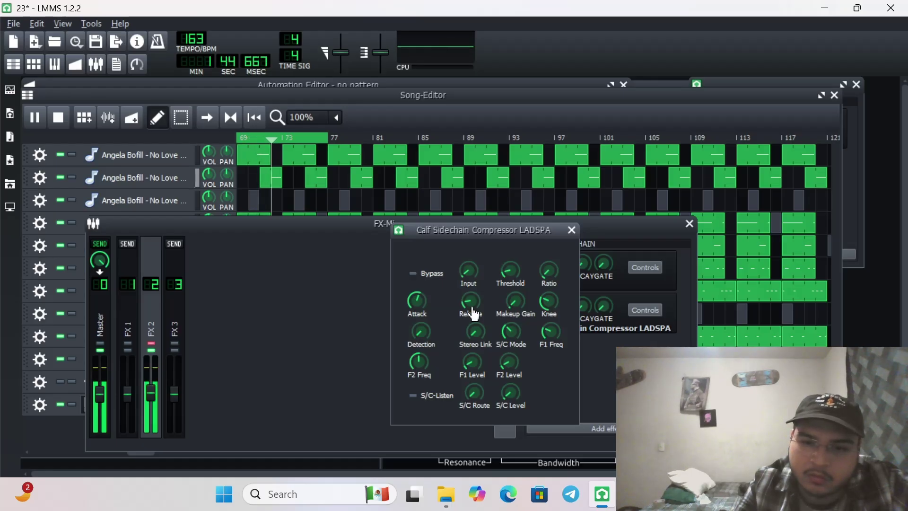
left_click_drag(550, 284, 519, 260)
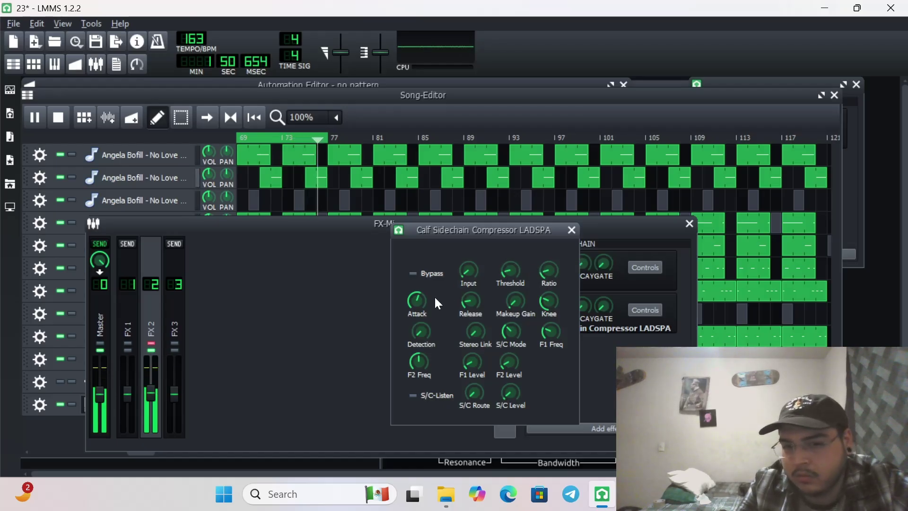
left_click(408, 297)
left_click_drag(407, 297, 386, 268)
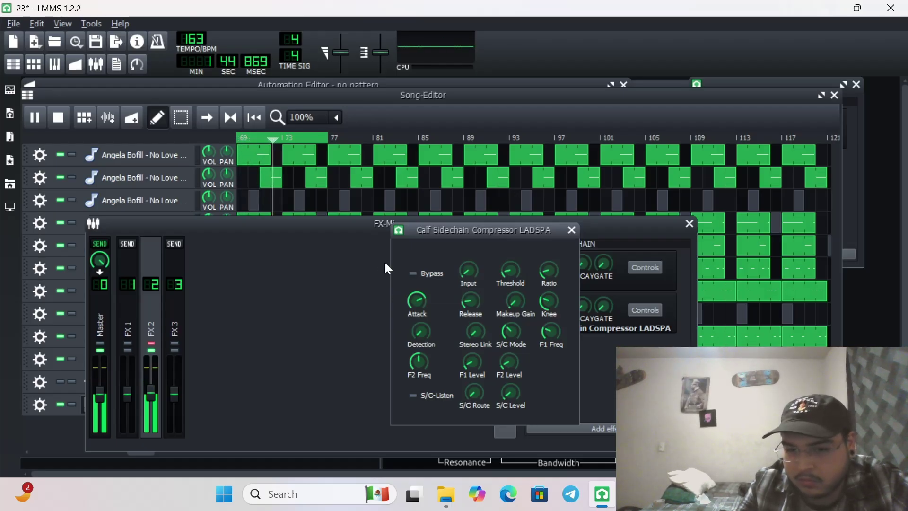
Step: Bring channels FX 3 and FX 1 back in with FX 2's solo off, and lower FX 2's volume slightly
left_click(175, 350)
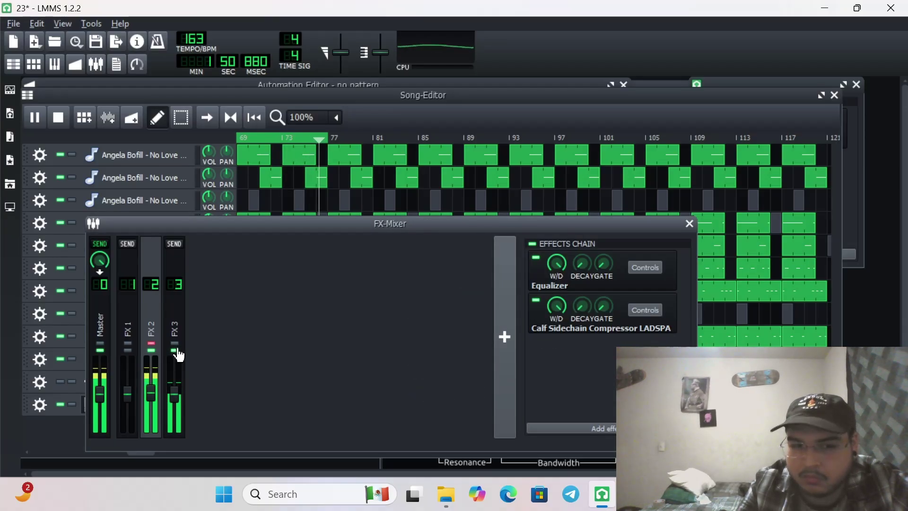
left_click(130, 350)
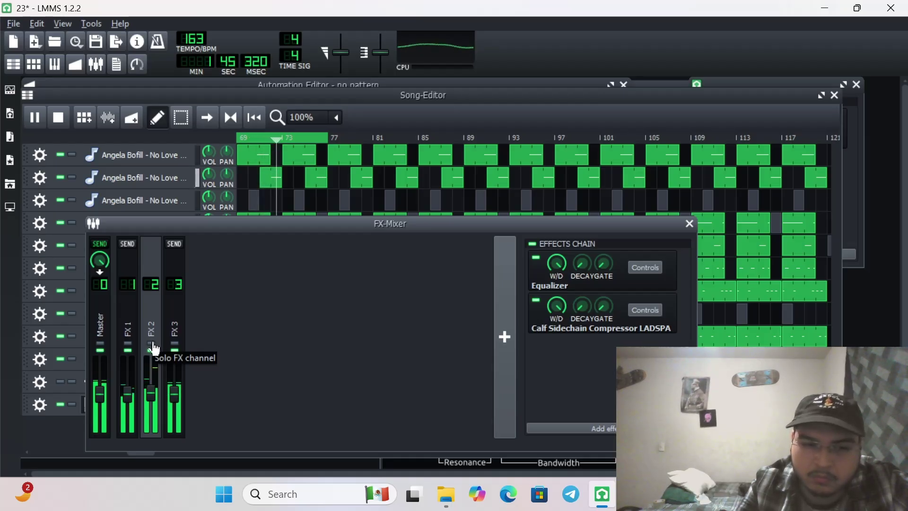
left_click_drag(152, 389, 159, 399)
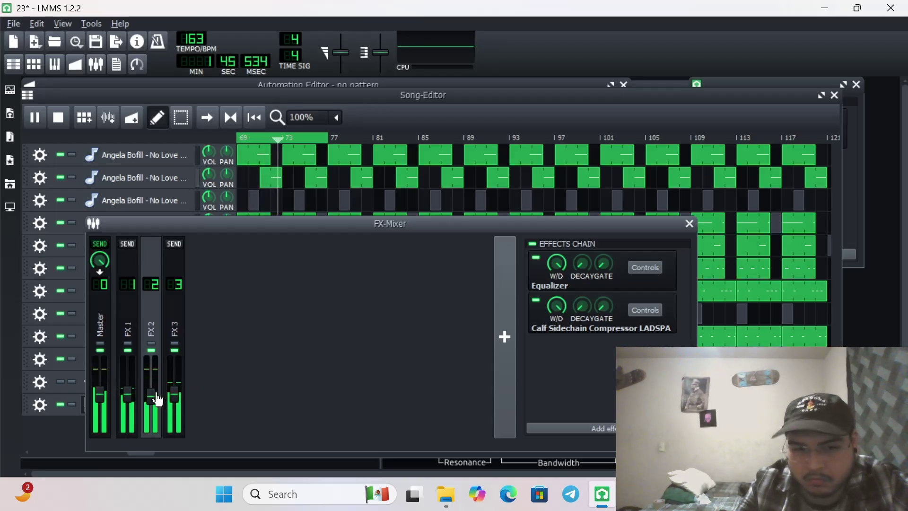
Step: Restart playback of the looped section and solo channel FX 3 in the FX-Mixer with its mute off
left_click(62, 123)
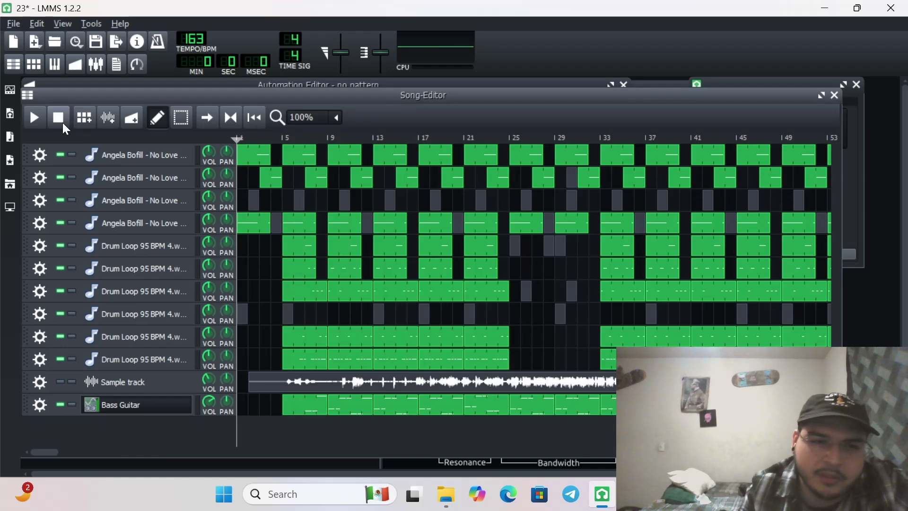
left_click(41, 118)
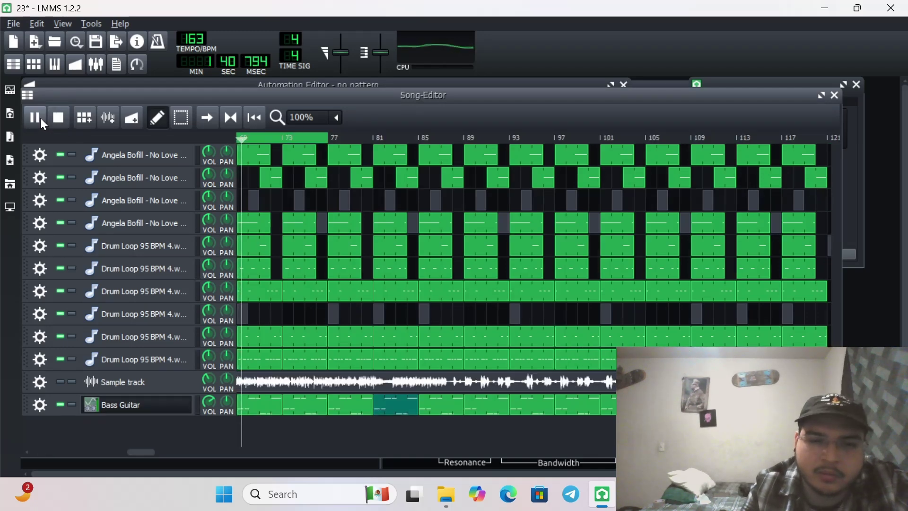
left_click(97, 69)
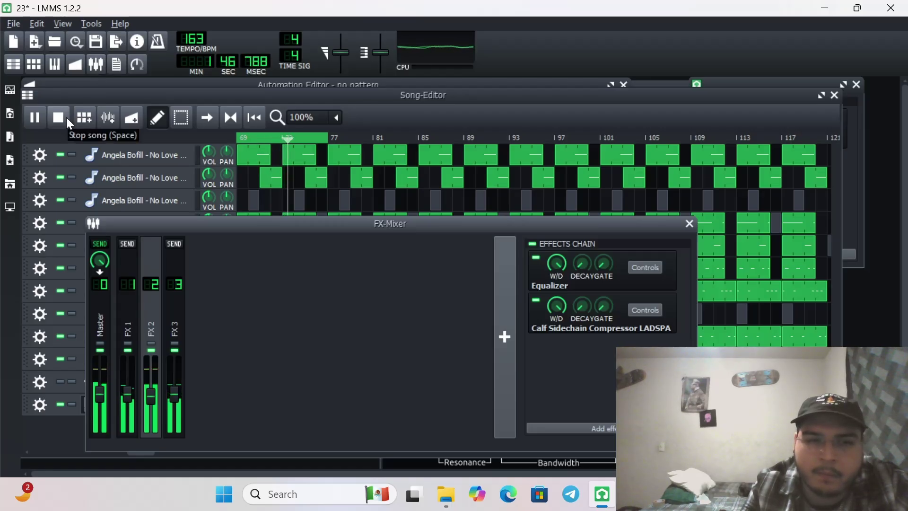
left_click(175, 344)
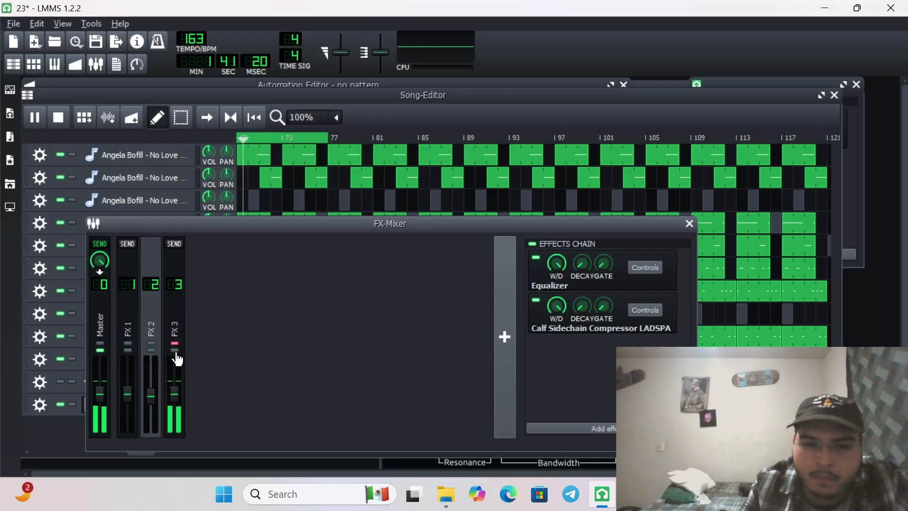
left_click(176, 305)
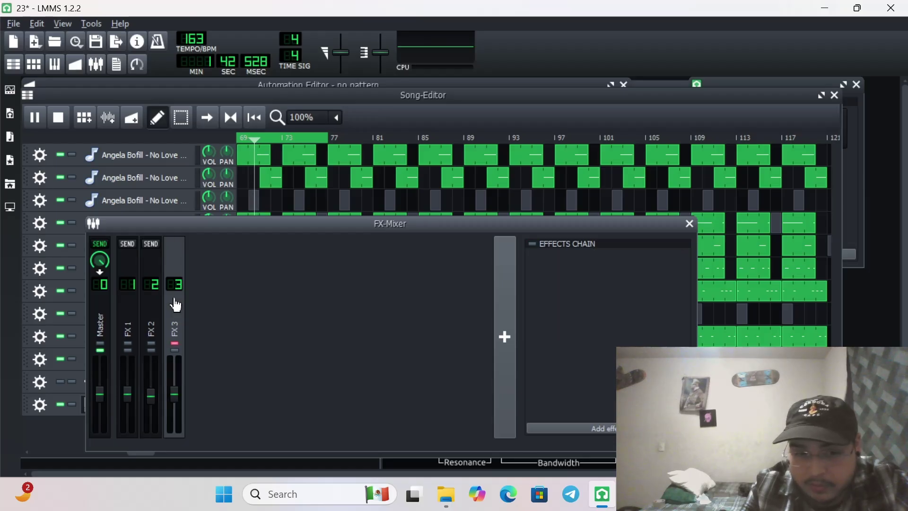
left_click(175, 350)
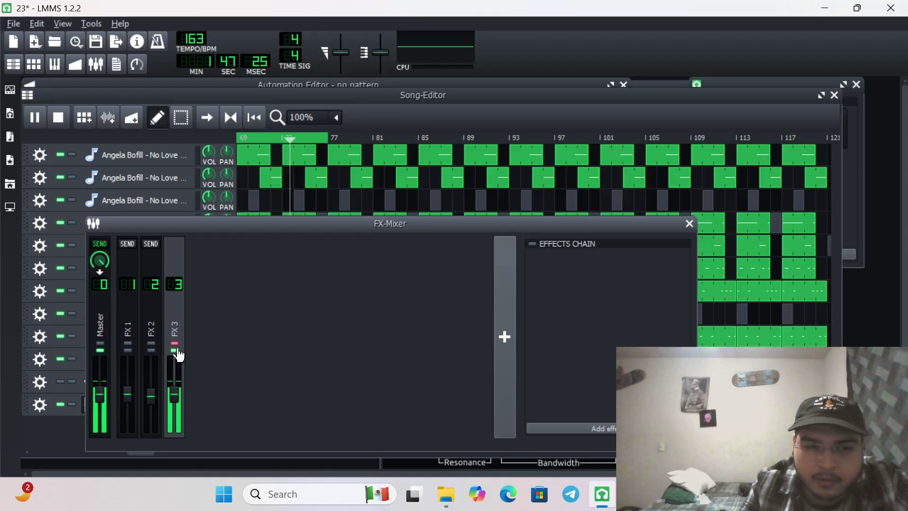
Step: Browse the beats, effects and misc folders of My Samples, preview bass!.ogg, and close the sample browser
left_click(10, 161)
left_click(11, 138)
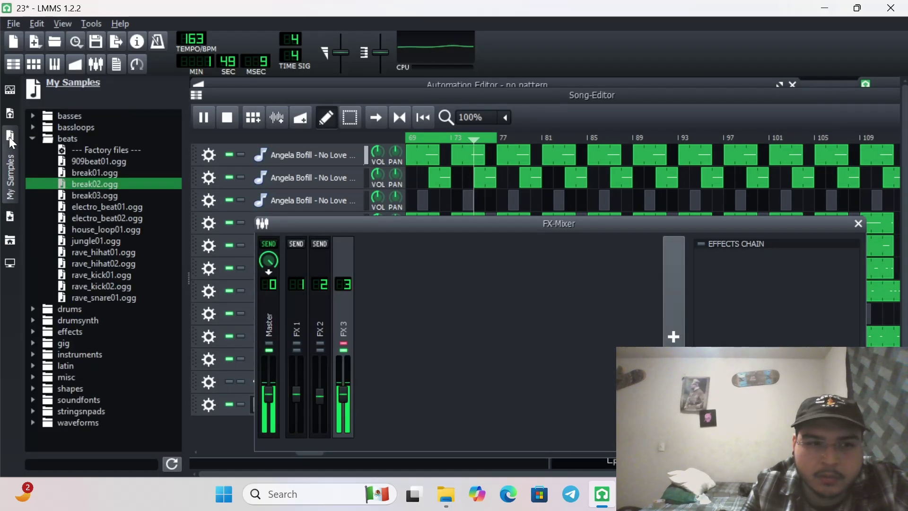
double_click(49, 140)
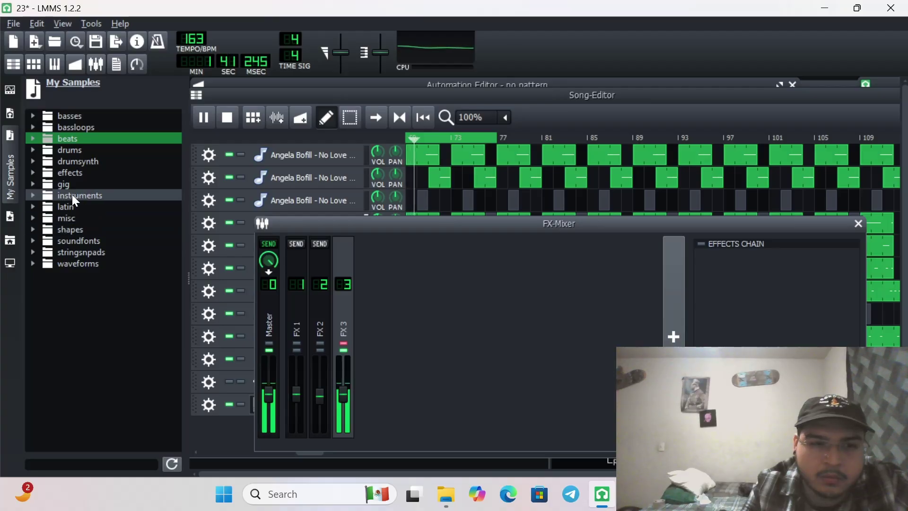
double_click(66, 172)
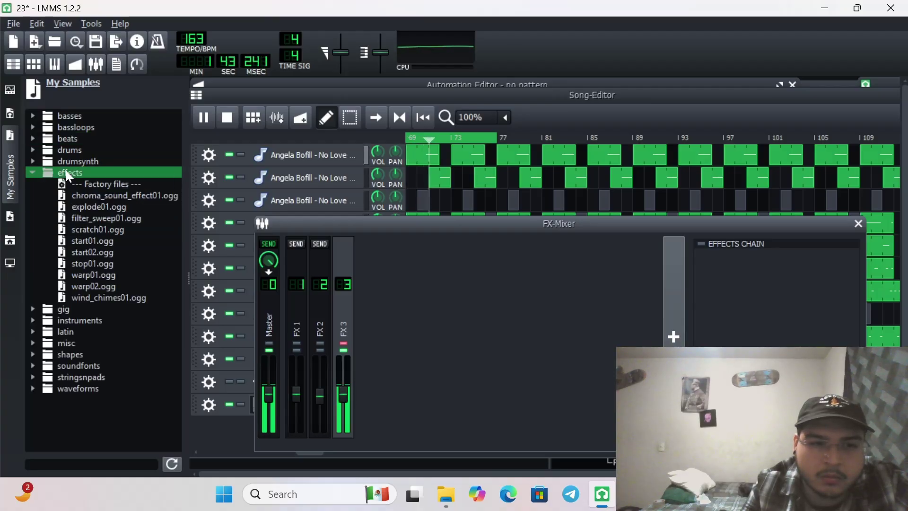
double_click(66, 171)
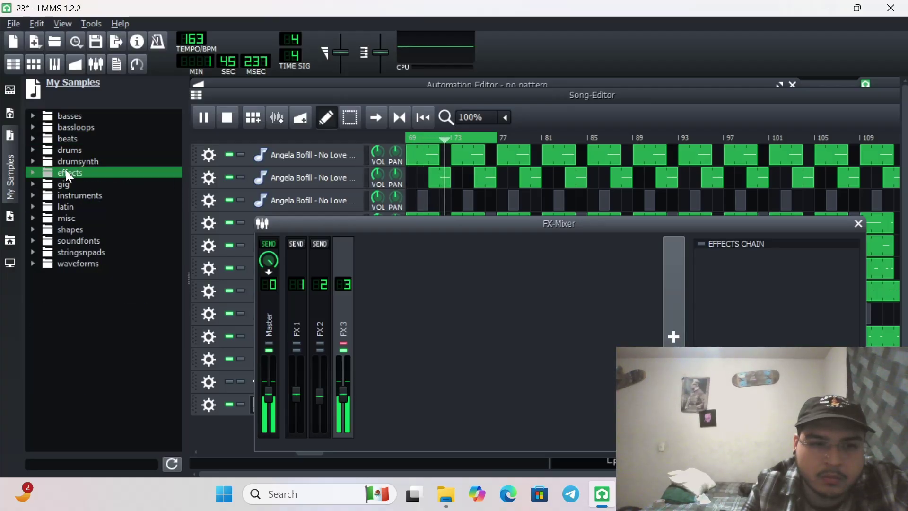
double_click(70, 214)
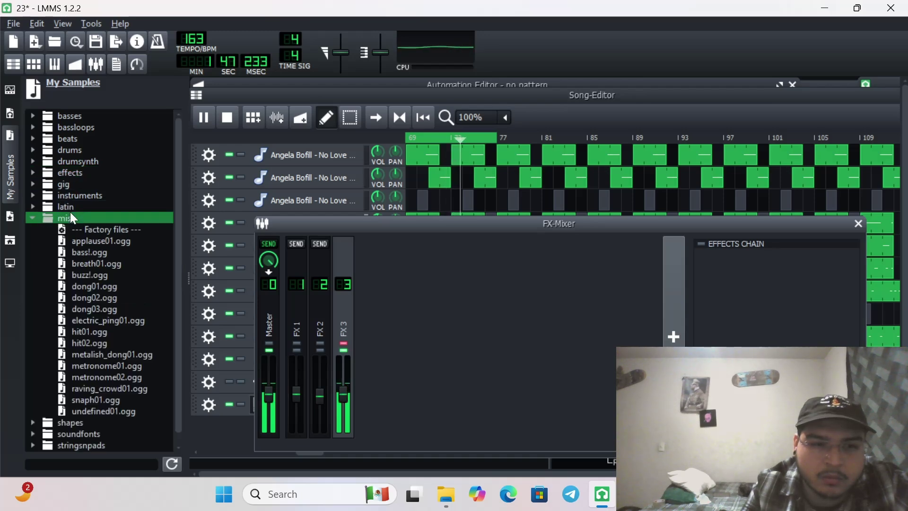
left_click(88, 254)
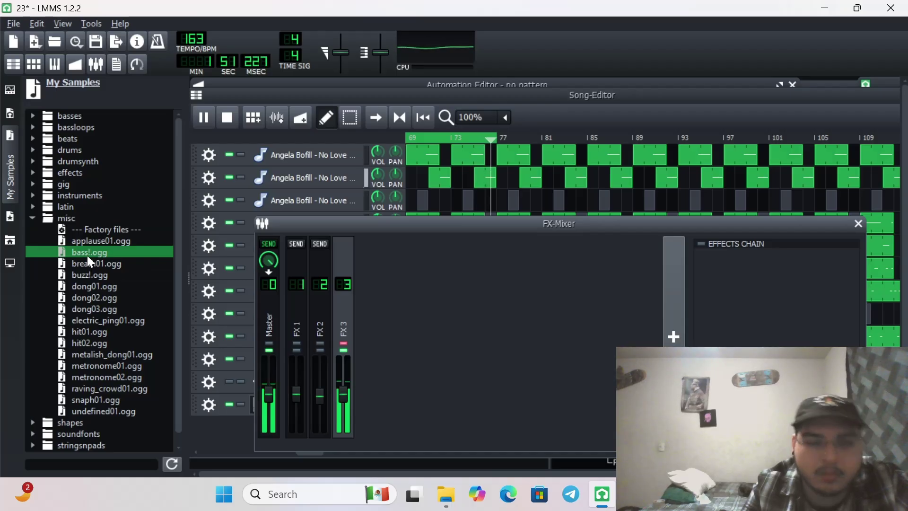
left_click(14, 167)
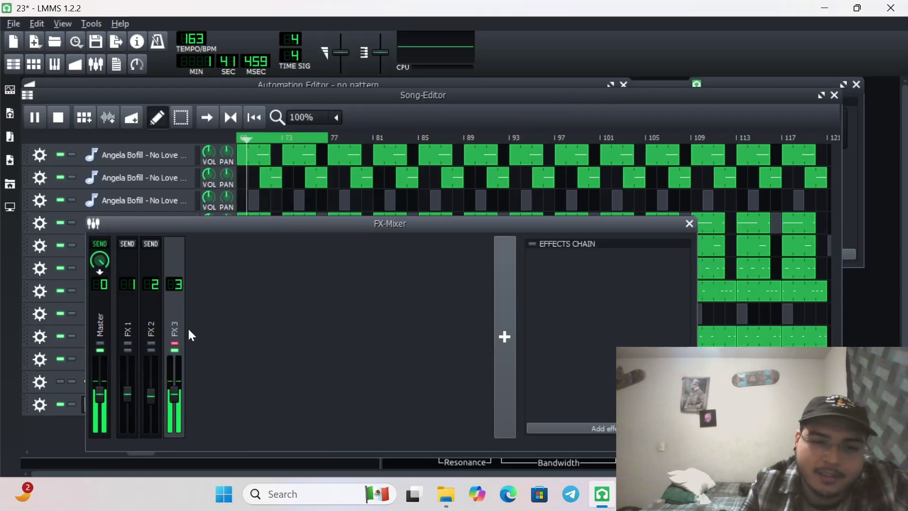
Step: Add the LMMS Equalizer effect to channel FX 3
left_click(544, 424)
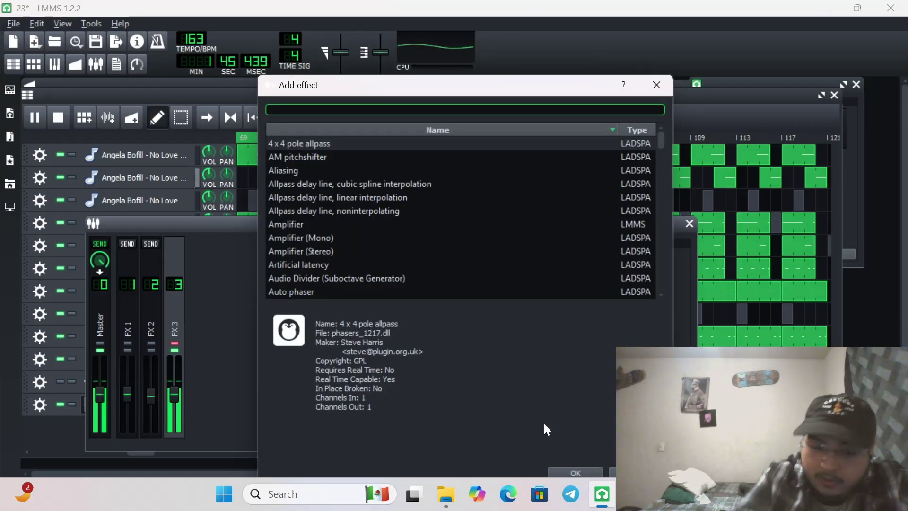
type("EQ")
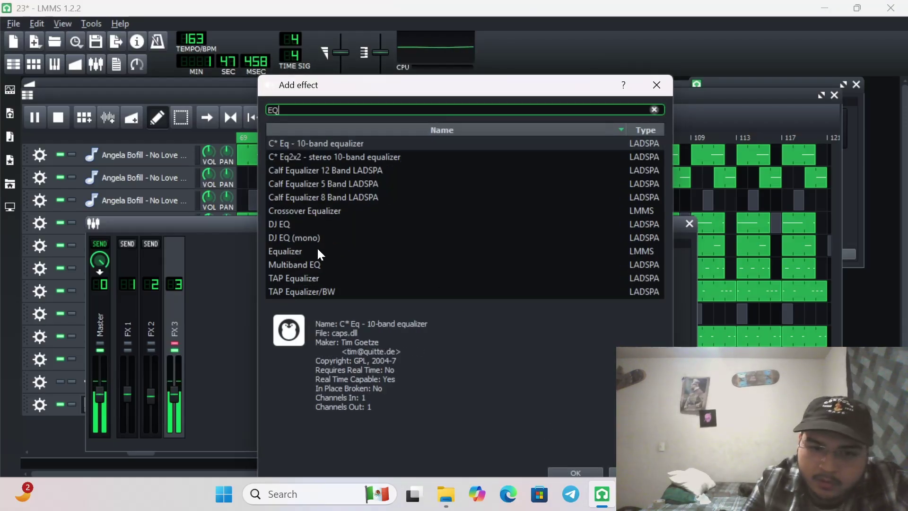
left_click(318, 251)
left_click(584, 473)
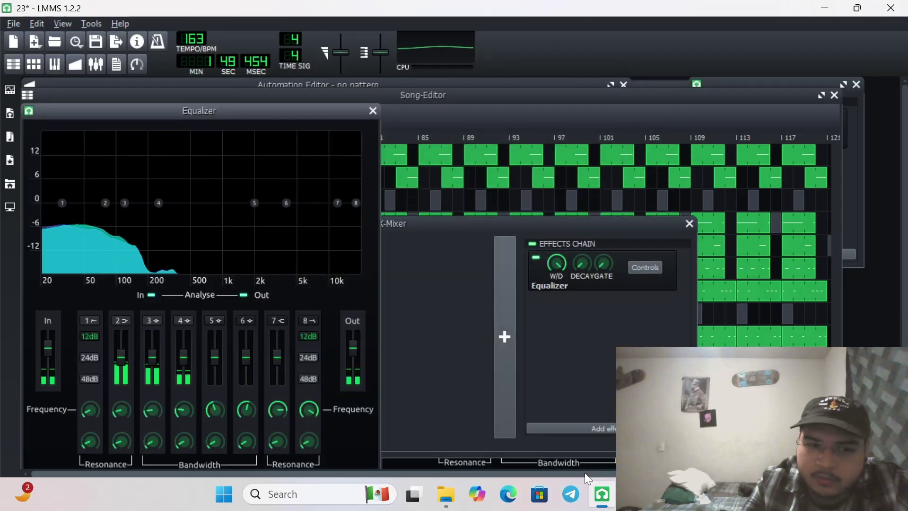
Step: Shape FX 3's equalizer with a band 8 low-pass, deep cuts on bands 5 to 7, and a small band 4 boost near 462 Hz
left_click_drag(209, 111, 386, 137)
left_click_drag(528, 227, 424, 297)
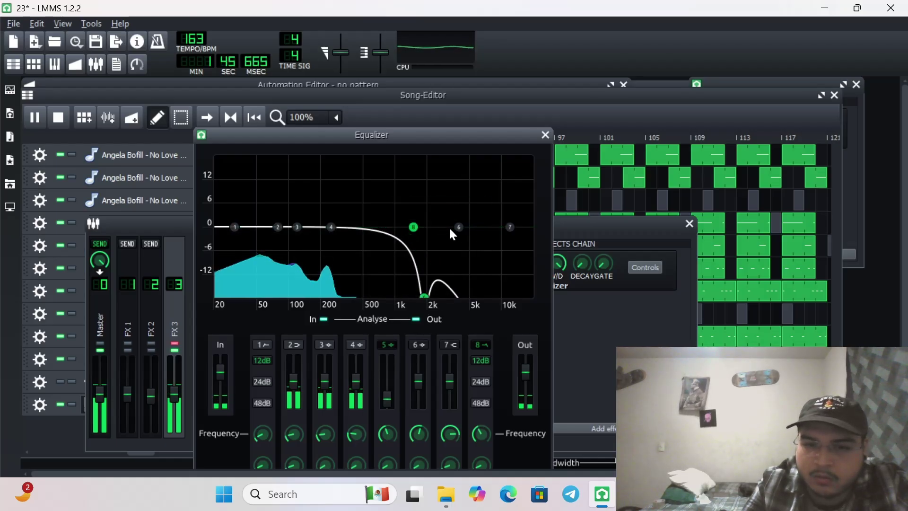
left_click_drag(460, 228, 444, 324)
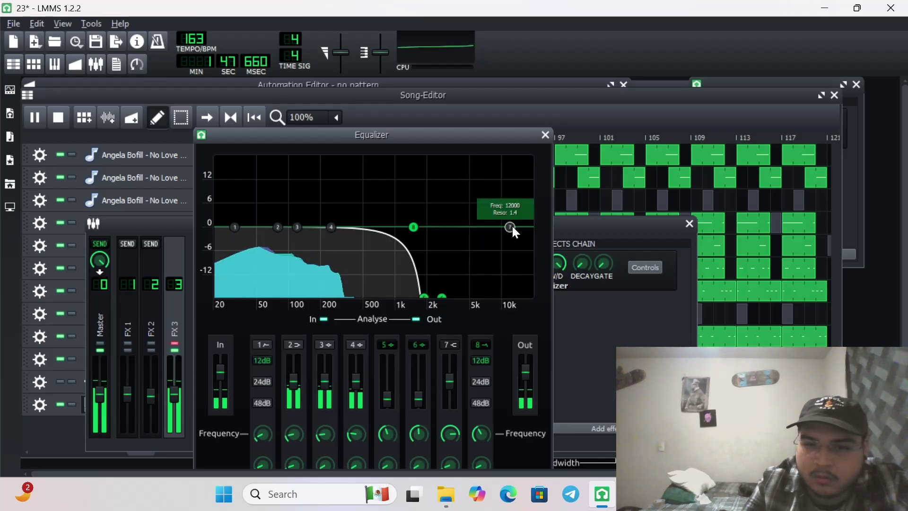
left_click_drag(511, 228, 468, 307)
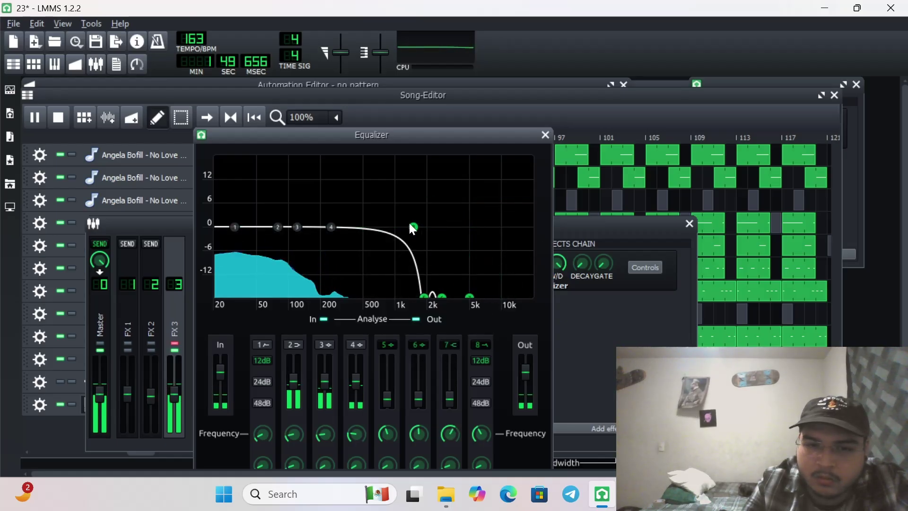
left_click_drag(414, 227, 386, 227)
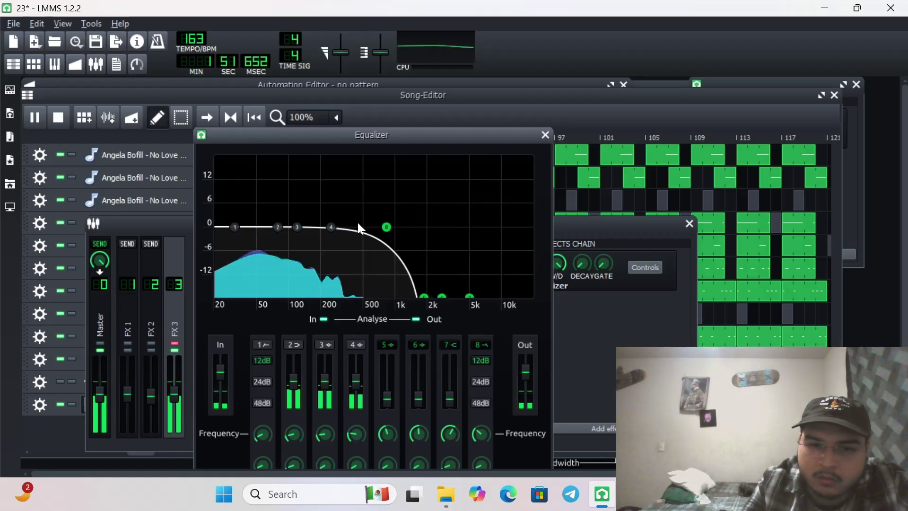
left_click_drag(331, 228, 355, 214)
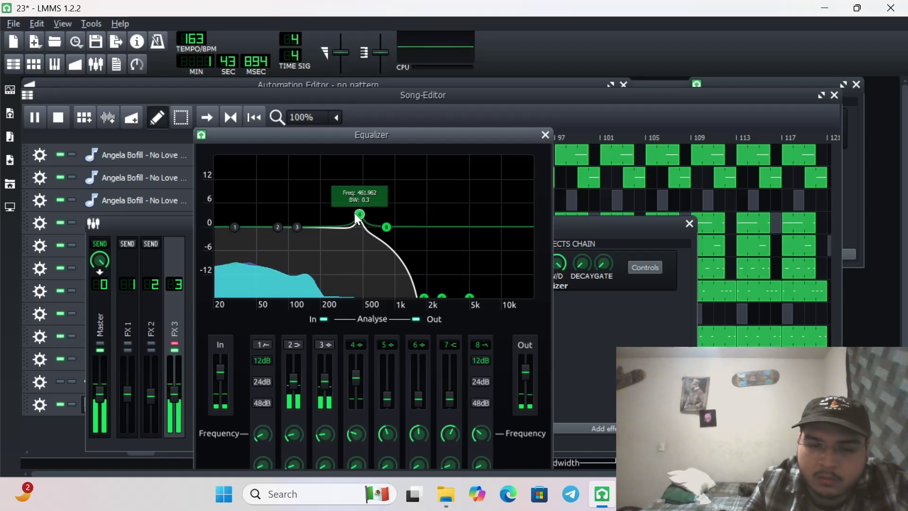
left_click_drag(355, 466, 355, 466)
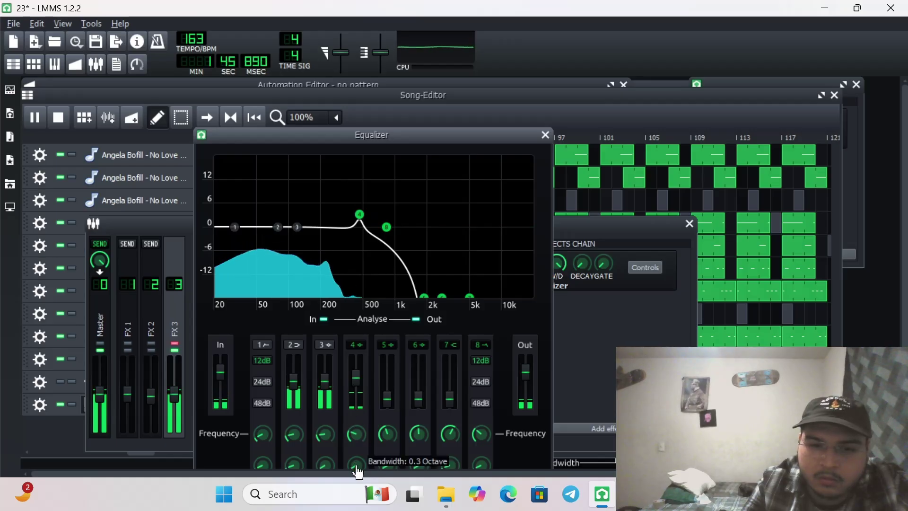
left_click(548, 136)
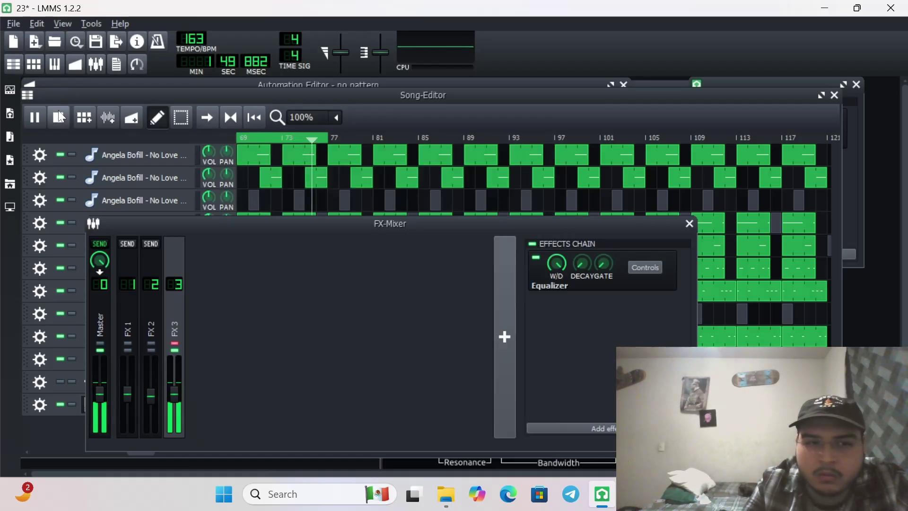
Step: Add the Calf Bass Enhancer LADSPA effect to channel FX 3 after the equalizer
left_click(556, 428)
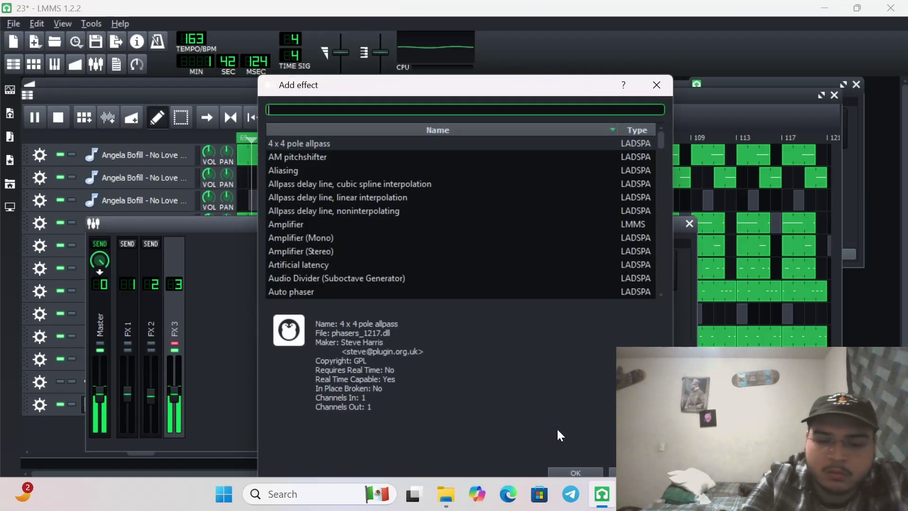
type("BAS")
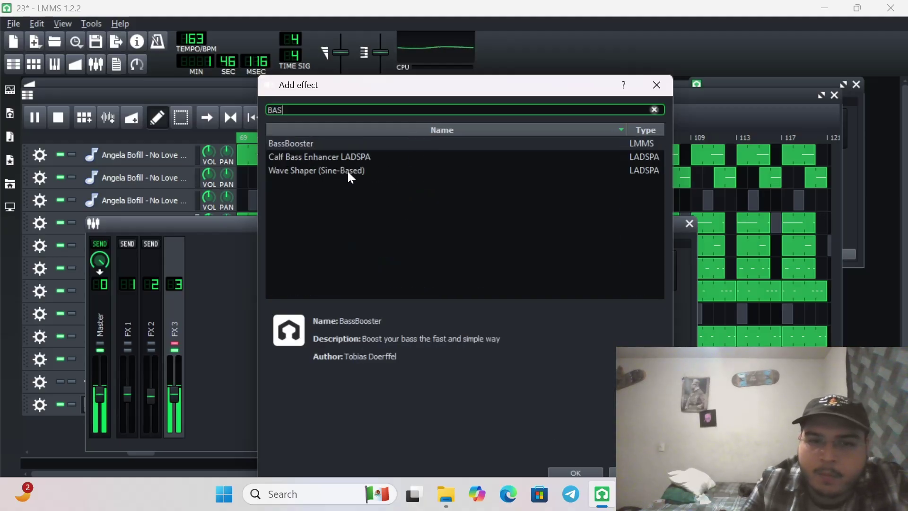
double_click(348, 158)
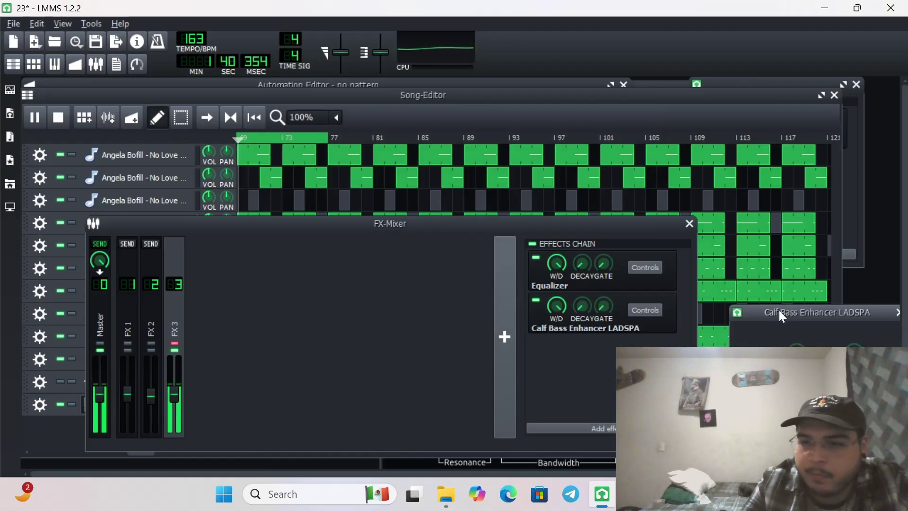
Step: Raise the scope of FX 3's Calf Bass Enhancer, then activate its floor and raise the floor setting
left_click_drag(778, 311, 370, 270)
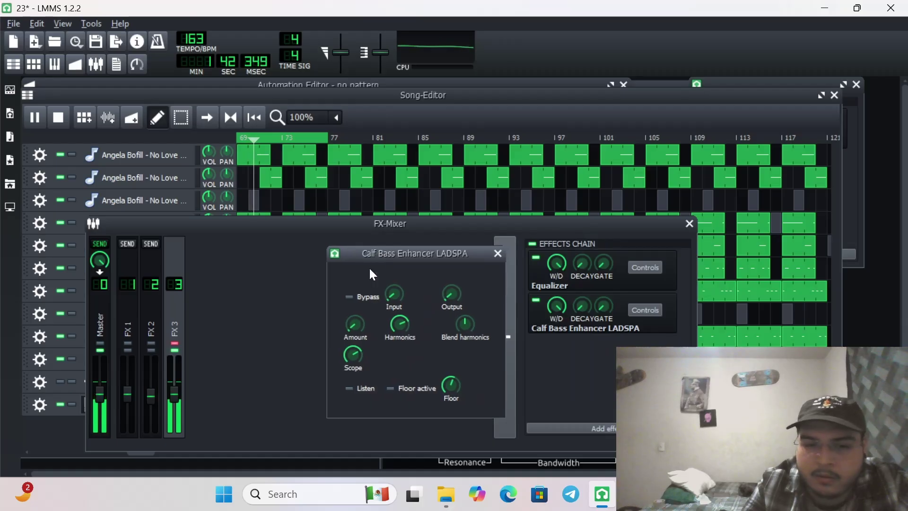
left_click_drag(355, 349, 350, 312)
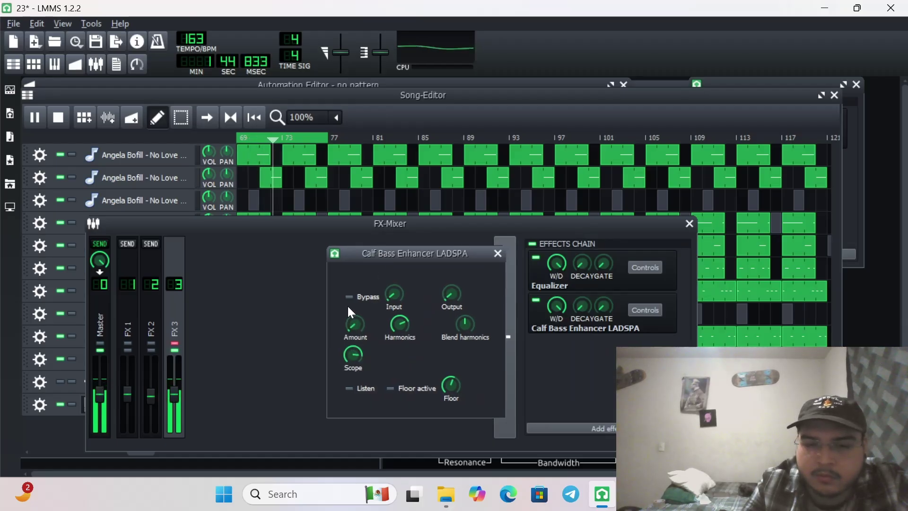
left_click(391, 389)
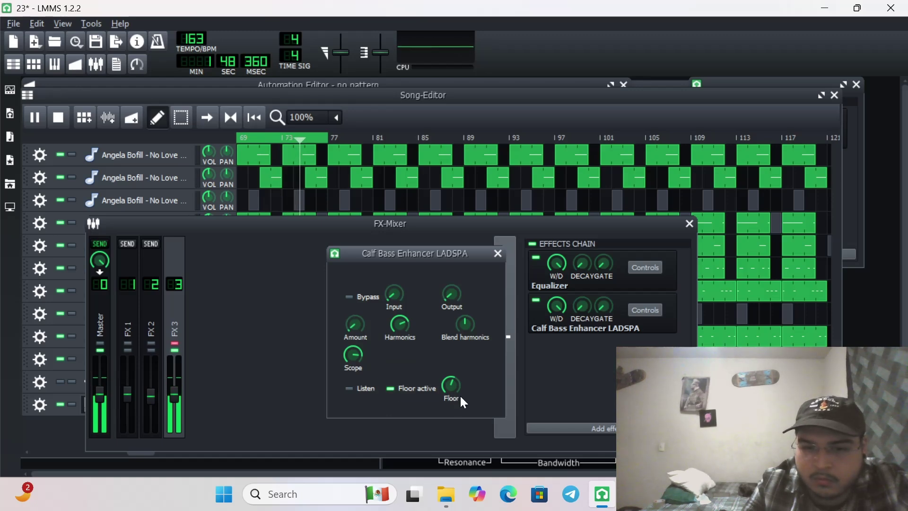
left_click_drag(450, 389, 421, 322)
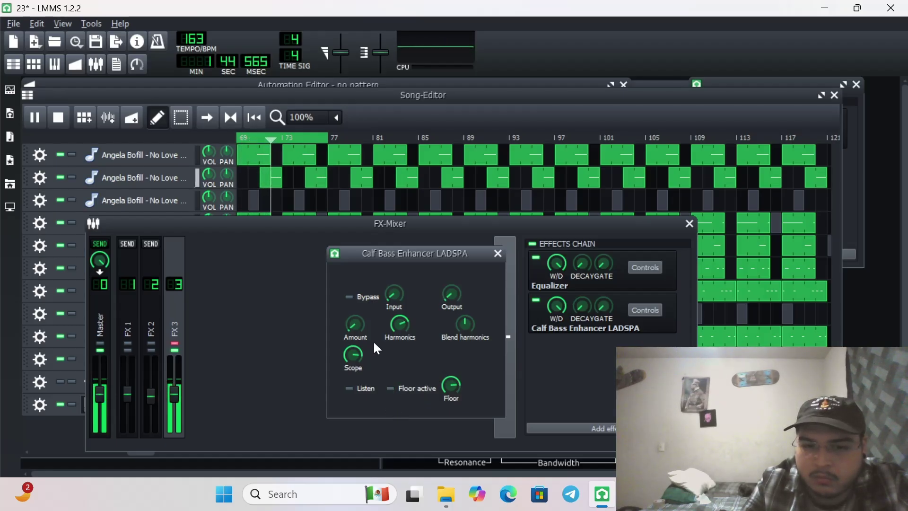
Step: Lower the harmonics slightly and raise the blend harmonics of FX 3's Calf Bass Enhancer
left_click(405, 334)
mouse_move(406, 334)
left_mouse_down()
mouse_move(393, 312)
mouse_move(412, 372)
mouse_move(397, 347)
left_mouse_up()
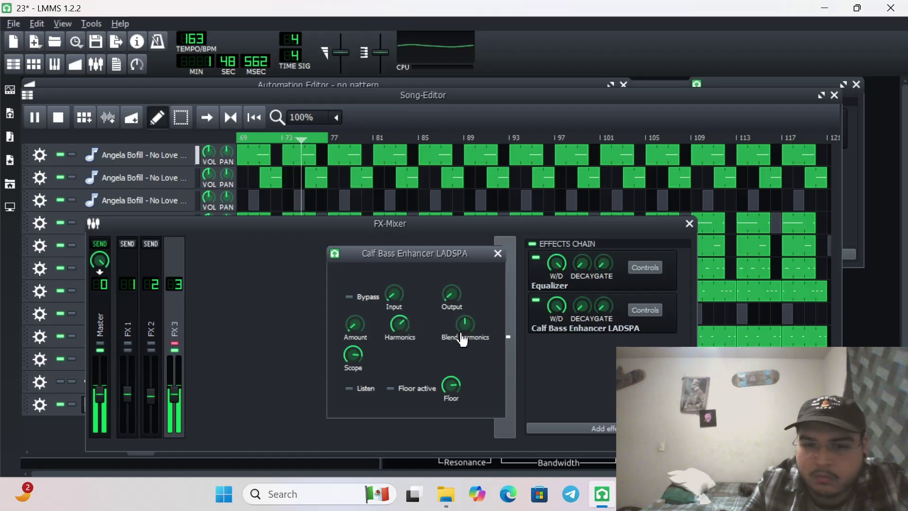
left_click_drag(462, 337, 421, 265)
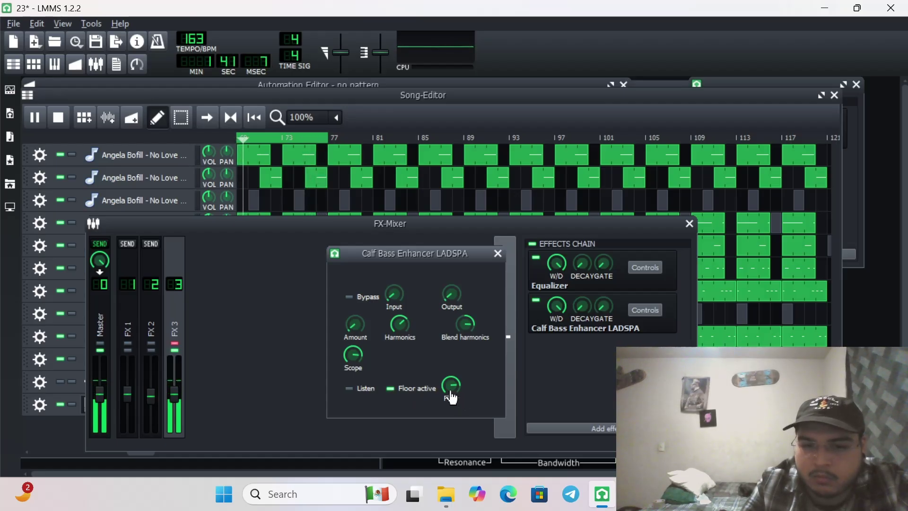
Step: Fine-tune the bass enhancer's floor to a mid-high setting and toggle the effect to compare the sound with and without it
left_click_drag(453, 390, 430, 358)
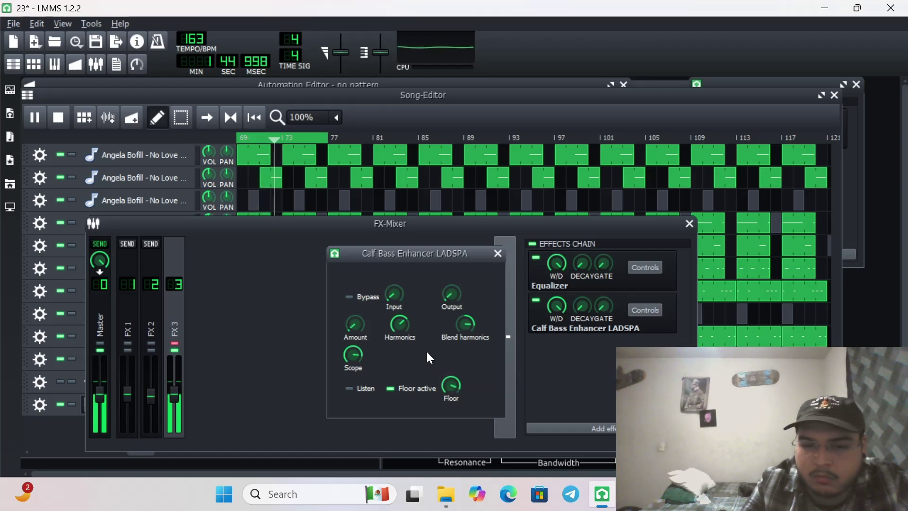
left_click_drag(452, 389, 444, 454)
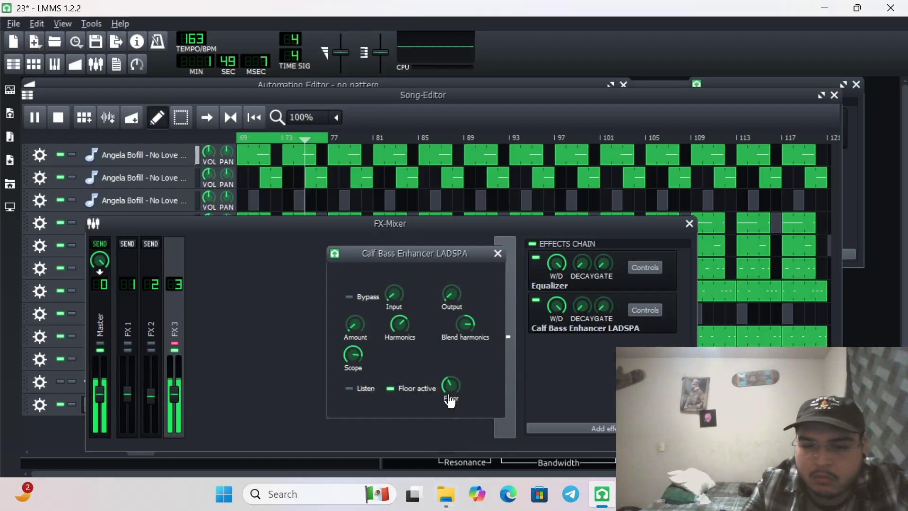
left_click_drag(451, 402, 424, 334)
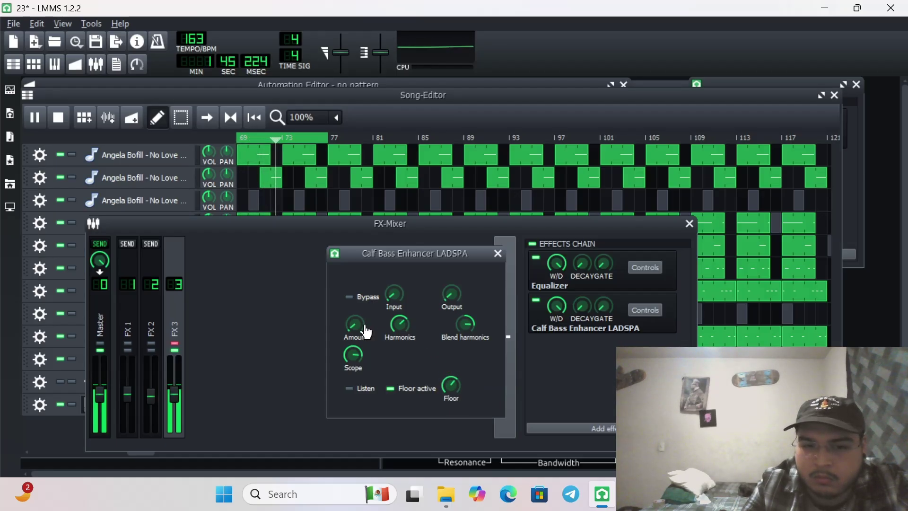
left_click_drag(362, 325, 357, 322)
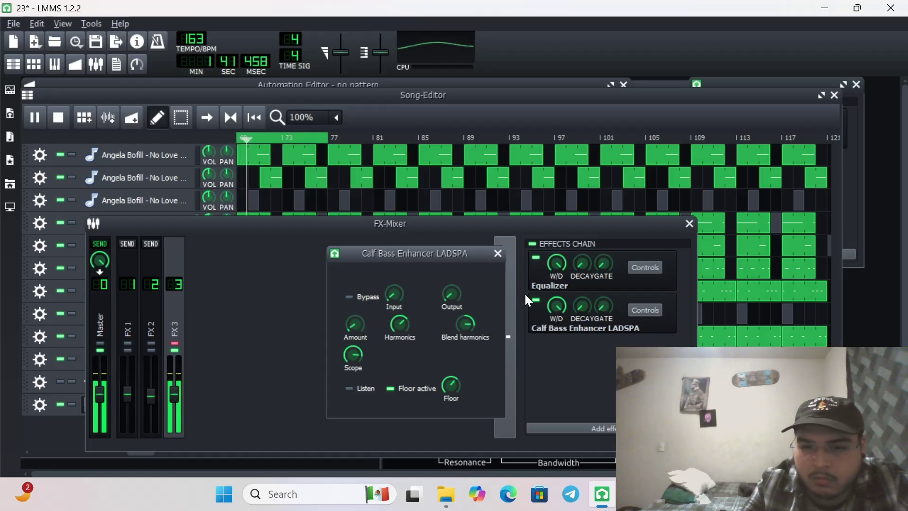
double_click(535, 302)
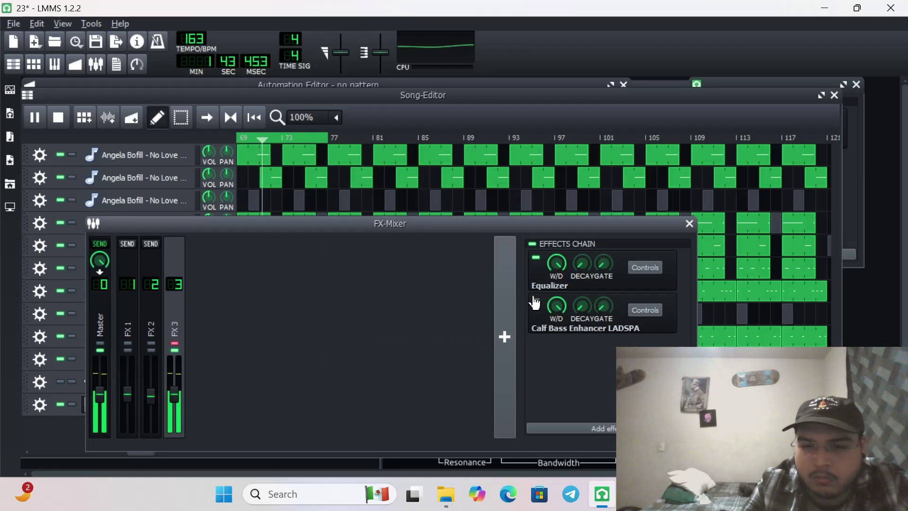
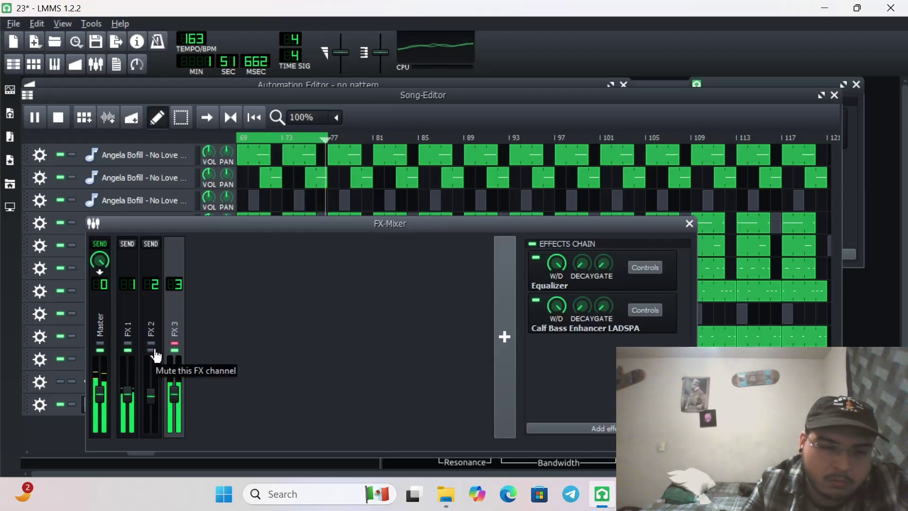
Step: Unmute FX 2, end the solo on FX 3, and unmute the Sample track in the Song-Editor before stopping playback
left_click(152, 350)
left_click(175, 343)
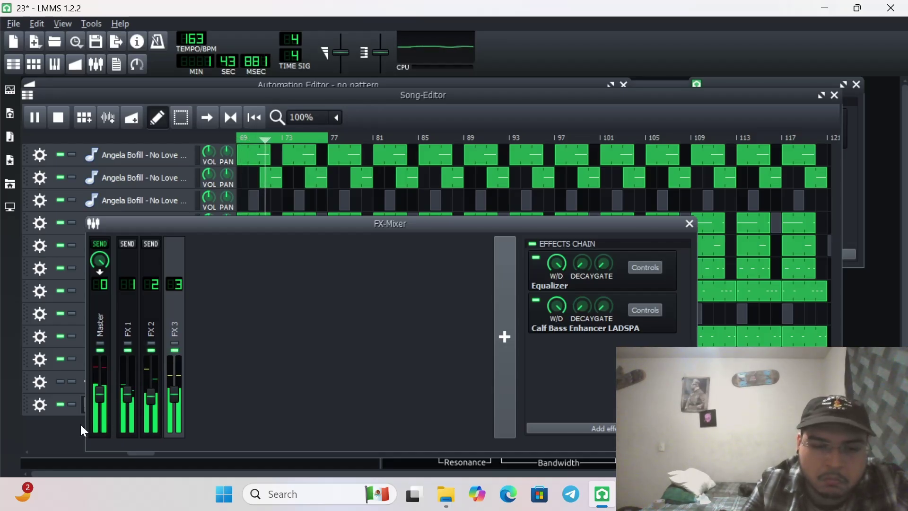
key("F9")
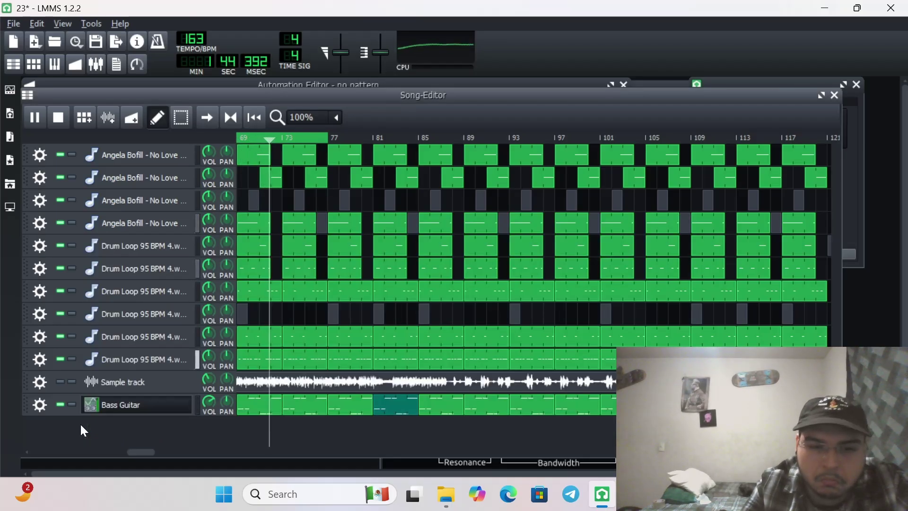
left_click(61, 382)
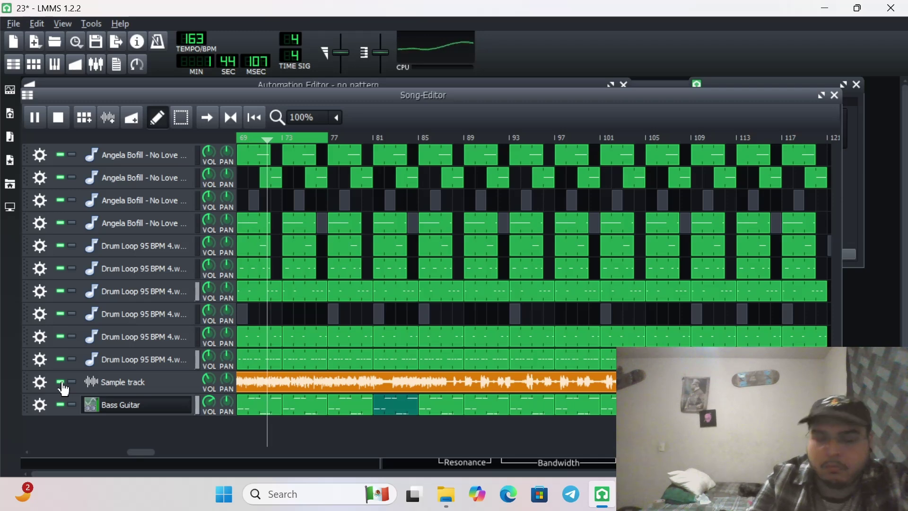
left_click(58, 117)
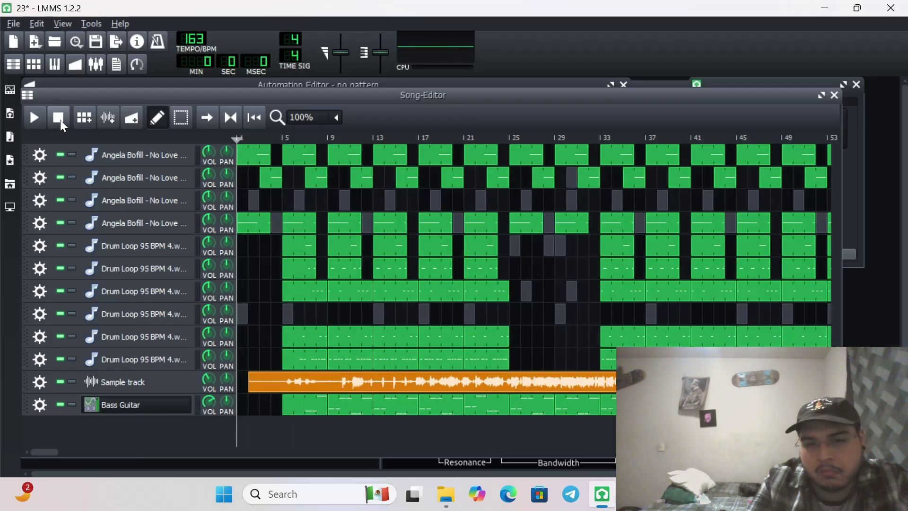
Step: Play the looped section and add the Calf Multiband Compressor LADSPA effect to the Master channel
left_click(96, 65)
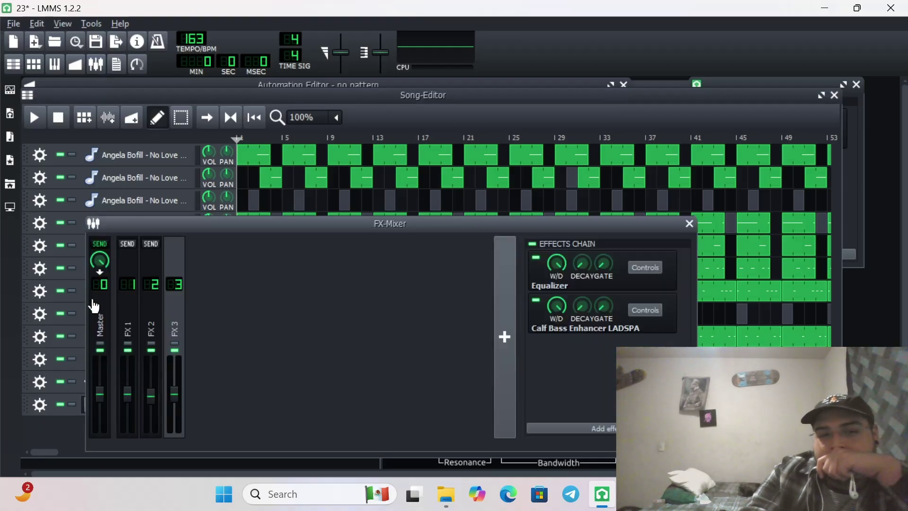
left_click(94, 309)
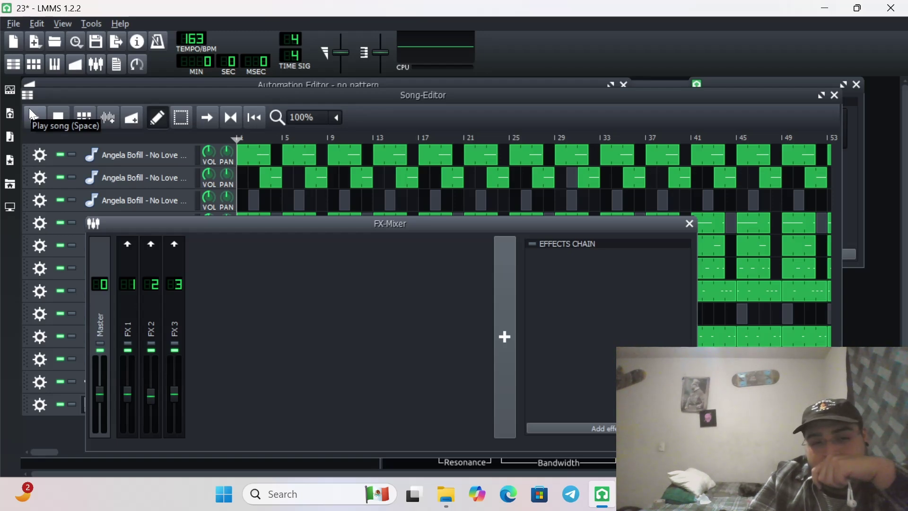
left_click(172, 309)
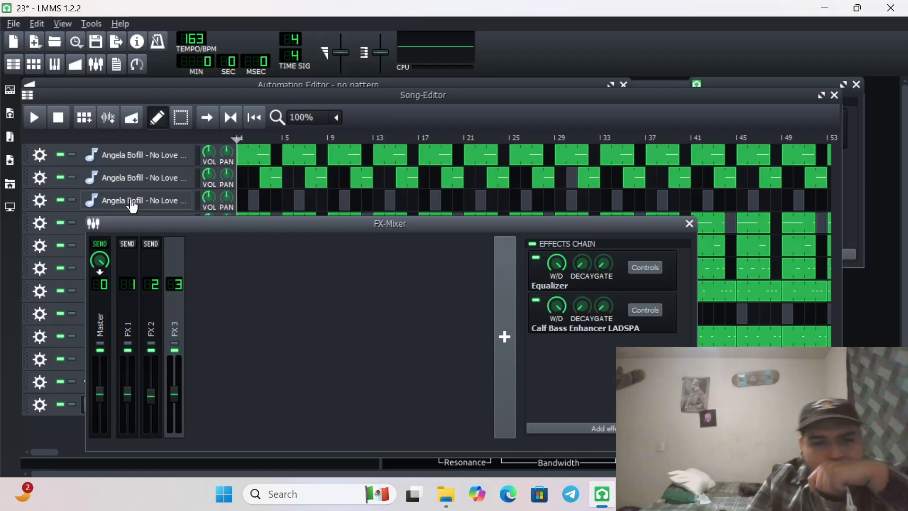
left_click(102, 316)
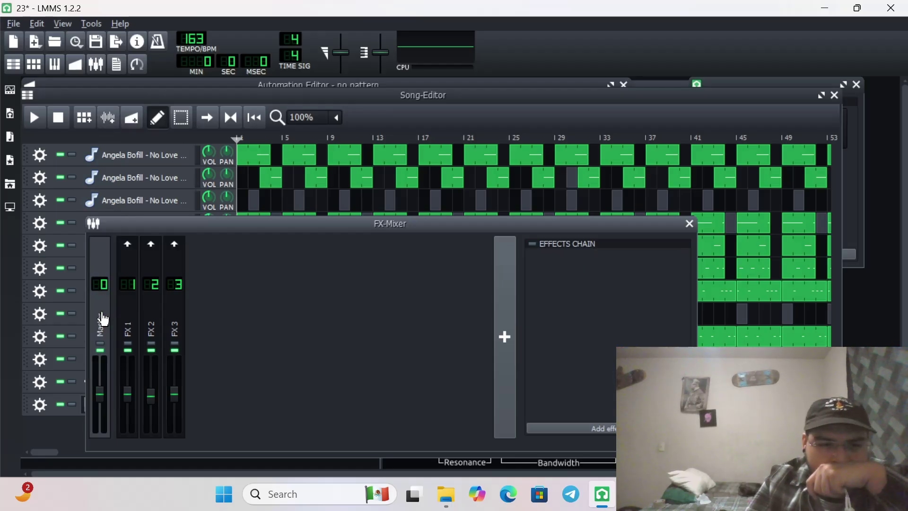
left_click(38, 118)
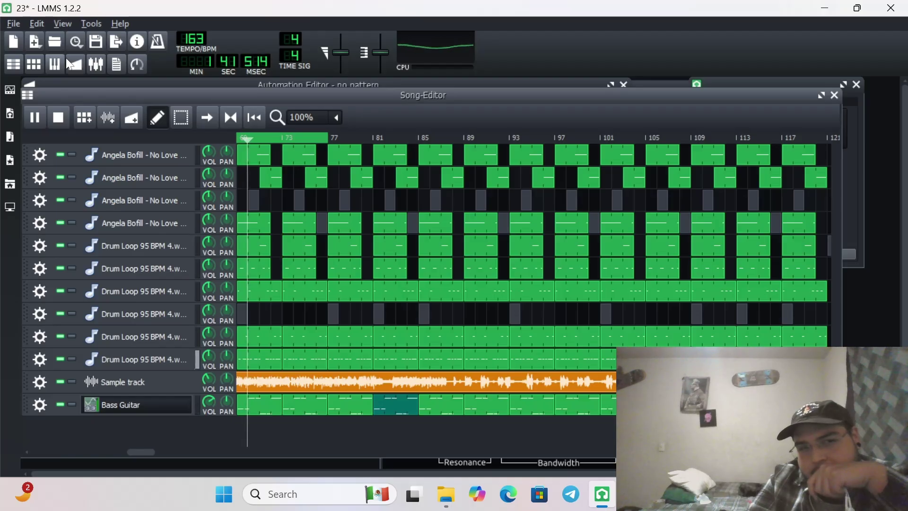
left_click(96, 64)
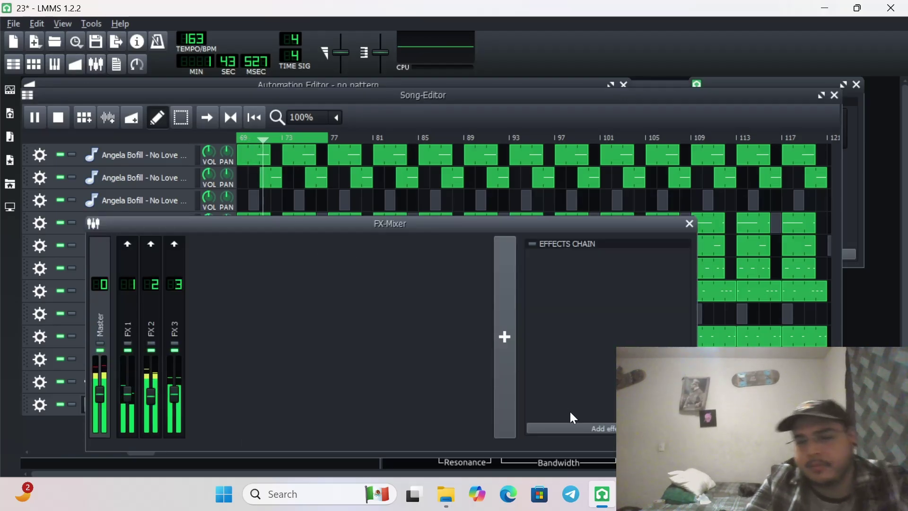
left_click(573, 430)
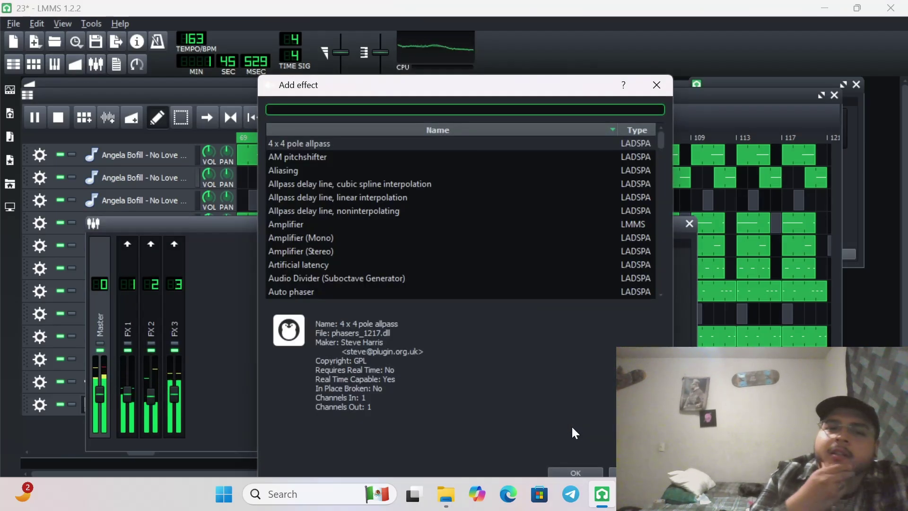
type("COM")
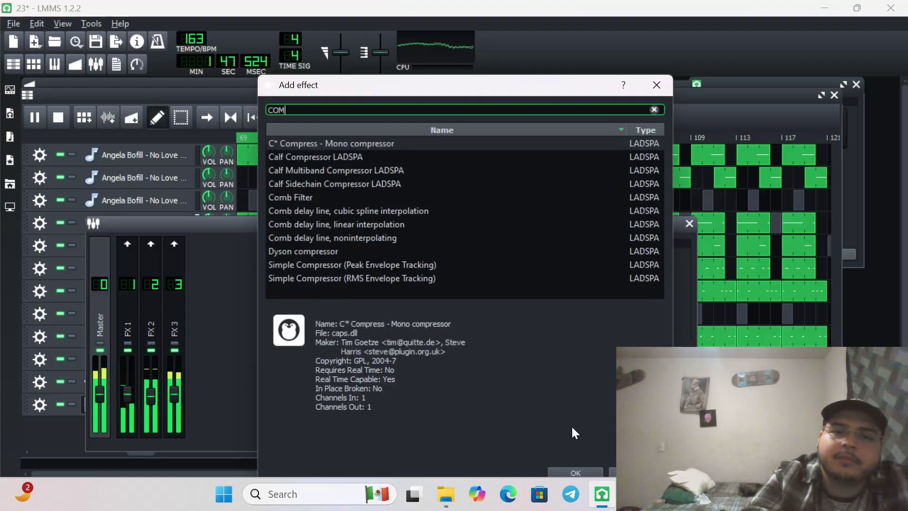
double_click(347, 170)
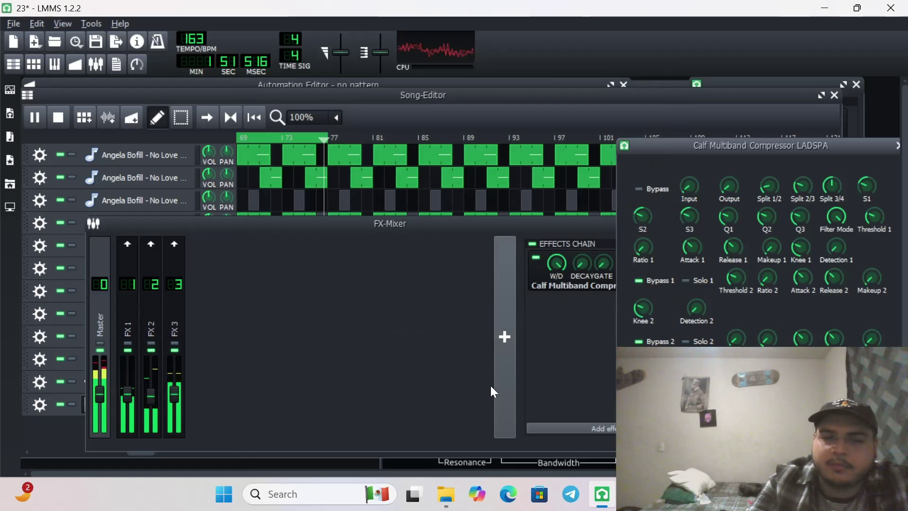
Step: Add the LMMS Stereo Matrix effect to the Master channel after the multiband compressor
left_click(573, 428)
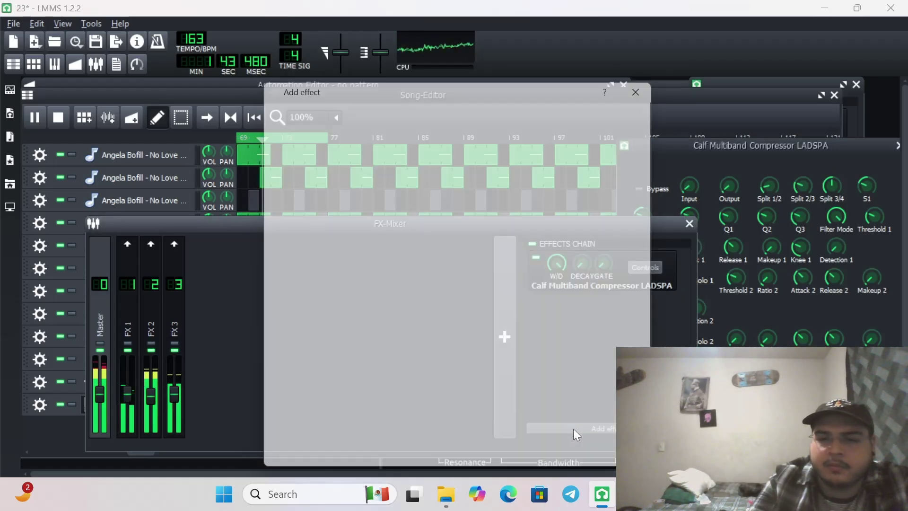
type("S")
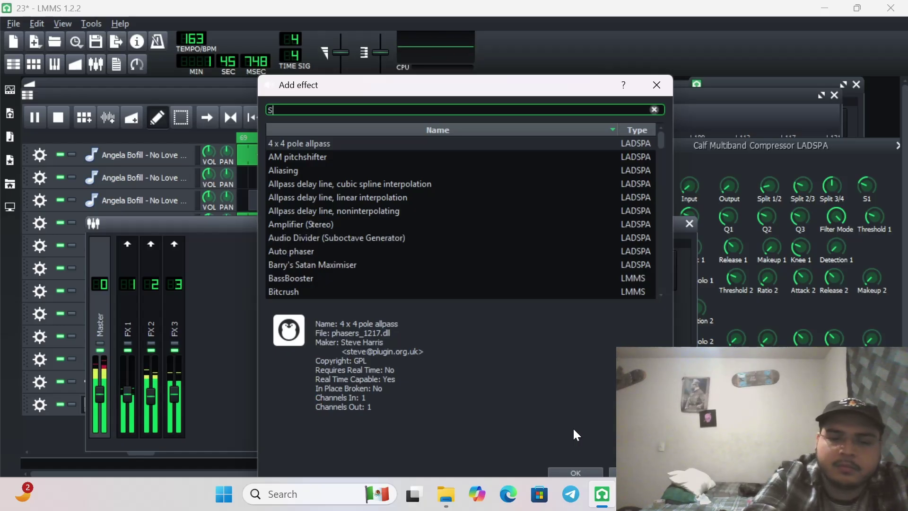
type("TE")
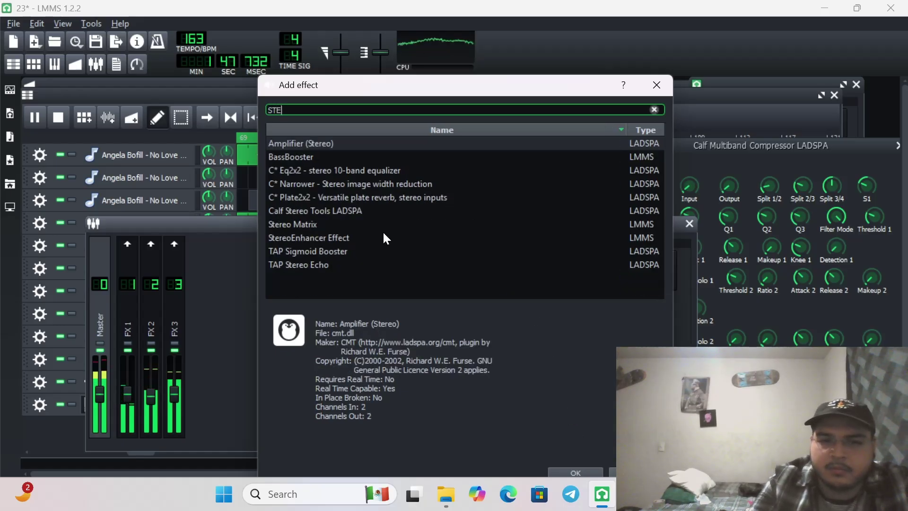
double_click(325, 223)
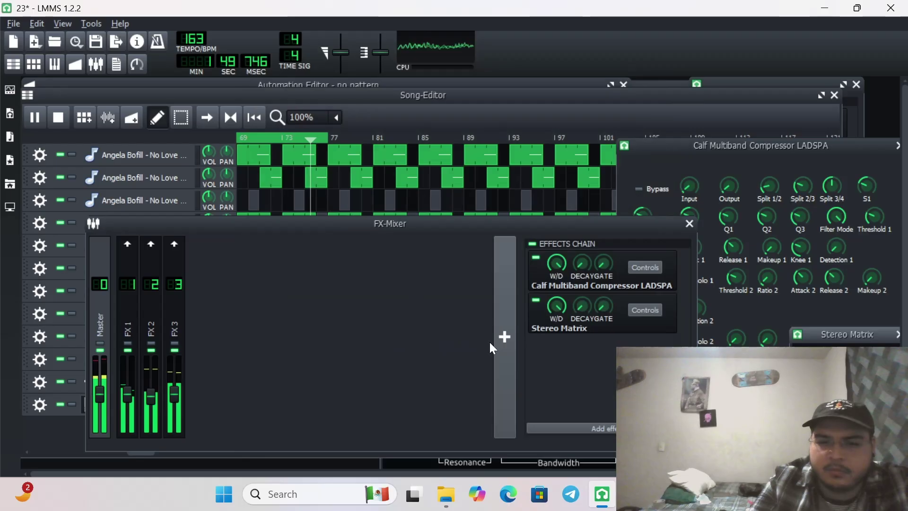
Step: Add the Calf Sidechain Gate LADSPA effect to the Master channel after Stereo Matrix
left_click(566, 427)
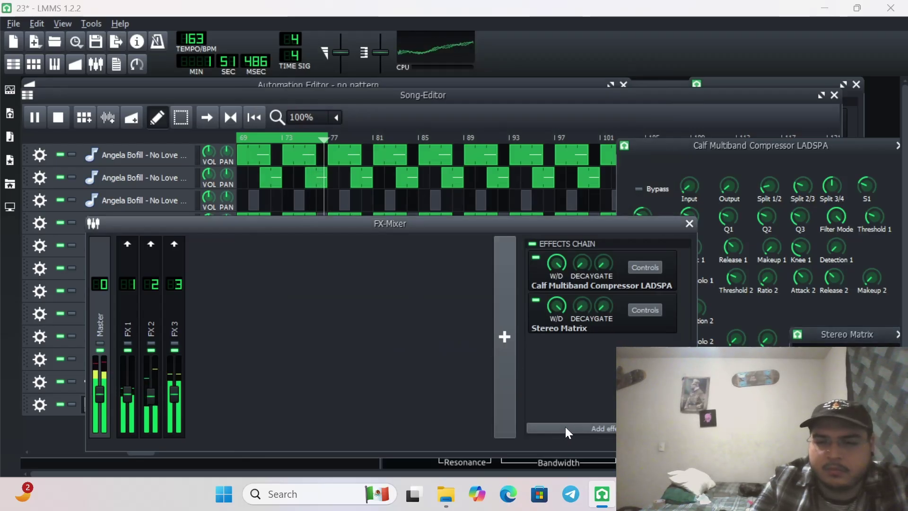
type("SI")
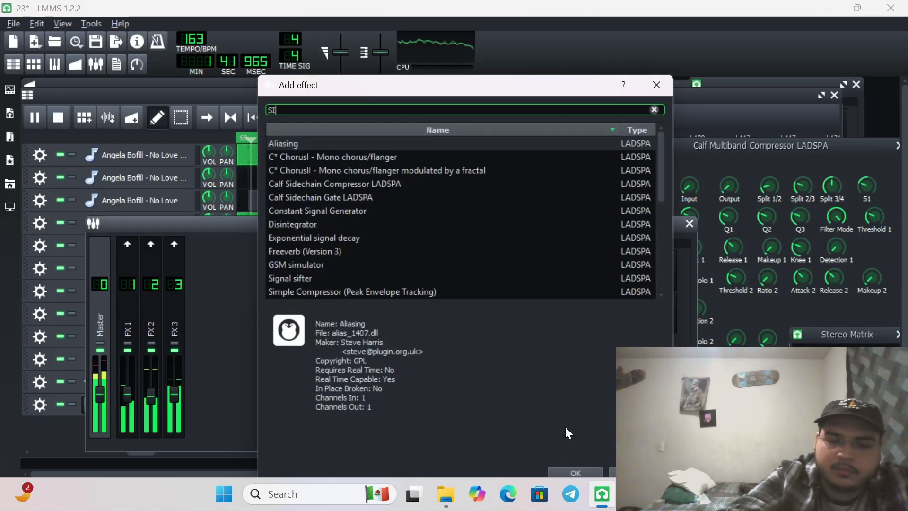
type("DE")
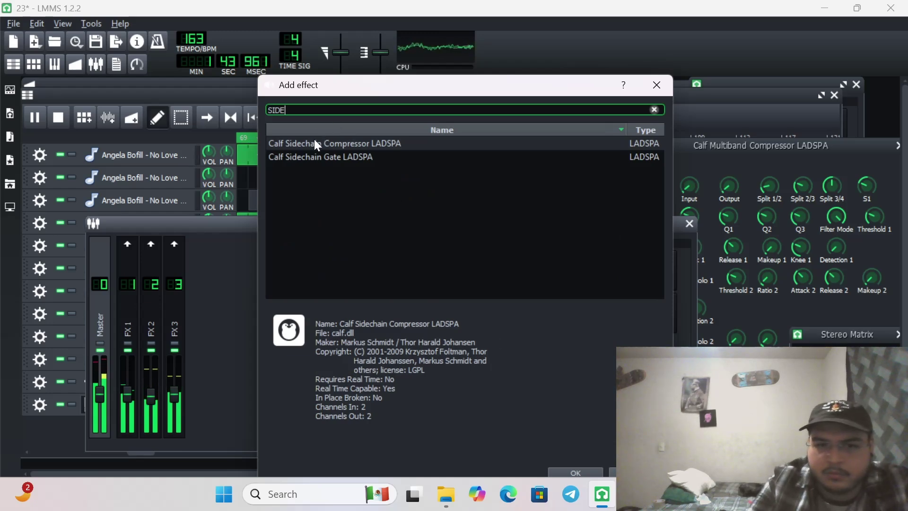
double_click(307, 158)
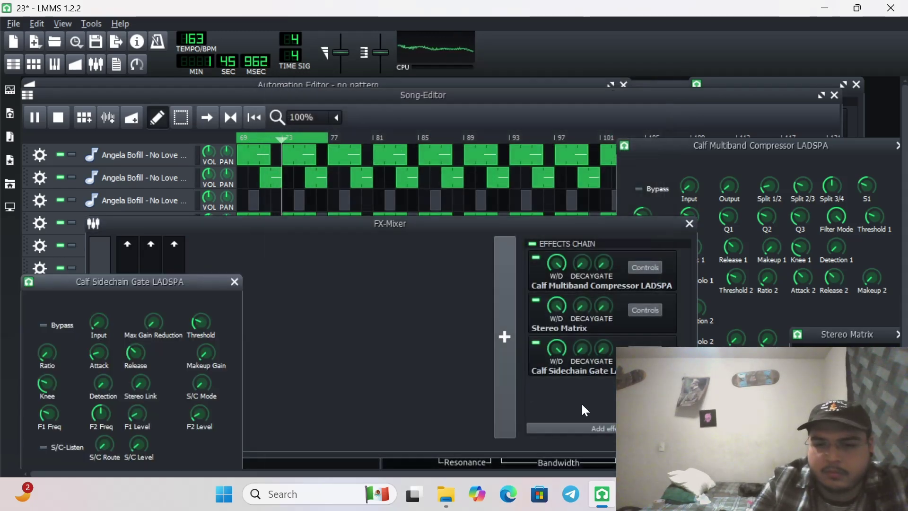
Step: Add the Dyson compressor effect to the Master channel after the Calf Sidechain Gate, and stop playback
left_click(575, 427)
type("co")
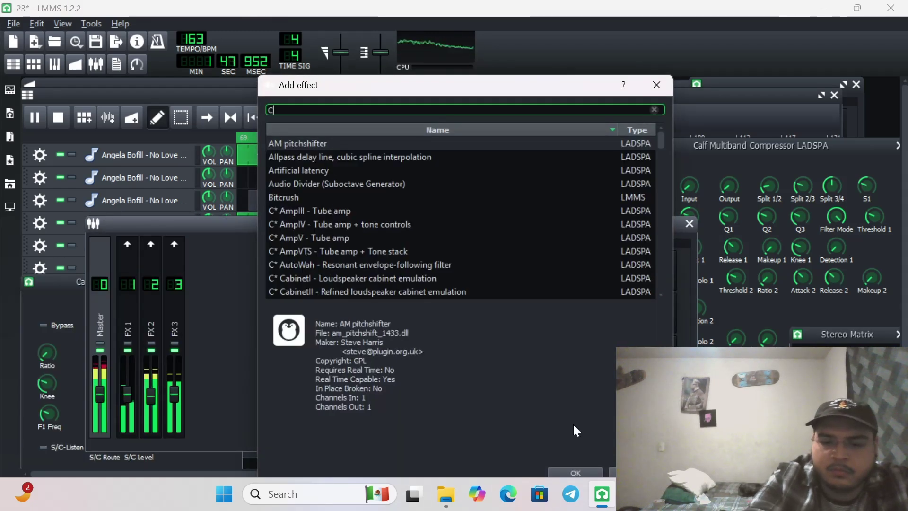
type("m")
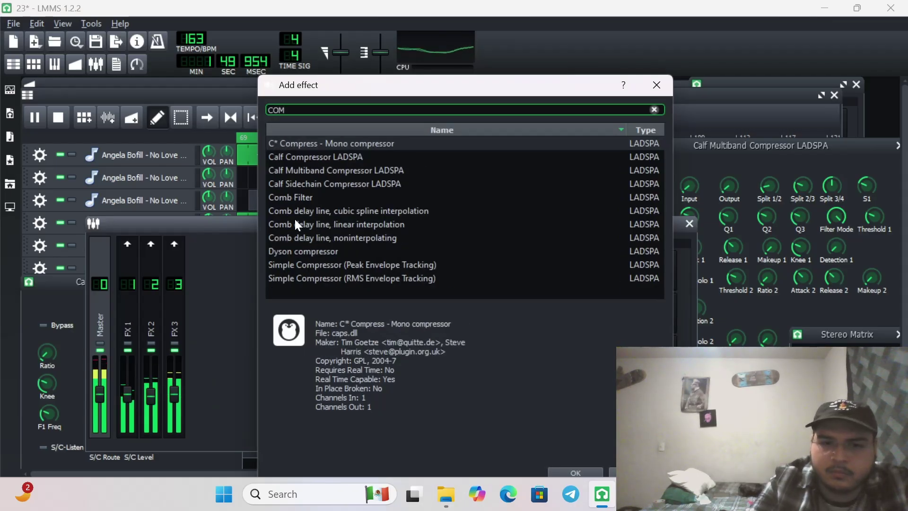
double_click(274, 251)
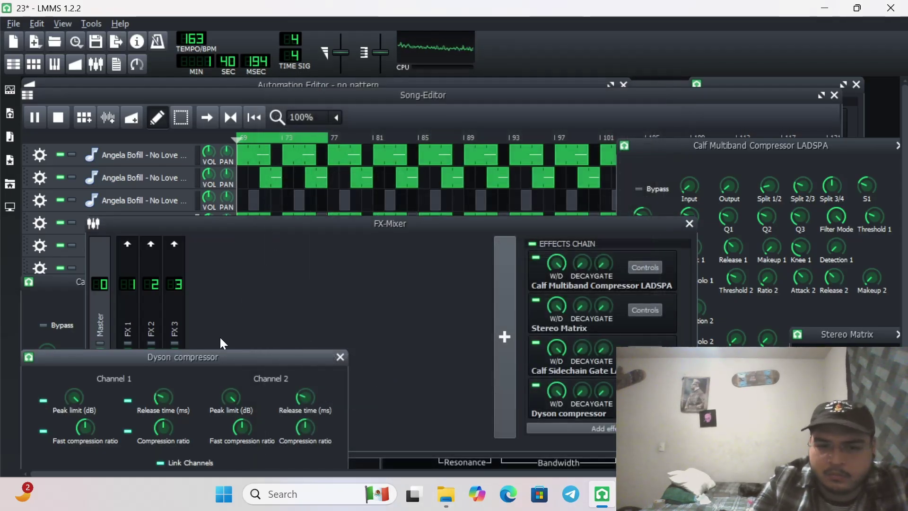
left_click_drag(212, 352, 371, 329)
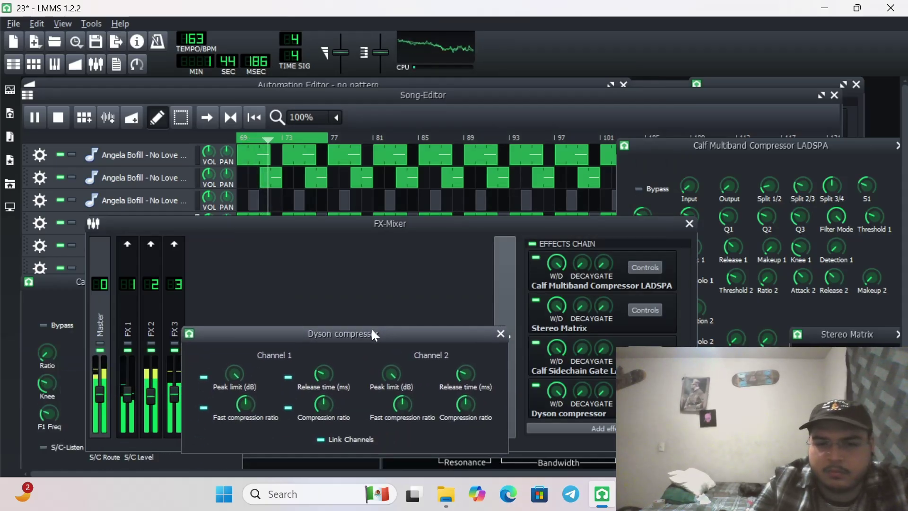
left_click(59, 118)
left_click(96, 64)
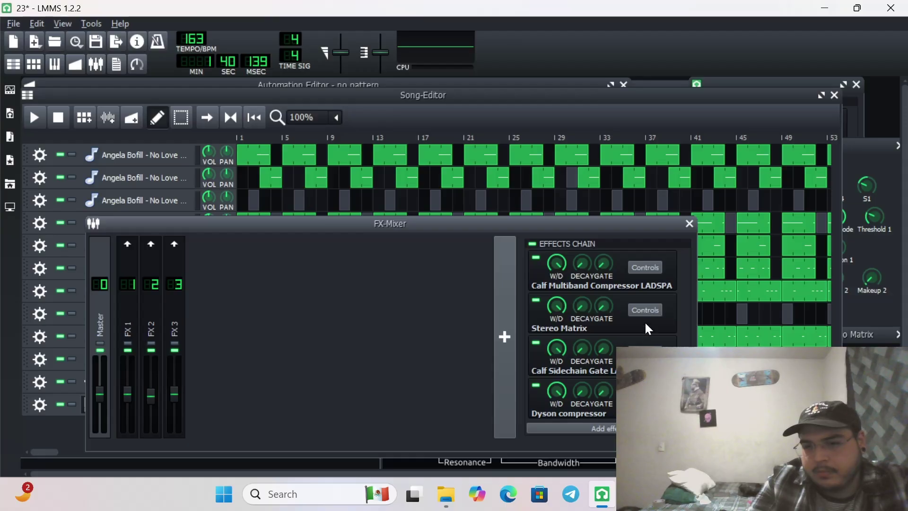
left_click(649, 263)
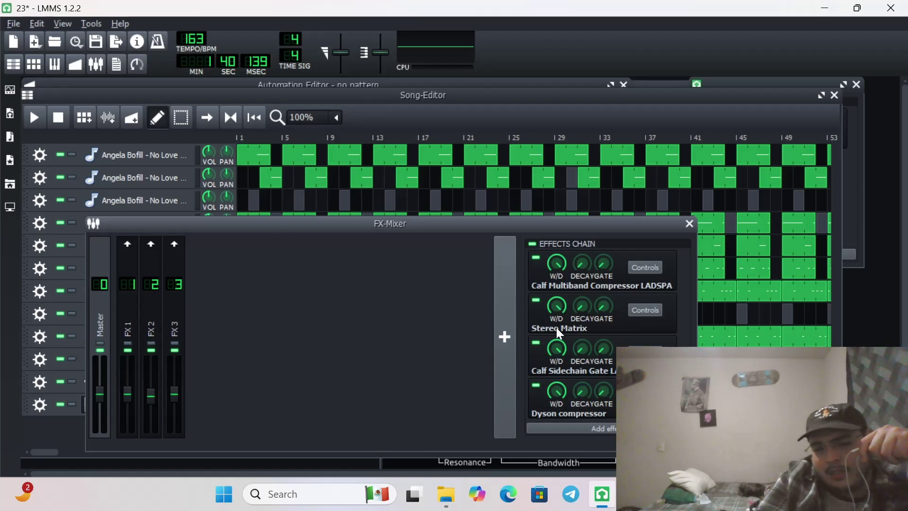
Step: Adjust the Bass Guitar track's panning in the Song-Editor and return to the FX-Mixer
left_click(54, 431)
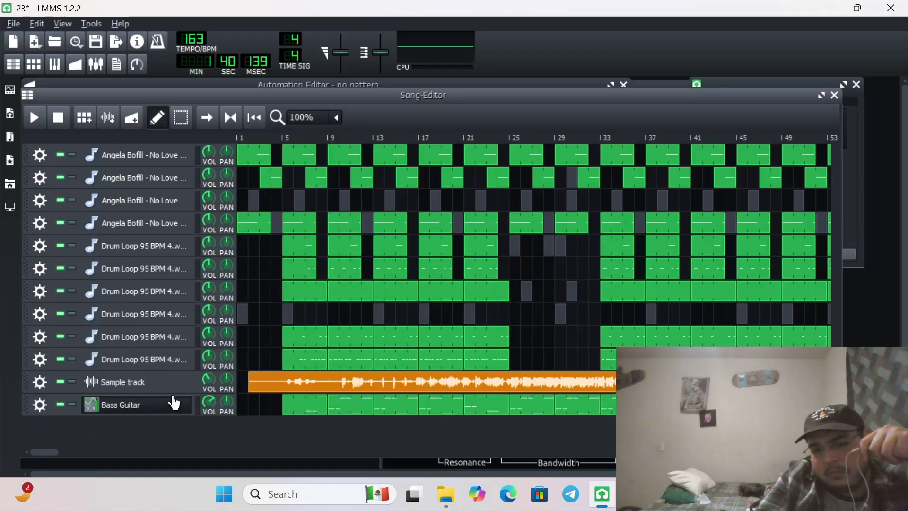
left_click(227, 401)
left_click_drag(229, 407, 230, 420)
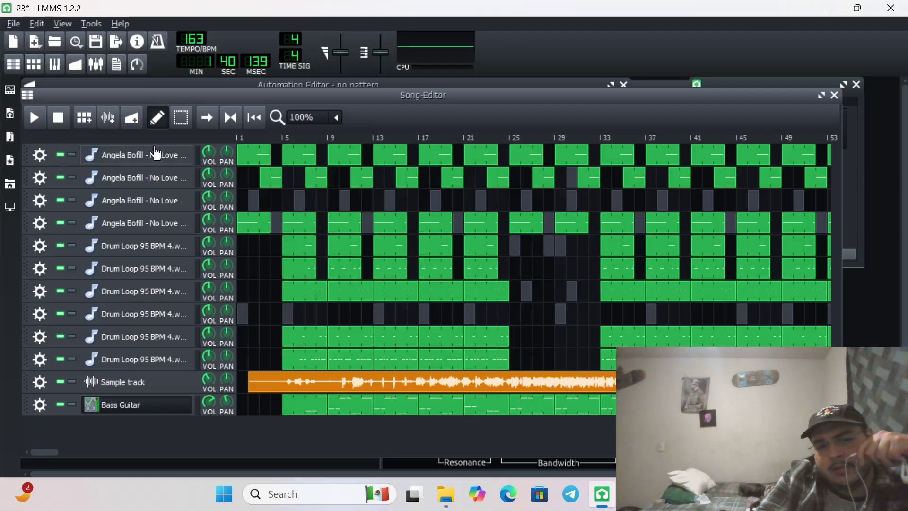
left_click(96, 65)
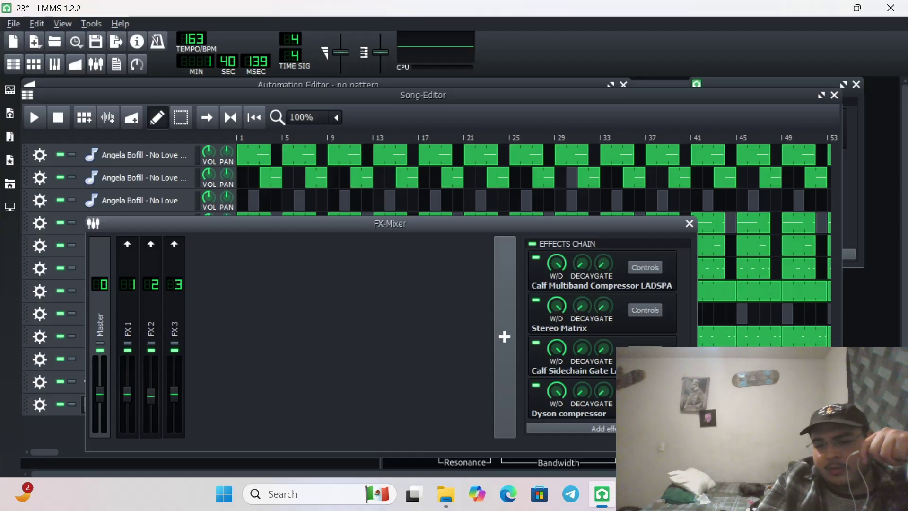
Step: With the looped section playing, lower the Dyson compressor's peak limit and release time and raise its fast compression and compression ratios
left_click(645, 395)
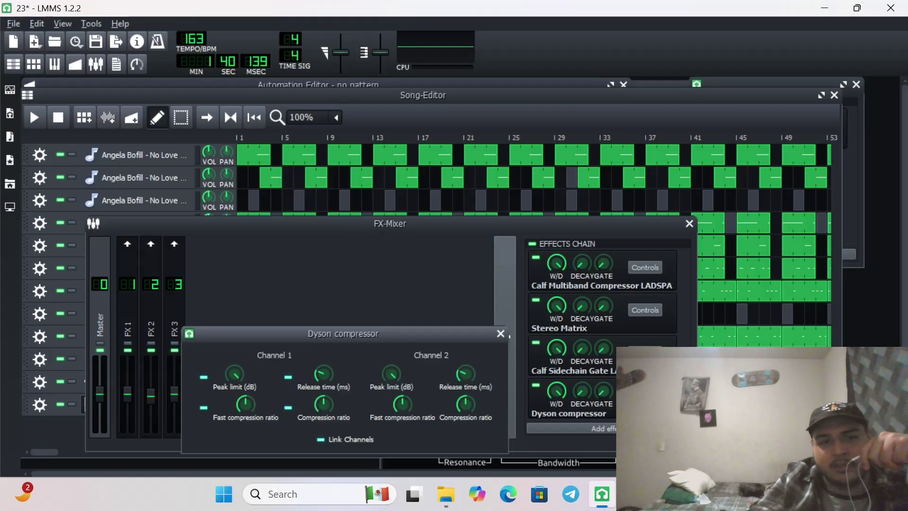
left_click(34, 118)
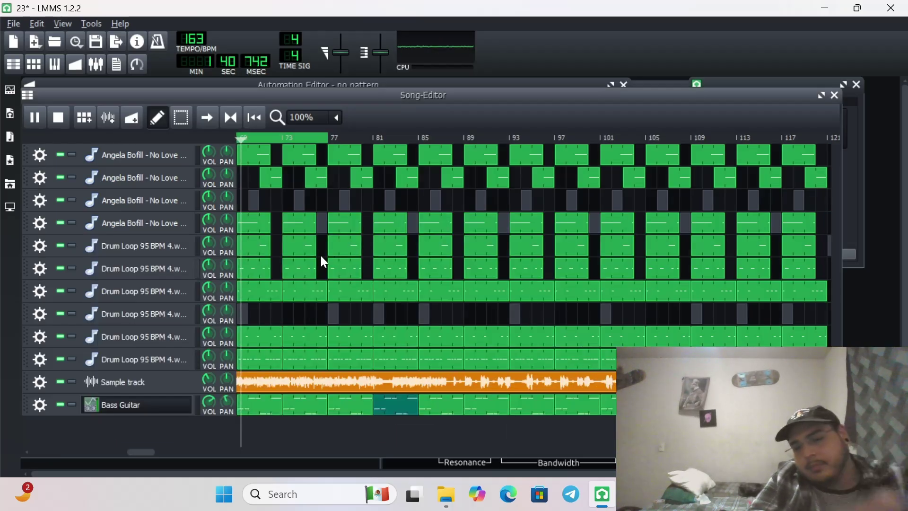
left_click(96, 65)
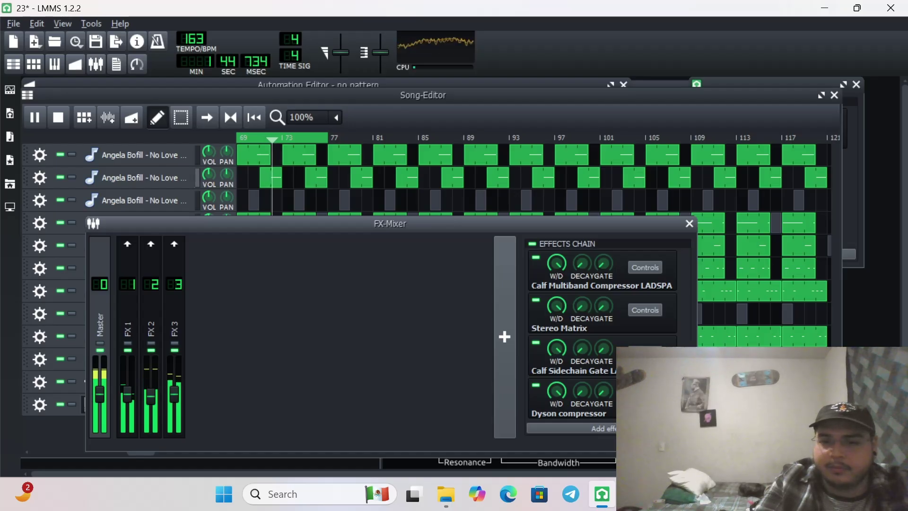
left_click(645, 395)
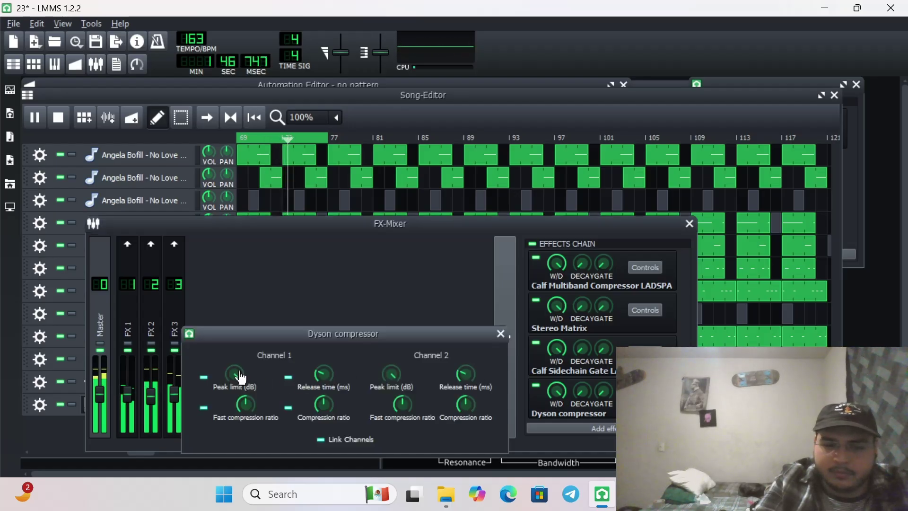
left_click_drag(238, 372, 244, 430)
left_click(246, 406)
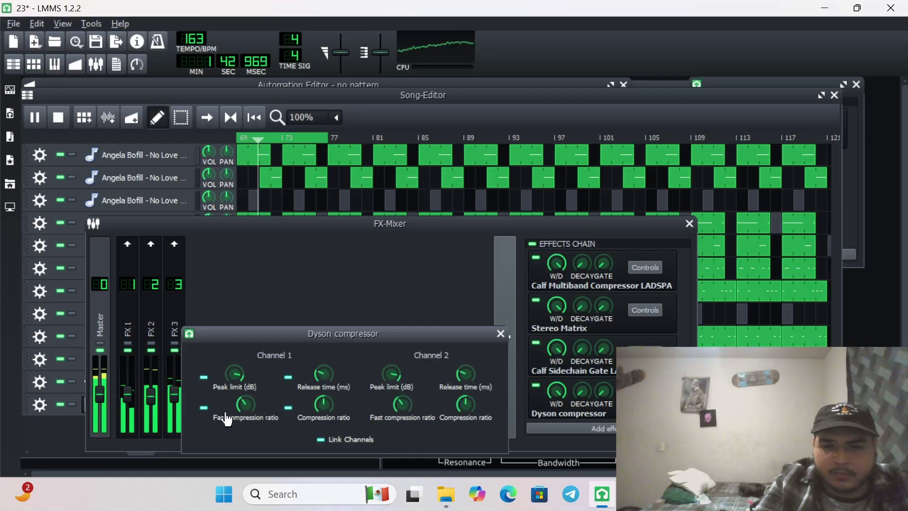
left_click_drag(245, 405, 240, 360)
mouse_move(320, 376)
left_mouse_down()
mouse_move(326, 409)
mouse_move(302, 374)
left_mouse_up()
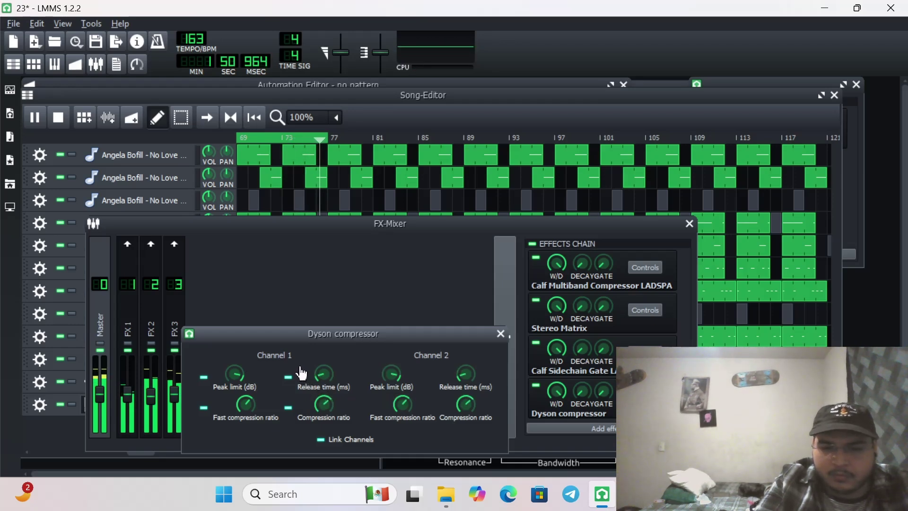
left_click(499, 334)
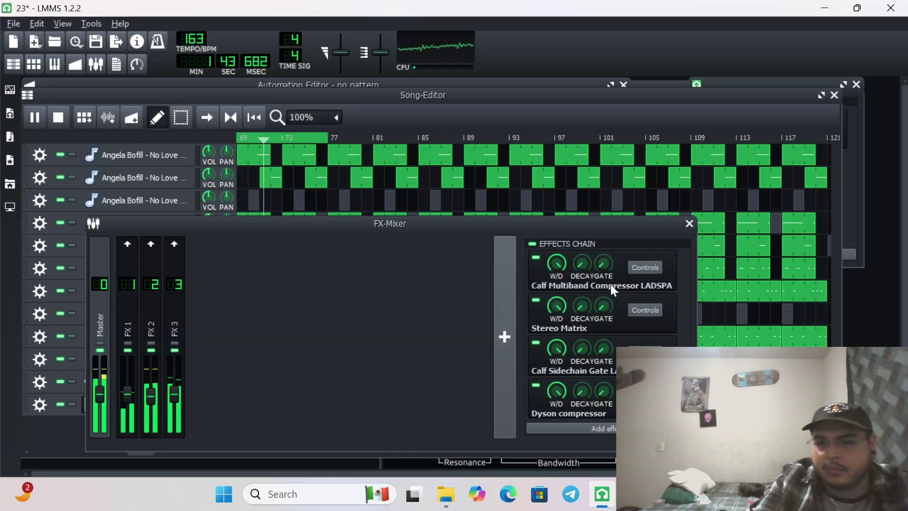
Step: Raise the Master multiband compressor's Split 1/2 to about 11262, and increase Split 2/3 and Split 3/4
left_click(638, 270)
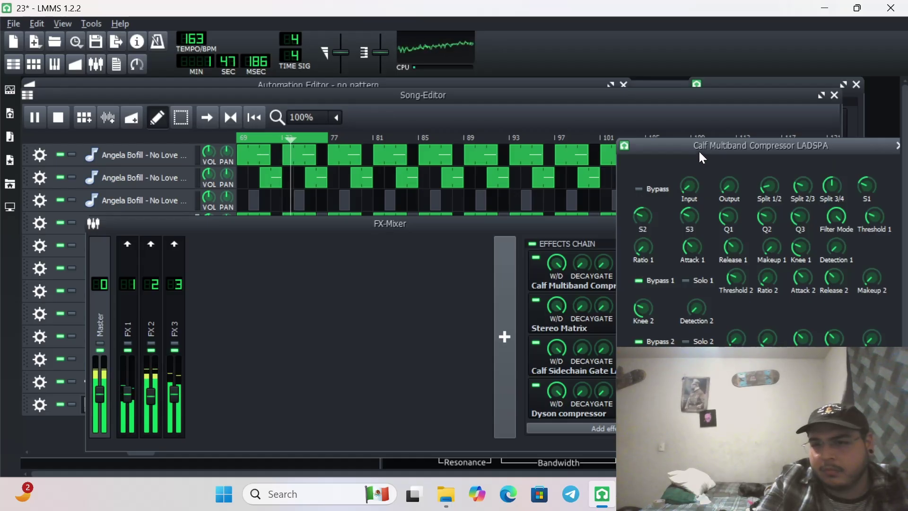
left_click_drag(699, 151, 325, 191)
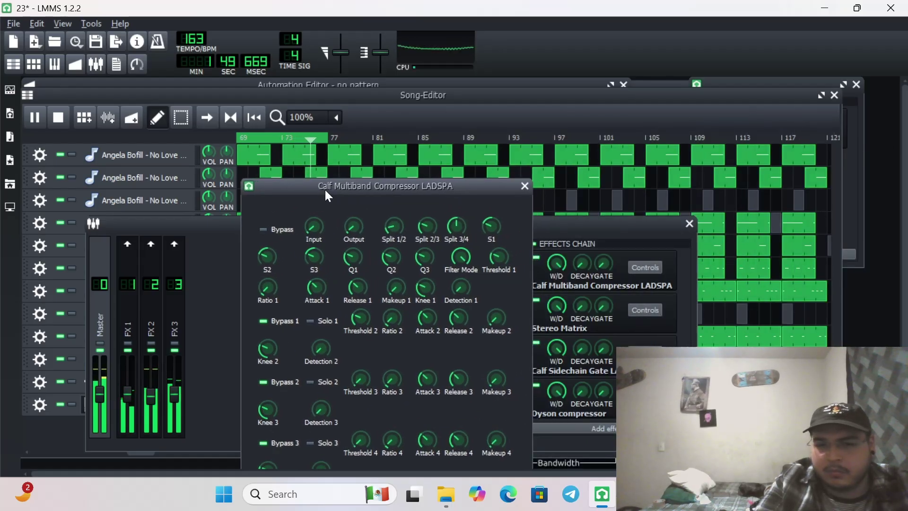
left_click(397, 228)
left_click_drag(396, 228, 334, 132)
left_click_drag(426, 229, 438, 174)
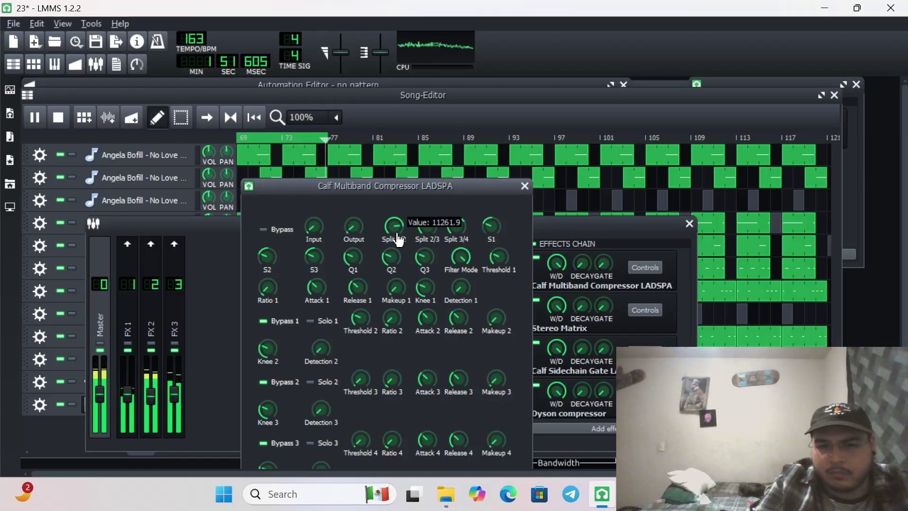
mouse_move(427, 234)
left_mouse_down()
mouse_move(422, 194)
mouse_move(432, 249)
mouse_move(423, 229)
left_mouse_up()
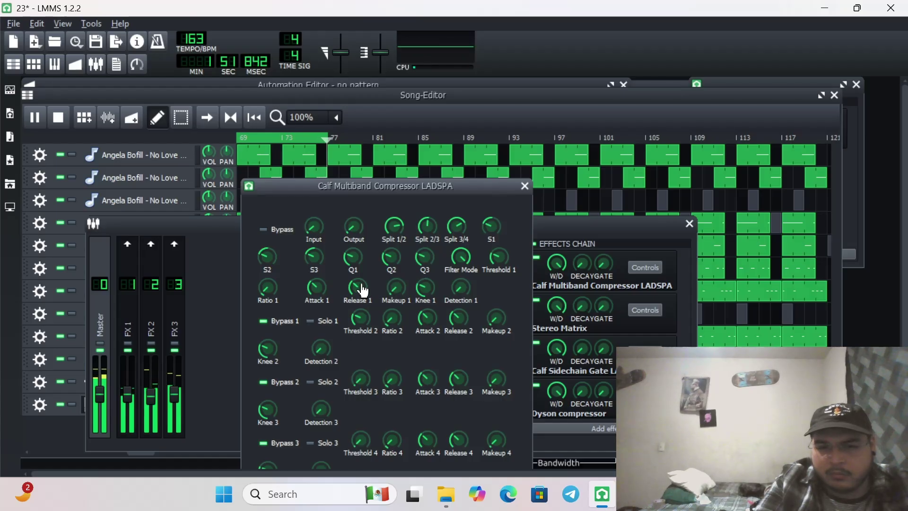
Step: Lower Release 1 and Threshold 2 and raise Threshold 3 in the Calf Multiband Compressor
left_click_drag(363, 289, 364, 288)
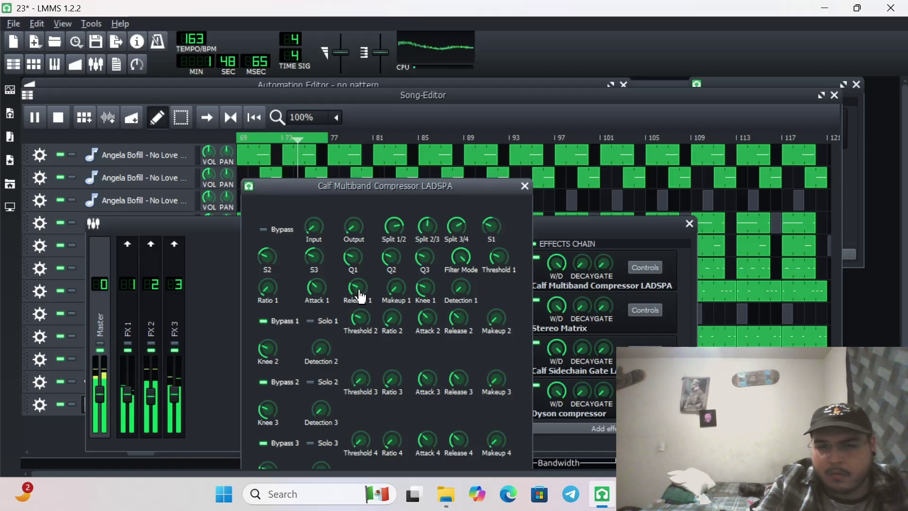
left_click_drag(360, 296, 360, 299)
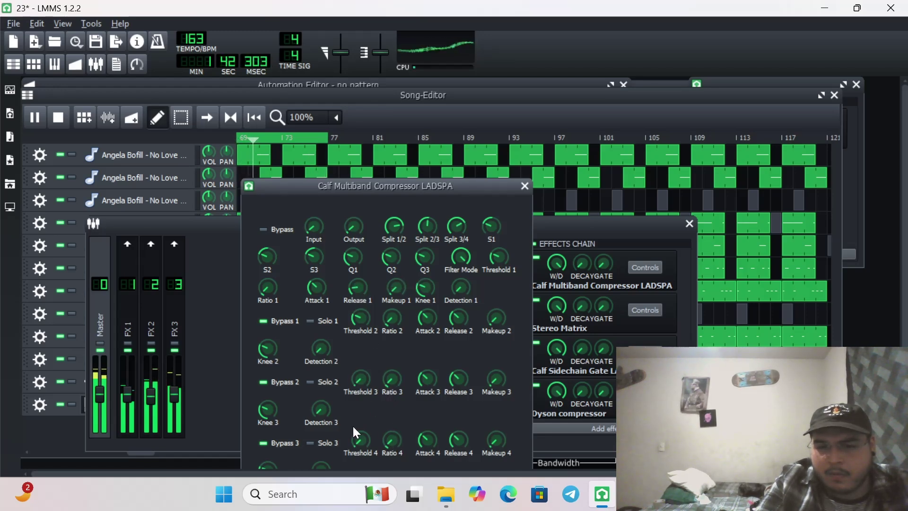
left_click(361, 450)
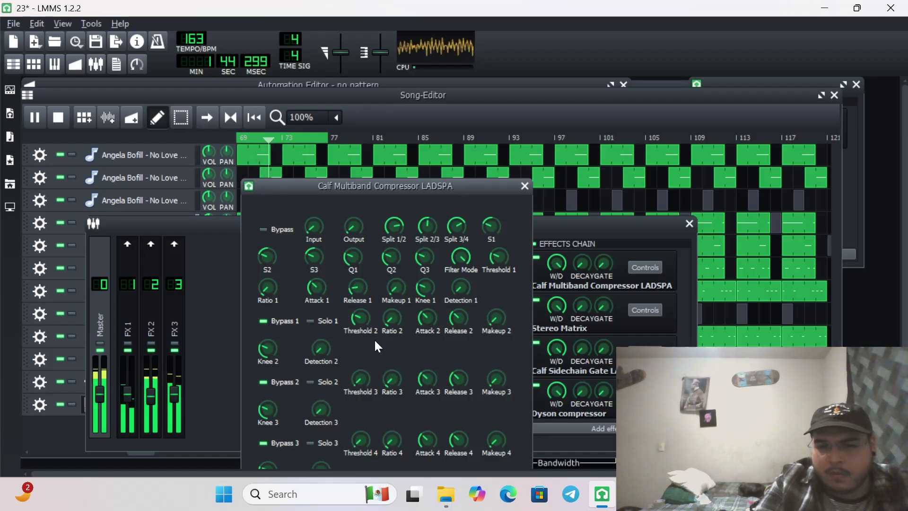
left_click_drag(358, 320, 364, 336)
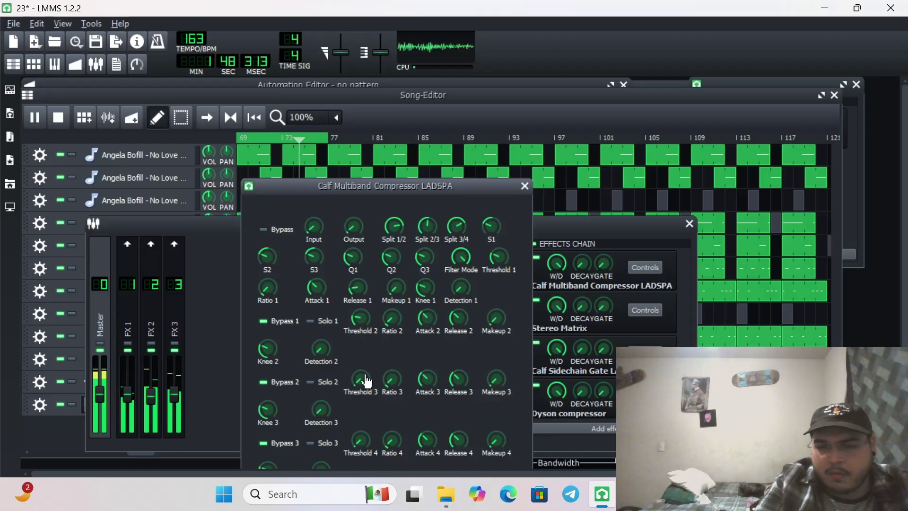
left_click_drag(367, 381, 347, 367)
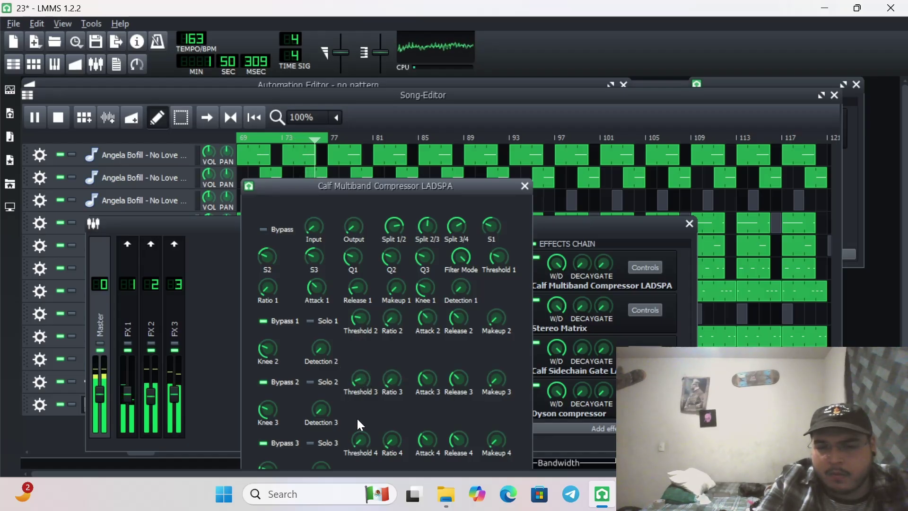
left_click_drag(361, 441, 363, 444)
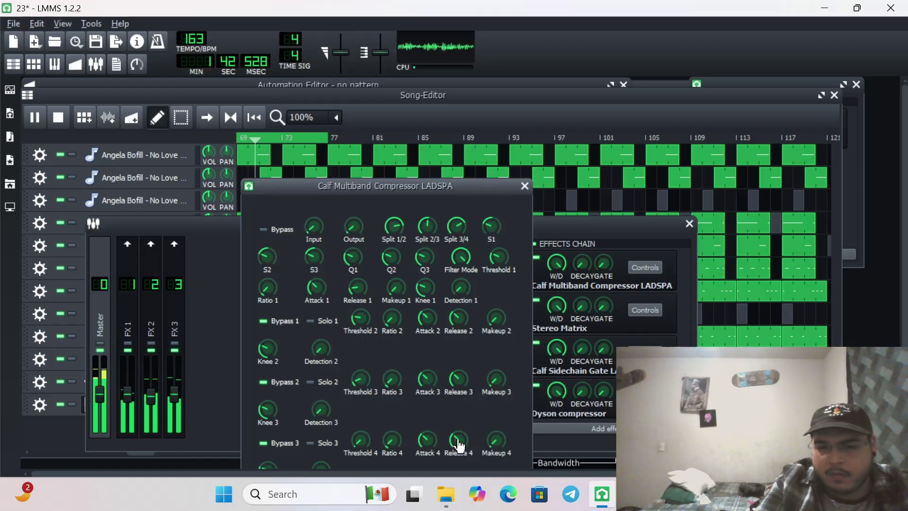
Step: Raise Release 4, Ratio 4 and Attack 3 in the multiband compressor, and reduce Attack 4 and Release 3
left_click_drag(460, 446, 378, 419)
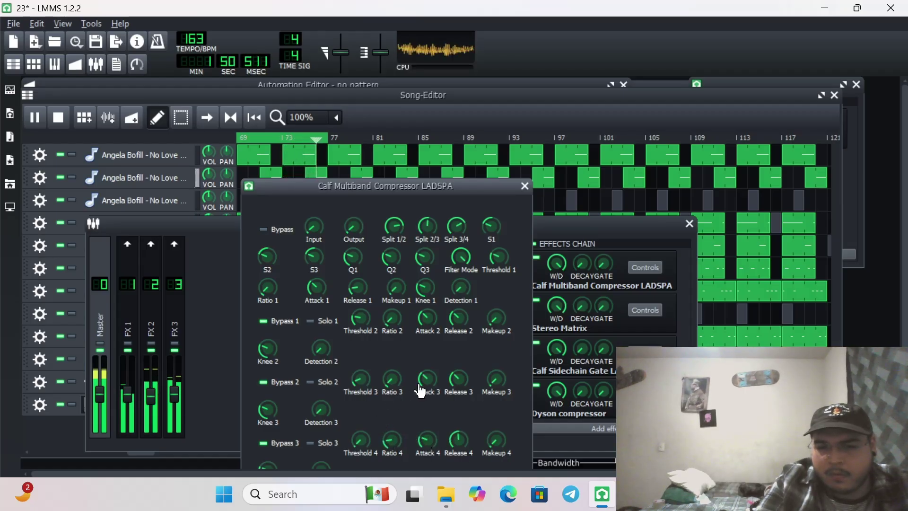
left_click_drag(425, 381, 456, 386)
left_click(459, 385)
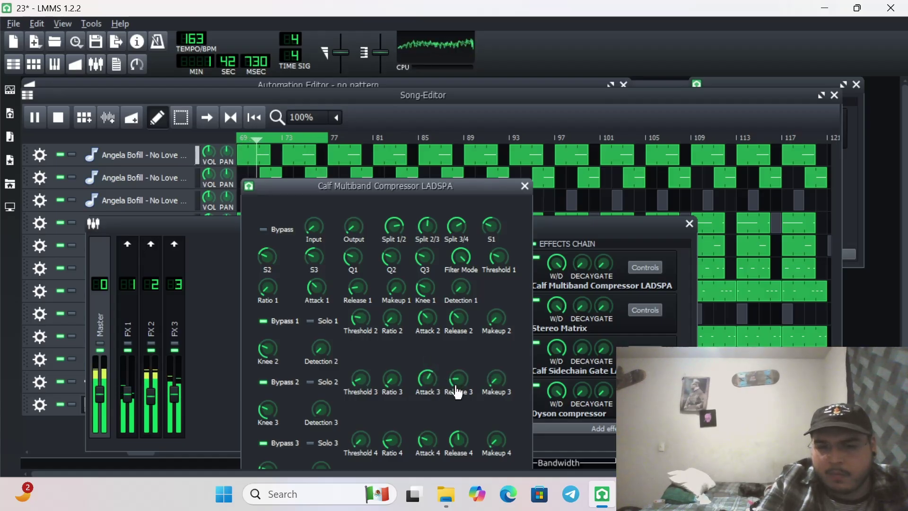
Step: Raise Attack 2 and Threshold 2 and lower Release 2 in the multiband compressor
left_click_drag(427, 315, 420, 286)
left_click_drag(457, 318, 462, 331)
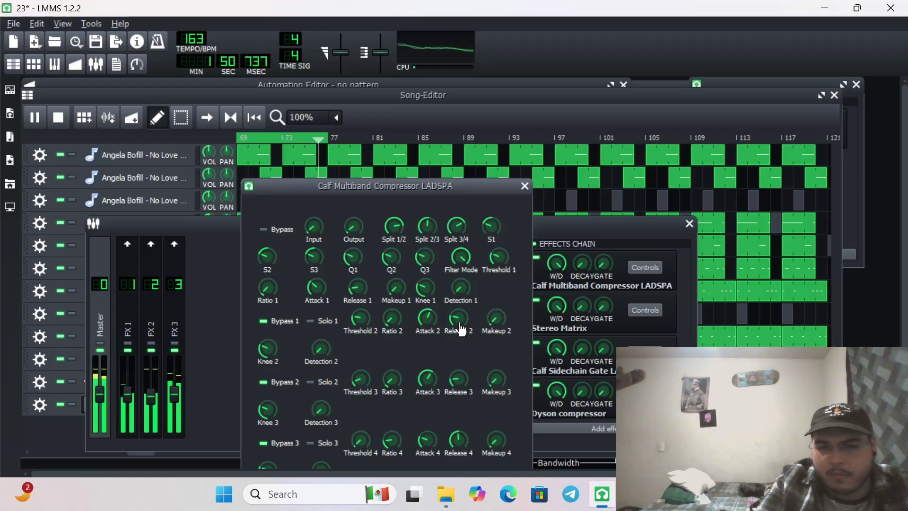
mouse_move(369, 325)
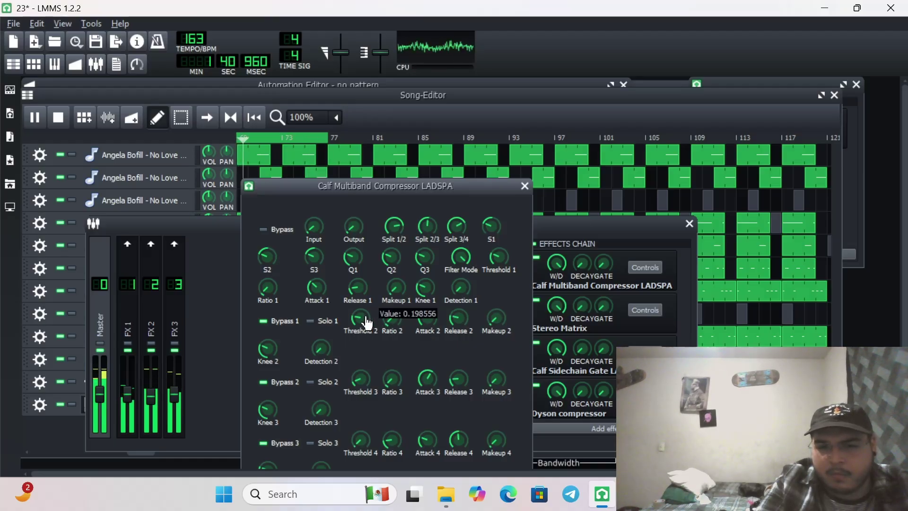
left_click_drag(368, 324, 352, 293)
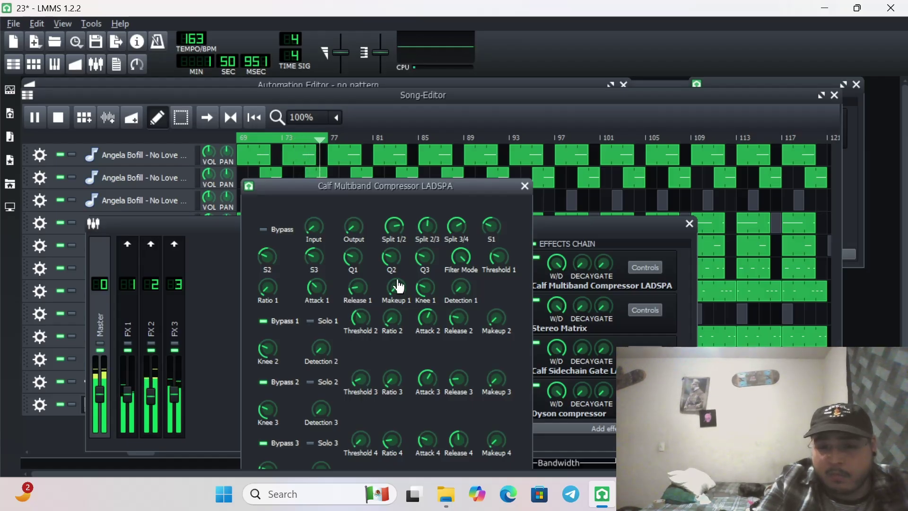
Step: Increase the left-to-right and right-to-left crossfeed in the Master channel's Stereo Matrix
left_click(546, 234)
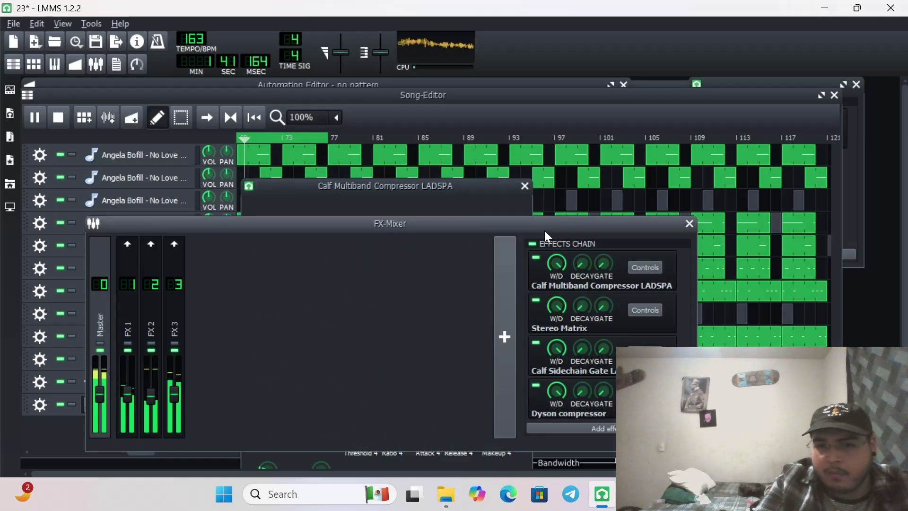
left_click(630, 313)
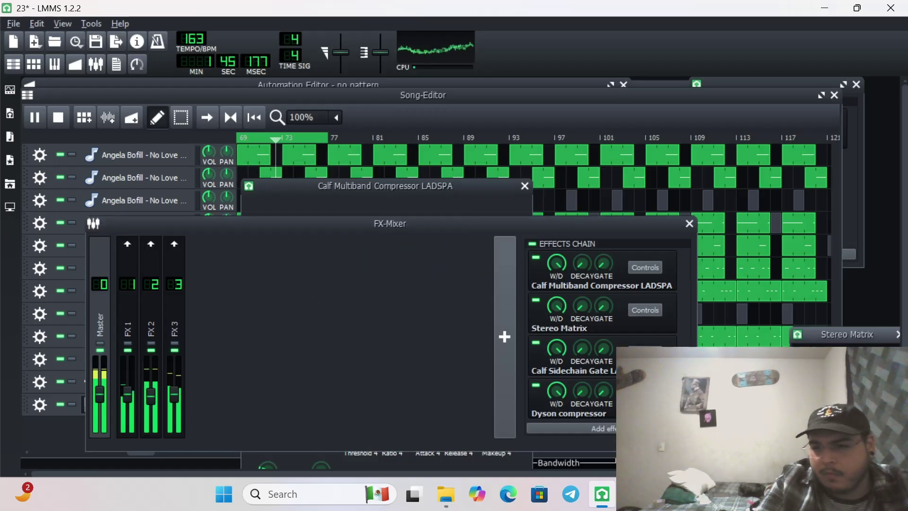
left_click_drag(844, 335, 552, 264)
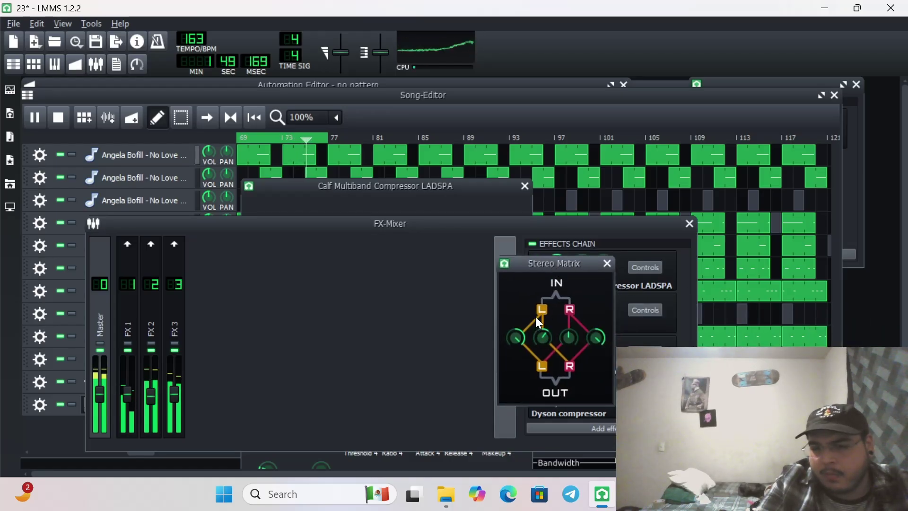
left_click_drag(569, 338, 560, 323)
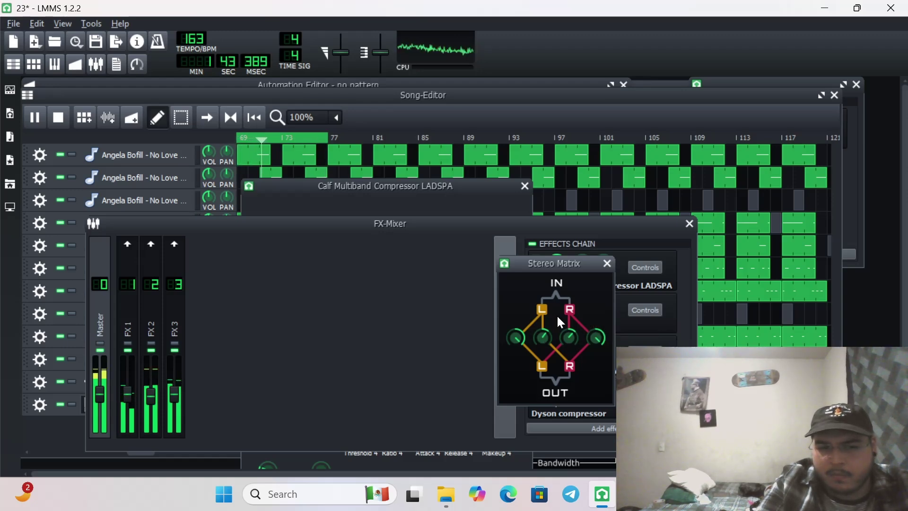
Step: Fine-tune the right-to-left crossfeed in the Stereo Matrix and close its controls
left_click_drag(568, 341, 569, 350)
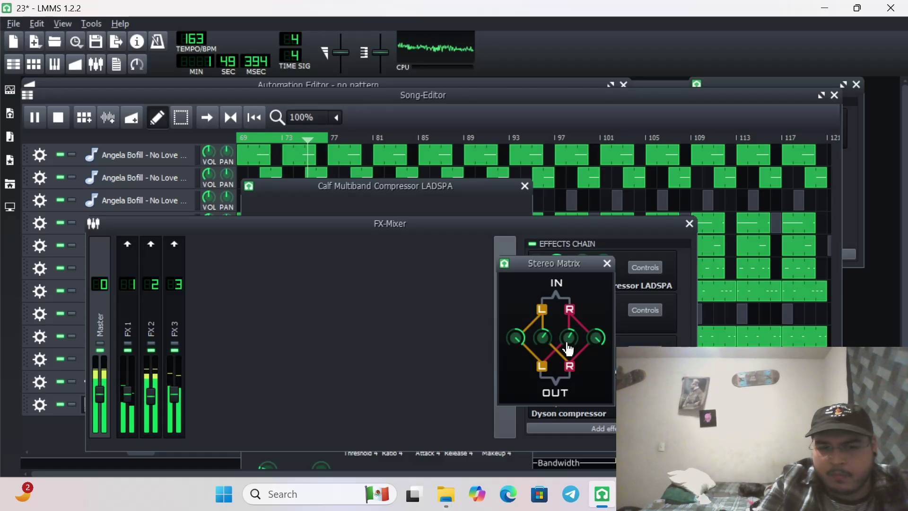
left_click(607, 264)
Step: Open the Master channel's Calf Sidechain Gate controls beside the effects chain and raise its S/C Mode
left_click(645, 353)
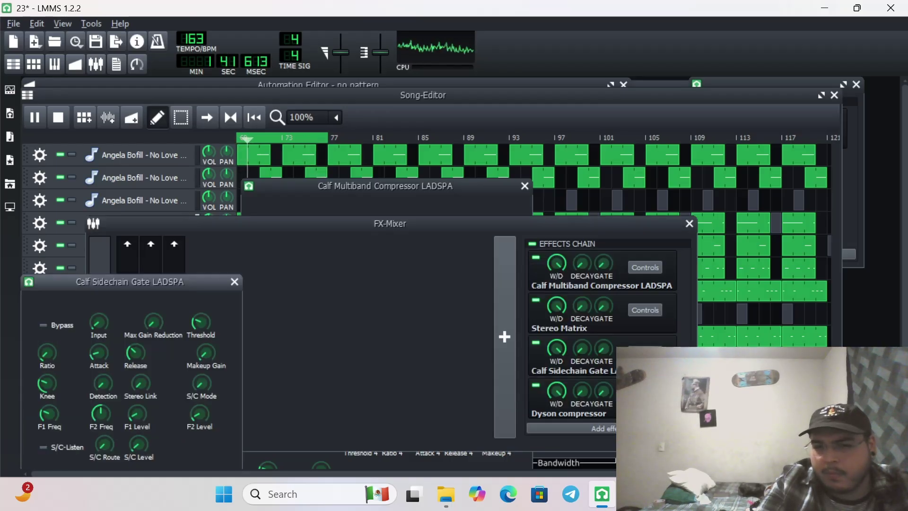
left_click_drag(133, 282, 316, 254)
mouse_move(383, 358)
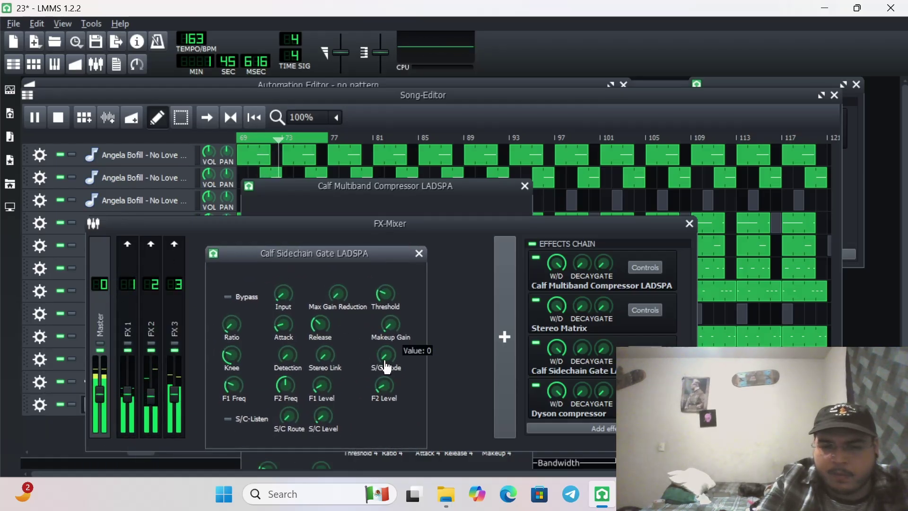
left_click_drag(383, 358, 378, 337)
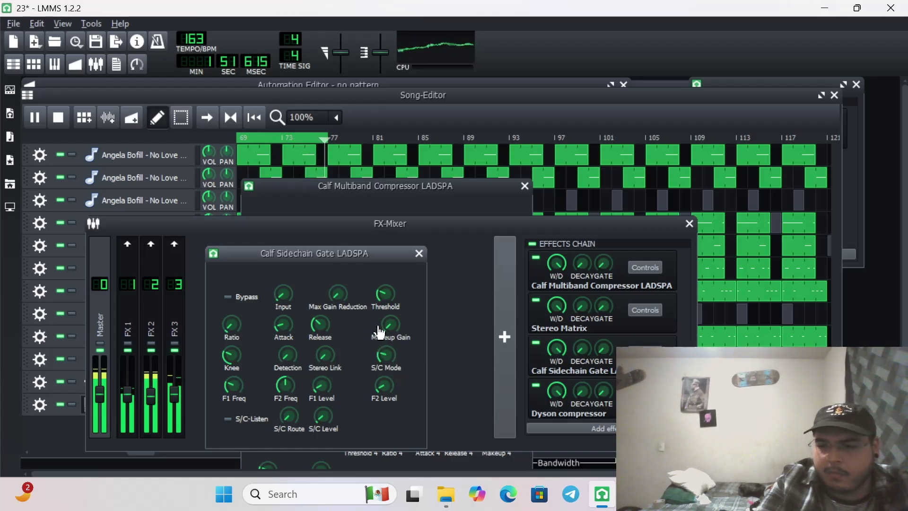
left_click_drag(385, 356, 381, 348)
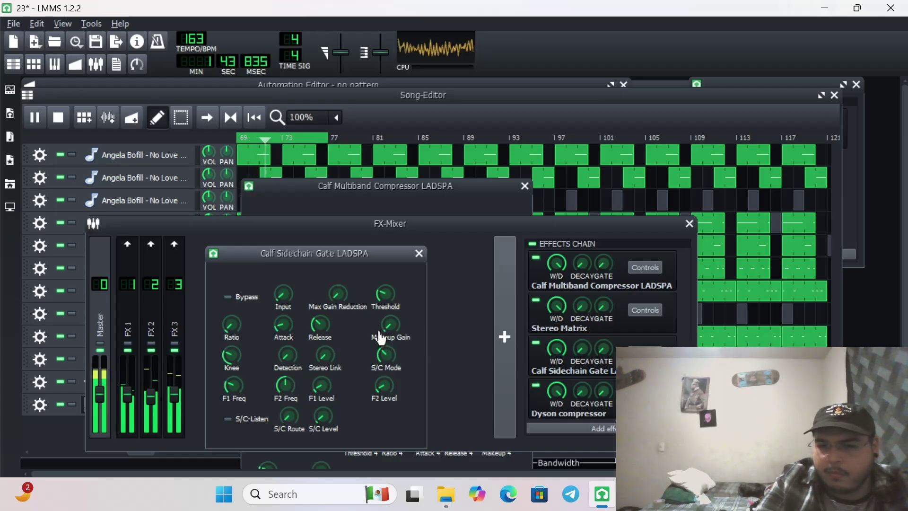
left_click_drag(383, 355, 382, 393)
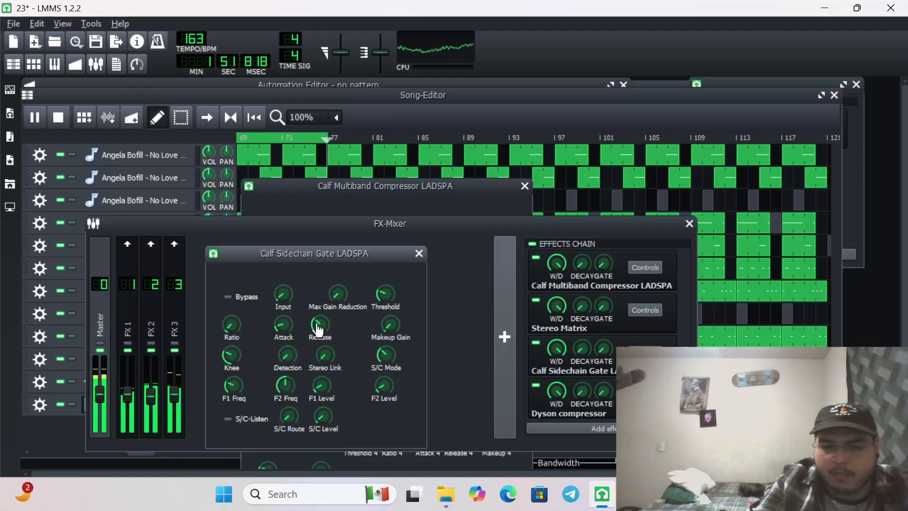
Step: Lower Release and raise Attack and Threshold in the Calf Sidechain Gate, and close its controls
left_click_drag(318, 331, 270, 302)
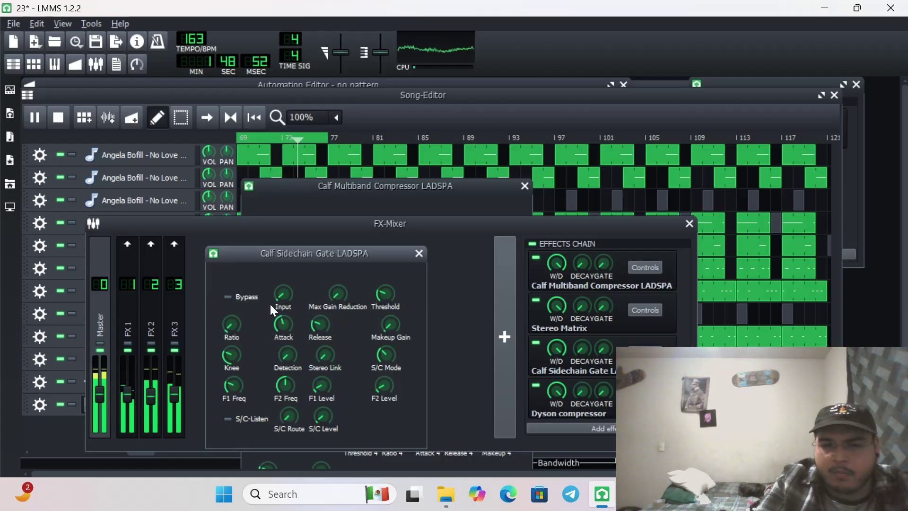
left_click_drag(389, 303, 389, 311)
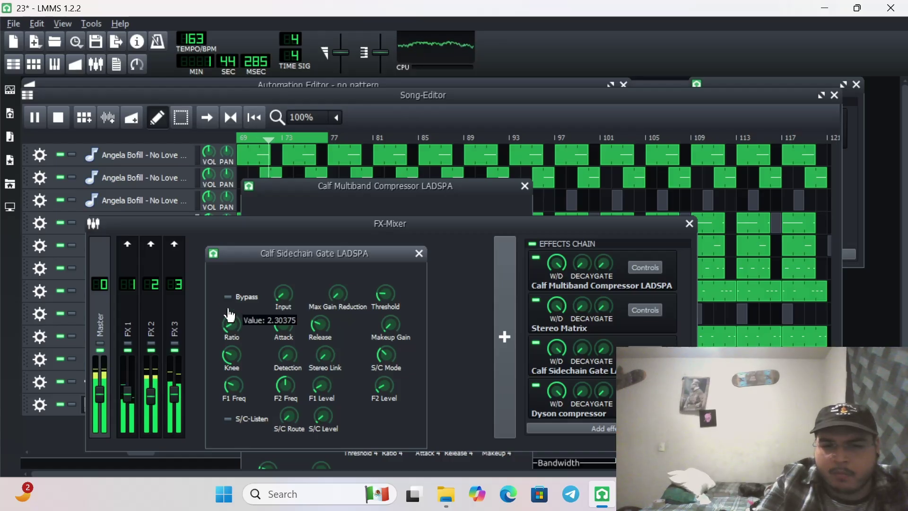
double_click(213, 255)
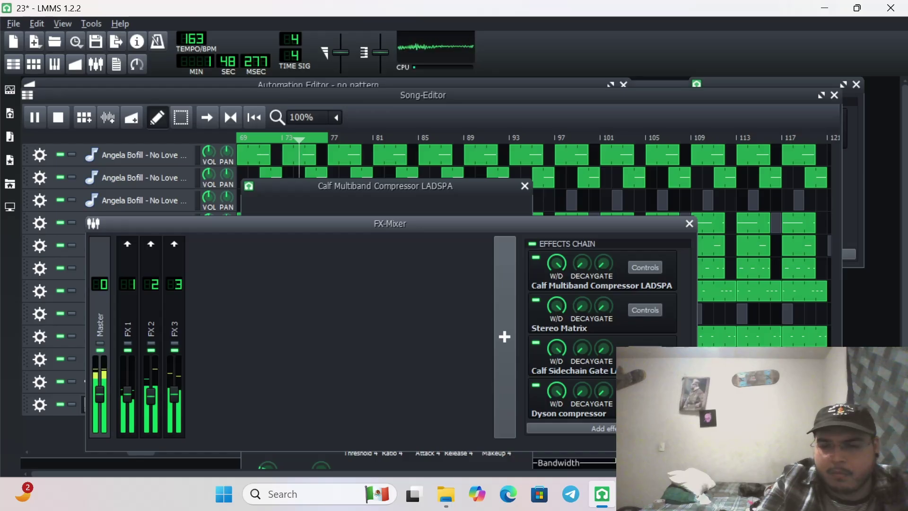
Step: Reopen the Calf Sidechain Gate controls and turn its Ratio down to a low setting
left_click(645, 352)
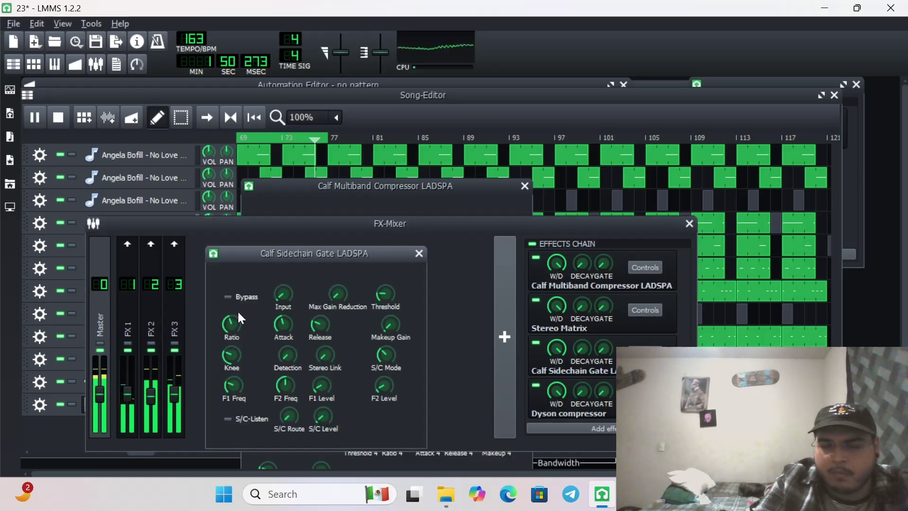
left_click_drag(231, 322, 233, 394)
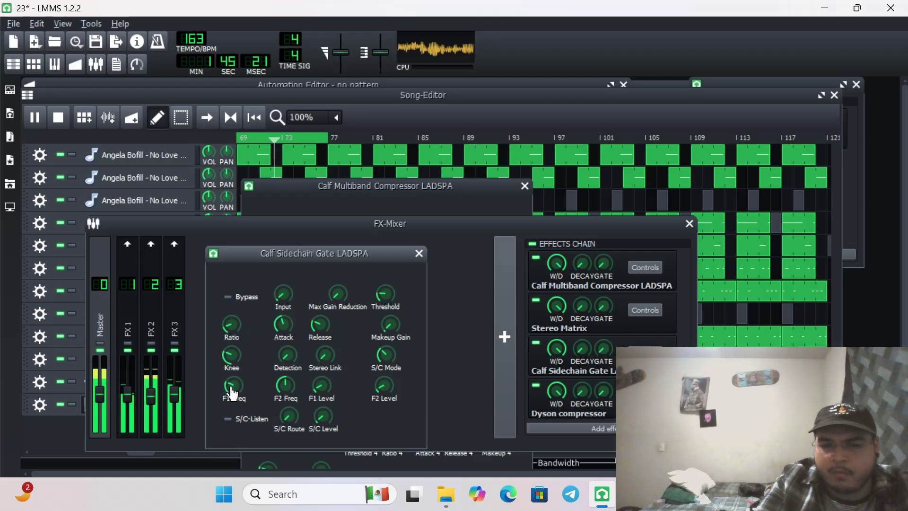
left_click(232, 336)
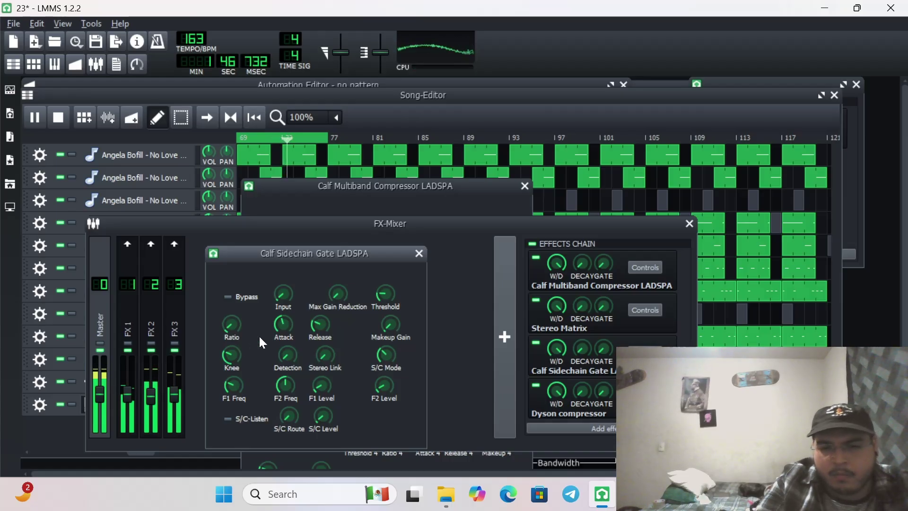
Step: Set the Calf Sidechain Gate's Release to 3 and close its controls
double_click(319, 336)
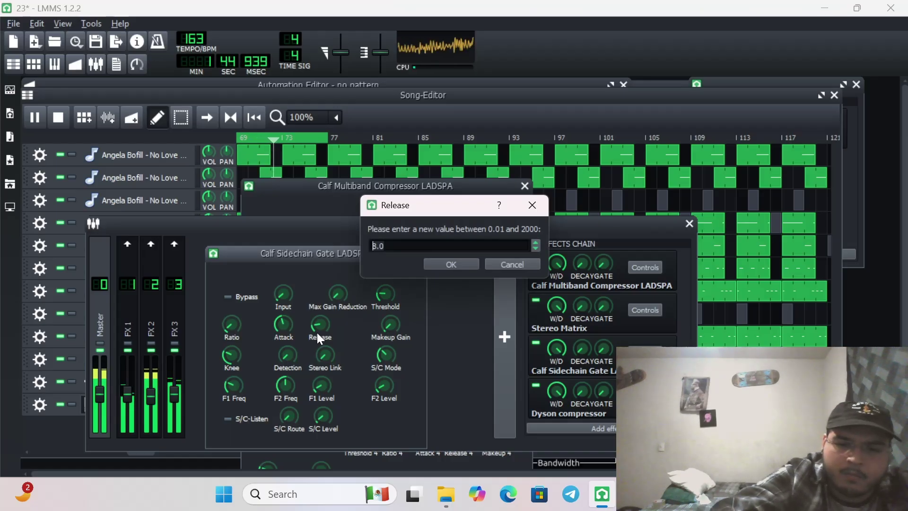
type("3")
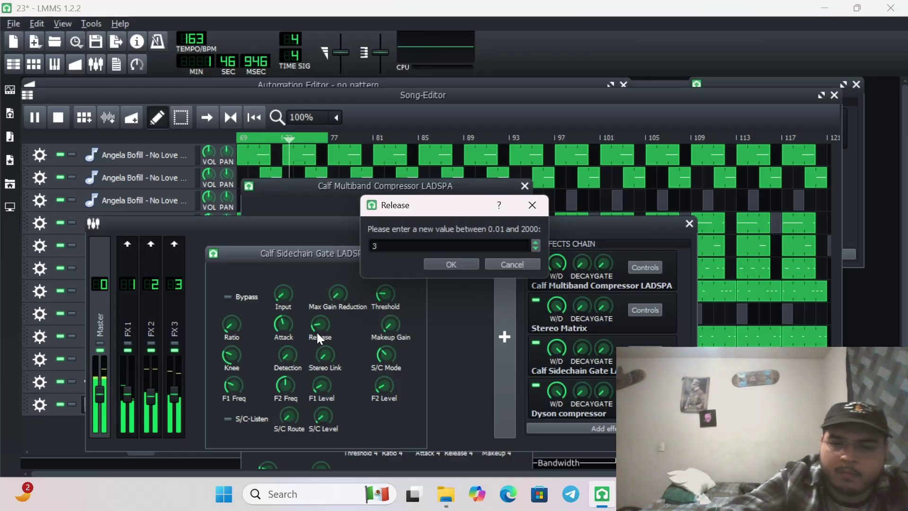
key("Return")
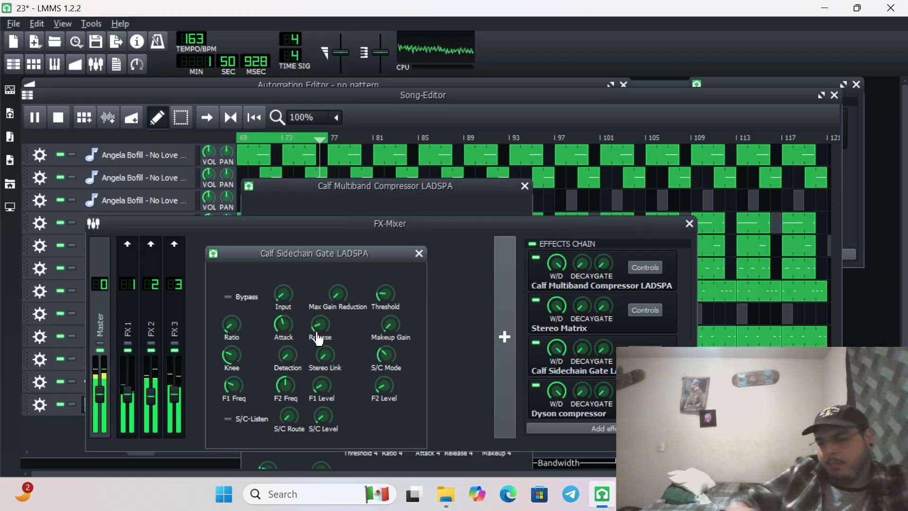
left_click(537, 265)
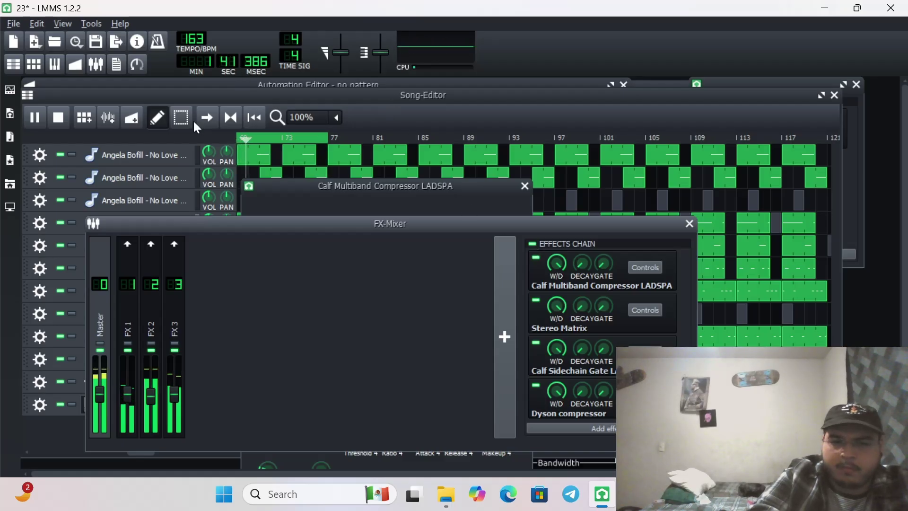
Step: Restart playback of the looped section and bring the FX 1, FX 2 and FX 3 faders down to minimum
left_click(59, 117)
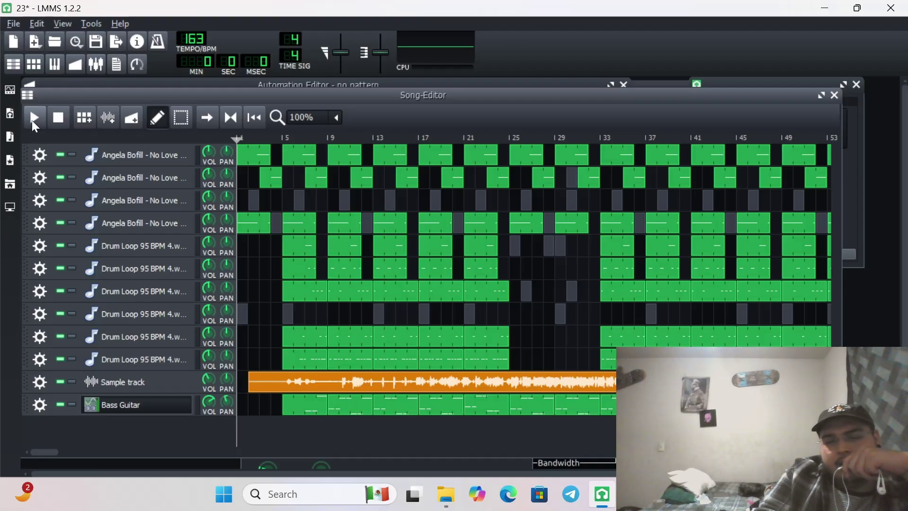
left_click(39, 113)
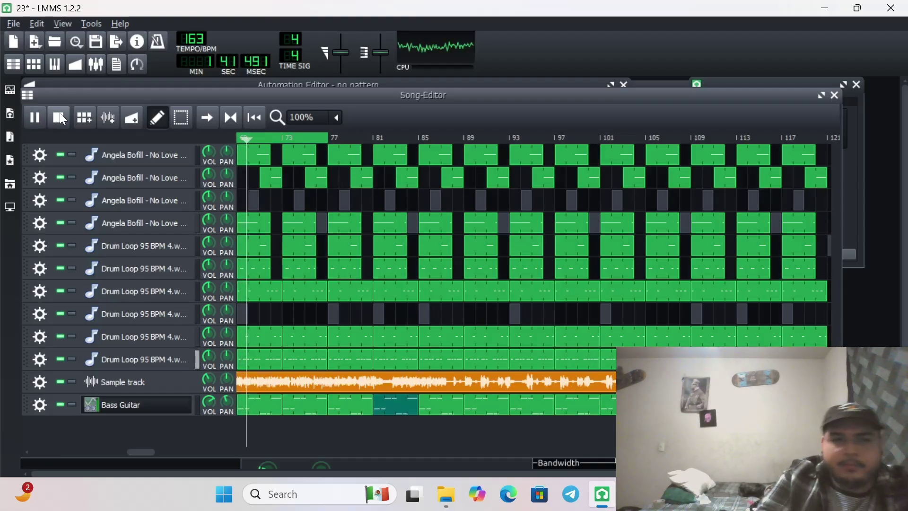
left_click(105, 63)
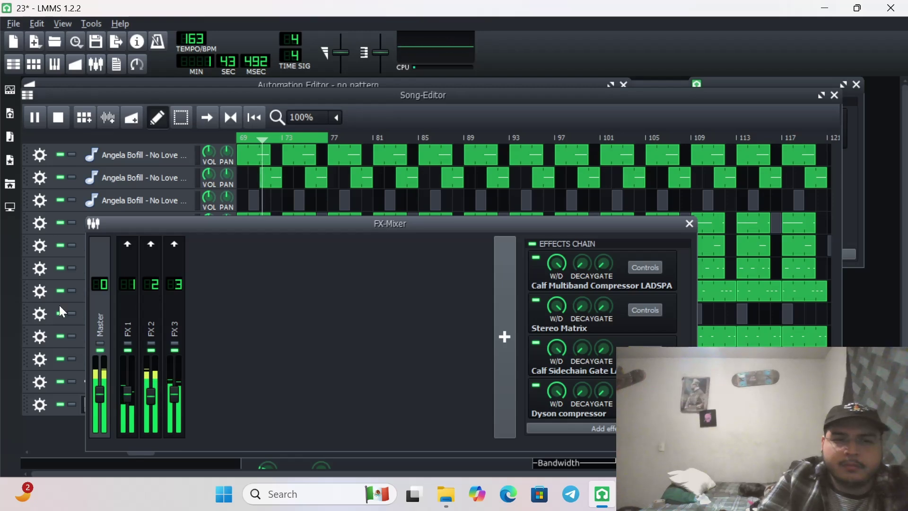
left_click_drag(126, 395, 170, 456)
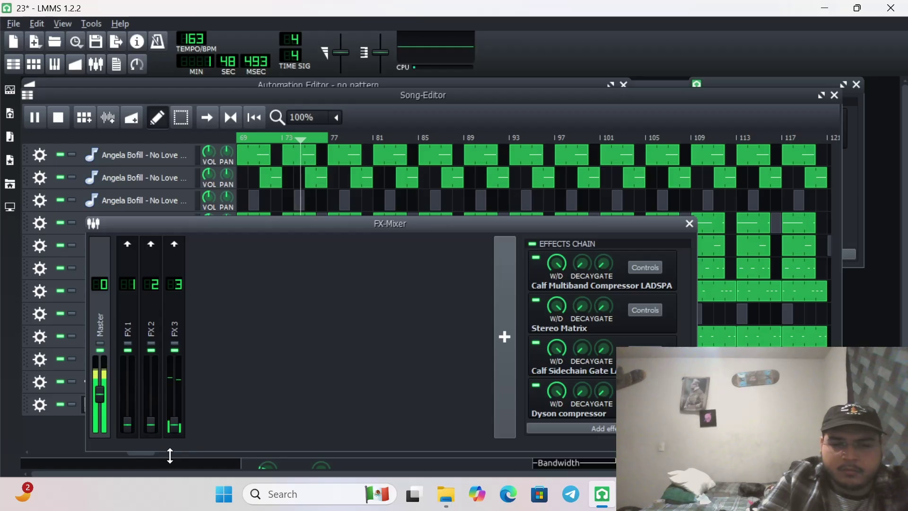
Step: Return to the Song-Editor and fine-tune the Sample track's volume
left_click(133, 435)
left_click(60, 425)
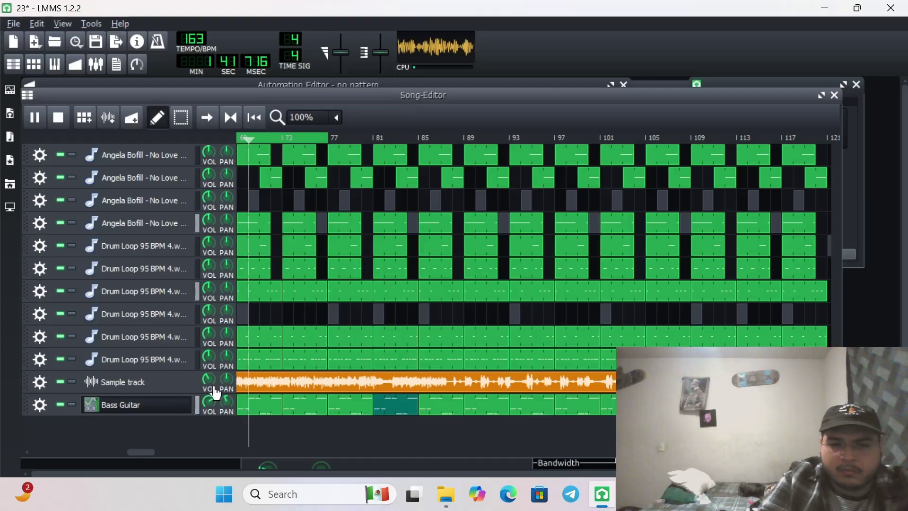
mouse_move(207, 379)
left_mouse_down()
mouse_move(207, 478)
mouse_move(195, 411)
mouse_move(209, 393)
left_mouse_up()
mouse_move(210, 386)
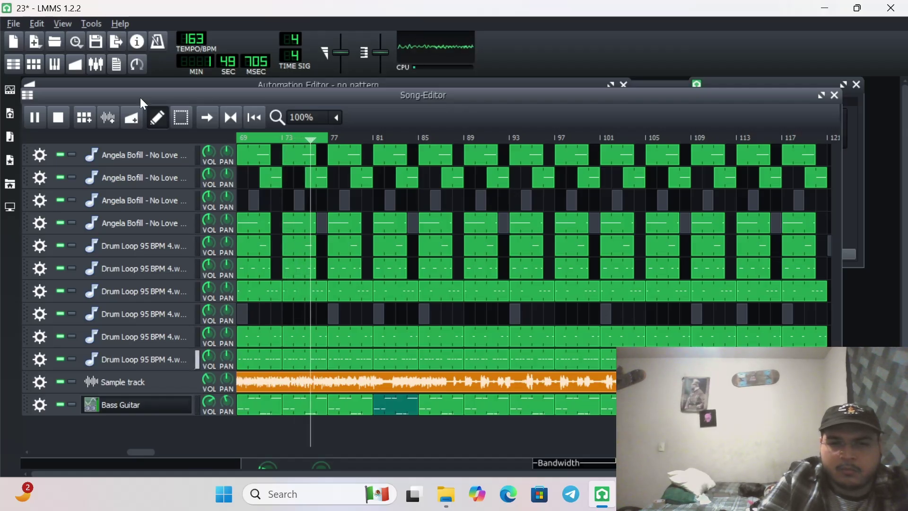
Step: Reopen the FX-Mixer and bring the FX 1 and FX 3 faders back up to around their middle level
left_click(99, 70)
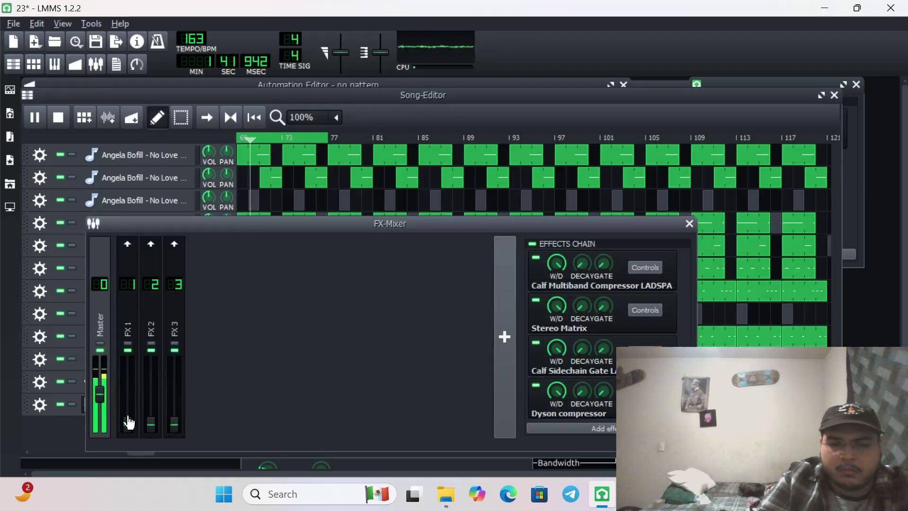
left_click_drag(129, 422, 130, 391)
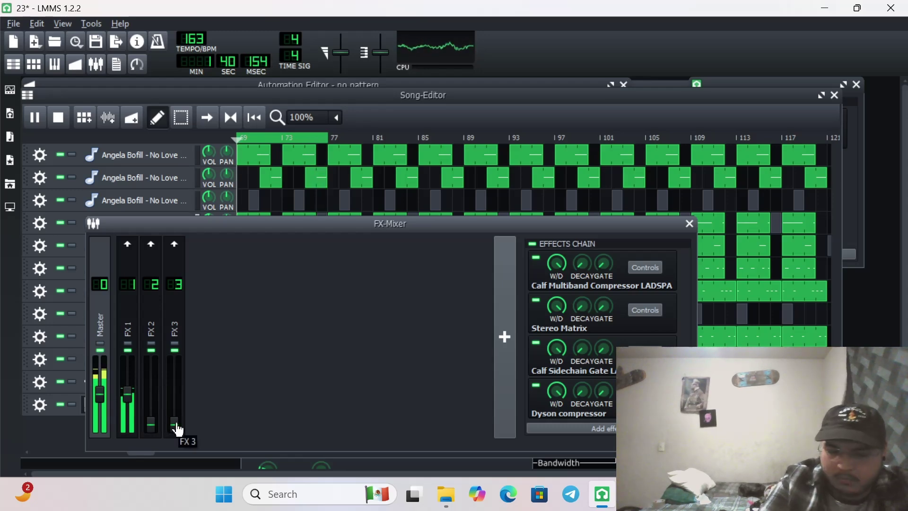
left_click_drag(179, 430, 173, 366)
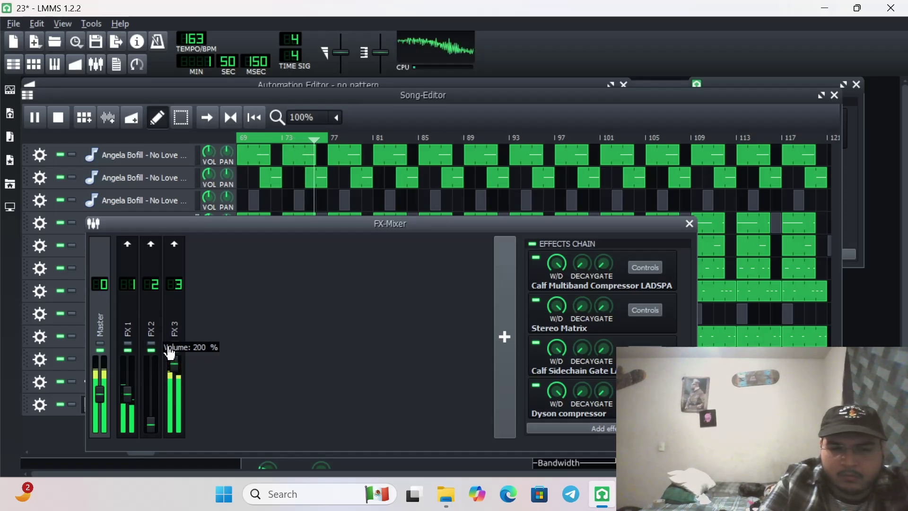
left_click_drag(171, 356, 172, 399)
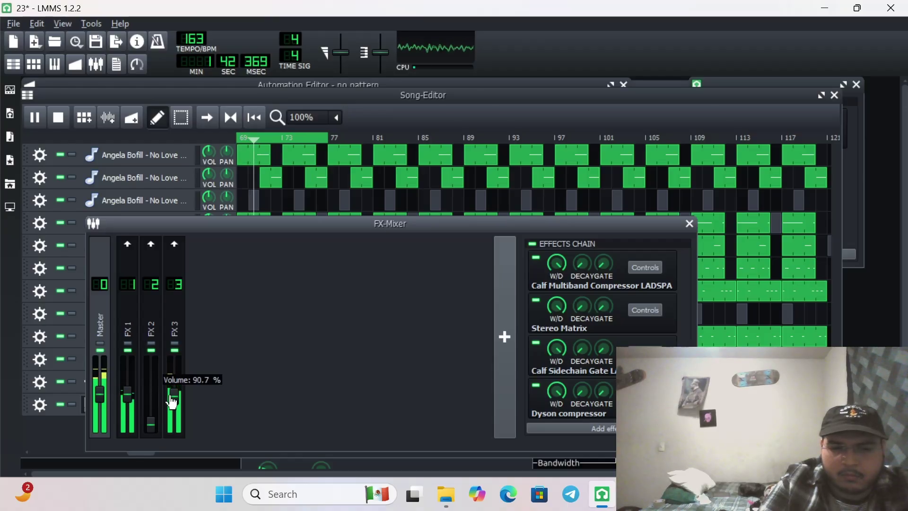
left_click_drag(172, 400, 172, 398)
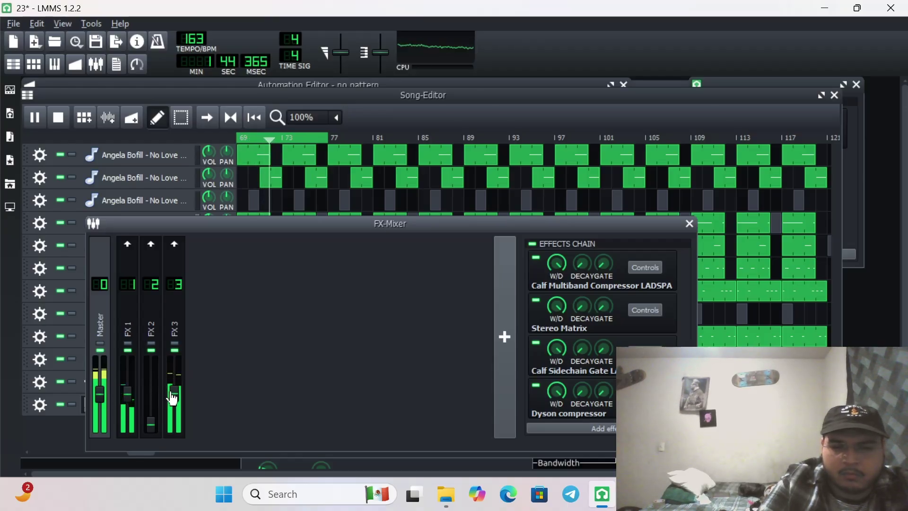
Step: Raise the FX 2 fader, lower FX 3 slightly, and close the FX-Mixer
left_click_drag(149, 436, 151, 412)
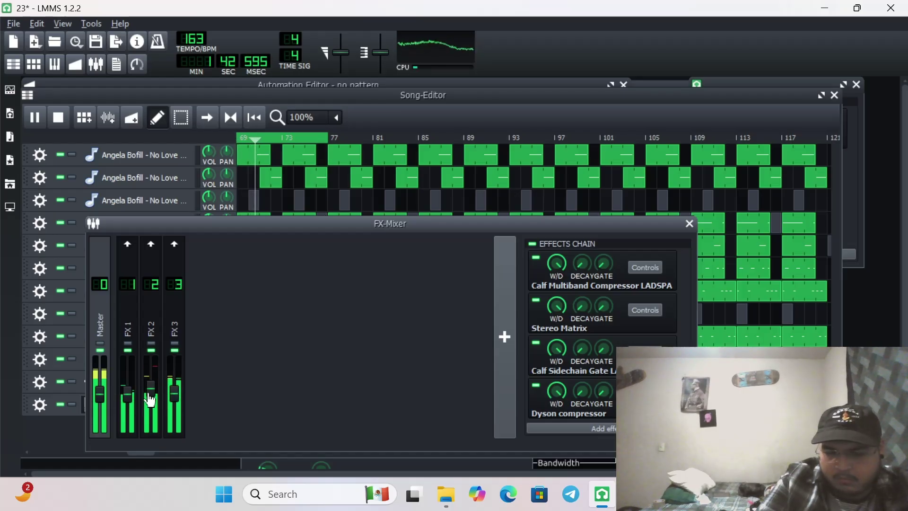
left_click_drag(174, 401, 178, 405)
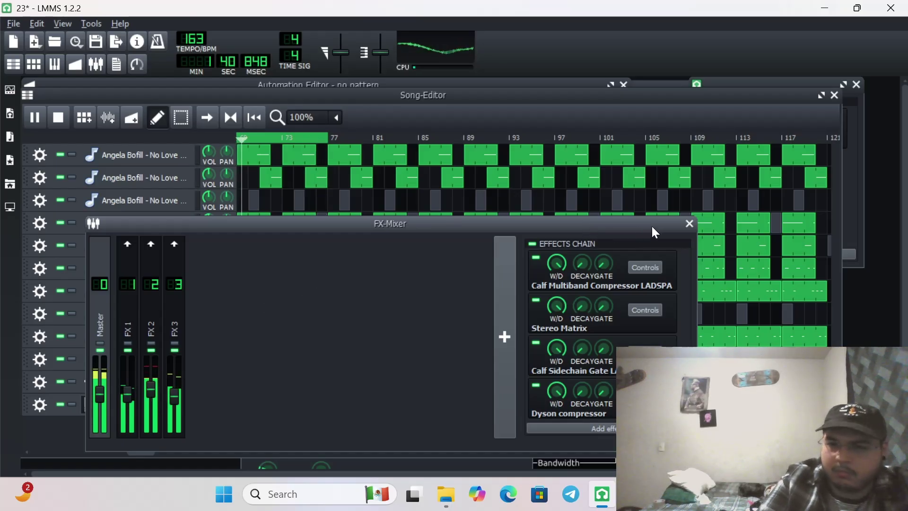
left_click(690, 225)
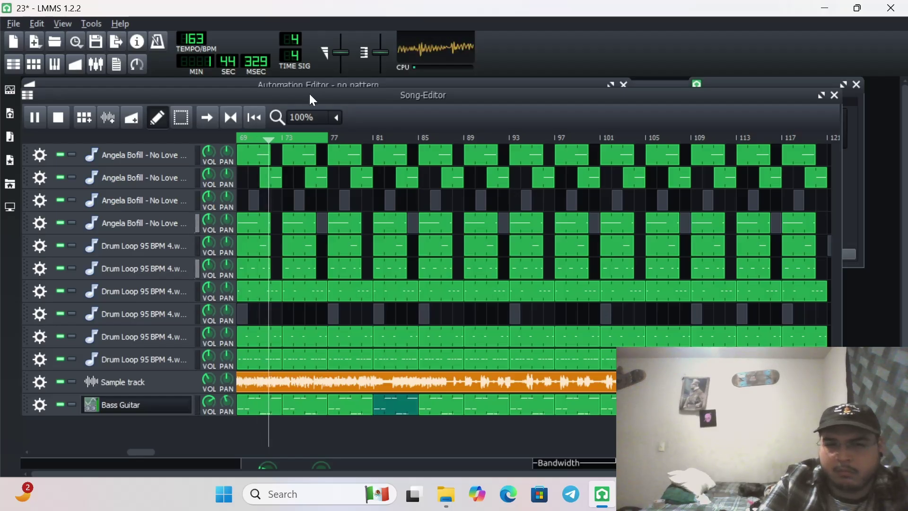
Step: Turn off the loop points and play the song from the beginning to check the mix, stopping playback at the end
left_click(224, 116)
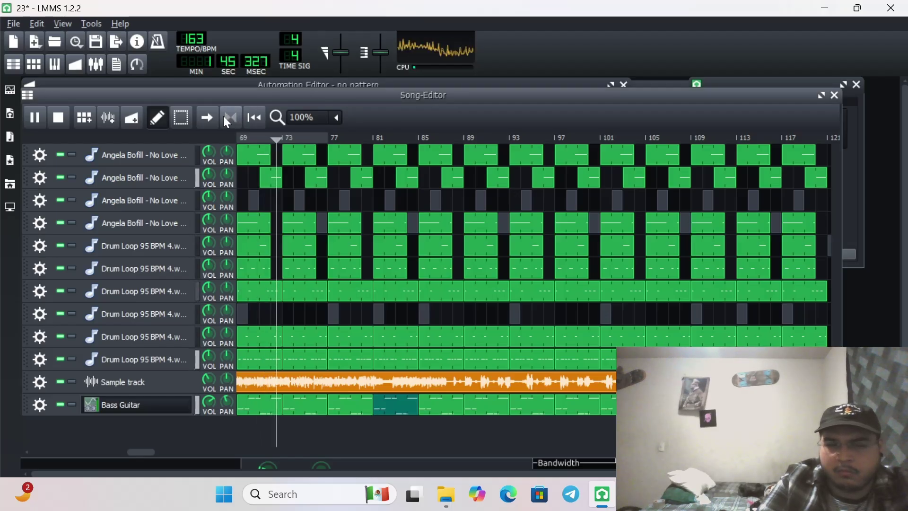
left_click(66, 128)
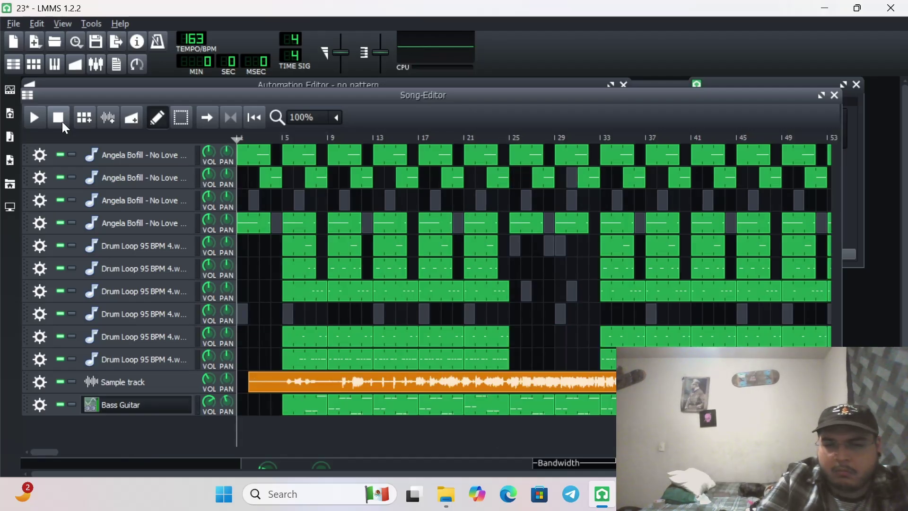
key("space")
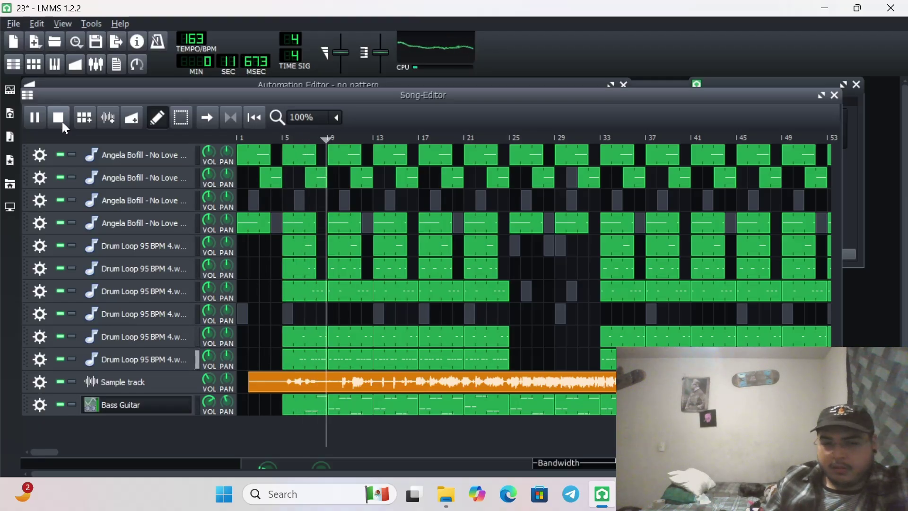
left_click(63, 123)
key("space")
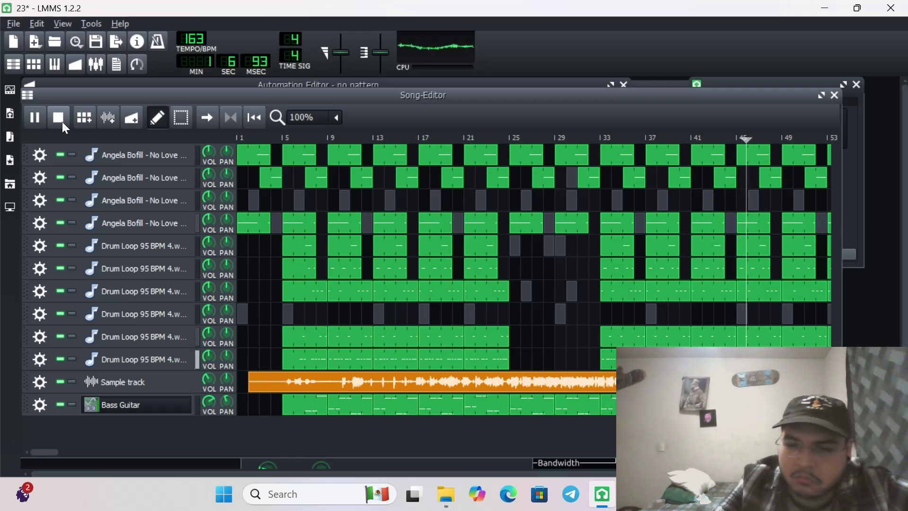
left_click(62, 122)
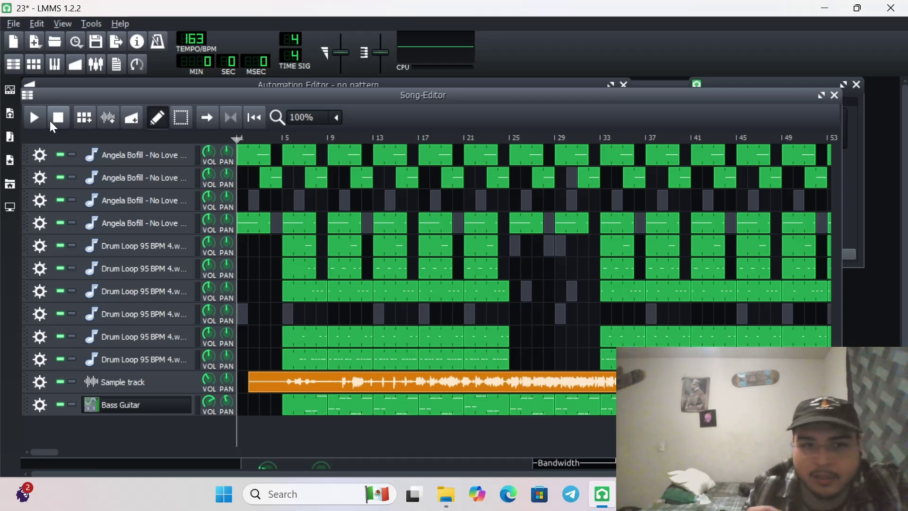
Step: Bring the Automation Editor to the front and close it
left_click(76, 66)
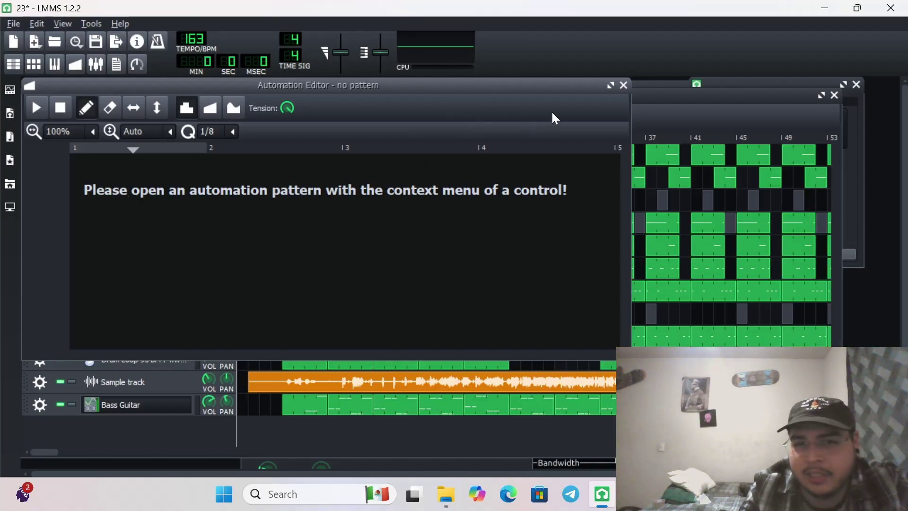
left_click(624, 85)
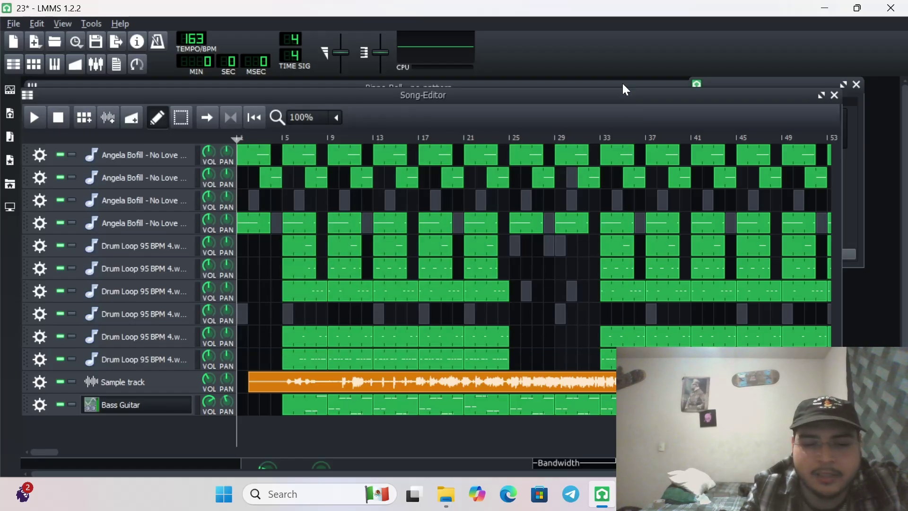